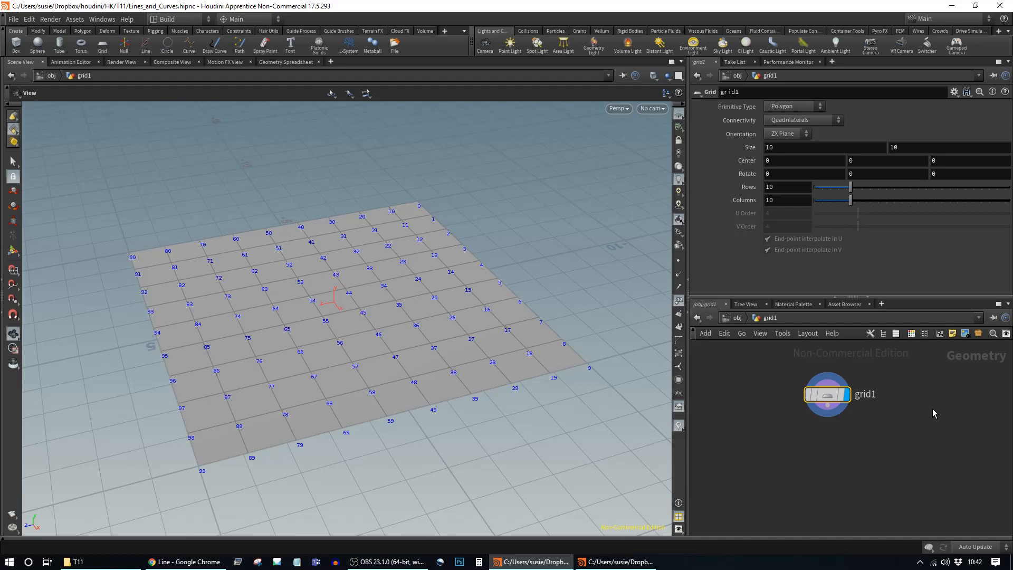
Reduce the grid to 3 rows and 2 columns
{"action": "left_click_drag", "start_coordinate": [831, 398], "coordinate": [788, 390]}
{"action": "left_click_drag", "start_coordinate": [850, 200], "coordinate": [822, 189]}
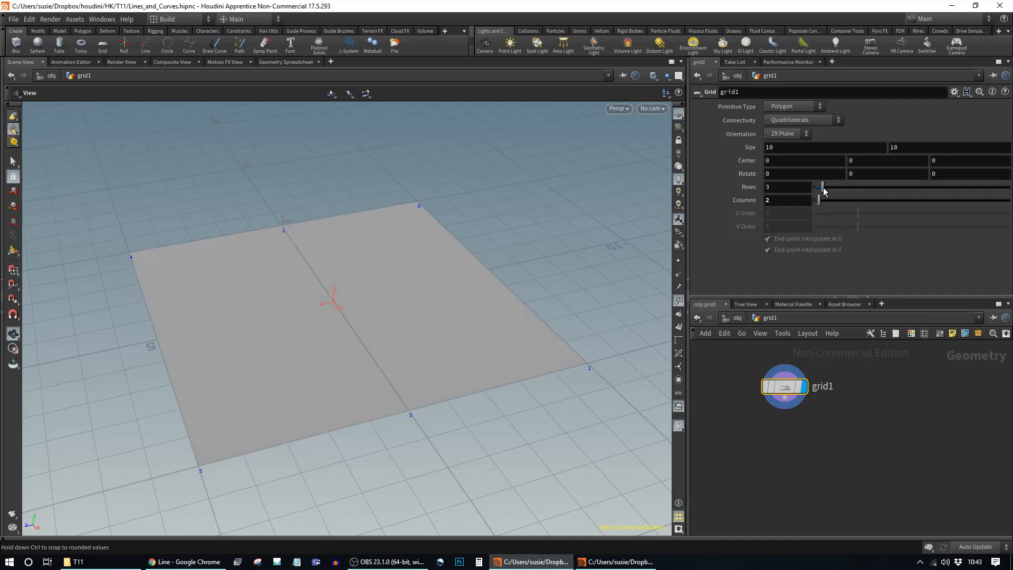
{"action": "left_click_drag", "start_coordinate": [488, 371], "coordinate": [454, 384]}
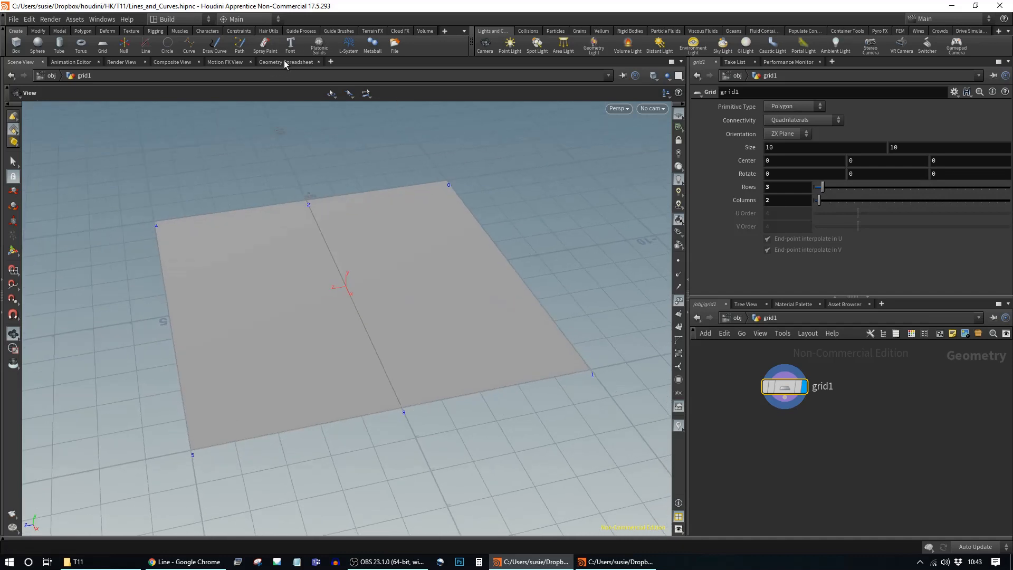
Examine the grid's point, vertex and primitive data in the Geometry Spreadsheet
{"action": "left_click", "coordinate": [283, 61]}
{"action": "left_click", "coordinate": [130, 92]}
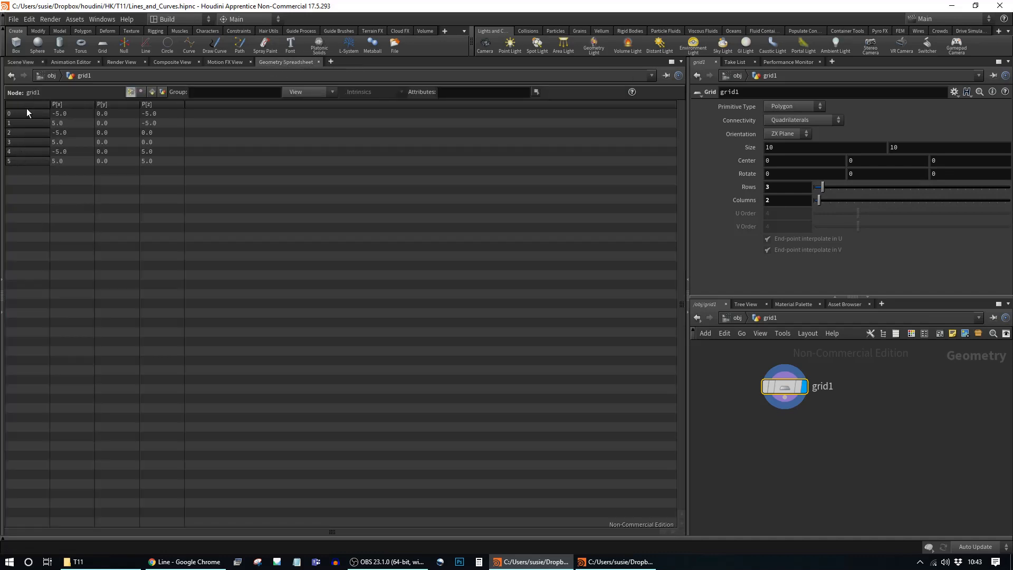
{"action": "left_click", "coordinate": [141, 93]}
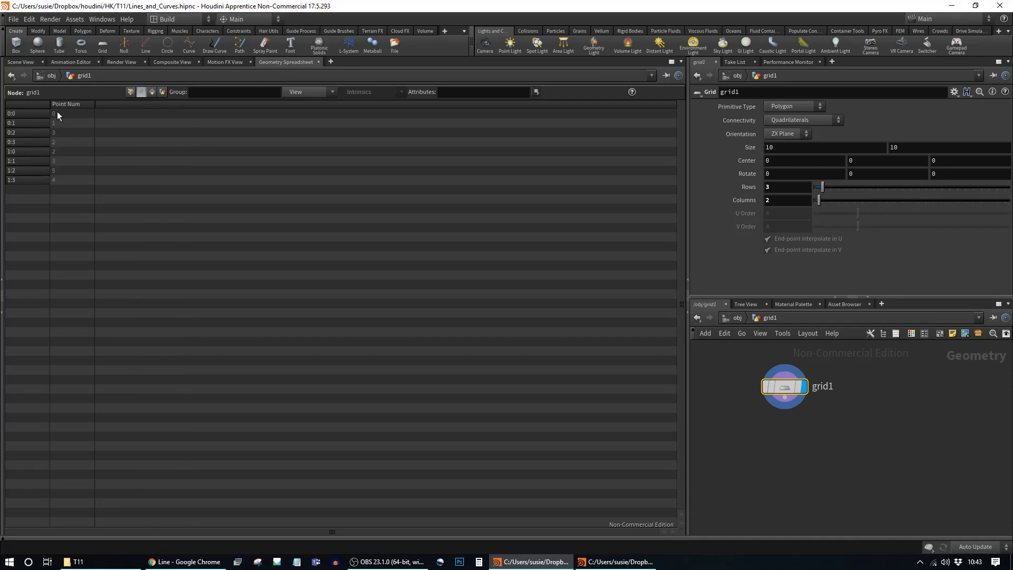
{"action": "left_click", "coordinate": [151, 93]}
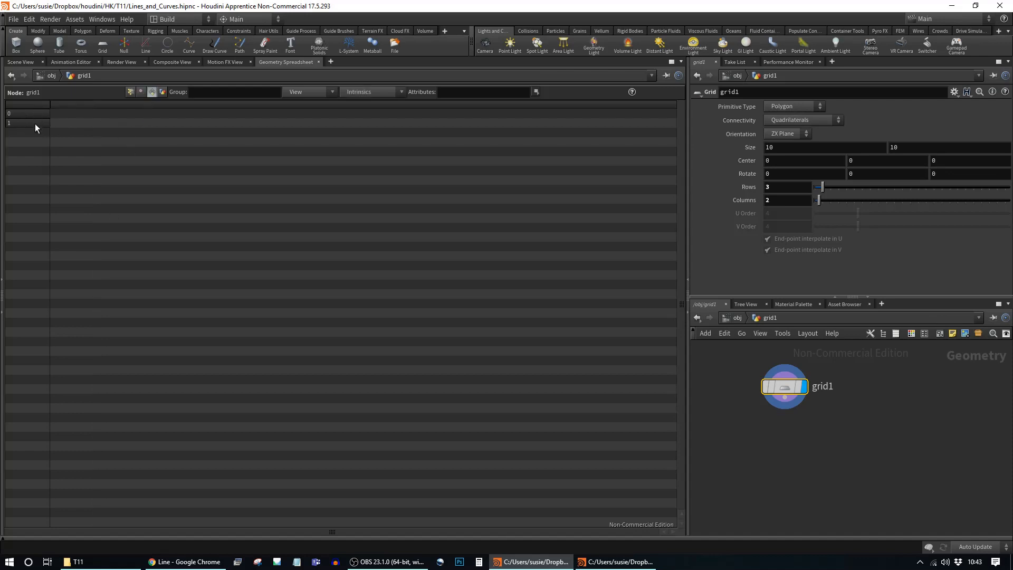
Go up to the object level and review the grid's detail, primitive, point and vertex data in the Geometry Spreadsheet
{"action": "left_click", "coordinate": [51, 77]}
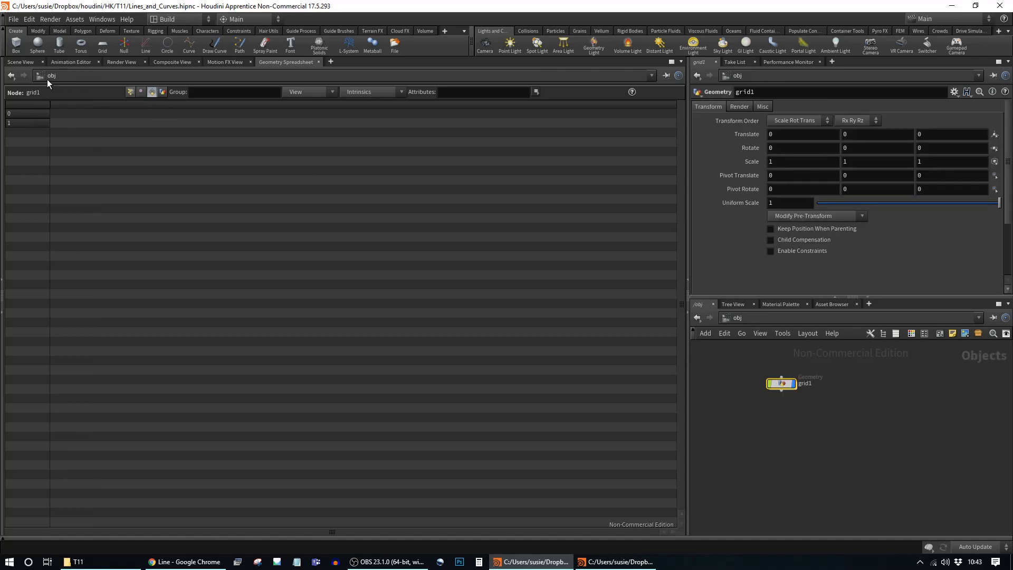
{"action": "left_click", "coordinate": [20, 61]}
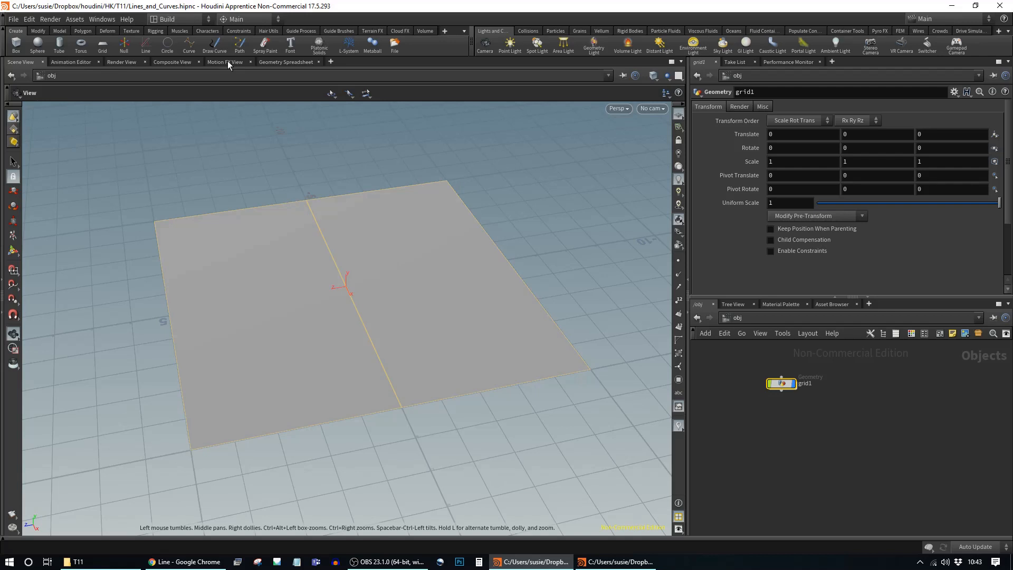
{"action": "left_click", "coordinate": [273, 62]}
{"action": "left_click", "coordinate": [162, 92]}
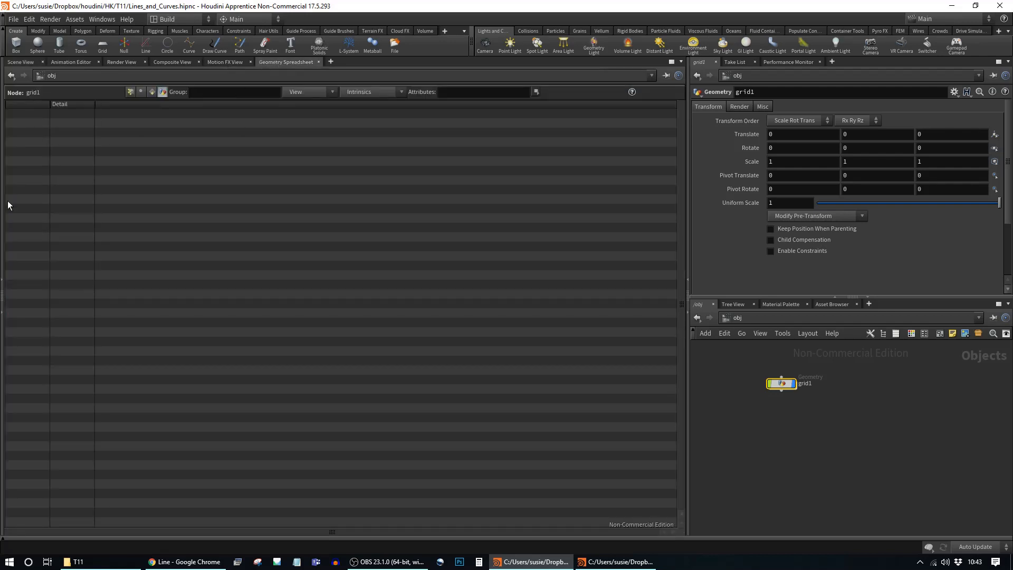
{"action": "left_click", "coordinate": [152, 93]}
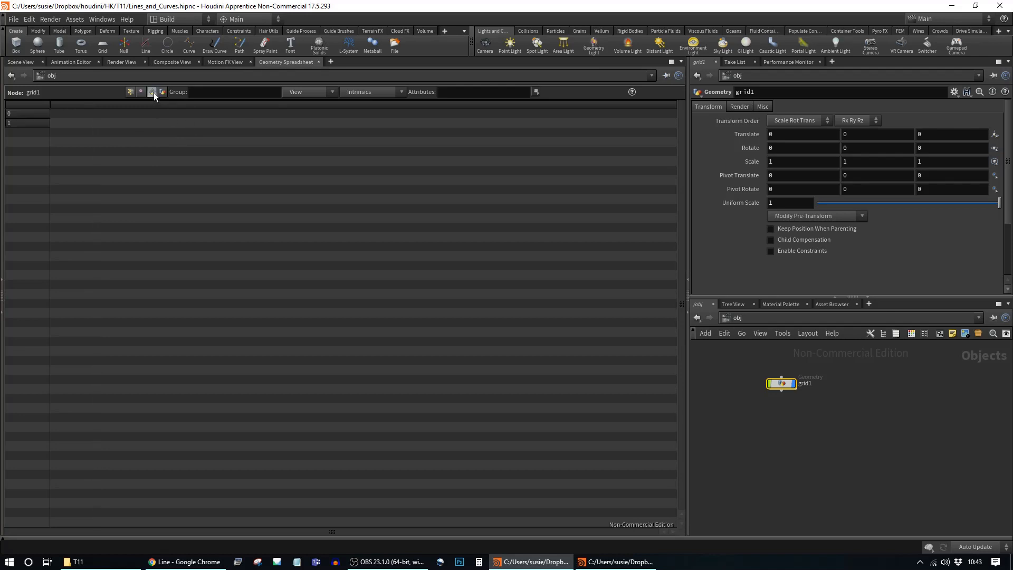
{"action": "left_click", "coordinate": [141, 93]}
{"action": "left_click", "coordinate": [130, 92]}
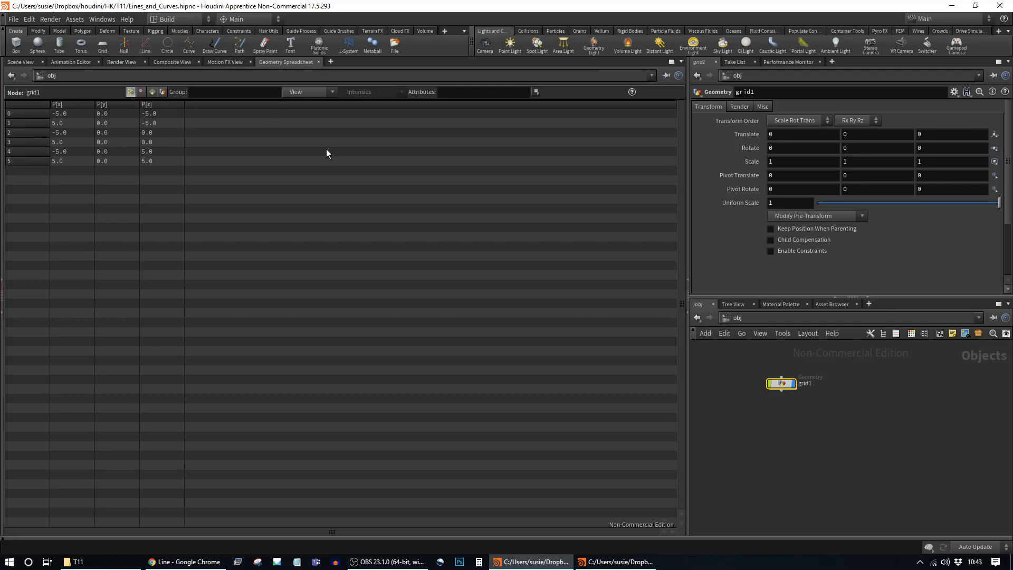
{"action": "left_click", "coordinate": [142, 93]}
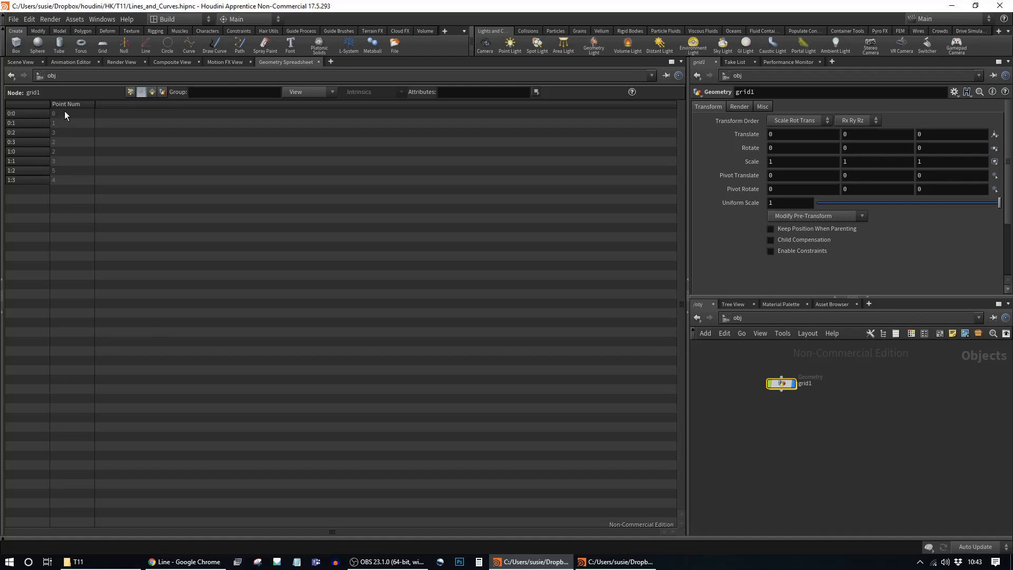
Display point numbers on the grid in the scene view at object level and examine how its two faces share points
{"action": "left_click", "coordinate": [22, 63]}
{"action": "left_click", "coordinate": [679, 300]}
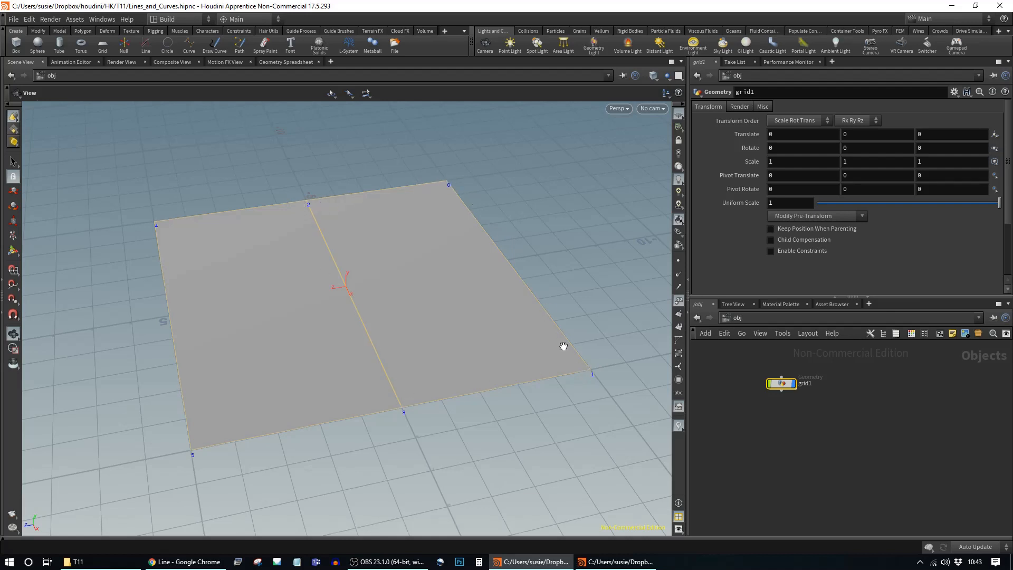
{"action": "left_click", "coordinate": [284, 62]}
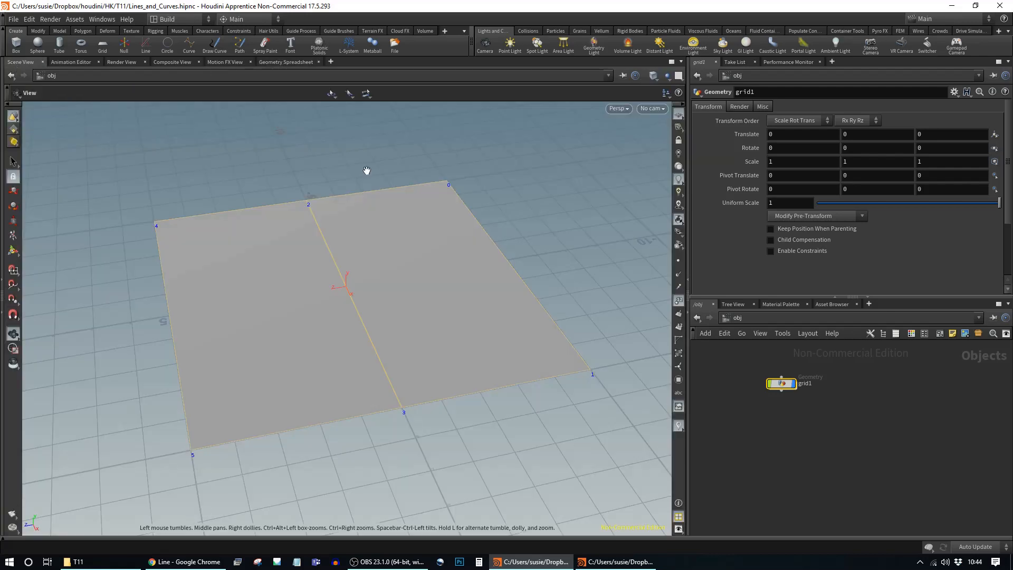
{"action": "left_click", "coordinate": [19, 62]}
{"action": "scroll", "coordinate": [600, 404], "scroll_direction": "down", "scroll_amount": 1}
{"action": "middle_click_drag", "start_coordinate": [583, 405], "coordinate": [565, 402]}
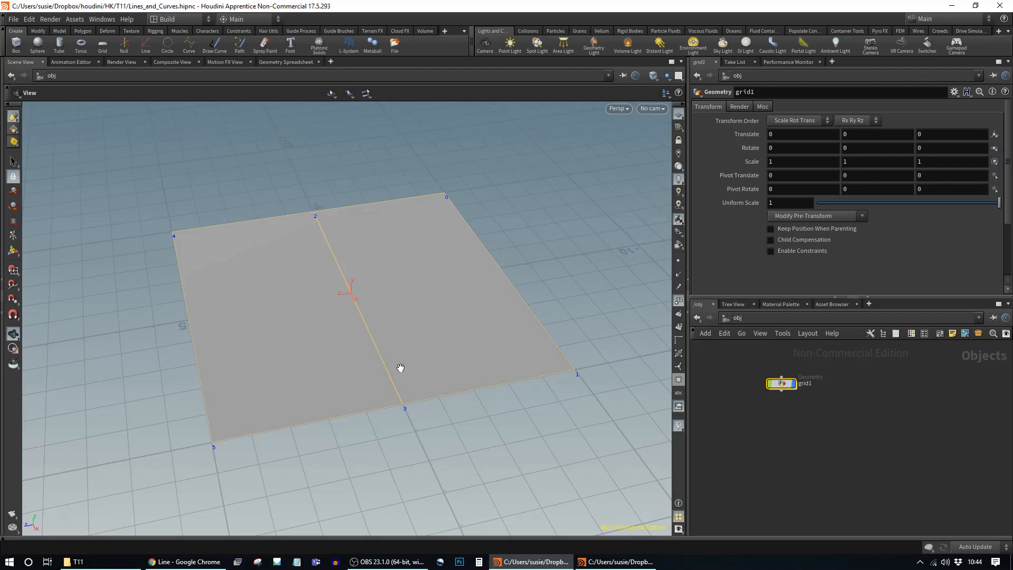
{"action": "left_click_drag", "start_coordinate": [414, 414], "coordinate": [465, 448]}
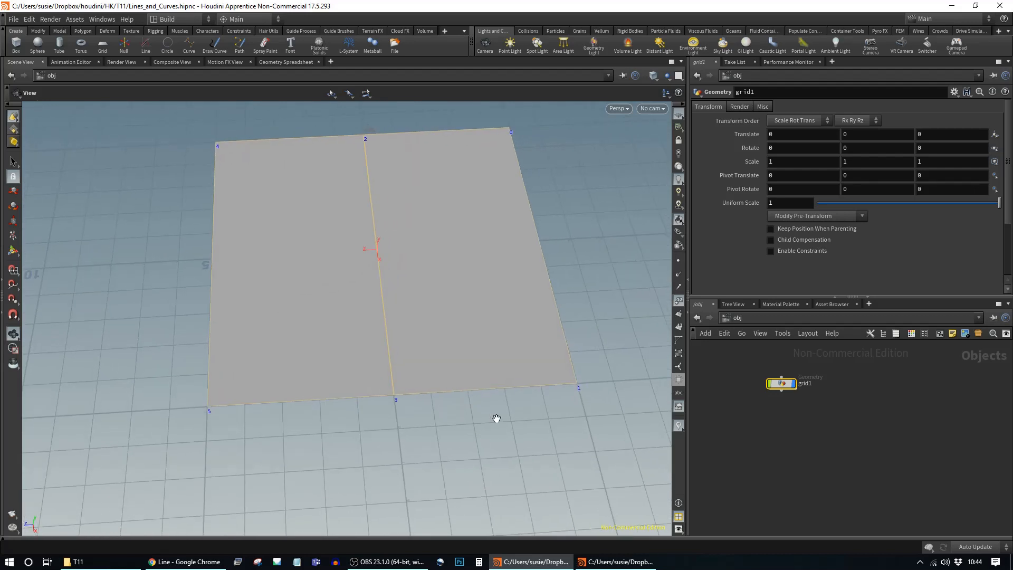
{"action": "left_click_drag", "start_coordinate": [496, 418], "coordinate": [454, 457]}
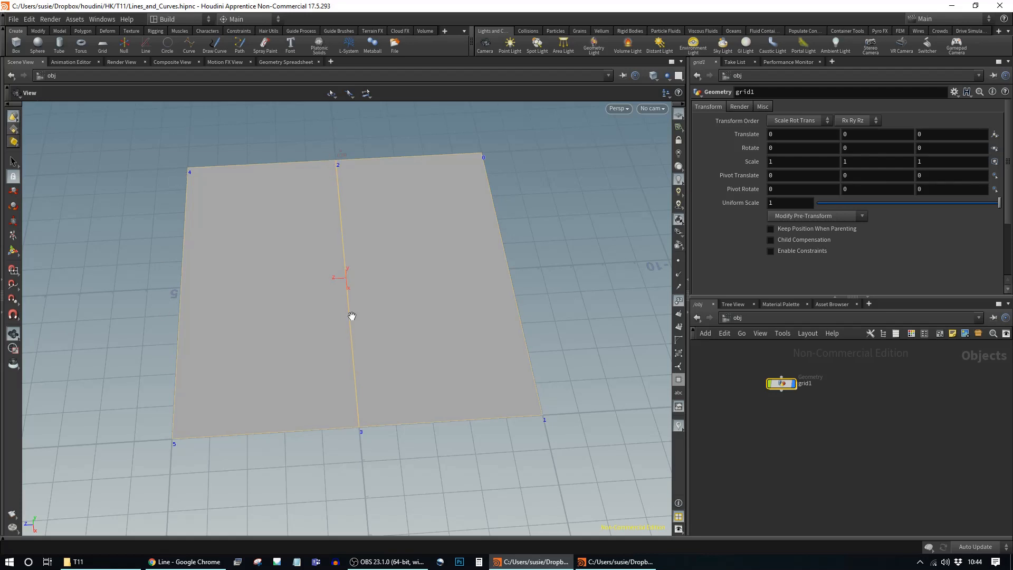
{"action": "left_click_drag", "start_coordinate": [346, 464], "coordinate": [461, 391]}
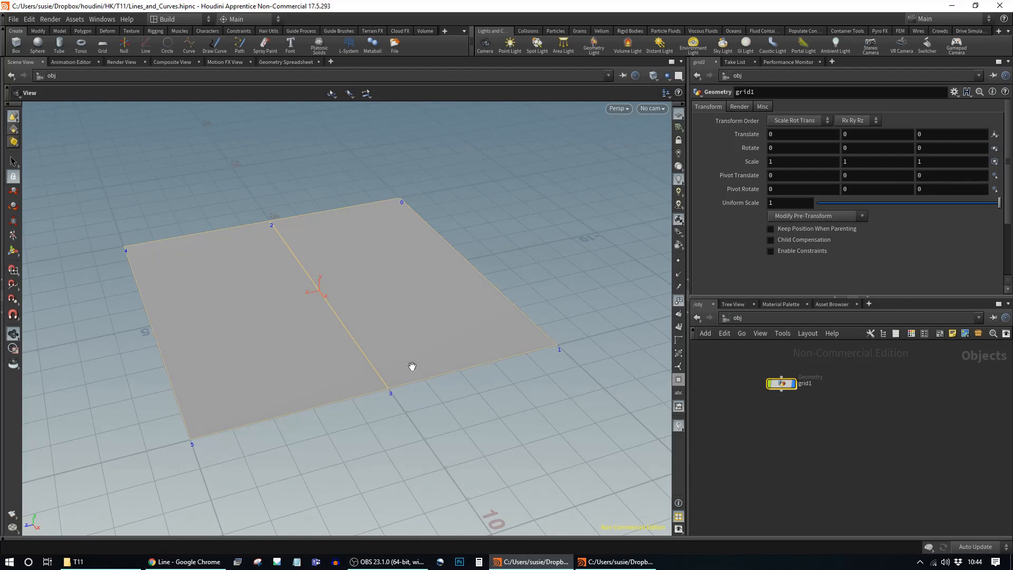
Go inside the grid1 object and set the grid's rows to 2
{"action": "left_click_drag", "start_coordinate": [784, 388], "coordinate": [771, 383]}
{"action": "double_click", "coordinate": [771, 383]}
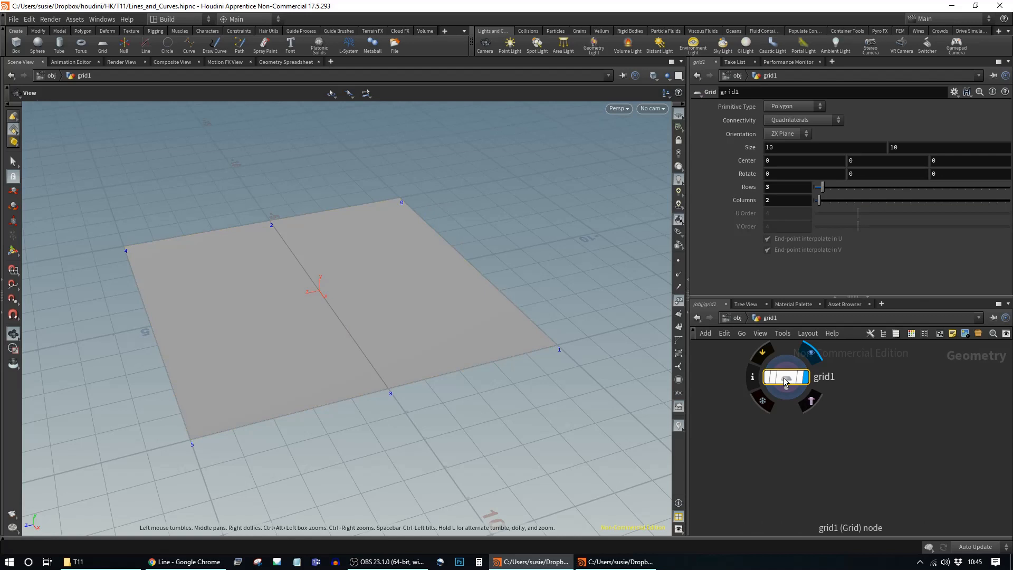
{"action": "left_click_drag", "start_coordinate": [823, 188], "coordinate": [820, 191]}
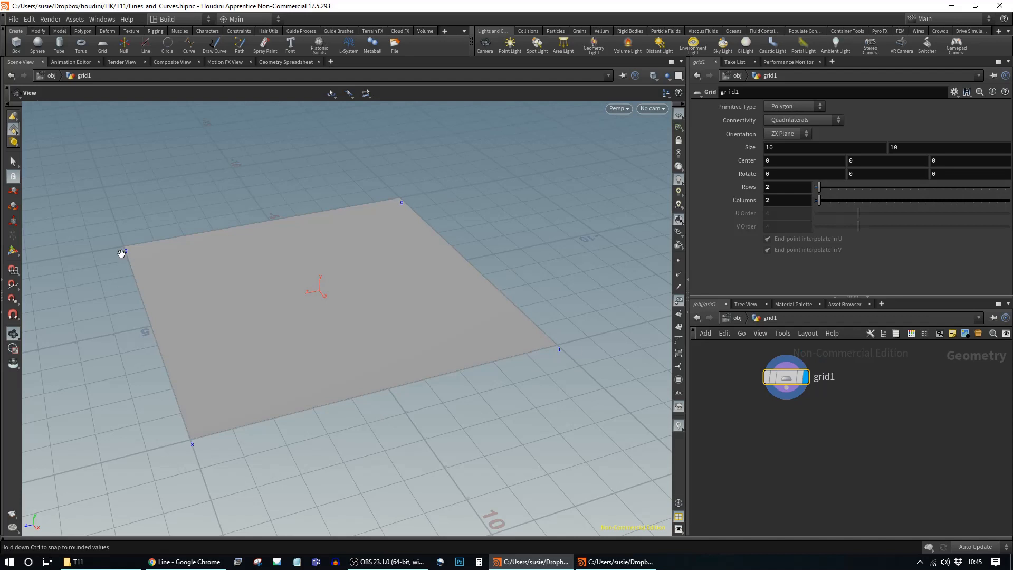
Add an Ends node below grid1 in the network, connected to the grid's output and displayed
{"action": "mouse_move", "coordinate": [789, 380]}
{"action": "left_mouse_down"}
{"action": "mouse_move", "coordinate": [808, 384]}
{"action": "mouse_move", "coordinate": [799, 383]}
{"action": "left_mouse_up"}
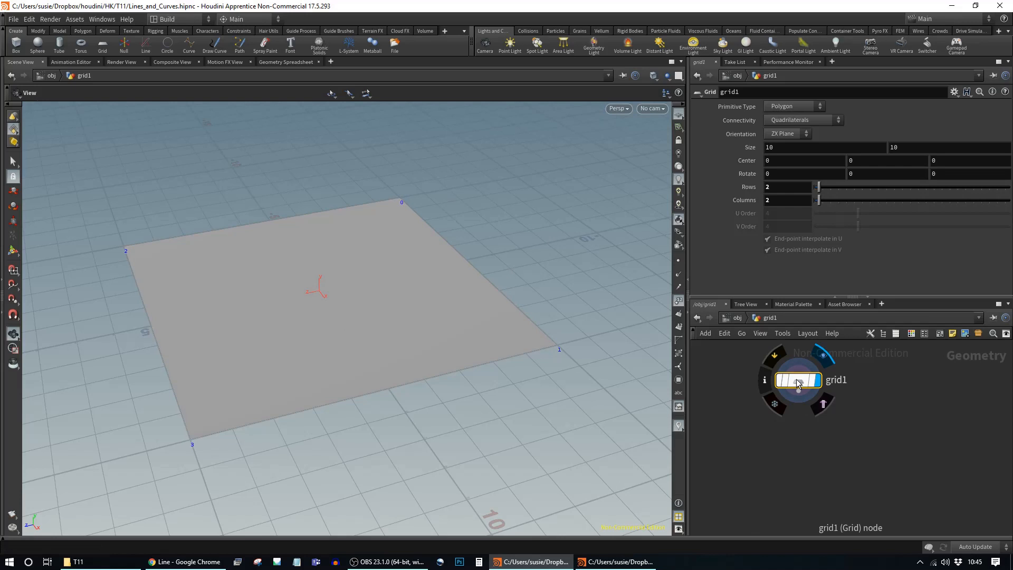
{"action": "key", "text": "Tab"}
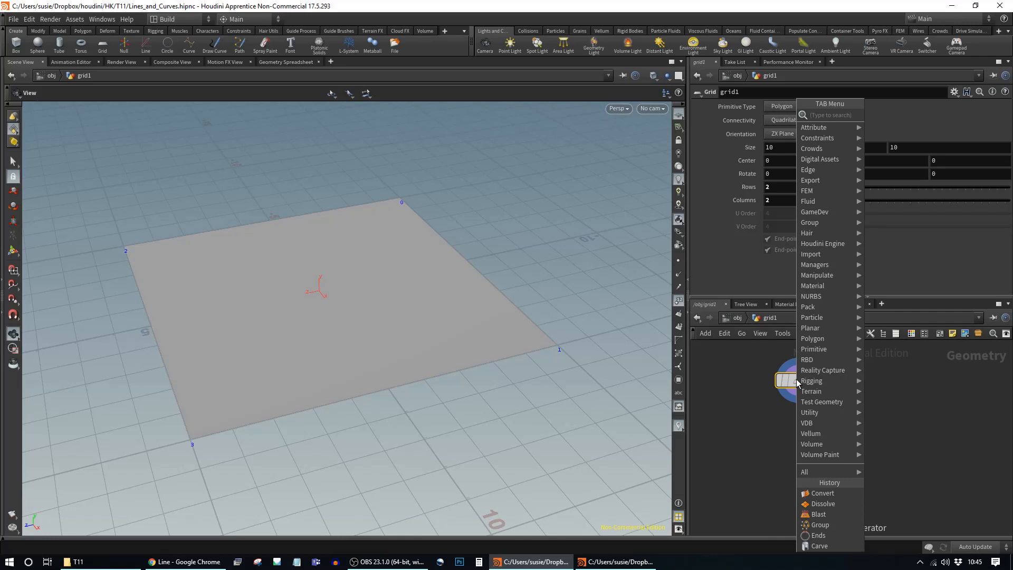
{"action": "type", "text": "ends"}
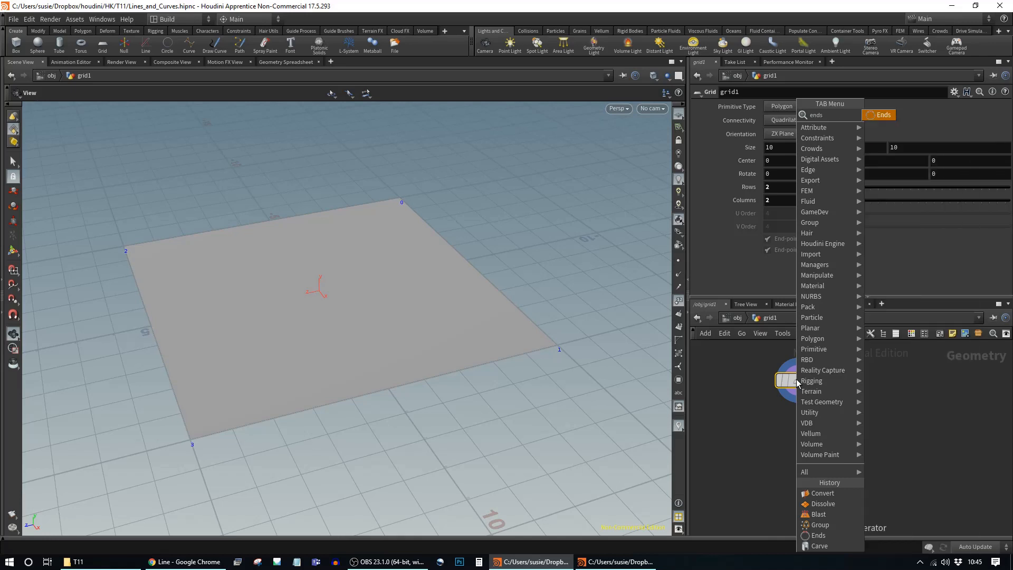
{"action": "key", "text": "Return"}
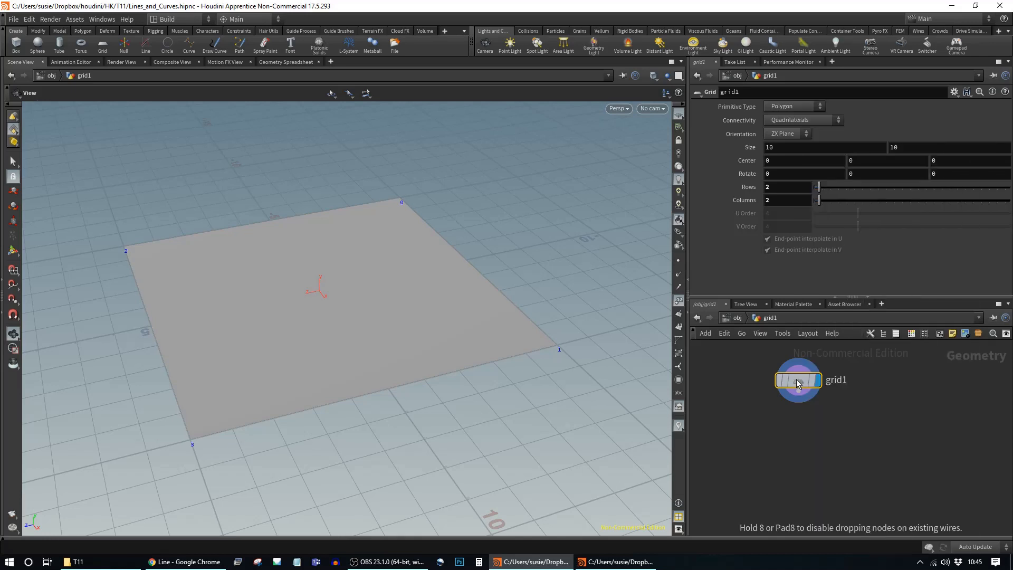
{"action": "left_click", "coordinate": [798, 437]}
{"action": "mouse_move", "coordinate": [800, 393]}
{"action": "left_mouse_down"}
{"action": "mouse_move", "coordinate": [798, 420]}
{"action": "mouse_move", "coordinate": [812, 436]}
{"action": "mouse_move", "coordinate": [818, 426]}
{"action": "left_mouse_up"}
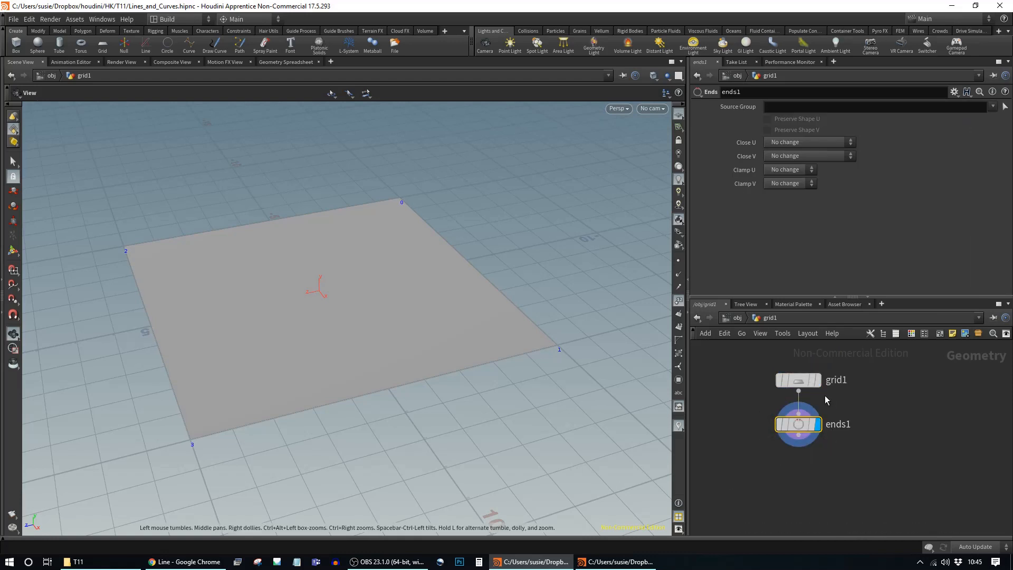
{"action": "left_click", "coordinate": [812, 427]}
{"action": "left_click_drag", "start_coordinate": [803, 425], "coordinate": [802, 421]}
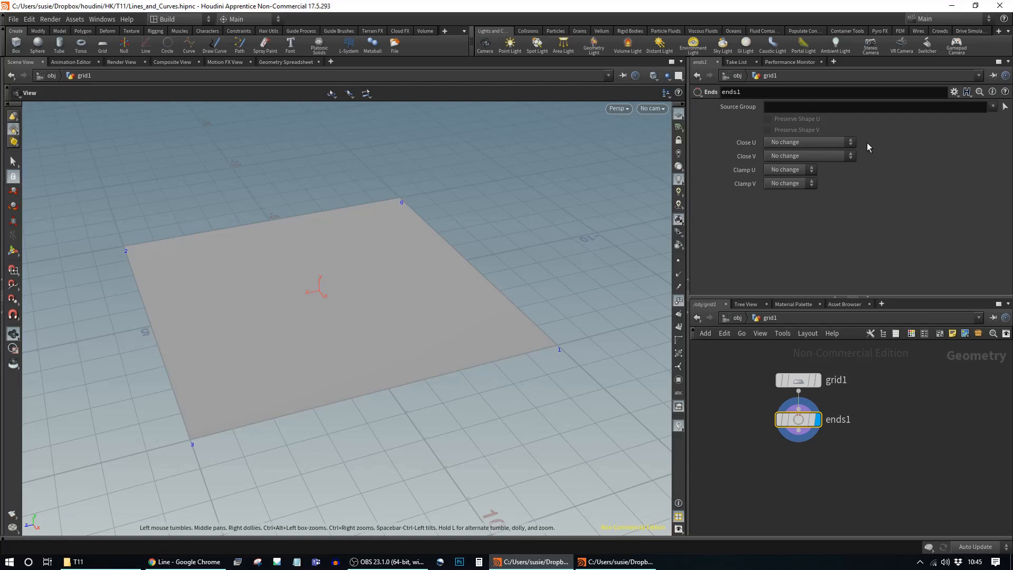
Set Close U on the Ends node to Open and examine the resulting outline
{"action": "left_click", "coordinate": [821, 142]}
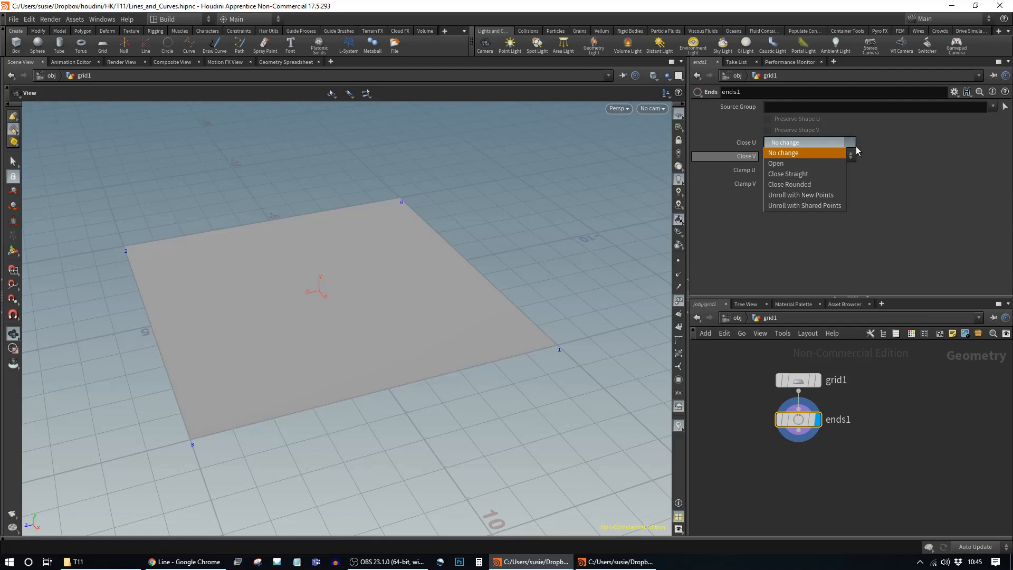
{"action": "left_click", "coordinate": [813, 163]}
{"action": "left_click_drag", "start_coordinate": [412, 215], "coordinate": [412, 242]}
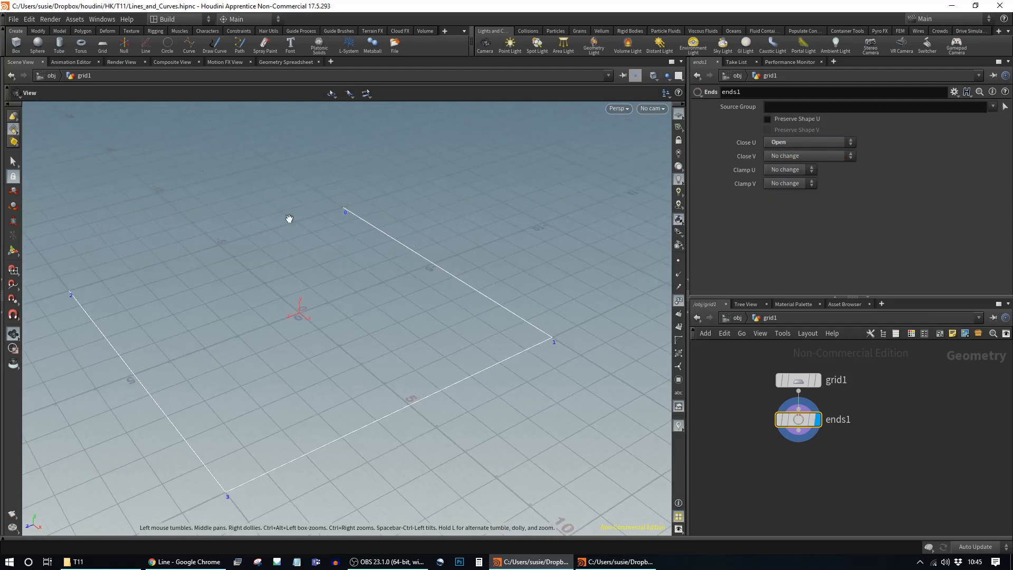
{"action": "left_click_drag", "start_coordinate": [366, 334], "coordinate": [443, 330]}
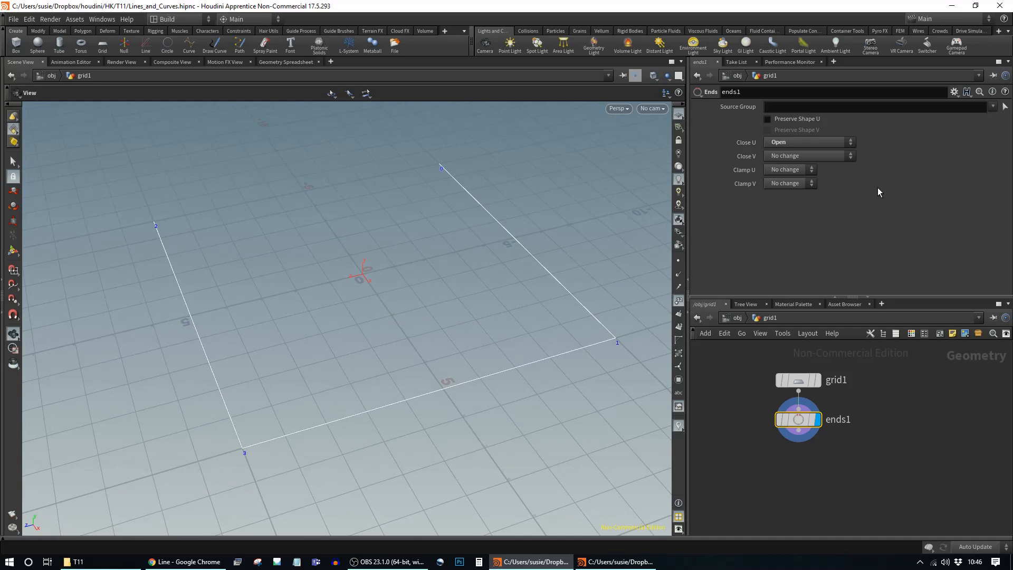
Set Close U on the Ends node to Unroll with New Points and inspect the outline's far corner up close
{"action": "left_click", "coordinate": [836, 142]}
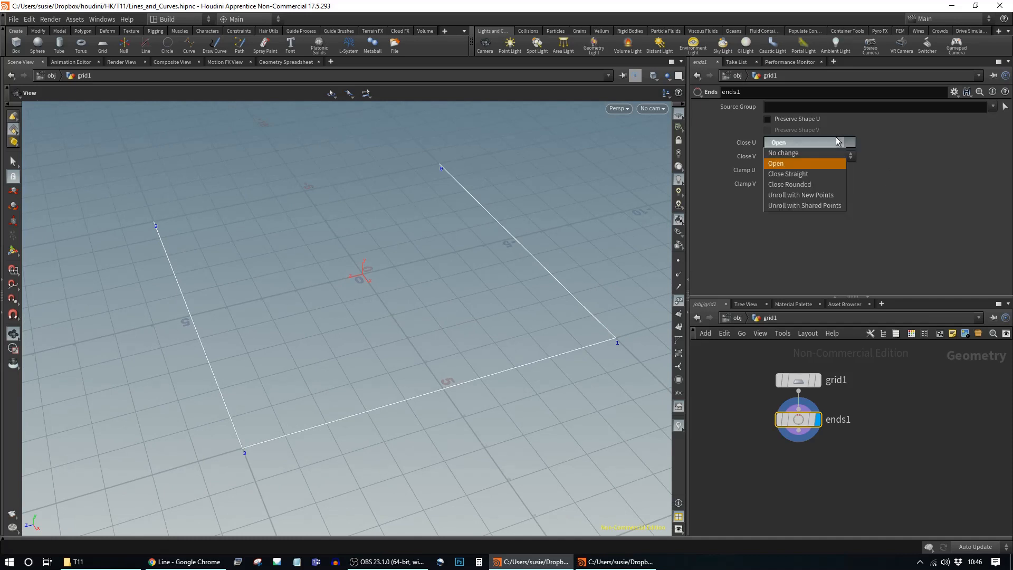
{"action": "left_click", "coordinate": [783, 195]}
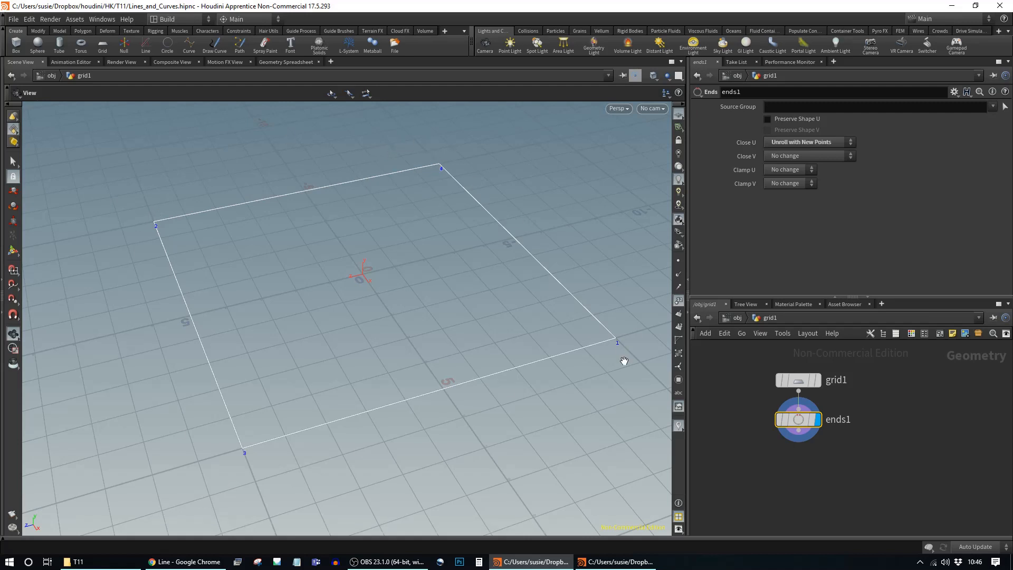
{"action": "middle_click_drag", "start_coordinate": [435, 165], "coordinate": [390, 317]}
{"action": "scroll", "coordinate": [391, 326], "scroll_direction": "up", "scroll_amount": 5}
{"action": "scroll", "coordinate": [393, 317], "scroll_direction": "up", "scroll_amount": 8}
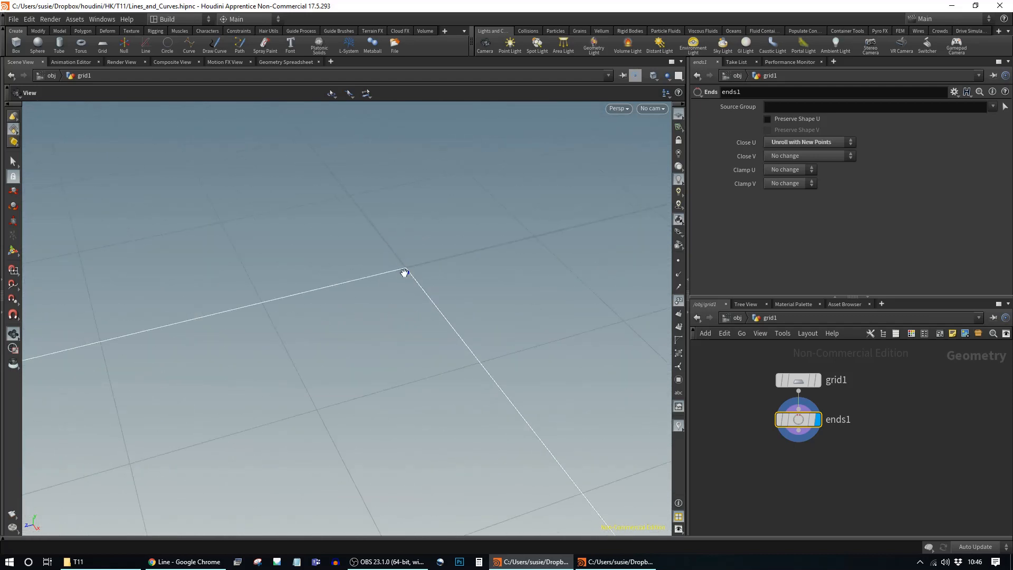
Set Close U on the Ends node to Unroll with Shared Points and bring the whole outline back into view
{"action": "left_click", "coordinate": [798, 142]}
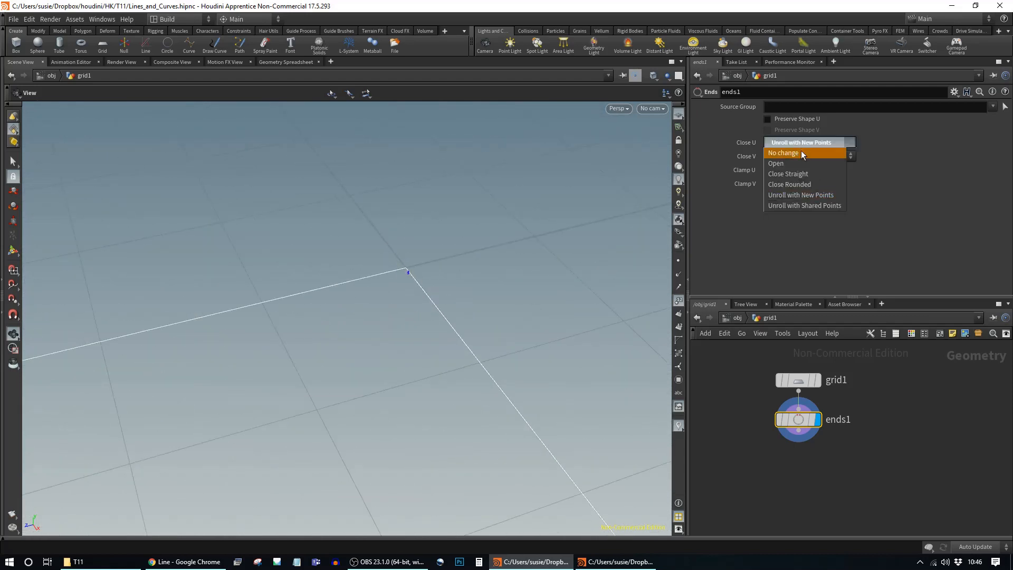
{"action": "left_click", "coordinate": [792, 207]}
{"action": "scroll", "coordinate": [400, 345], "scroll_direction": "down", "scroll_amount": 7}
{"action": "middle_click_drag", "start_coordinate": [342, 445], "coordinate": [357, 271]}
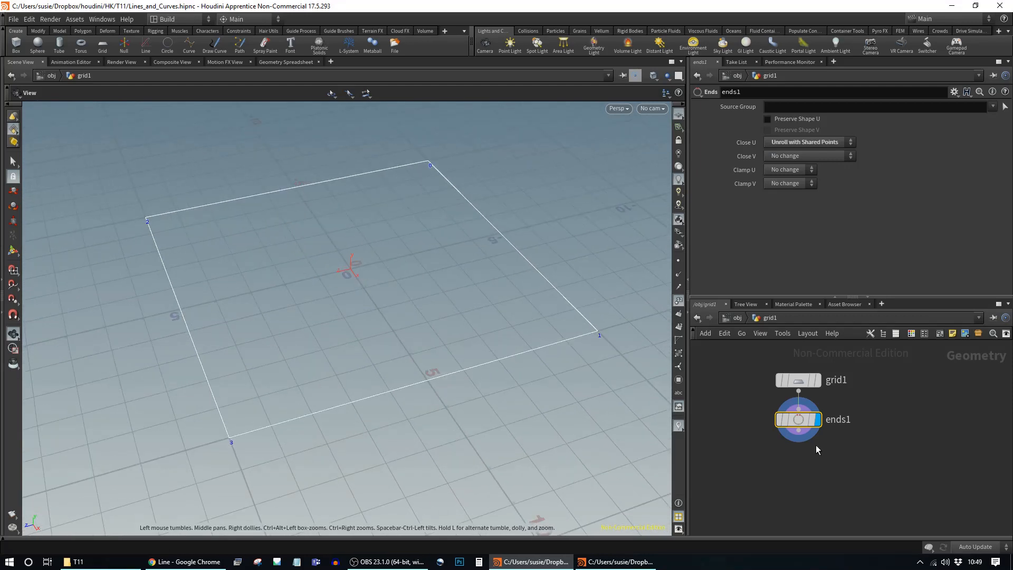
Inspect the Ends node's primitive data in the Geometry Spreadsheet and check its node information
{"action": "left_click", "coordinate": [286, 62]}
{"action": "left_click", "coordinate": [155, 91]}
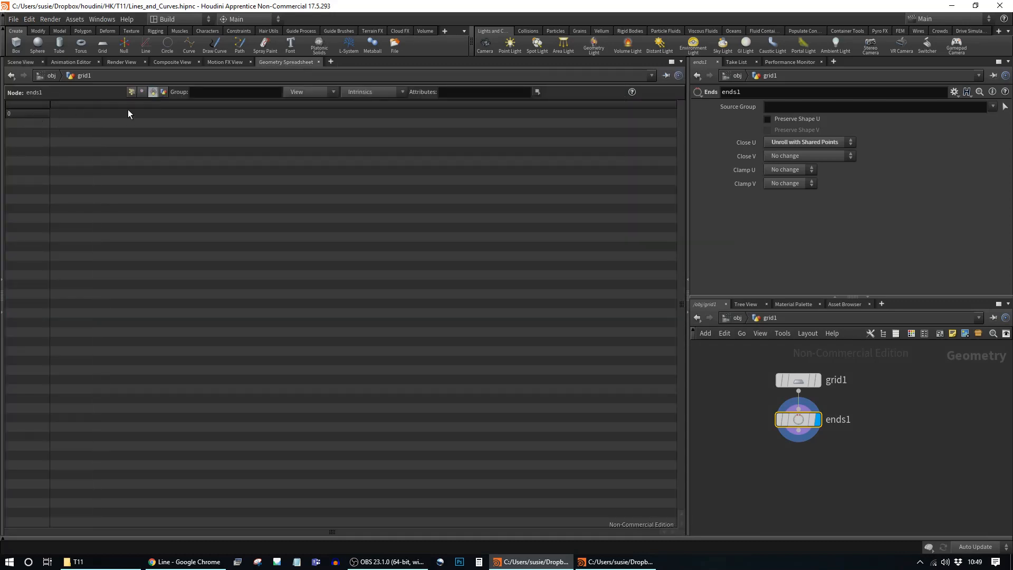
{"action": "middle_click", "coordinate": [798, 423]}
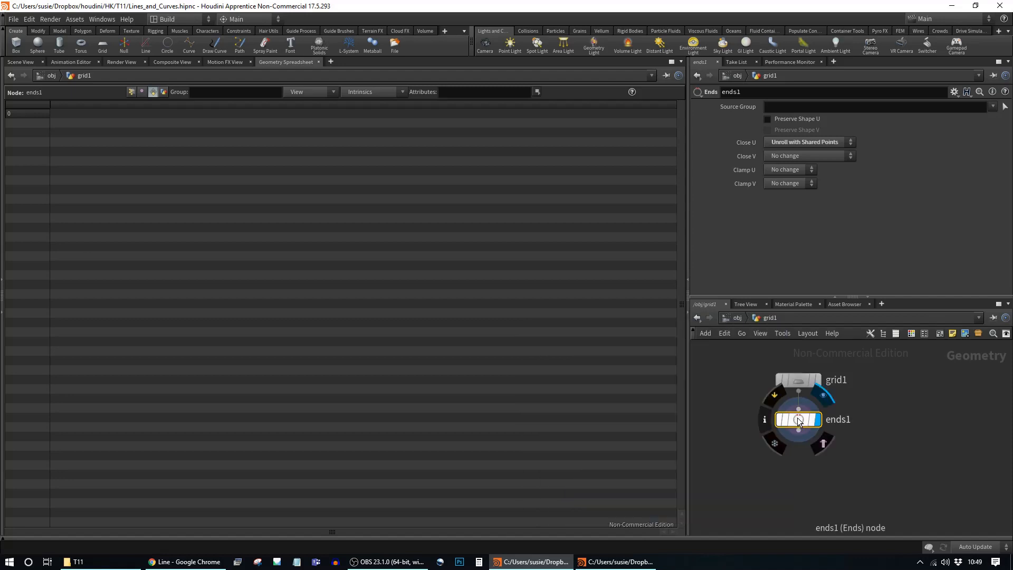
Return to the 3D scene view, delete the Ends node and reposition the grid node in the network
{"action": "left_click", "coordinate": [19, 63]}
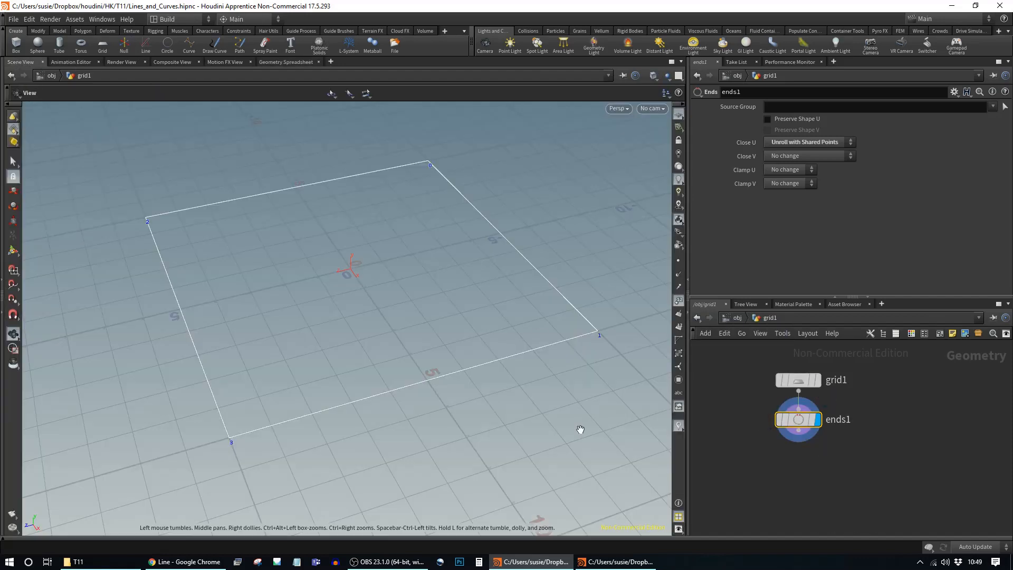
{"action": "mouse_move", "coordinate": [803, 425]}
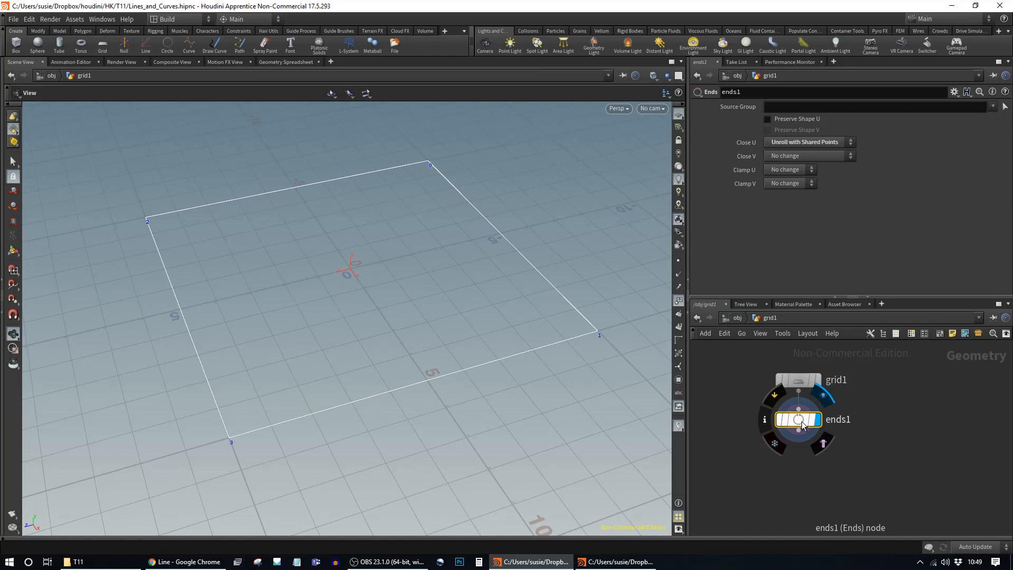
{"action": "key", "text": "Delete"}
{"action": "left_click_drag", "start_coordinate": [800, 381], "coordinate": [779, 374]}
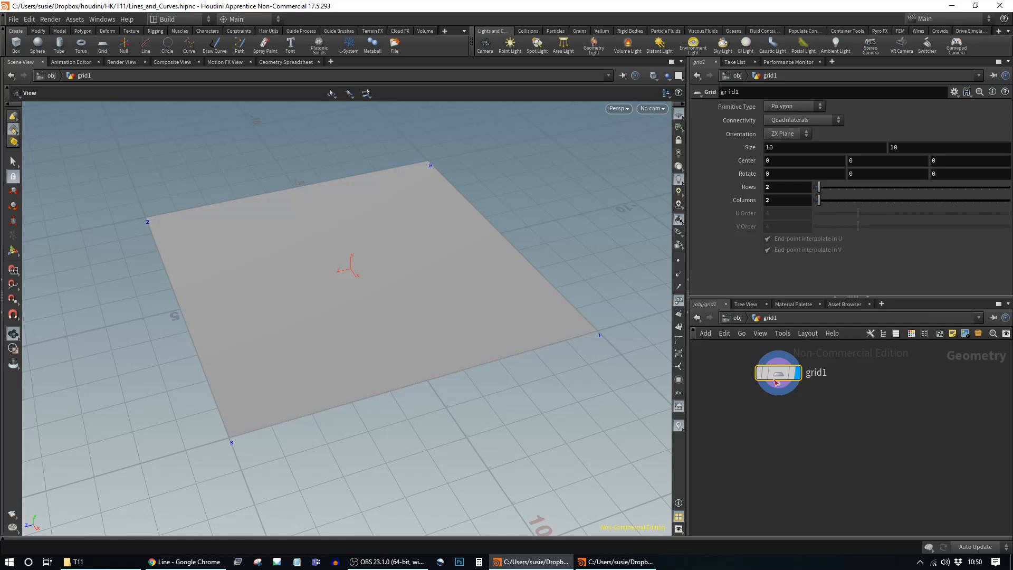
{"action": "left_click_drag", "start_coordinate": [780, 377], "coordinate": [795, 378]}
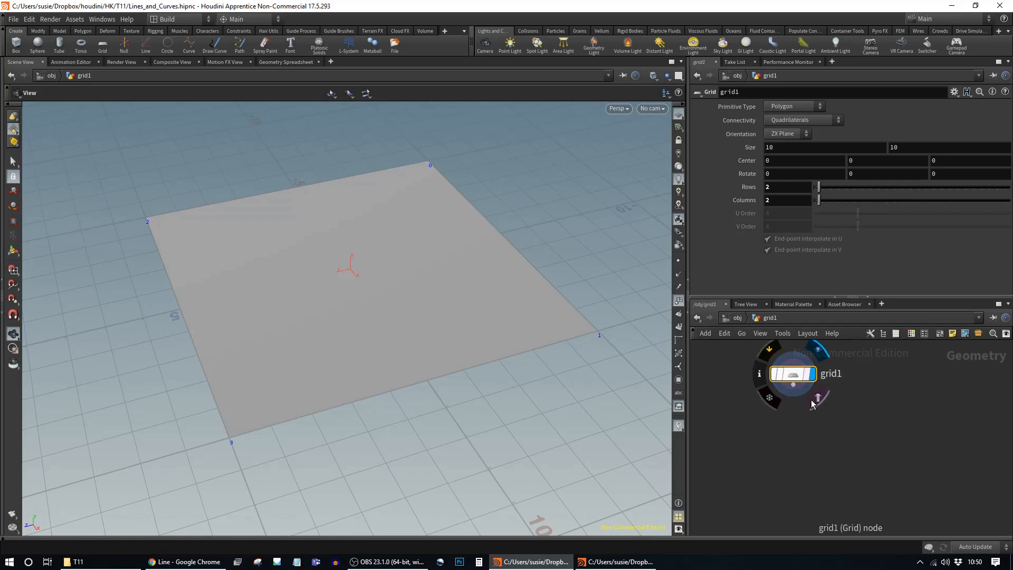
Add a Group node fed by the grid, display it and set its Group Type to Edges
{"action": "key", "text": "Tab"}
{"action": "type", "text": "gro"}
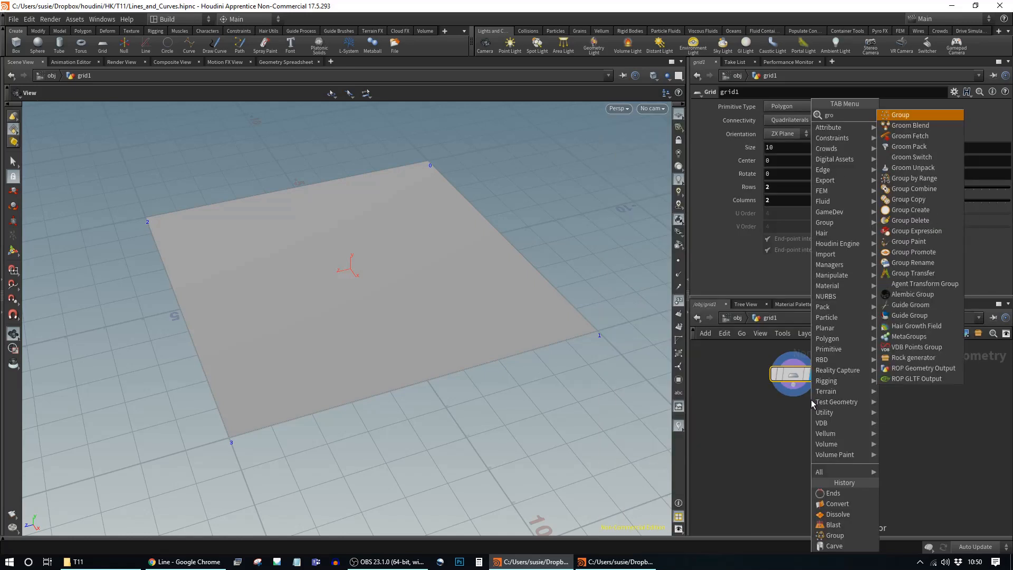
{"action": "type", "text": "up"}
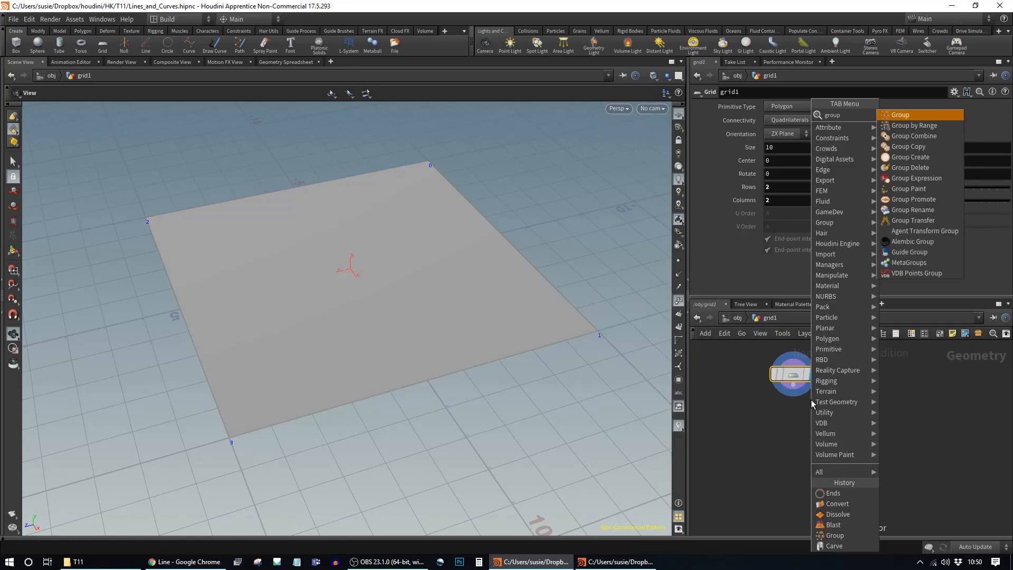
{"action": "key", "text": "Return"}
{"action": "left_click", "coordinate": [794, 444]}
{"action": "left_click_drag", "start_coordinate": [793, 384], "coordinate": [784, 434]}
{"action": "left_click", "coordinate": [817, 423]}
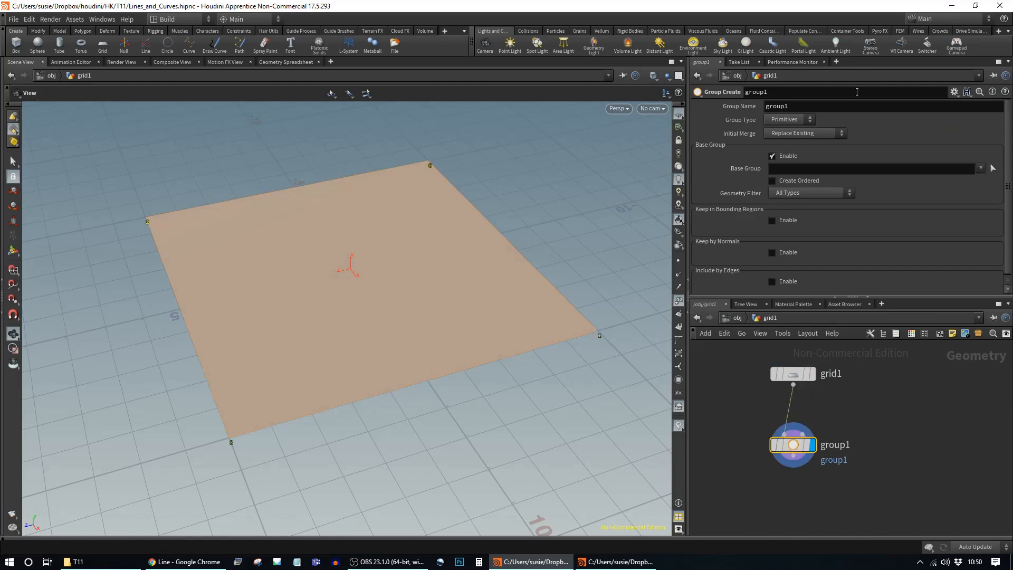
{"action": "left_click", "coordinate": [799, 121]}
{"action": "left_click", "coordinate": [788, 152]}
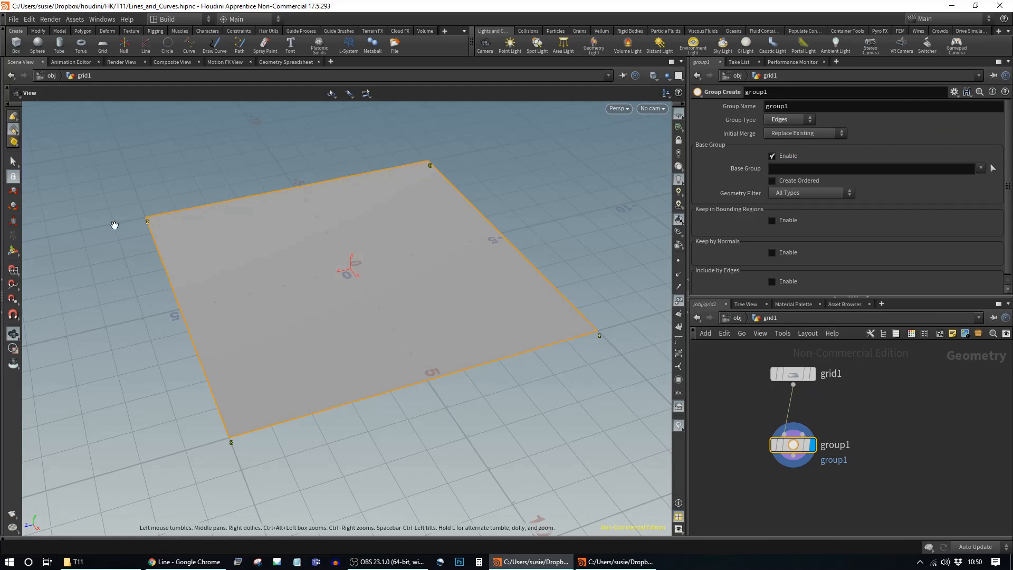
Increase the grid's row count by one to split it into two faces
{"action": "scroll", "coordinate": [561, 280], "scroll_direction": "down", "scroll_amount": 2}
{"action": "left_click_drag", "start_coordinate": [561, 280], "coordinate": [527, 294]}
{"action": "left_click", "coordinate": [793, 373]}
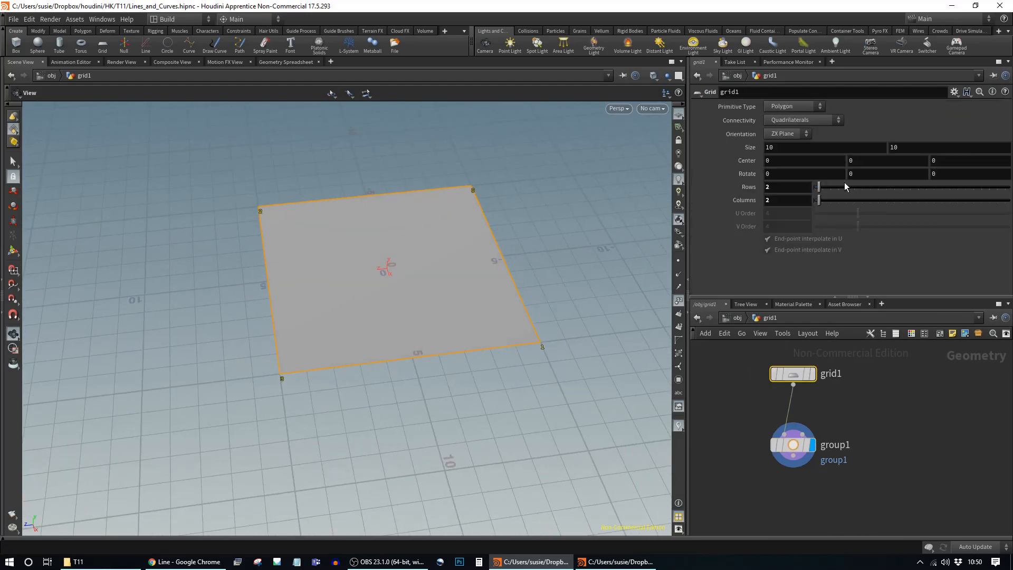
{"action": "left_click_drag", "start_coordinate": [819, 188], "coordinate": [823, 189]}
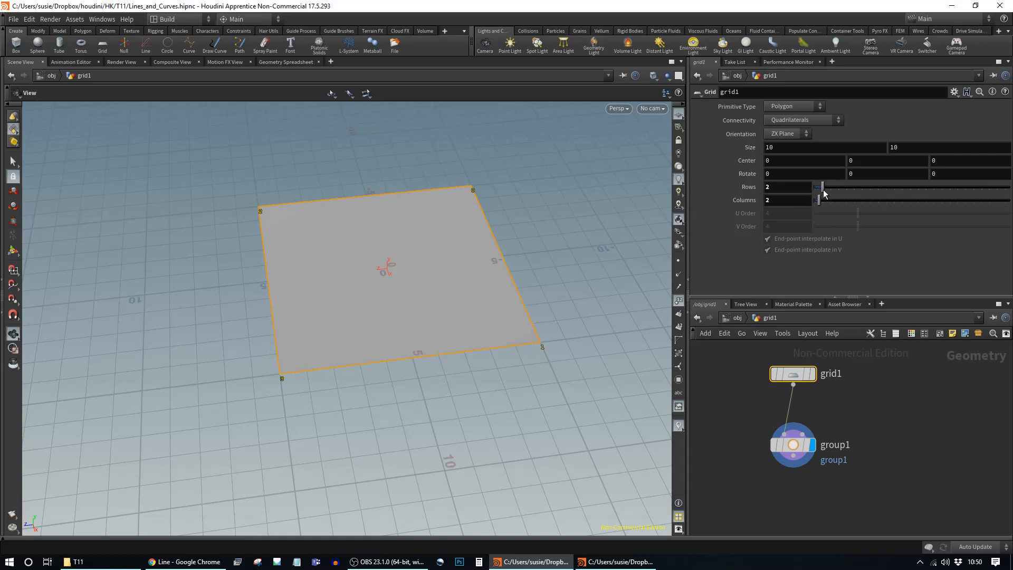
Replace the Group node's base group with a bounding box of size 10.6 × 1 × 5.5, centred at 0, 0, 2.6
{"action": "left_click", "coordinate": [794, 445]}
{"action": "left_click", "coordinate": [777, 221]}
{"action": "left_click", "coordinate": [772, 156]}
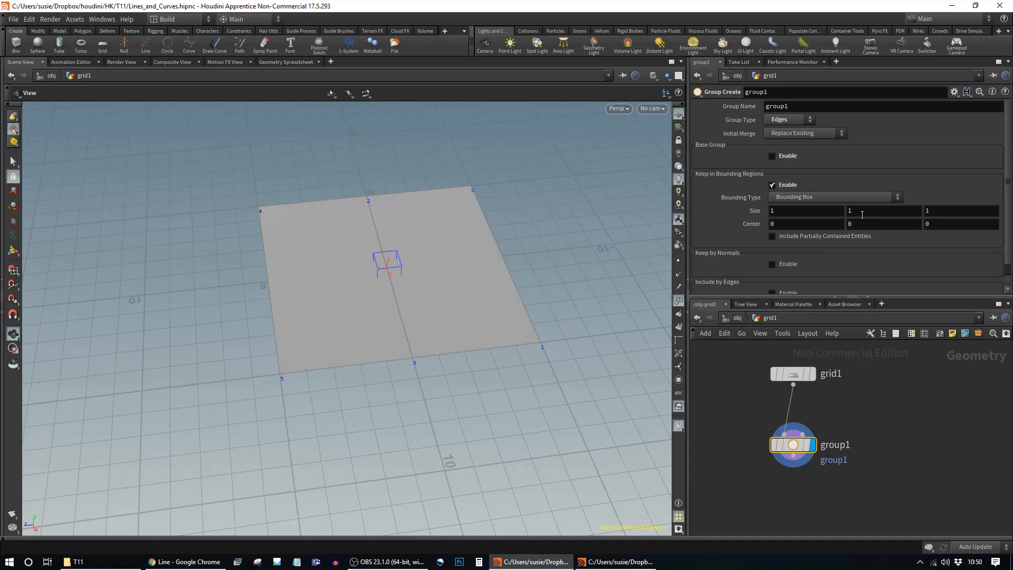
{"action": "middle_click_drag", "start_coordinate": [804, 211], "coordinate": [219, 210]}
{"action": "middle_click_drag", "start_coordinate": [942, 212], "coordinate": [140, 211]}
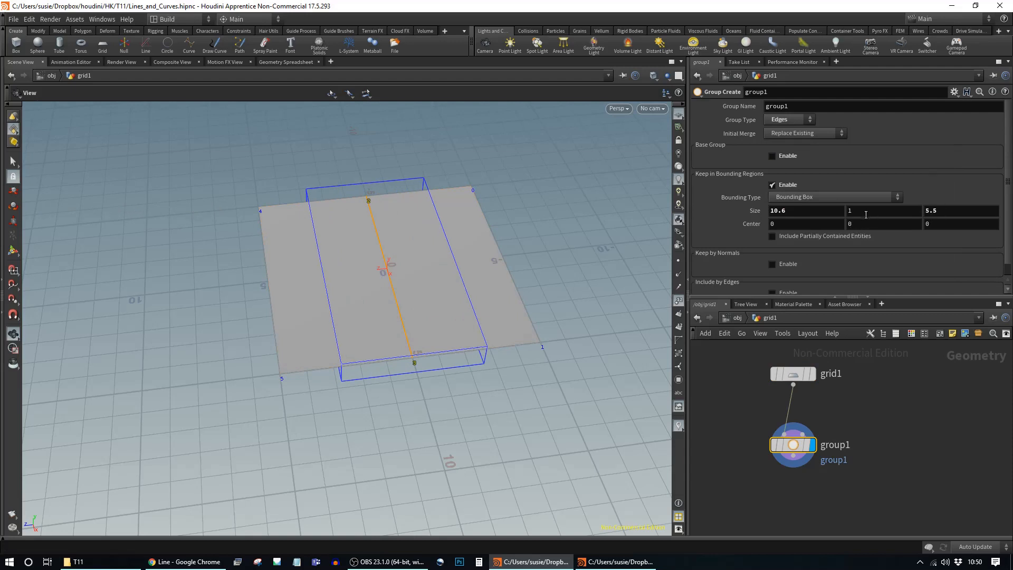
{"action": "middle_click_drag", "start_coordinate": [941, 220], "coordinate": [55, 223]}
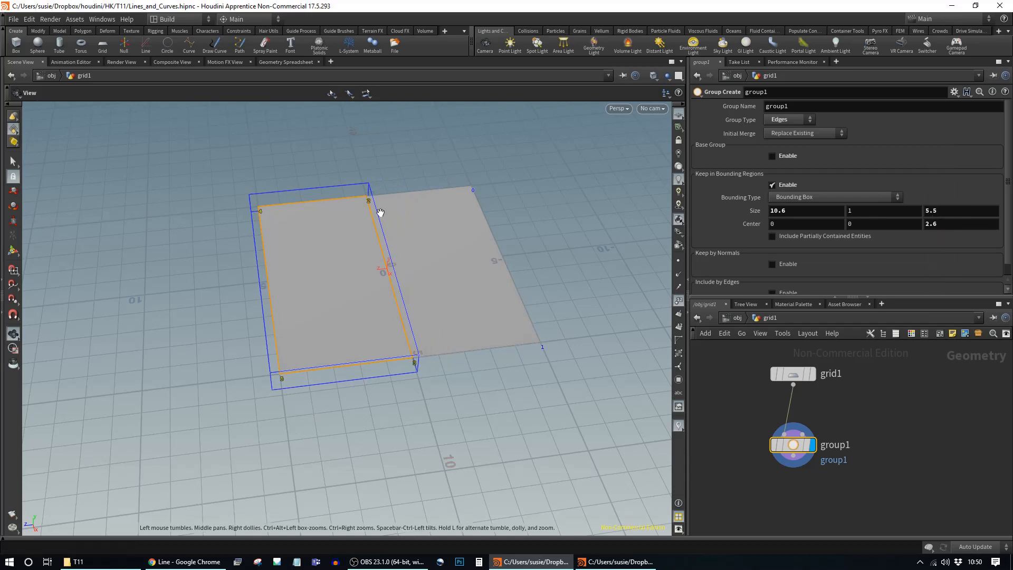
Add a Blast node fed by the Group node and display its output
{"action": "left_click_drag", "start_coordinate": [796, 451], "coordinate": [797, 417]}
{"action": "key", "text": "Tab"}
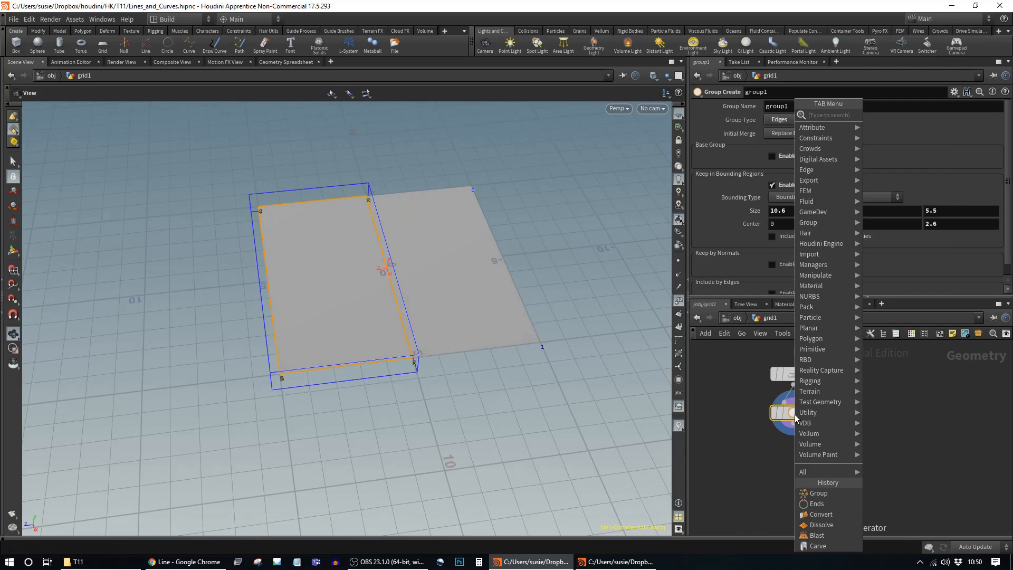
{"action": "key", "text": "Escape"}
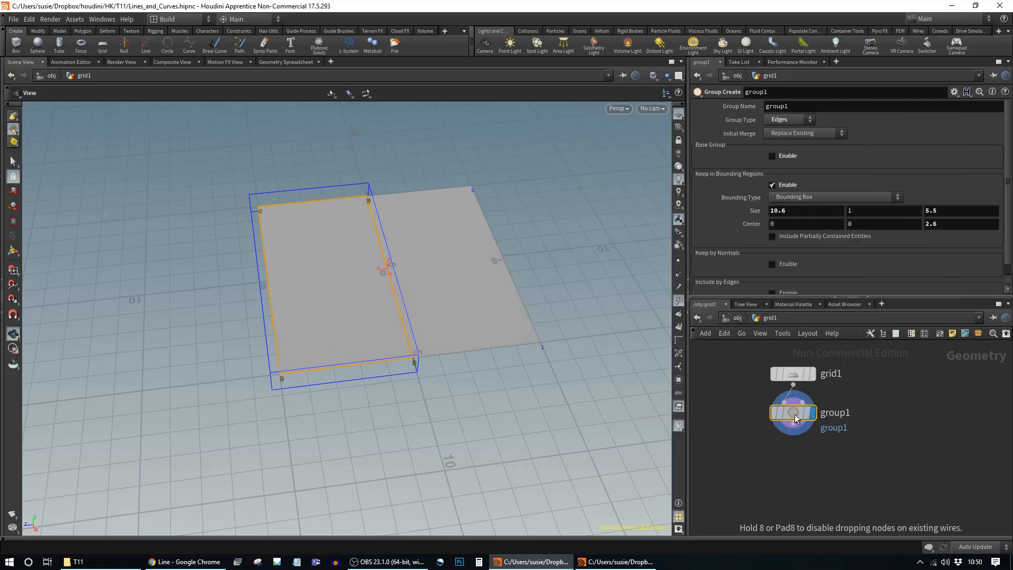
{"action": "left_click", "coordinate": [793, 479]}
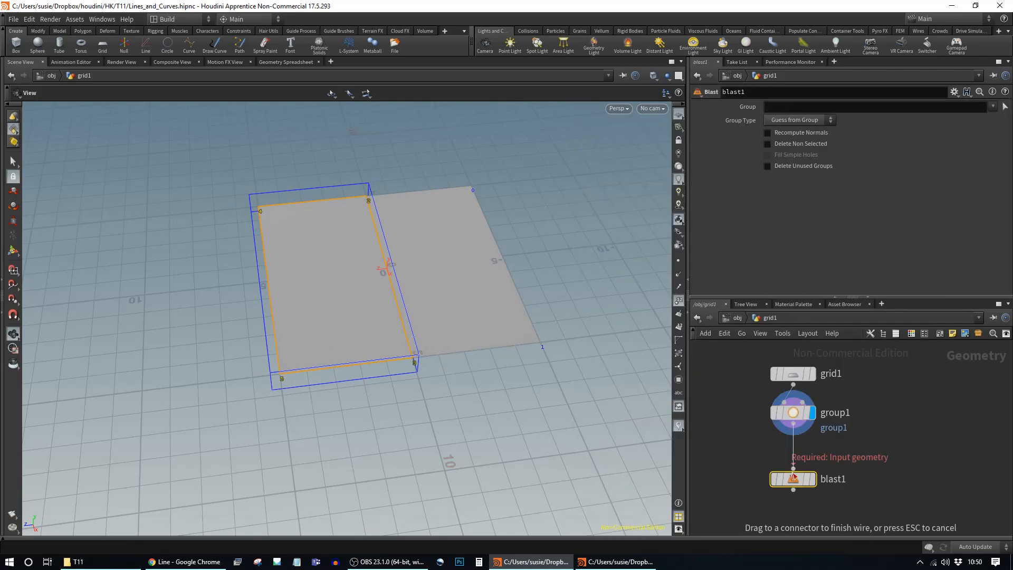
{"action": "left_click", "coordinate": [813, 480]}
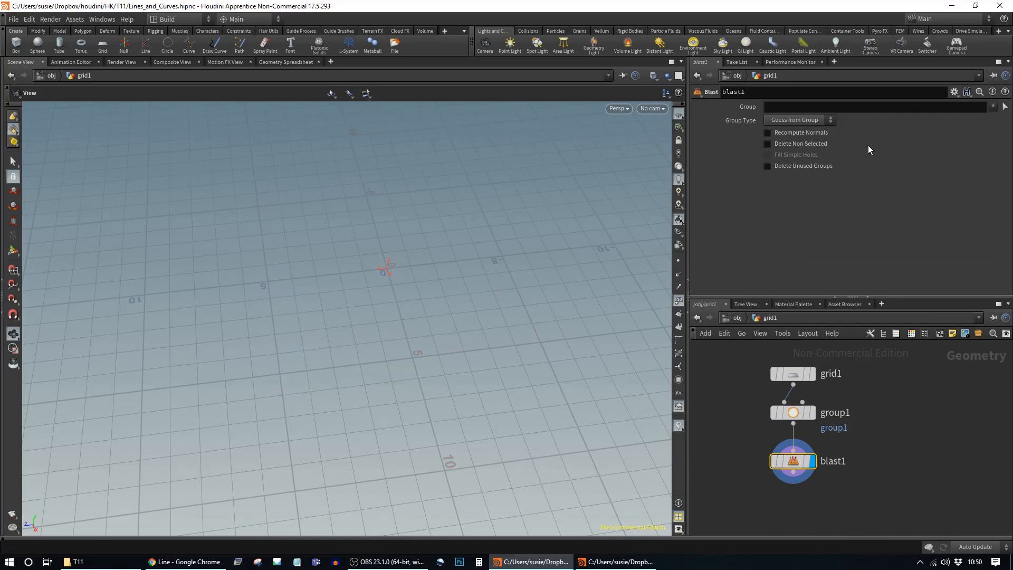
Set the Blast node's Group Type to Edges and enable Delete Non Selected, placing the node lower in the network
{"action": "left_click", "coordinate": [824, 120]}
{"action": "left_click", "coordinate": [785, 151]}
{"action": "left_click", "coordinate": [808, 145]}
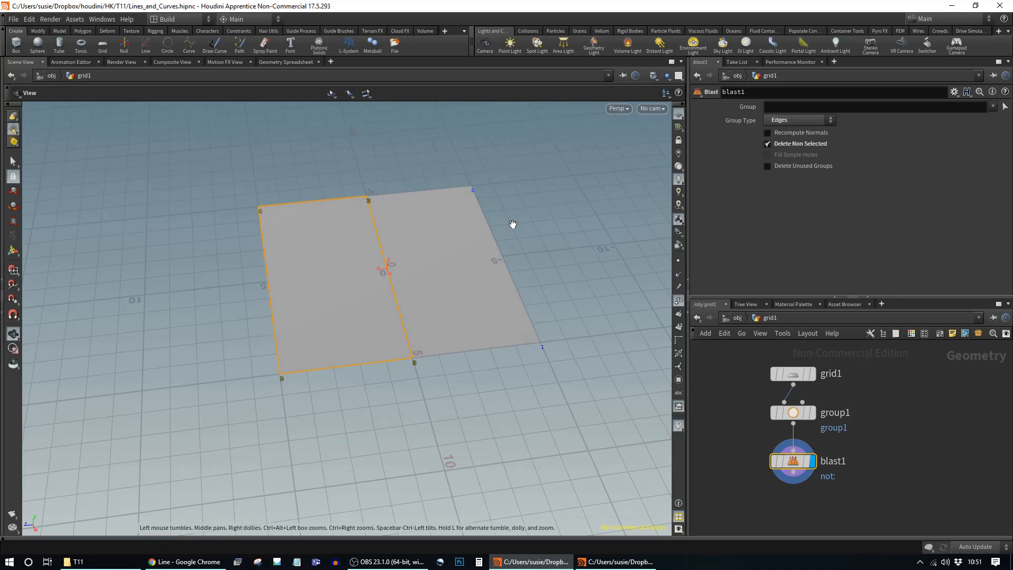
{"action": "mouse_move", "coordinate": [790, 464]}
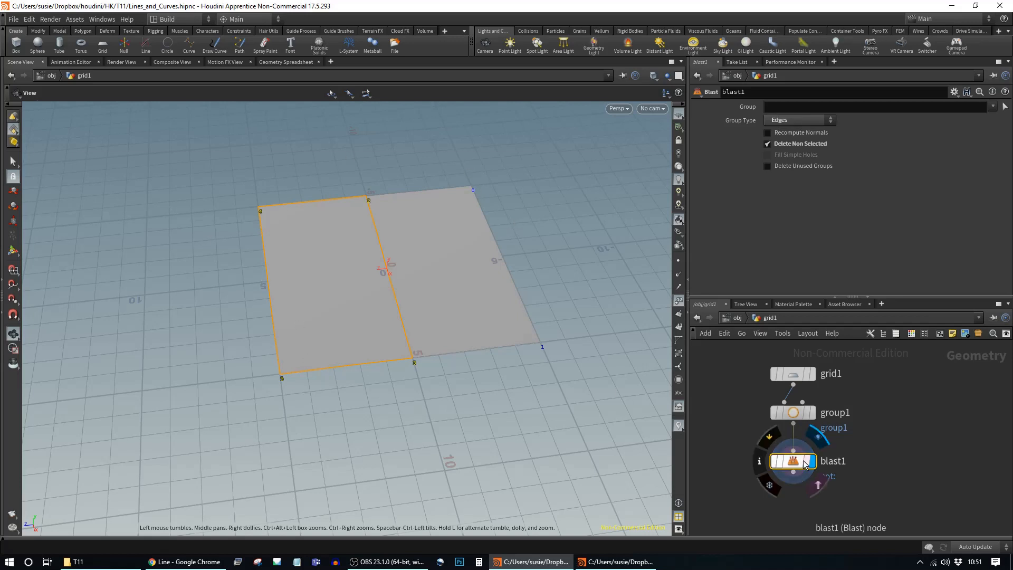
{"action": "left_click_drag", "start_coordinate": [790, 465], "coordinate": [763, 477]}
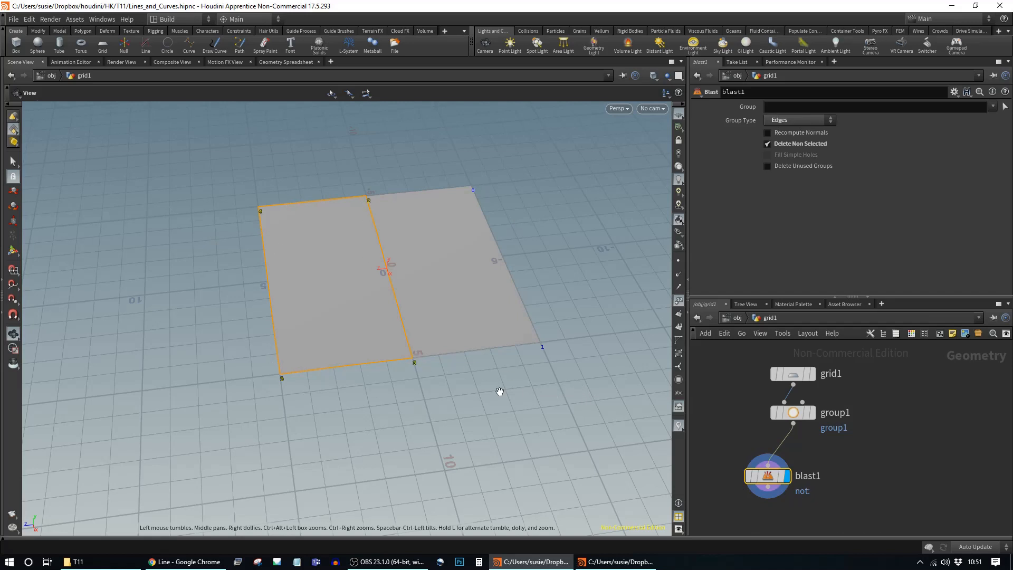
{"action": "mouse_move", "coordinate": [762, 486]}
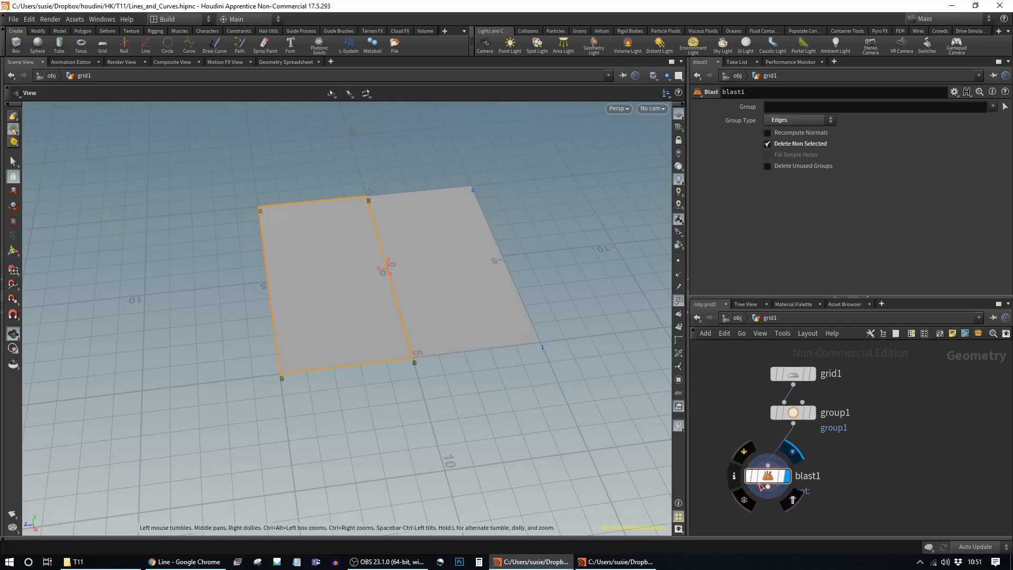
Set the Group node's bounding box centre Z to 3 and enable Include Partially Contained Entities
{"action": "left_click", "coordinate": [793, 412]}
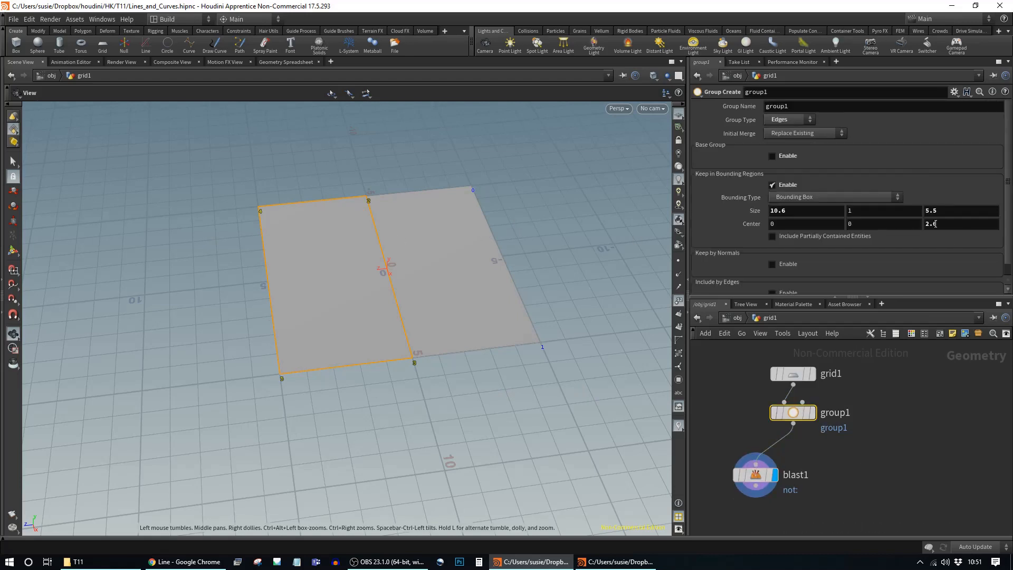
{"action": "middle_click_drag", "start_coordinate": [947, 226], "coordinate": [947, 225]}
{"action": "mouse_move", "coordinate": [938, 226]}
{"action": "middle_mouse_down"}
{"action": "mouse_move", "coordinate": [947, 222]}
{"action": "mouse_move", "coordinate": [900, 223]}
{"action": "mouse_move", "coordinate": [974, 223]}
{"action": "mouse_move", "coordinate": [943, 225]}
{"action": "middle_mouse_up"}
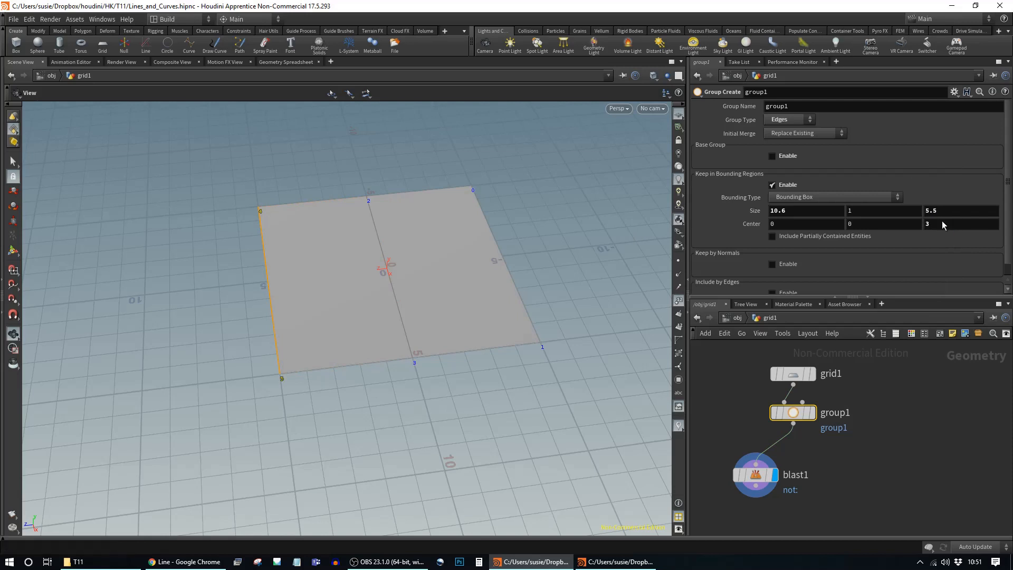
{"action": "left_click", "coordinate": [817, 237]}
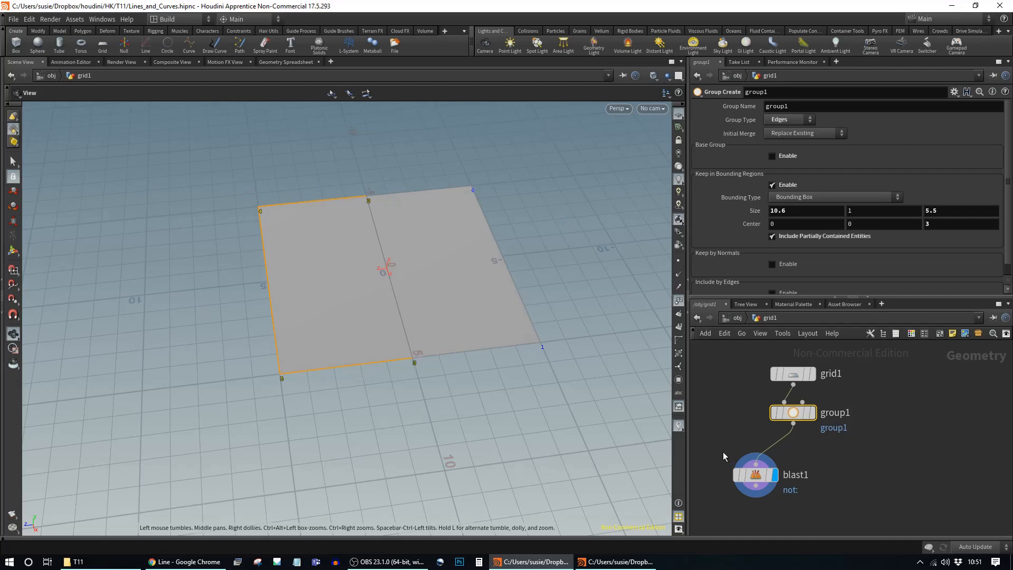
Add a Dissolve node as a second branch from the Group node, display it and arrange it beside the Blast node
{"action": "left_click", "coordinate": [760, 477]}
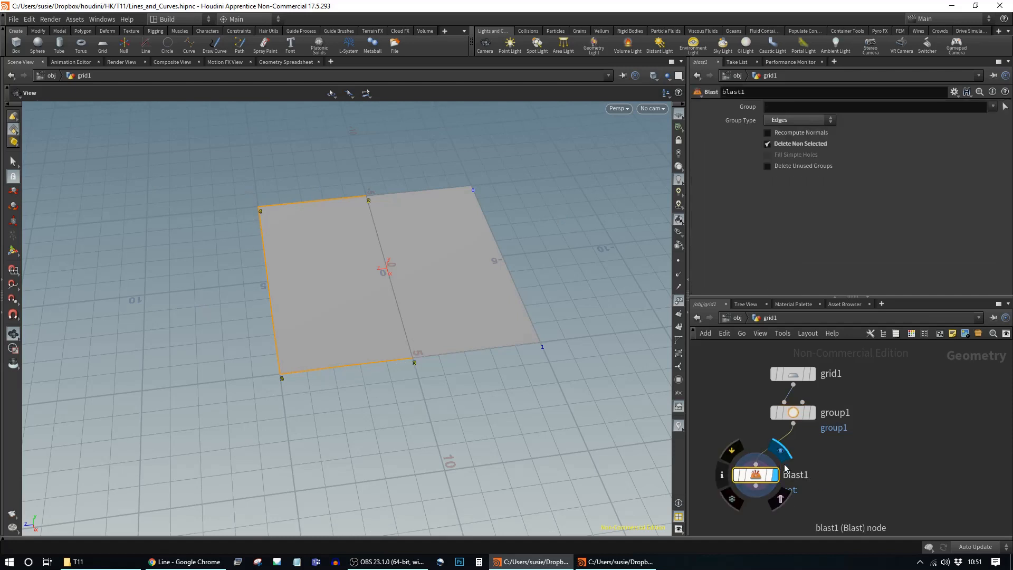
{"action": "key", "text": "Tab"}
{"action": "type", "text": "diss"}
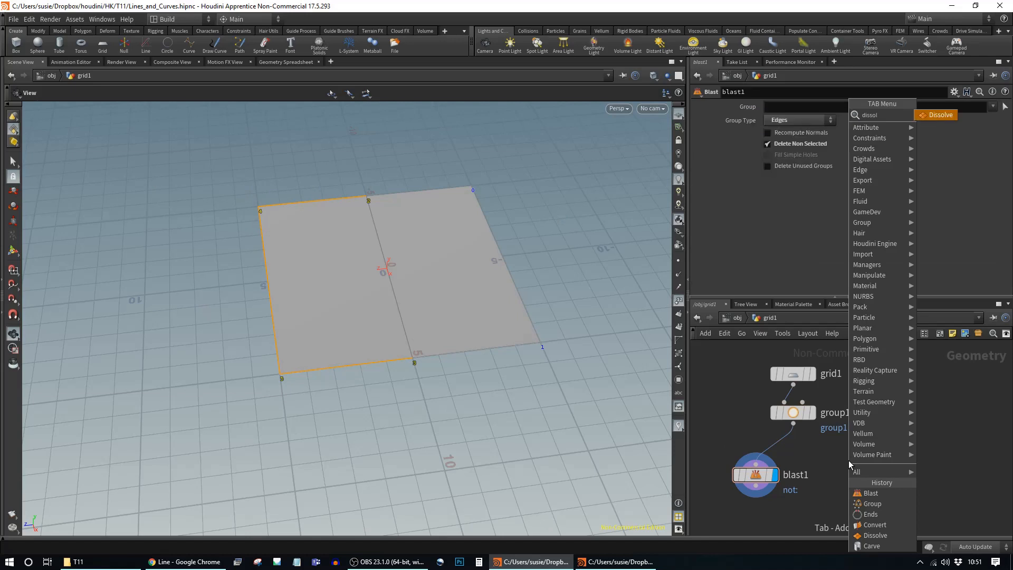
{"action": "key", "text": "Return"}
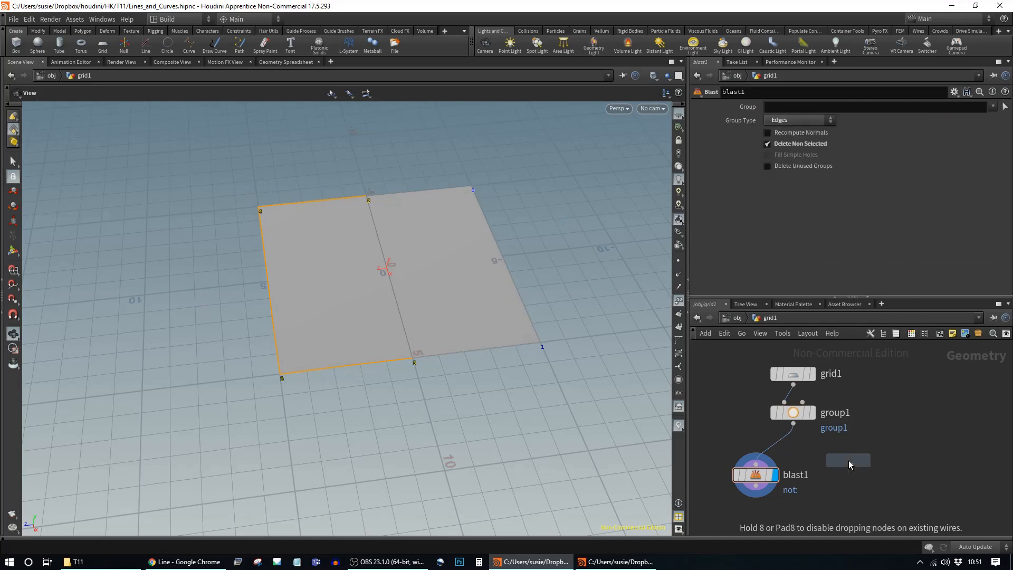
{"action": "left_click", "coordinate": [850, 463]}
{"action": "left_click_drag", "start_coordinate": [793, 424], "coordinate": [914, 474]}
{"action": "left_click", "coordinate": [868, 460]}
{"action": "left_click_drag", "start_coordinate": [760, 474], "coordinate": [734, 474]}
{"action": "left_click", "coordinate": [879, 482]}
{"action": "left_click_drag", "start_coordinate": [878, 482], "coordinate": [851, 487]}
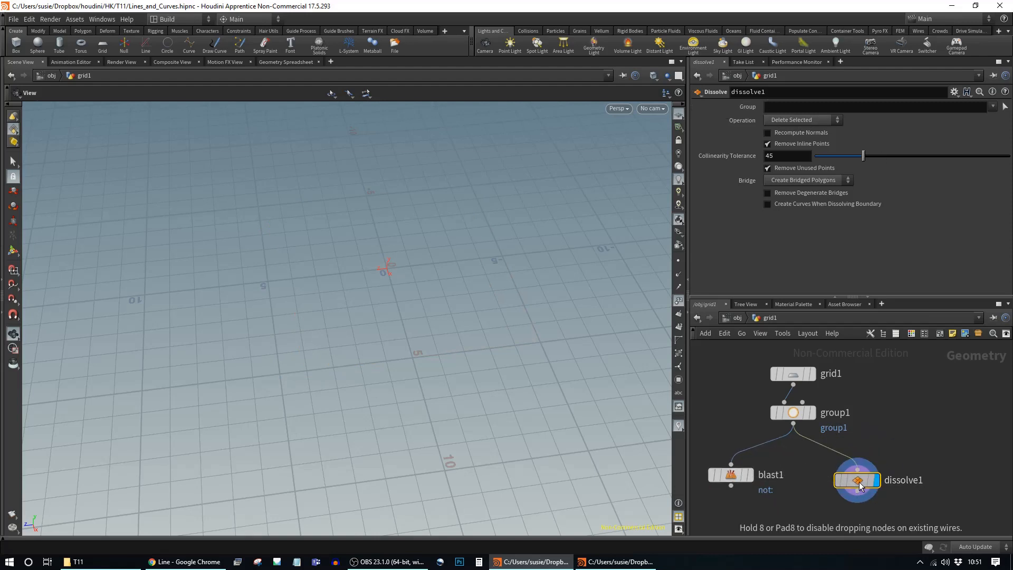
Set the Dissolve node's Operation to Delete Non-Selected and its Group to group1
{"action": "left_click", "coordinate": [822, 120]}
{"action": "left_click", "coordinate": [813, 142]}
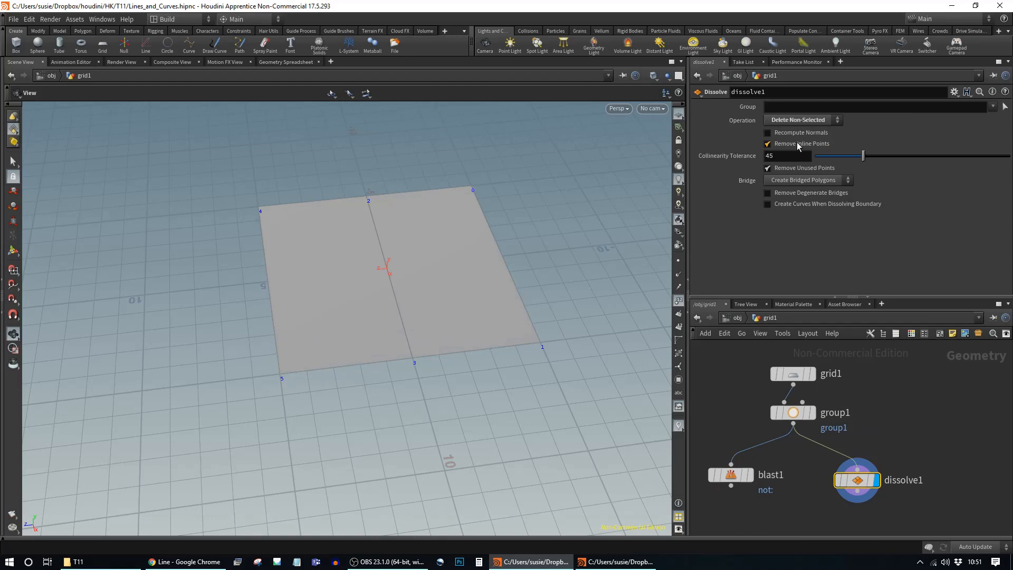
{"action": "left_click", "coordinate": [993, 106]}
{"action": "left_click", "coordinate": [982, 119]}
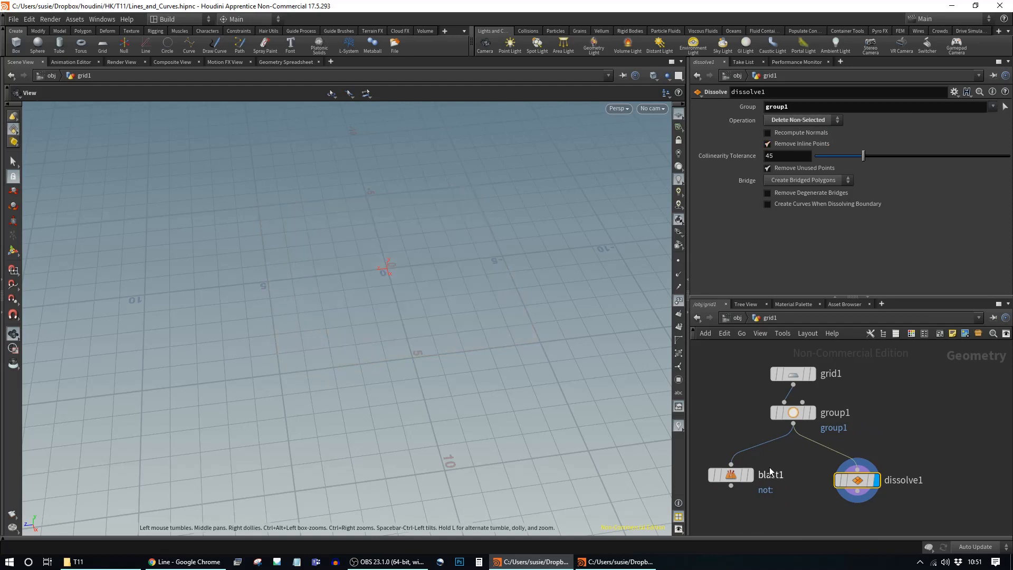
Set the Blast node's Group to group1 and display its output
{"action": "left_click", "coordinate": [730, 474]}
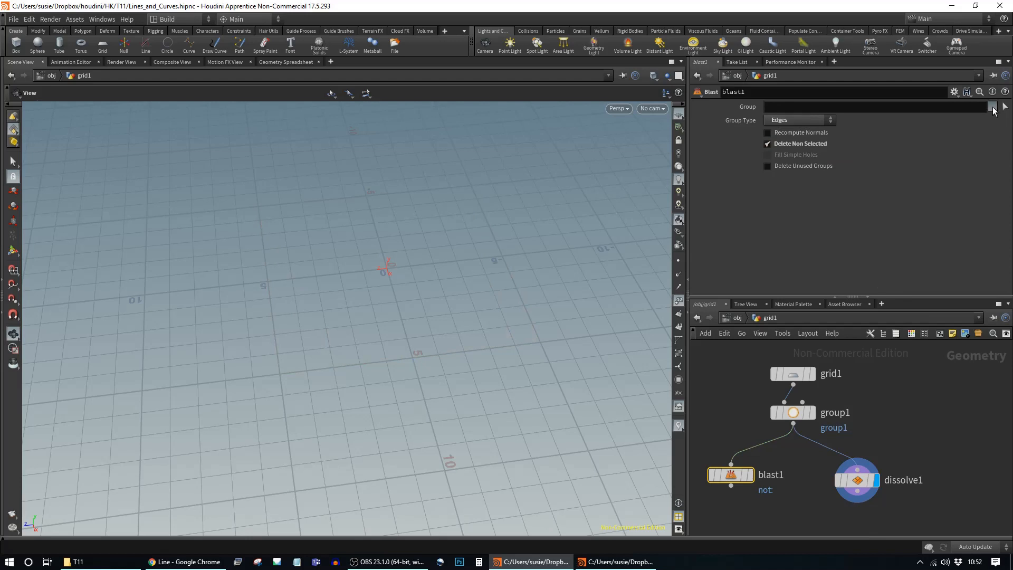
{"action": "left_click", "coordinate": [993, 108]}
{"action": "left_click", "coordinate": [983, 119]}
{"action": "left_click", "coordinate": [750, 475]}
{"action": "left_click_drag", "start_coordinate": [729, 477], "coordinate": [725, 483]}
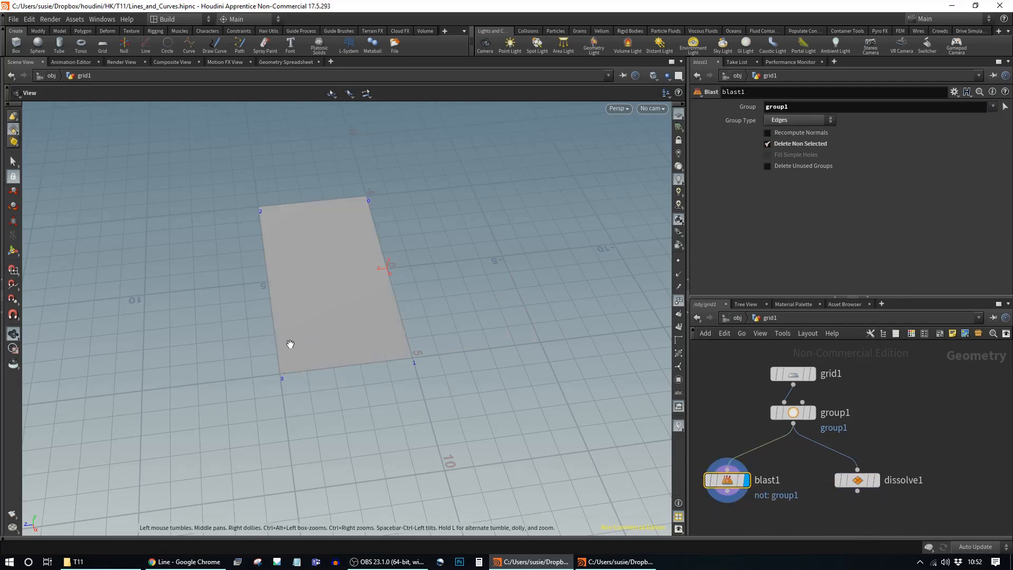
Display the Group, Blast and Dissolve nodes in turn to compare their outputs
{"action": "left_click", "coordinate": [804, 413]}
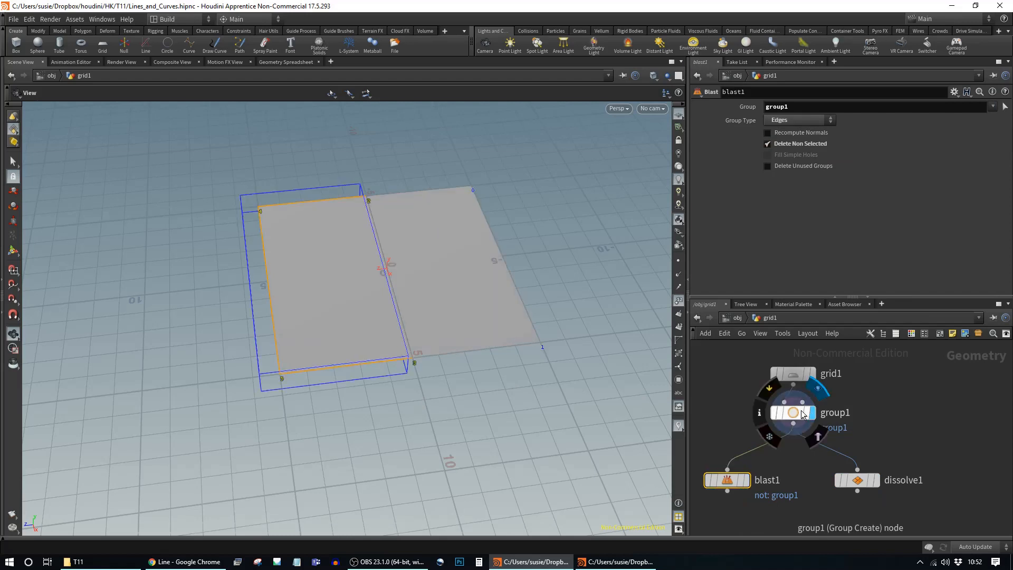
{"action": "left_click", "coordinate": [747, 480]}
{"action": "left_click", "coordinate": [858, 480]}
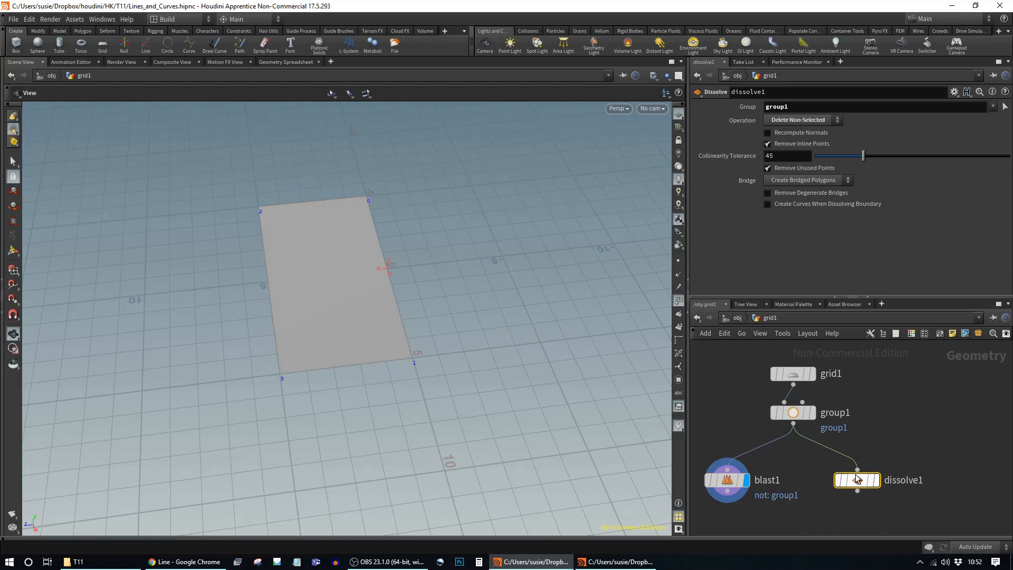
{"action": "left_click", "coordinate": [876, 481]}
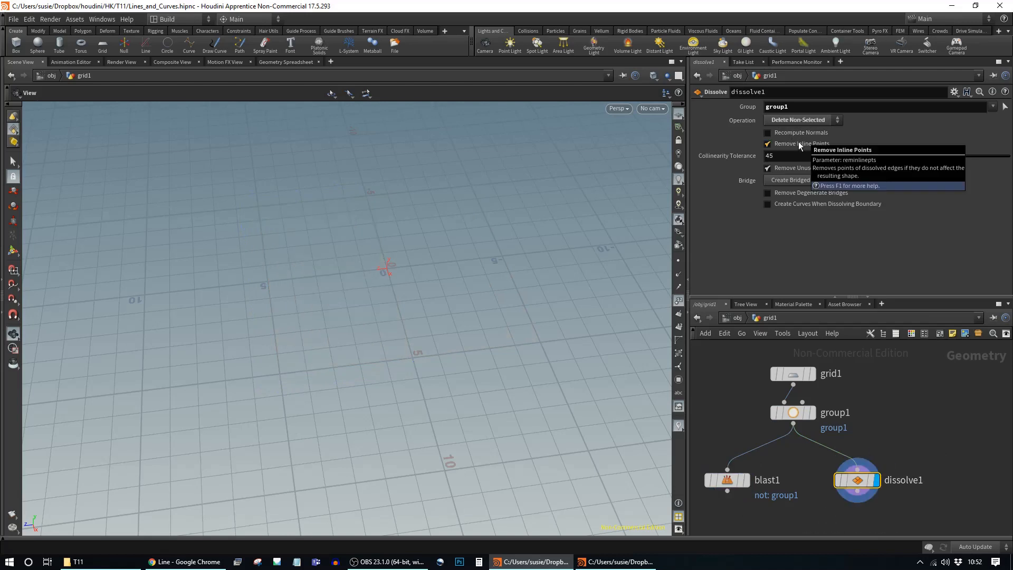
Turn on Create Curves When Dissolving Boundary for the Dissolve node and move the node farther from the Blast node
{"action": "left_click", "coordinate": [795, 205]}
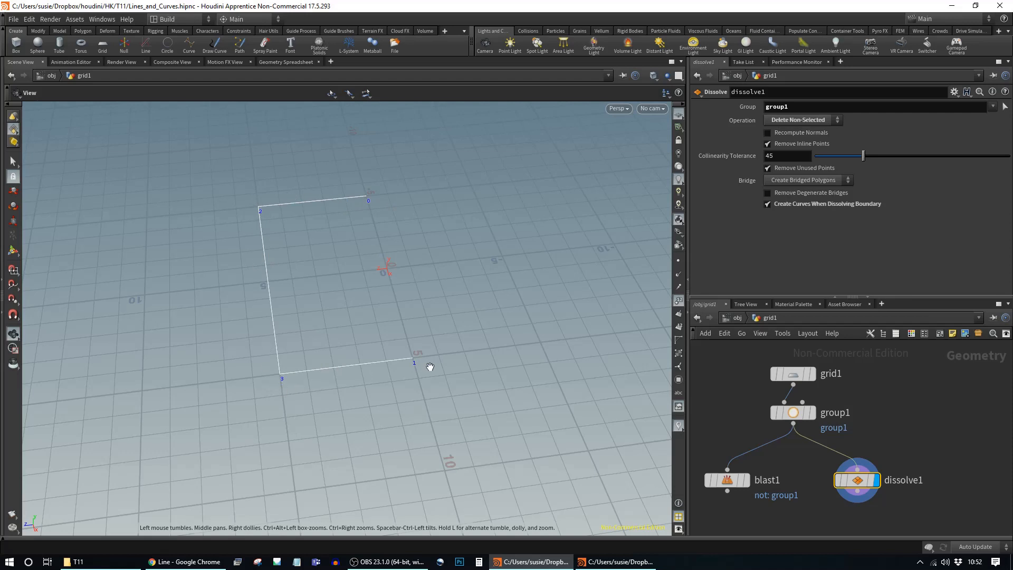
{"action": "left_click_drag", "start_coordinate": [480, 384], "coordinate": [532, 306]}
{"action": "left_click_drag", "start_coordinate": [480, 286], "coordinate": [549, 303]}
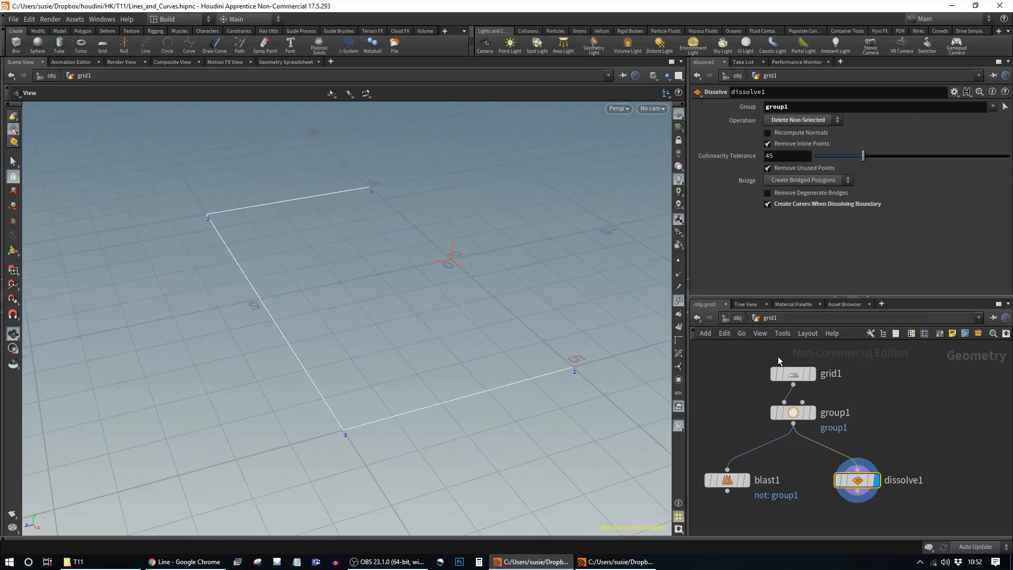
{"action": "middle_click", "coordinate": [860, 485]}
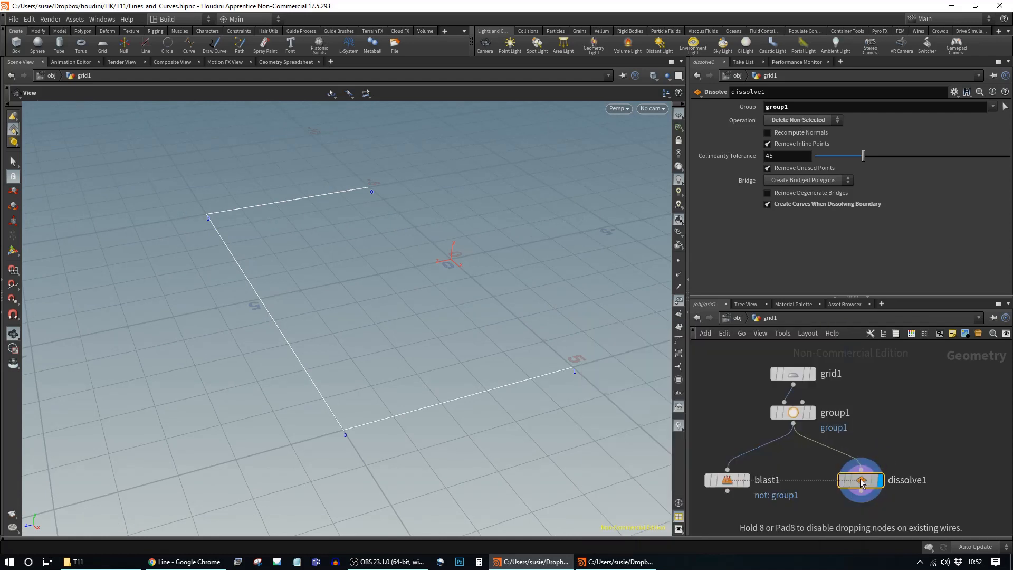
{"action": "mouse_move", "coordinate": [806, 404]}
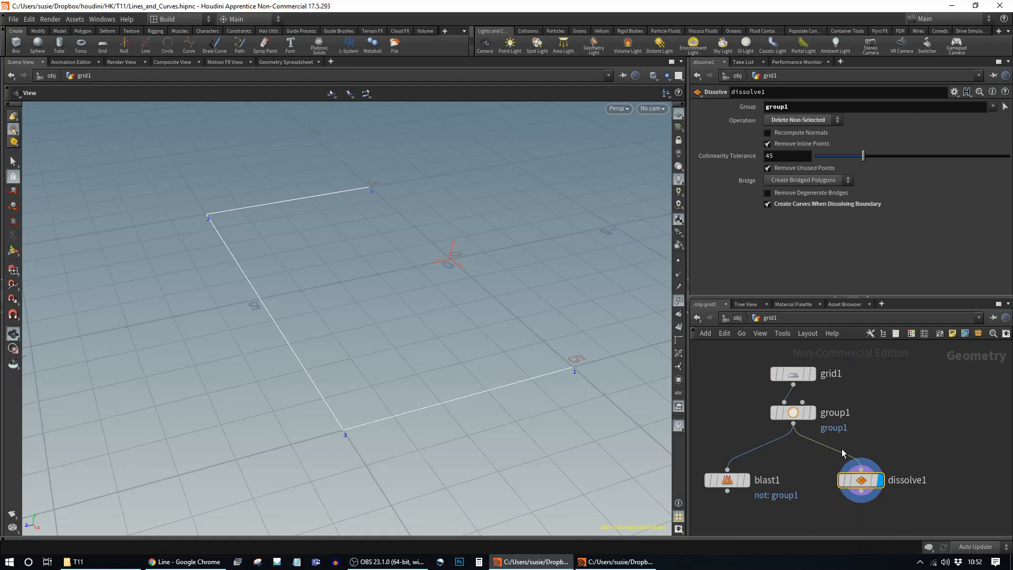
{"action": "left_click_drag", "start_coordinate": [861, 481], "coordinate": [881, 485]}
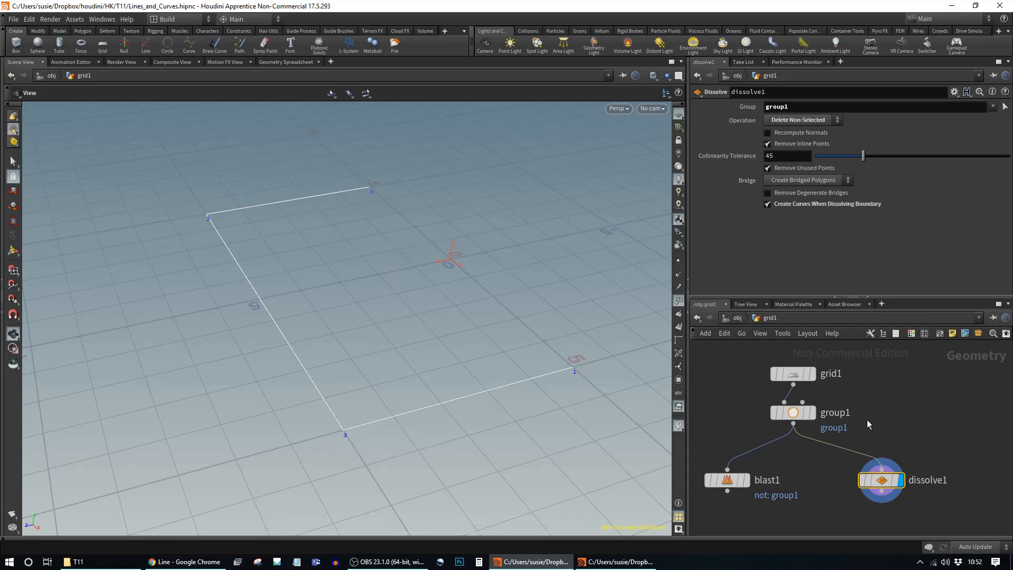
Delete the Grid, Group, Blast and Dissolve nodes from the grid1 network
{"action": "scroll", "coordinate": [897, 417], "scroll_direction": "down", "scroll_amount": 3}
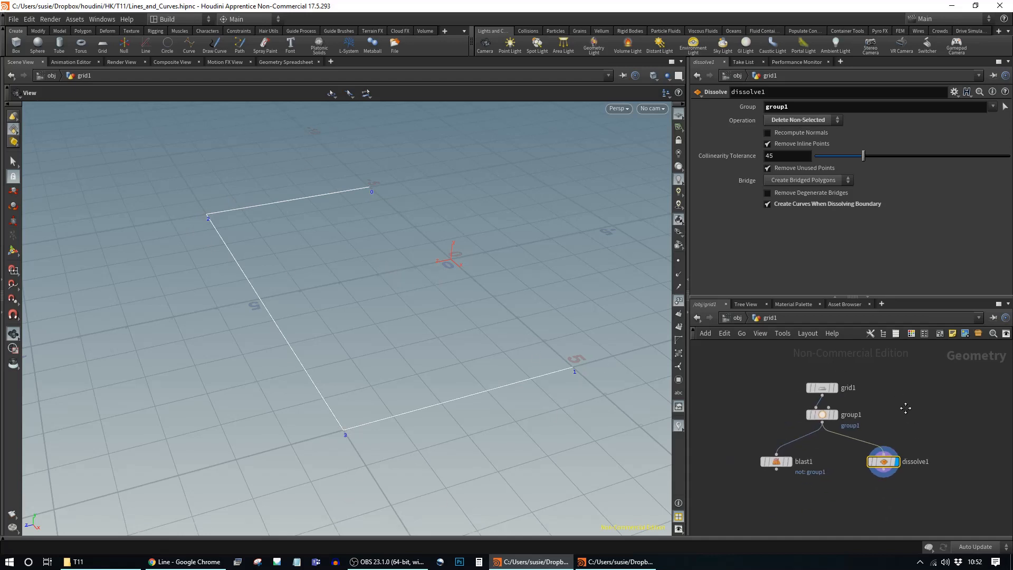
{"action": "left_click_drag", "start_coordinate": [935, 494], "coordinate": [734, 374]}
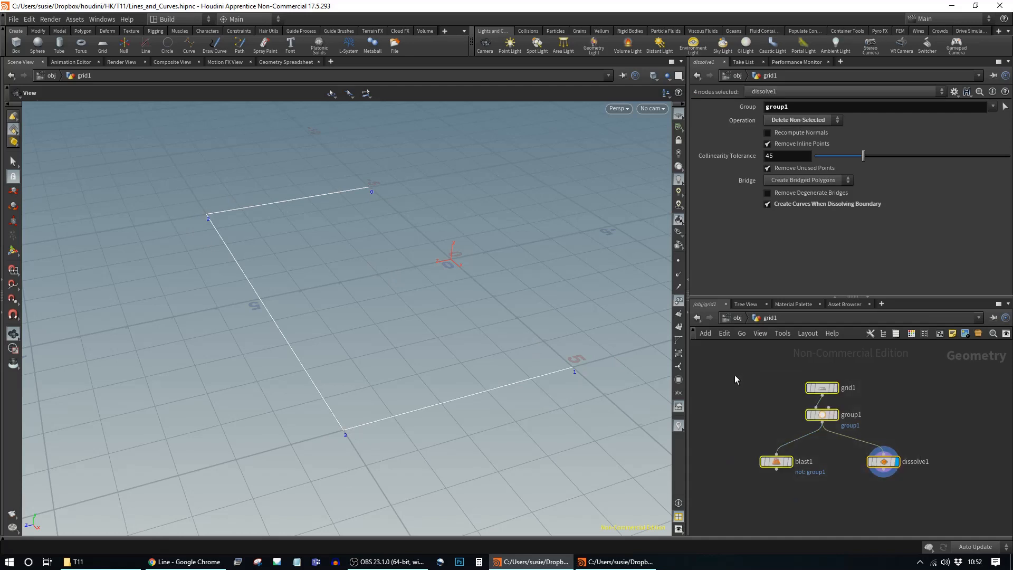
{"action": "key", "text": "Delete"}
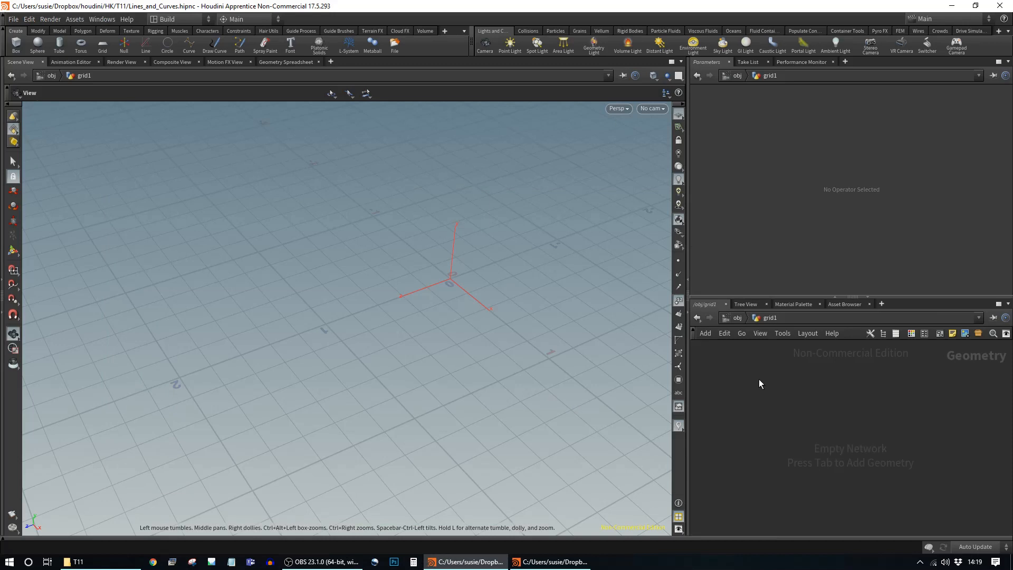
Add a Line node to the empty grid1 network
{"action": "key", "text": "Tab"}
{"action": "type", "text": "line"}
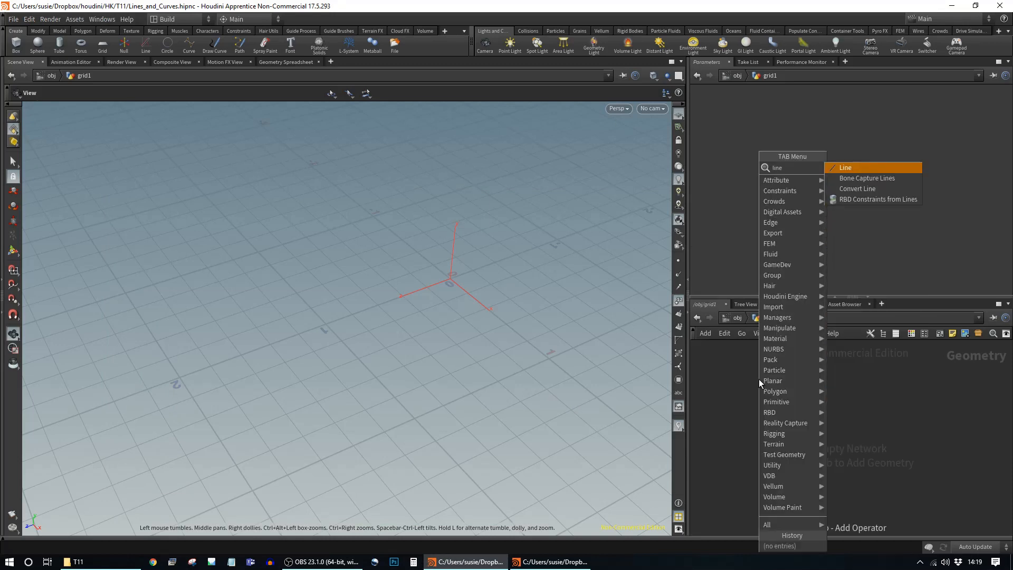
{"action": "key", "text": "Return"}
{"action": "left_click", "coordinate": [759, 379]}
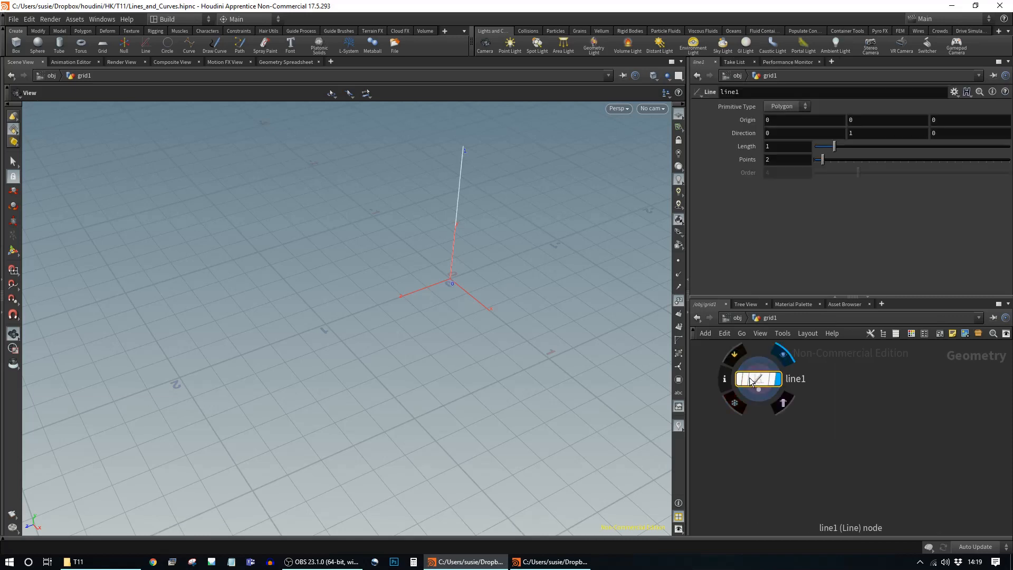
Point the line along the X axis by setting its Direction to 1, 0, 0
{"action": "left_click_drag", "start_coordinate": [425, 339], "coordinate": [518, 252]}
{"action": "middle_click_drag", "start_coordinate": [518, 253], "coordinate": [492, 290]}
{"action": "scroll", "coordinate": [492, 290], "scroll_direction": "up", "scroll_amount": 2}
{"action": "mouse_move", "coordinate": [795, 119]}
{"action": "middle_mouse_down"}
{"action": "mouse_move", "coordinate": [810, 125]}
{"action": "mouse_move", "coordinate": [801, 127]}
{"action": "middle_mouse_up"}
{"action": "left_click_drag", "start_coordinate": [786, 133], "coordinate": [692, 126]}
{"action": "type", "text": "1"}
{"action": "key", "text": "Return"}
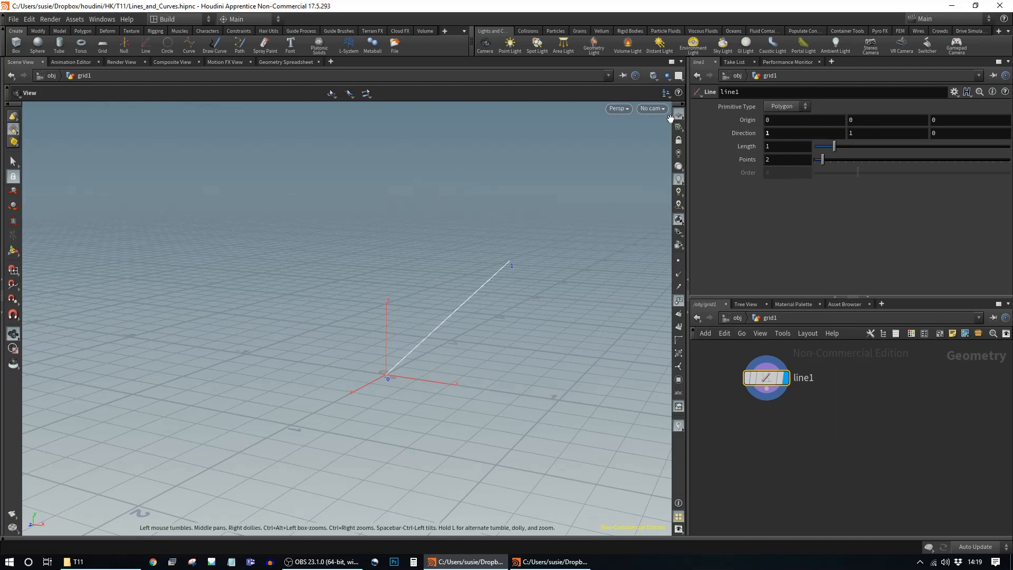
{"action": "key", "text": "Tab"}
{"action": "key", "text": "Escape"}
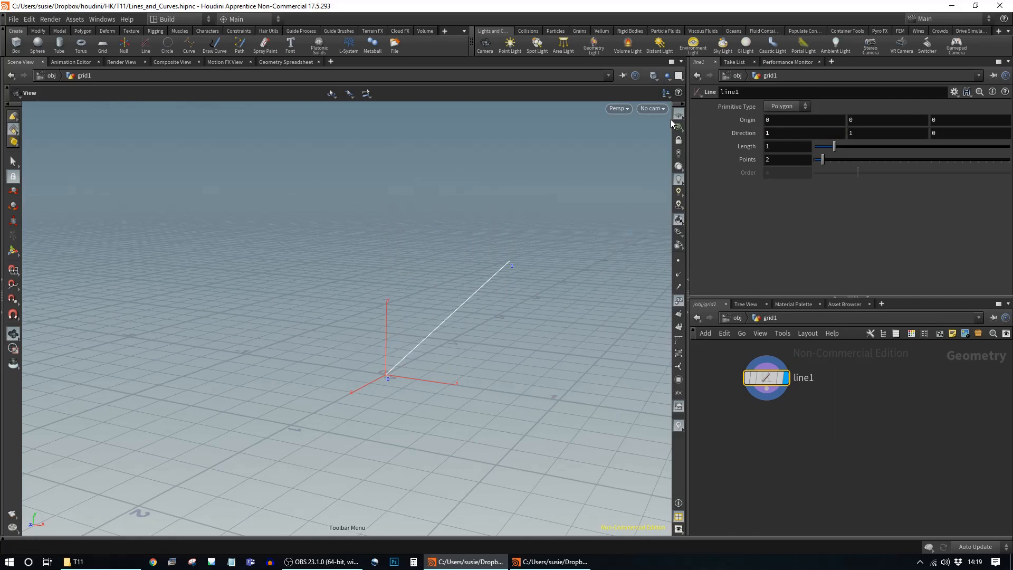
{"action": "left_click_drag", "start_coordinate": [866, 134], "coordinate": [510, 61]}
{"action": "key", "text": "Return"}
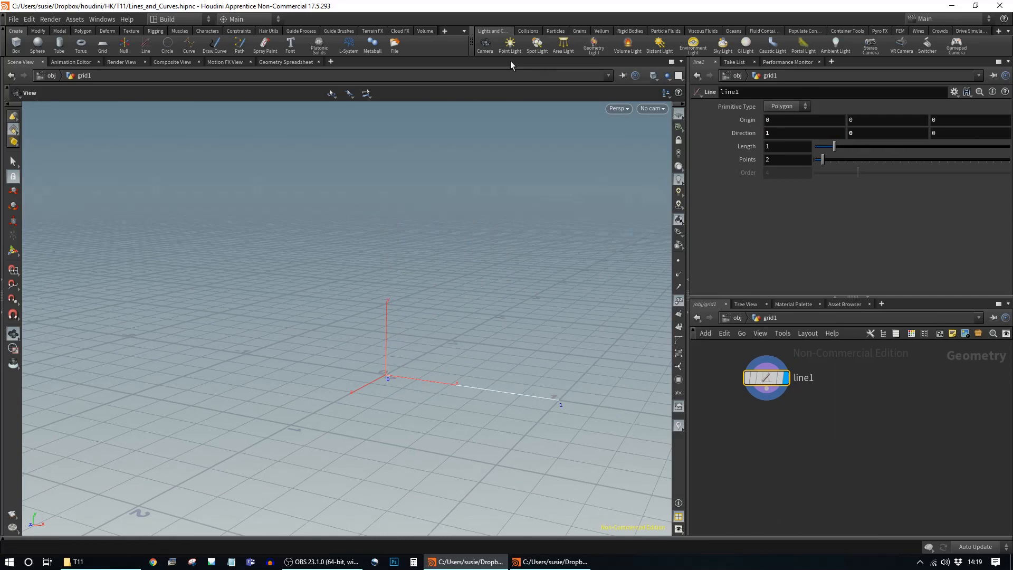
Set the line's Length to 2.01 and its Points to 10
{"action": "left_click_drag", "start_coordinate": [466, 310], "coordinate": [647, 269]}
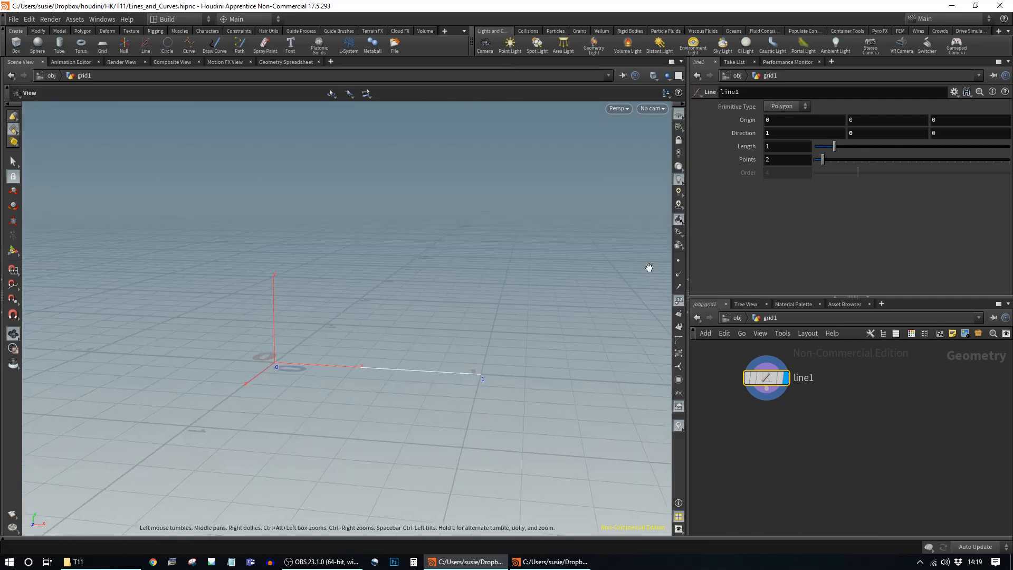
{"action": "left_click_drag", "start_coordinate": [834, 147], "coordinate": [854, 159]}
{"action": "right_click_drag", "start_coordinate": [484, 316], "coordinate": [482, 271]}
{"action": "left_click_drag", "start_coordinate": [482, 270], "coordinate": [553, 310]}
{"action": "middle_click_drag", "start_coordinate": [553, 310], "coordinate": [512, 254]}
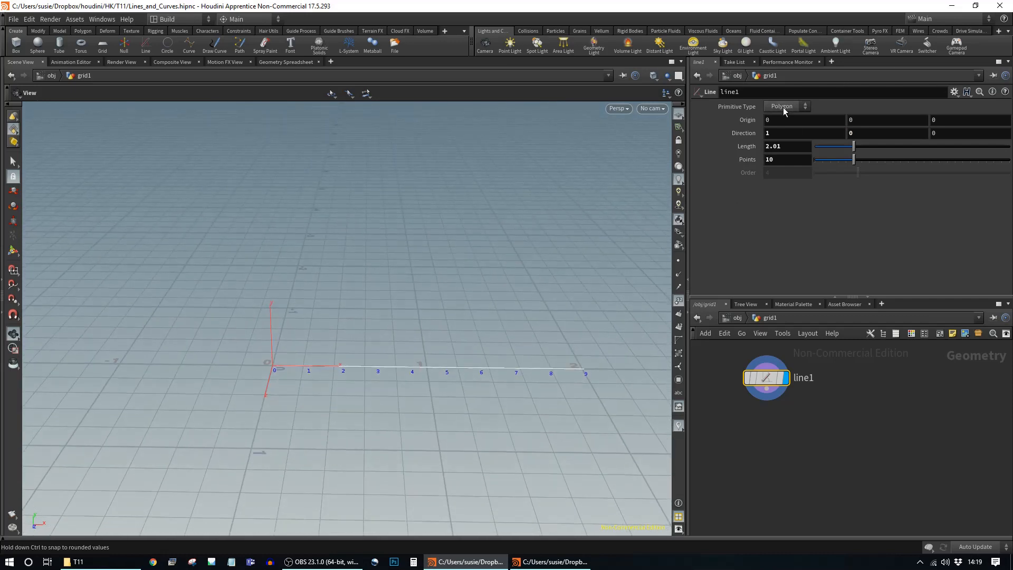
Look over the Line node's Primitive Type options and inspect its geometry information
{"action": "left_click", "coordinate": [783, 106]}
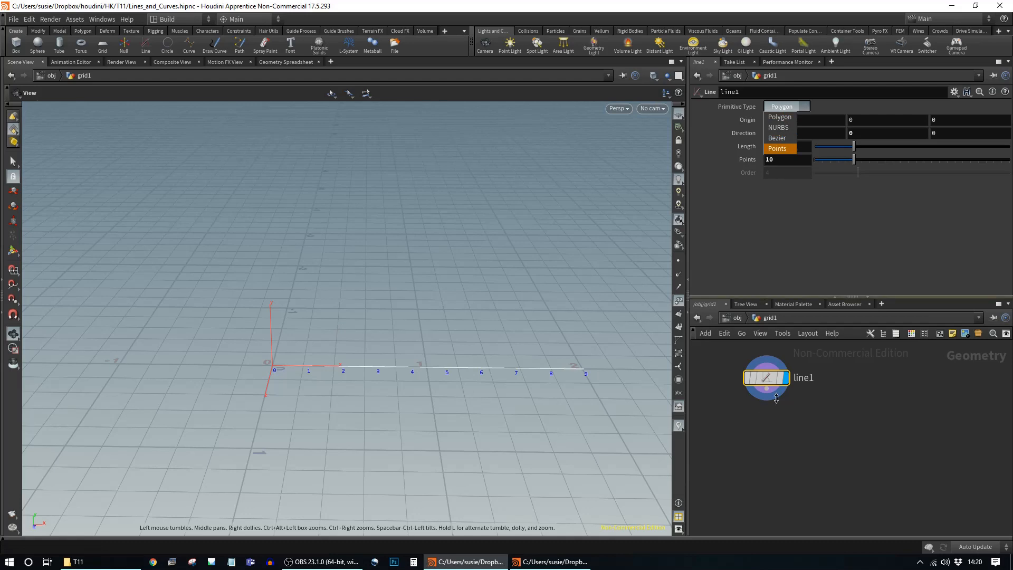
{"action": "left_click", "coordinate": [763, 380]}
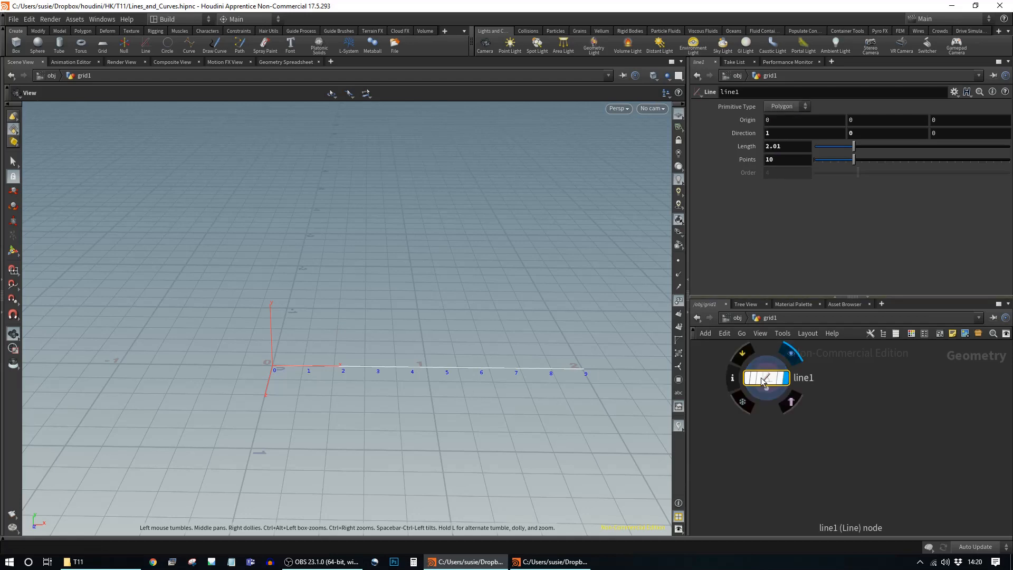
{"action": "middle_click", "coordinate": [765, 380]}
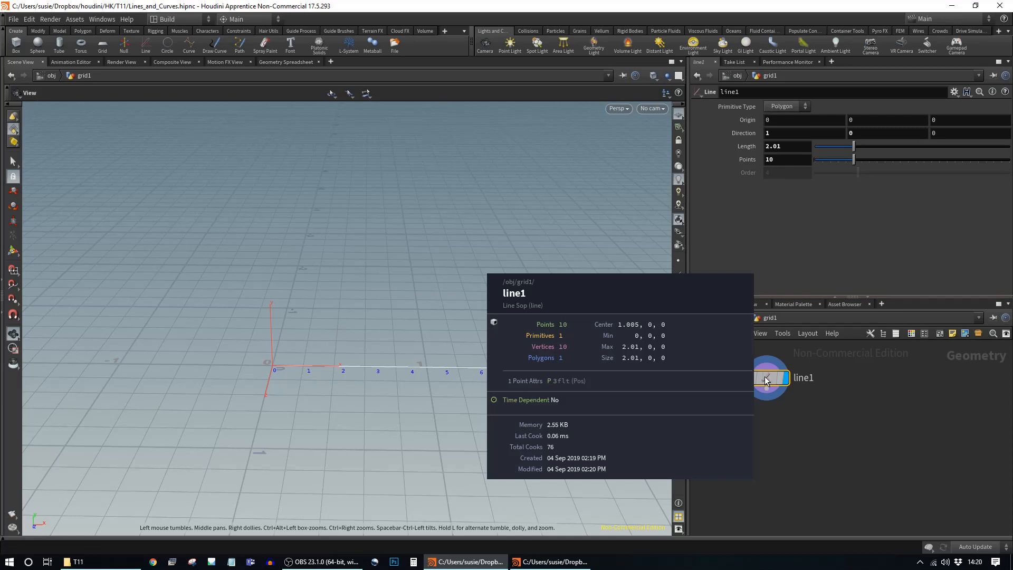
Try the NURBS, Bezier and Points primitive types on the Line node and return it to Polygon
{"action": "left_click", "coordinate": [793, 106]}
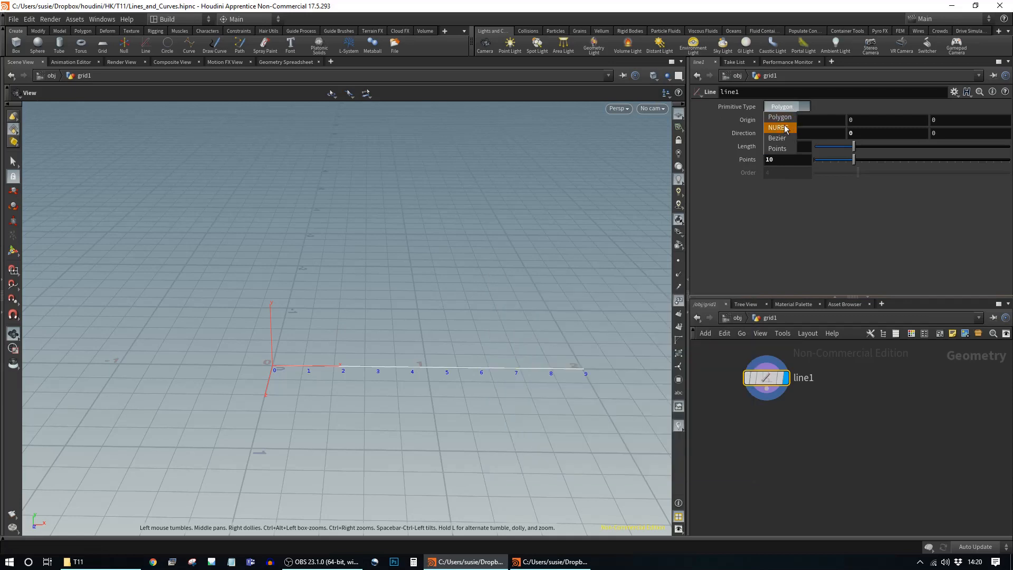
{"action": "left_click", "coordinate": [784, 124]}
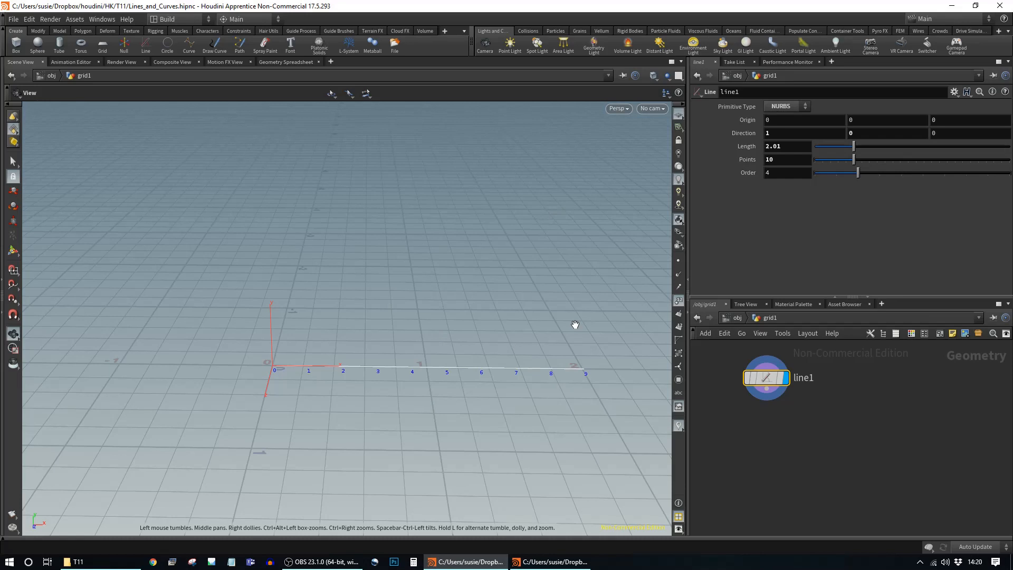
{"action": "middle_click_drag", "start_coordinate": [524, 404], "coordinate": [527, 378]}
{"action": "left_click_drag", "start_coordinate": [526, 377], "coordinate": [484, 410]}
{"action": "left_click", "coordinate": [785, 106]}
{"action": "left_click", "coordinate": [787, 138]}
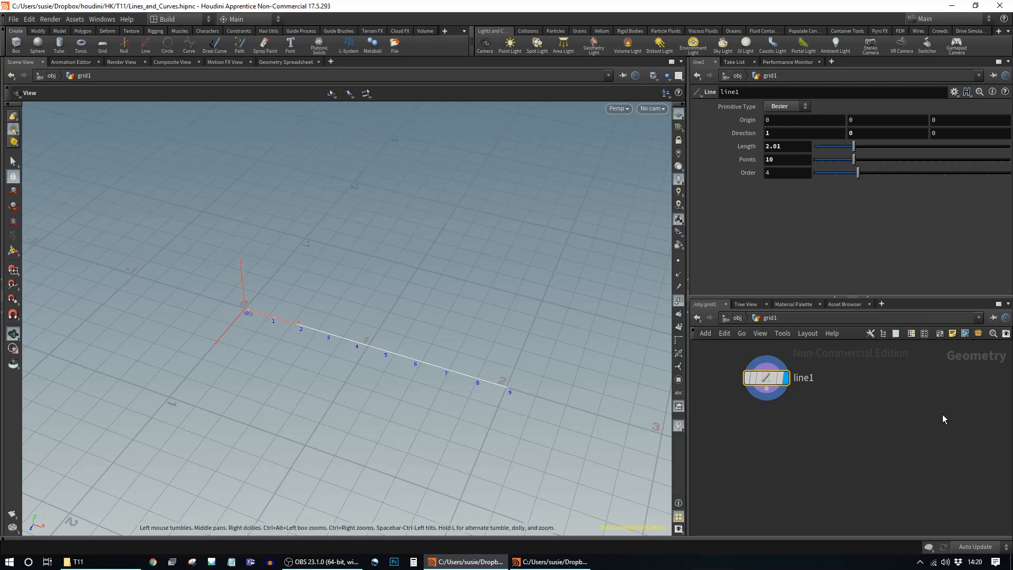
{"action": "left_click", "coordinate": [798, 105]}
{"action": "left_click", "coordinate": [780, 149]}
{"action": "left_click_drag", "start_coordinate": [496, 337], "coordinate": [606, 242]}
{"action": "left_click", "coordinate": [786, 108]}
{"action": "left_click", "coordinate": [786, 117]}
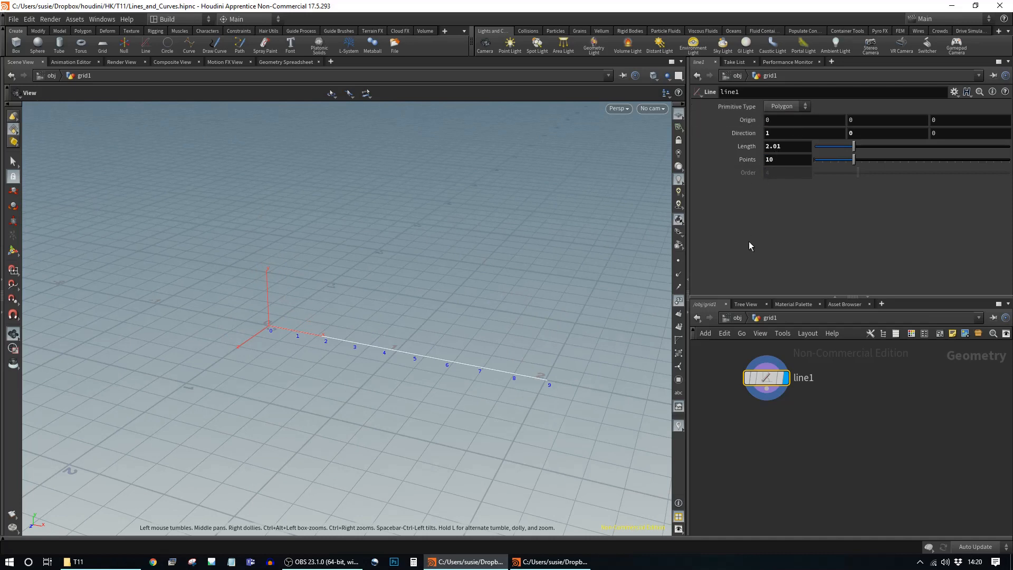
Move the Line node aside in the network to make room for another node beside it
{"action": "middle_click_drag", "start_coordinate": [523, 421], "coordinate": [492, 393]}
{"action": "right_click_drag", "start_coordinate": [491, 393], "coordinate": [532, 377]}
{"action": "middle_click_drag", "start_coordinate": [515, 368], "coordinate": [542, 395]}
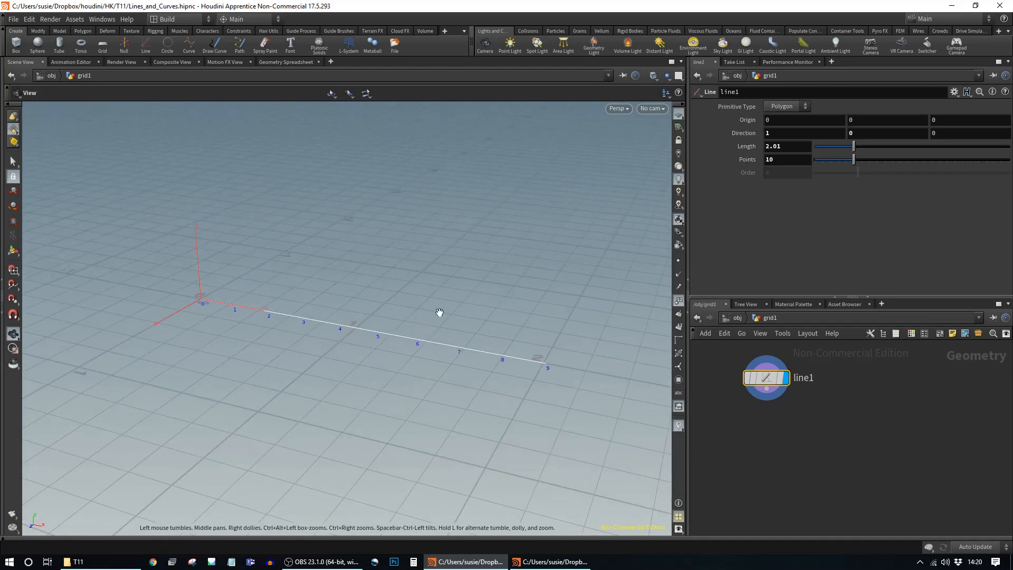
{"action": "left_click_drag", "start_coordinate": [509, 294], "coordinate": [530, 334]}
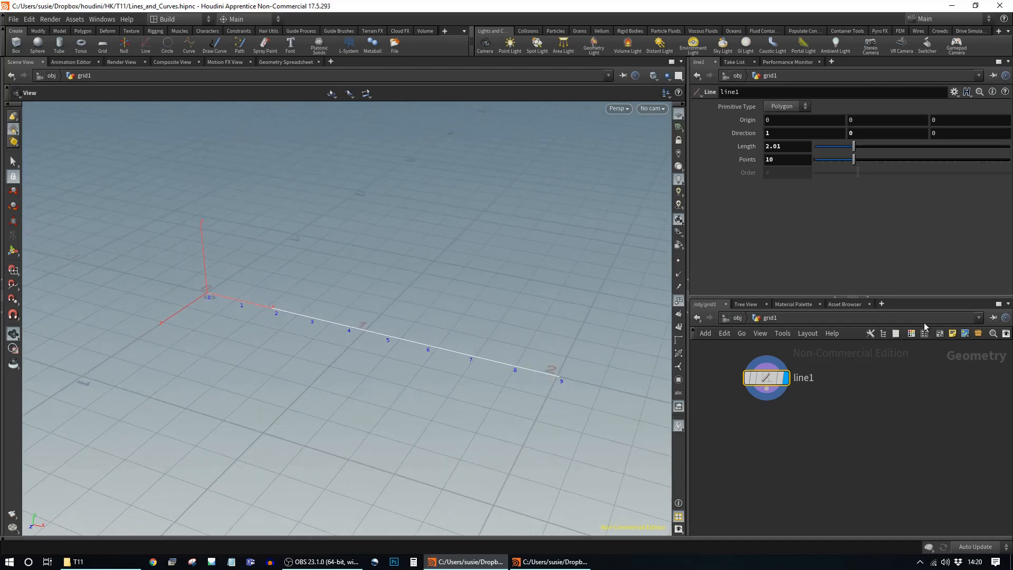
{"action": "left_click_drag", "start_coordinate": [764, 378], "coordinate": [734, 378]}
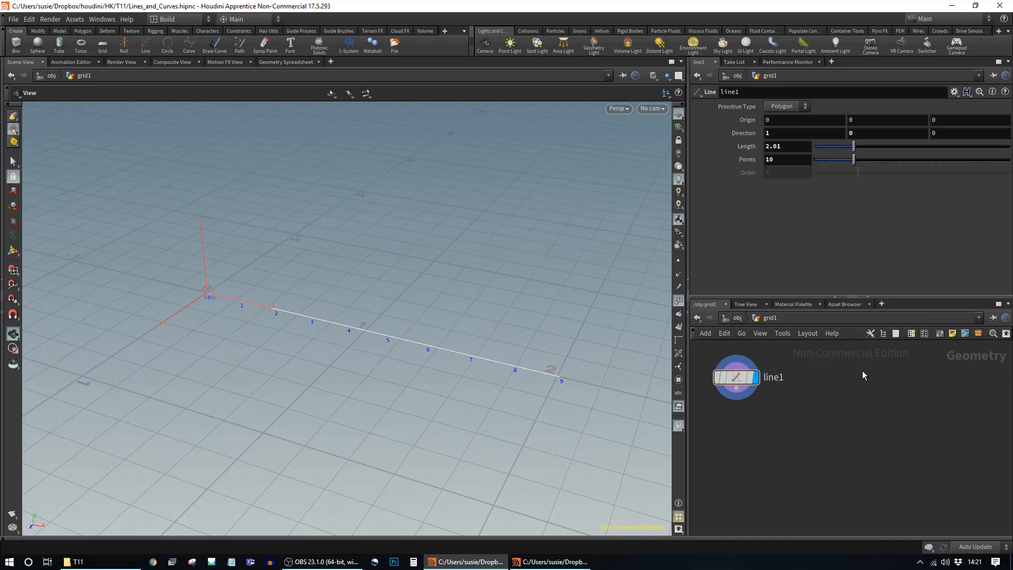
{"action": "key", "text": "c"}
{"action": "key", "text": "u"}
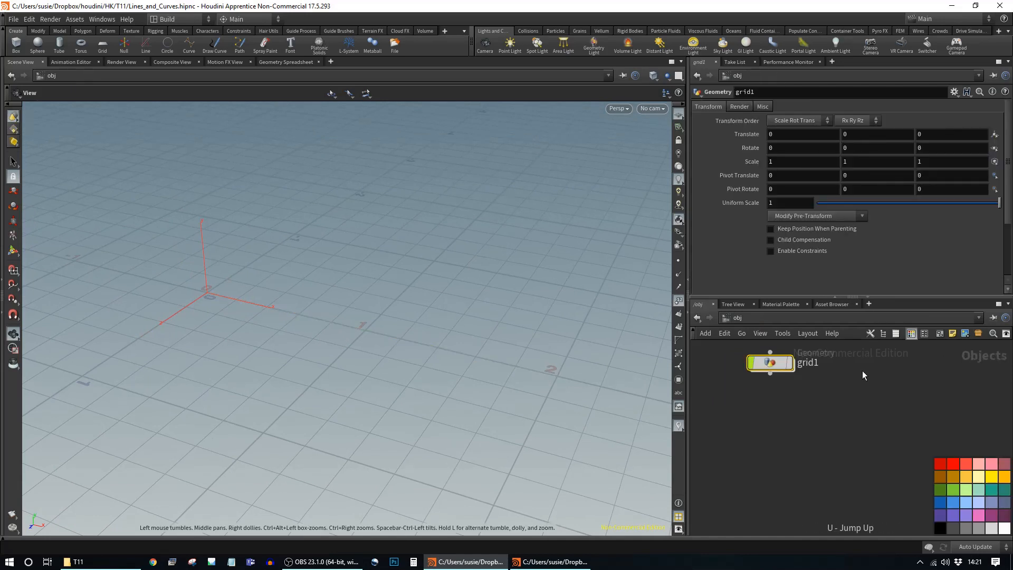
{"action": "double_click", "coordinate": [763, 364]}
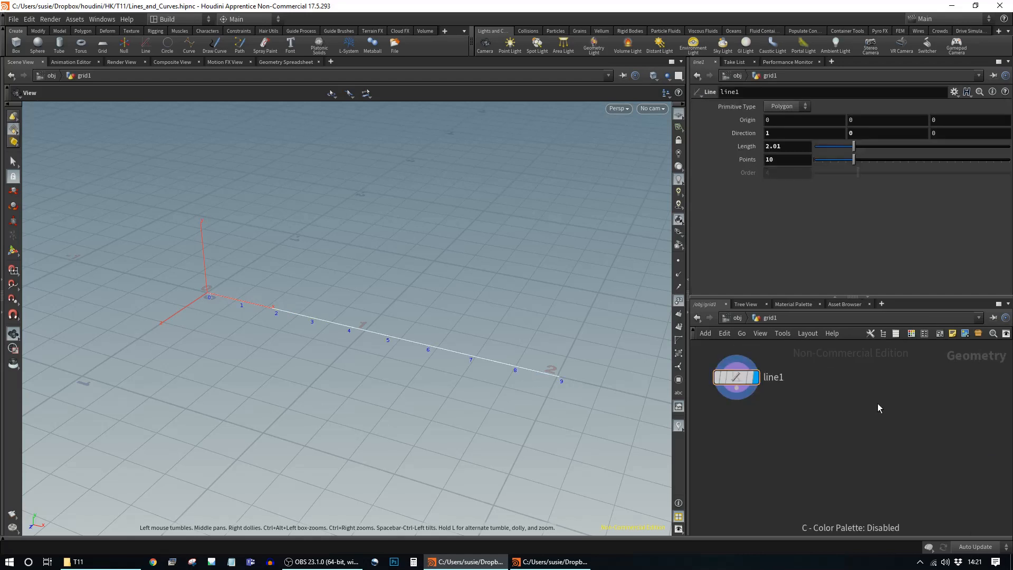
Add a Curve node beside the Line node and look through its Fitting Properties and Curve Properties
{"action": "key", "text": "Tab"}
{"action": "type", "text": "cu"}
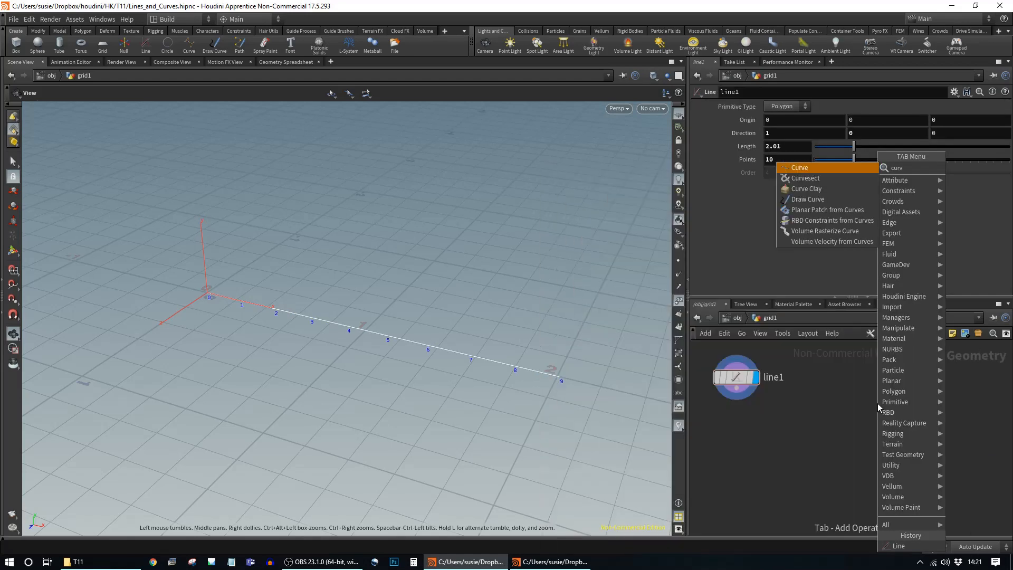
{"action": "key", "text": "Return"}
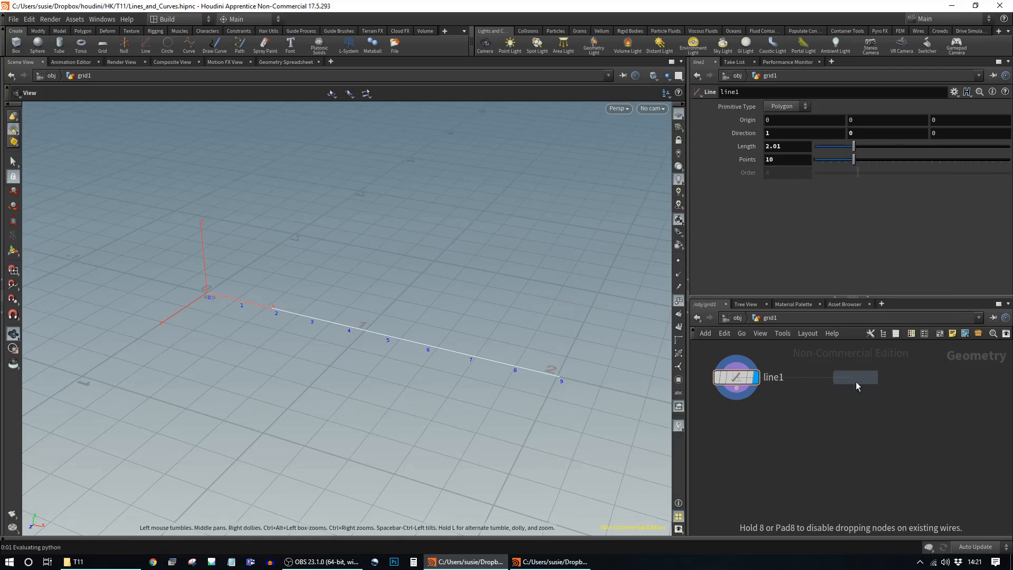
{"action": "left_click", "coordinate": [855, 382]}
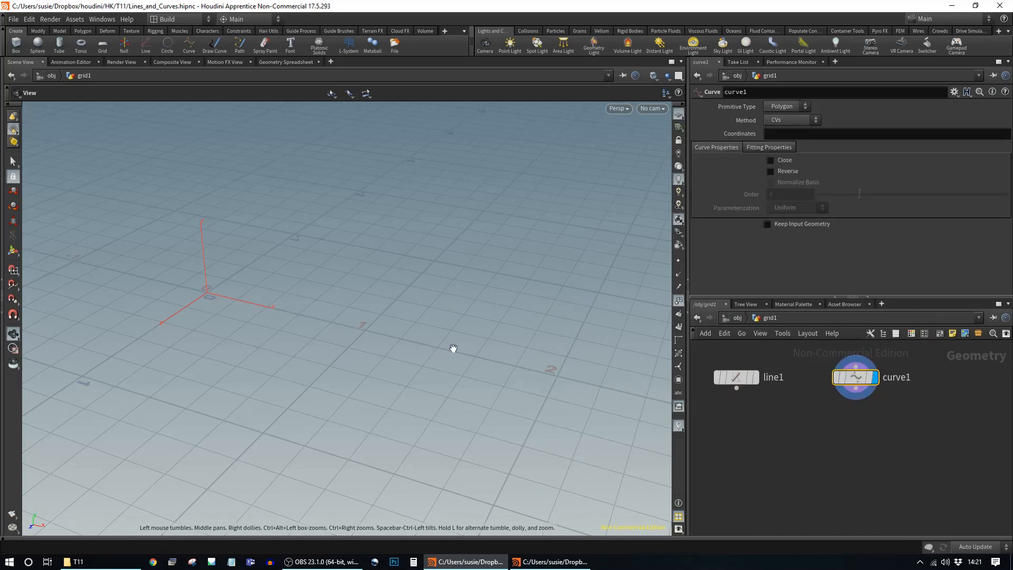
{"action": "left_click_drag", "start_coordinate": [407, 244], "coordinate": [409, 349]}
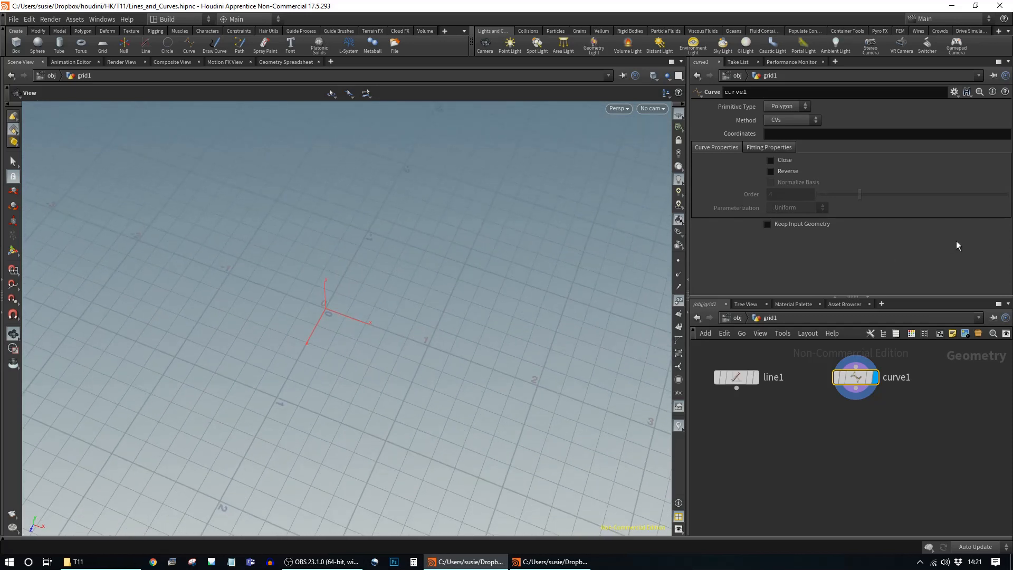
{"action": "left_click", "coordinate": [761, 148]}
{"action": "left_click", "coordinate": [723, 148]}
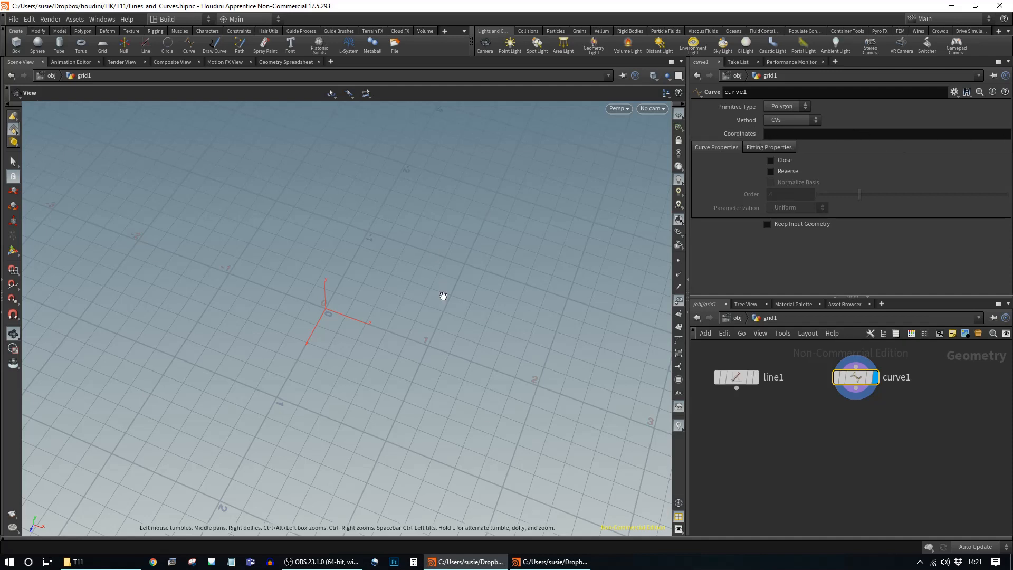
Draw an open nine-point polygon curve looping around the origin on the construction plane with the Curve node
{"action": "middle_click_drag", "start_coordinate": [422, 328], "coordinate": [513, 321]}
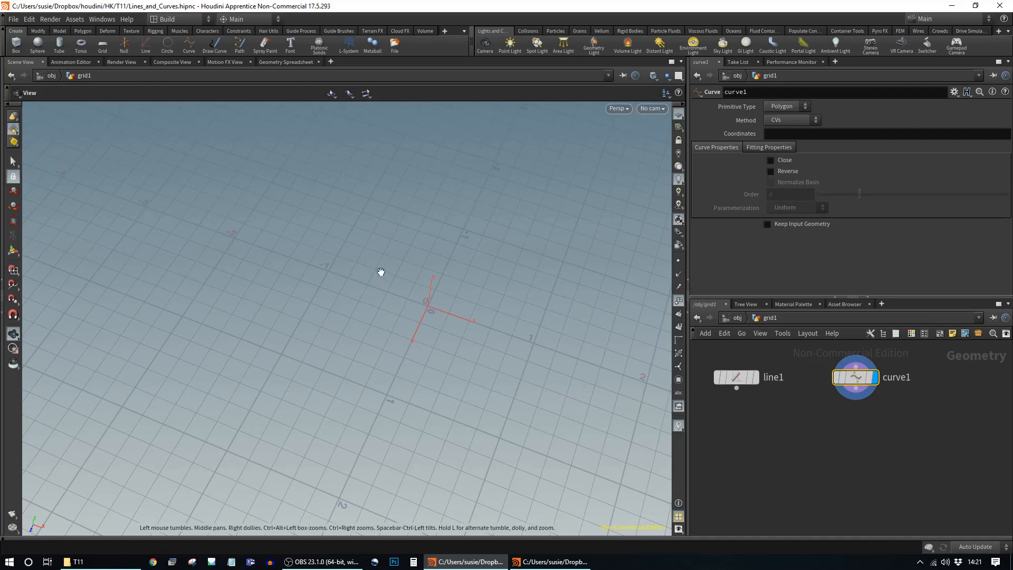
{"action": "key", "text": "Return"}
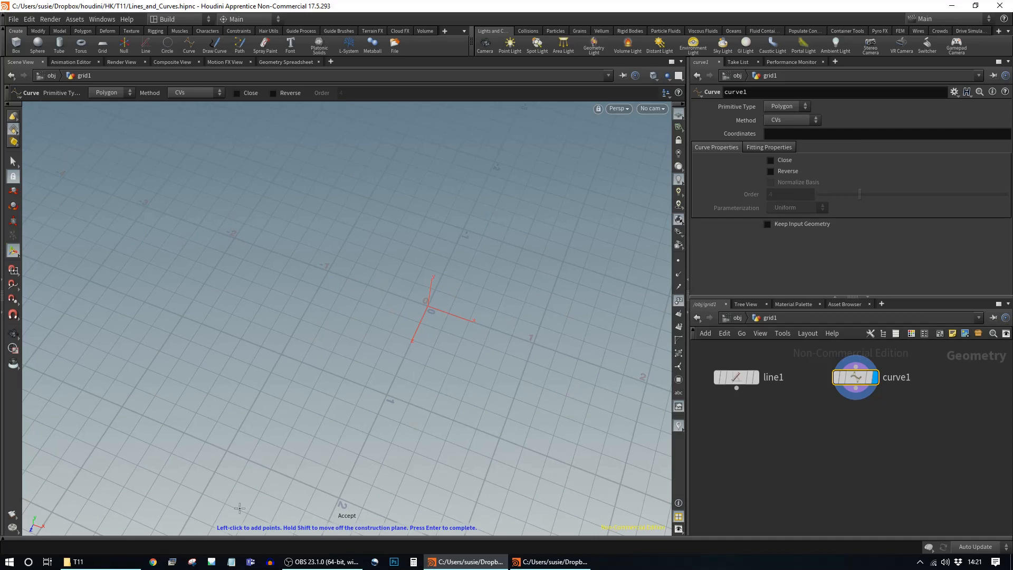
{"action": "left_click", "coordinate": [356, 186]}
{"action": "left_click", "coordinate": [256, 220]}
{"action": "left_click", "coordinate": [196, 294]}
{"action": "left_click", "coordinate": [207, 378]}
{"action": "left_click", "coordinate": [286, 392]}
{"action": "left_click", "coordinate": [446, 371]}
{"action": "left_click", "coordinate": [614, 258]}
{"action": "left_click", "coordinate": [539, 172]}
{"action": "left_click", "coordinate": [448, 170]}
{"action": "key", "text": "Return"}
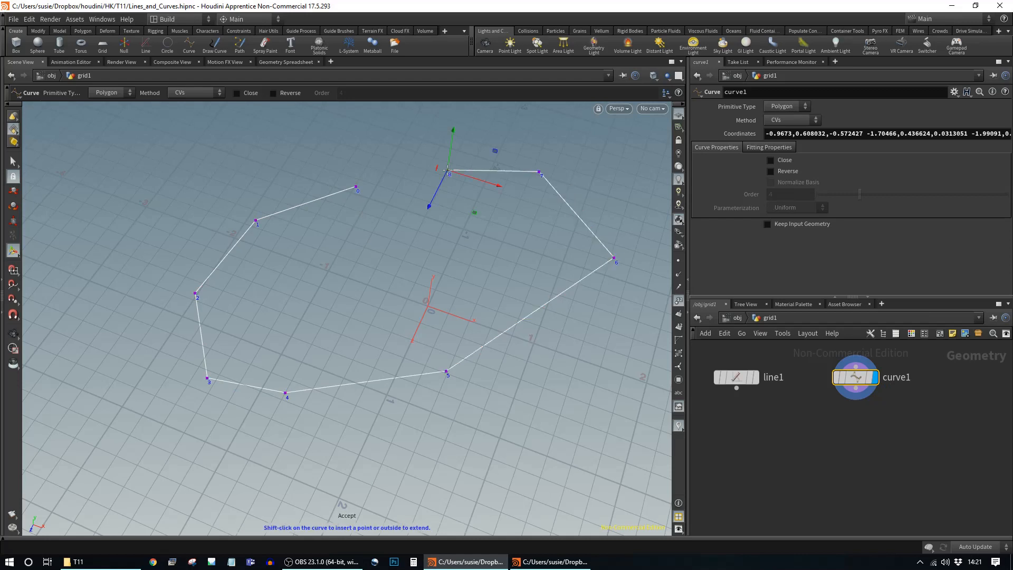
Inspect the drawn polygon curve from several angles and examine the per-point values in the Curve node's Coordinates
{"action": "key", "text": "Escape"}
{"action": "left_click_drag", "start_coordinate": [434, 257], "coordinate": [579, 182]}
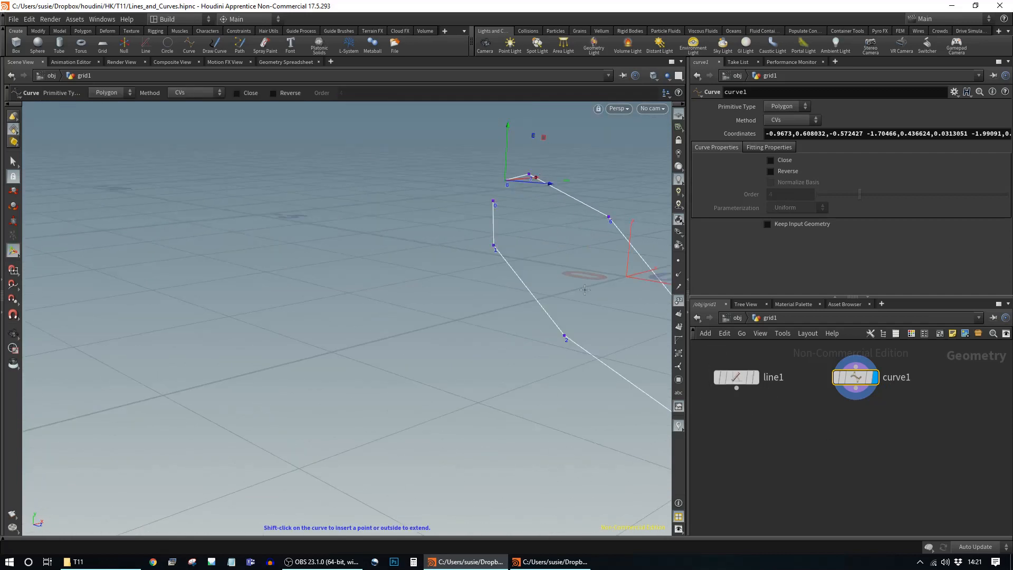
{"action": "middle_click_drag", "start_coordinate": [639, 281], "coordinate": [542, 274], "text": "alt"}
{"action": "left_click_drag", "start_coordinate": [543, 274], "coordinate": [484, 332]}
{"action": "key", "text": "space+2"}
{"action": "key", "text": "space+3"}
{"action": "left_click_drag", "start_coordinate": [527, 299], "coordinate": [527, 335]}
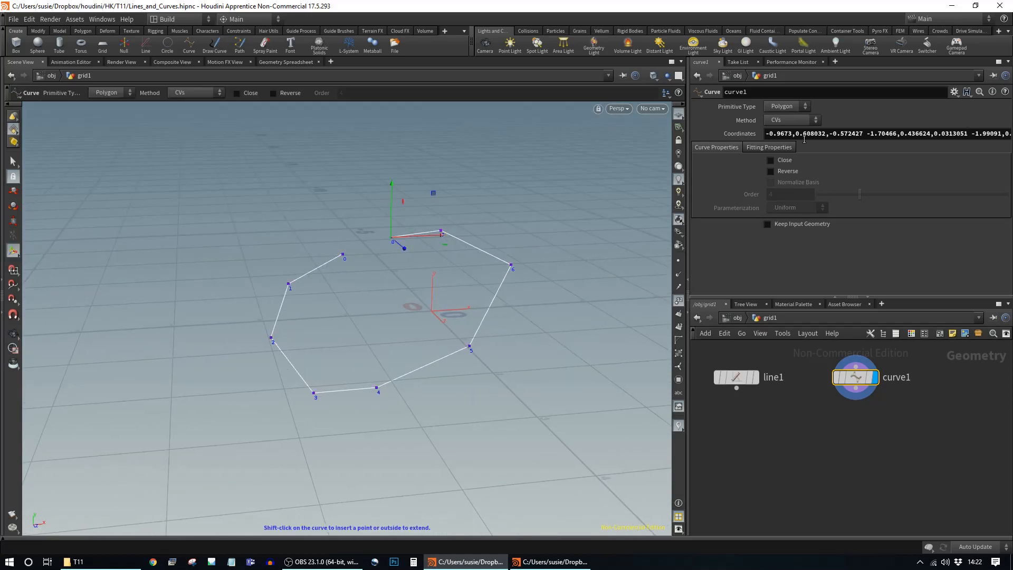
{"action": "left_click", "coordinate": [865, 133]}
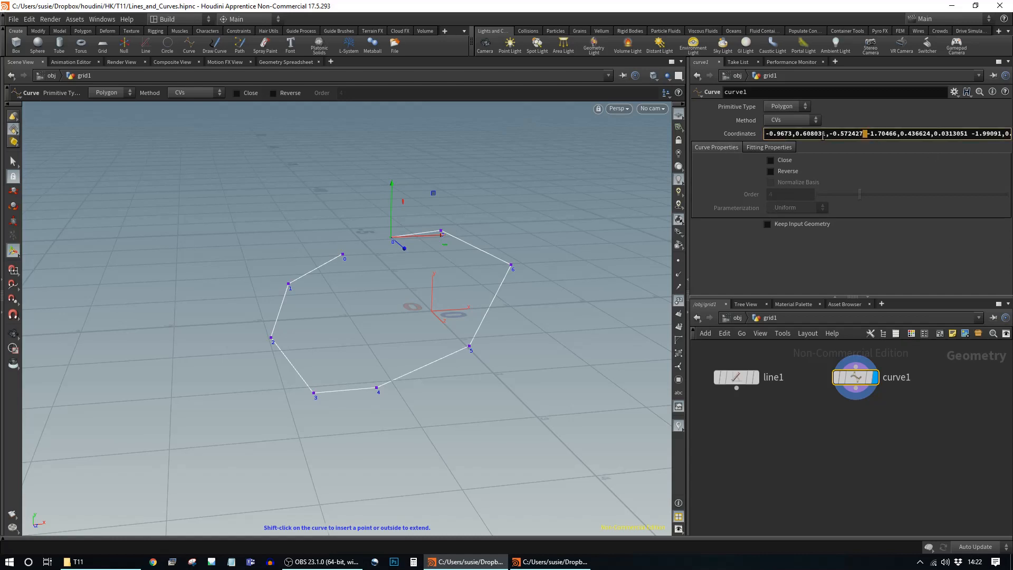
{"action": "left_click_drag", "start_coordinate": [767, 134], "coordinate": [968, 134]}
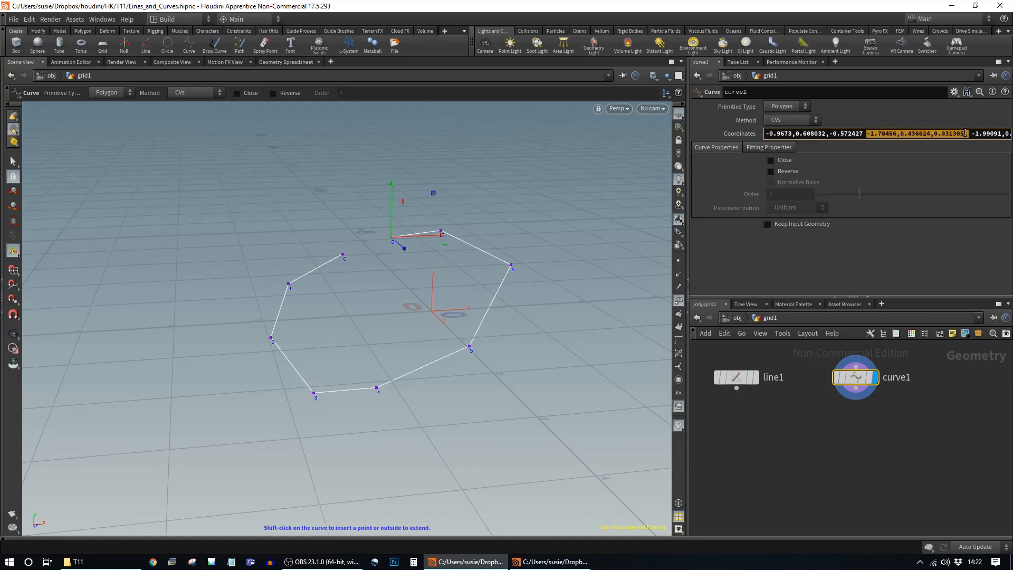
{"action": "triple_click", "coordinate": [772, 135]}
{"action": "left_click", "coordinate": [810, 139]}
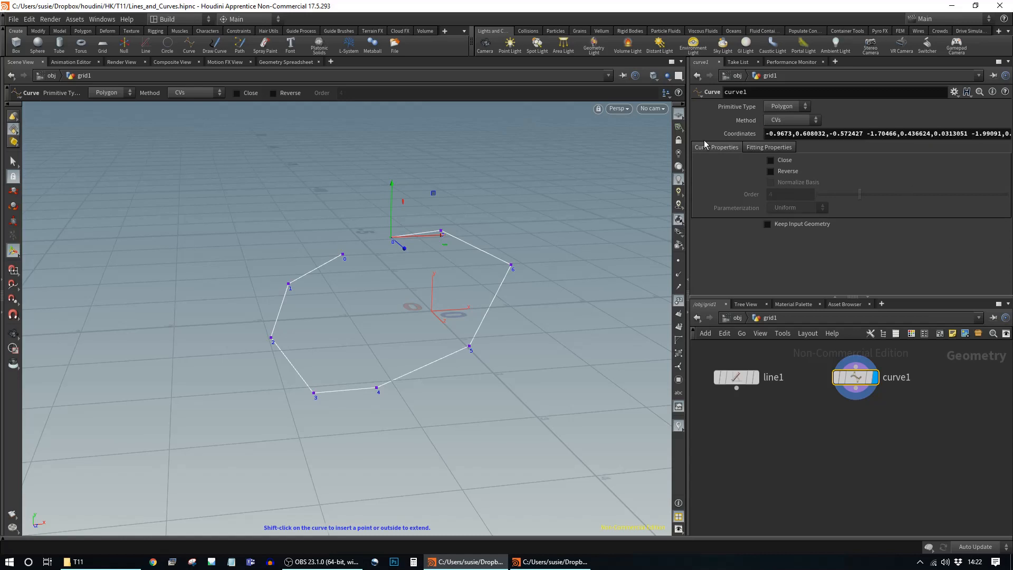
Try the Breakpoints and Freehand methods on the polygon curve and return the method to CVs
{"action": "left_click", "coordinate": [801, 120]}
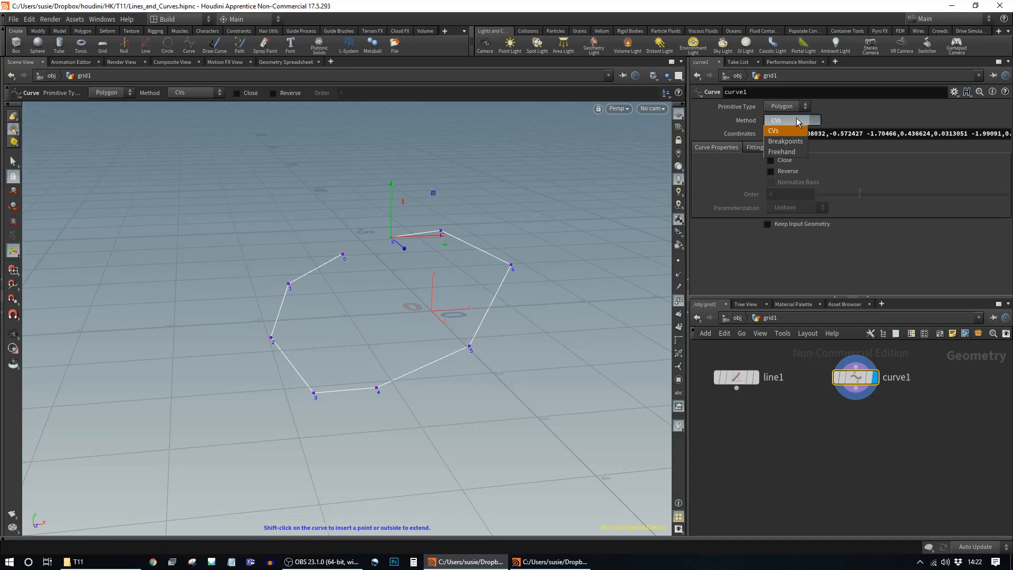
{"action": "left_click", "coordinate": [797, 121]}
{"action": "left_click", "coordinate": [794, 123]}
{"action": "left_click", "coordinate": [792, 141]}
{"action": "left_click", "coordinate": [792, 122]}
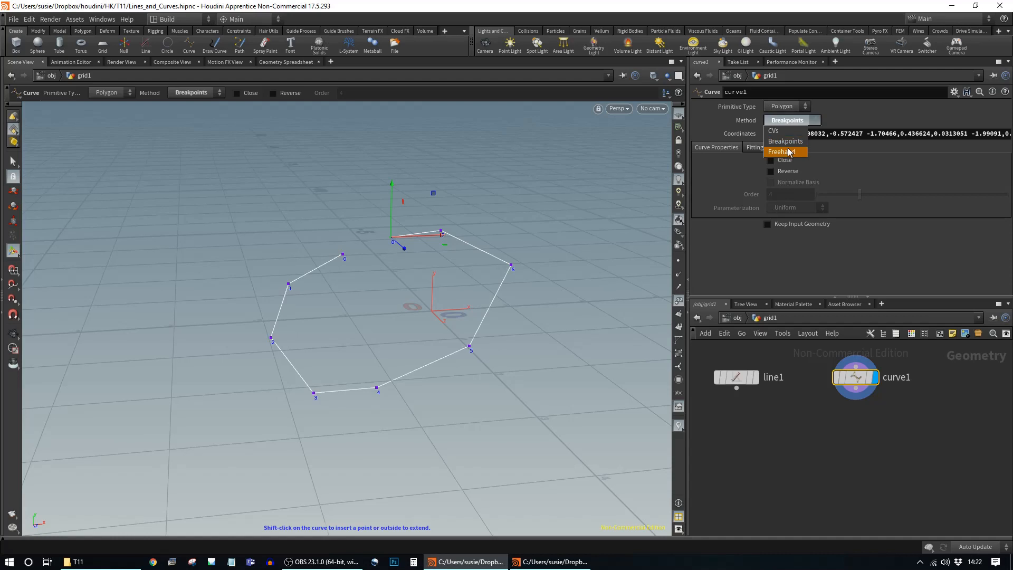
{"action": "left_click", "coordinate": [790, 151]}
{"action": "left_click", "coordinate": [789, 123]}
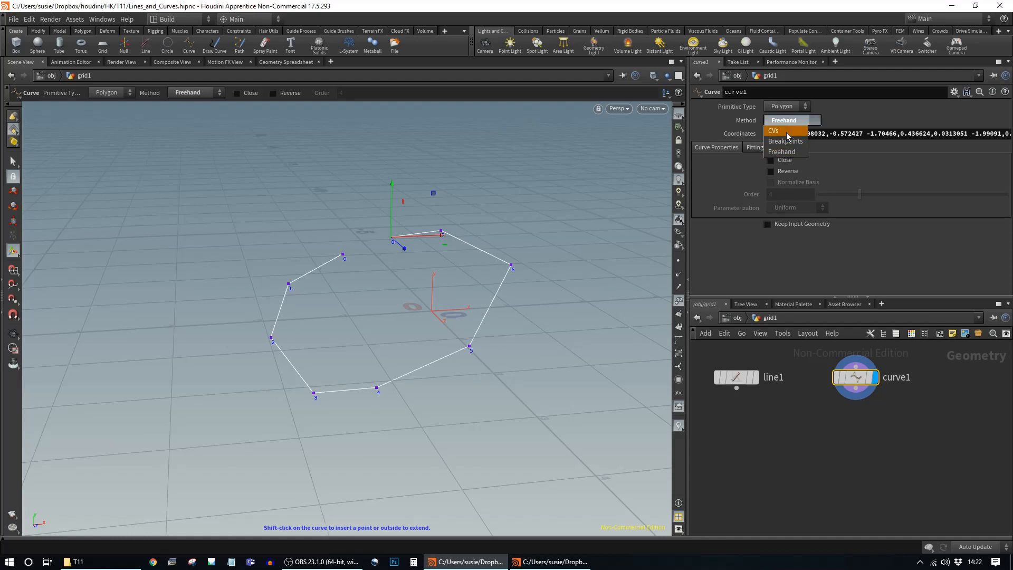
{"action": "left_click", "coordinate": [787, 132]}
{"action": "left_click", "coordinate": [788, 119]}
{"action": "left_click", "coordinate": [788, 130]}
Change the Curve node's primitive type to NURBS and view the smoothed curve from above
{"action": "left_click", "coordinate": [786, 108]}
{"action": "left_click", "coordinate": [786, 130]}
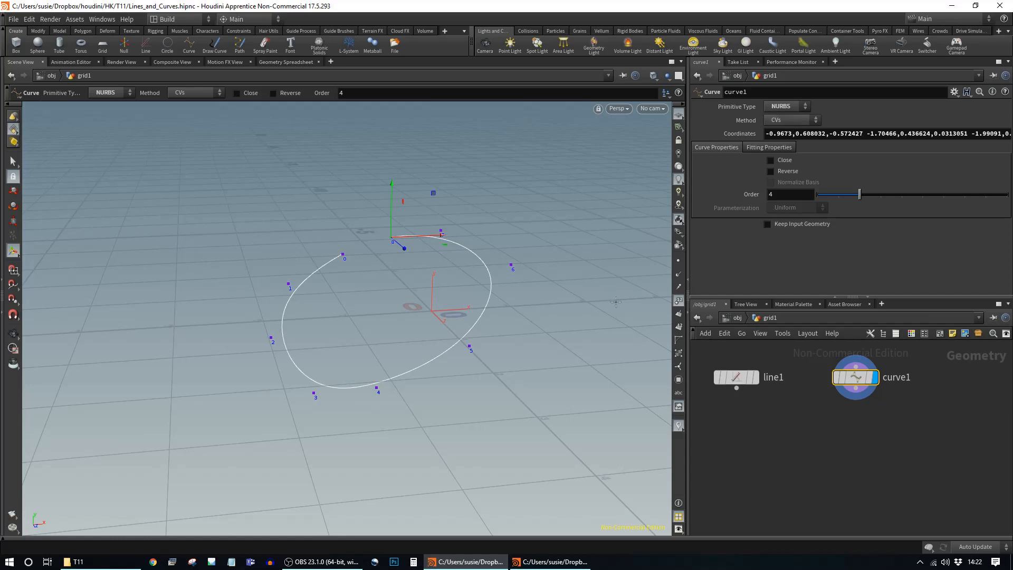
{"action": "key", "text": "Escape"}
{"action": "left_click_drag", "start_coordinate": [549, 261], "coordinate": [490, 317]}
{"action": "key", "text": "Return"}
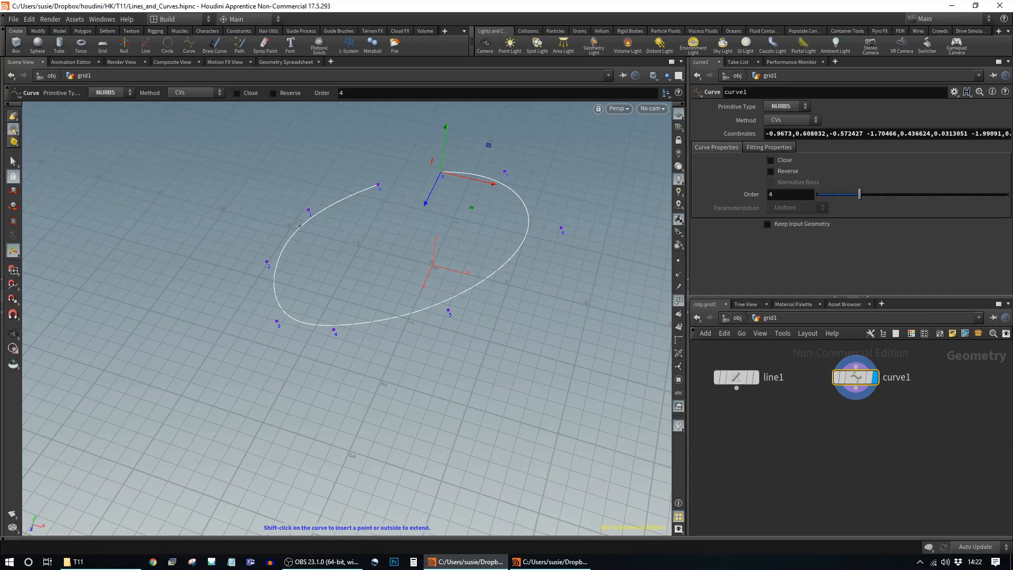
{"action": "left_click_drag", "start_coordinate": [362, 237], "coordinate": [379, 260], "text": "alt"}
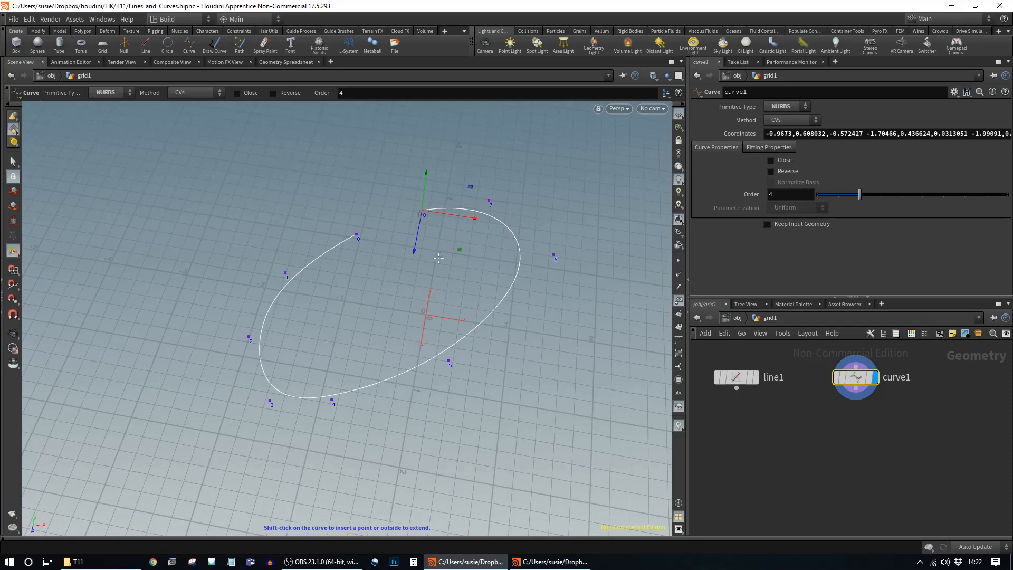
Delete all of the Curve node's coordinates to clear the existing curve
{"action": "left_click", "coordinate": [836, 133]}
{"action": "left_click", "coordinate": [836, 133]}
{"action": "key", "text": "ctrl+a"}
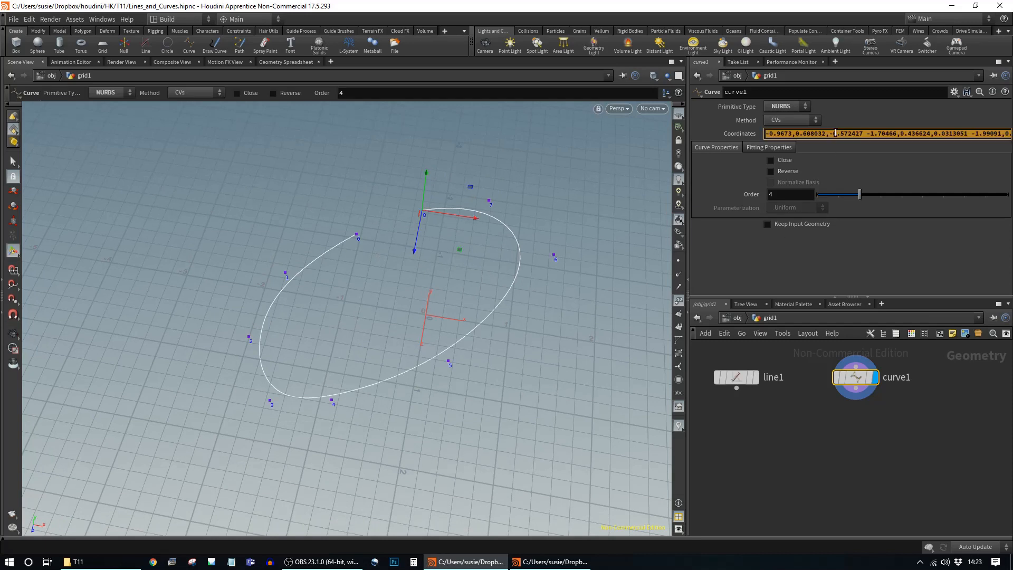
{"action": "key", "text": "BackSpace"}
{"action": "key", "text": "Return"}
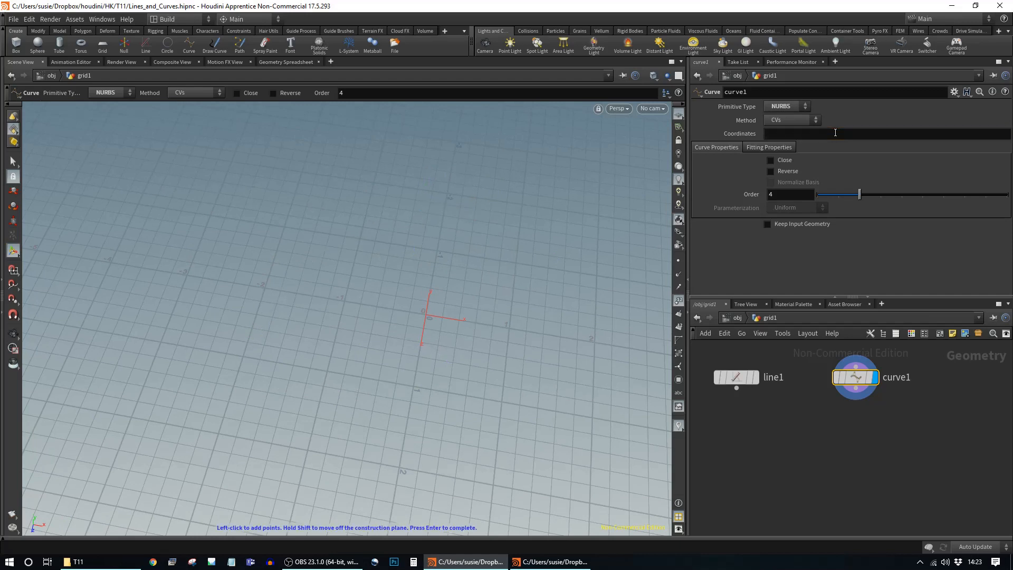
Draw a 13-point NURBS curve around the origin with an inward dip at the back, and close it on its first point
{"action": "left_click_drag", "start_coordinate": [329, 345], "coordinate": [339, 310], "text": "alt"}
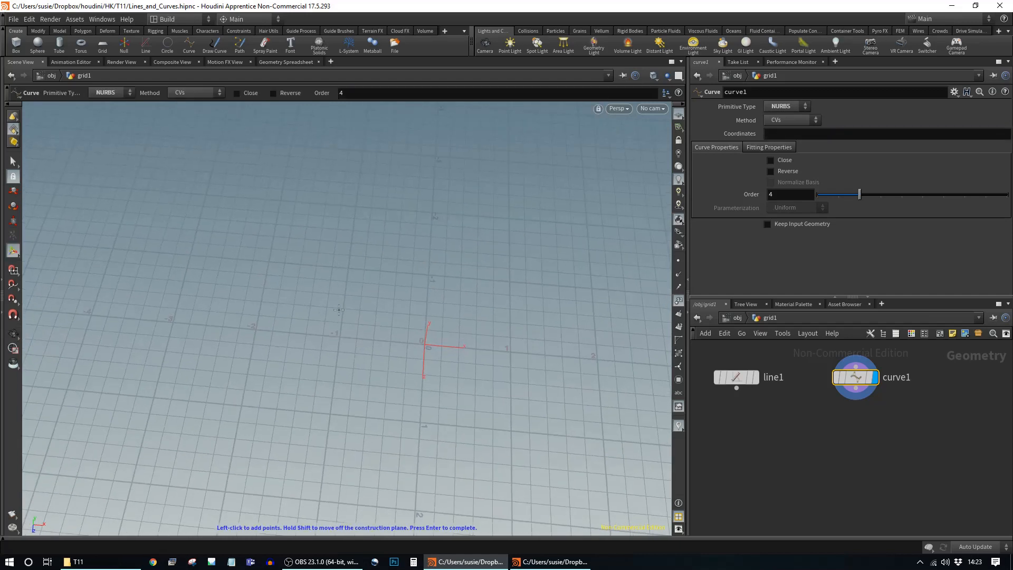
{"action": "left_click", "coordinate": [276, 253]}
{"action": "left_click", "coordinate": [157, 308]}
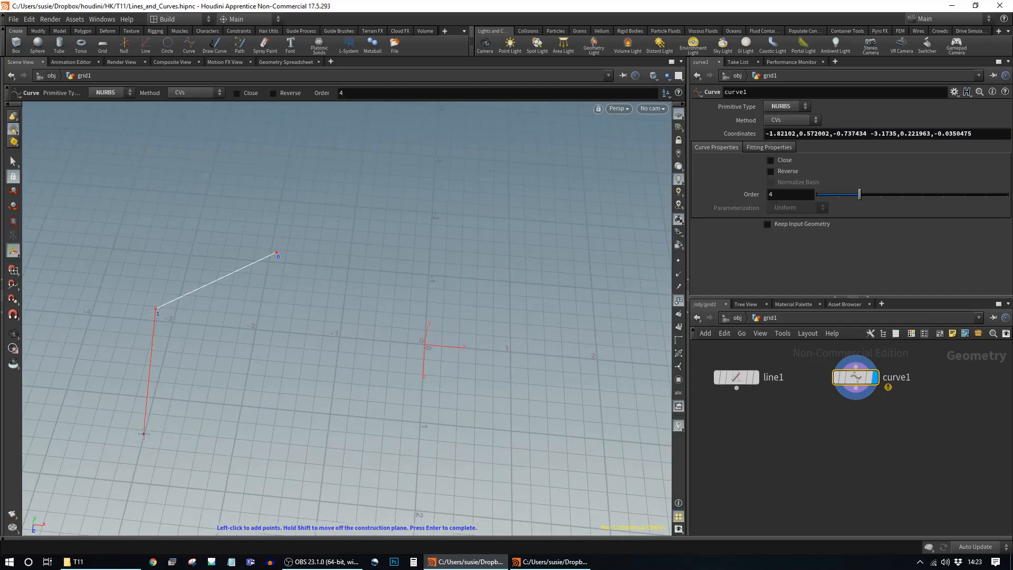
{"action": "left_click", "coordinate": [133, 377]}
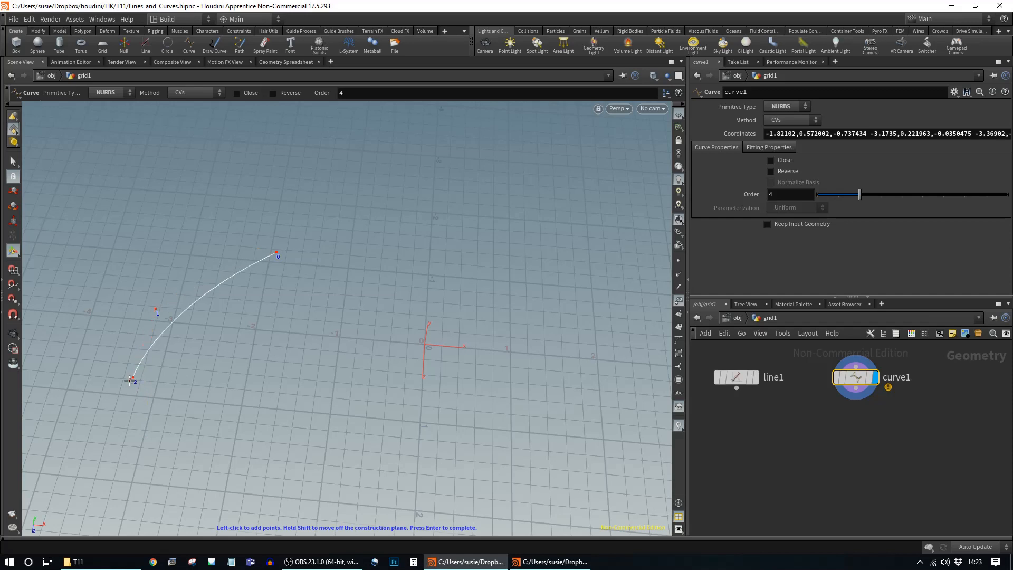
{"action": "left_click", "coordinate": [145, 442]}
{"action": "left_click", "coordinate": [226, 492]}
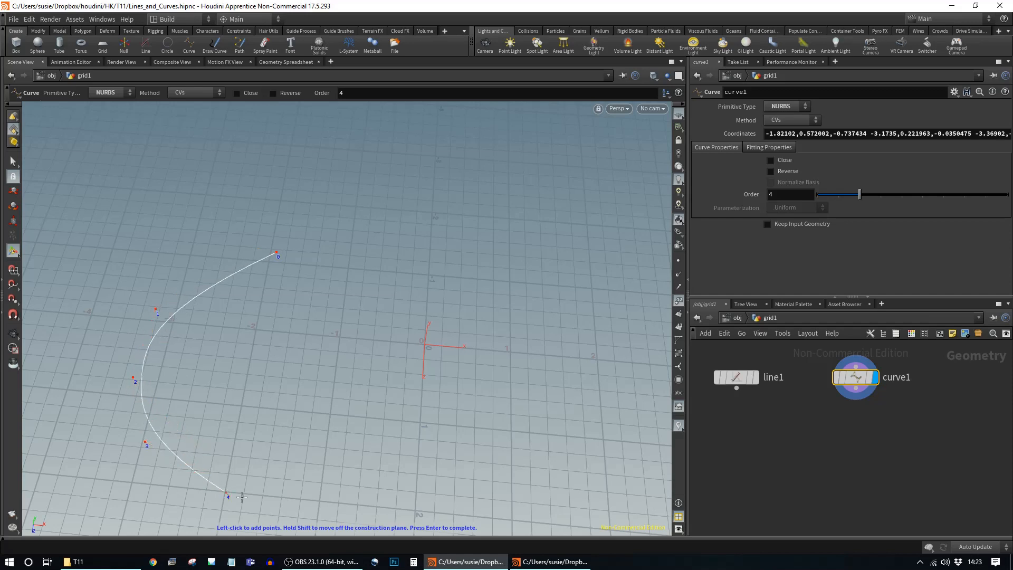
{"action": "left_click", "coordinate": [366, 507]}
{"action": "left_click", "coordinate": [551, 485]}
{"action": "left_click", "coordinate": [605, 400]}
{"action": "left_click", "coordinate": [604, 285]}
{"action": "left_click", "coordinate": [534, 229]}
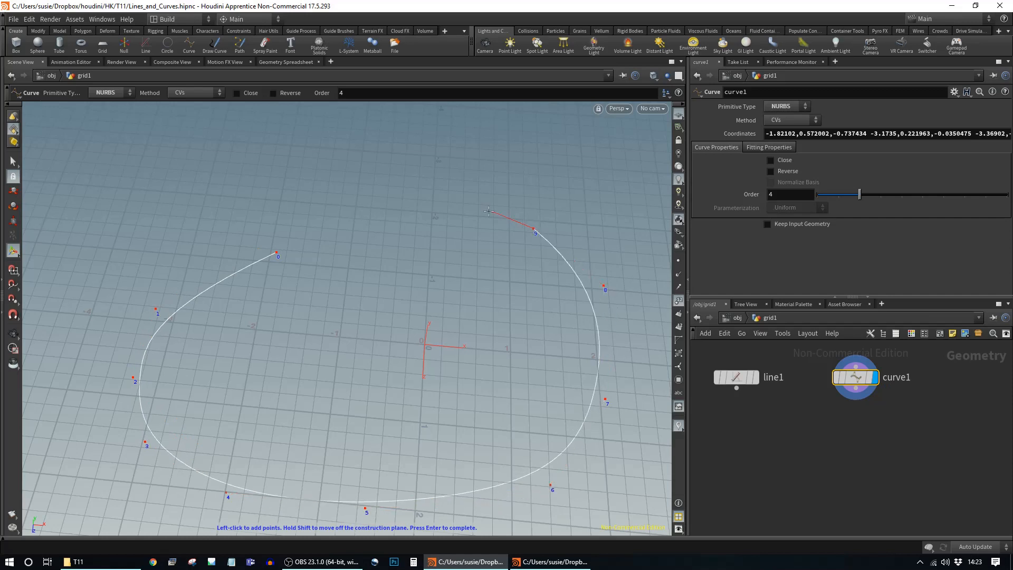
{"action": "left_click", "coordinate": [433, 263]}
{"action": "left_click", "coordinate": [382, 198]}
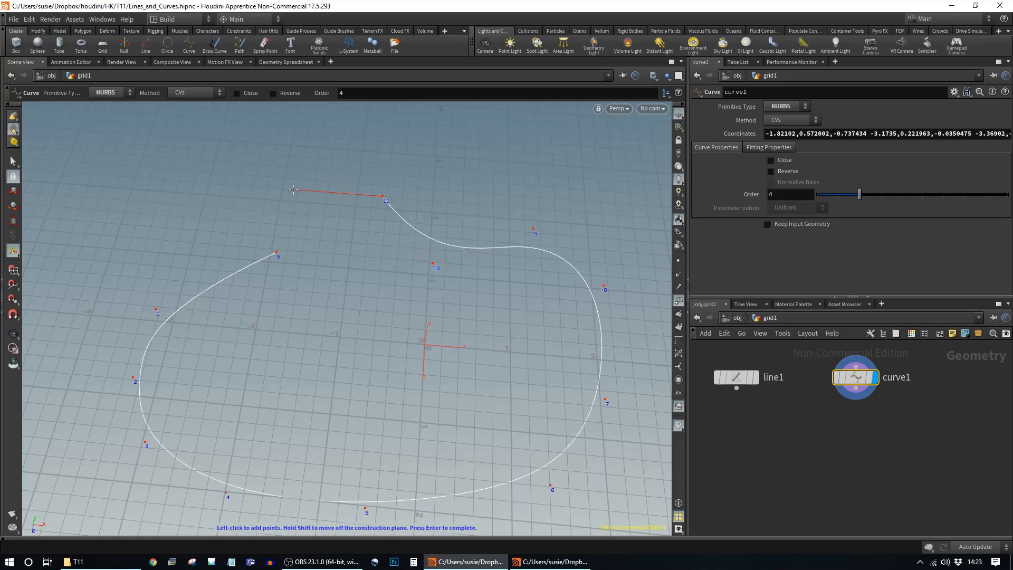
{"action": "left_click", "coordinate": [295, 214]}
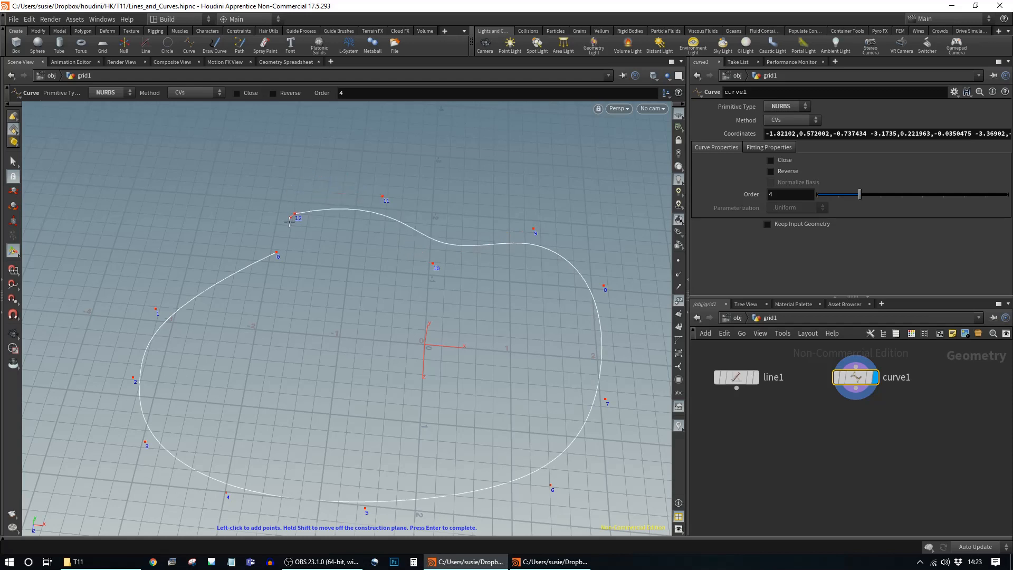
{"action": "left_click", "coordinate": [277, 251]}
{"action": "key", "text": "Return"}
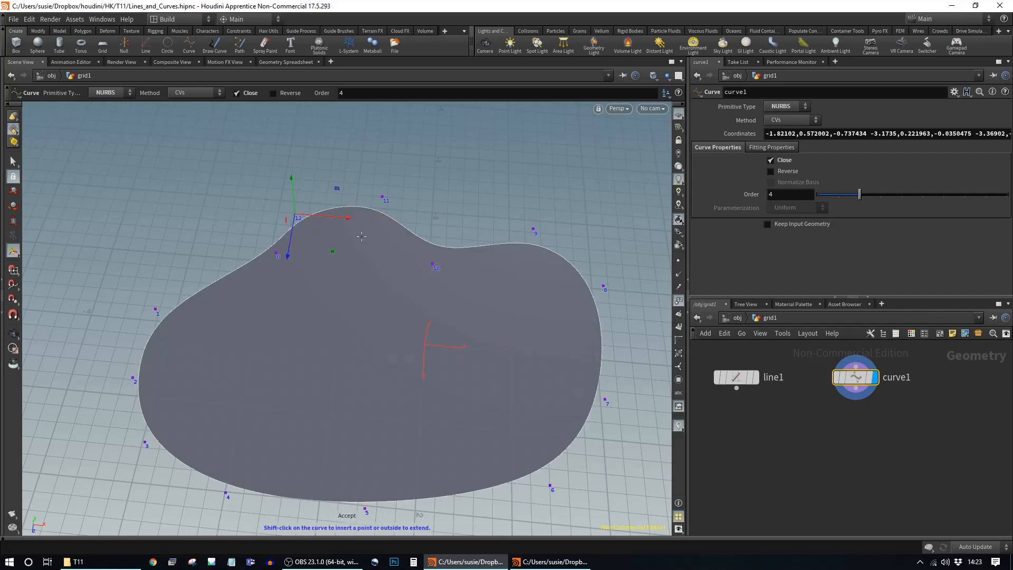
Try moving point 9 of the closed curve along its Z axis, restore it, and move point 8 outward along X
{"action": "key", "text": "Escape"}
{"action": "left_click_drag", "start_coordinate": [362, 326], "coordinate": [317, 278]}
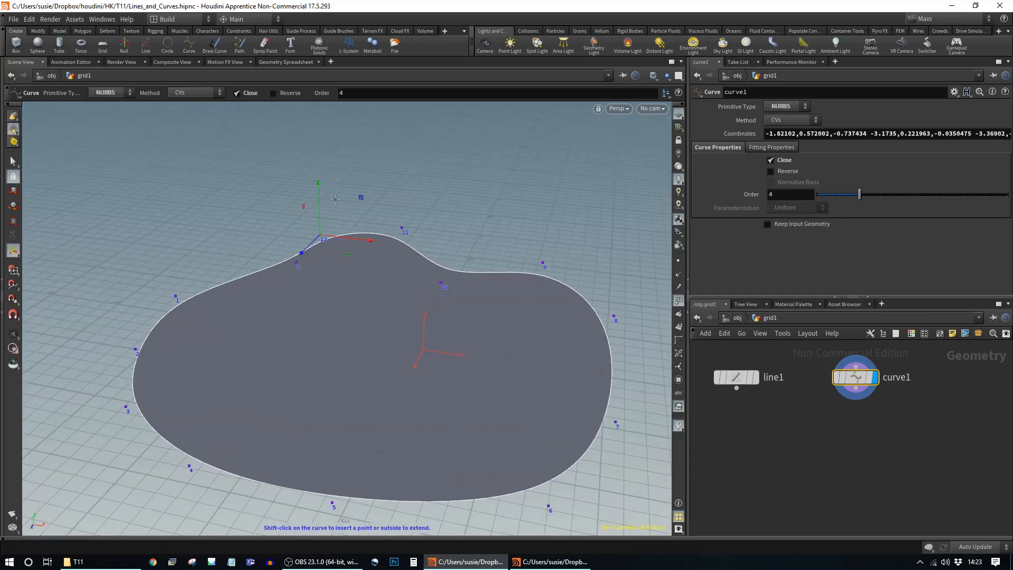
{"action": "key", "text": "Escape"}
{"action": "left_click_drag", "start_coordinate": [303, 389], "coordinate": [363, 366]}
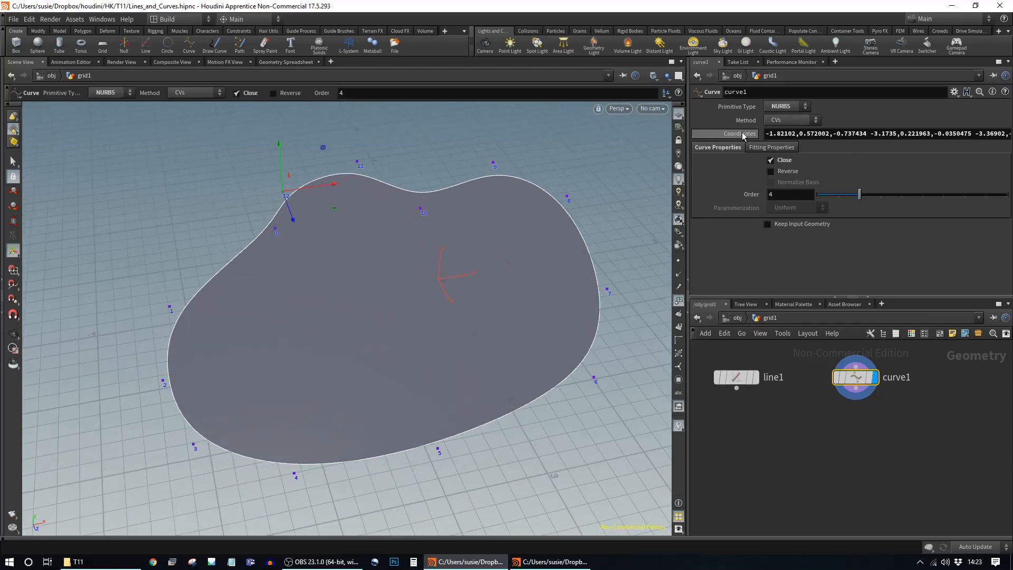
{"action": "left_click", "coordinate": [496, 162]}
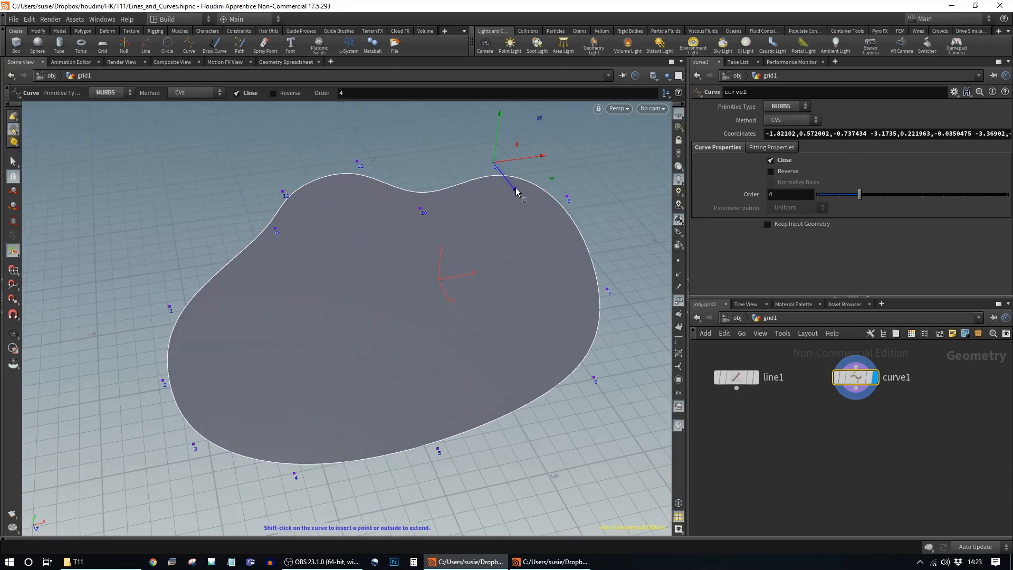
{"action": "left_click_drag", "start_coordinate": [515, 194], "coordinate": [493, 166]}
{"action": "mouse_move", "coordinate": [860, 380]}
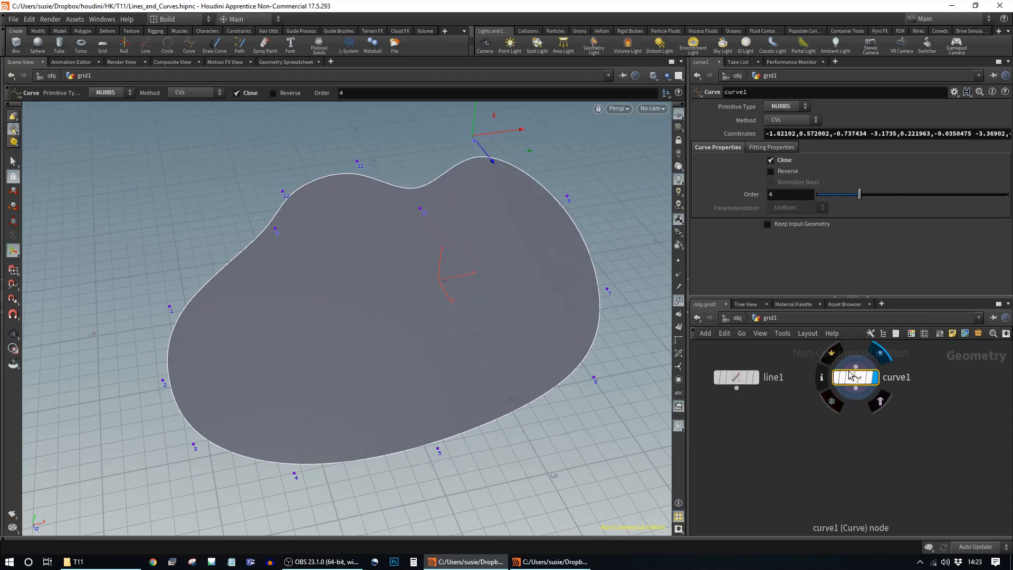
{"action": "left_click_drag", "start_coordinate": [492, 161], "coordinate": [657, 182]}
Move point 7 outward along Z, and shift point 6 inward along X and slightly outward along Z
{"action": "left_click", "coordinate": [607, 289]}
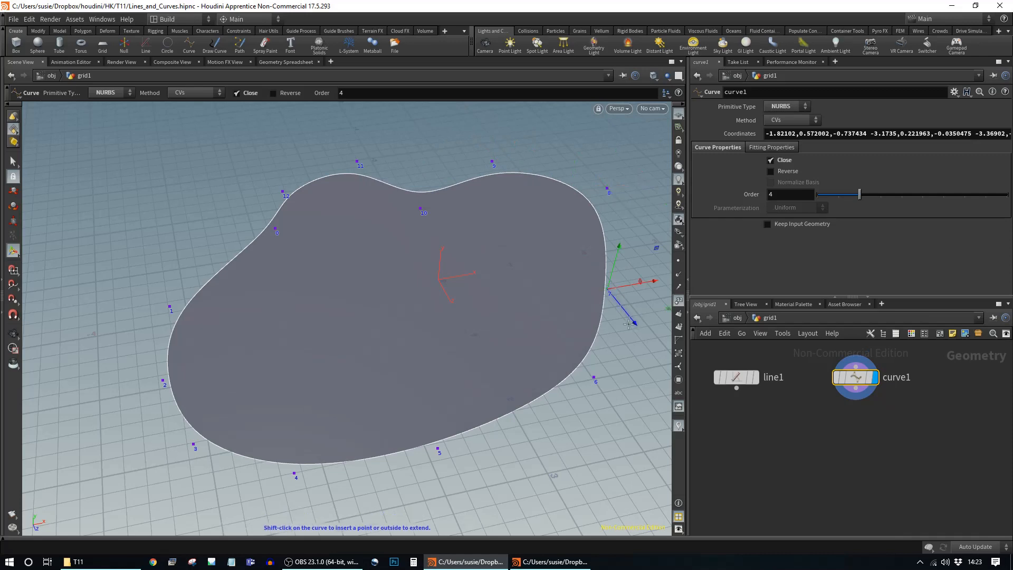
{"action": "left_click_drag", "start_coordinate": [635, 324], "coordinate": [652, 338]}
{"action": "left_click", "coordinate": [595, 378]}
{"action": "left_click_drag", "start_coordinate": [640, 369], "coordinate": [599, 377]}
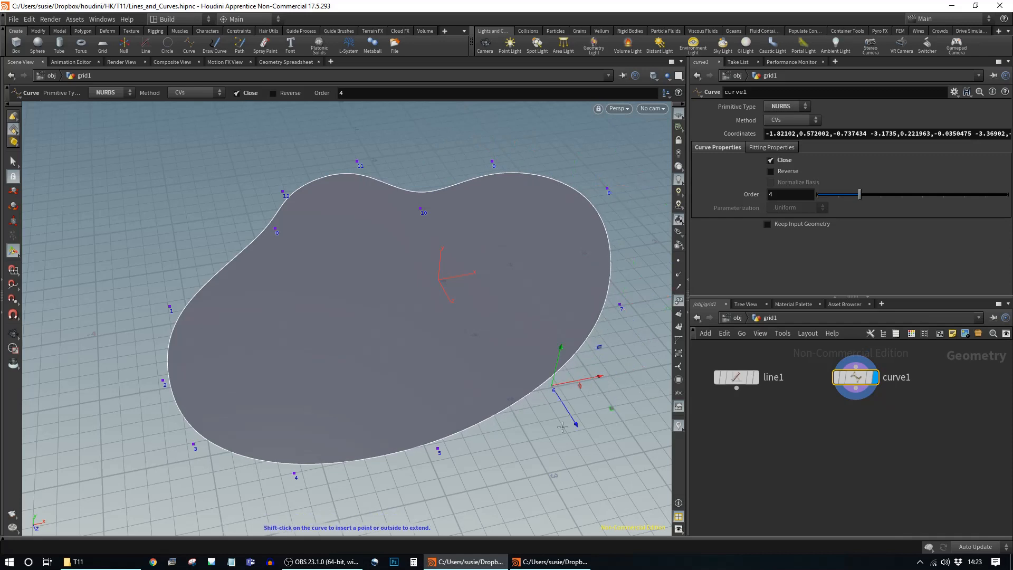
{"action": "mouse_move", "coordinate": [575, 424]}
{"action": "left_mouse_down"}
{"action": "mouse_move", "coordinate": [590, 439]}
{"action": "mouse_move", "coordinate": [580, 432]}
{"action": "left_mouse_up"}
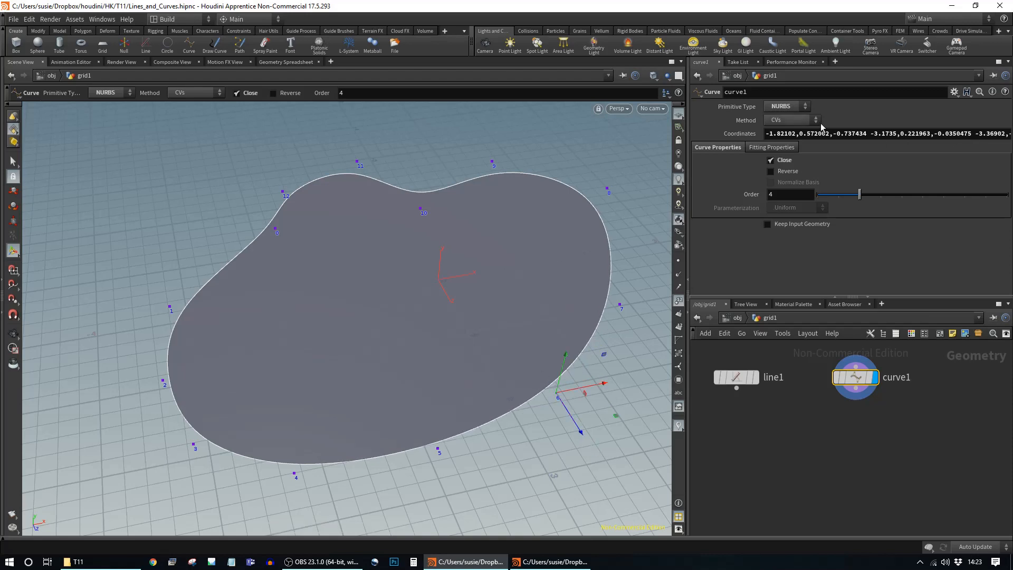
Try the Breakpoints method on the closed NURBS curve and return it to CVs
{"action": "left_click", "coordinate": [803, 123]}
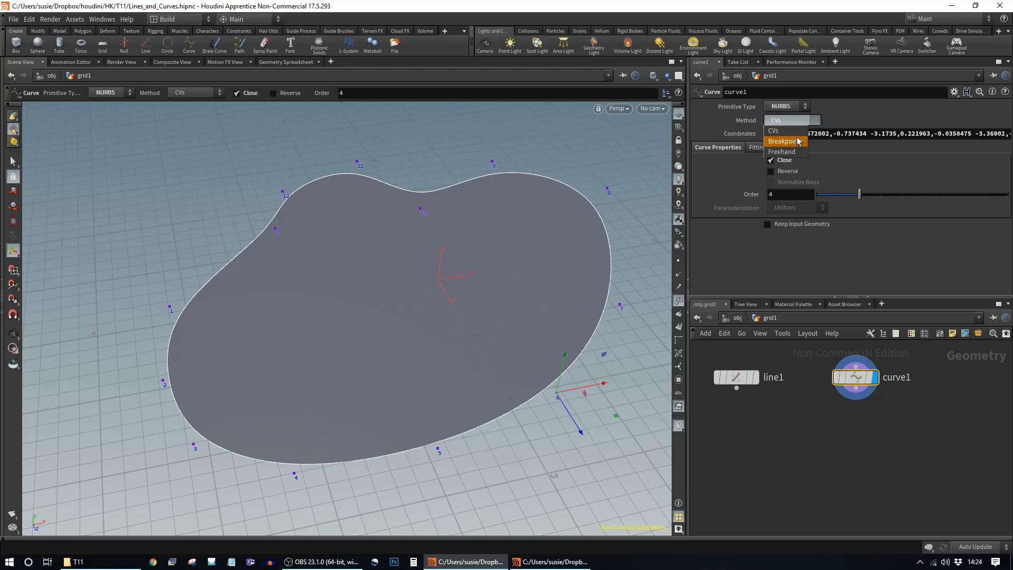
{"action": "left_click", "coordinate": [799, 141]}
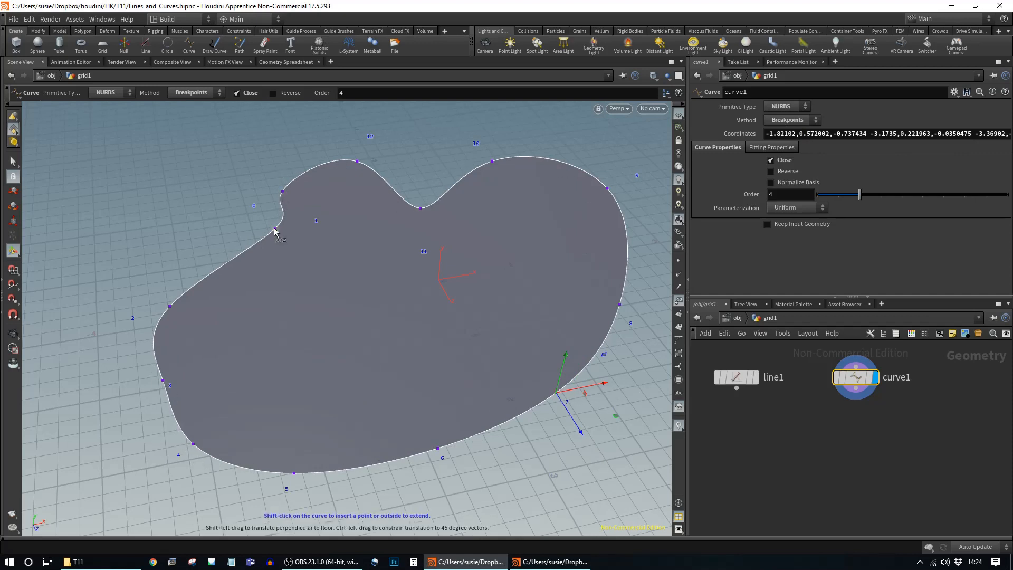
{"action": "left_click", "coordinate": [789, 120]}
{"action": "left_click", "coordinate": [786, 114]}
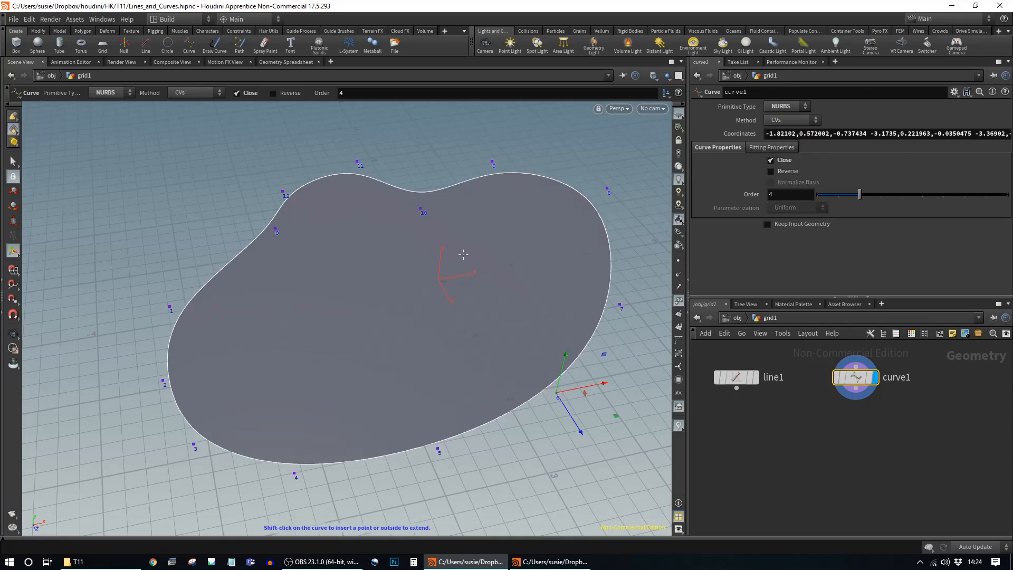
Set the closed curve's primitive type to Polygon and its method to Breakpoints
{"action": "left_click", "coordinate": [793, 107]}
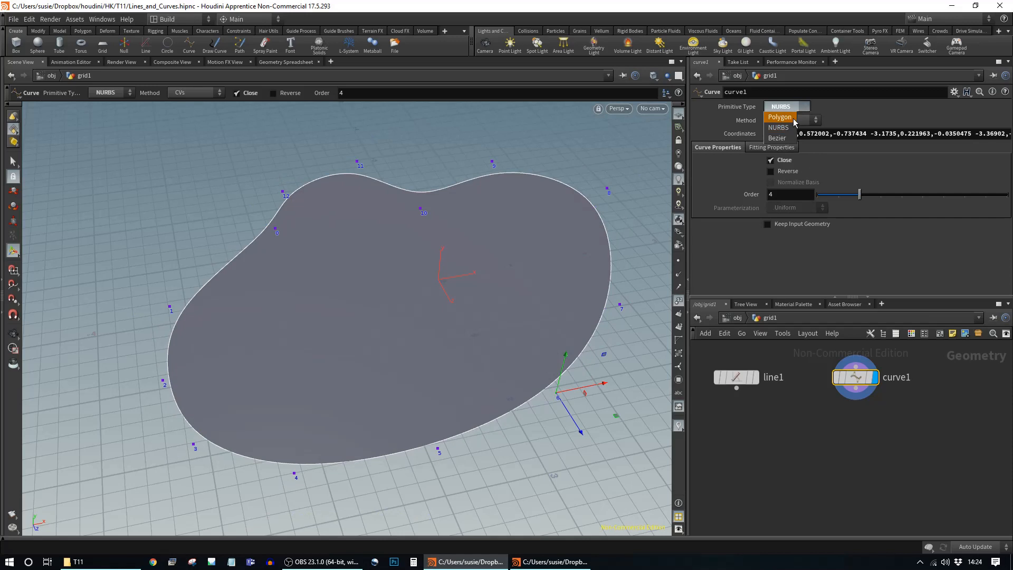
{"action": "left_click", "coordinate": [780, 117]}
{"action": "left_click", "coordinate": [790, 120]}
{"action": "left_click", "coordinate": [787, 130]}
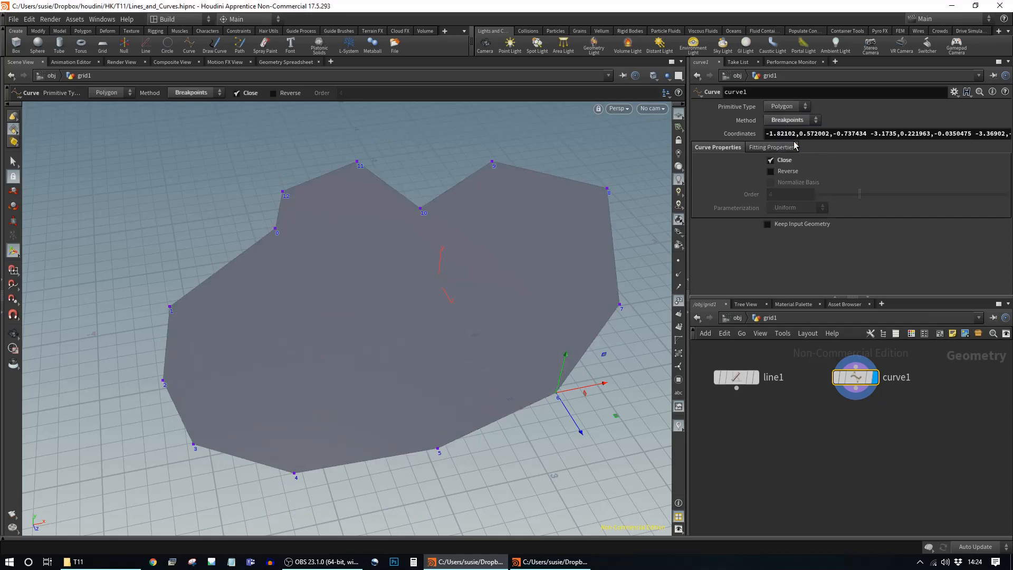
Compare the closed Breakpoints curve as NURBS and Polygon, and set its primitive type to Bezier
{"action": "left_click", "coordinate": [797, 107]}
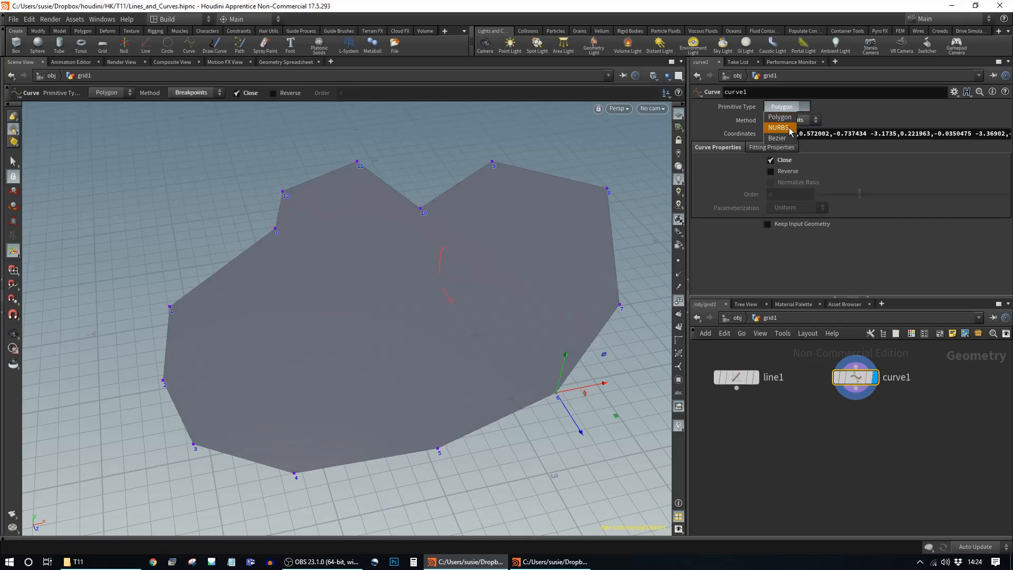
{"action": "left_click", "coordinate": [792, 127]}
{"action": "left_click", "coordinate": [802, 106]}
{"action": "left_click", "coordinate": [798, 106]}
{"action": "left_click", "coordinate": [804, 108]}
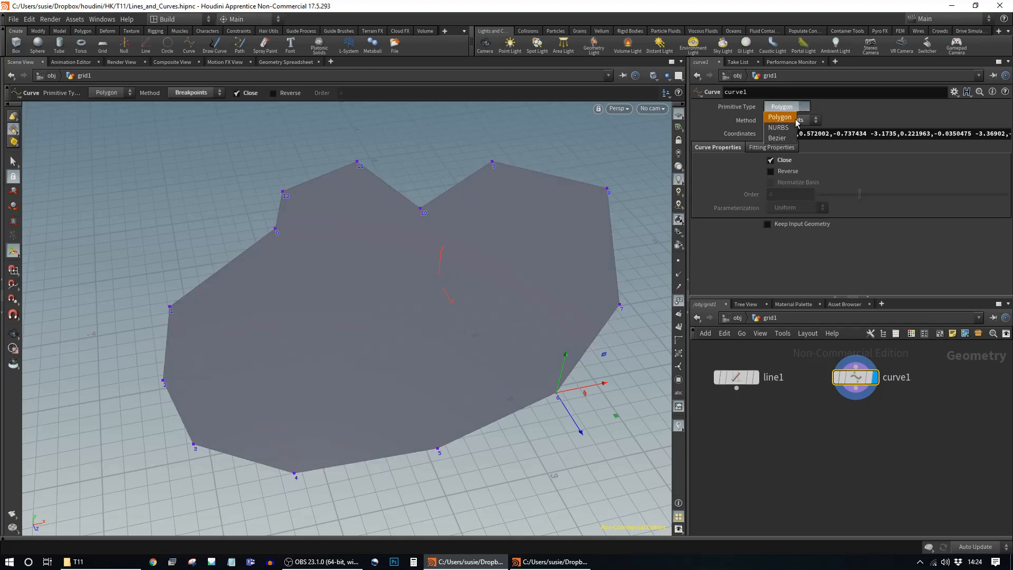
{"action": "left_click", "coordinate": [797, 126]}
{"action": "left_click", "coordinate": [794, 106]}
{"action": "left_click", "coordinate": [786, 139]}
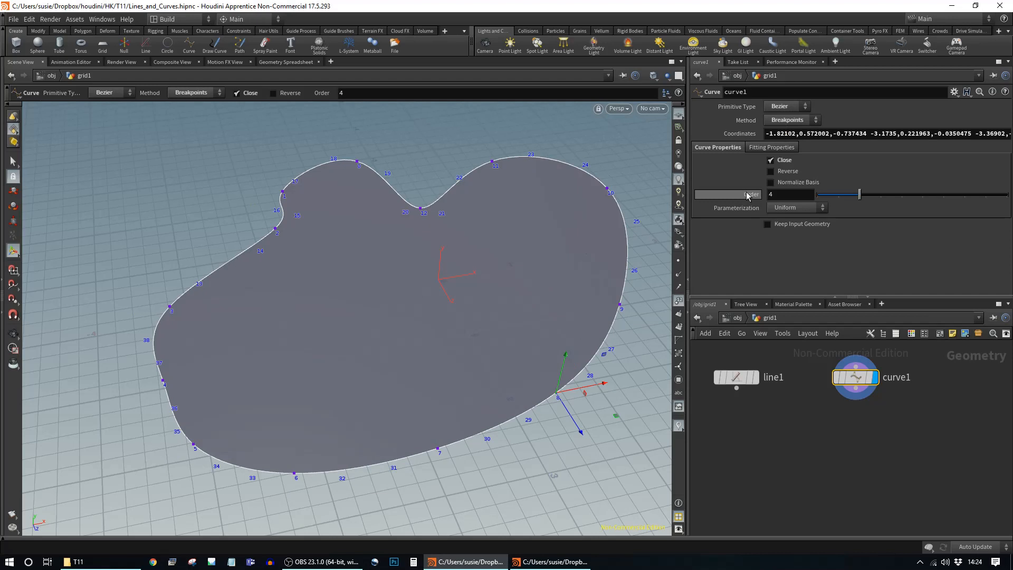
Delete the selected point from the closed Bezier curve and clear all of the curve's coordinates
{"action": "key", "text": "Delete"}
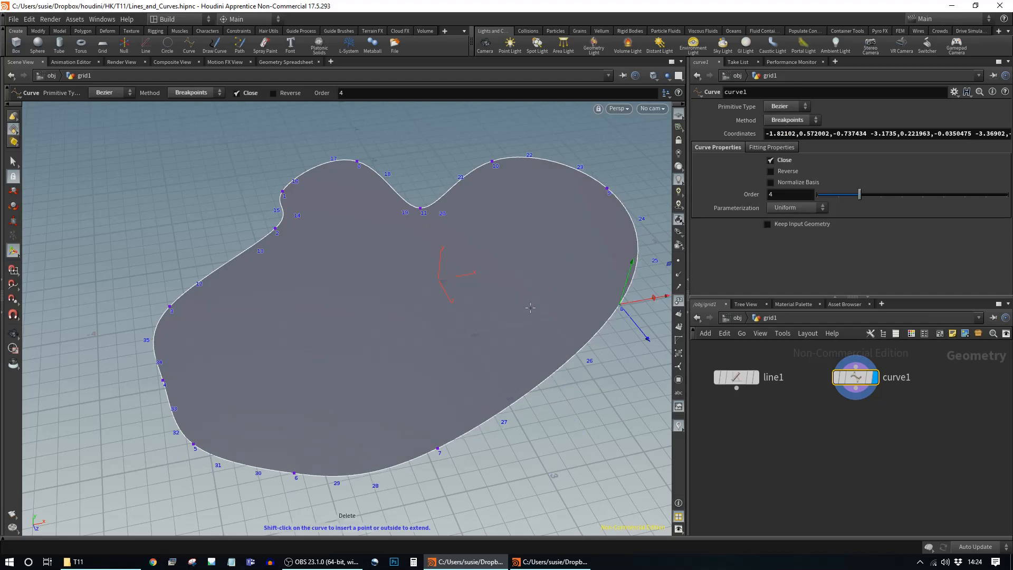
{"action": "triple_click", "coordinate": [872, 132]}
{"action": "key", "text": "Delete"}
{"action": "key", "text": "Return"}
Set the emptied Bezier curve's method to CVs and switch the viewport to the top view
{"action": "left_click", "coordinate": [811, 121]}
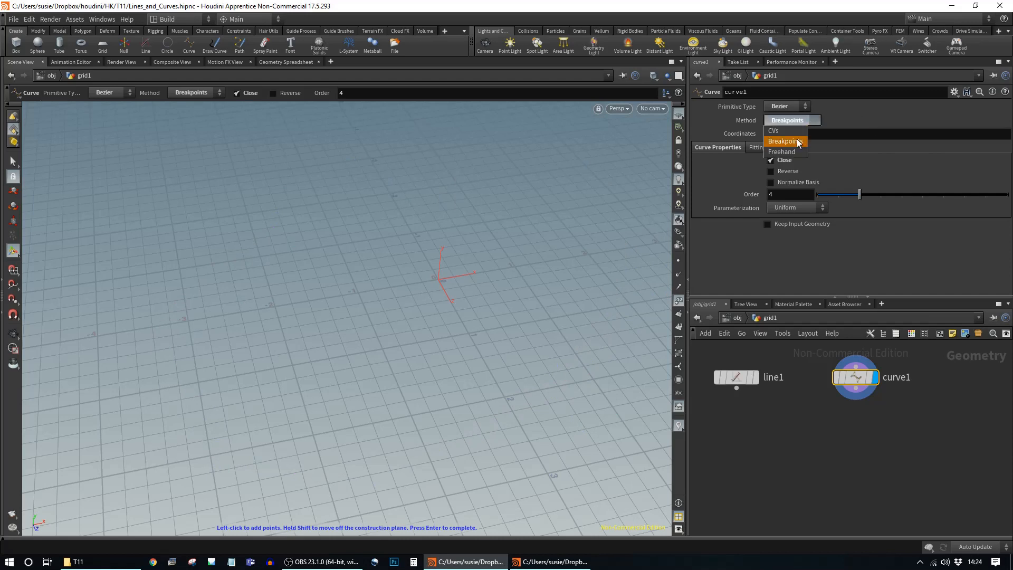
{"action": "left_click", "coordinate": [793, 134]}
{"action": "key", "text": "Escape"}
{"action": "left_click_drag", "start_coordinate": [370, 327], "coordinate": [420, 373]}
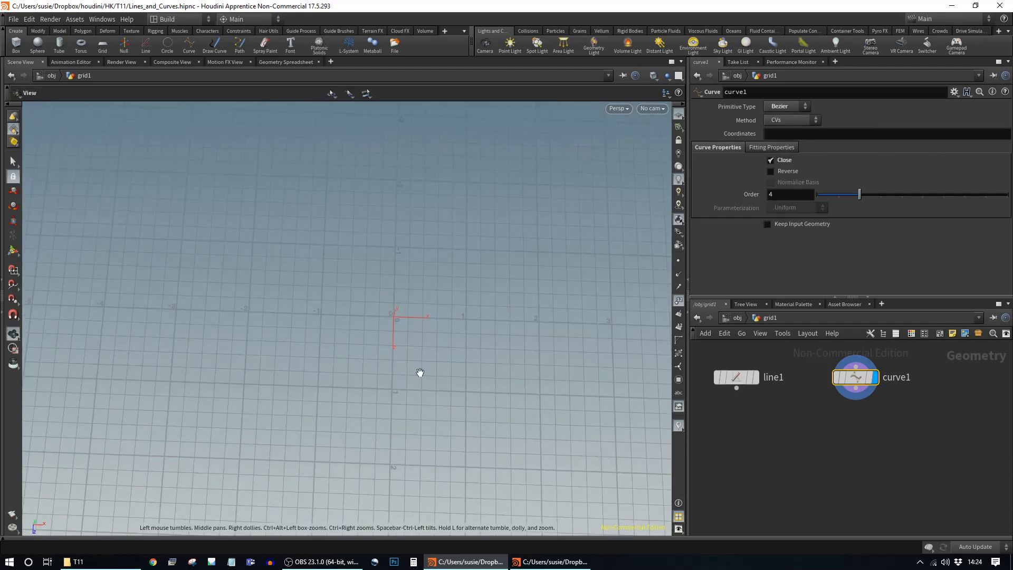
{"action": "key", "text": "space+2"}
{"action": "right_click_drag", "start_coordinate": [513, 391], "coordinate": [514, 373]}
{"action": "middle_click_drag", "start_coordinate": [514, 373], "coordinate": [434, 360]}
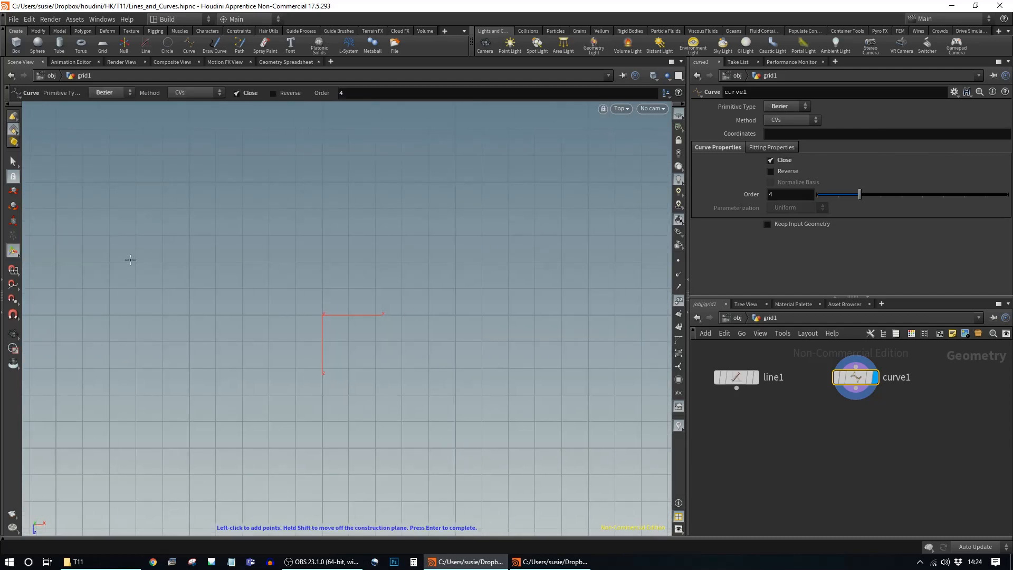
Draw a closed Bezier arch with four CVs above the origin and finish it
{"action": "left_click", "coordinate": [131, 259]}
{"action": "left_click", "coordinate": [202, 207]}
{"action": "left_click", "coordinate": [318, 201]}
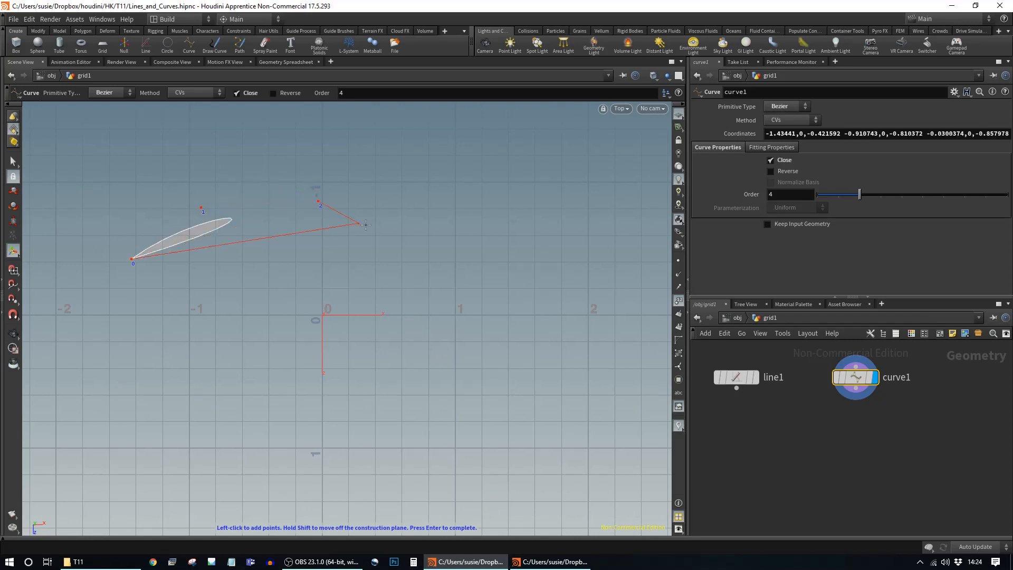
{"action": "left_click", "coordinate": [390, 246]}
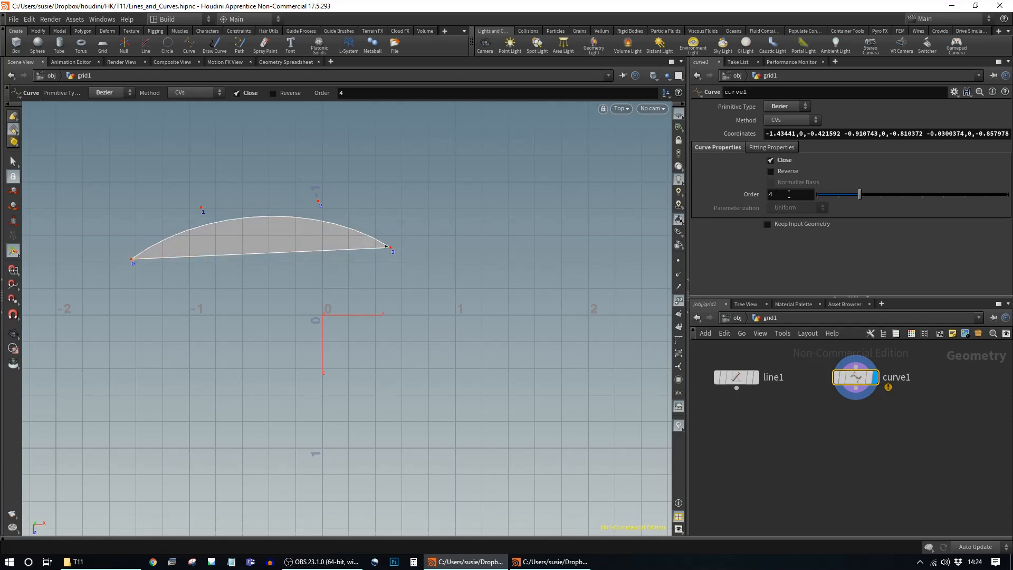
{"action": "mouse_move", "coordinate": [859, 199]}
{"action": "left_mouse_down"}
{"action": "mouse_move", "coordinate": [818, 199]}
{"action": "mouse_move", "coordinate": [863, 201]}
{"action": "left_mouse_up"}
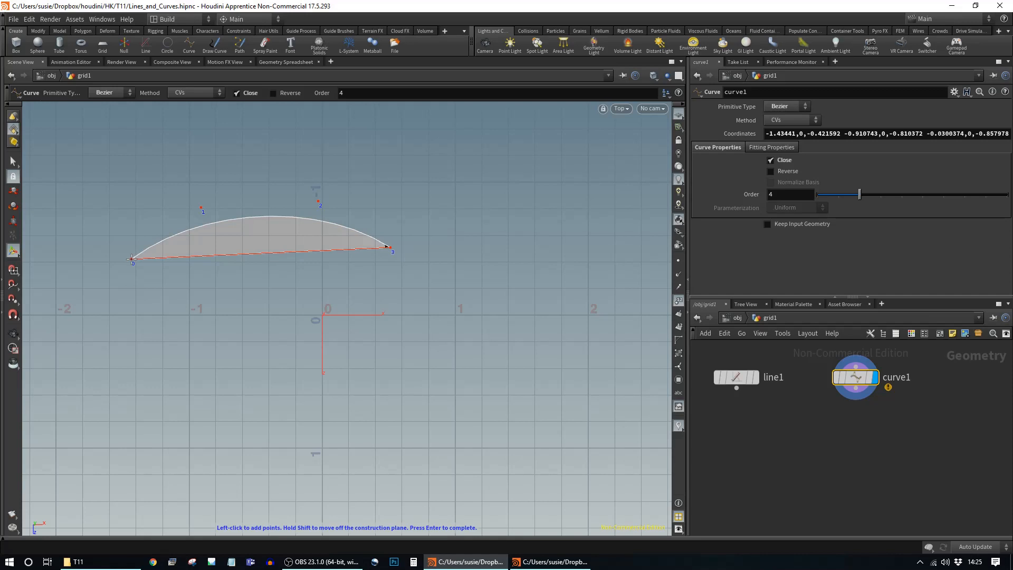
{"action": "key", "text": "Return"}
Move point 1 of the arch outward along Z, and bring it partly back toward the curve
{"action": "left_click", "coordinate": [201, 209]}
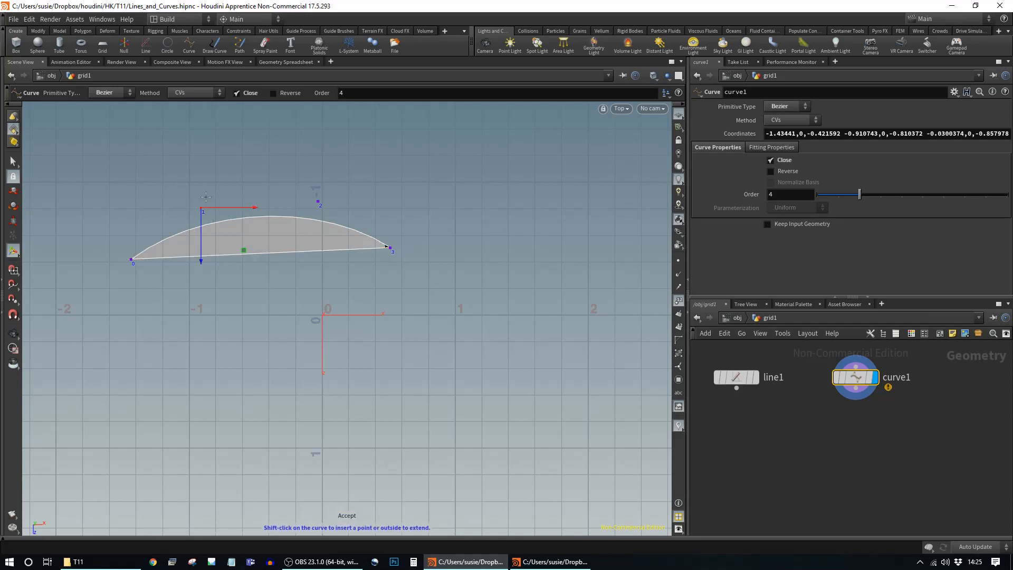
{"action": "left_click_drag", "start_coordinate": [201, 232], "coordinate": [211, 172]}
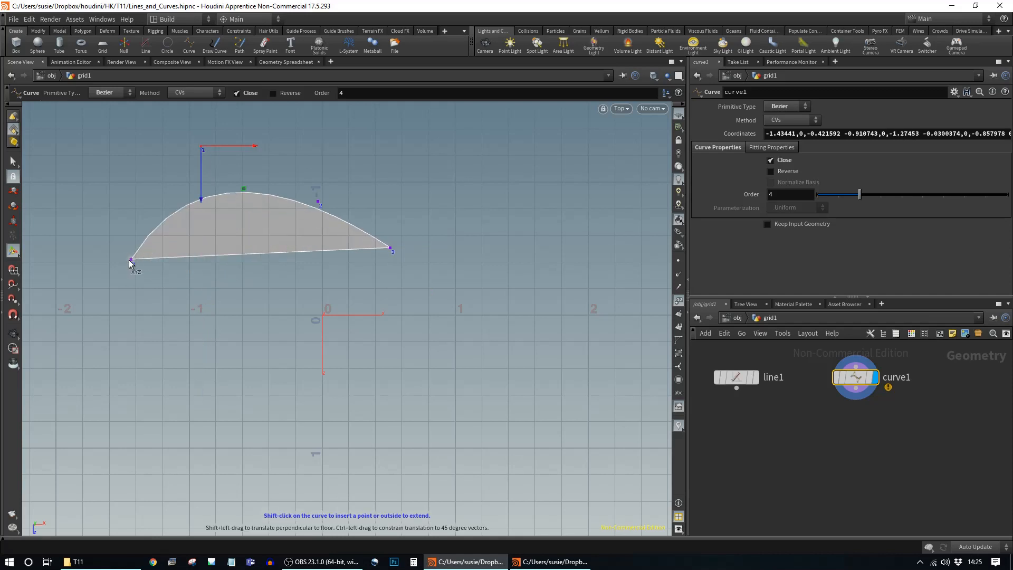
{"action": "left_click_drag", "start_coordinate": [200, 159], "coordinate": [210, 185]}
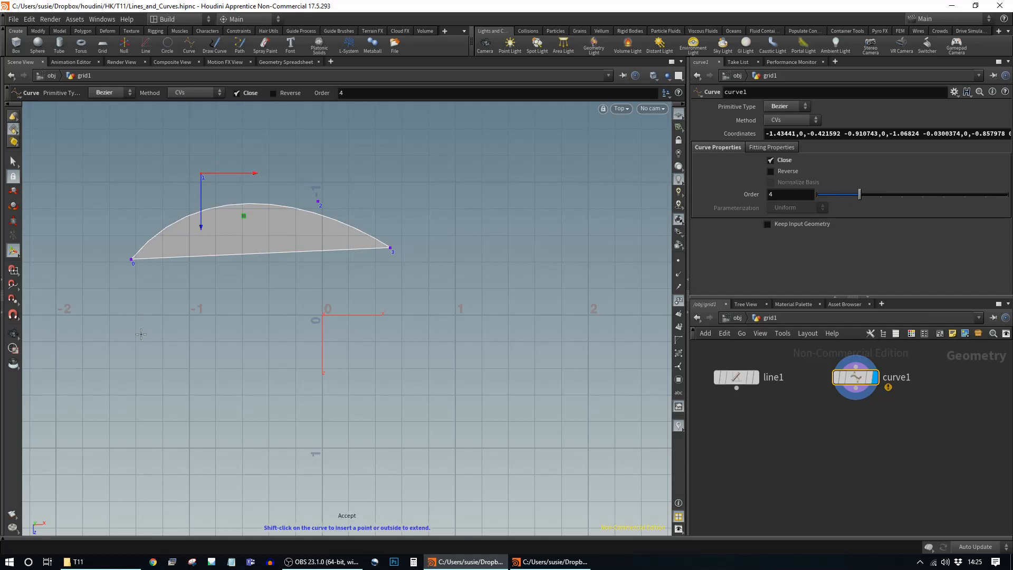
Clear the coordinates of the four-point Bezier arch to empty the curve
{"action": "triple_click", "coordinate": [885, 133]}
{"action": "key", "text": "Delete"}
{"action": "key", "text": "Return"}
Draw a large closed Bezier outline around the origin with 19 CVs, numbered 0 to 18, and finish it
{"action": "left_click", "coordinate": [69, 321]}
{"action": "left_click", "coordinate": [110, 261]}
{"action": "left_click", "coordinate": [194, 219]}
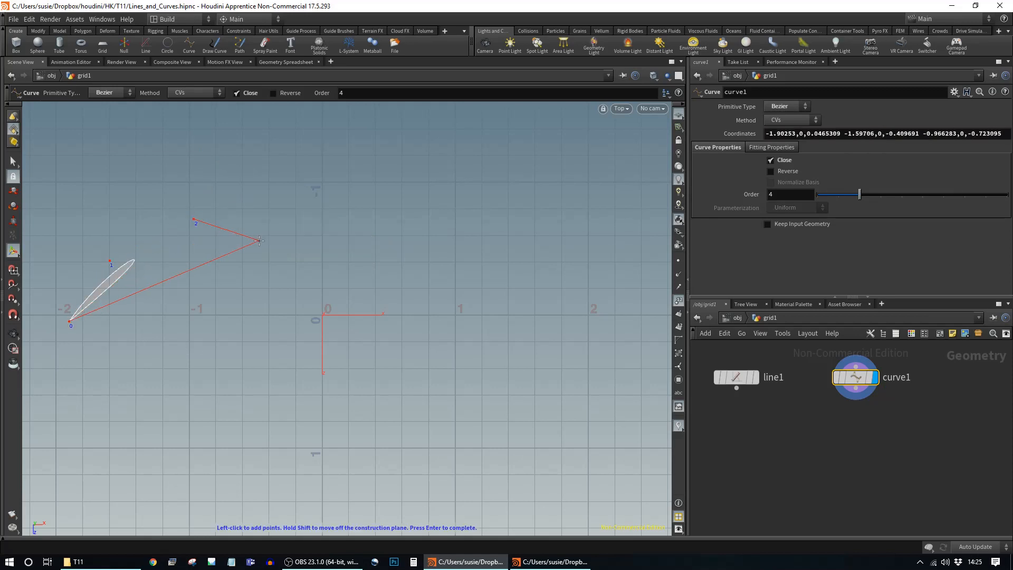
{"action": "left_click", "coordinate": [290, 258]}
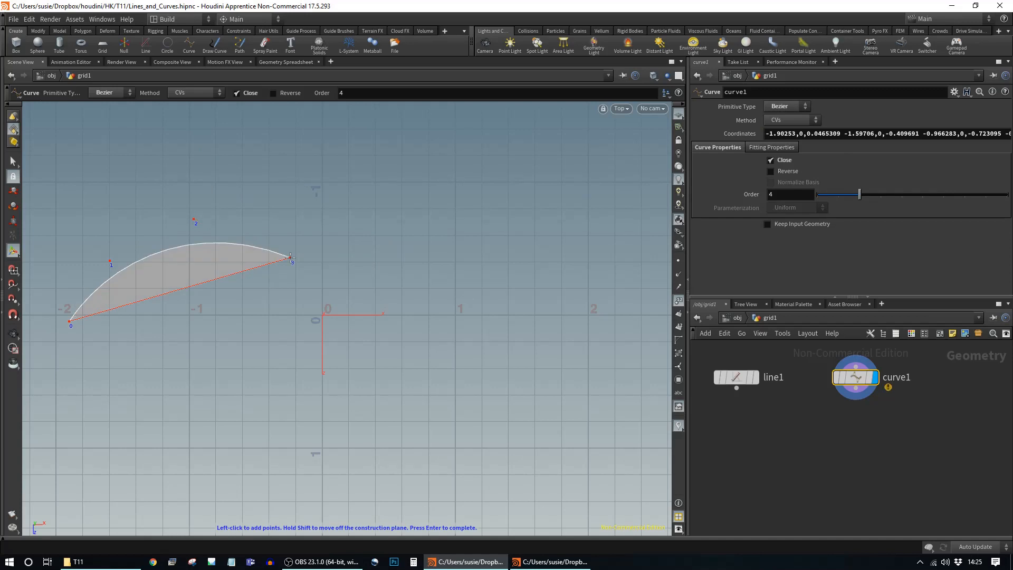
{"action": "left_click", "coordinate": [297, 231]}
{"action": "left_click", "coordinate": [332, 166]}
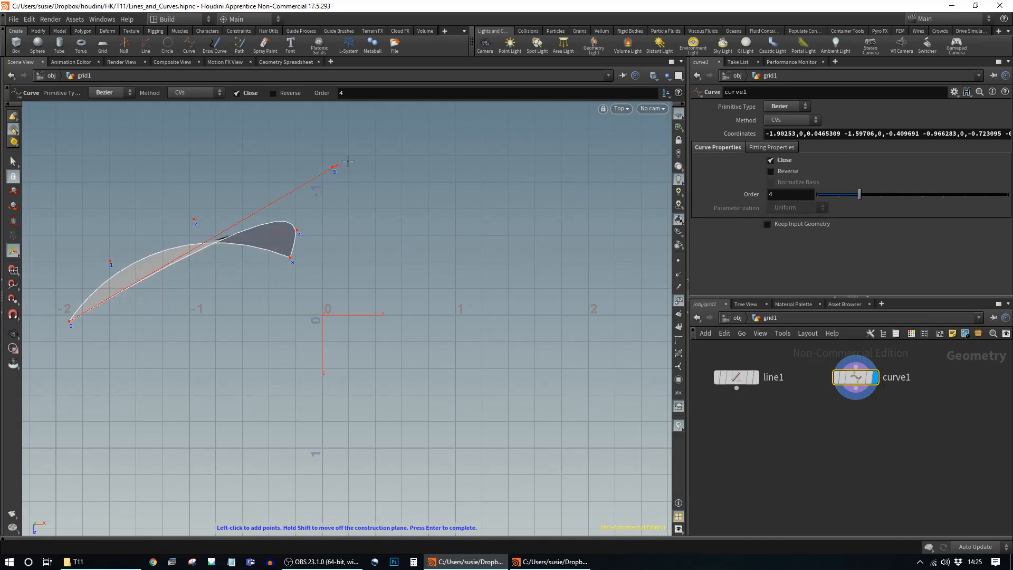
{"action": "left_click", "coordinate": [434, 160]}
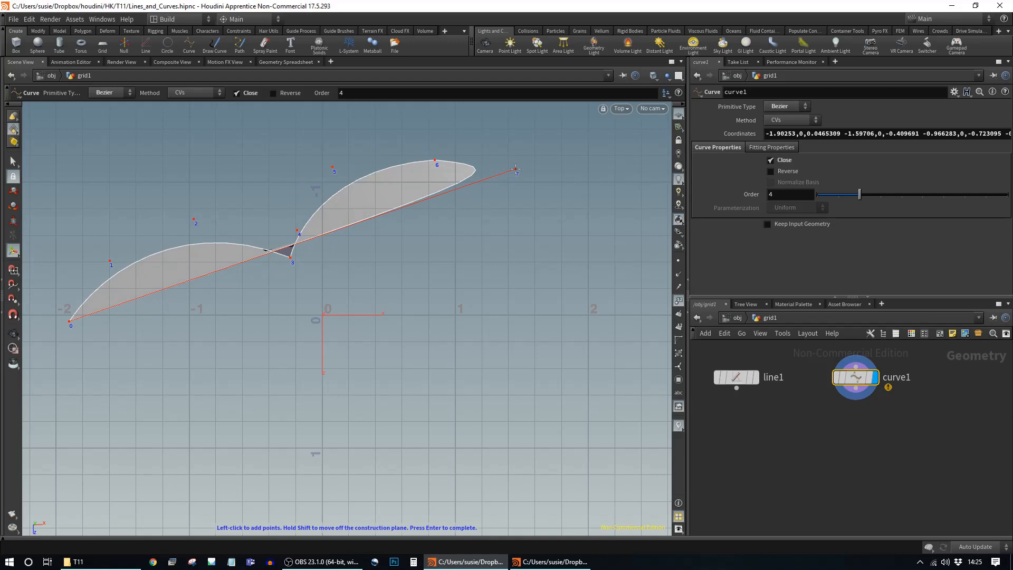
{"action": "left_click", "coordinate": [515, 169]}
{"action": "left_click", "coordinate": [521, 119]}
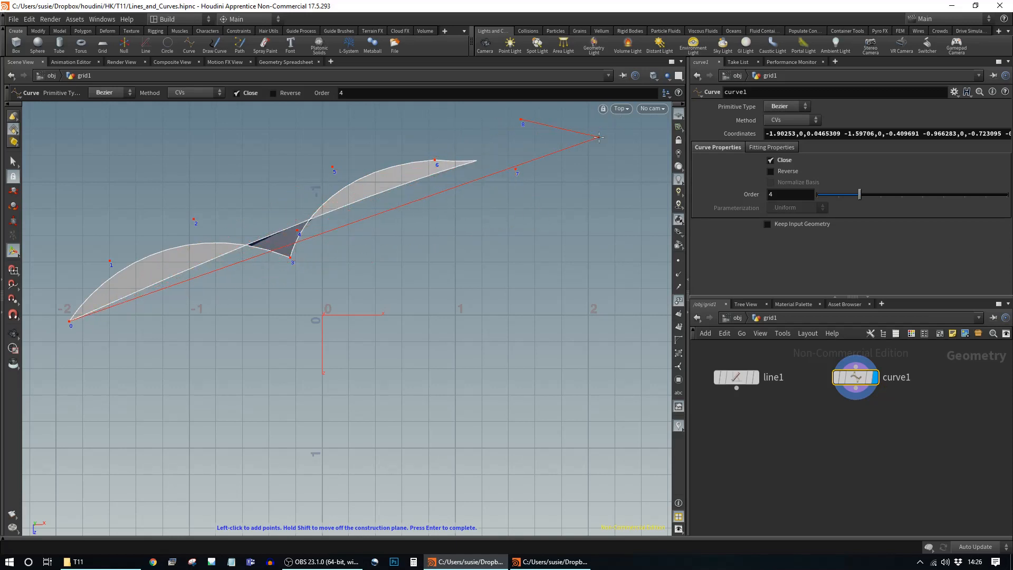
{"action": "left_click", "coordinate": [600, 138]}
{"action": "left_click", "coordinate": [601, 277]}
{"action": "left_click", "coordinate": [518, 333]}
{"action": "left_click", "coordinate": [442, 348]}
{"action": "left_click", "coordinate": [428, 439]}
{"action": "left_click", "coordinate": [376, 472]}
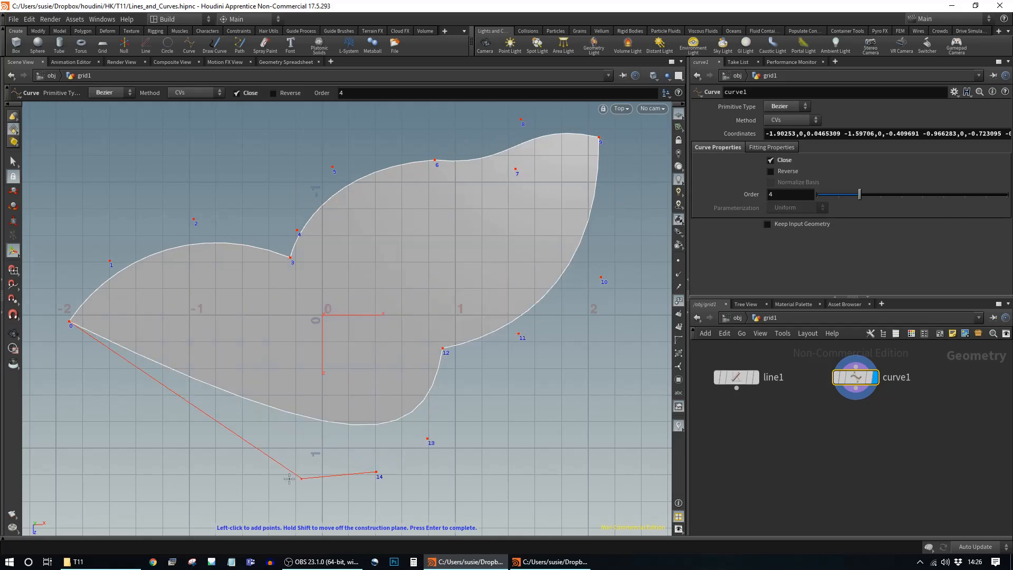
{"action": "left_click", "coordinate": [248, 485]}
{"action": "left_click", "coordinate": [140, 471]}
{"action": "left_click", "coordinate": [78, 424]}
{"action": "left_click", "coordinate": [43, 410]}
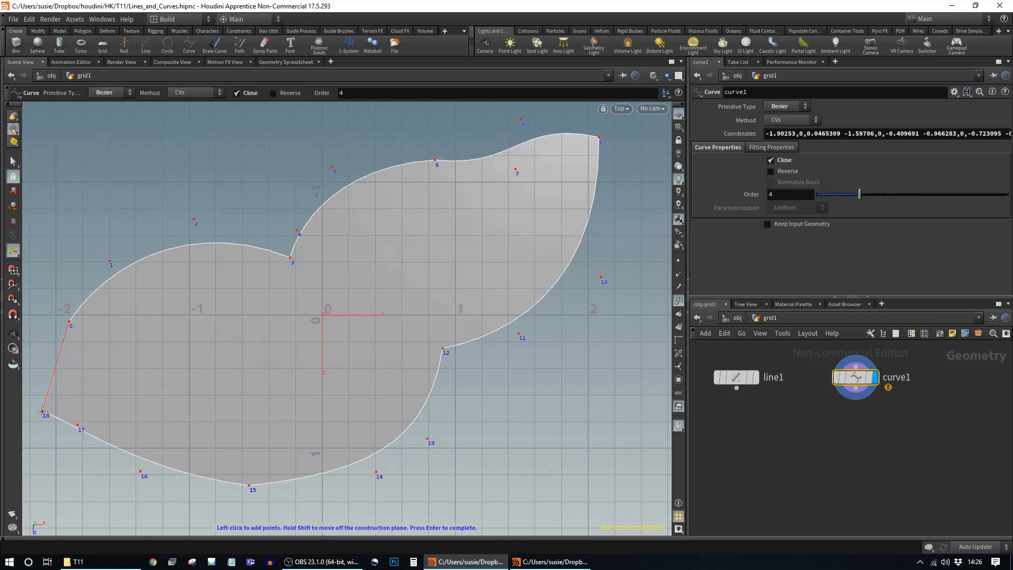
{"action": "key", "text": "Return"}
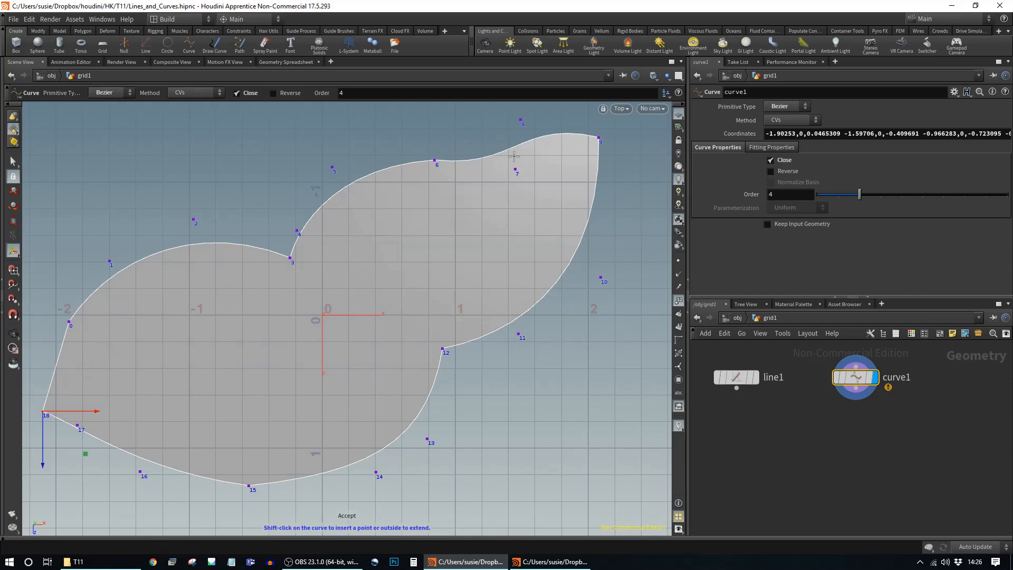
Move point 6 slightly inward along positive Z, and shift point 7 along negative X close to point 6
{"action": "left_click", "coordinate": [435, 160]}
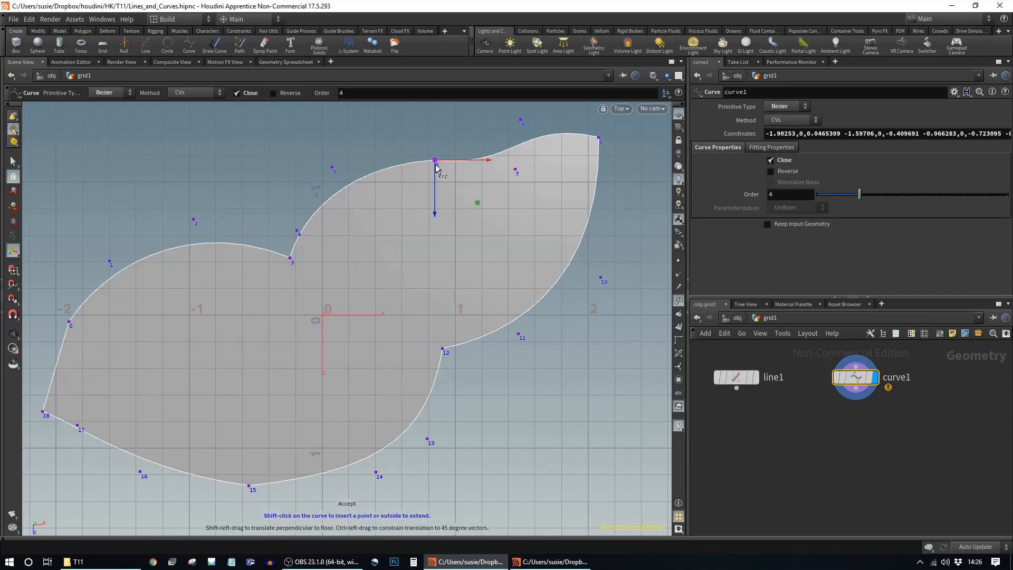
{"action": "left_click_drag", "start_coordinate": [435, 187], "coordinate": [435, 217]}
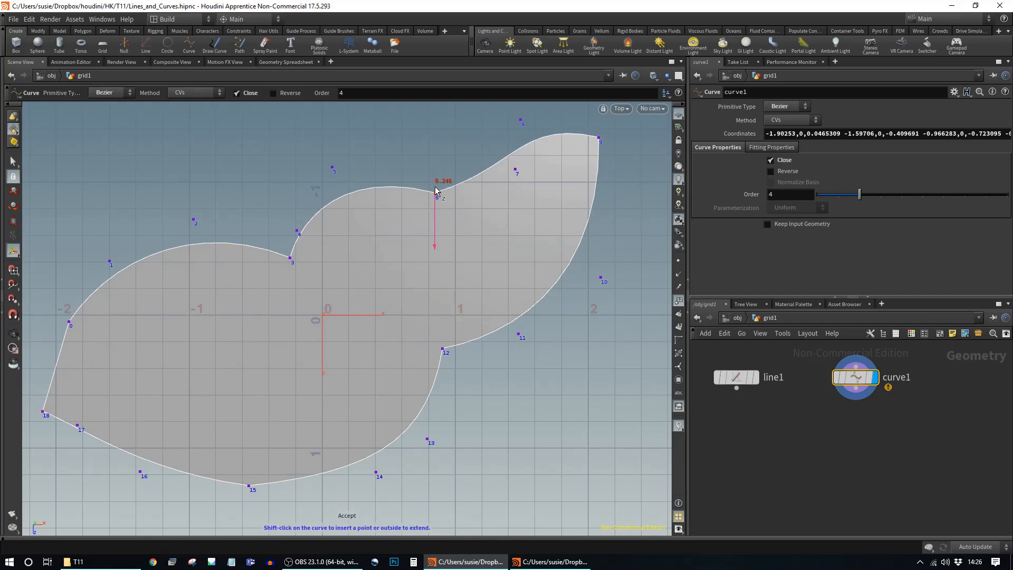
{"action": "left_click", "coordinate": [514, 170]}
{"action": "left_click_drag", "start_coordinate": [533, 170], "coordinate": [467, 171]}
Shift point 8 along X toward point 9, and move point 10 outward in X and up toward negative Z
{"action": "left_click", "coordinate": [520, 120]}
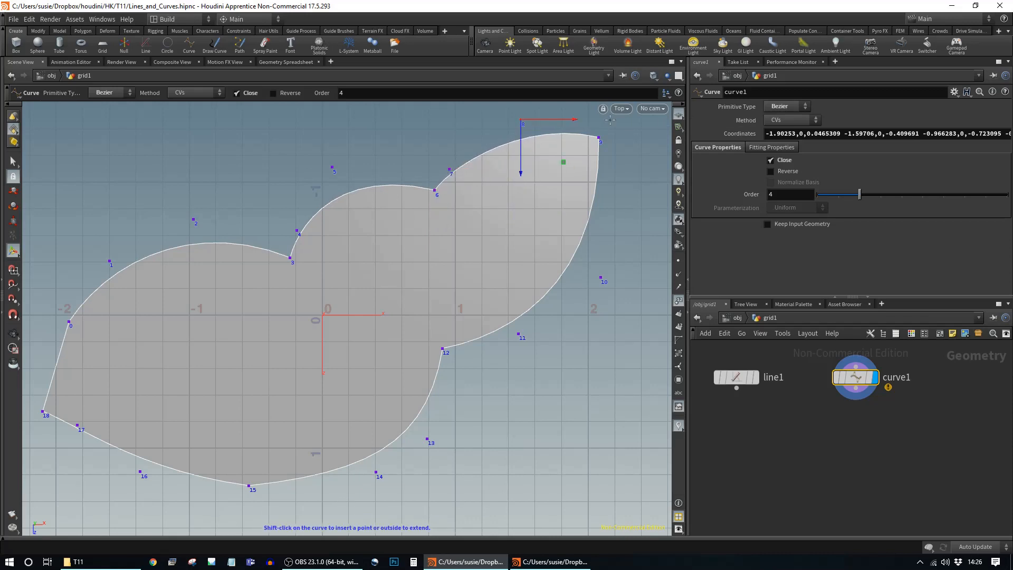
{"action": "left_click_drag", "start_coordinate": [576, 119], "coordinate": [598, 125]}
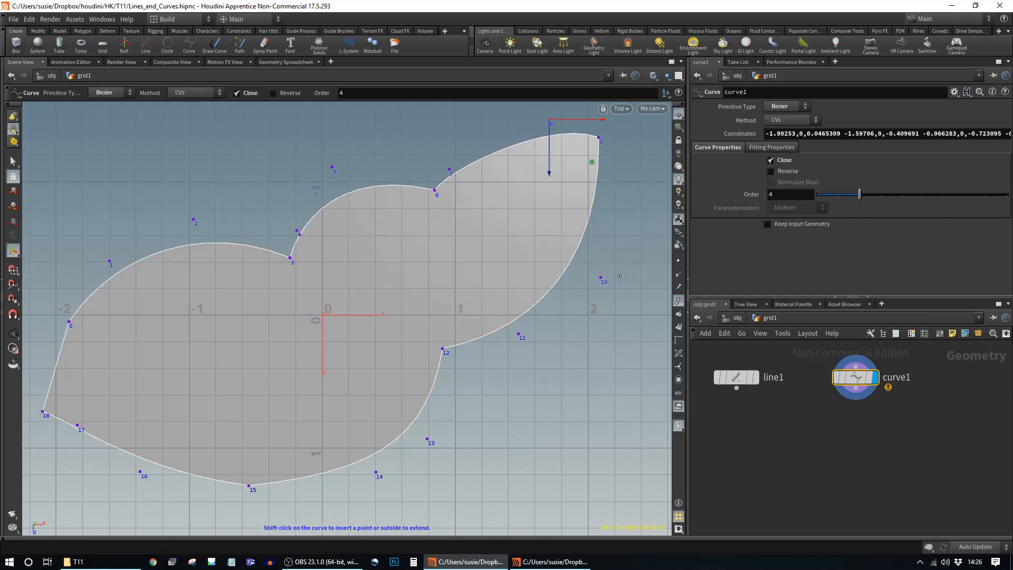
{"action": "left_click", "coordinate": [601, 278]}
{"action": "left_click_drag", "start_coordinate": [601, 279], "coordinate": [662, 209]}
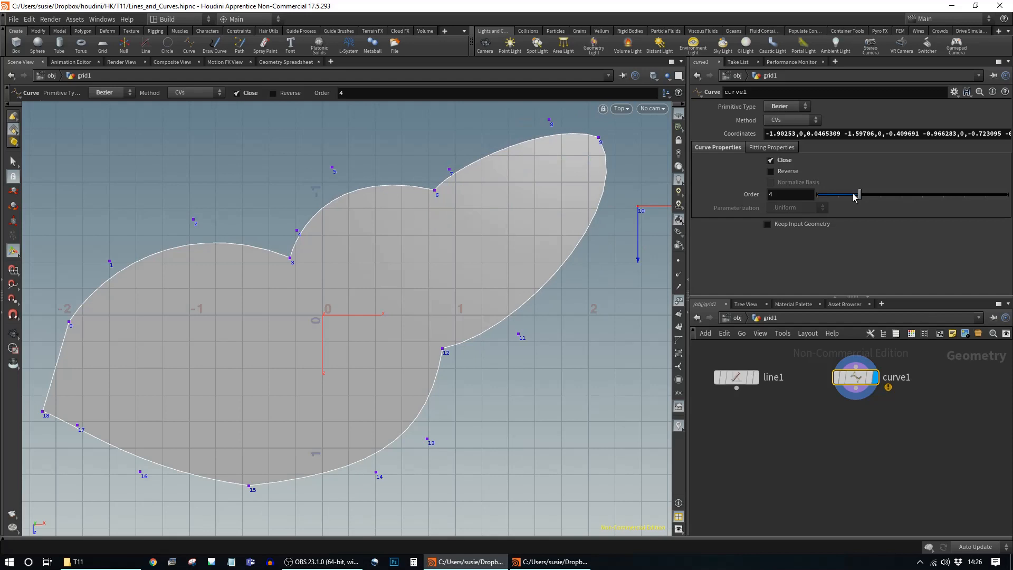
Set the Bezier curve's order to 3 and move point 7 outward to just above point 6
{"action": "left_click_drag", "start_coordinate": [859, 194], "coordinate": [840, 196]}
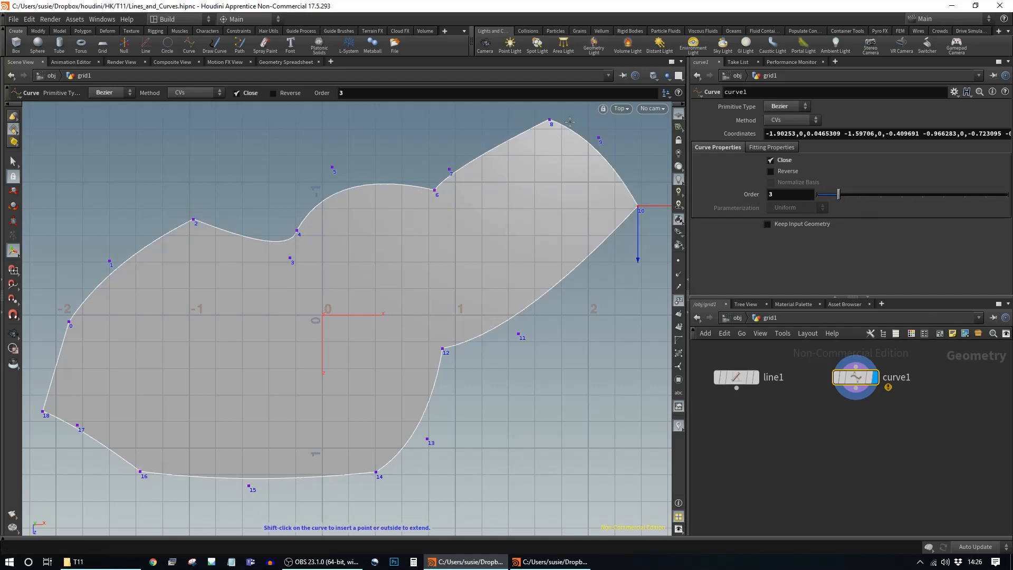
{"action": "left_click", "coordinate": [449, 170]}
{"action": "left_click_drag", "start_coordinate": [449, 169], "coordinate": [440, 139]}
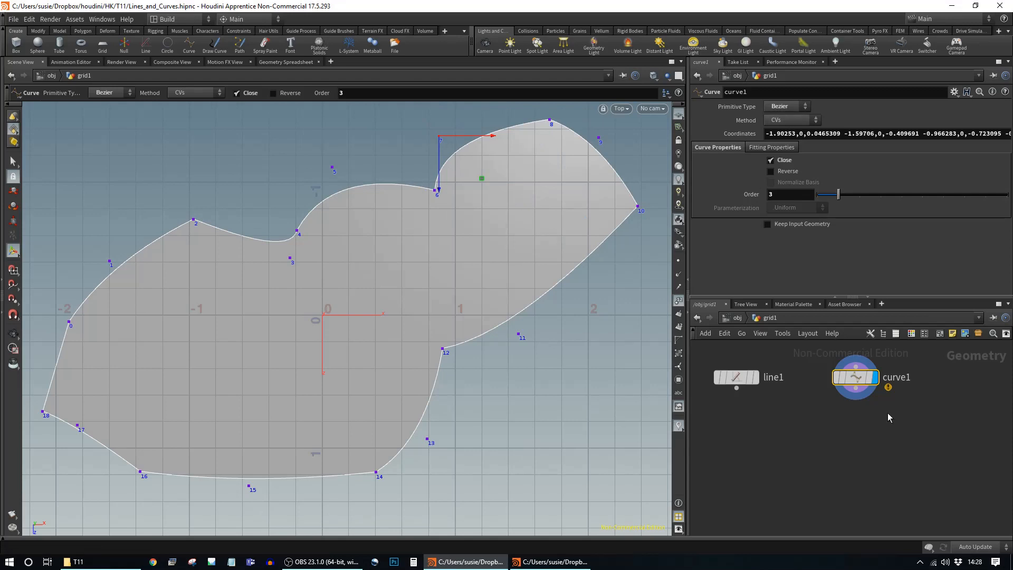
Set the closed Bezier curve's method to Breakpoints and its order to 4
{"action": "left_click", "coordinate": [812, 120]}
{"action": "left_click", "coordinate": [803, 133]}
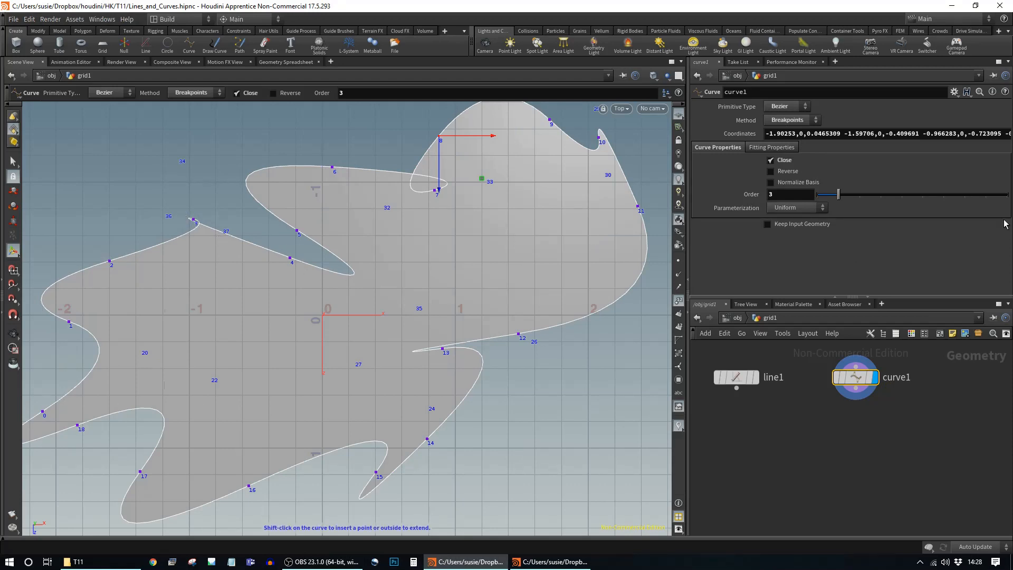
{"action": "left_click_drag", "start_coordinate": [837, 200], "coordinate": [860, 199]}
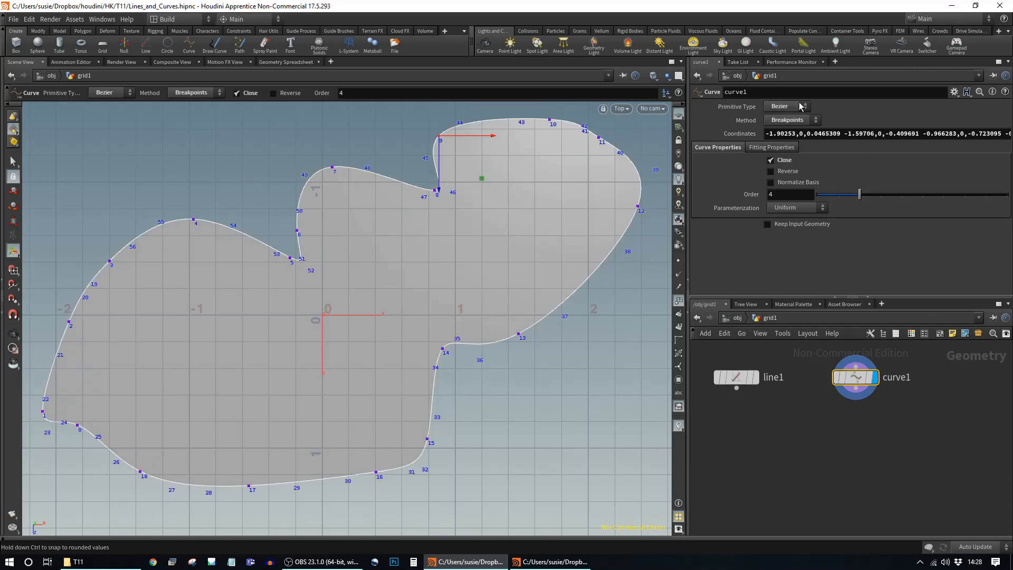
Set the closed curve's primitive type to NURBS and its method to CVs
{"action": "left_click", "coordinate": [800, 107]}
{"action": "left_click", "coordinate": [793, 130]}
{"action": "left_click", "coordinate": [813, 120]}
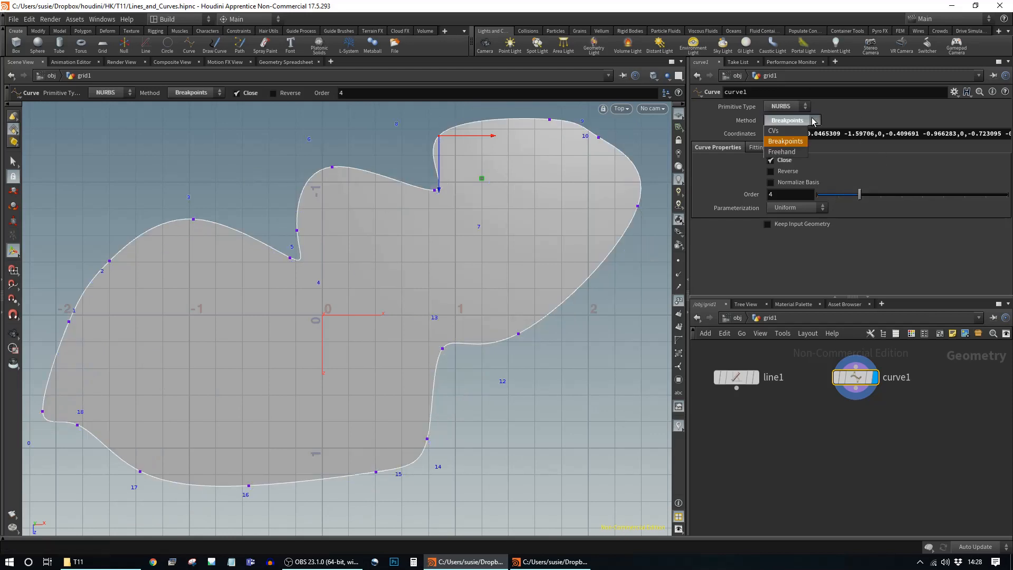
{"action": "left_click", "coordinate": [798, 131]}
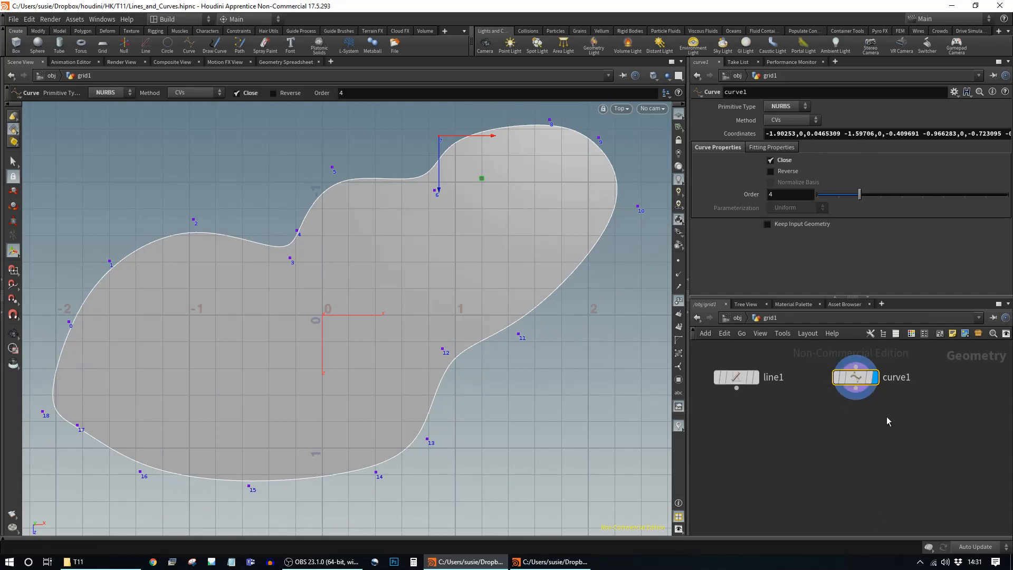
Move the curve node down and add a Sphere node above it, displaying the sphere
{"action": "left_click_drag", "start_coordinate": [856, 376], "coordinate": [858, 444]}
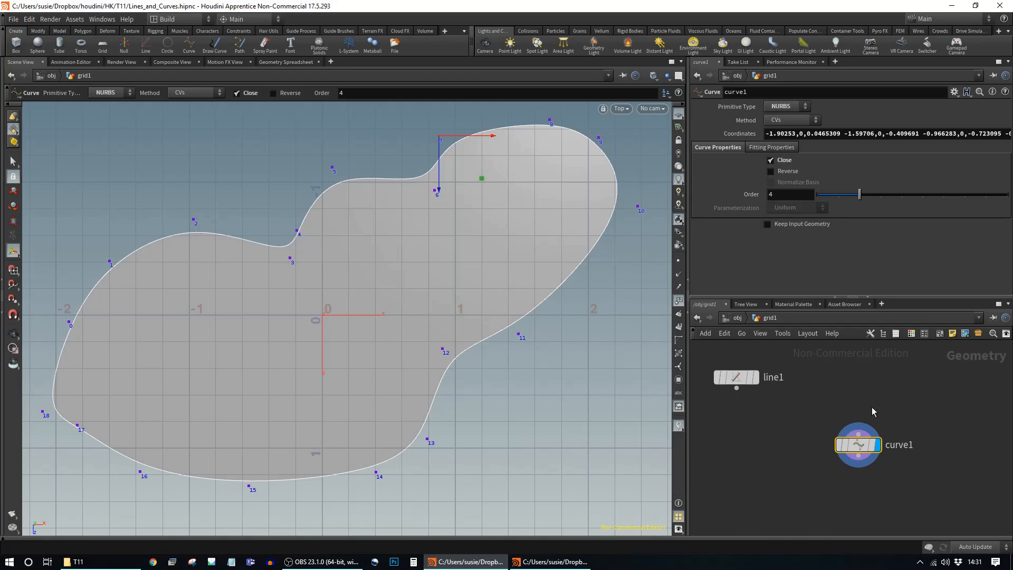
{"action": "key", "text": "Tab"}
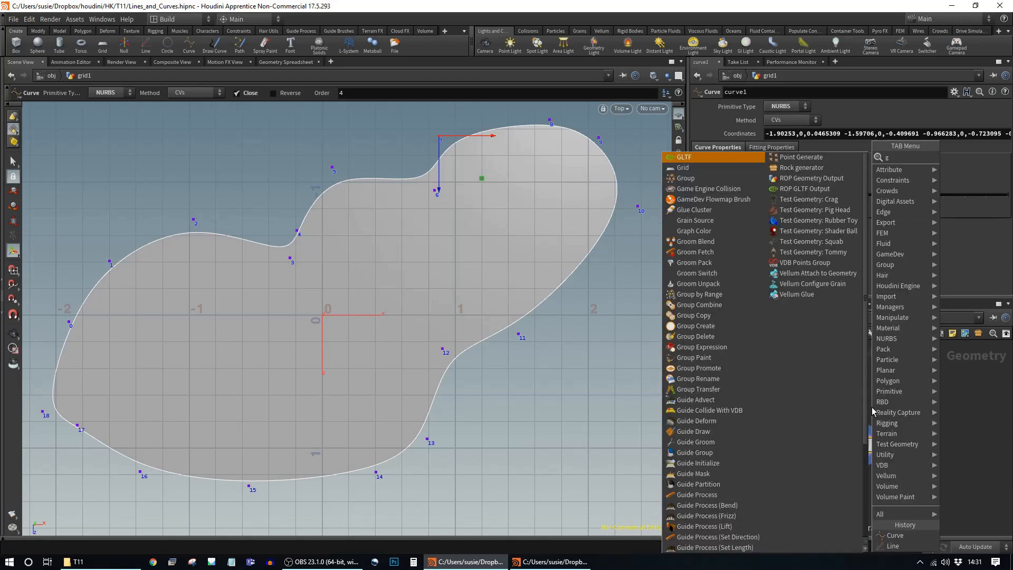
{"action": "type", "text": "sphe"}
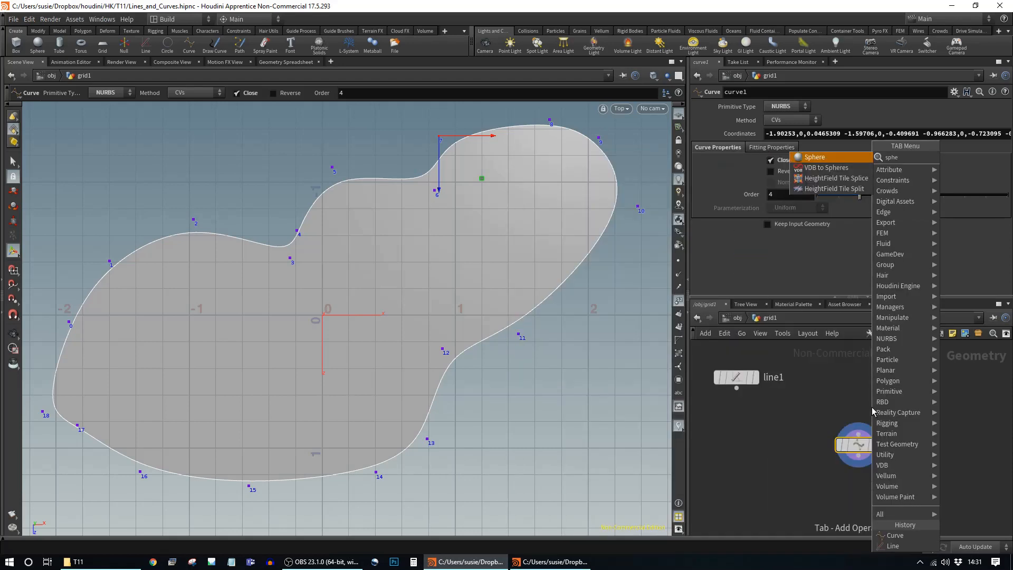
{"action": "key", "text": "Return"}
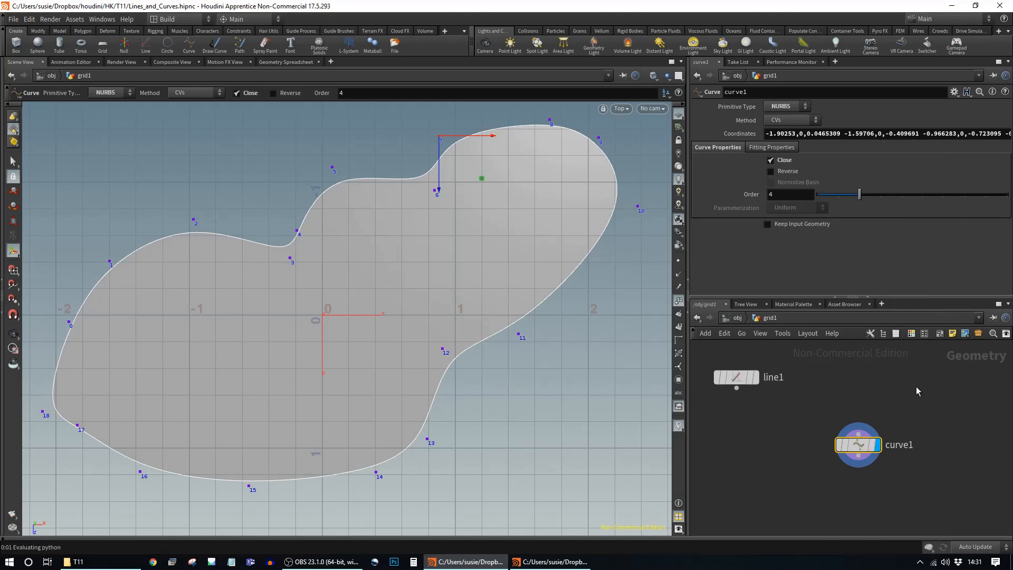
{"action": "left_click", "coordinate": [897, 384]}
{"action": "left_click", "coordinate": [903, 385]}
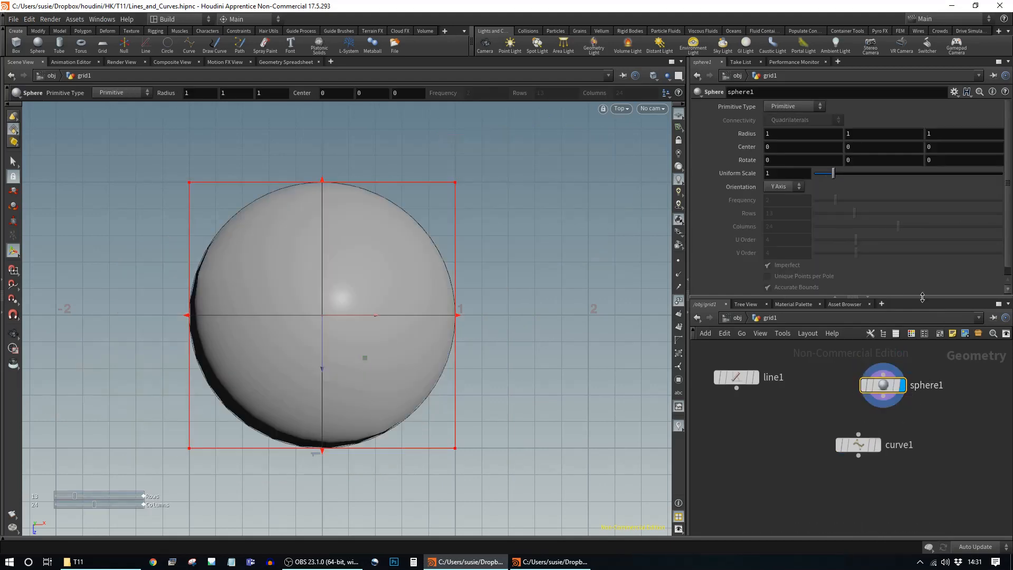
Set the sphere's primitive type to Polygon and show it in perspective
{"action": "left_click", "coordinate": [799, 109]}
{"action": "left_click", "coordinate": [798, 128]}
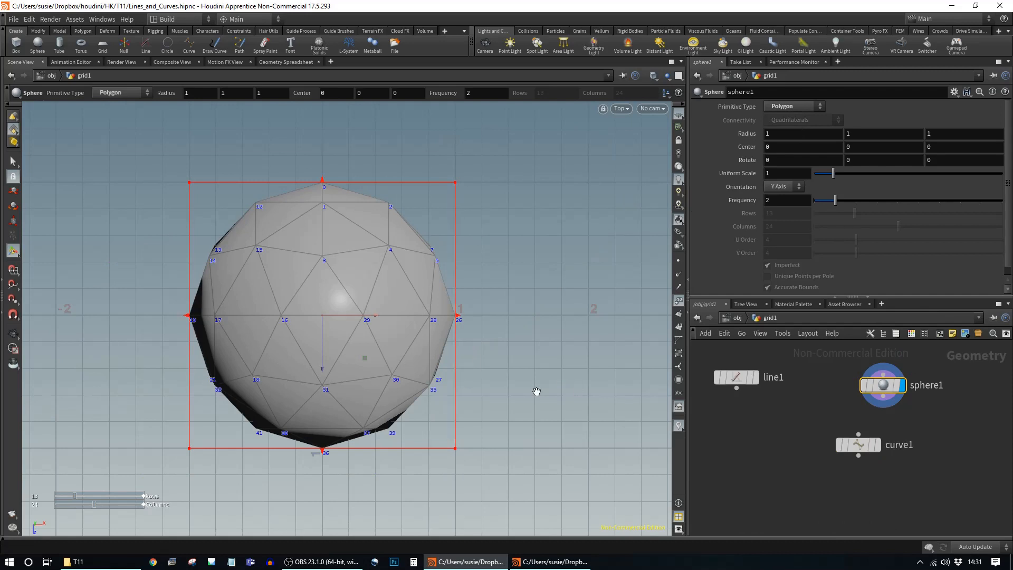
{"action": "key", "text": "Escape"}
{"action": "left_click_drag", "start_coordinate": [519, 389], "coordinate": [543, 339]}
{"action": "middle_click_drag", "start_coordinate": [543, 340], "coordinate": [536, 371], "text": "alt"}
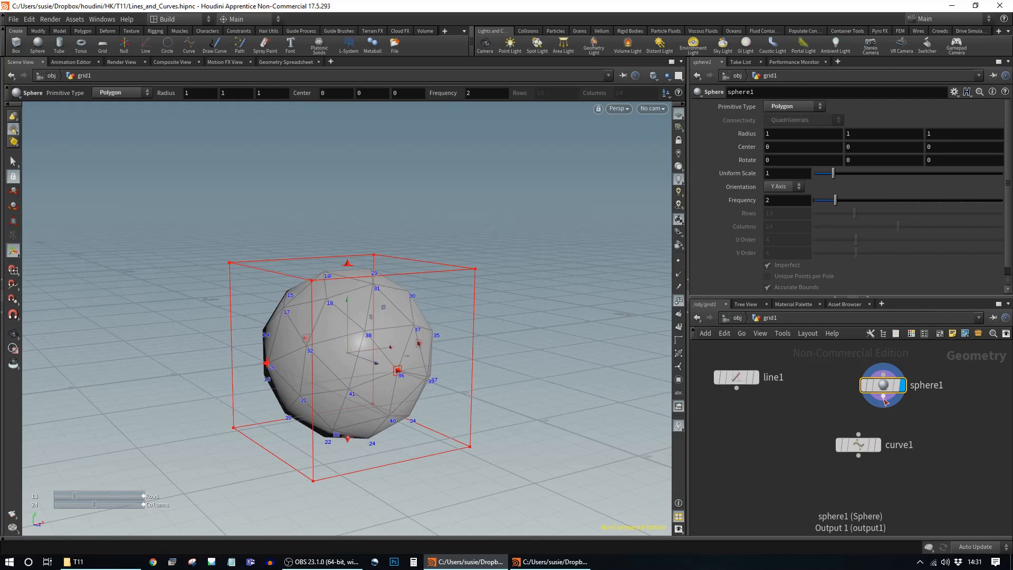
Connect the sphere's output to the curve node's input and enable Keep Input Geometry on the curve
{"action": "left_click_drag", "start_coordinate": [884, 396], "coordinate": [859, 436]}
{"action": "left_click", "coordinate": [864, 450]}
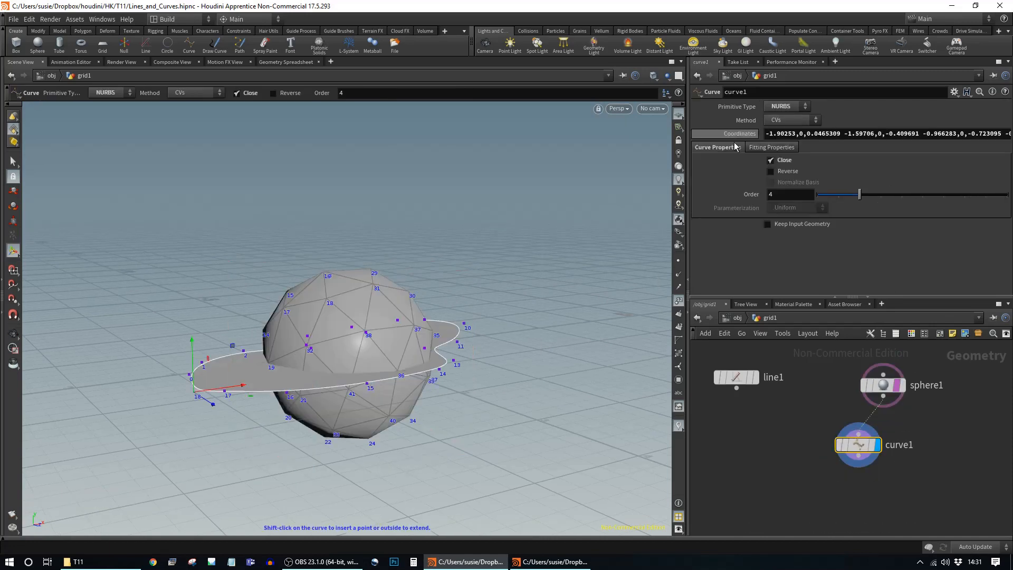
{"action": "left_click", "coordinate": [797, 223]}
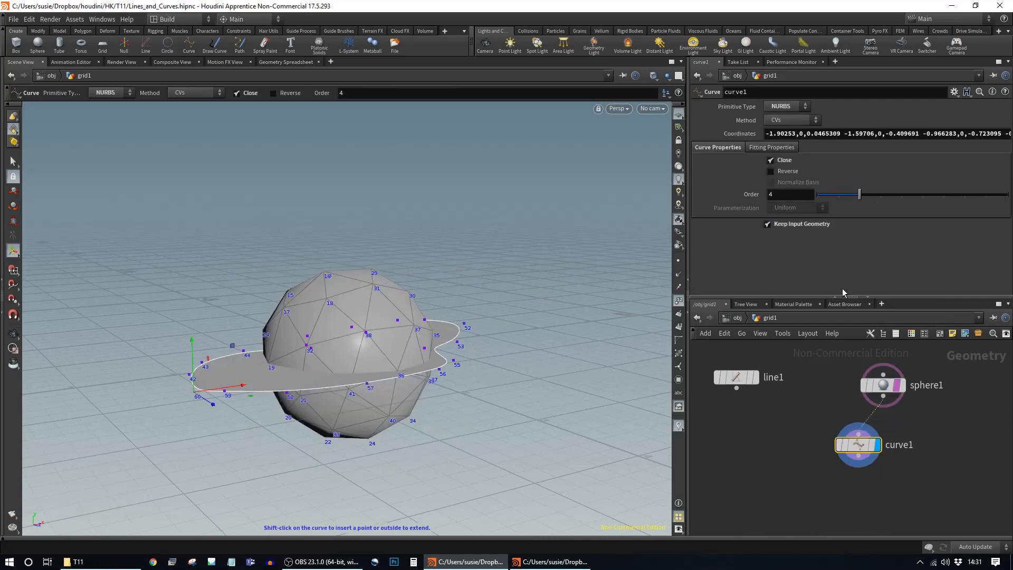
Display the sphere node, switch display back to the curve node, and examine the combined sphere and curve from several angles
{"action": "left_click", "coordinate": [903, 386]}
{"action": "left_click_drag", "start_coordinate": [897, 391], "coordinate": [906, 408]}
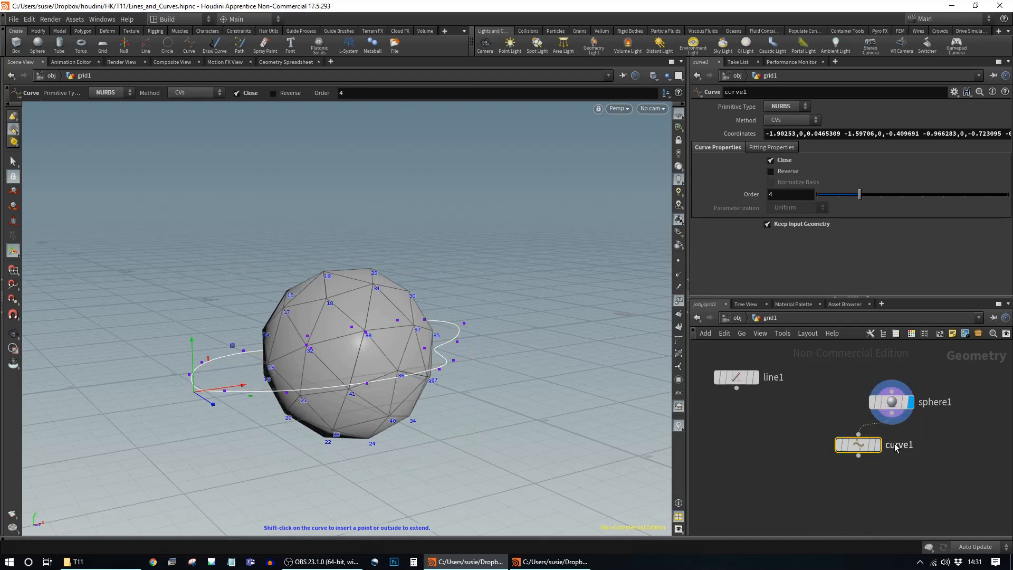
{"action": "left_click", "coordinate": [878, 445]}
{"action": "left_click_drag", "start_coordinate": [437, 288], "coordinate": [404, 357], "text": "alt"}
{"action": "right_click_drag", "start_coordinate": [404, 357], "coordinate": [529, 369], "text": "alt"}
{"action": "left_click_drag", "start_coordinate": [529, 369], "coordinate": [314, 267], "text": "alt"}
{"action": "middle_click_drag", "start_coordinate": [314, 267], "coordinate": [434, 254], "text": "alt"}
{"action": "left_click_drag", "start_coordinate": [434, 254], "coordinate": [475, 311], "text": "alt"}
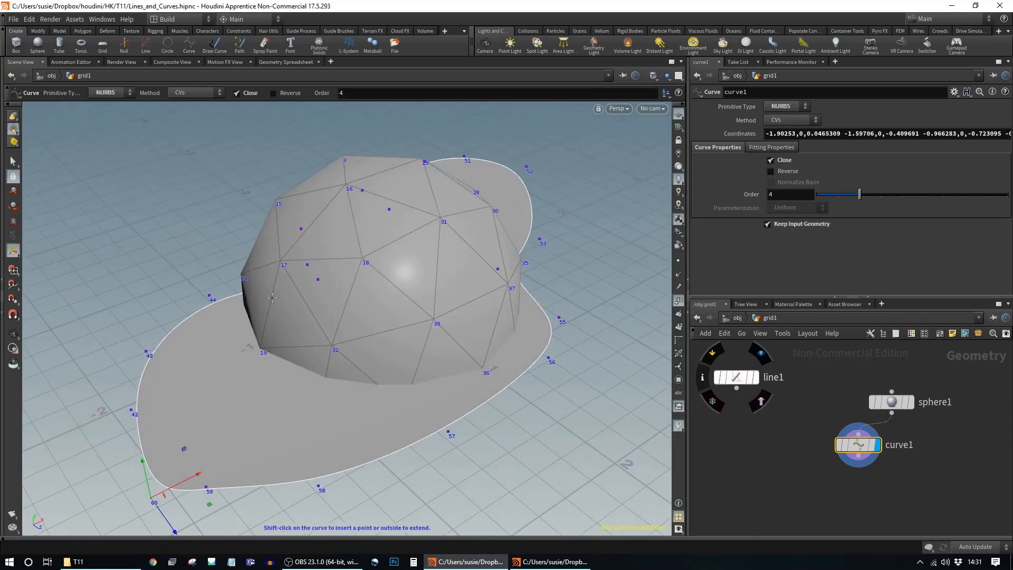
{"action": "left_click_drag", "start_coordinate": [345, 311], "coordinate": [375, 265], "text": "alt"}
{"action": "left_click_drag", "start_coordinate": [478, 233], "coordinate": [369, 350], "text": "alt"}
{"action": "middle_click_drag", "start_coordinate": [394, 208], "coordinate": [391, 312], "text": "alt"}
{"action": "mouse_move", "coordinate": [865, 452]}
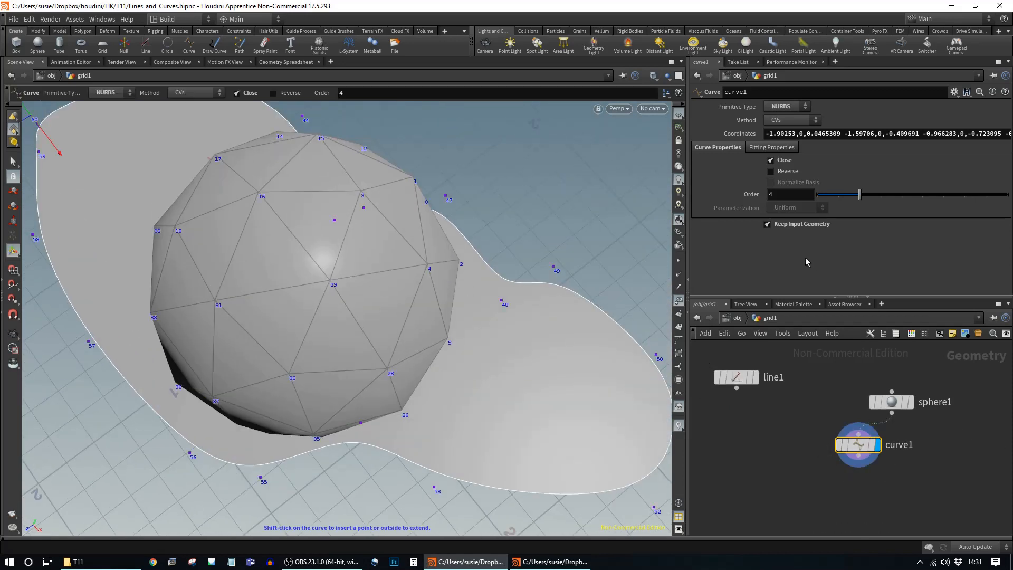
Turn Keep Input Geometry off to examine the curve alone, and turn it back on
{"action": "left_click", "coordinate": [801, 226]}
{"action": "right_click_drag", "start_coordinate": [339, 306], "coordinate": [442, 274], "text": "alt"}
{"action": "left_click_drag", "start_coordinate": [441, 274], "coordinate": [358, 252], "text": "alt"}
{"action": "left_click_drag", "start_coordinate": [178, 242], "coordinate": [422, 259], "text": "alt"}
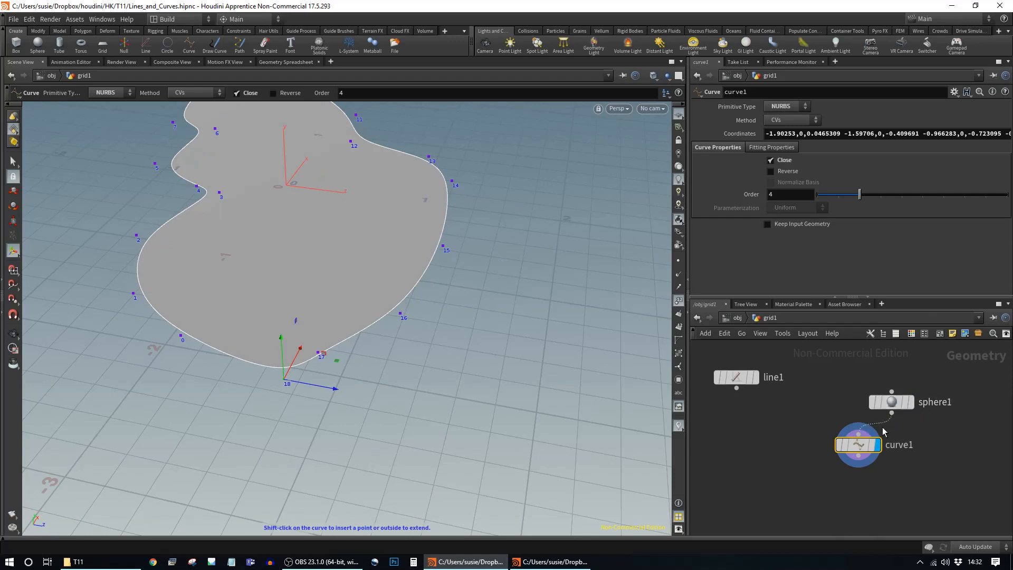
{"action": "left_click", "coordinate": [767, 223]}
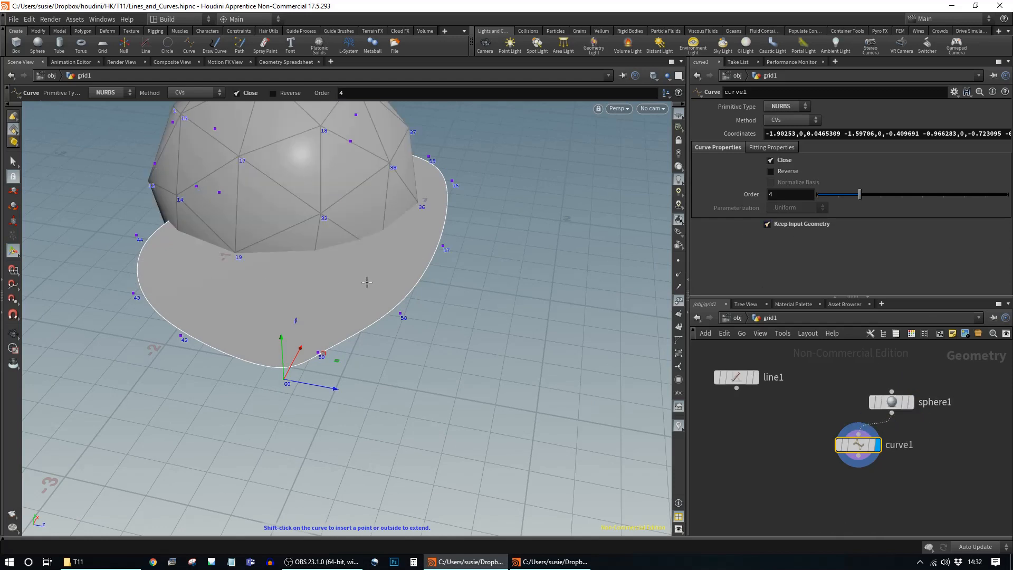
Check the sphere's point numbers and replace the curve's first coordinate with the point reference p19
{"action": "mouse_move", "coordinate": [914, 407]}
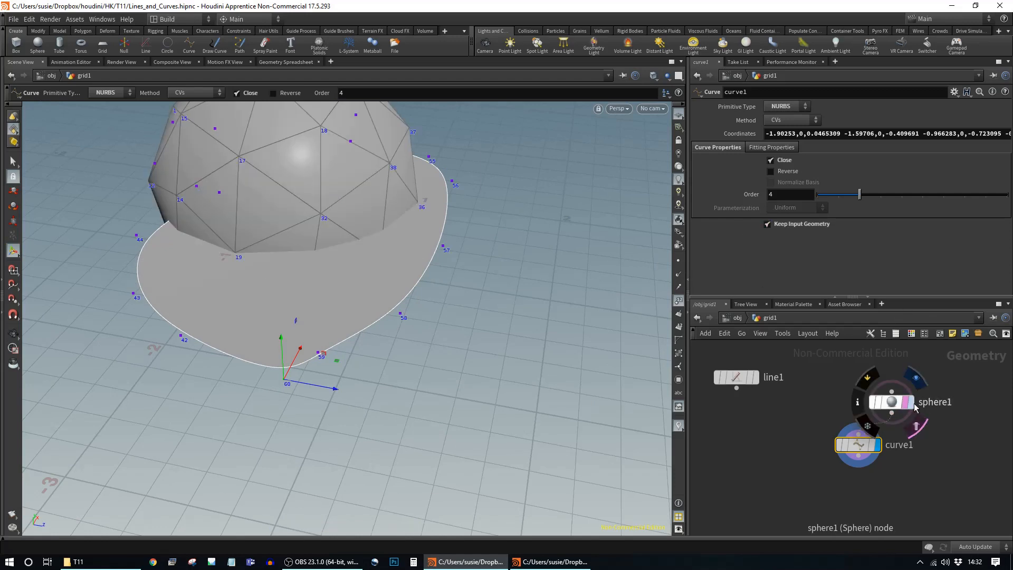
{"action": "left_click", "coordinate": [912, 403]}
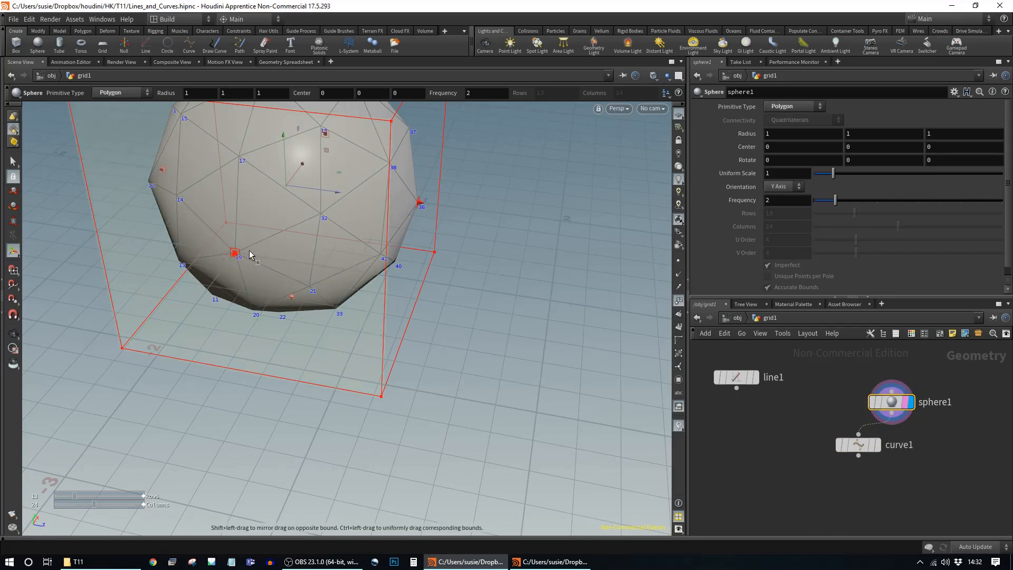
{"action": "left_click", "coordinate": [877, 447]}
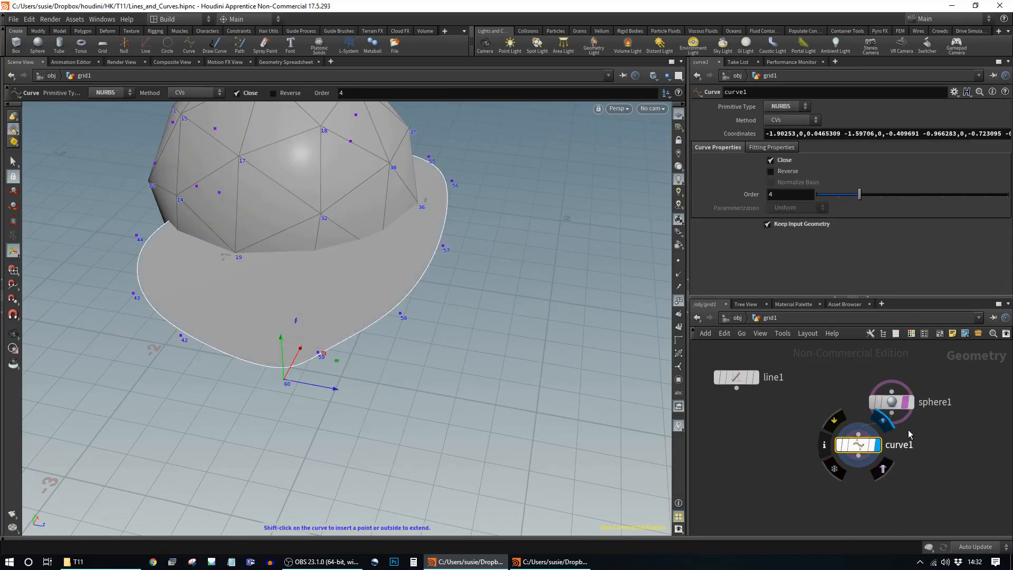
{"action": "double_click", "coordinate": [840, 133]}
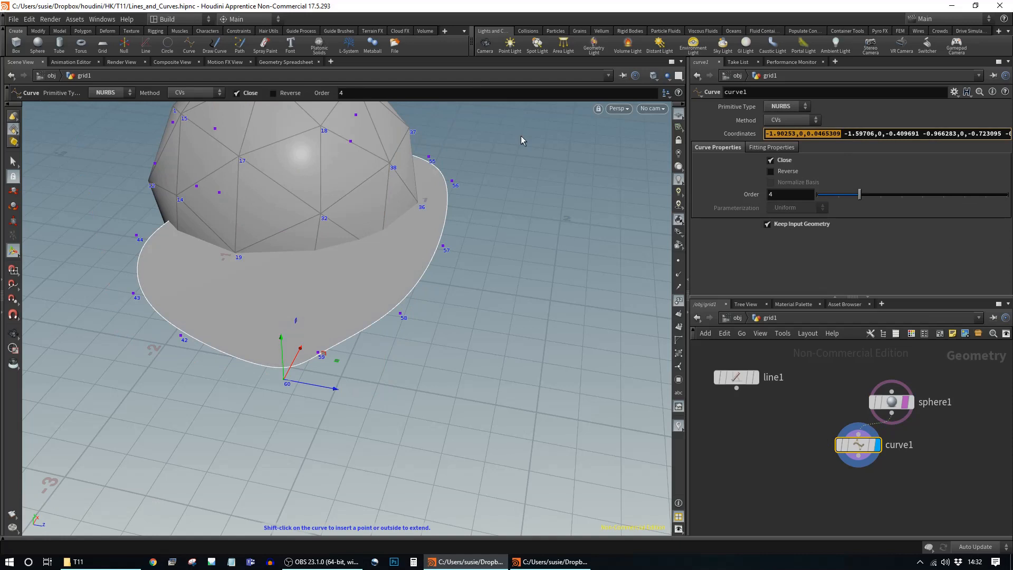
{"action": "type", "text": "p19"}
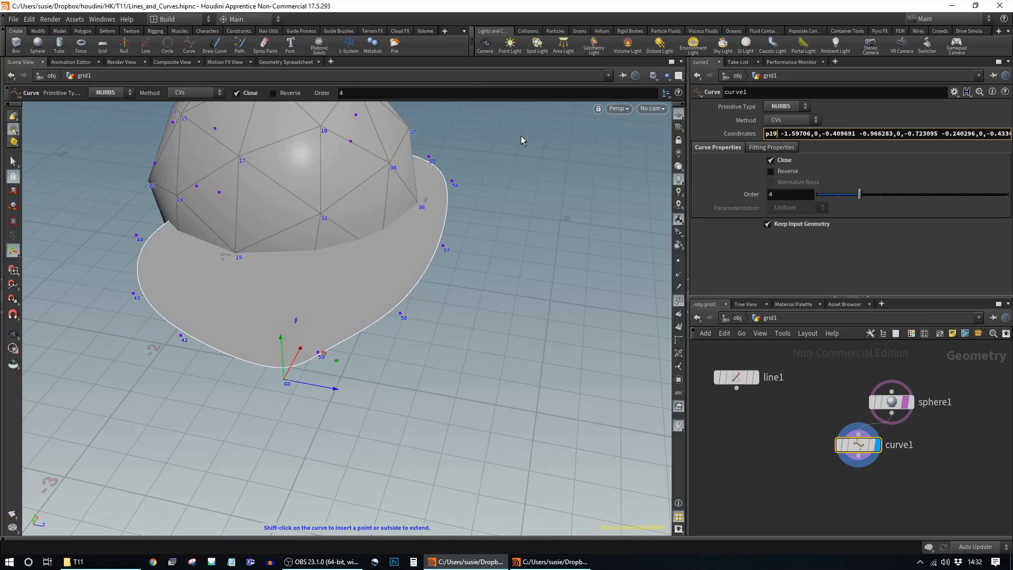
{"action": "key", "text": "Return"}
{"action": "key", "text": "Escape"}
{"action": "left_click_drag", "start_coordinate": [306, 308], "coordinate": [318, 344]}
{"action": "key", "text": "Return"}
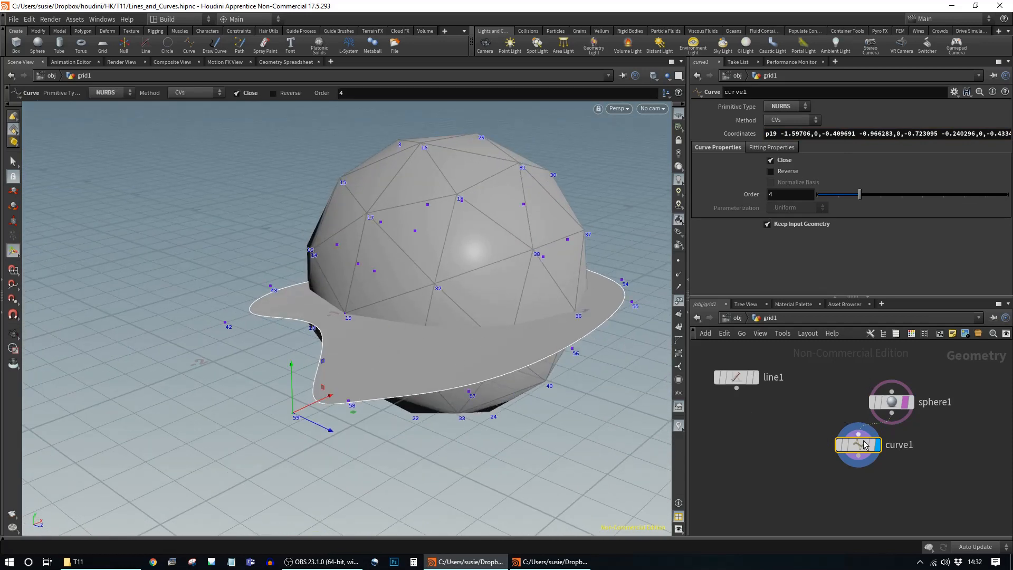
Delete the sphere node from the network
{"action": "mouse_move", "coordinate": [897, 401]}
{"action": "left_click_drag", "start_coordinate": [897, 401], "coordinate": [873, 384]}
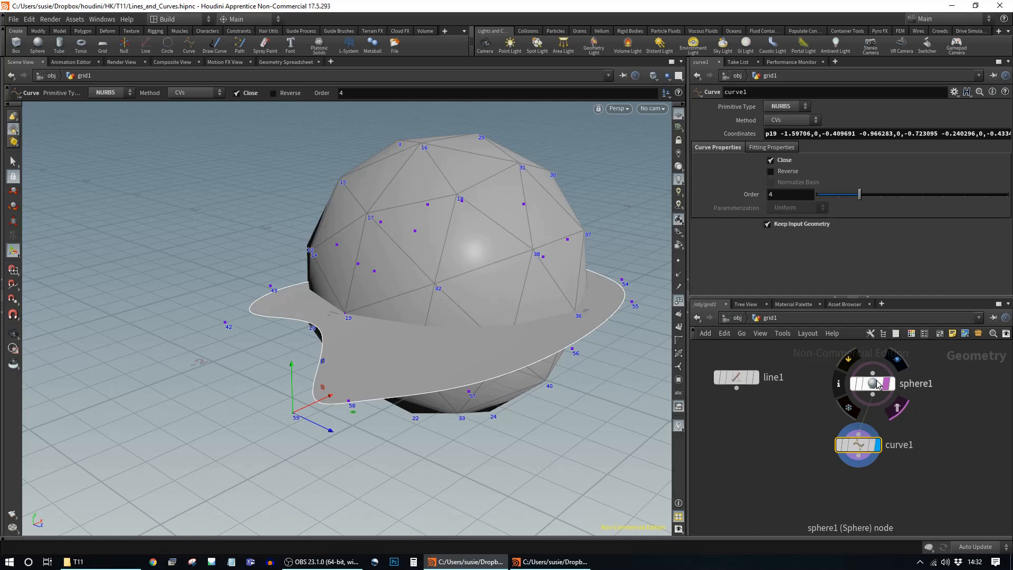
{"action": "left_click_drag", "start_coordinate": [873, 385], "coordinate": [862, 387]}
{"action": "left_click", "coordinate": [861, 387]}
{"action": "key", "text": "Delete"}
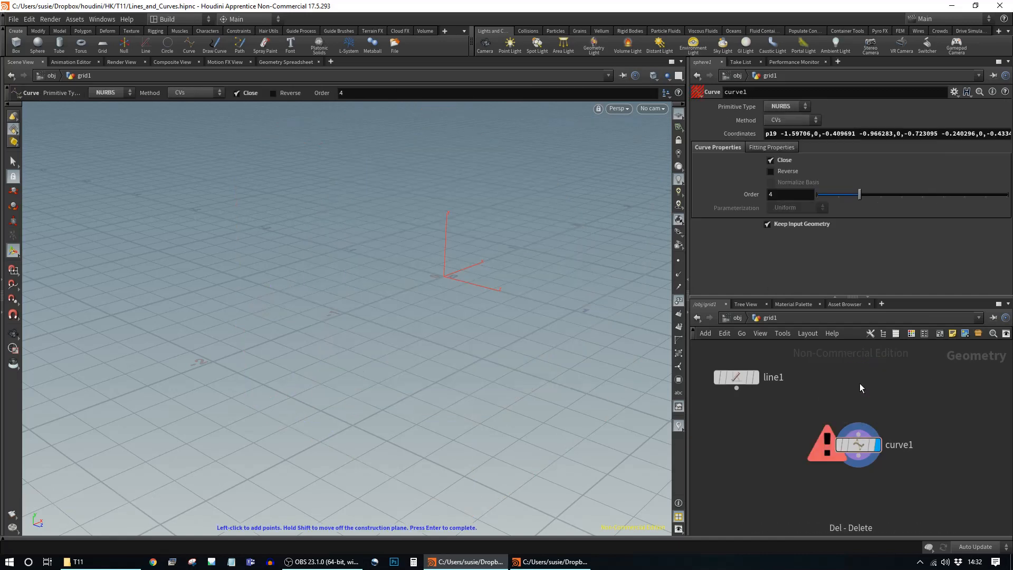
Move the curve node up slightly and set its method to Freehand, keeping the NURBS primitive type
{"action": "left_click_drag", "start_coordinate": [857, 446], "coordinate": [848, 426]}
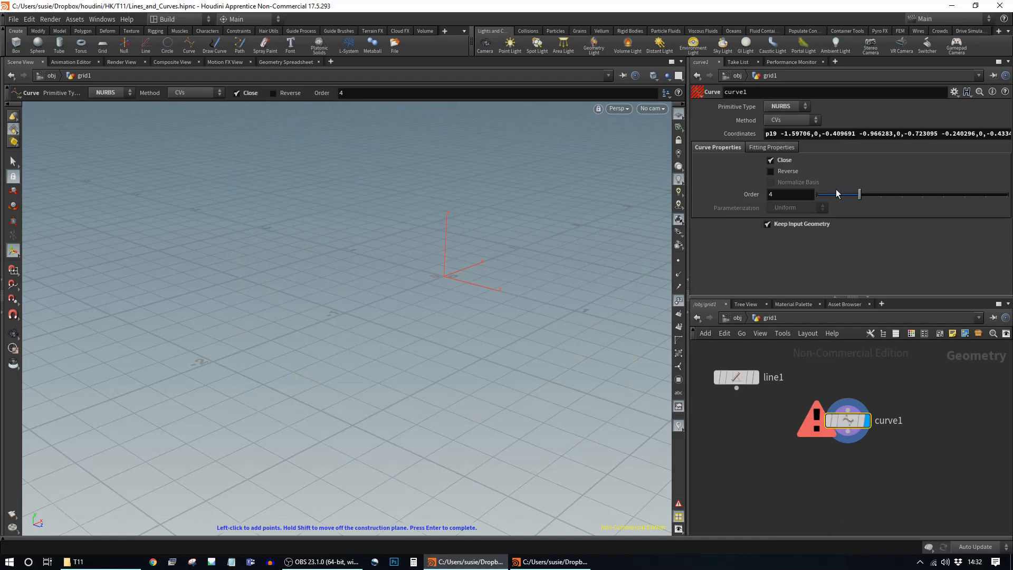
{"action": "left_click", "coordinate": [797, 107]}
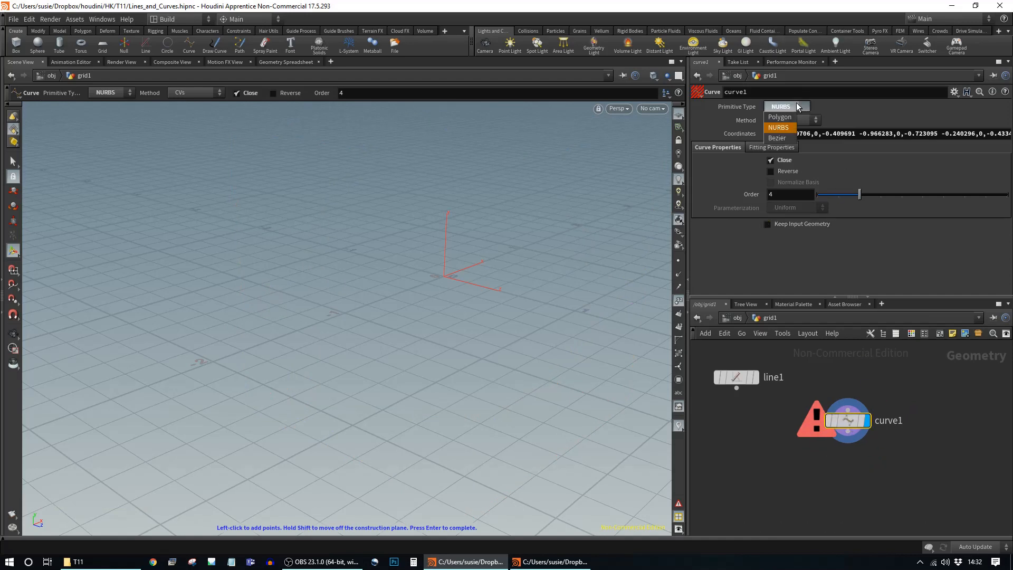
{"action": "left_click", "coordinate": [798, 107]}
{"action": "left_click", "coordinate": [806, 120]}
{"action": "left_click", "coordinate": [781, 152]}
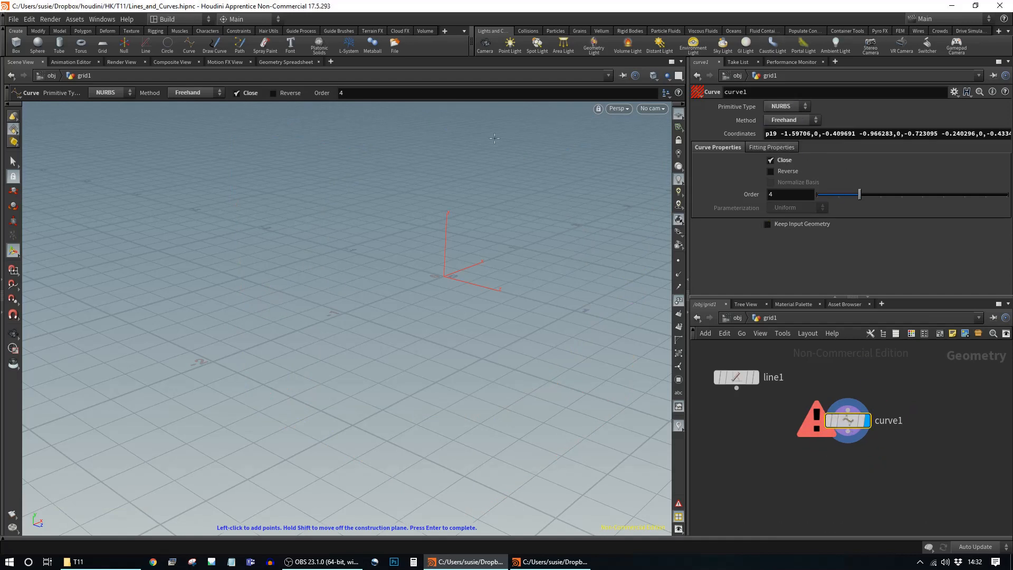
Draw a closed freehand curve with two rounded lobes around the origin and inspect its shape
{"action": "left_click_drag", "start_coordinate": [453, 310], "coordinate": [373, 323], "text": "alt"}
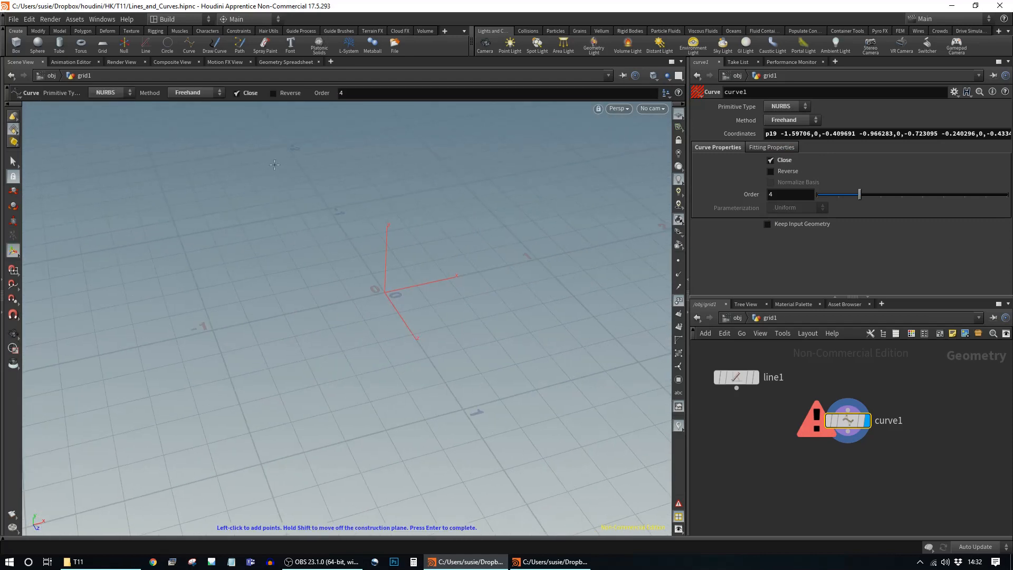
{"action": "mouse_move", "coordinate": [199, 177]}
{"action": "left_mouse_down"}
{"action": "mouse_move", "coordinate": [102, 253]}
{"action": "mouse_move", "coordinate": [157, 315]}
{"action": "mouse_move", "coordinate": [358, 234]}
{"action": "mouse_move", "coordinate": [448, 273]}
{"action": "mouse_move", "coordinate": [298, 398]}
{"action": "mouse_move", "coordinate": [370, 496]}
{"action": "mouse_move", "coordinate": [598, 284]}
{"action": "mouse_move", "coordinate": [589, 167]}
{"action": "left_mouse_up"}
{"action": "left_click_drag", "start_coordinate": [522, 316], "coordinate": [380, 302], "text": "alt"}
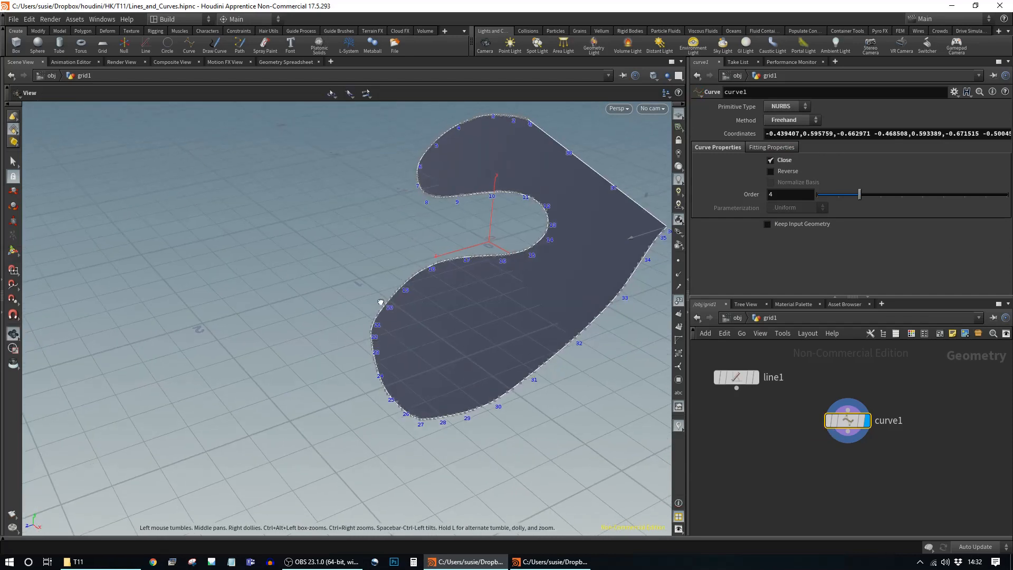
{"action": "mouse_move", "coordinate": [530, 290]}
{"action": "left_mouse_down", "text": "alt"}
{"action": "mouse_move", "coordinate": [482, 258]}
{"action": "mouse_move", "coordinate": [660, 255]}
{"action": "mouse_move", "coordinate": [581, 326]}
{"action": "left_mouse_up", "text": "alt"}
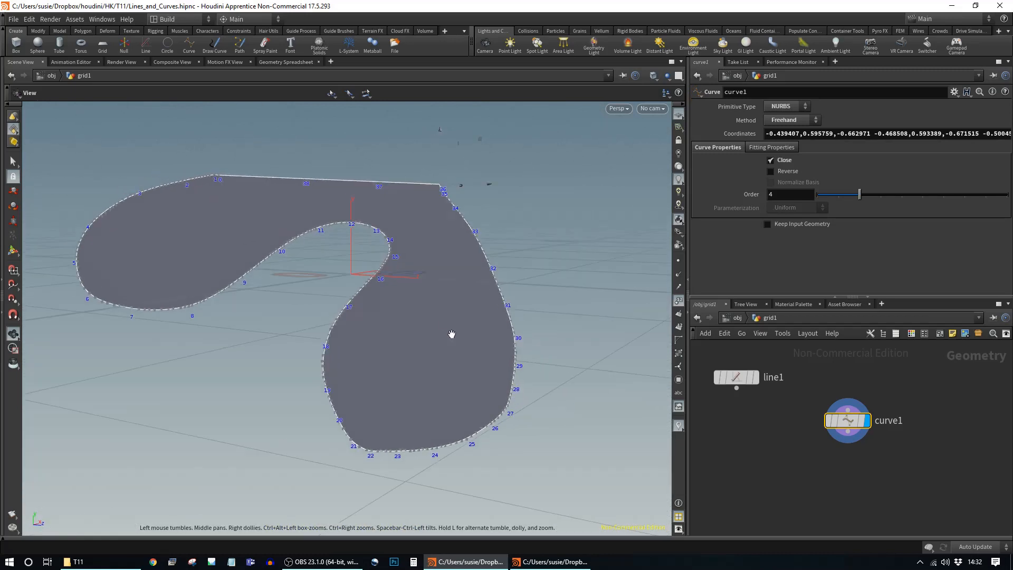
{"action": "left_click_drag", "start_coordinate": [423, 329], "coordinate": [470, 348], "text": "alt"}
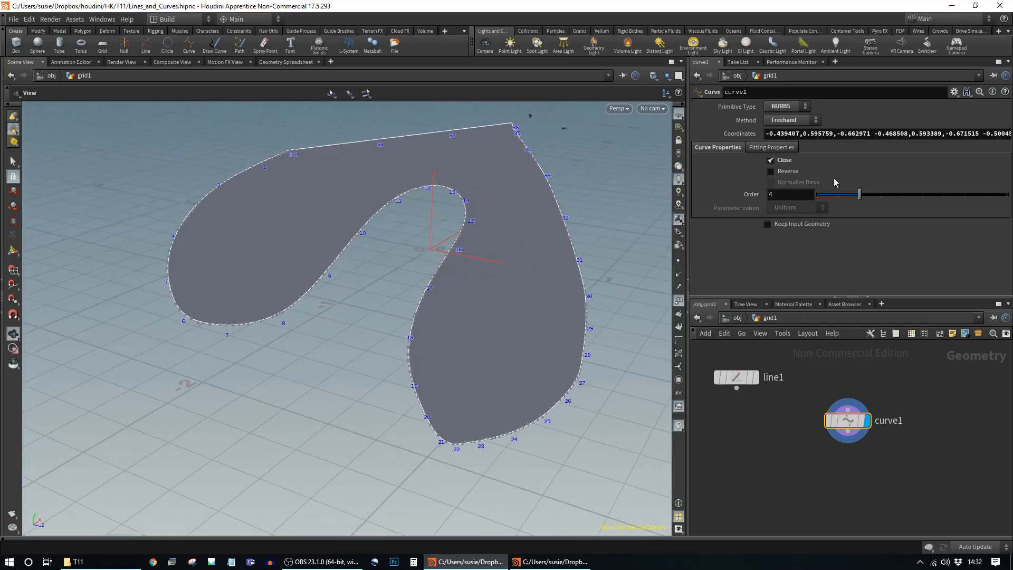
Set the freehand curve's fitting tolerance to 0.11 and place its node beside the line node
{"action": "left_click", "coordinate": [777, 147]}
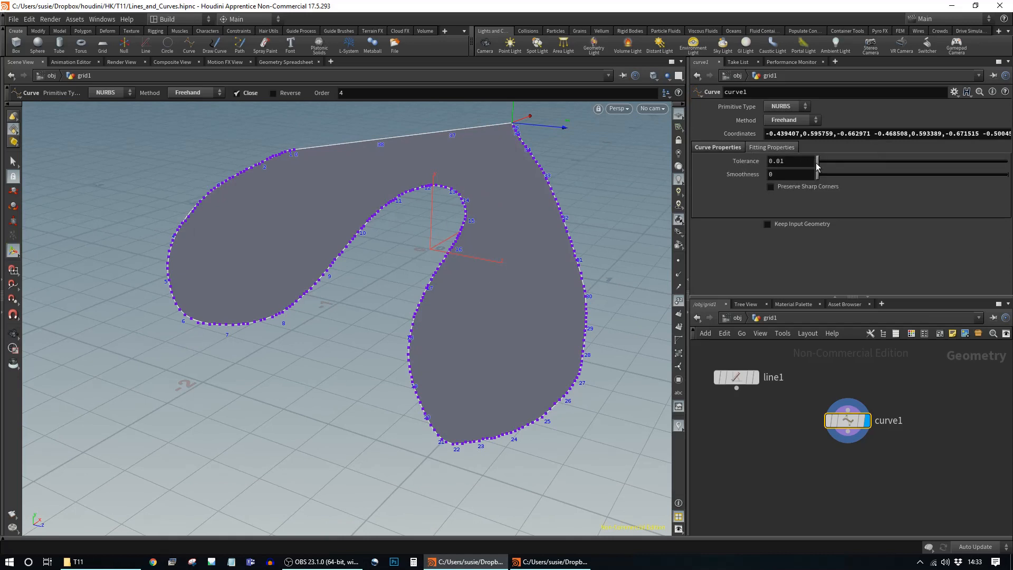
{"action": "mouse_move", "coordinate": [819, 167]}
{"action": "left_mouse_down"}
{"action": "mouse_move", "coordinate": [831, 165]}
{"action": "mouse_move", "coordinate": [817, 166]}
{"action": "mouse_move", "coordinate": [826, 177]}
{"action": "mouse_move", "coordinate": [975, 176]}
{"action": "mouse_move", "coordinate": [812, 180]}
{"action": "mouse_move", "coordinate": [950, 175]}
{"action": "mouse_move", "coordinate": [816, 174]}
{"action": "left_mouse_up"}
{"action": "left_click_drag", "start_coordinate": [848, 426], "coordinate": [843, 383]}
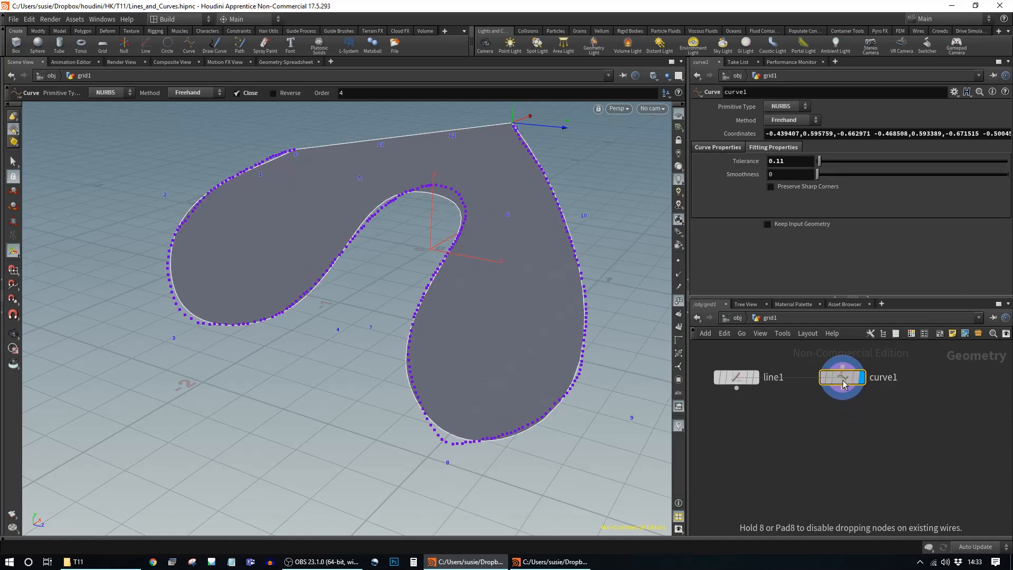
Set the freehand curve's primitive type to Polygon
{"action": "left_click", "coordinate": [718, 148]}
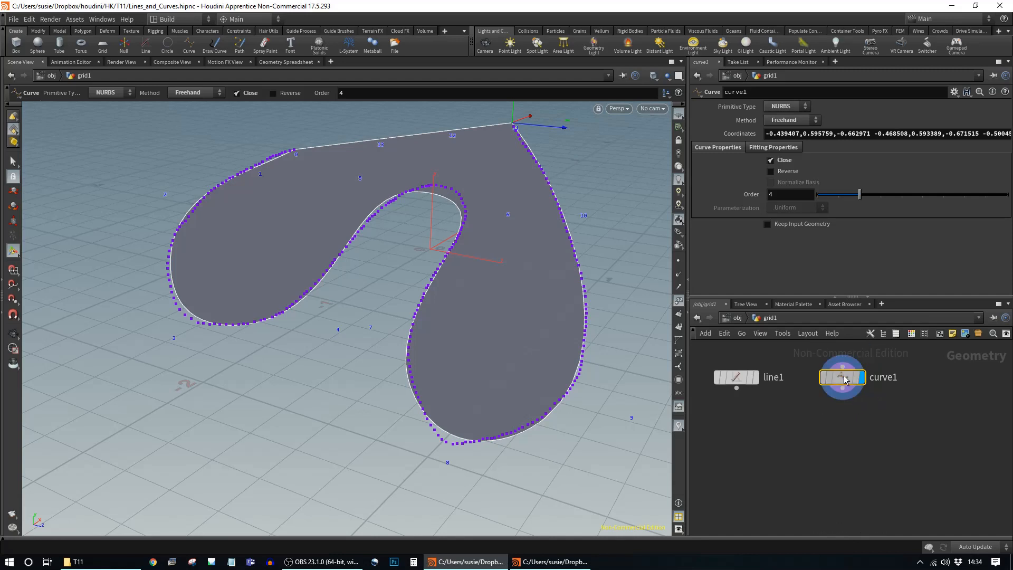
{"action": "left_click_drag", "start_coordinate": [844, 379], "coordinate": [864, 379]}
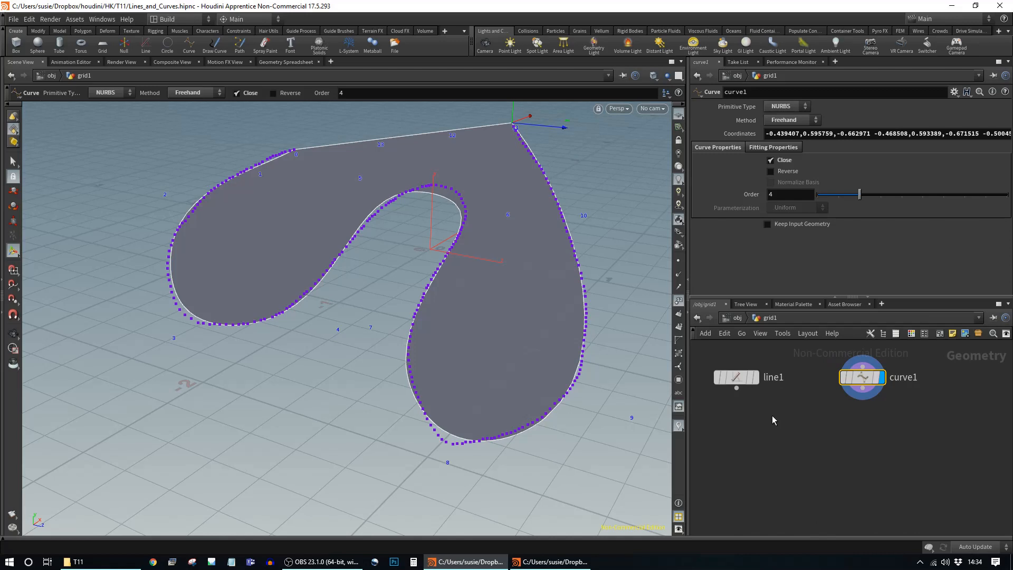
{"action": "mouse_move", "coordinate": [863, 411]}
{"action": "mouse_move", "coordinate": [866, 379]}
{"action": "left_click_drag", "start_coordinate": [867, 379], "coordinate": [848, 379]}
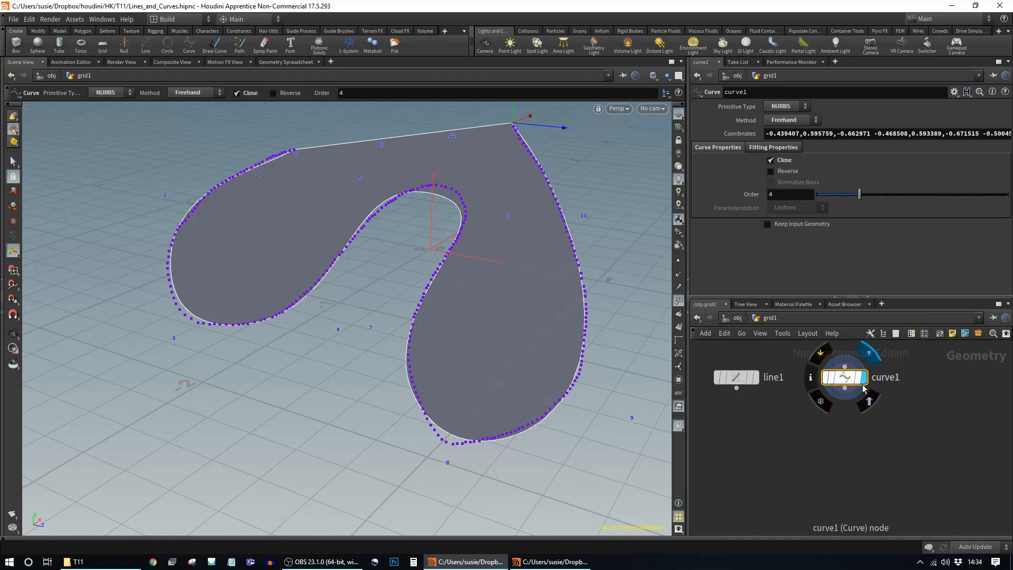
{"action": "left_click", "coordinate": [806, 109]}
{"action": "left_click", "coordinate": [783, 107]}
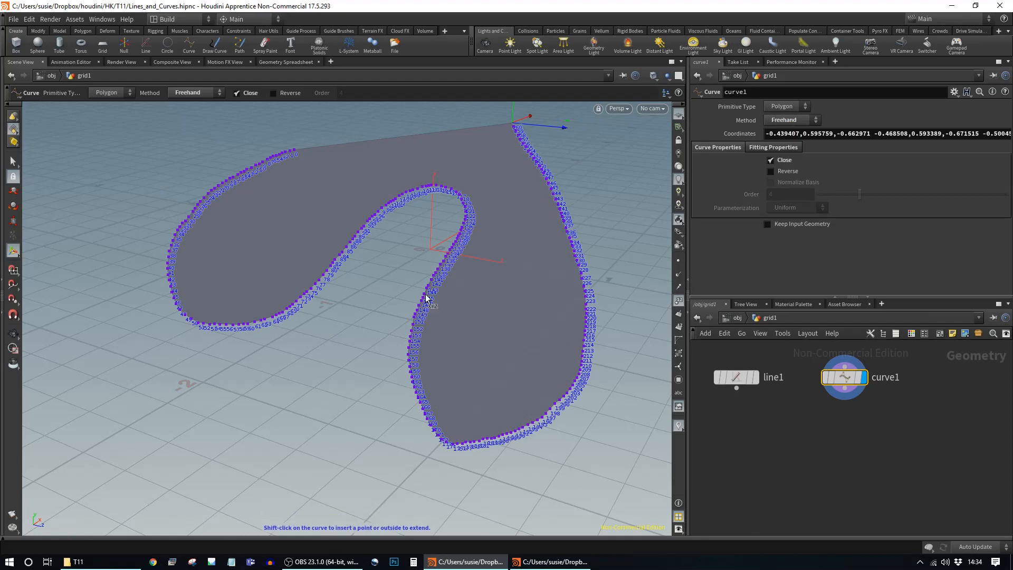
Set the freehand curve's primitive type to NURBS
{"action": "left_click", "coordinate": [786, 107]}
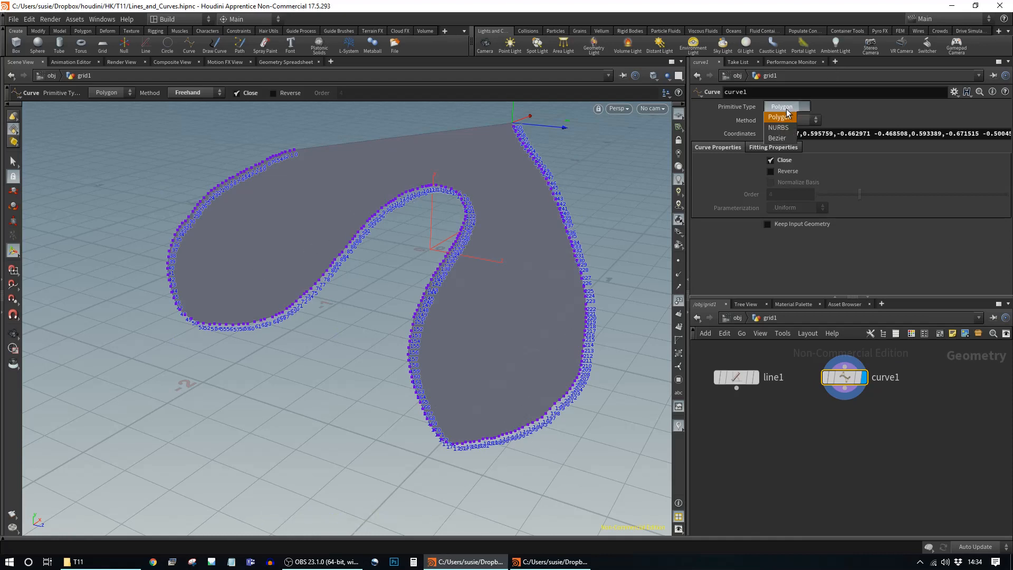
{"action": "left_click", "coordinate": [787, 129]}
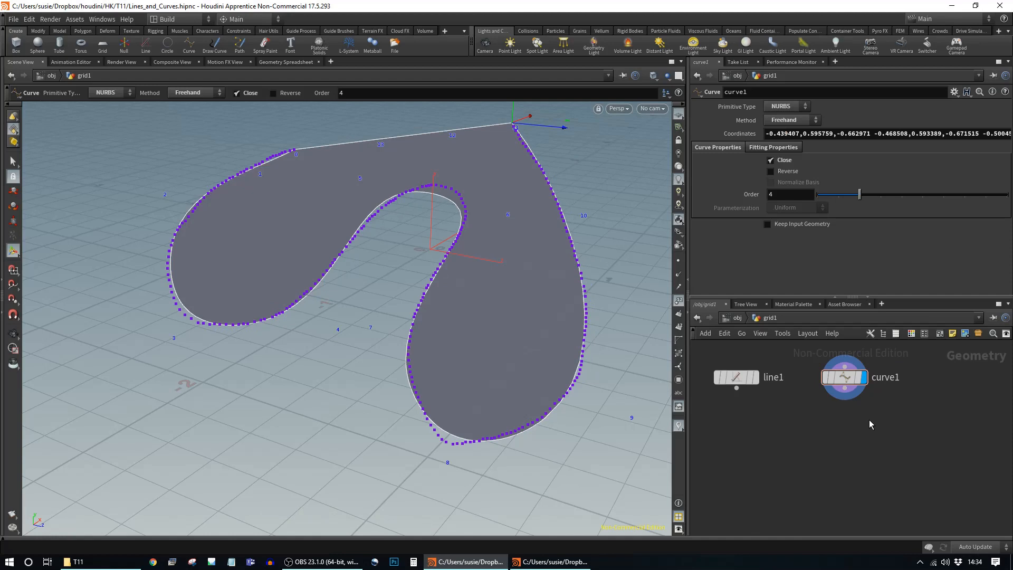
Append a Convert node below the NURBS curve and compare its polygon output with the original curve
{"action": "key", "text": "Tab"}
{"action": "type", "text": "convert"}
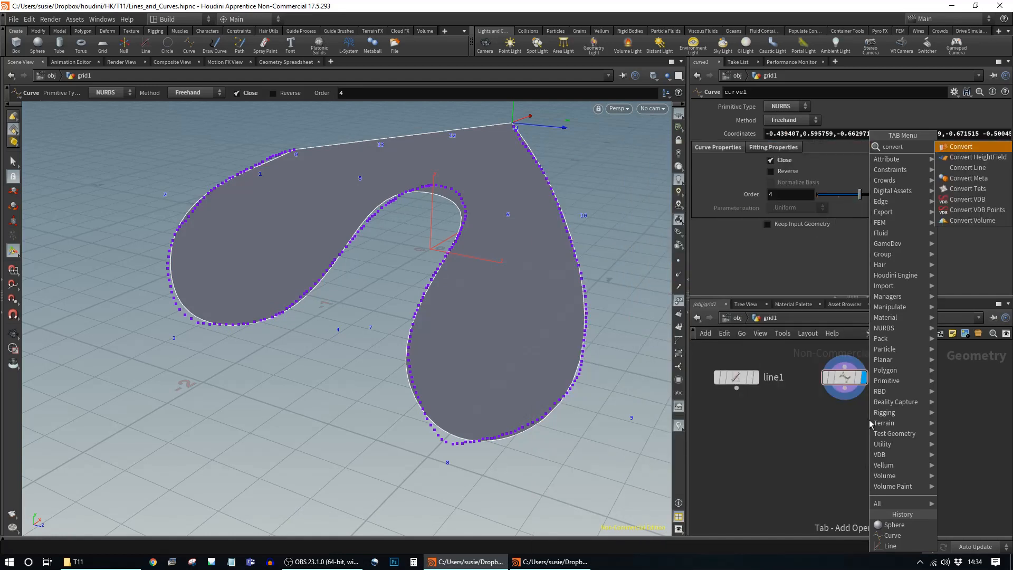
{"action": "key", "text": "Return"}
{"action": "left_click", "coordinate": [846, 430]}
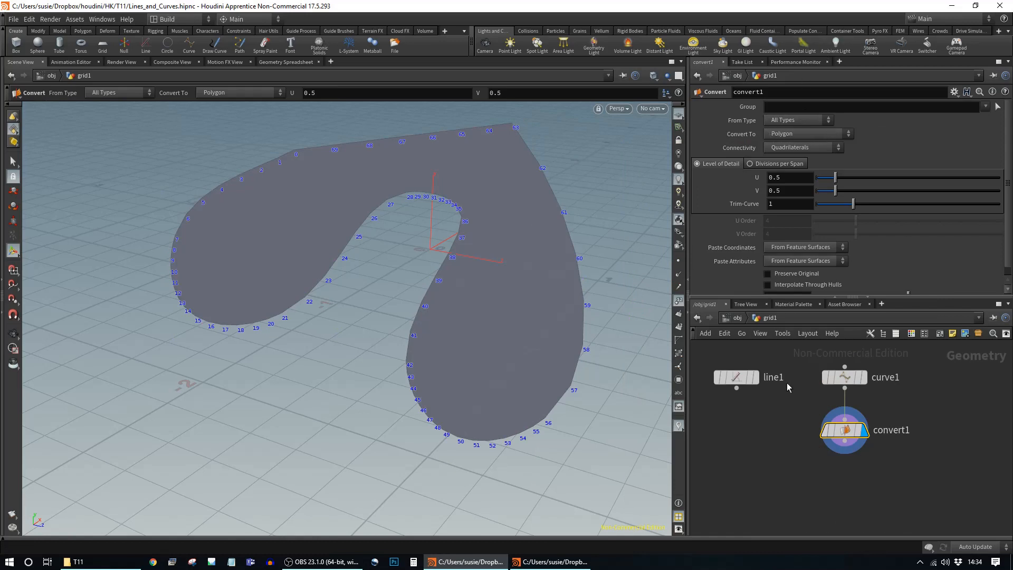
{"action": "left_click", "coordinate": [863, 377]}
{"action": "left_click", "coordinate": [865, 434]}
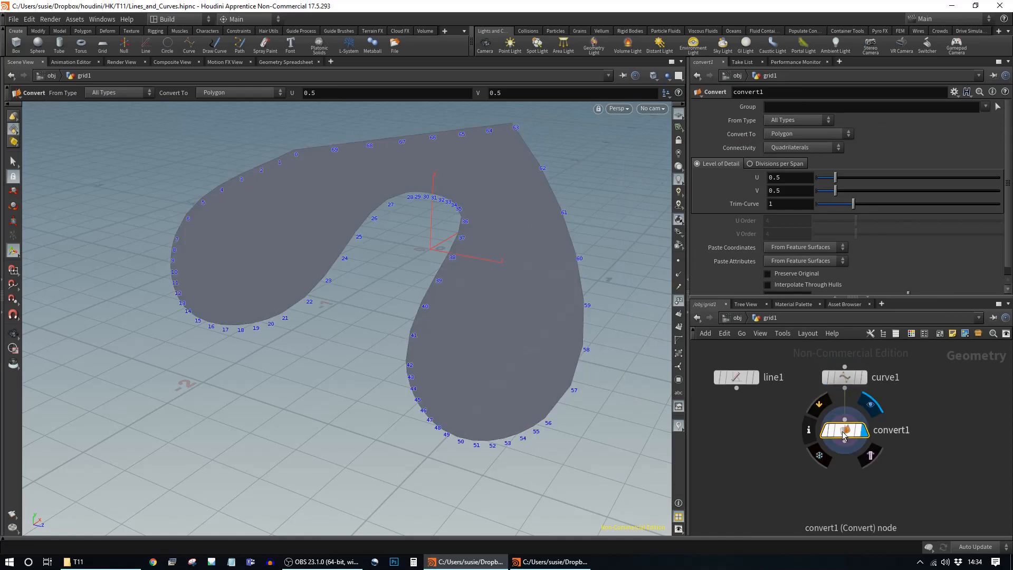
Set the Convert node's U level of detail to 0.61, and delete the node
{"action": "mouse_move", "coordinate": [837, 181]}
{"action": "left_mouse_down"}
{"action": "mouse_move", "coordinate": [847, 180]}
{"action": "mouse_move", "coordinate": [824, 179]}
{"action": "mouse_move", "coordinate": [839, 181]}
{"action": "left_mouse_up"}
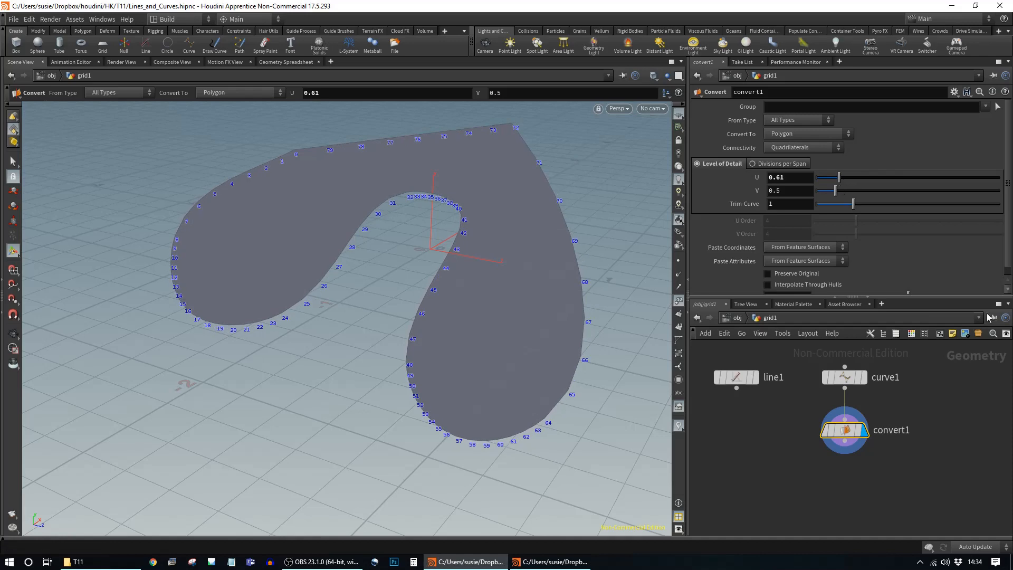
{"action": "left_click_drag", "start_coordinate": [846, 432], "coordinate": [846, 419]}
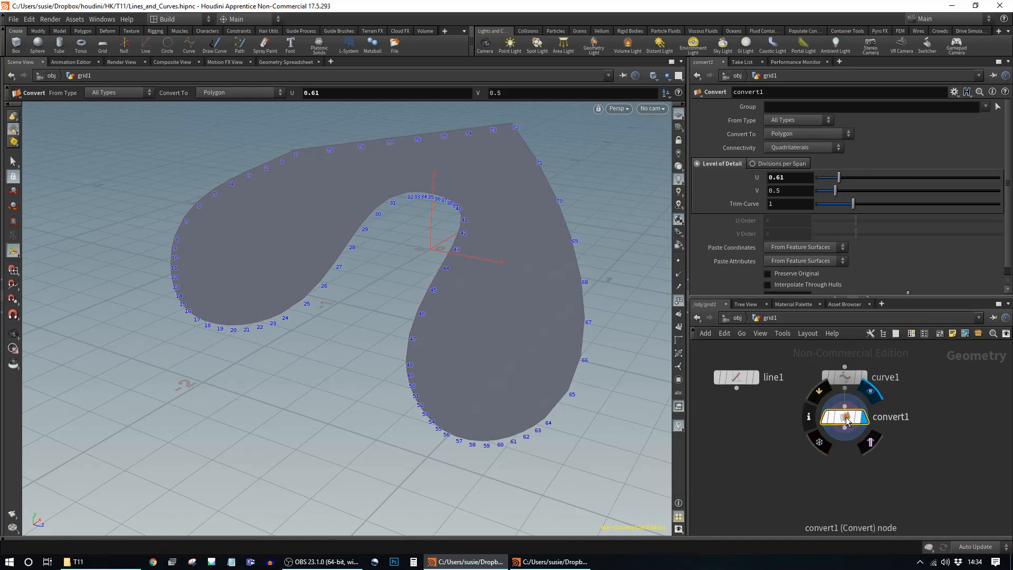
{"action": "key", "text": "Delete"}
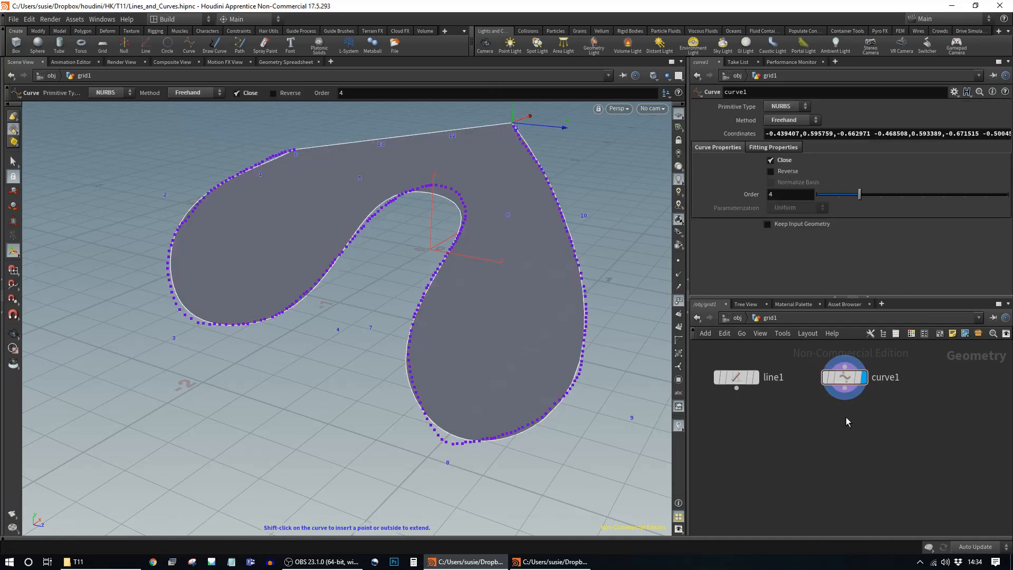
Add a Draw Curve node beside the curve node and display it
{"action": "middle_click_drag", "start_coordinate": [932, 392], "coordinate": [894, 405]}
{"action": "key", "text": "Tab"}
{"action": "type", "text": "draw"}
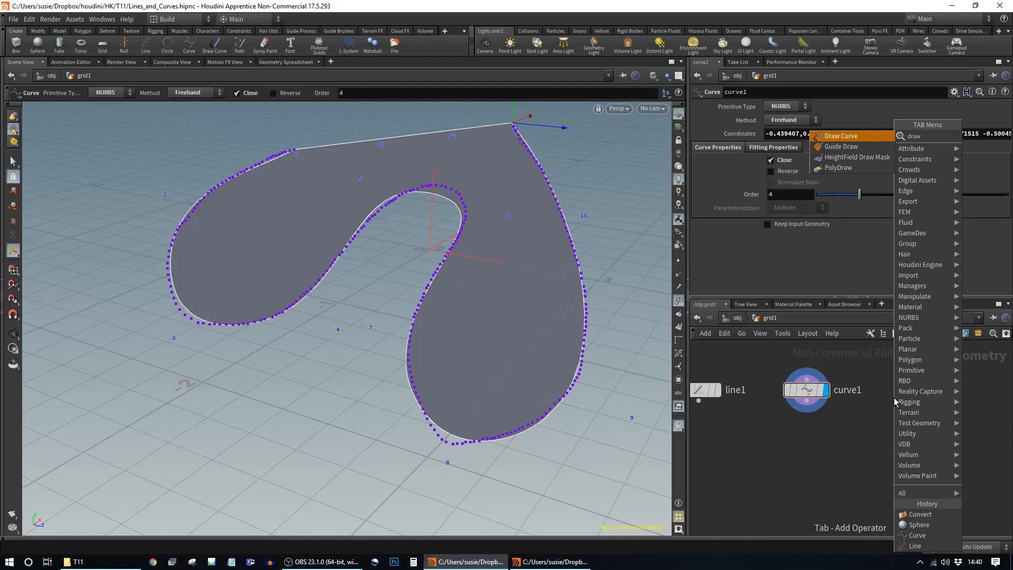
{"action": "key", "text": "Return"}
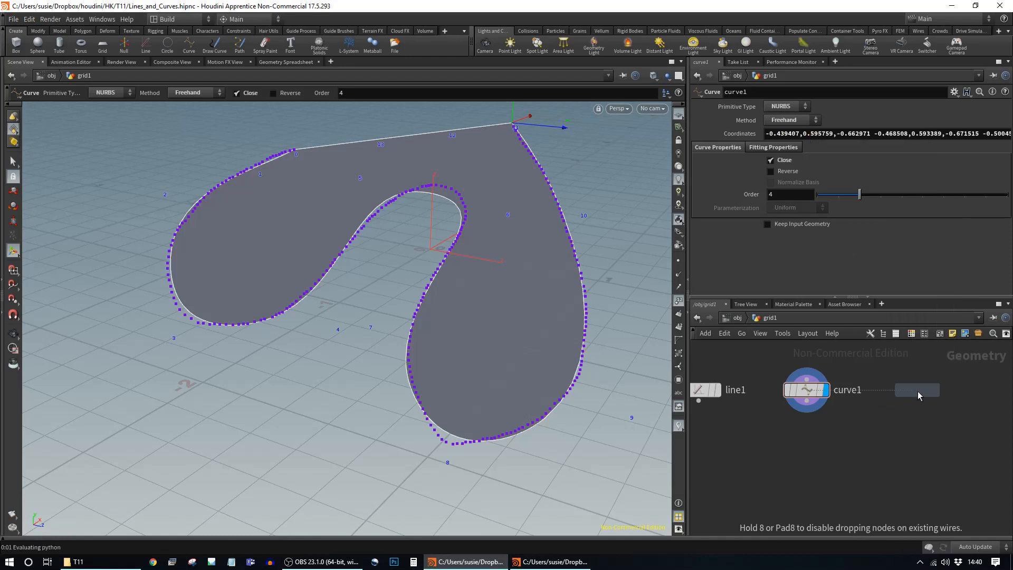
{"action": "left_click", "coordinate": [918, 401]}
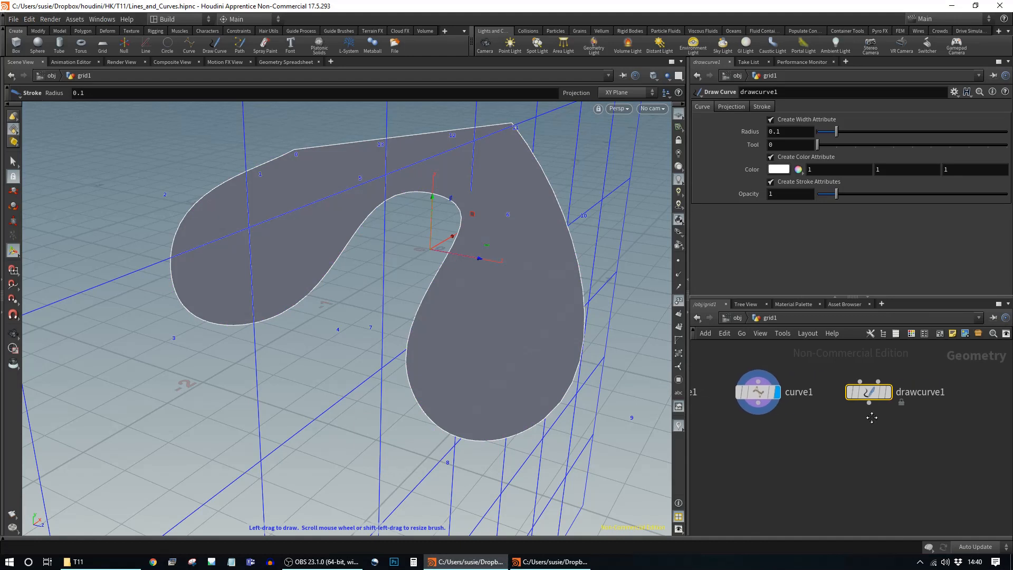
{"action": "middle_click_drag", "start_coordinate": [930, 419], "coordinate": [943, 457]}
{"action": "scroll", "coordinate": [942, 457], "scroll_direction": "down", "scroll_amount": 2}
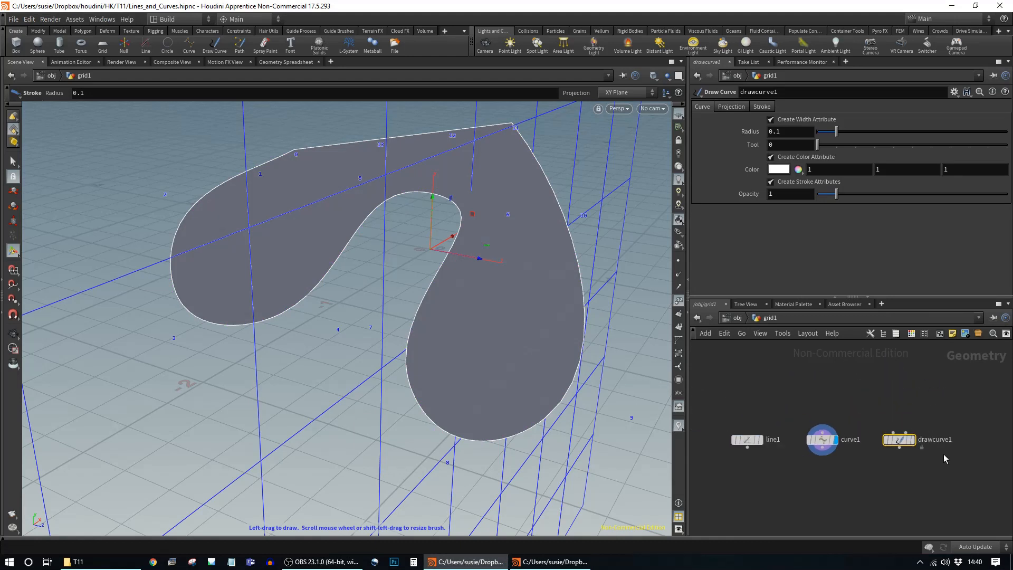
{"action": "left_click_drag", "start_coordinate": [901, 442], "coordinate": [928, 441]}
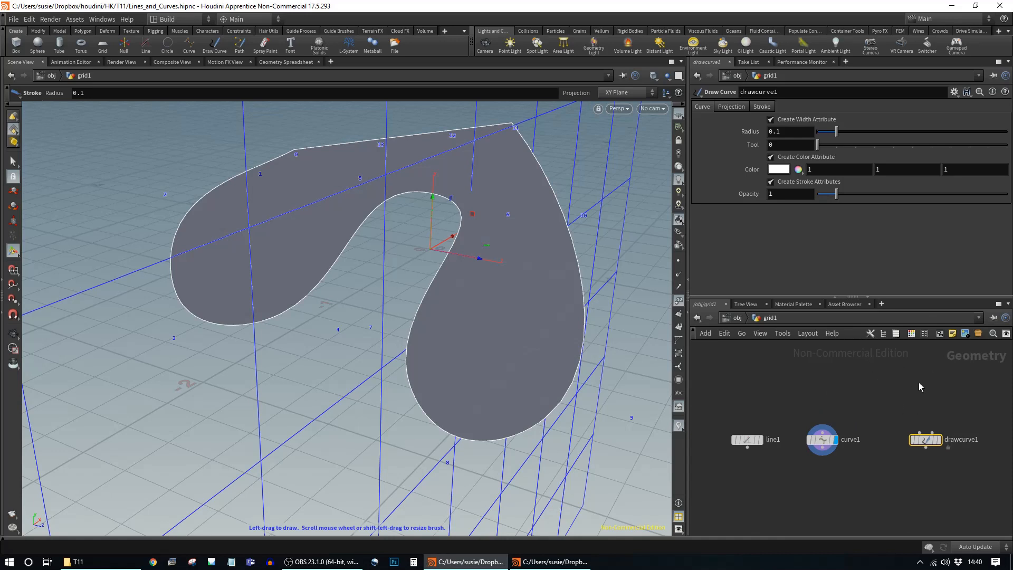
{"action": "key", "text": "p"}
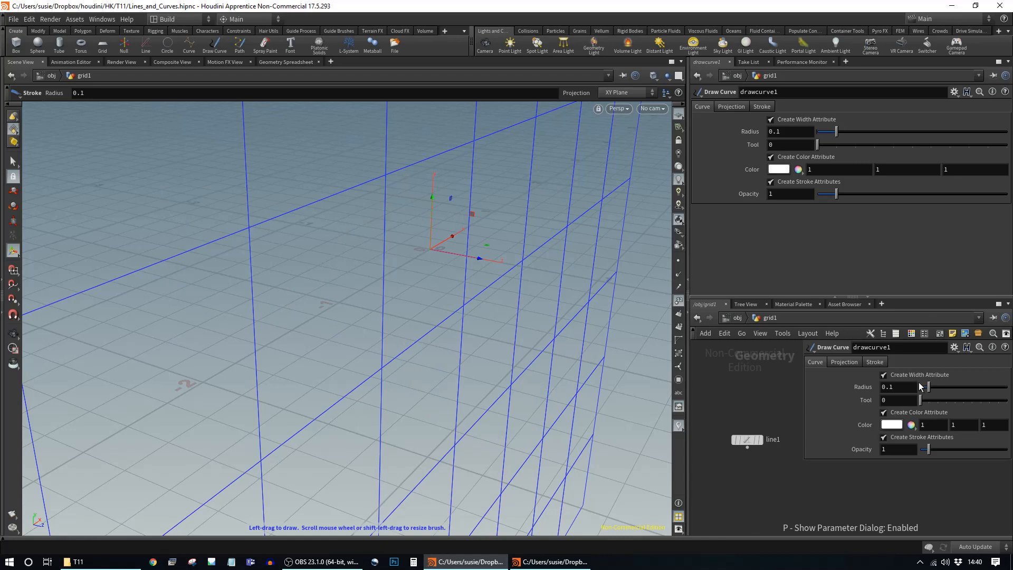
{"action": "key", "text": "p"}
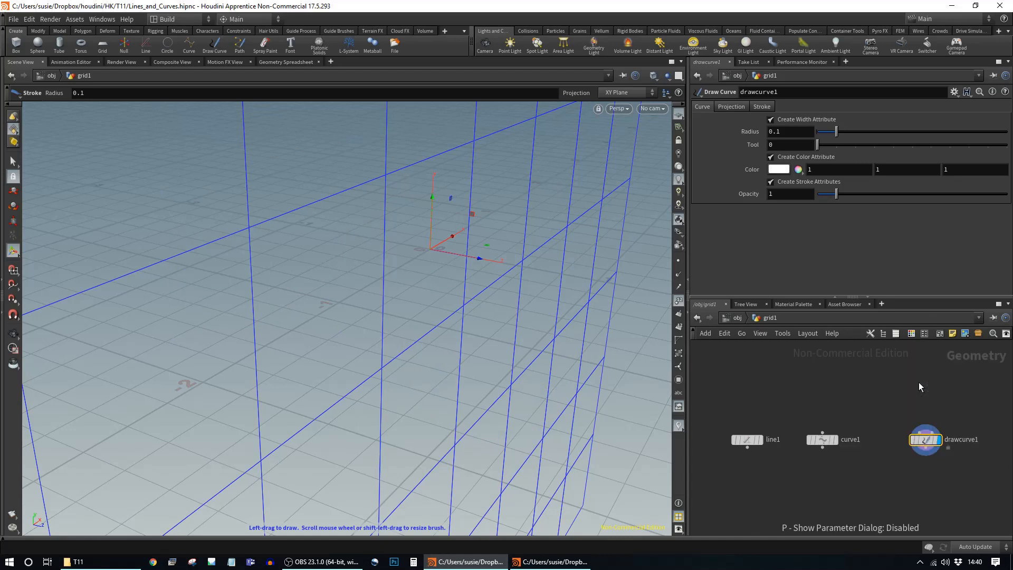
Add a Sphere node above the Draw Curve node as a Polygon sphere with uniform scale 1.74 and frequency 8
{"action": "key", "text": "Tab"}
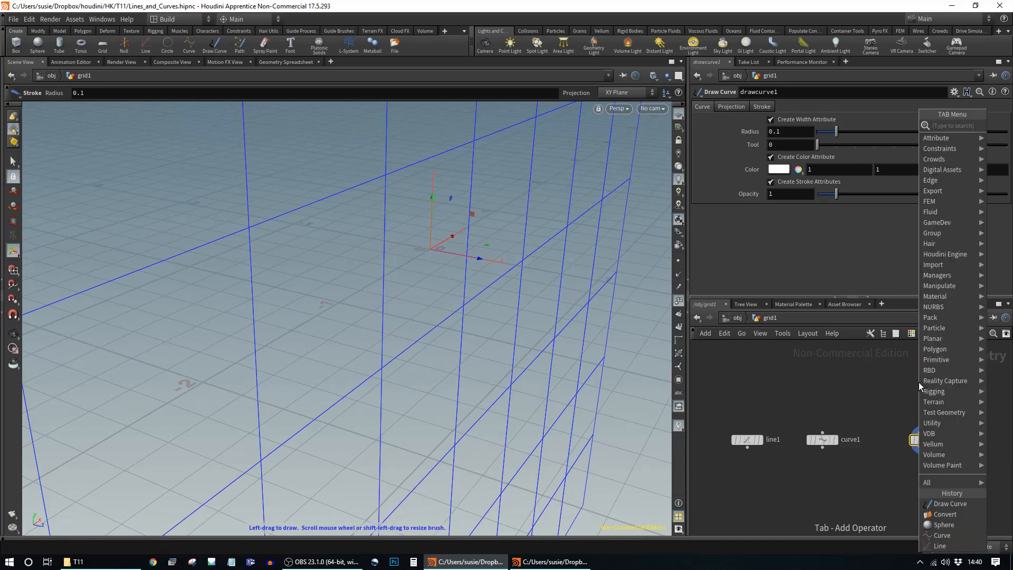
{"action": "type", "text": "spher"}
{"action": "key", "text": "Return"}
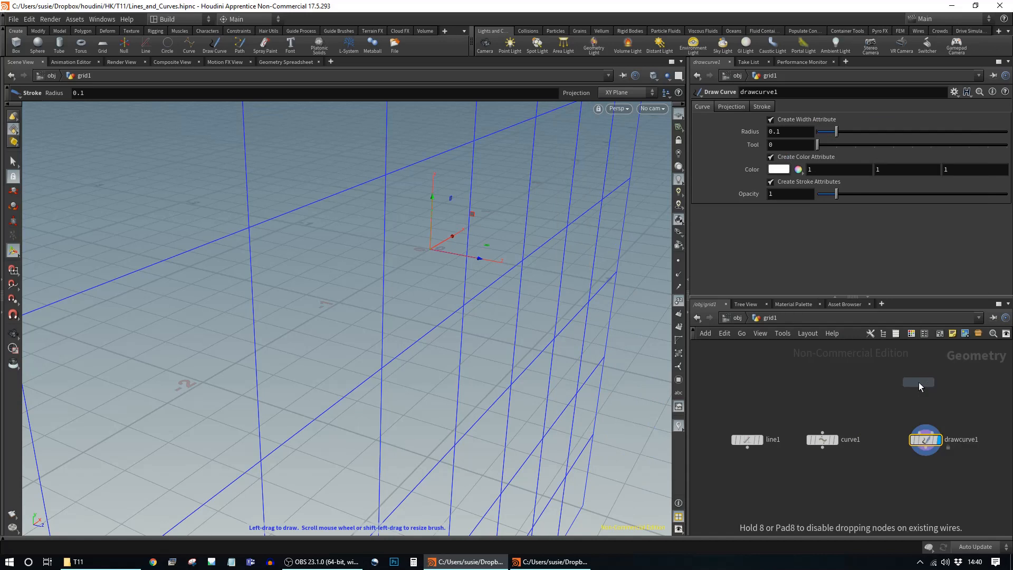
{"action": "left_click", "coordinate": [918, 382]}
{"action": "left_click", "coordinate": [794, 106]}
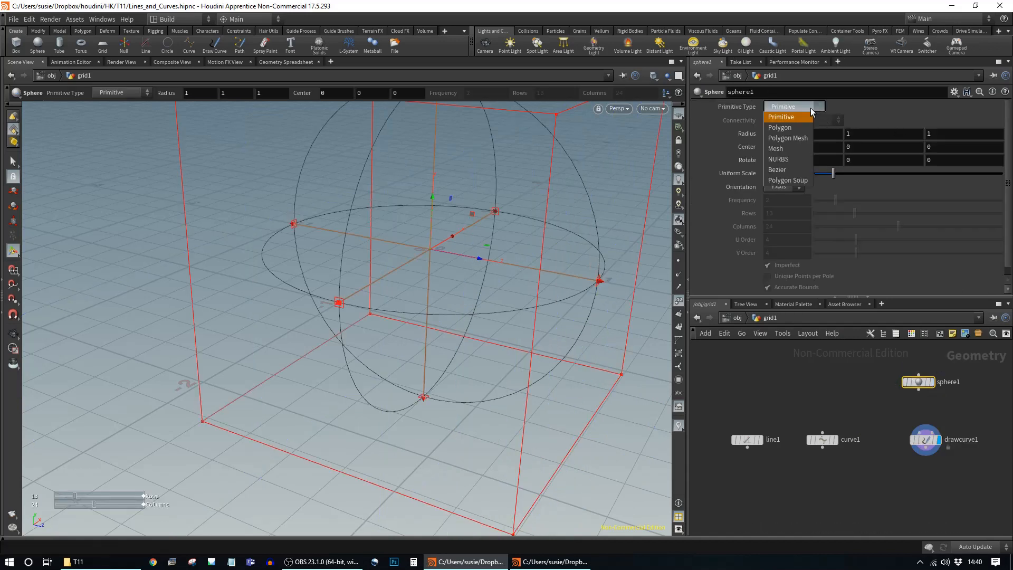
{"action": "left_click", "coordinate": [786, 117]}
{"action": "left_click_drag", "start_coordinate": [835, 172], "coordinate": [961, 201]}
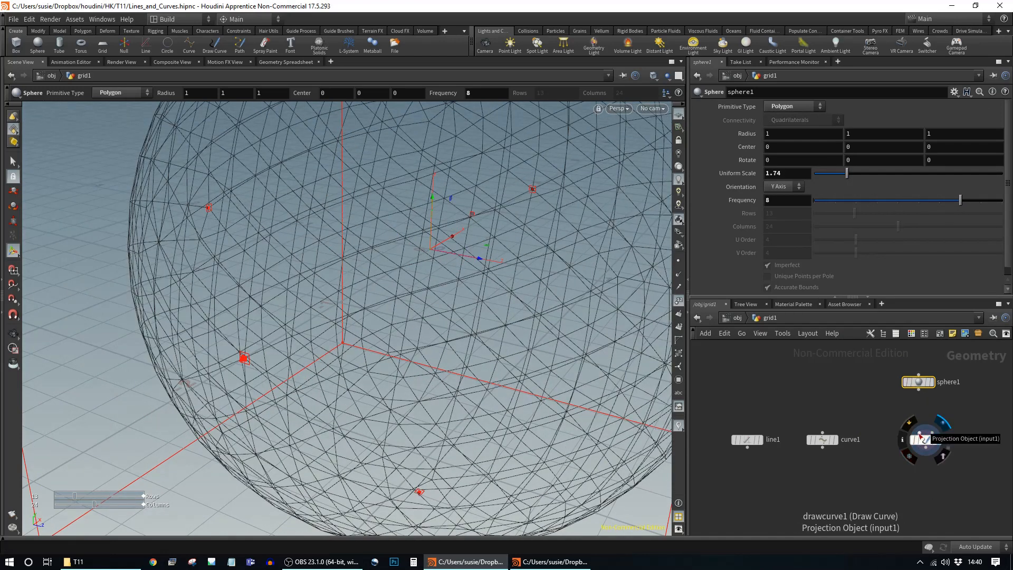
Connect the sphere to the Draw Curve node's Projection Object input and open the node's projection settings
{"action": "left_click_drag", "start_coordinate": [918, 389], "coordinate": [922, 436]}
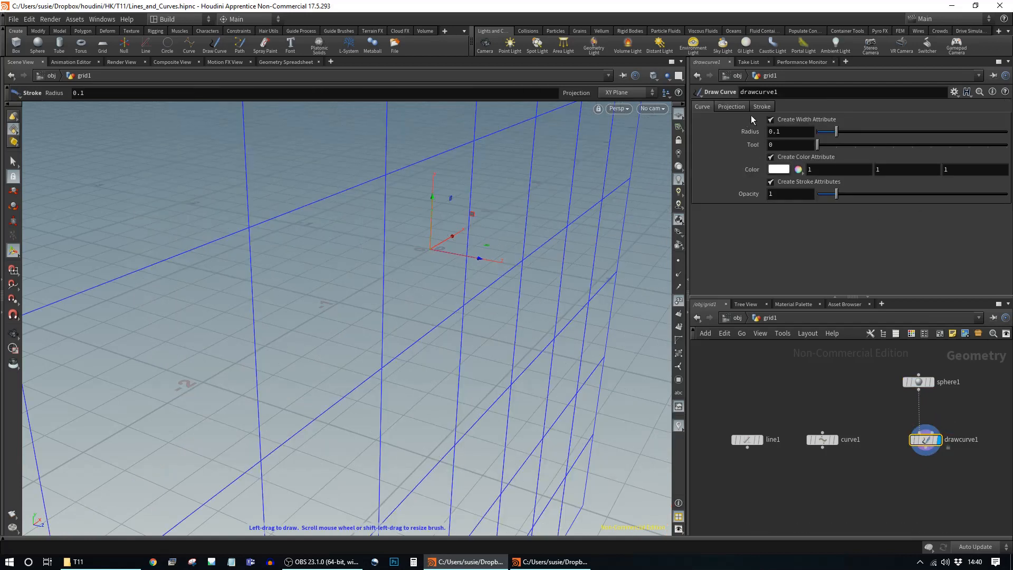
{"action": "left_click", "coordinate": [732, 107]}
{"action": "mouse_move", "coordinate": [560, 289]}
{"action": "left_mouse_down", "text": "alt"}
{"action": "mouse_move", "coordinate": [477, 295]}
{"action": "mouse_move", "coordinate": [527, 312]}
{"action": "left_mouse_up", "text": "alt"}
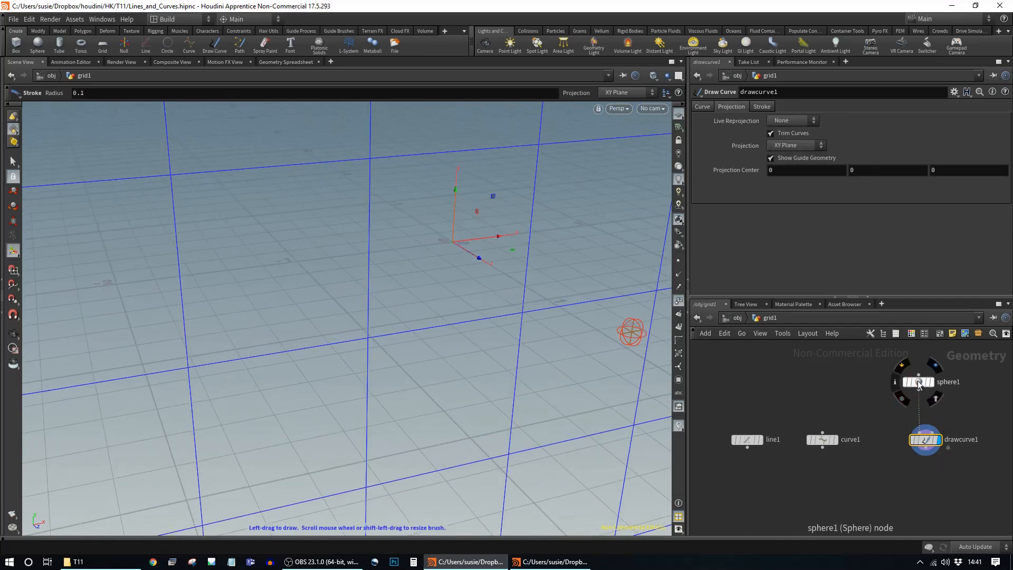
Display the sphere to inspect it whole in the viewport, and switch the display back to the Draw Curve node
{"action": "left_click", "coordinate": [933, 388]}
{"action": "key", "text": "Escape"}
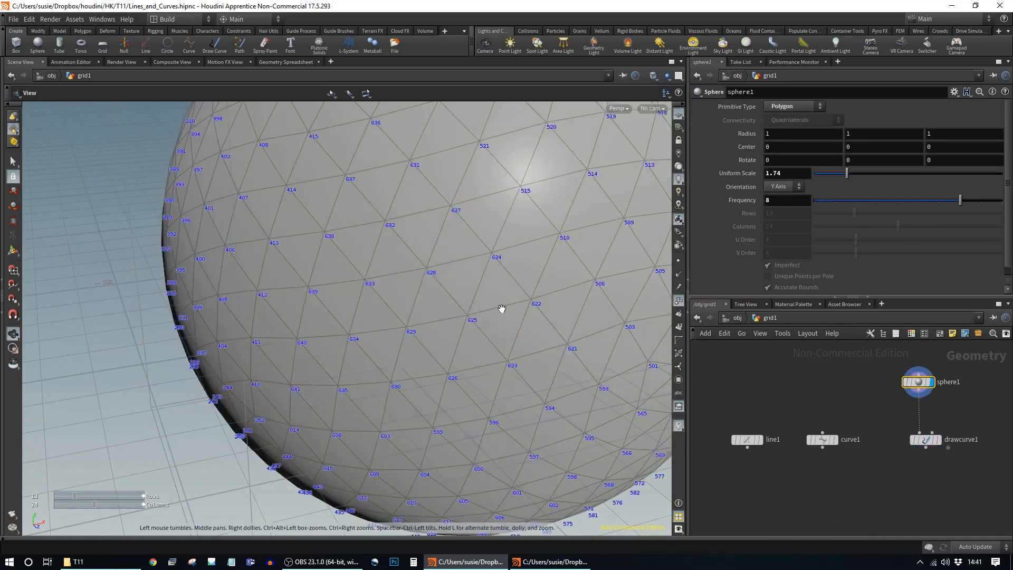
{"action": "right_click_drag", "start_coordinate": [515, 312], "coordinate": [334, 305]}
{"action": "key", "text": "Return"}
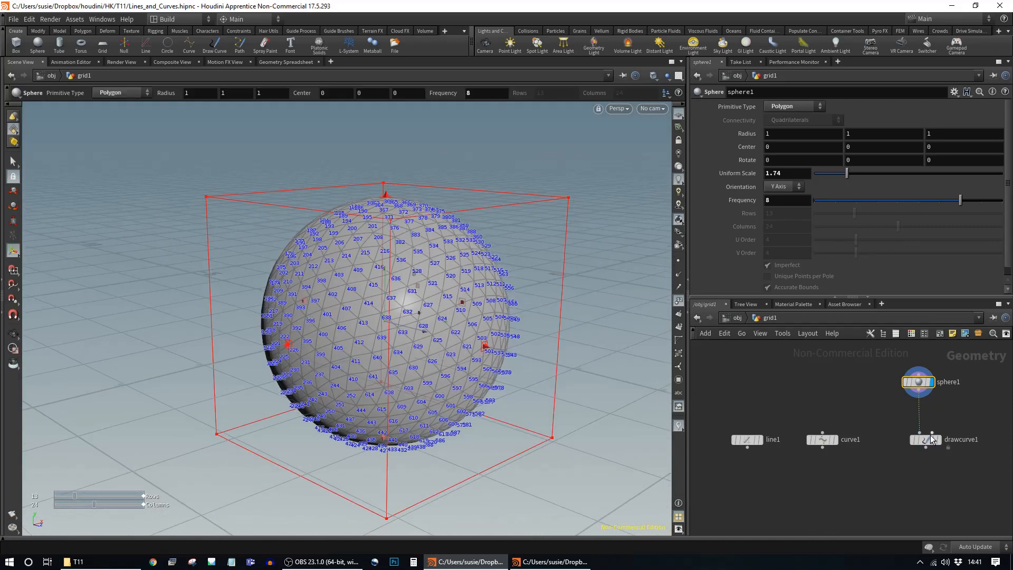
{"action": "left_click", "coordinate": [942, 442]}
{"action": "left_click", "coordinate": [926, 438]}
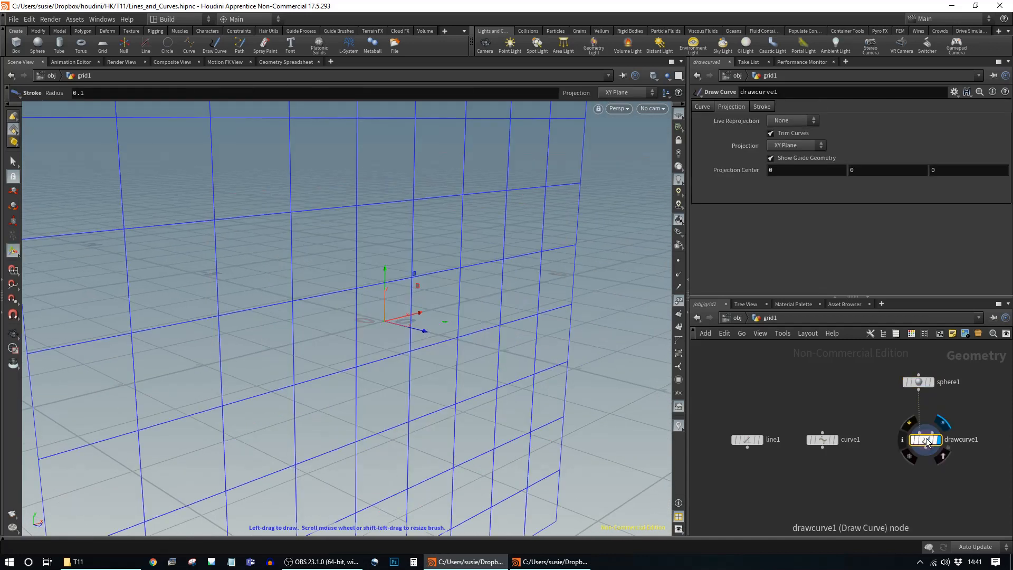
Set the Draw Curve node's projection to Geometry and draw a winding stroke on the sphere's surface
{"action": "left_click", "coordinate": [787, 145]}
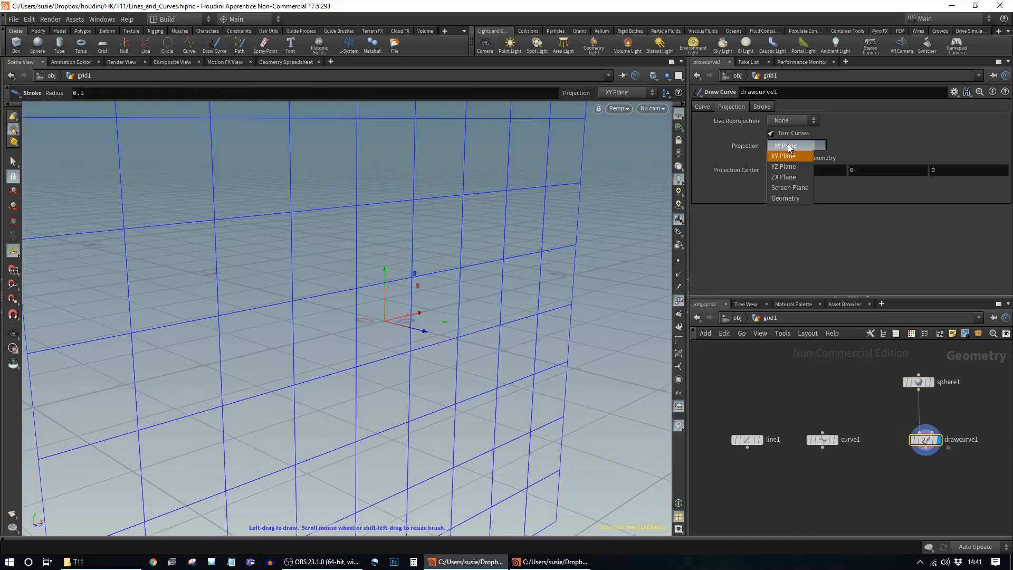
{"action": "left_click", "coordinate": [790, 198]}
{"action": "key", "text": "Escape"}
{"action": "scroll", "coordinate": [580, 364], "scroll_direction": "up", "scroll_amount": 5}
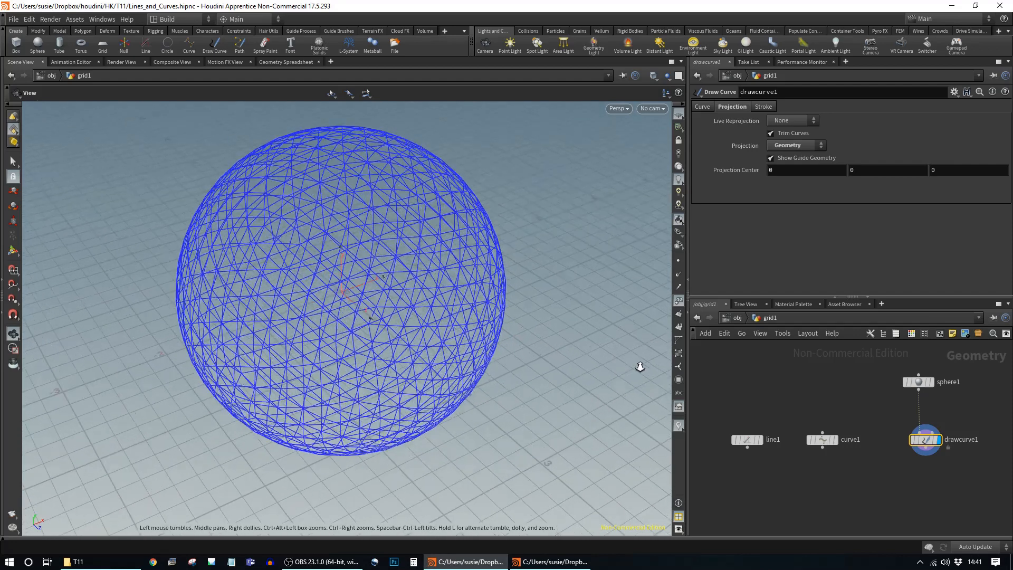
{"action": "right_click_drag", "start_coordinate": [601, 367], "coordinate": [572, 371], "text": "alt"}
{"action": "left_click_drag", "start_coordinate": [572, 370], "coordinate": [552, 319], "text": "alt"}
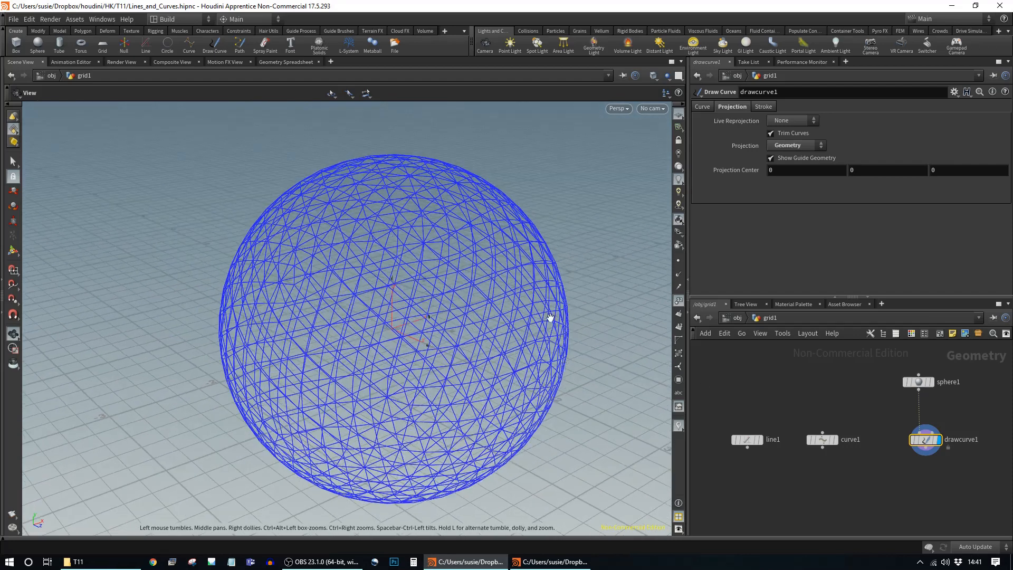
{"action": "mouse_move", "coordinate": [366, 199]}
{"action": "left_mouse_down"}
{"action": "mouse_move", "coordinate": [324, 217]}
{"action": "mouse_move", "coordinate": [290, 279]}
{"action": "mouse_move", "coordinate": [355, 283]}
{"action": "mouse_move", "coordinate": [416, 235]}
{"action": "mouse_move", "coordinate": [376, 303]}
{"action": "mouse_move", "coordinate": [406, 363]}
{"action": "mouse_move", "coordinate": [471, 264]}
{"action": "left_mouse_up"}
{"action": "mouse_move", "coordinate": [513, 401]}
{"action": "left_mouse_down", "text": "alt"}
{"action": "mouse_move", "coordinate": [581, 298]}
{"action": "mouse_move", "coordinate": [475, 335]}
{"action": "mouse_move", "coordinate": [462, 368]}
{"action": "left_mouse_up", "text": "alt"}
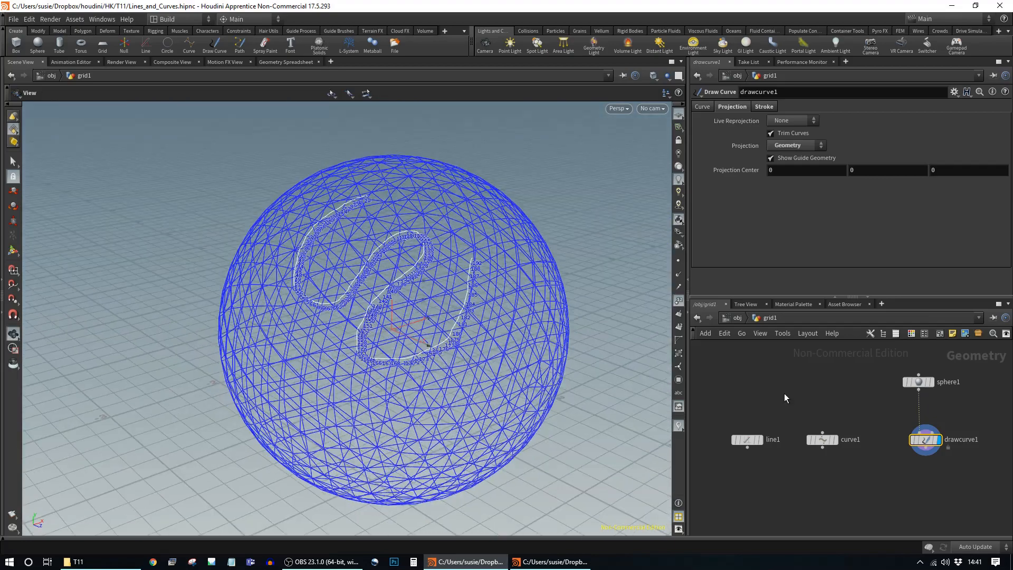
Try the Draw Curve node's live reprojection options and set it to Send Rays
{"action": "left_click", "coordinate": [785, 123]}
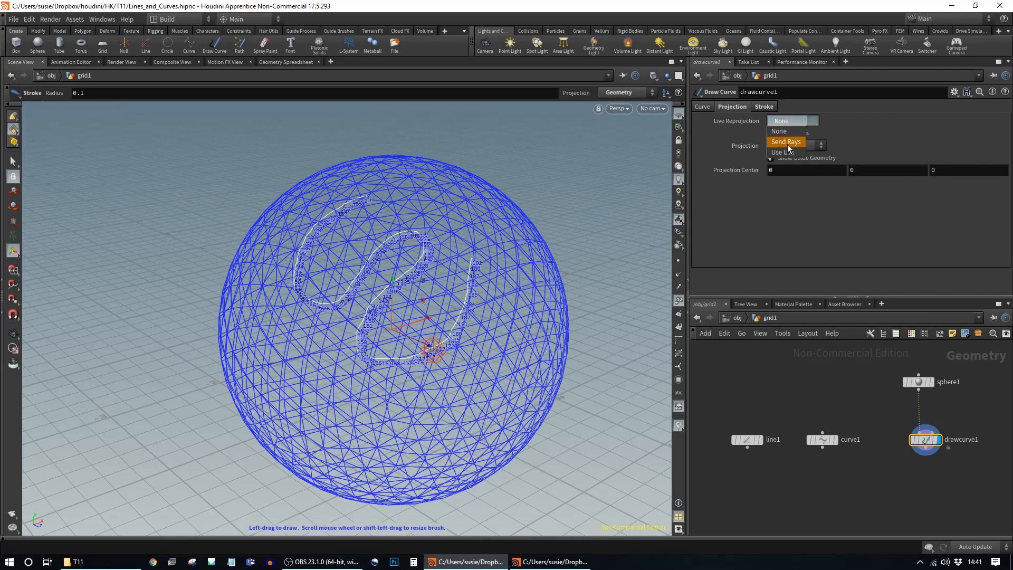
{"action": "left_click", "coordinate": [789, 142]}
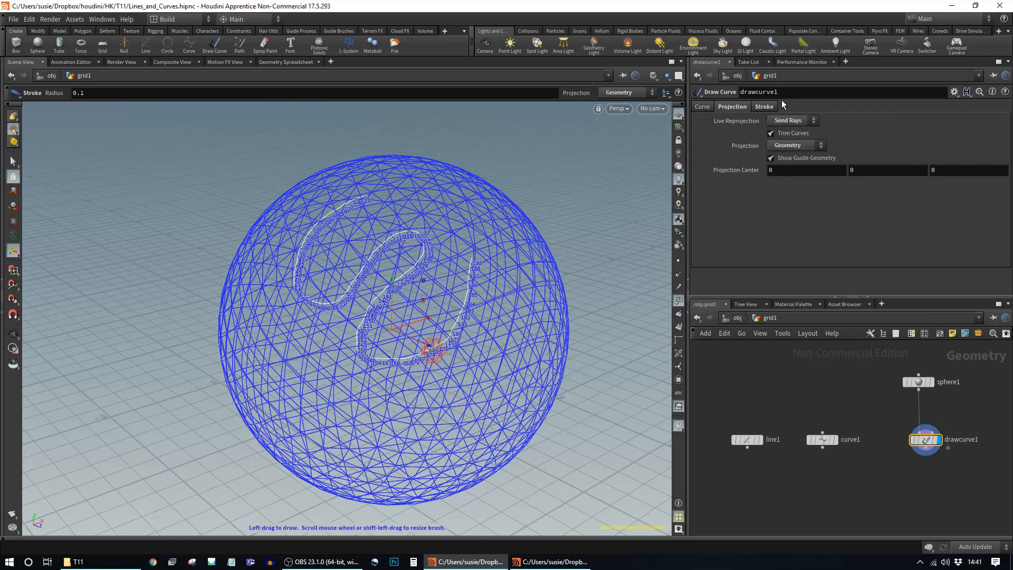
{"action": "left_click", "coordinate": [798, 122]}
{"action": "left_click", "coordinate": [793, 154]}
{"action": "left_click", "coordinate": [791, 121]}
{"action": "left_click", "coordinate": [790, 143]}
Adjust the sphere's radius to test the curve's reprojection, and draw another stroke across its surface with stroke radius 0.315
{"action": "key", "text": "Escape"}
{"action": "mouse_move", "coordinate": [500, 253]}
{"action": "left_mouse_down"}
{"action": "mouse_move", "coordinate": [646, 220]}
{"action": "mouse_move", "coordinate": [575, 231]}
{"action": "left_mouse_up"}
{"action": "left_click", "coordinate": [920, 381]}
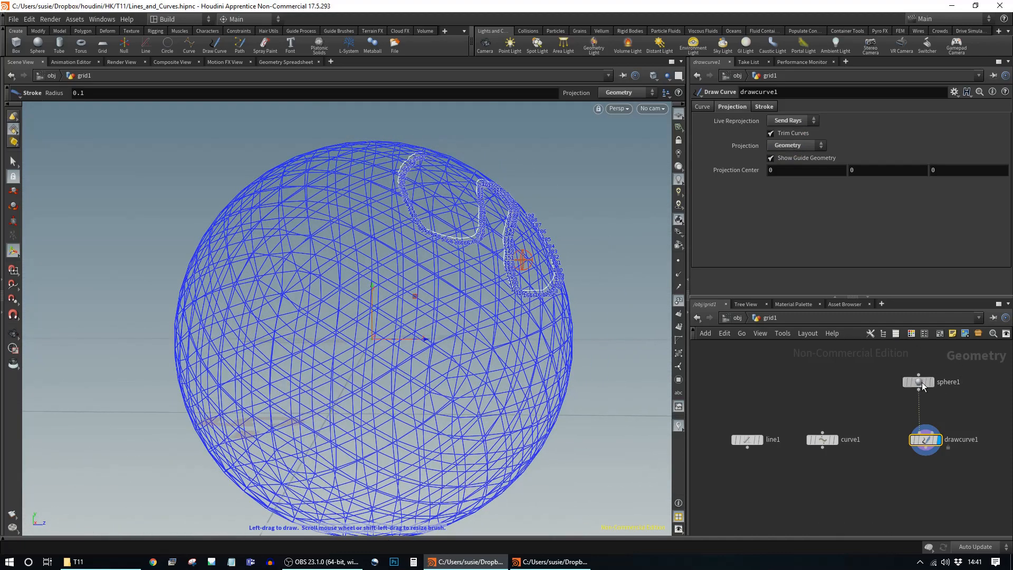
{"action": "mouse_move", "coordinate": [859, 135]}
{"action": "middle_mouse_down"}
{"action": "mouse_move", "coordinate": [868, 135]}
{"action": "mouse_move", "coordinate": [842, 135]}
{"action": "mouse_move", "coordinate": [874, 135]}
{"action": "mouse_move", "coordinate": [826, 144]}
{"action": "mouse_move", "coordinate": [852, 142]}
{"action": "middle_mouse_up"}
{"action": "key", "text": "Escape"}
{"action": "left_click_drag", "start_coordinate": [607, 239], "coordinate": [509, 284]}
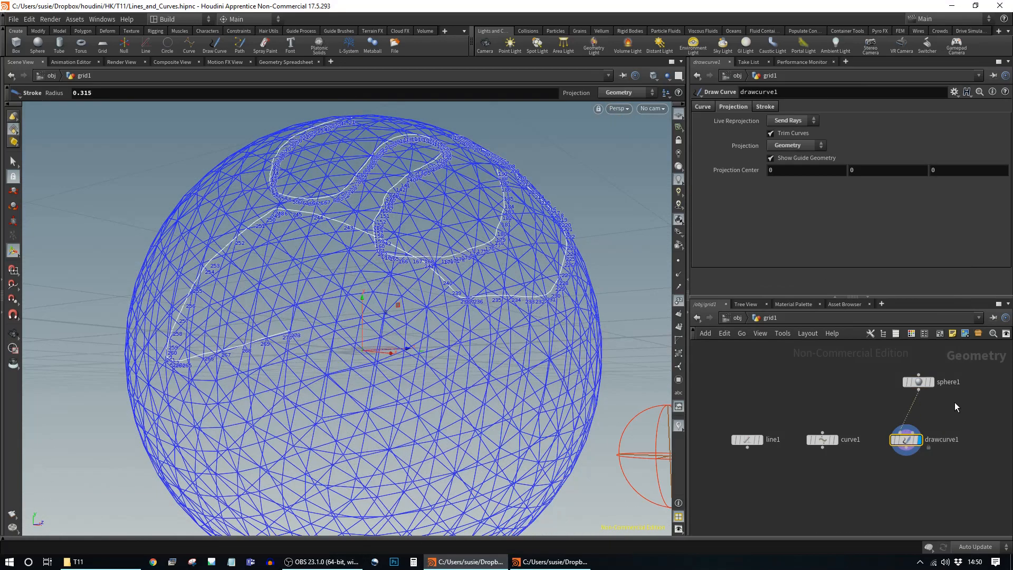
Place an unconnected Add node beside the Draw Curve node
{"action": "middle_click_drag", "start_coordinate": [952, 416], "coordinate": [883, 423]}
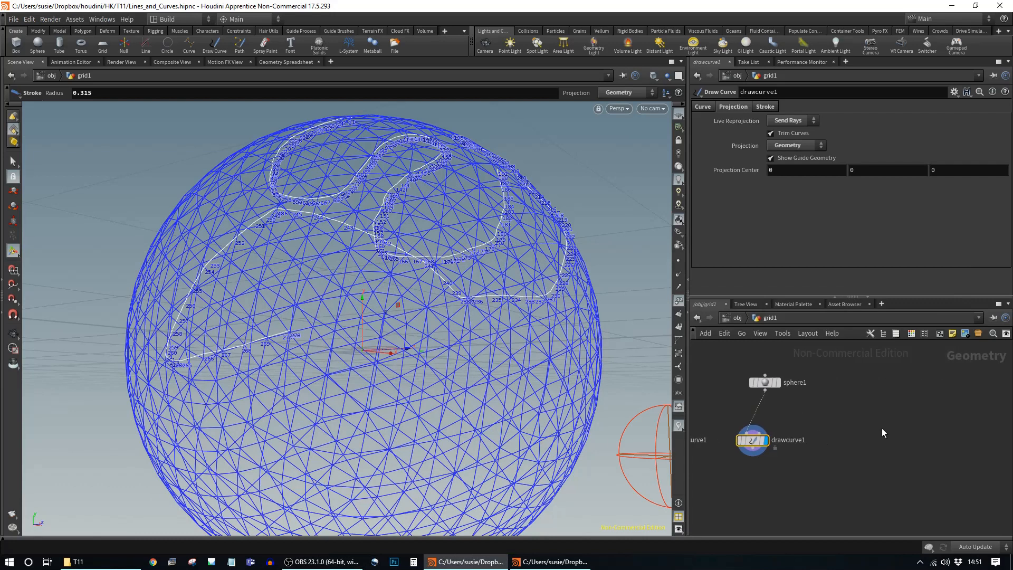
{"action": "key", "text": "Tab"}
{"action": "type", "text": "add"}
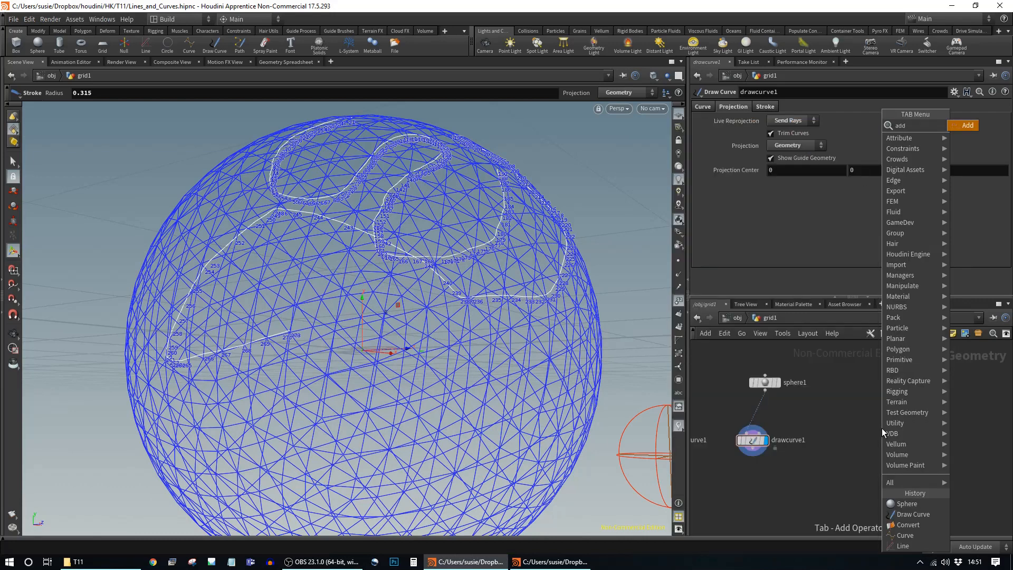
{"action": "key", "text": "Return"}
{"action": "left_click", "coordinate": [891, 430]}
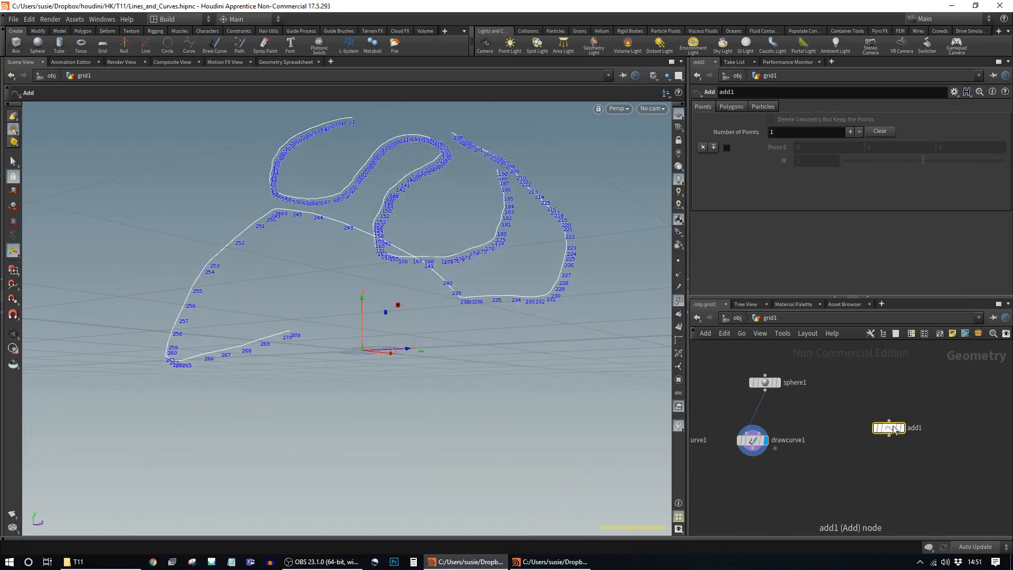
Display the Add node on its own and enable its first point at 0, 0, 0
{"action": "mouse_move", "coordinate": [899, 437]}
{"action": "left_mouse_down"}
{"action": "mouse_move", "coordinate": [915, 458]}
{"action": "mouse_move", "coordinate": [902, 446]}
{"action": "left_mouse_up"}
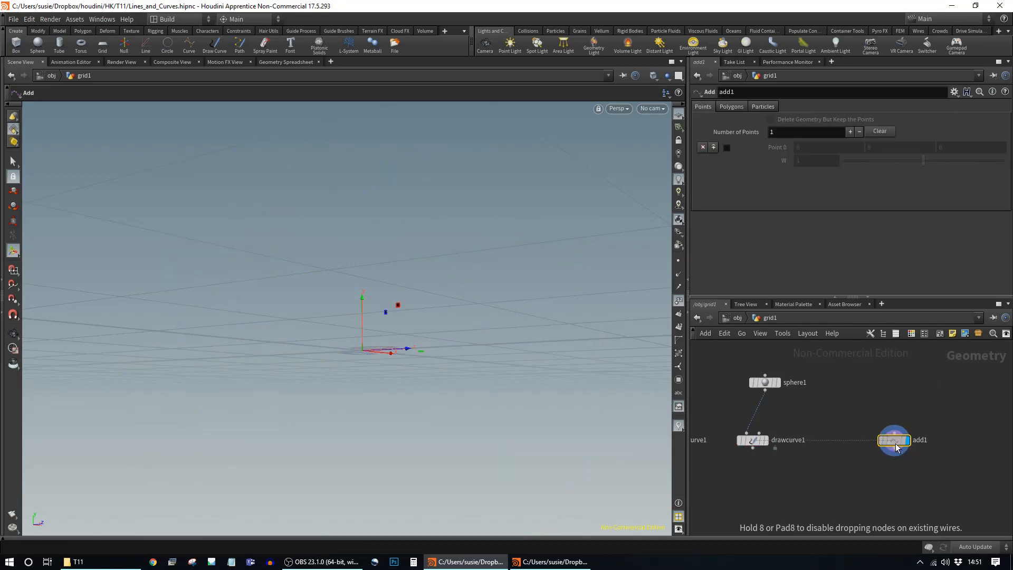
{"action": "left_click", "coordinate": [728, 147]}
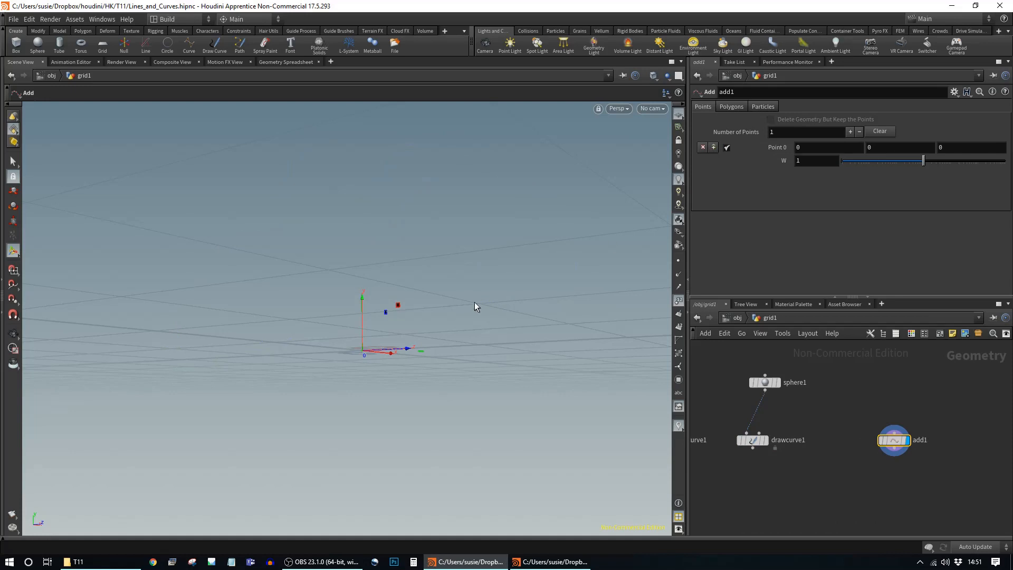
{"action": "key", "text": "Escape"}
{"action": "left_click_drag", "start_coordinate": [481, 311], "coordinate": [536, 351]}
{"action": "middle_click_drag", "start_coordinate": [536, 351], "coordinate": [511, 354], "text": "alt"}
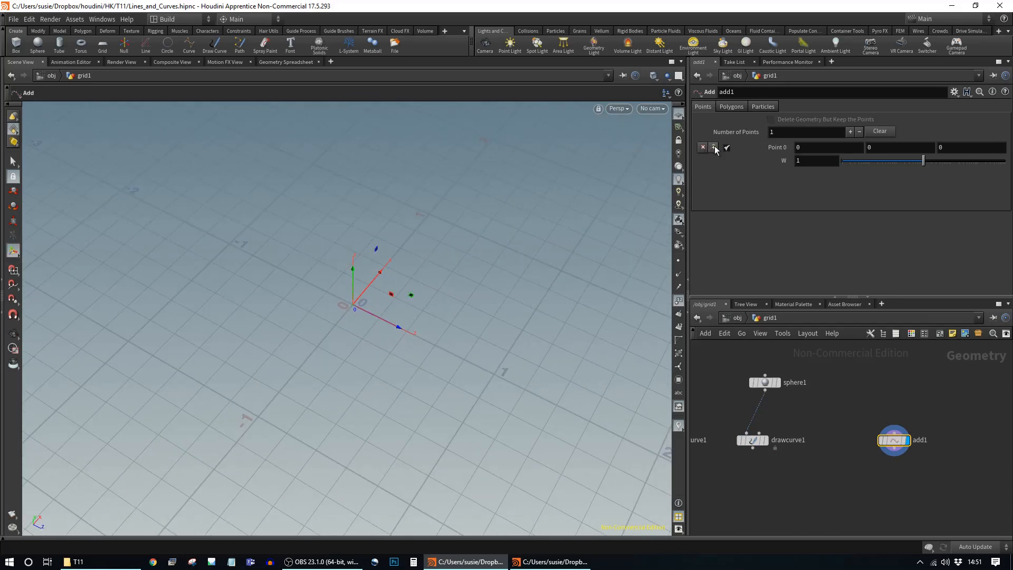
Add and enable a second point in the Add node, with its X position set to 0.9
{"action": "left_click", "coordinate": [850, 133]}
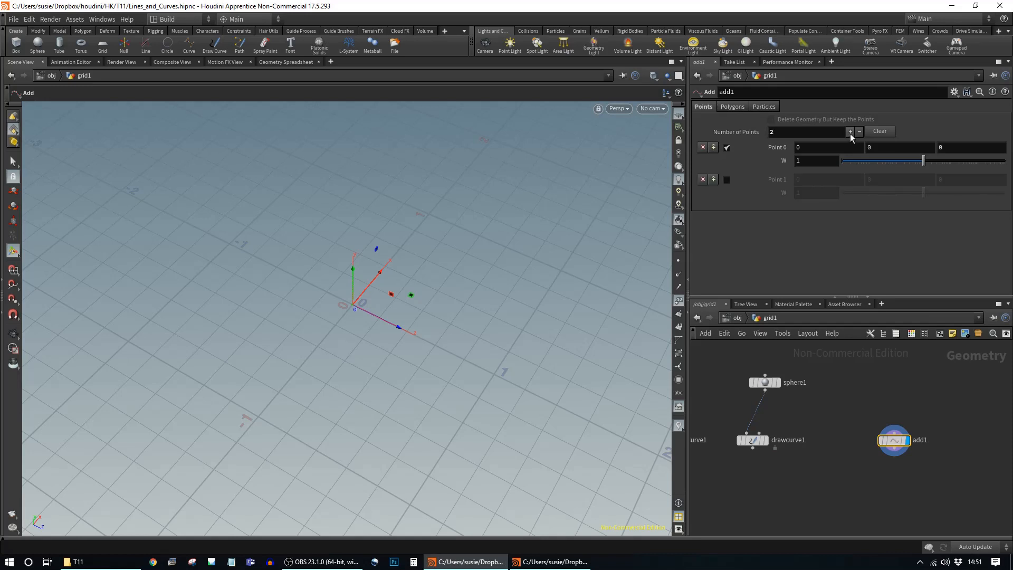
{"action": "left_click", "coordinate": [727, 179]}
{"action": "mouse_move", "coordinate": [807, 179]}
{"action": "middle_mouse_down"}
{"action": "mouse_move", "coordinate": [828, 179]}
{"action": "mouse_move", "coordinate": [810, 182]}
{"action": "middle_mouse_up"}
{"action": "key", "text": "Escape"}
{"action": "left_click_drag", "start_coordinate": [443, 267], "coordinate": [403, 349]}
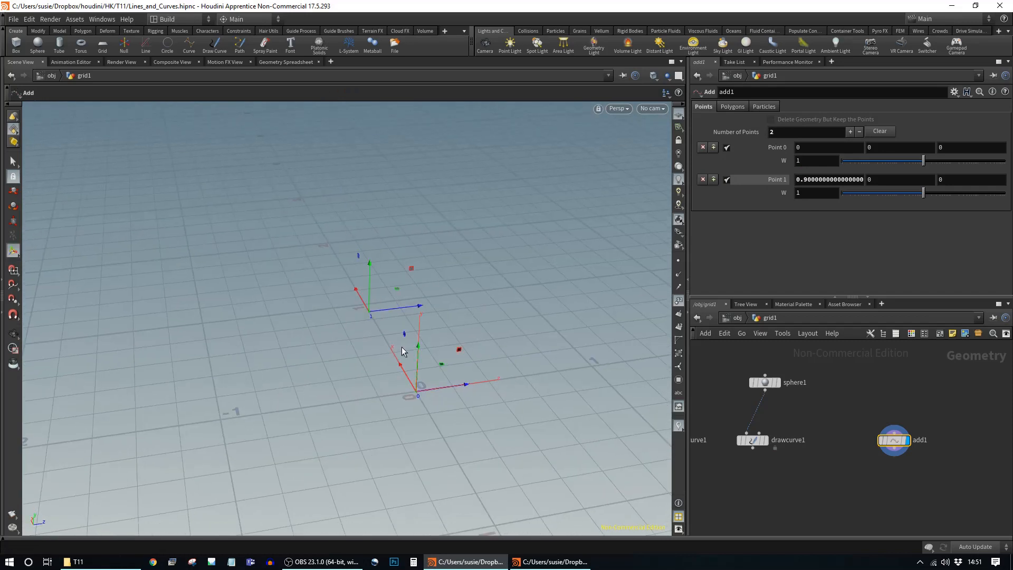
{"action": "key", "text": "Escape"}
{"action": "left_click_drag", "start_coordinate": [469, 305], "coordinate": [513, 302]}
Place a Grid node above the Add node and connect it to the Add node's input
{"action": "left_click", "coordinate": [734, 107]}
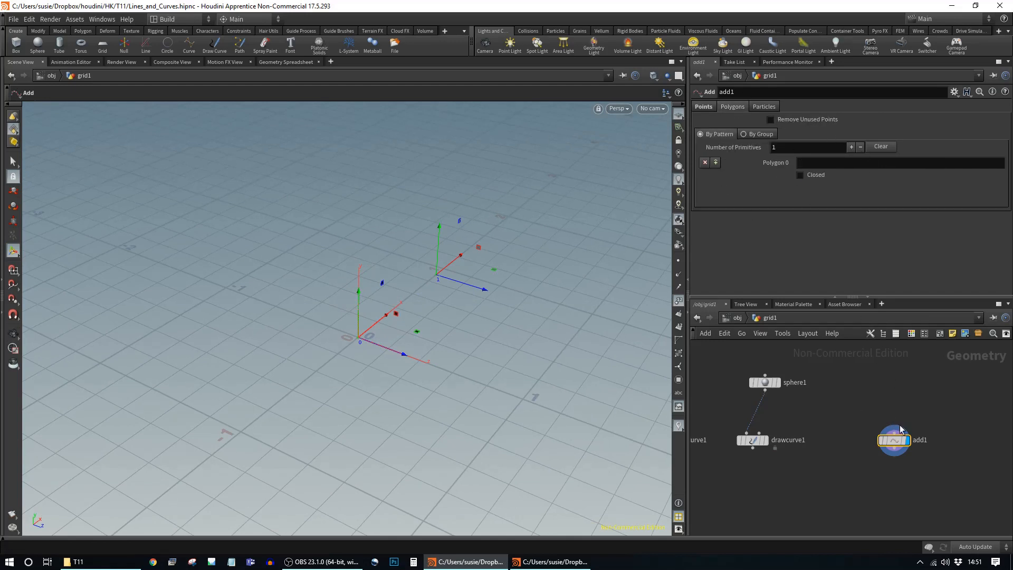
{"action": "left_click", "coordinate": [879, 380]}
{"action": "key", "text": "Tab"}
{"action": "type", "text": "gr"}
{"action": "key", "text": "Return"}
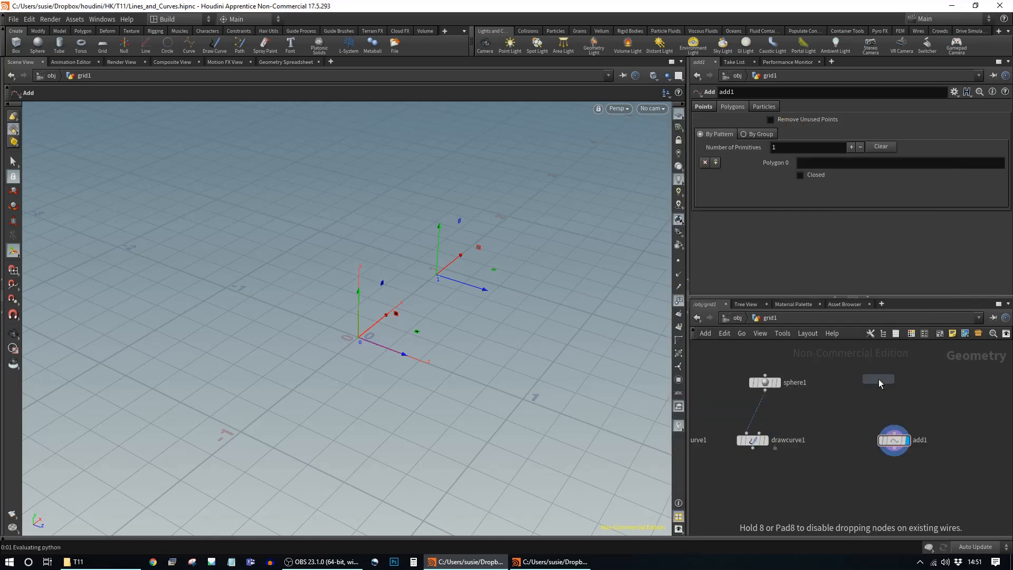
{"action": "left_click", "coordinate": [879, 379]}
{"action": "left_click_drag", "start_coordinate": [887, 380], "coordinate": [895, 445]}
{"action": "key", "text": "Escape"}
{"action": "left_click_drag", "start_coordinate": [549, 378], "coordinate": [486, 388]}
{"action": "middle_click_drag", "start_coordinate": [487, 388], "coordinate": [451, 368]}
{"action": "left_click", "coordinate": [880, 441]}
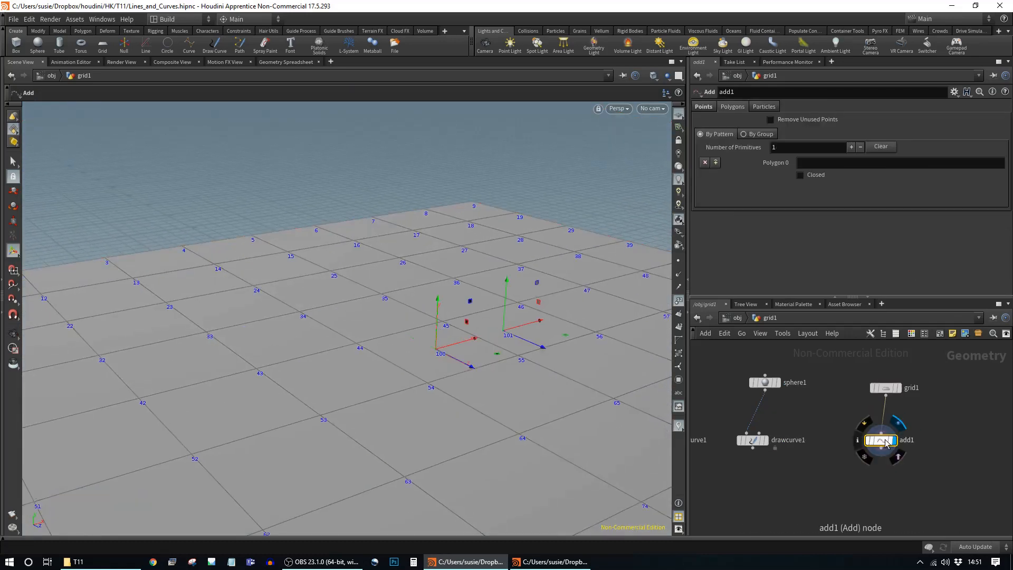
{"action": "left_click_drag", "start_coordinate": [880, 441], "coordinate": [890, 433]}
{"action": "left_click_drag", "start_coordinate": [587, 312], "coordinate": [617, 316]}
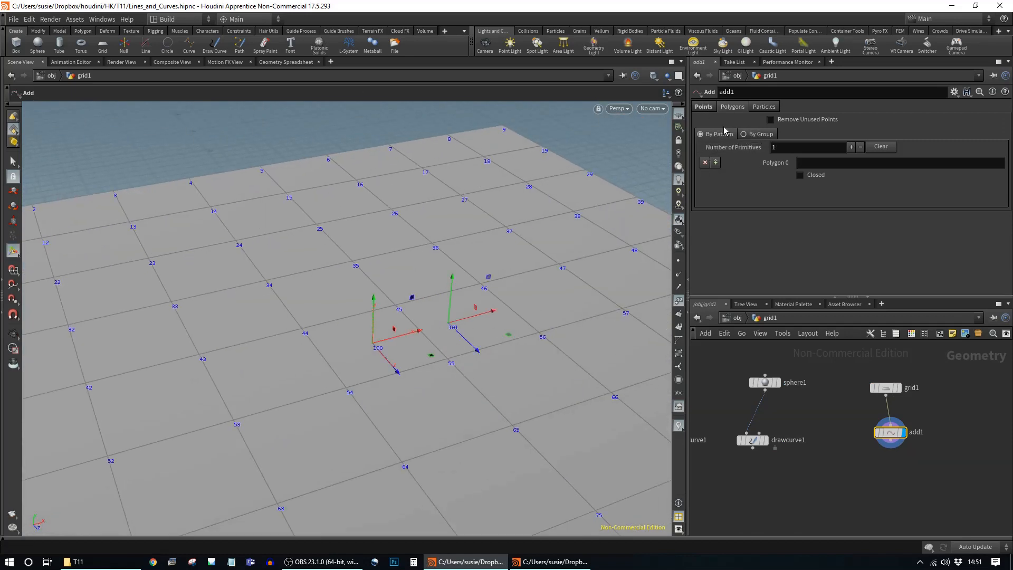
Remove the manually added points from the Add node and return to its polygon settings set to By Pattern
{"action": "left_click", "coordinate": [703, 106]}
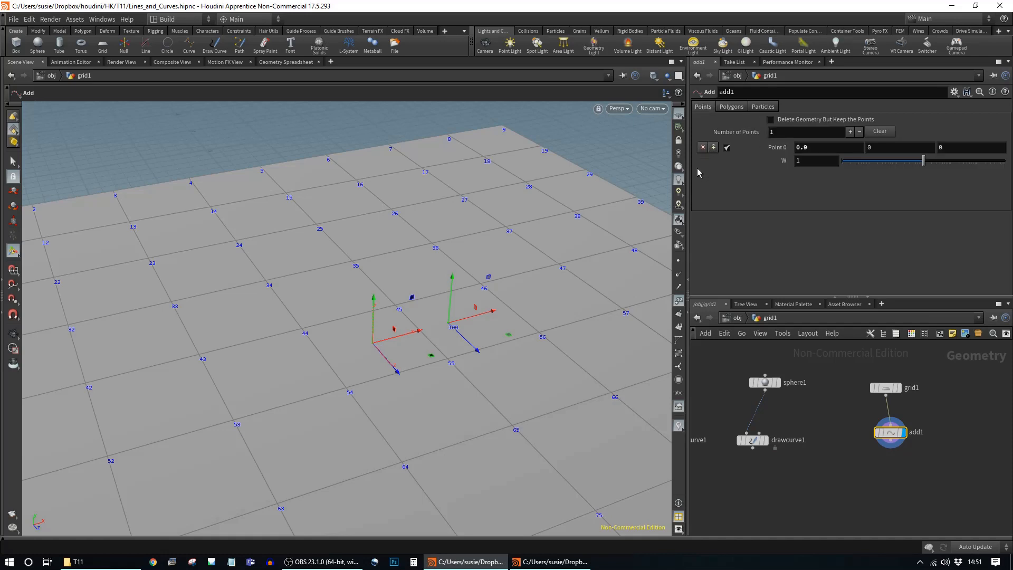
{"action": "left_click", "coordinate": [732, 107]}
{"action": "key", "text": "Escape"}
{"action": "left_click_drag", "start_coordinate": [538, 261], "coordinate": [557, 264]}
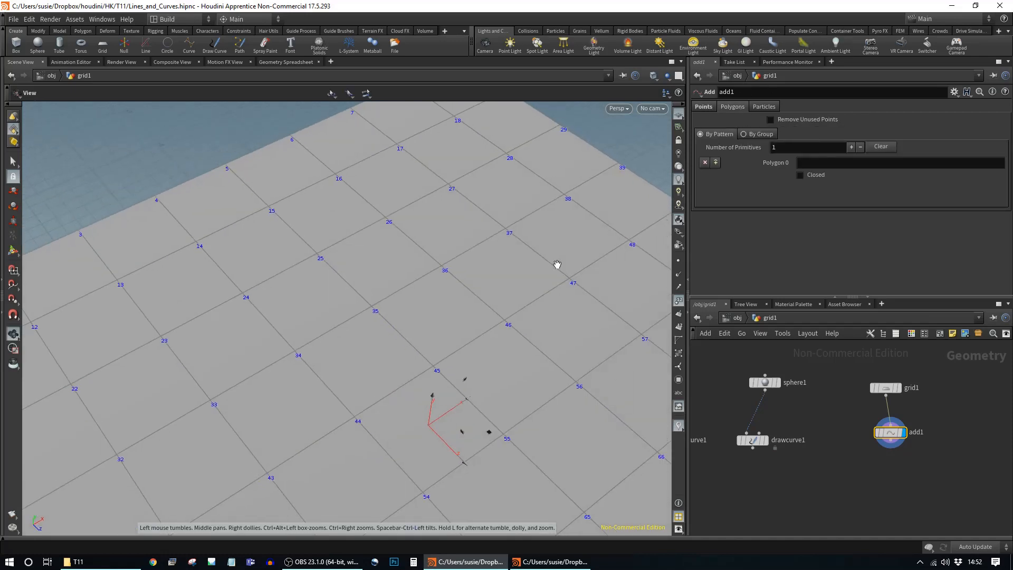
{"action": "right_click_drag", "start_coordinate": [557, 264], "coordinate": [473, 308]}
{"action": "middle_click_drag", "start_coordinate": [512, 310], "coordinate": [437, 253]}
{"action": "left_click_drag", "start_coordinate": [489, 344], "coordinate": [454, 316]}
{"action": "middle_click_drag", "start_coordinate": [532, 297], "coordinate": [463, 300]}
{"action": "key", "text": "Return"}
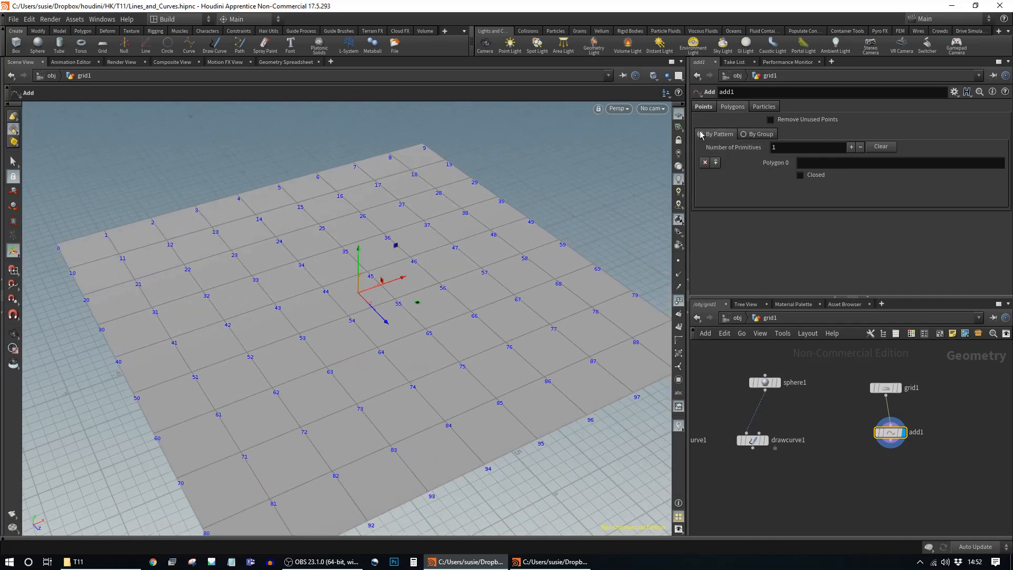
{"action": "middle_click_drag", "start_coordinate": [544, 376], "coordinate": [546, 323], "text": "alt"}
{"action": "right_click_drag", "start_coordinate": [546, 324], "coordinate": [511, 341], "text": "alt"}
{"action": "middle_click_drag", "start_coordinate": [511, 341], "coordinate": [466, 323], "text": "alt"}
{"action": "left_click_drag", "start_coordinate": [605, 367], "coordinate": [574, 363], "text": "alt"}
Check the existing Curve node's parameters and reselect the Add node under the grid
{"action": "middle_click_drag", "start_coordinate": [764, 490], "coordinate": [931, 481]}
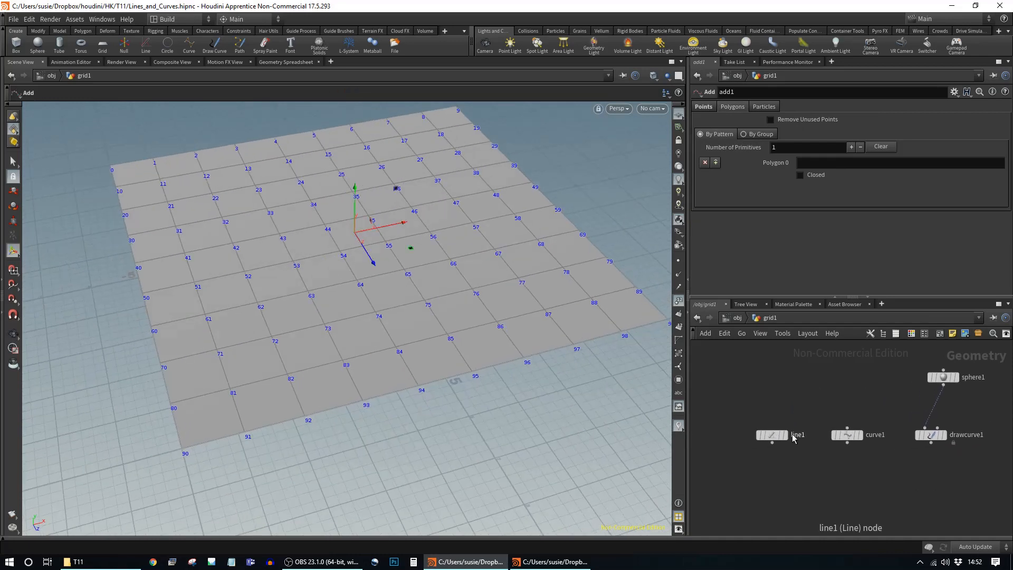
{"action": "left_click", "coordinate": [842, 429]}
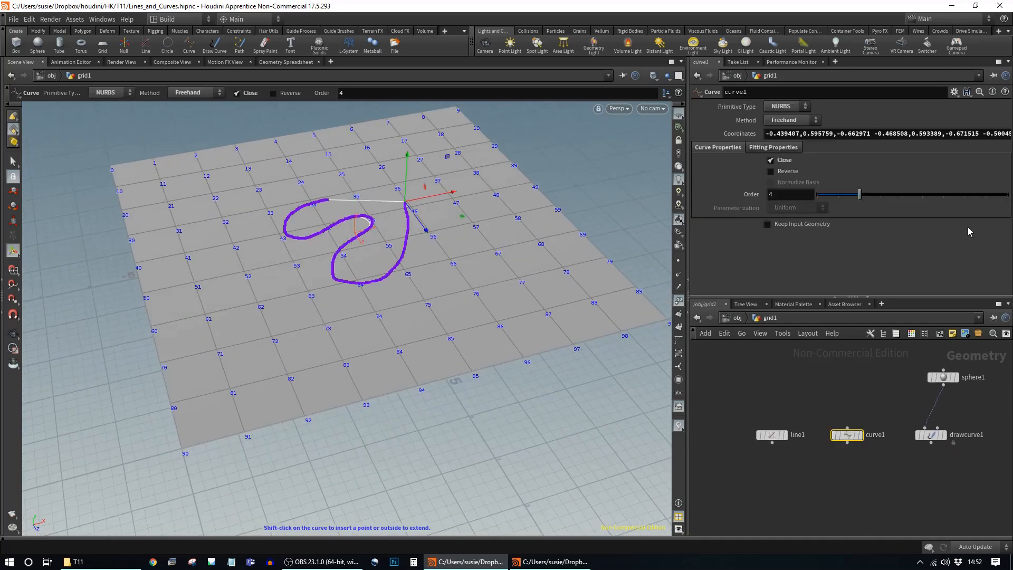
{"action": "middle_click_drag", "start_coordinate": [916, 392], "coordinate": [866, 398]}
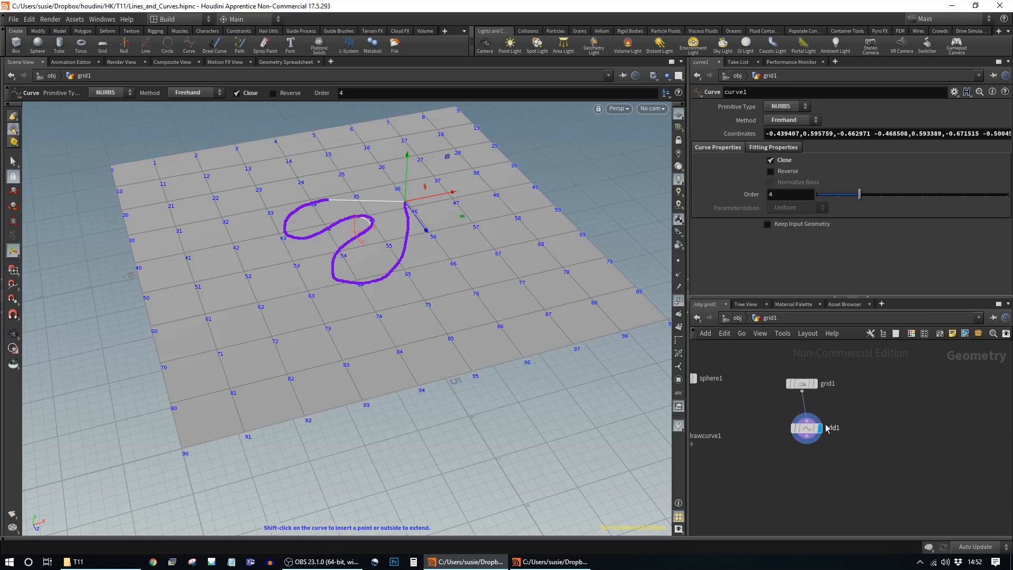
{"action": "left_click", "coordinate": [806, 432]}
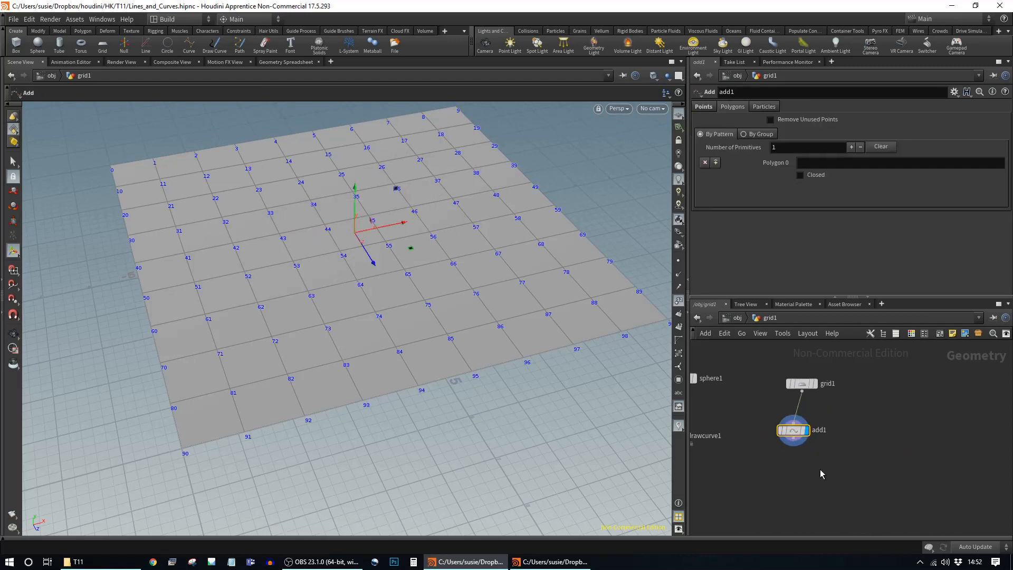
{"action": "middle_click_drag", "start_coordinate": [814, 468], "coordinate": [864, 469]}
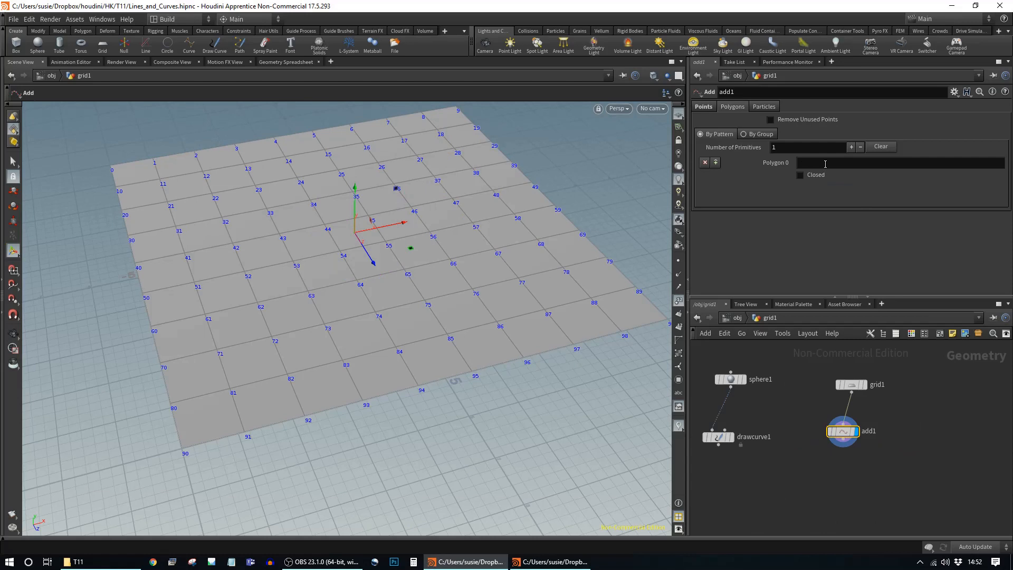
Create a polygon line through grid points 64 65 66 in the Add node
{"action": "left_click", "coordinate": [808, 166]}
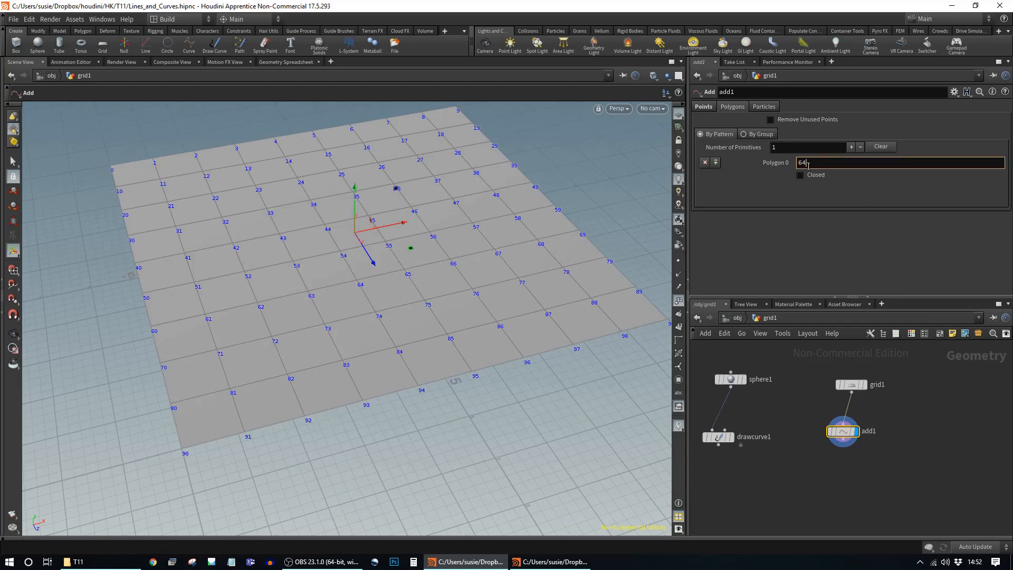
{"action": "type", "text": "64 65 66"}
{"action": "key", "text": "Return"}
{"action": "left_click_drag", "start_coordinate": [470, 264], "coordinate": [482, 242], "text": "alt"}
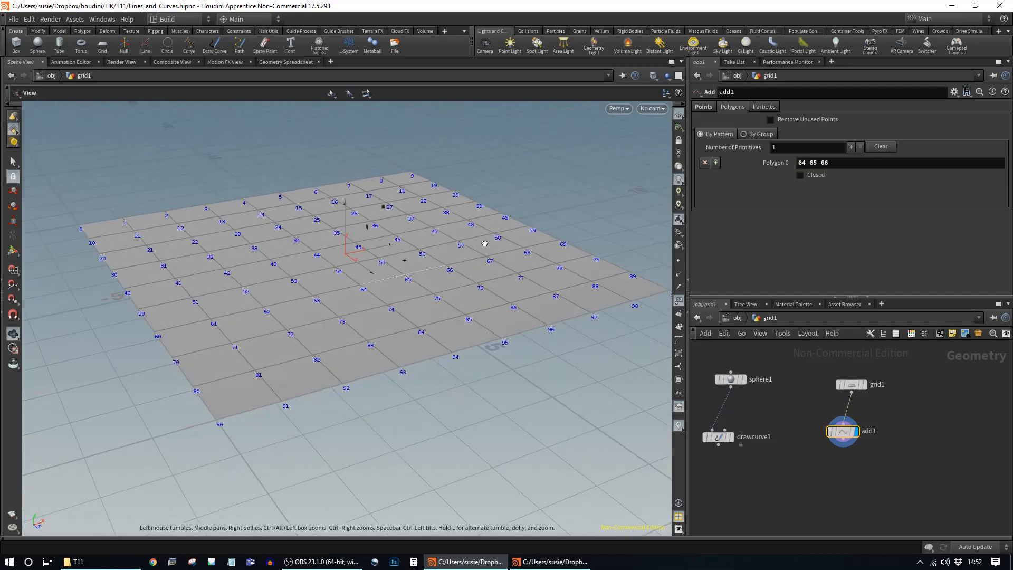
{"action": "right_click_drag", "start_coordinate": [481, 242], "coordinate": [622, 269], "text": "alt"}
{"action": "middle_click_drag", "start_coordinate": [622, 269], "coordinate": [570, 274], "text": "alt"}
{"action": "middle_click_drag", "start_coordinate": [475, 285], "coordinate": [514, 288], "text": "alt"}
{"action": "left_click_drag", "start_coordinate": [515, 287], "coordinate": [531, 314], "text": "alt"}
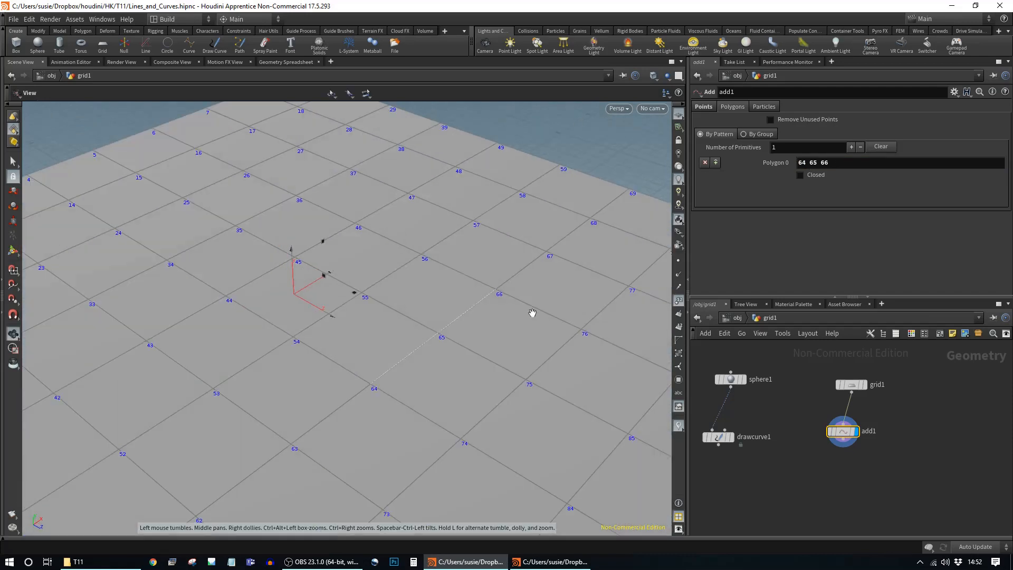
{"action": "left_click_drag", "start_coordinate": [476, 311], "coordinate": [462, 339], "text": "alt"}
Extend the Add node's Polygon 0 point pattern to 64 65 66 56
{"action": "left_click", "coordinate": [868, 165]}
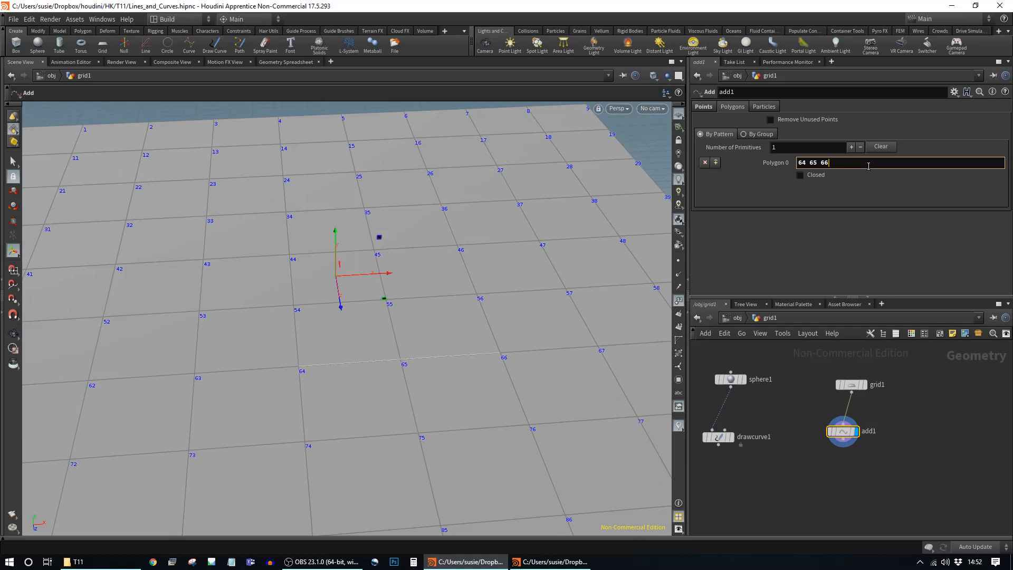
{"action": "key", "text": "Return"}
{"action": "left_click_drag", "start_coordinate": [519, 374], "coordinate": [475, 349], "text": "alt"}
Insert a Group node between the Grid and Add nodes
{"action": "mouse_move", "coordinate": [855, 388]}
{"action": "left_click_drag", "start_coordinate": [855, 388], "coordinate": [826, 371]}
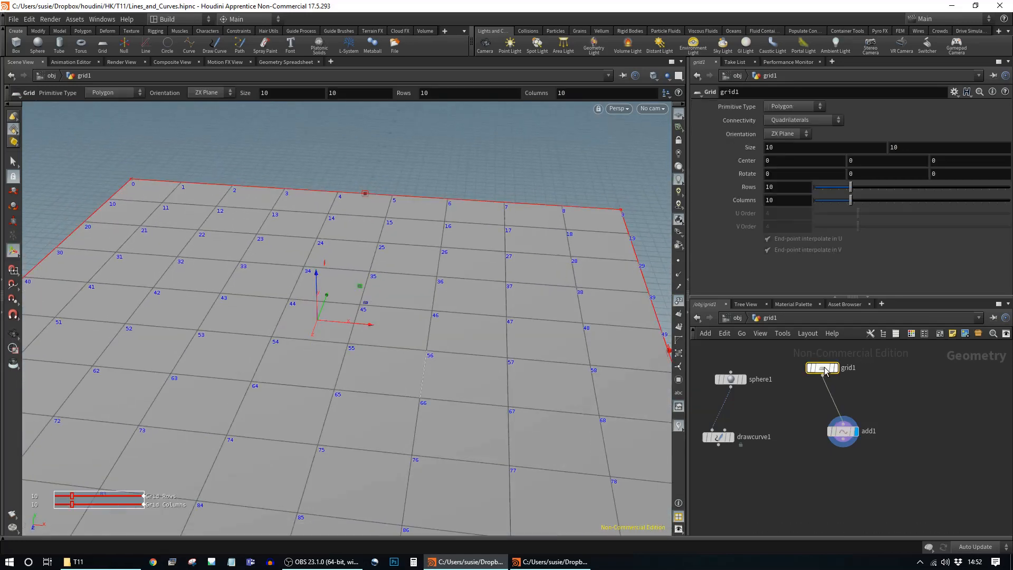
{"action": "key", "text": "Tab"}
{"action": "type", "text": "group"}
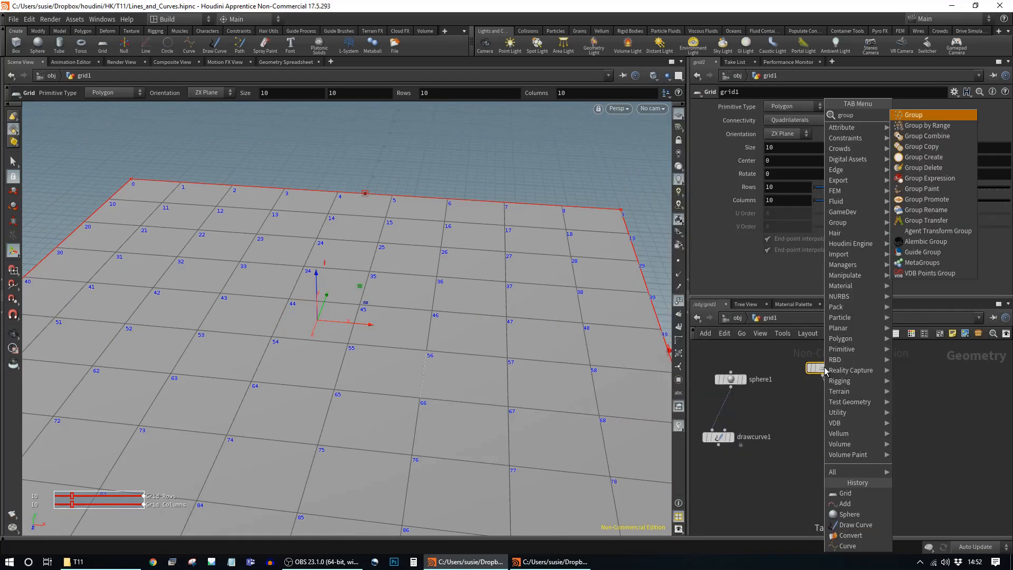
{"action": "key", "text": "Escape"}
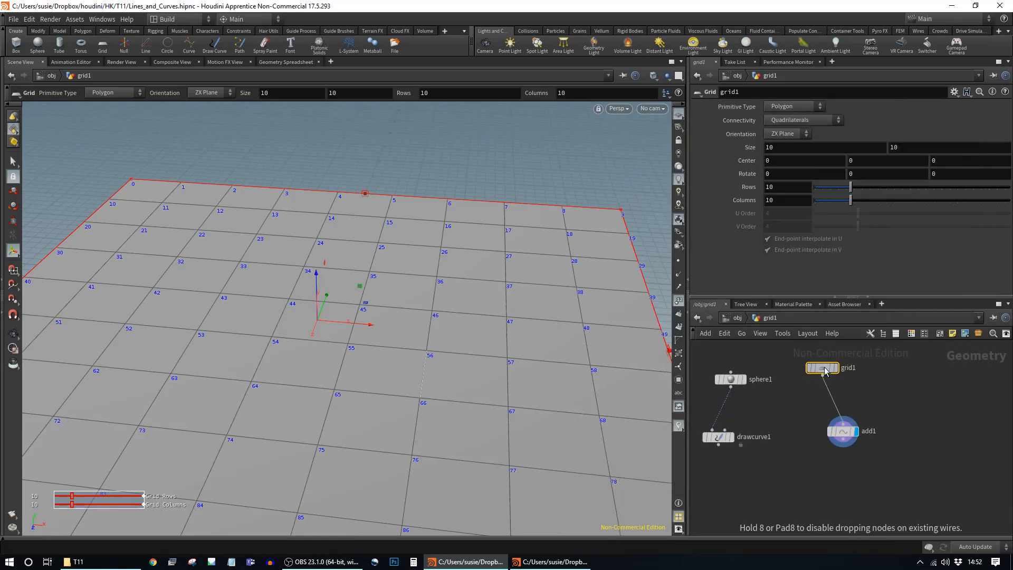
{"action": "left_click", "coordinate": [828, 400]}
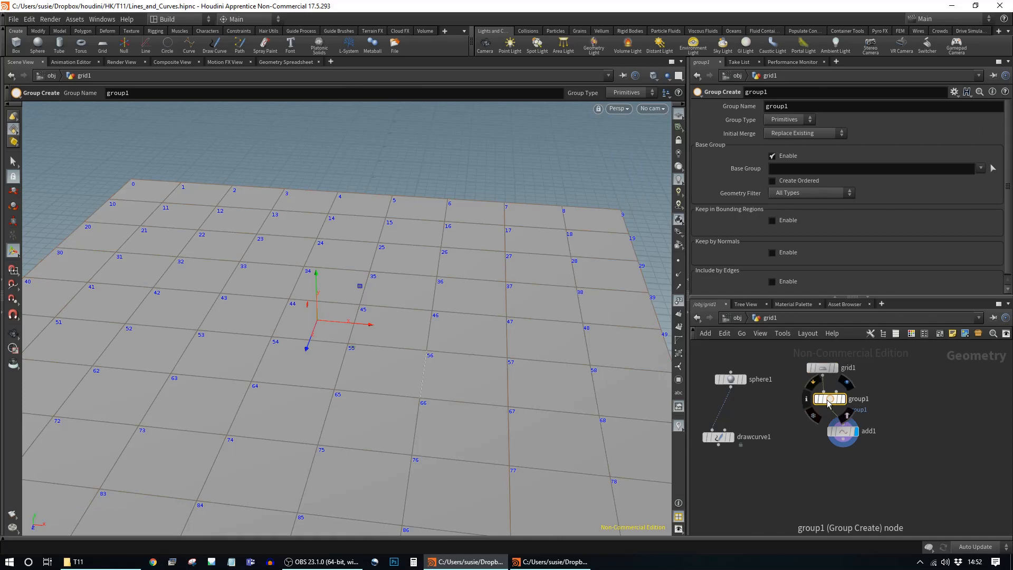
Set the group type to Points and pick grid points 44-46 and 50-53 in the viewport as the base group
{"action": "left_click", "coordinate": [994, 168]}
{"action": "key", "text": "Escape"}
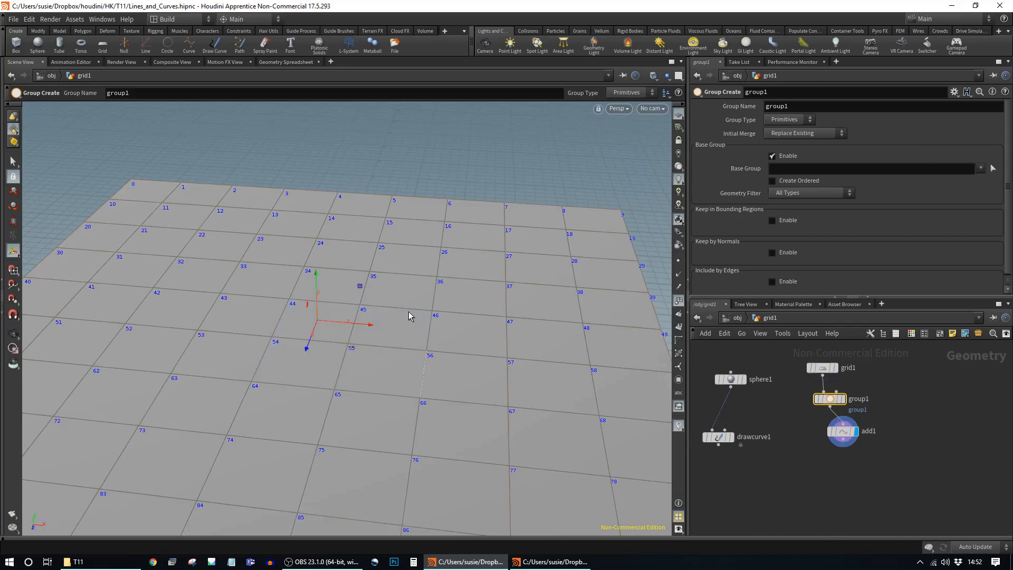
{"action": "left_click", "coordinate": [779, 121]}
{"action": "left_click", "coordinate": [785, 131]}
{"action": "left_click", "coordinate": [991, 169]}
{"action": "key", "text": "Escape"}
{"action": "scroll", "coordinate": [543, 358], "scroll_direction": "down", "scroll_amount": 2}
{"action": "left_click", "coordinate": [992, 168]}
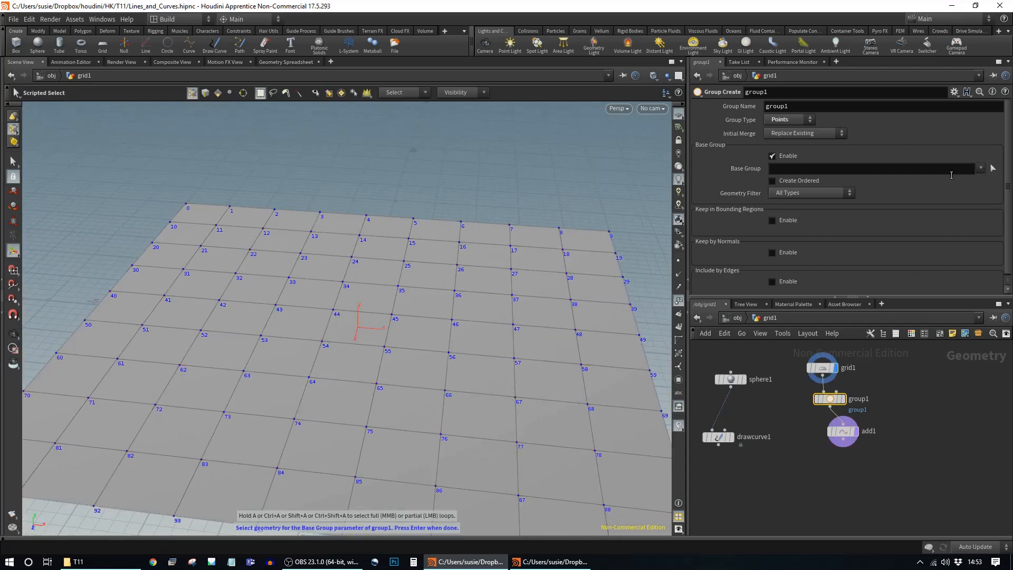
{"action": "left_click_drag", "start_coordinate": [501, 305], "coordinate": [73, 340]}
{"action": "key", "text": "Return"}
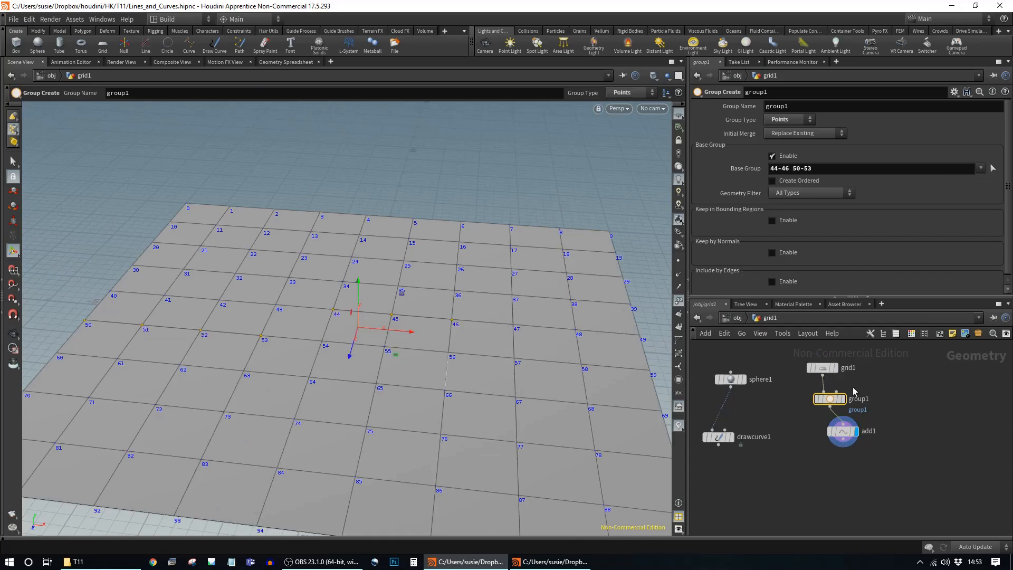
Display the Group node to check its points, and switch the Add node's polygon creation to By Group
{"action": "left_click", "coordinate": [841, 397]}
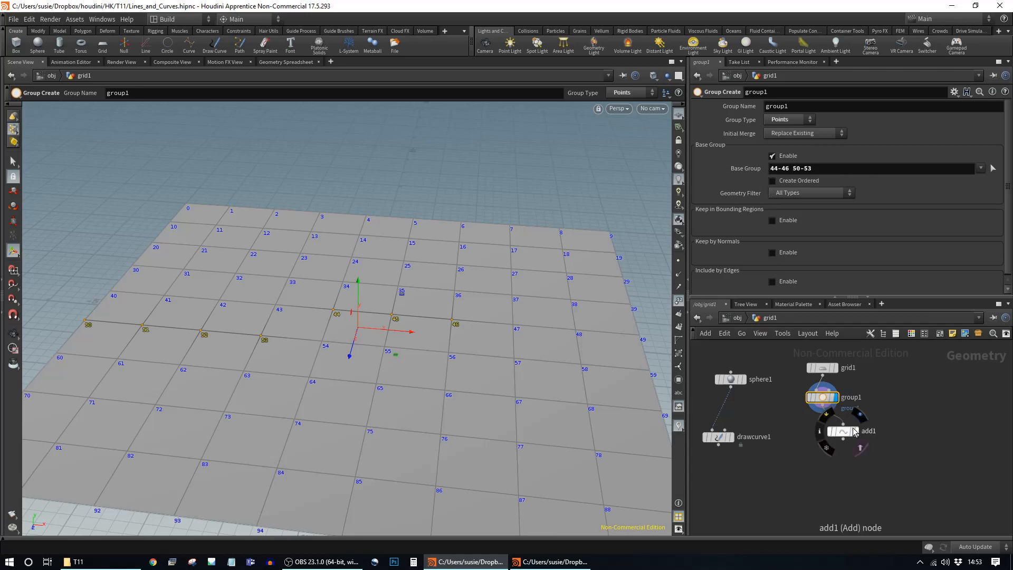
{"action": "left_click", "coordinate": [829, 434]}
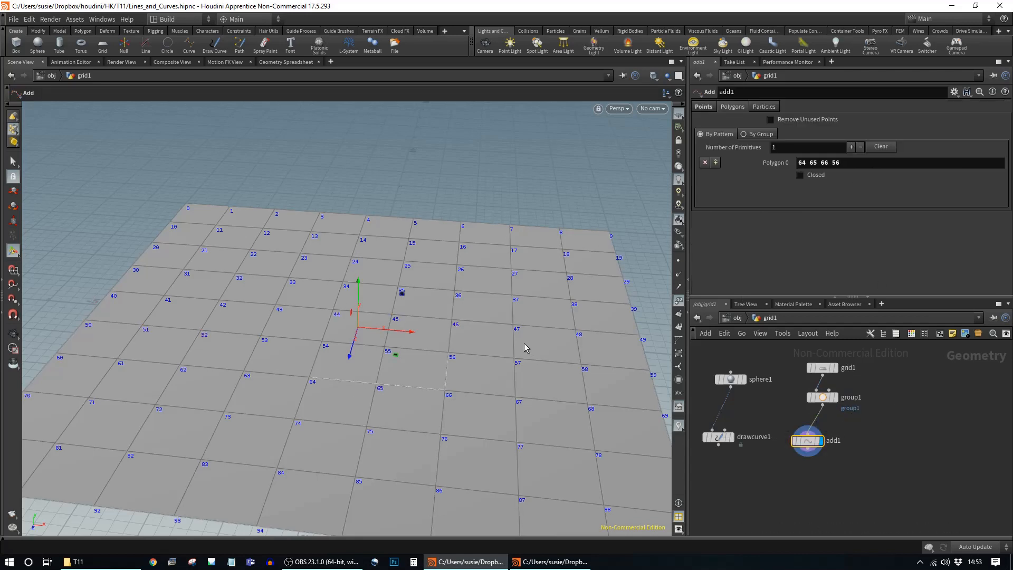
{"action": "left_click", "coordinate": [758, 133]}
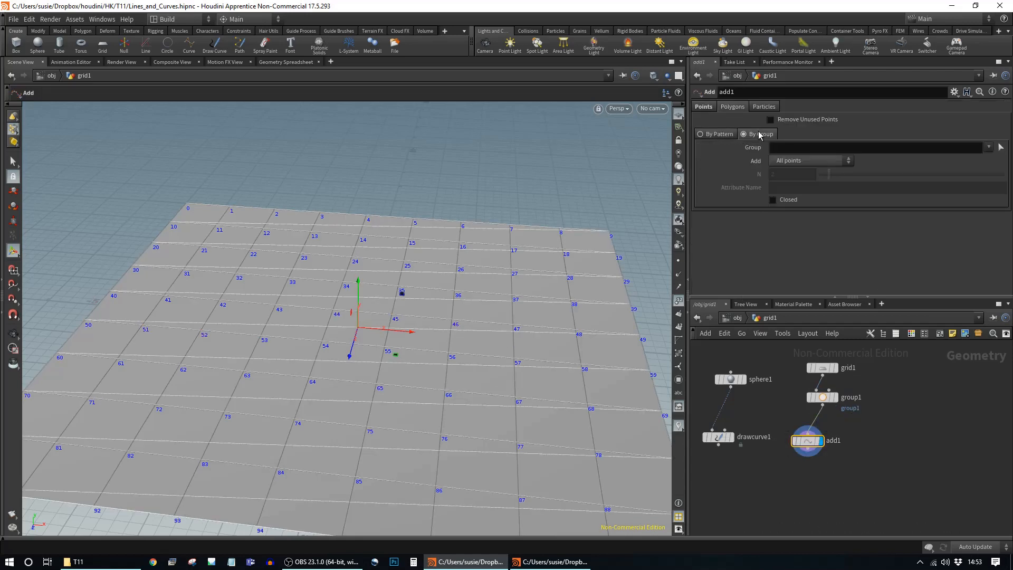
Set the Add node to build its polygon from group1 and align the node beneath group1 in the network
{"action": "left_click", "coordinate": [988, 148]}
{"action": "left_click", "coordinate": [979, 159]}
{"action": "key", "text": "Escape"}
{"action": "left_click_drag", "start_coordinate": [403, 239], "coordinate": [419, 366]}
{"action": "key", "text": "Return"}
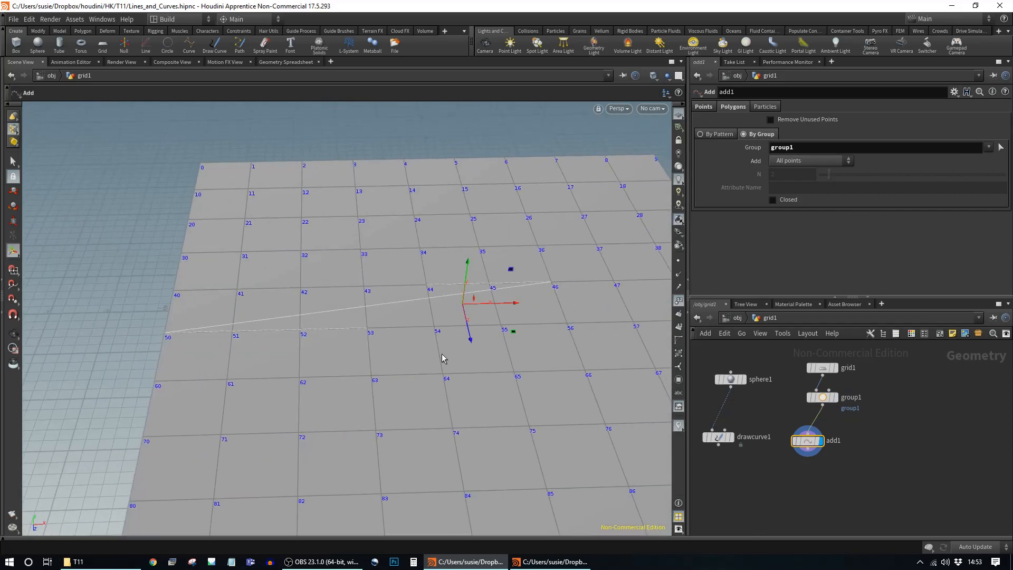
{"action": "key", "text": "Escape"}
{"action": "left_click_drag", "start_coordinate": [550, 350], "coordinate": [376, 420]}
{"action": "key", "text": "Return"}
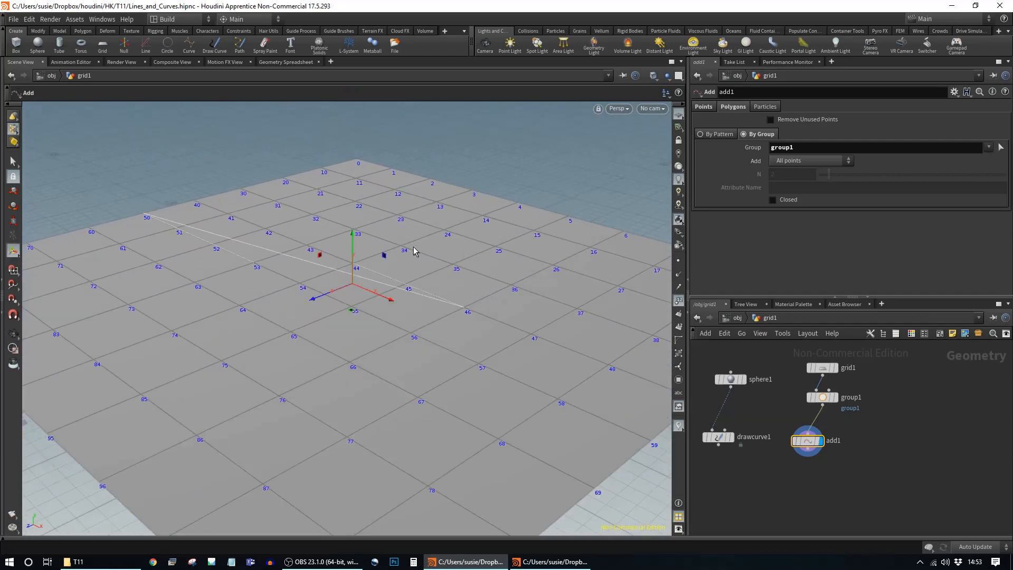
{"action": "mouse_move", "coordinate": [832, 441]}
{"action": "left_mouse_down"}
{"action": "mouse_move", "coordinate": [868, 438]}
{"action": "mouse_move", "coordinate": [837, 431]}
{"action": "mouse_move", "coordinate": [822, 442]}
{"action": "left_mouse_up"}
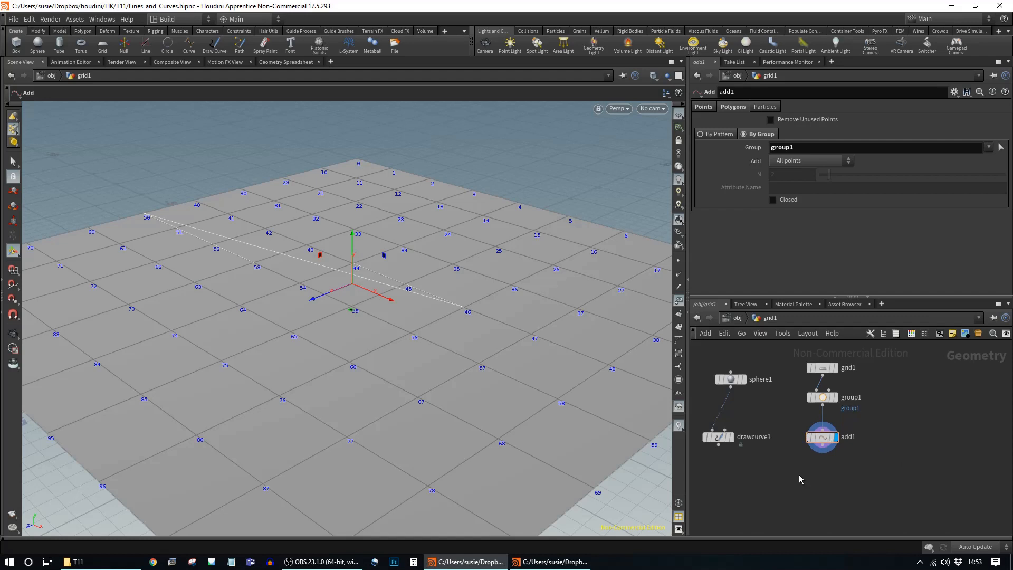
{"action": "scroll", "coordinate": [786, 467], "scroll_direction": "down", "scroll_amount": 3}
{"action": "middle_click_drag", "start_coordinate": [749, 485], "coordinate": [854, 463]}
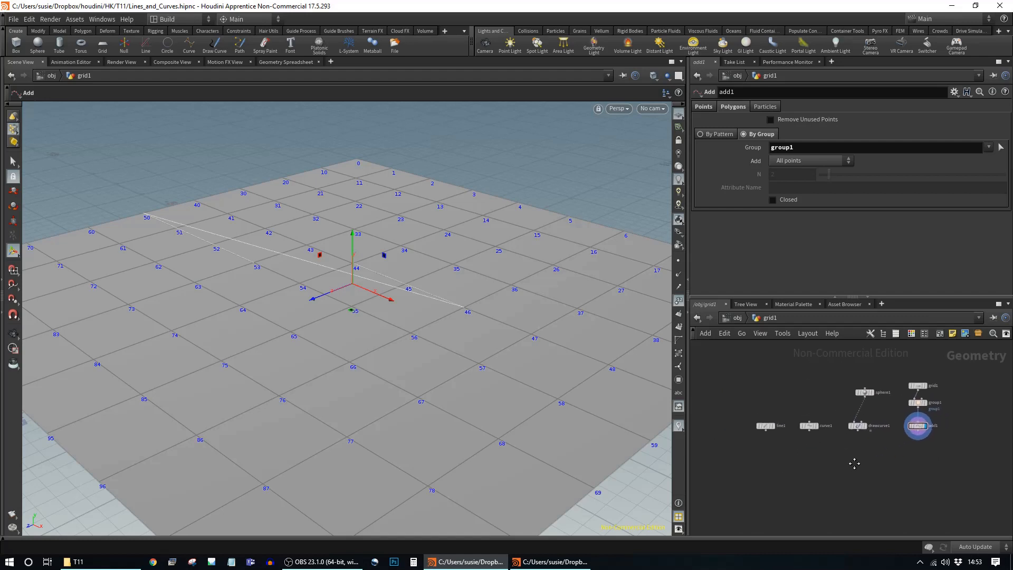
{"action": "scroll", "coordinate": [894, 448], "scroll_direction": "up", "scroll_amount": 2}
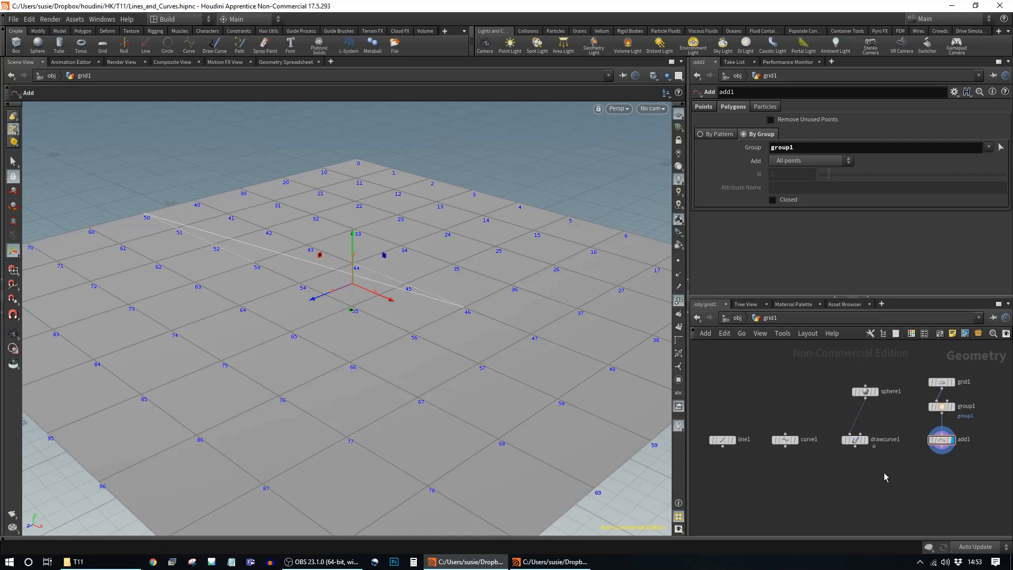
{"action": "scroll", "coordinate": [886, 477], "scroll_direction": "down", "scroll_amount": 1}
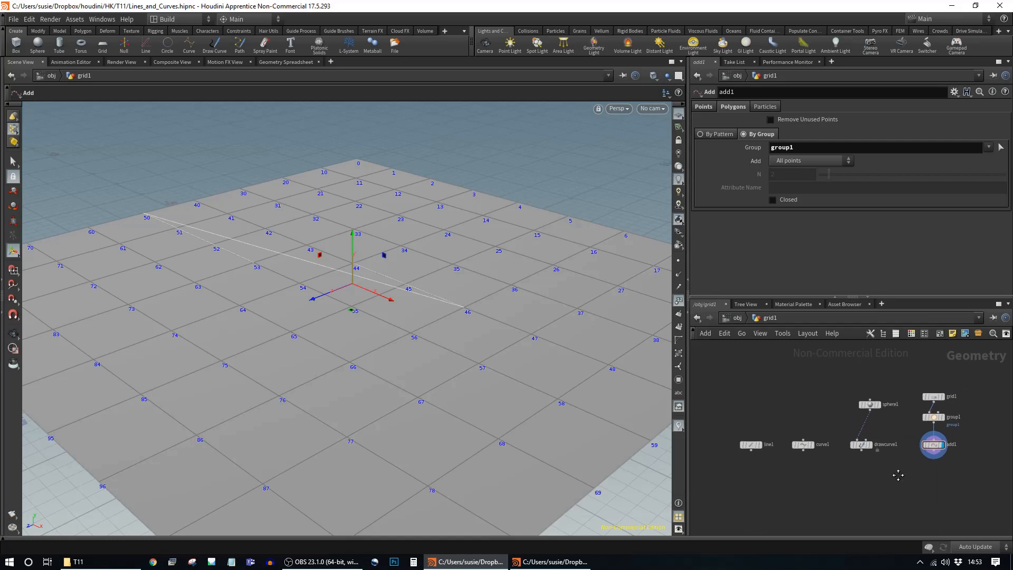
{"action": "middle_click_drag", "start_coordinate": [898, 474], "coordinate": [902, 461]}
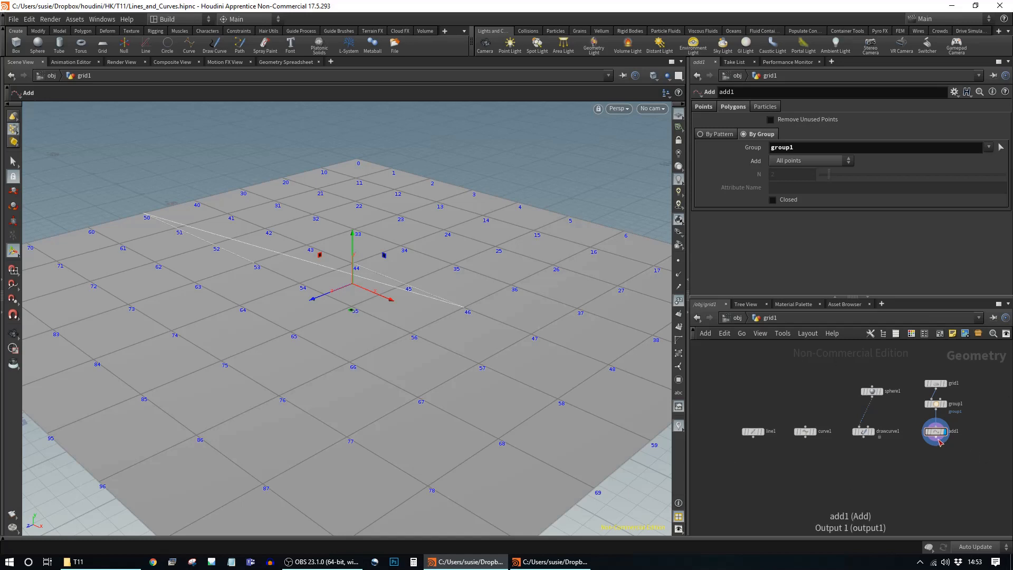
{"action": "middle_click_drag", "start_coordinate": [956, 462], "coordinate": [951, 461]}
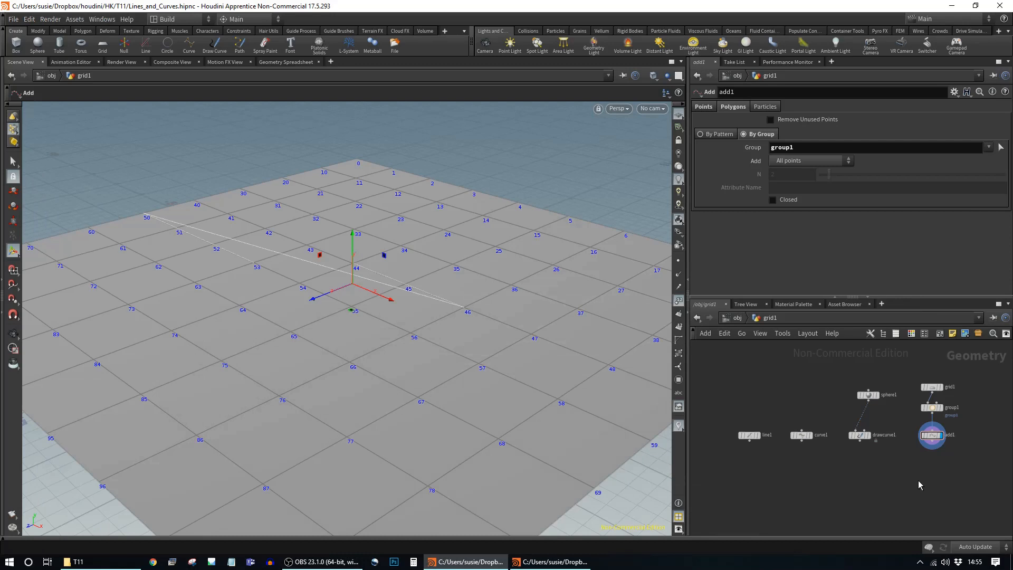
{"action": "key", "text": "f"}
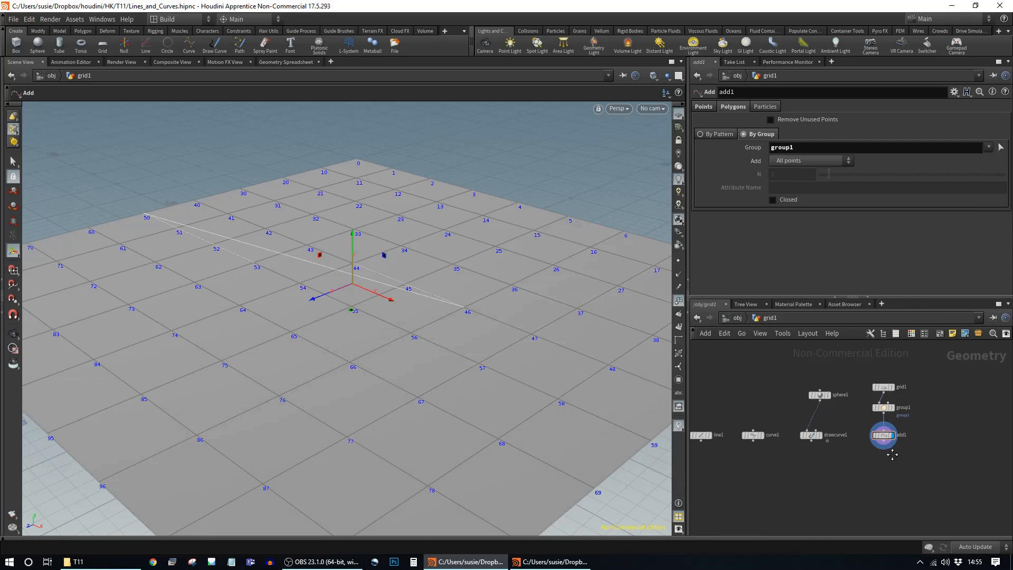
{"action": "middle_click_drag", "start_coordinate": [892, 464], "coordinate": [962, 430]}
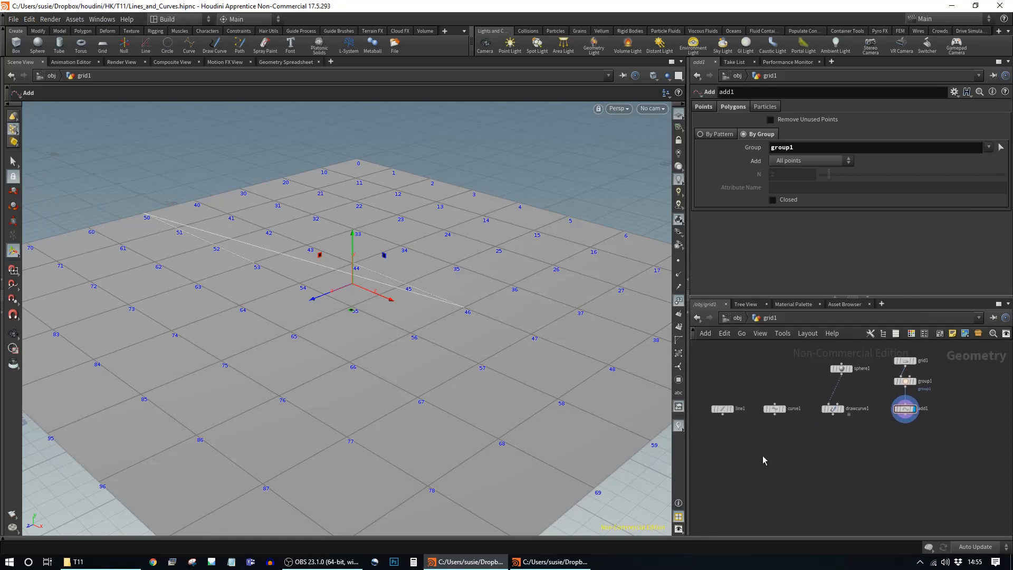
Create a new Geometry object beside grid1 at object level and enter its network
{"action": "left_click", "coordinate": [737, 317]}
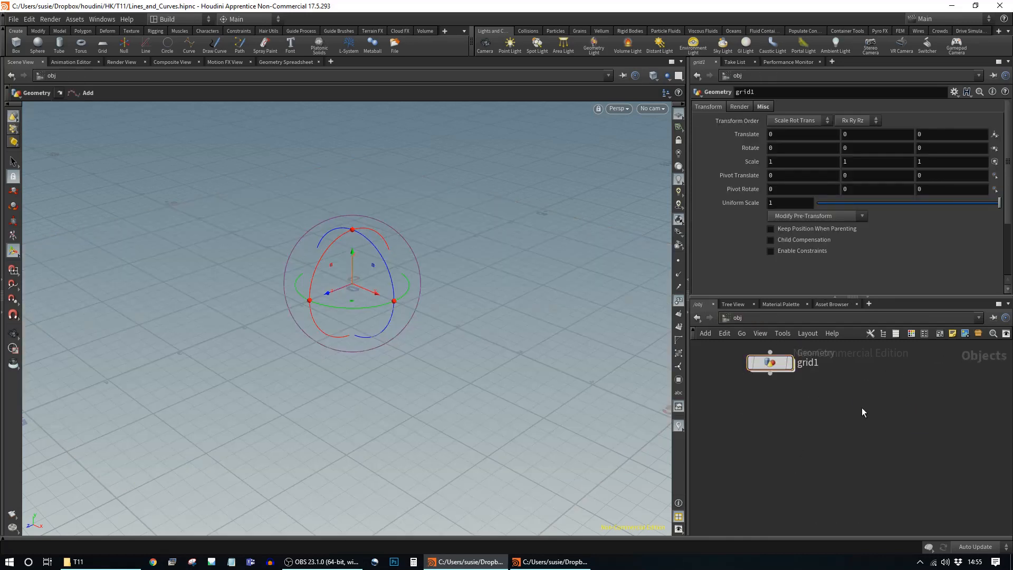
{"action": "key", "text": "Tab"}
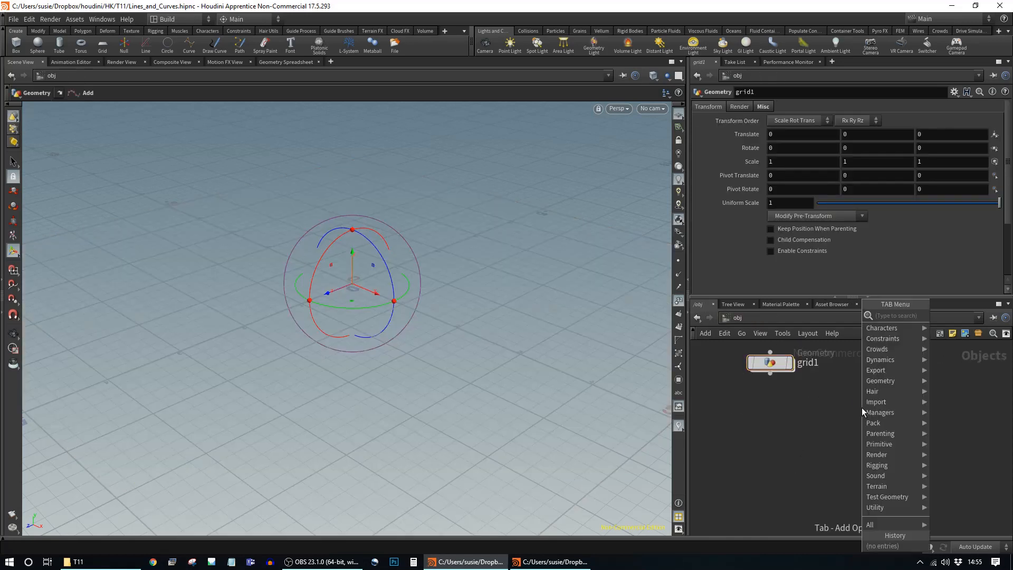
{"action": "type", "text": "geo"}
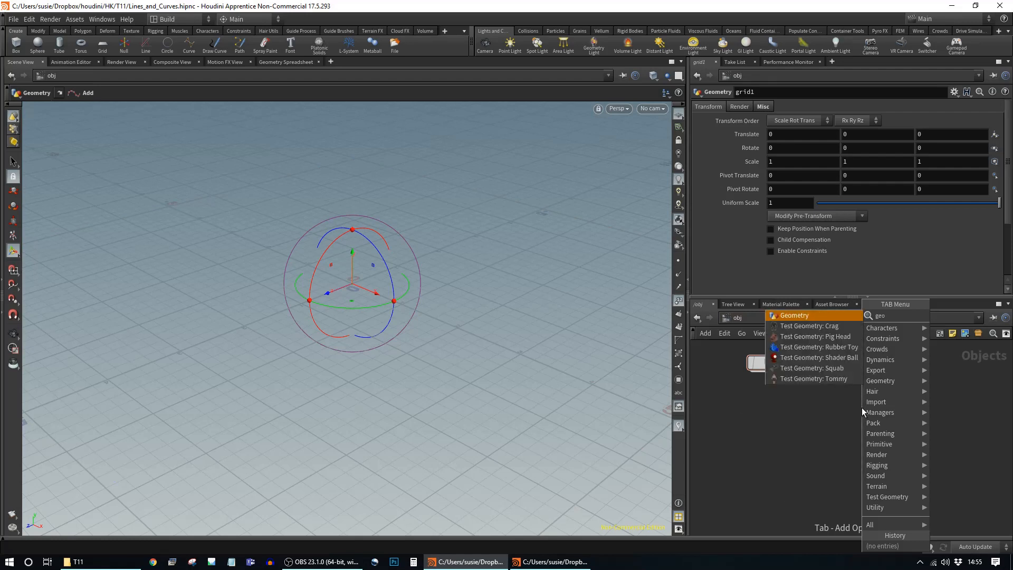
{"action": "key", "text": "Return"}
{"action": "left_click", "coordinate": [886, 363]}
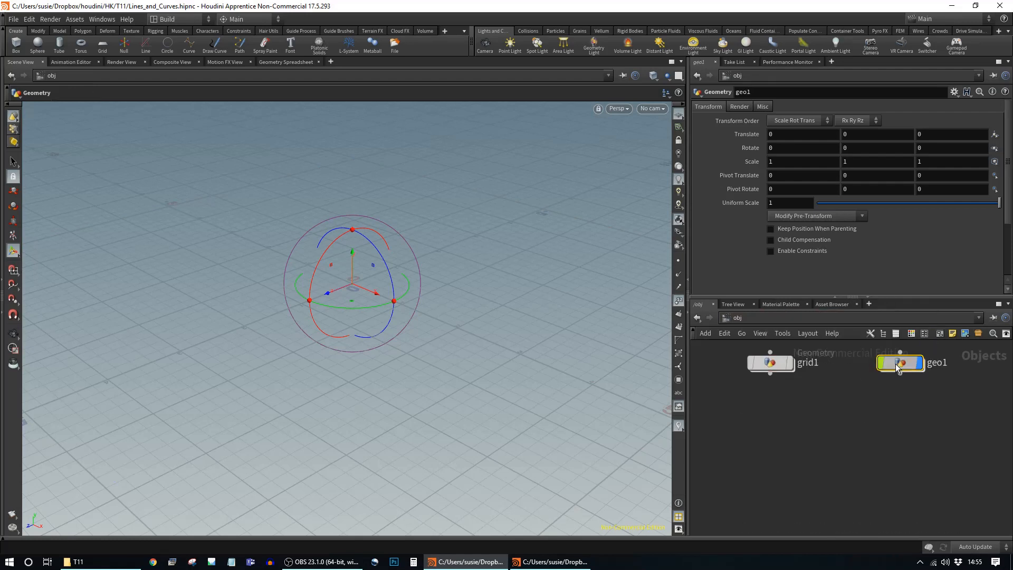
{"action": "double_click", "coordinate": [887, 363]}
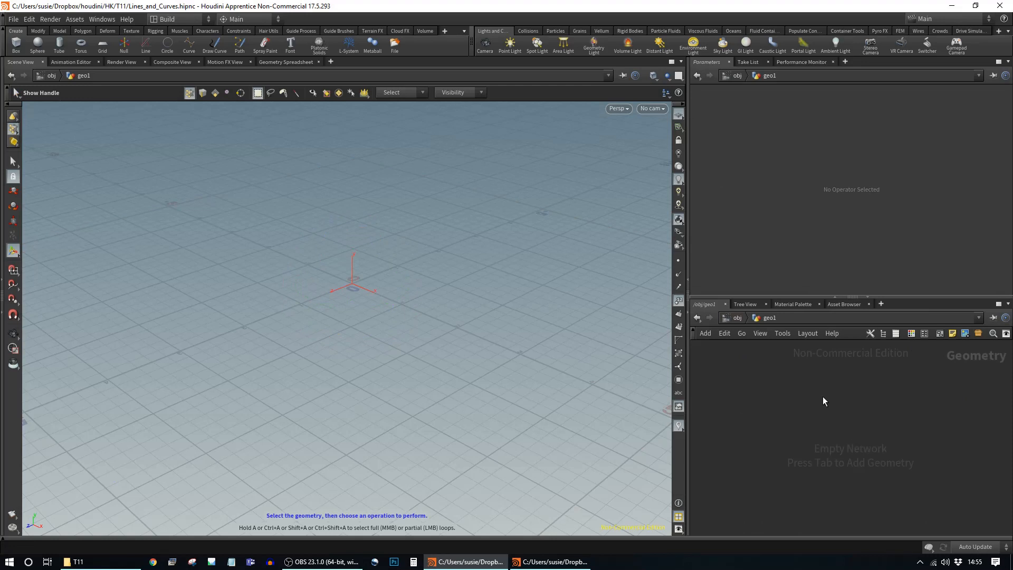
Add a Grid node to the empty geometry network
{"action": "key", "text": "Tab"}
{"action": "type", "text": "gri"}
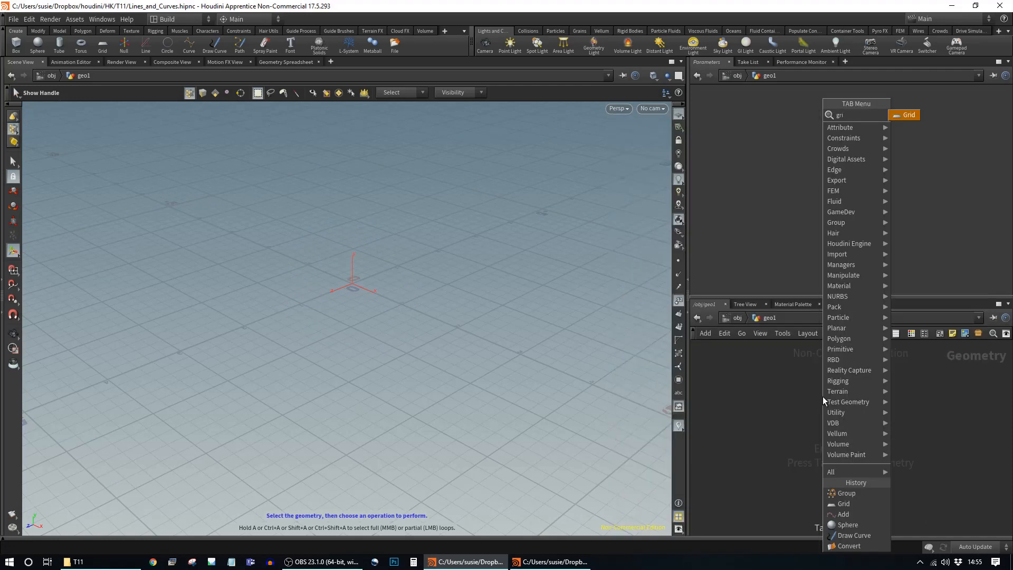
{"action": "key", "text": "Return"}
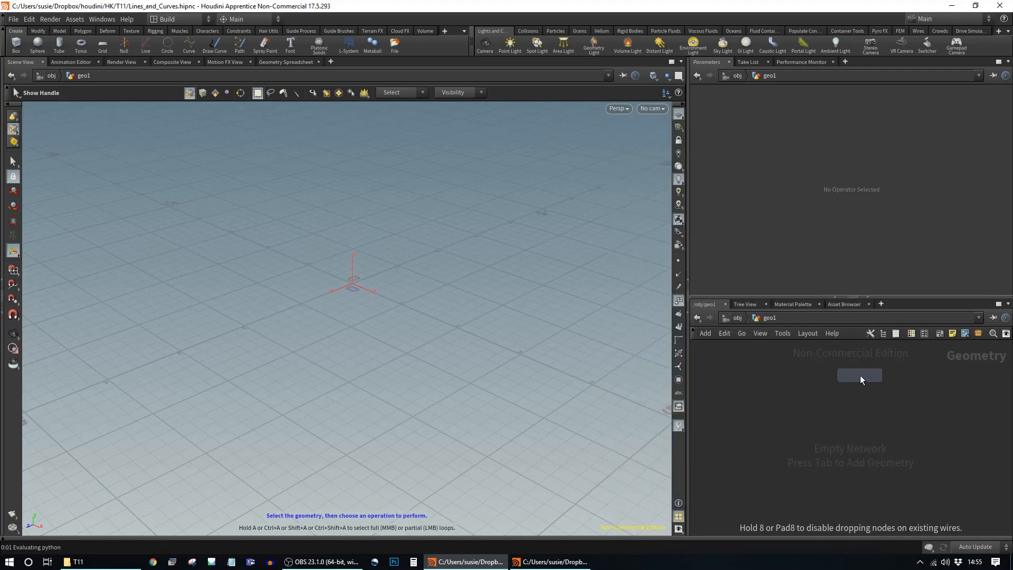
{"action": "left_click", "coordinate": [860, 375]}
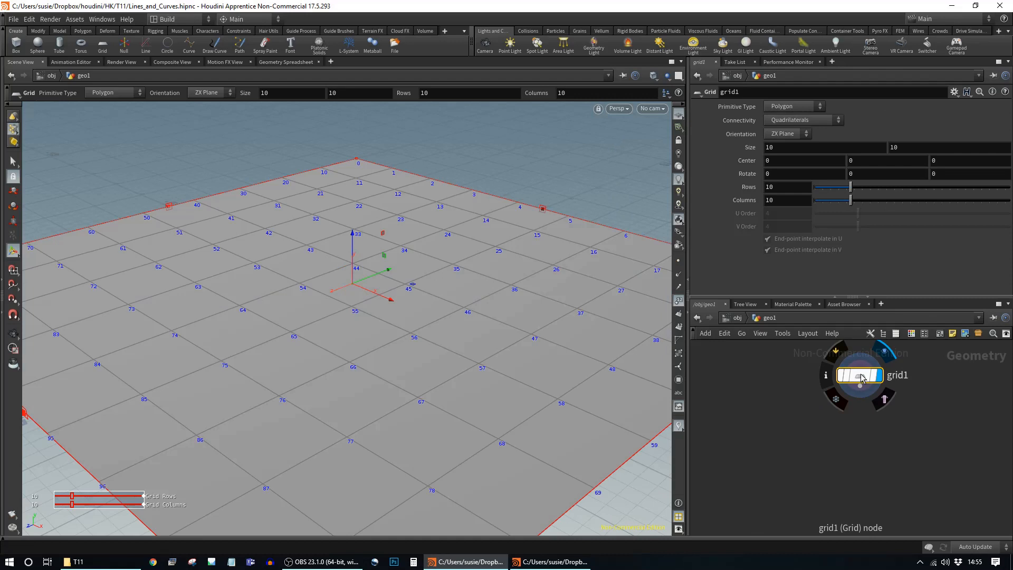
Set the grid to 50 rows and 50 columns and turn off the point number display
{"action": "left_click_drag", "start_coordinate": [851, 187], "coordinate": [1009, 187]}
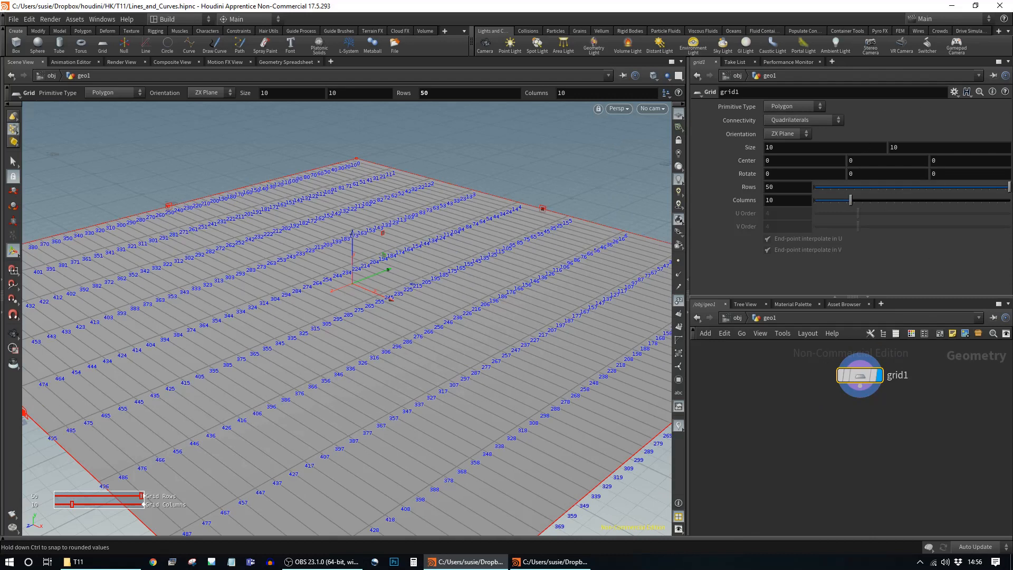
{"action": "left_click_drag", "start_coordinate": [851, 200], "coordinate": [1008, 201]}
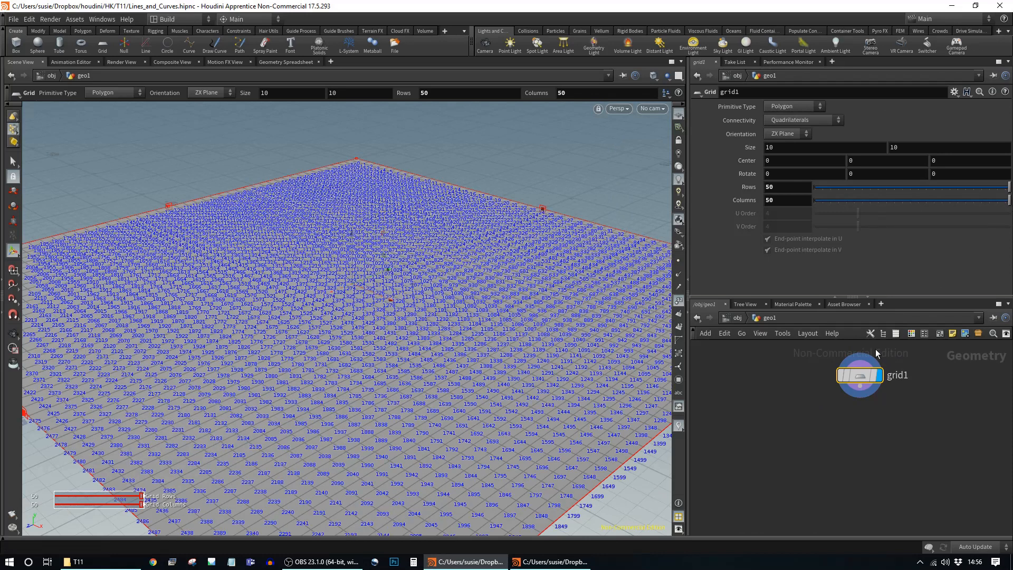
{"action": "left_click", "coordinate": [679, 299]}
{"action": "left_click", "coordinate": [870, 414]}
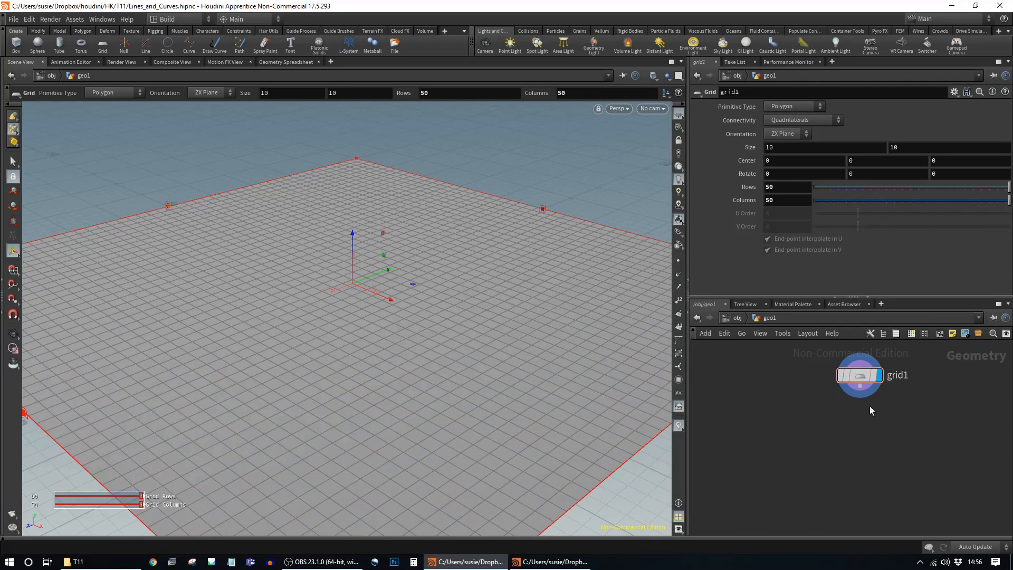
Add a Mountain node below the grid, connect the grid's output to it and display its result
{"action": "middle_click_drag", "start_coordinate": [888, 414], "coordinate": [852, 413]}
{"action": "key", "text": "Tab"}
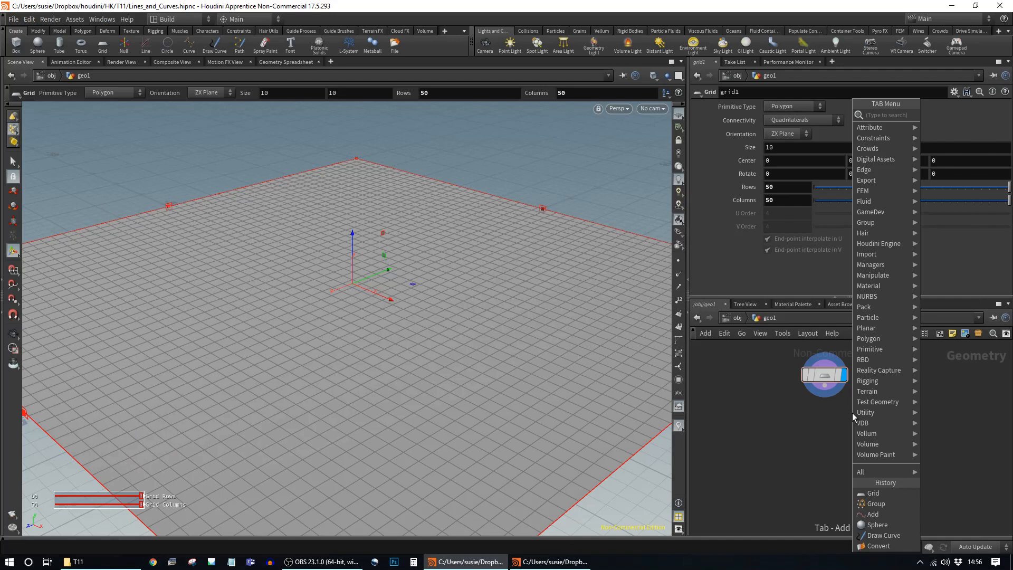
{"action": "type", "text": "moun"}
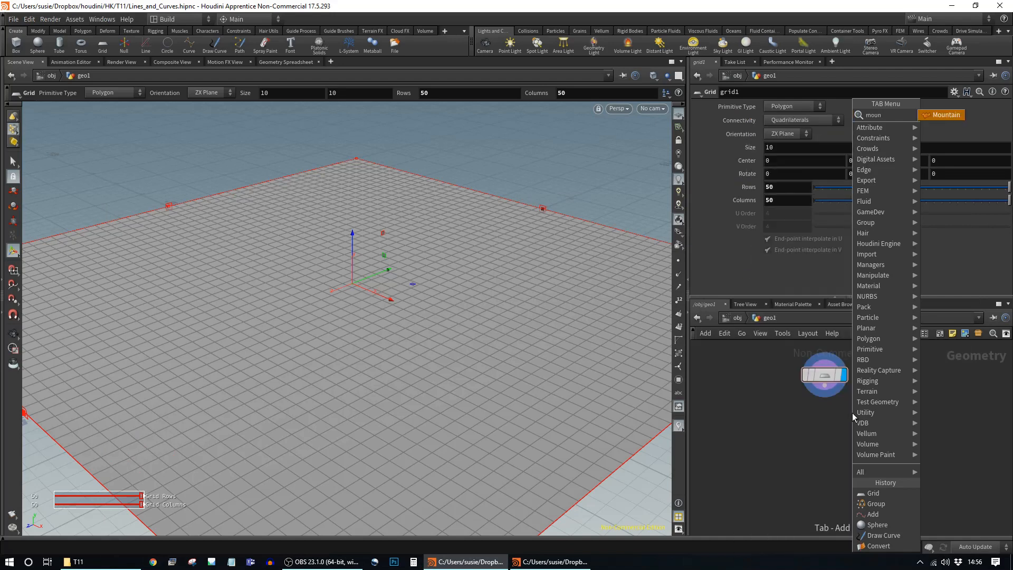
{"action": "key", "text": "Return"}
{"action": "left_click", "coordinate": [825, 419]}
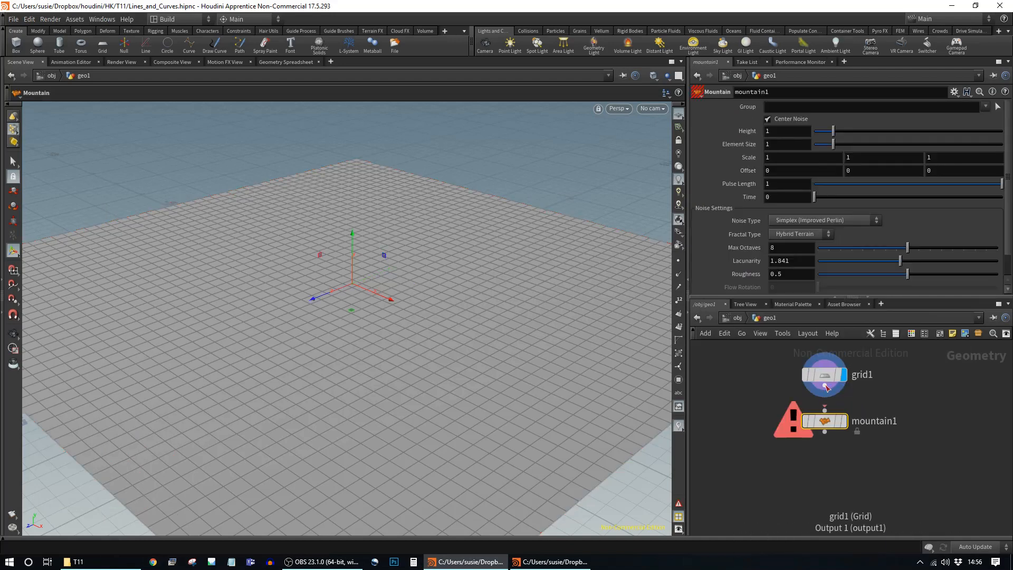
{"action": "left_click", "coordinate": [853, 424]}
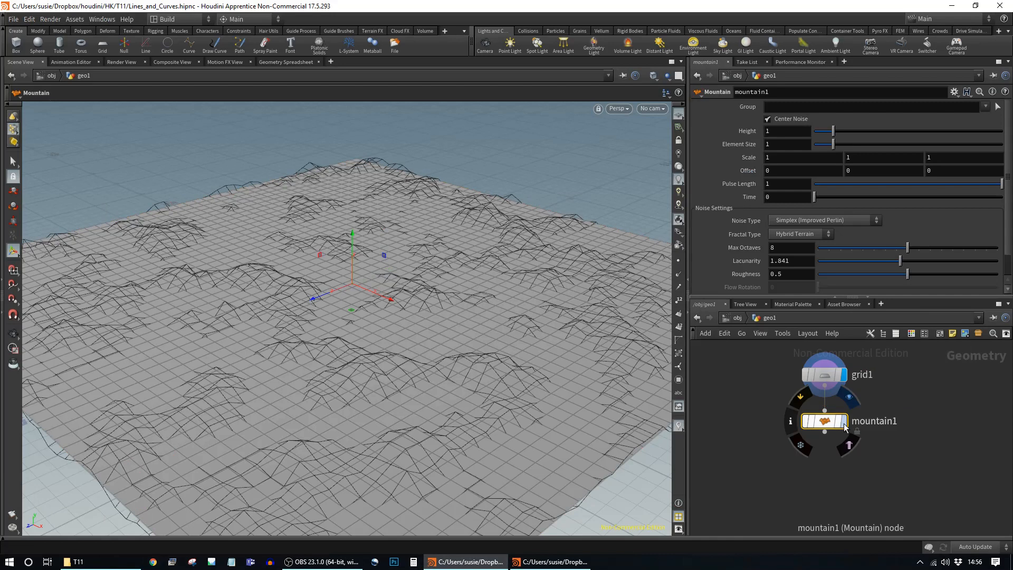
{"action": "left_click", "coordinate": [850, 403]}
Set the Mountain node's height to 3.15 and its element size to 10
{"action": "key", "text": "Escape"}
{"action": "left_click_drag", "start_coordinate": [443, 351], "coordinate": [487, 301]}
{"action": "key", "text": "Return"}
{"action": "left_click_drag", "start_coordinate": [834, 133], "coordinate": [831, 135]}
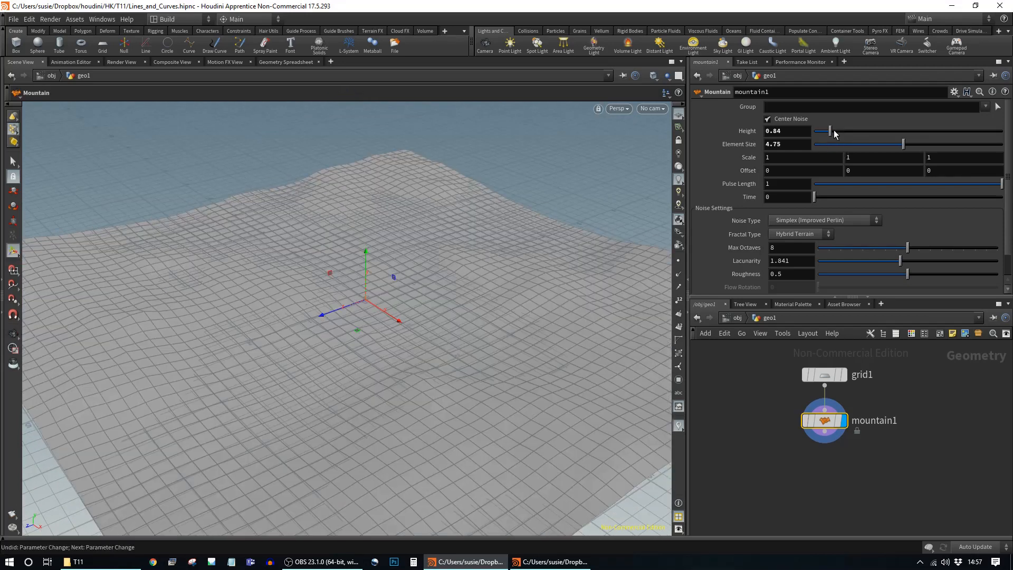
{"action": "left_click_drag", "start_coordinate": [833, 131], "coordinate": [873, 131]}
{"action": "key", "text": "Escape"}
{"action": "left_click_drag", "start_coordinate": [571, 364], "coordinate": [579, 332]}
{"action": "key", "text": "Return"}
{"action": "left_click_drag", "start_coordinate": [904, 147], "coordinate": [1008, 160]}
Offset the Mountain noise by 4 in X and 0.4 in Y
{"action": "middle_click_drag", "start_coordinate": [790, 155], "coordinate": [979, 183]}
{"action": "left_click_drag", "start_coordinate": [493, 257], "coordinate": [562, 335], "text": "alt"}
{"action": "key", "text": "Return"}
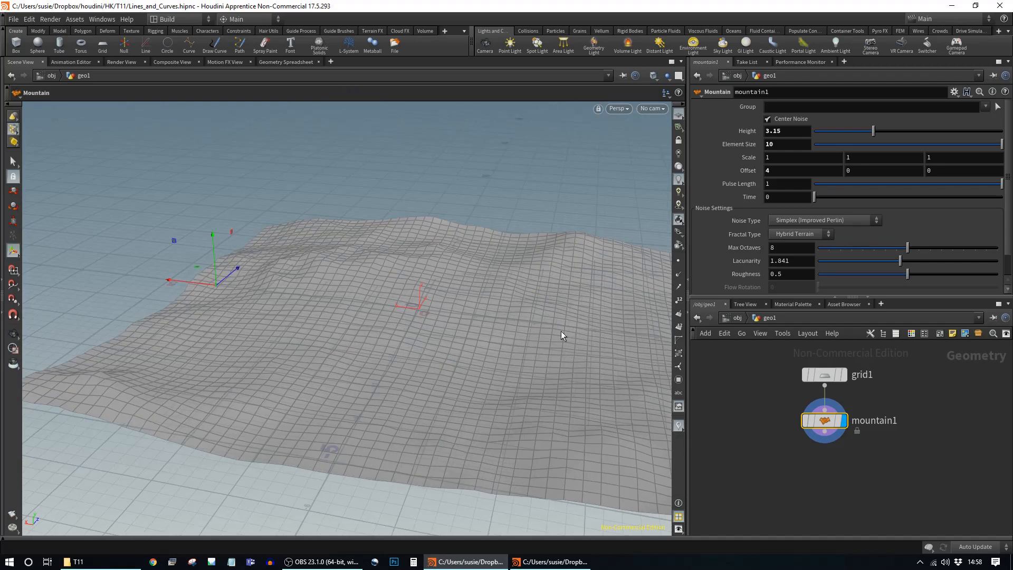
{"action": "key", "text": "Escape"}
{"action": "left_click_drag", "start_coordinate": [443, 413], "coordinate": [406, 364]}
{"action": "key", "text": "Return"}
{"action": "middle_click_drag", "start_coordinate": [877, 170], "coordinate": [906, 175]}
Examine the shape of the terrain surface from several angles
{"action": "left_click_drag", "start_coordinate": [391, 369], "coordinate": [407, 348], "text": "alt"}
{"action": "right_click_drag", "start_coordinate": [409, 353], "coordinate": [586, 378], "text": "alt"}
{"action": "middle_click_drag", "start_coordinate": [552, 388], "coordinate": [512, 332], "text": "alt"}
{"action": "left_click_drag", "start_coordinate": [513, 332], "coordinate": [505, 346], "text": "alt"}
{"action": "middle_click_drag", "start_coordinate": [477, 301], "coordinate": [464, 319], "text": "alt"}
{"action": "left_click_drag", "start_coordinate": [463, 318], "coordinate": [462, 322], "text": "alt"}
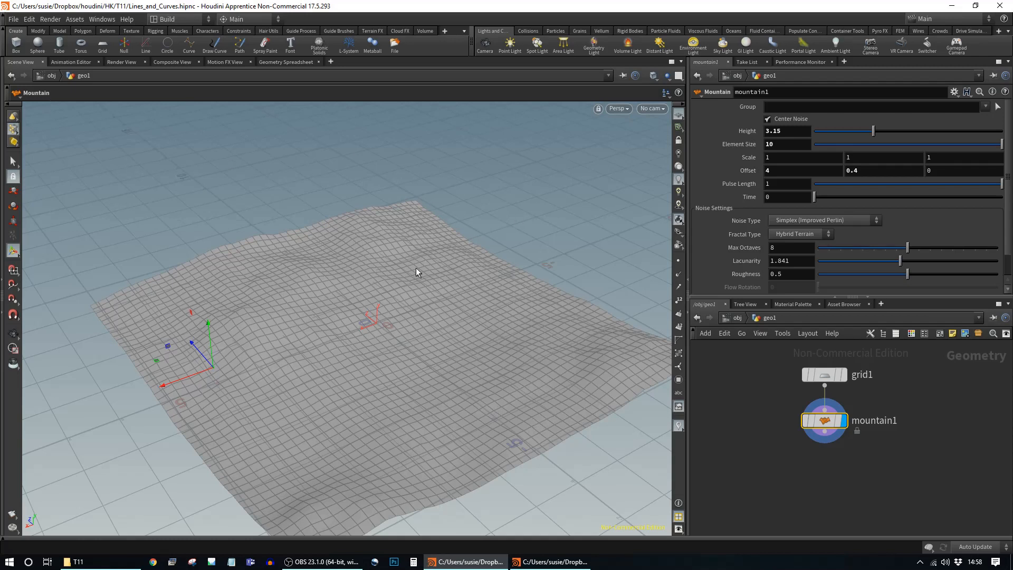
{"action": "key", "text": "Escape"}
{"action": "left_click_drag", "start_coordinate": [467, 287], "coordinate": [450, 308]}
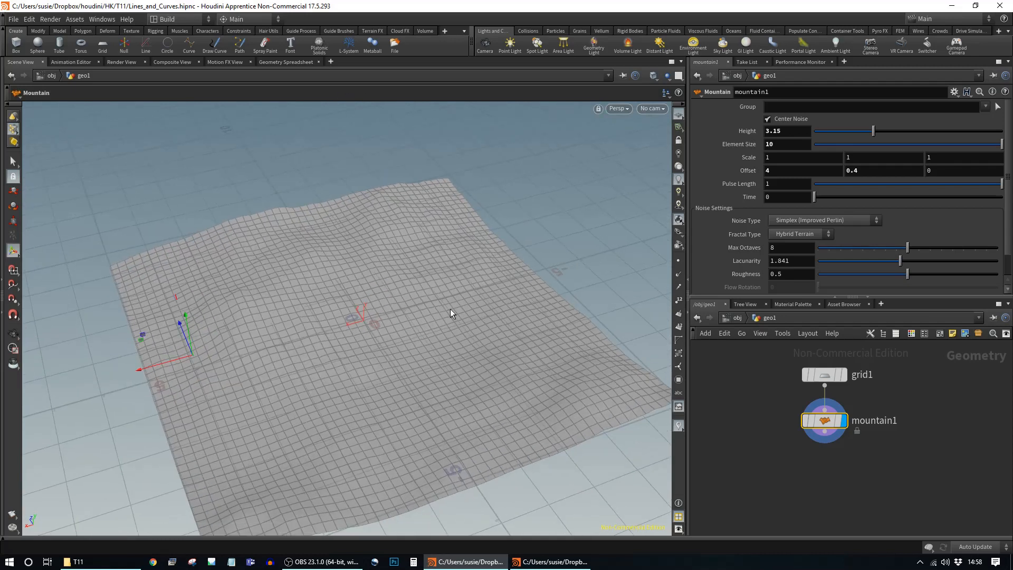
Switch the viewport to the top view and frame the terrain in it
{"action": "key", "text": "space+2"}
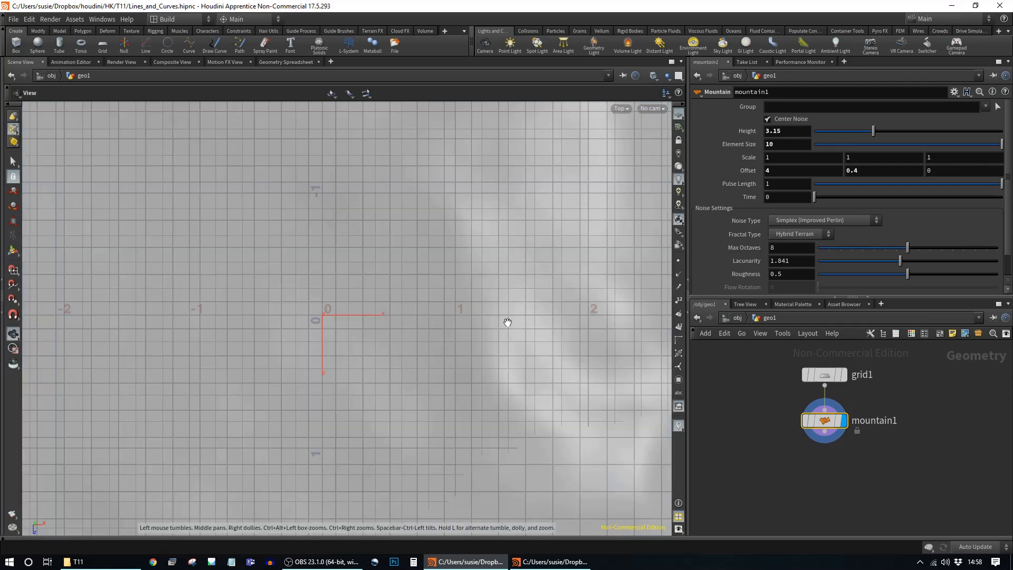
{"action": "key", "text": "h"}
{"action": "middle_click_drag", "start_coordinate": [420, 355], "coordinate": [294, 339]}
{"action": "right_click_drag", "start_coordinate": [294, 339], "coordinate": [380, 350]}
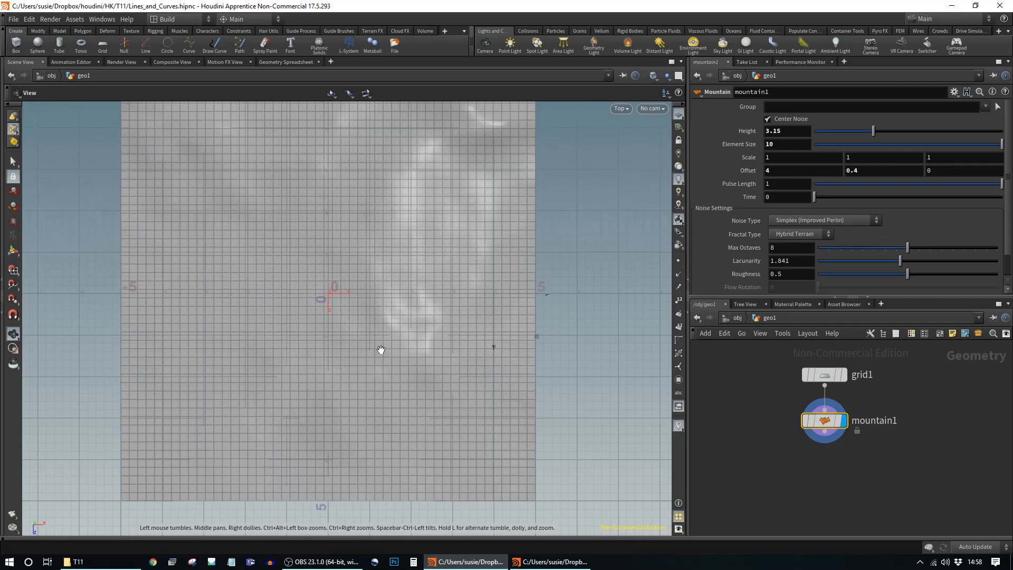
{"action": "middle_click_drag", "start_coordinate": [379, 350], "coordinate": [417, 396]}
Add a Curve node fed by the Mountain node, display it and position it just below the Mountain node
{"action": "left_click", "coordinate": [826, 440]}
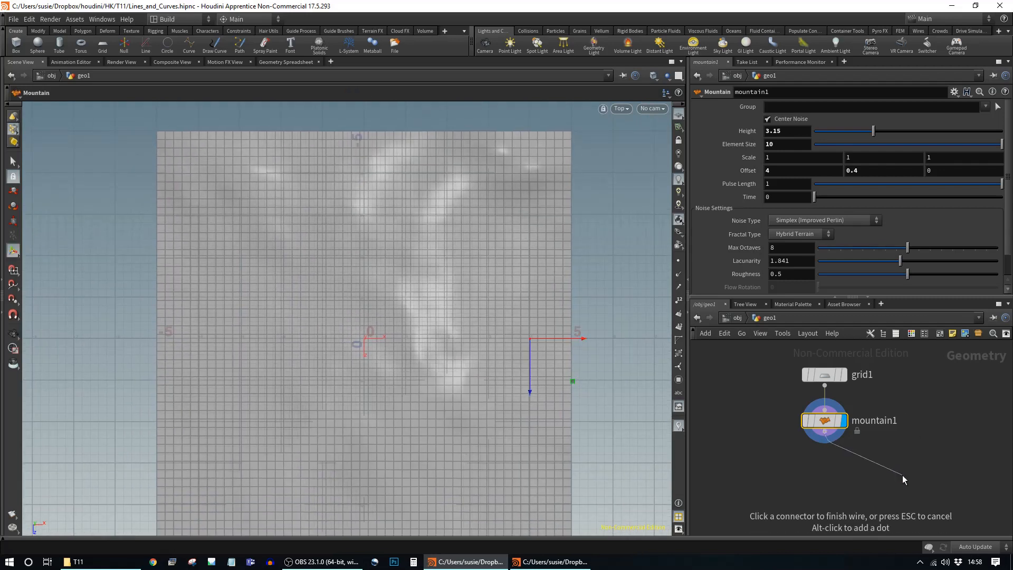
{"action": "key", "text": "Tab"}
{"action": "type", "text": "curv"}
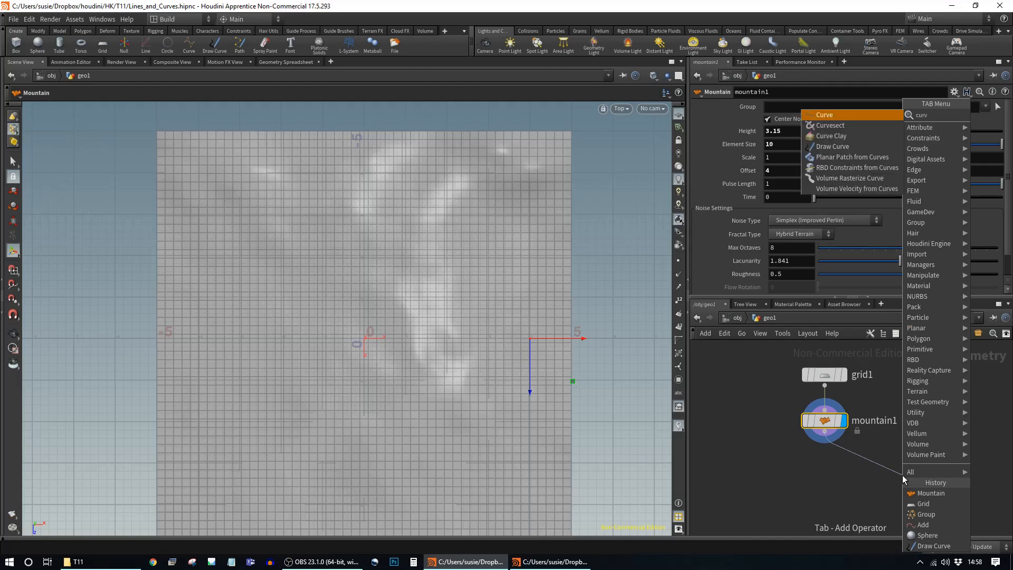
{"action": "key", "text": "Return"}
{"action": "left_click", "coordinate": [902, 475]}
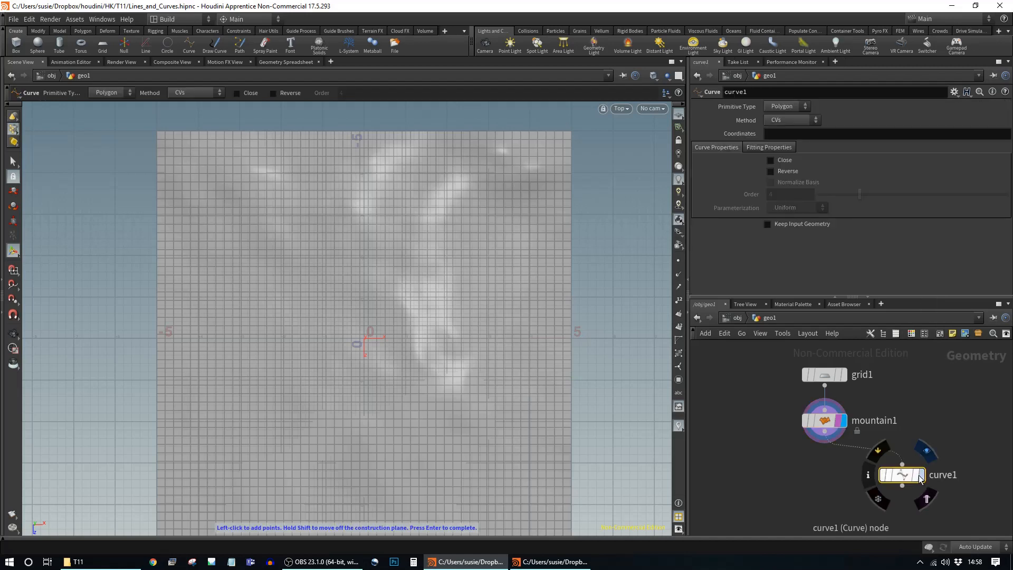
{"action": "left_click_drag", "start_coordinate": [906, 476], "coordinate": [885, 475]}
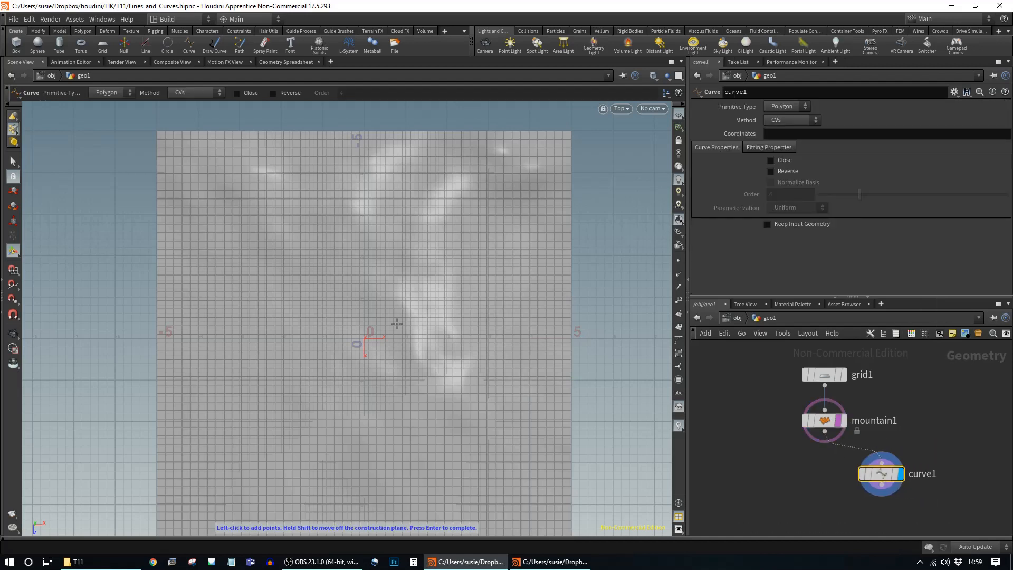
Set the Curve node's primitive type to NURBS
{"action": "key", "text": "Return"}
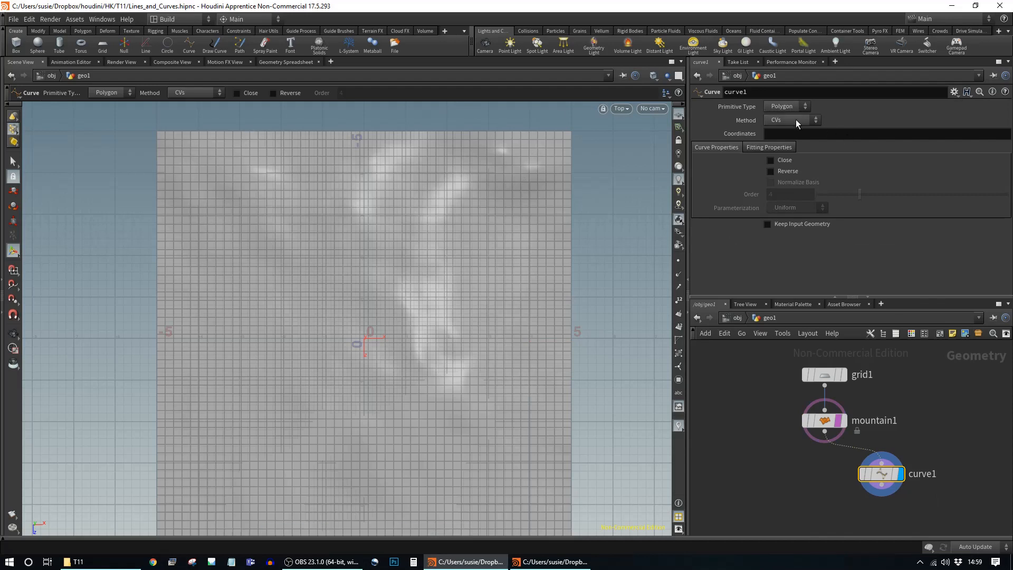
{"action": "left_click", "coordinate": [787, 106]}
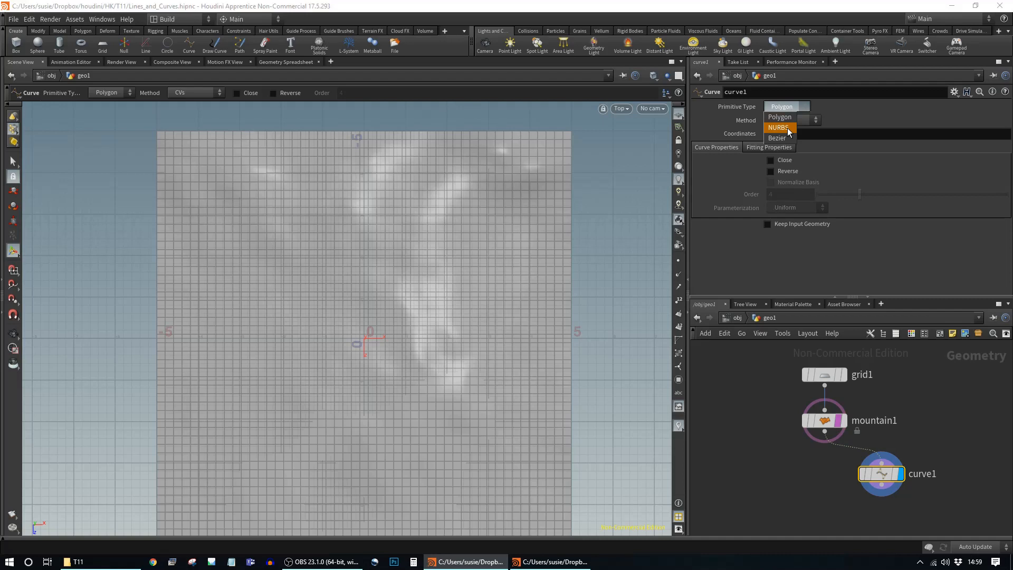
{"action": "left_click", "coordinate": [790, 116]}
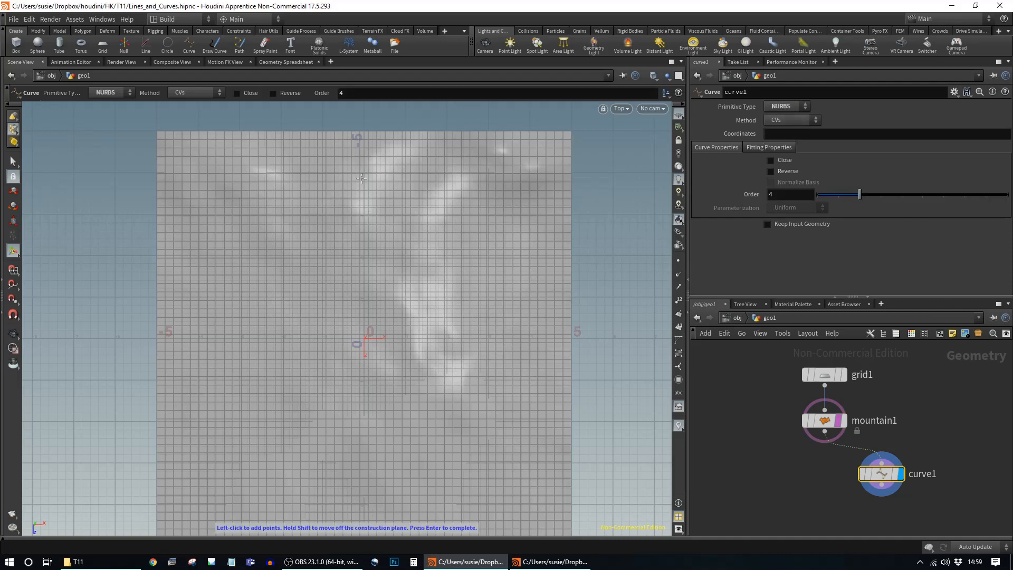
Draw a winding, closed NURBS curve over the terrain in the top view, ending on its first point
{"action": "left_click", "coordinate": [365, 172]}
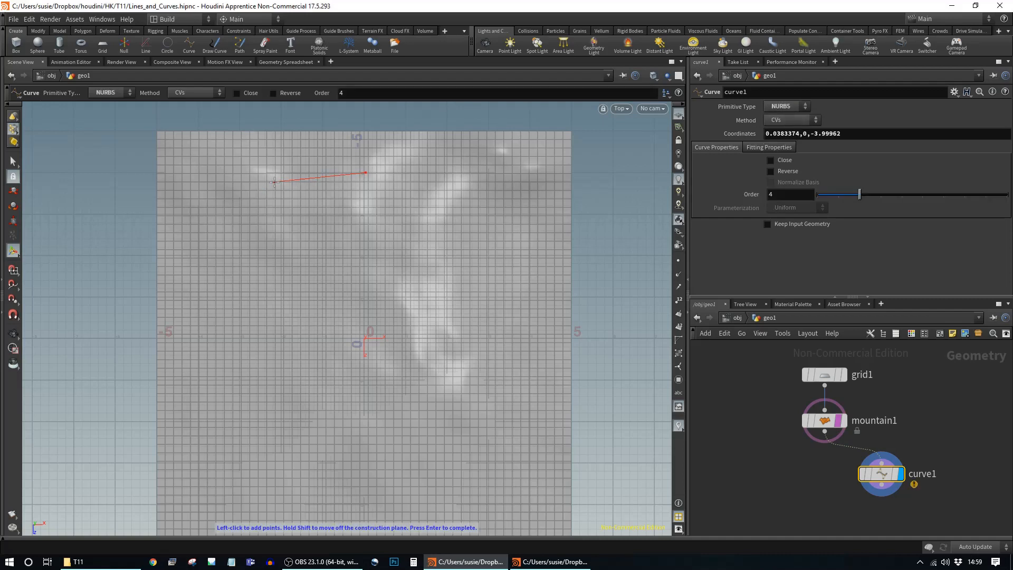
{"action": "left_click", "coordinate": [271, 188]}
{"action": "left_click", "coordinate": [255, 210]}
{"action": "left_click", "coordinate": [242, 244]}
{"action": "left_click", "coordinate": [240, 282]}
{"action": "left_click", "coordinate": [243, 306]}
{"action": "left_click", "coordinate": [217, 343]}
{"action": "left_click", "coordinate": [197, 375]}
{"action": "left_click", "coordinate": [219, 437]}
{"action": "left_click", "coordinate": [293, 457]}
{"action": "left_click", "coordinate": [382, 442]}
{"action": "left_click", "coordinate": [424, 402]}
{"action": "left_click", "coordinate": [416, 357]}
{"action": "left_click", "coordinate": [365, 338]}
{"action": "left_click", "coordinate": [302, 302]}
{"action": "left_click", "coordinate": [341, 268]}
{"action": "left_click", "coordinate": [421, 257]}
{"action": "left_click", "coordinate": [498, 242]}
{"action": "left_click", "coordinate": [511, 195]}
{"action": "left_click", "coordinate": [473, 169]}
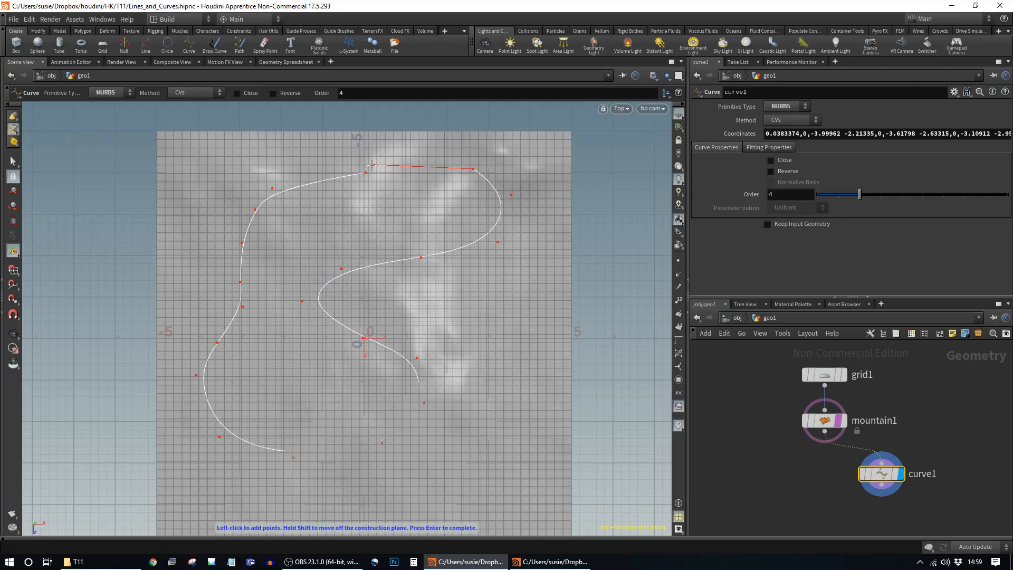
{"action": "left_click", "coordinate": [422, 164]}
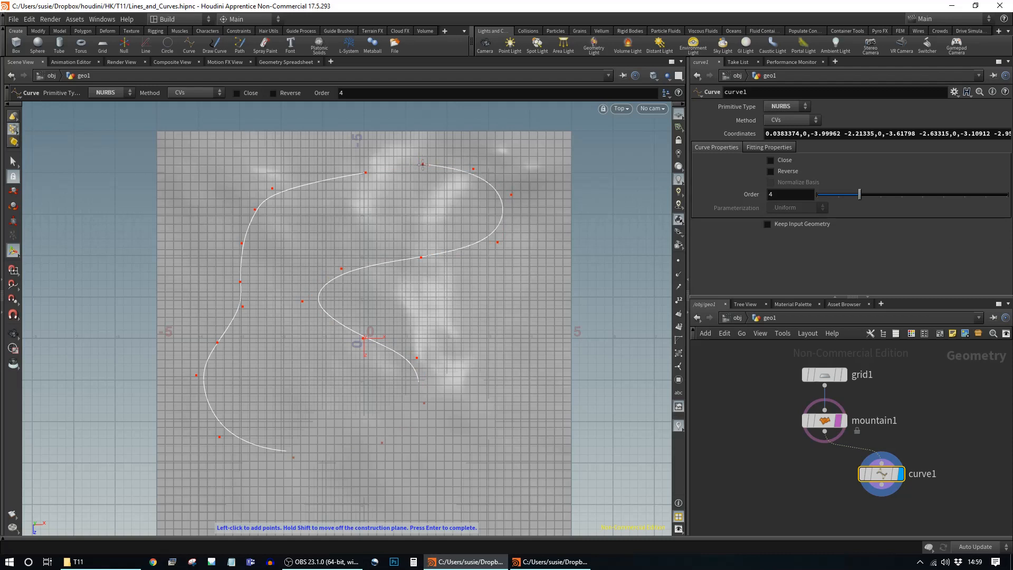
{"action": "left_click", "coordinate": [365, 172]}
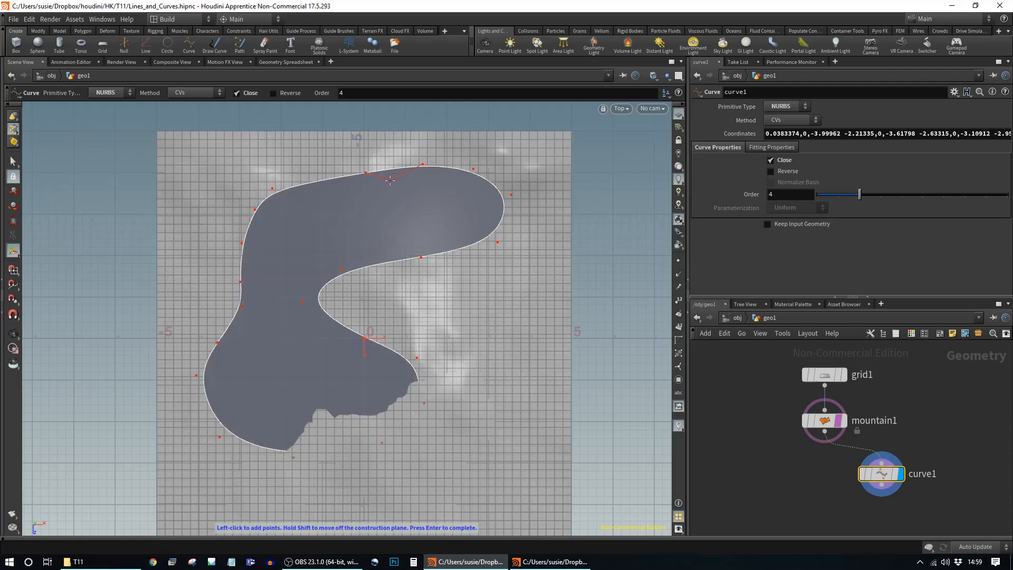
{"action": "key", "text": "Return"}
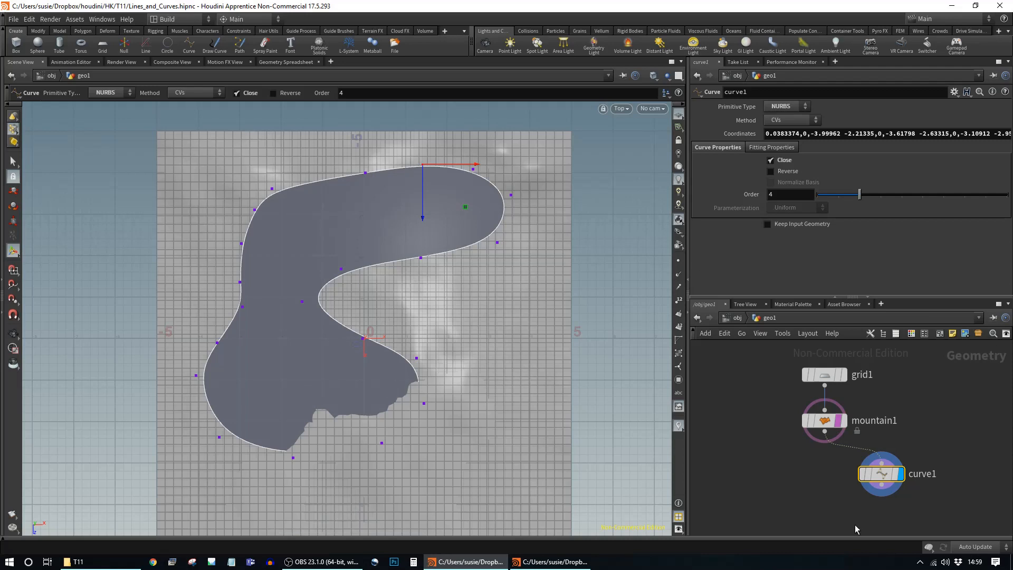
Add a Transform node to the network next to the Curve node
{"action": "key", "text": "Escape"}
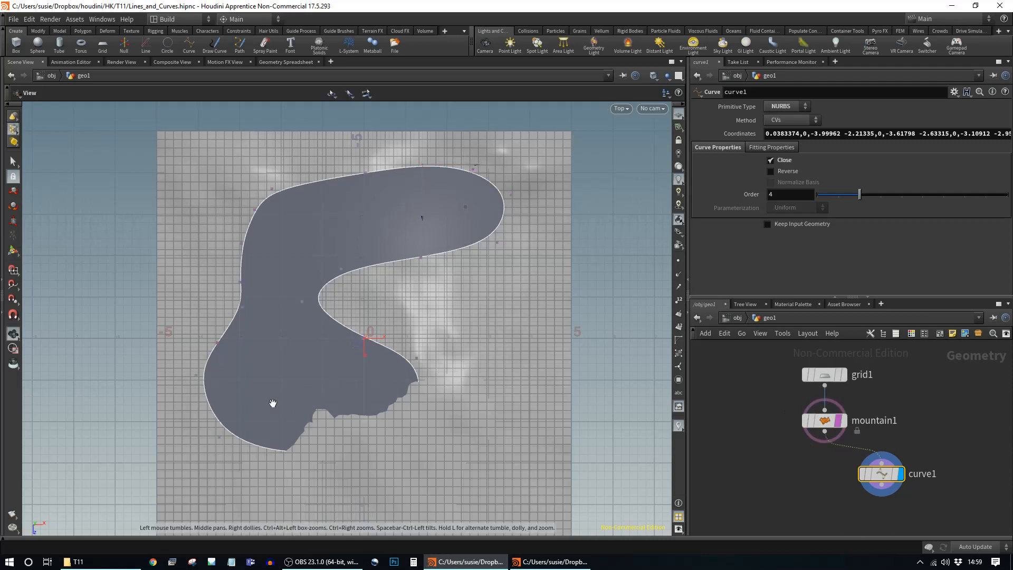
{"action": "left_click_drag", "start_coordinate": [272, 403], "coordinate": [407, 346]}
{"action": "key", "text": "Return"}
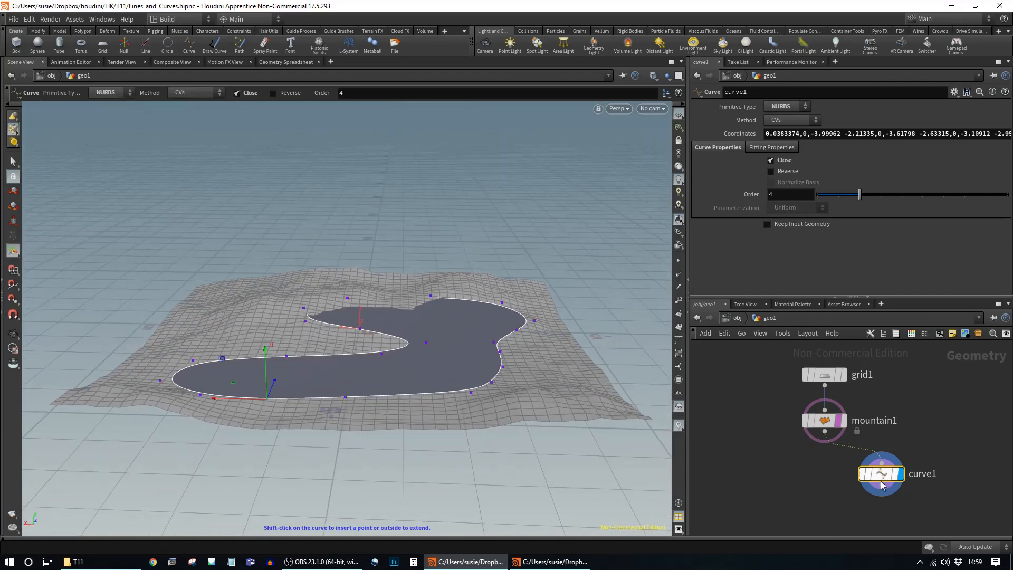
{"action": "type", "text": "tra"}
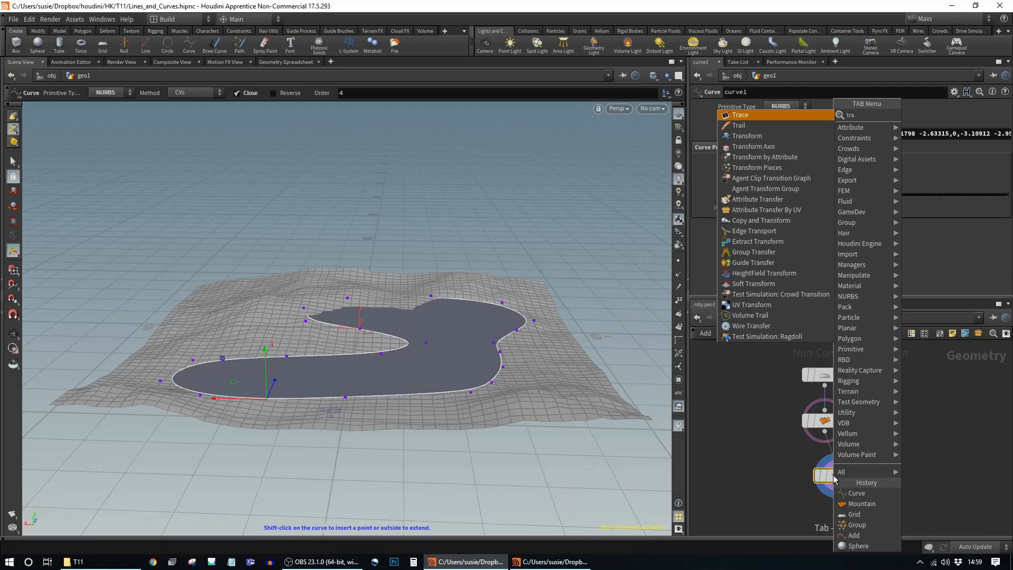
{"action": "key", "text": "BackSpace"}
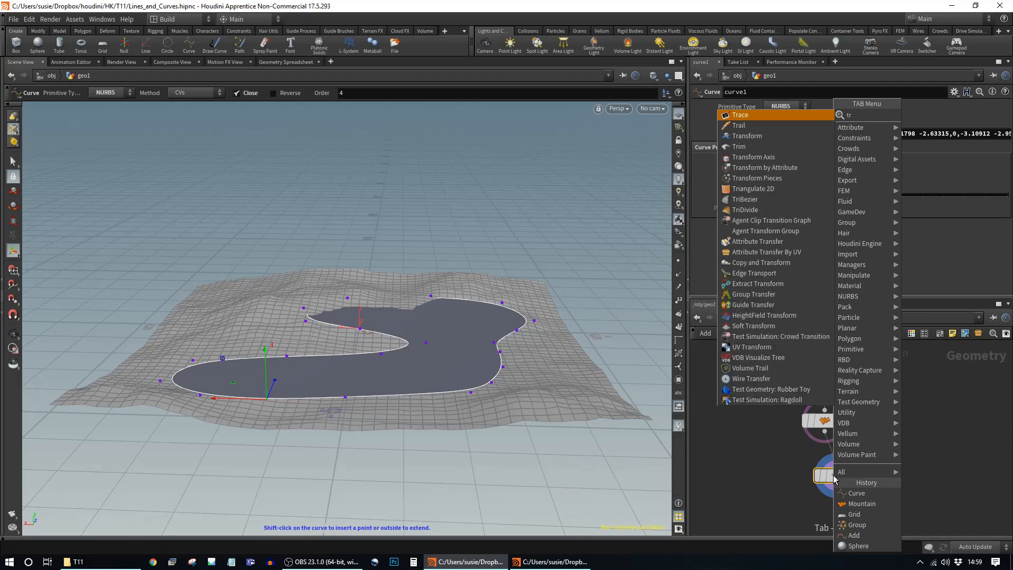
{"action": "type", "text": "ans"}
{"action": "key", "text": "Return"}
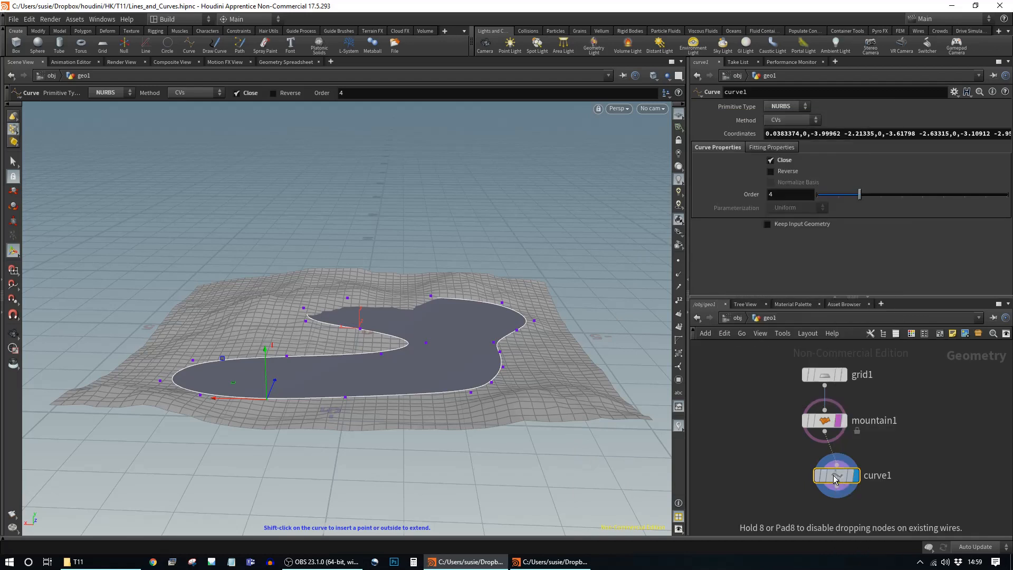
{"action": "left_click", "coordinate": [835, 478]}
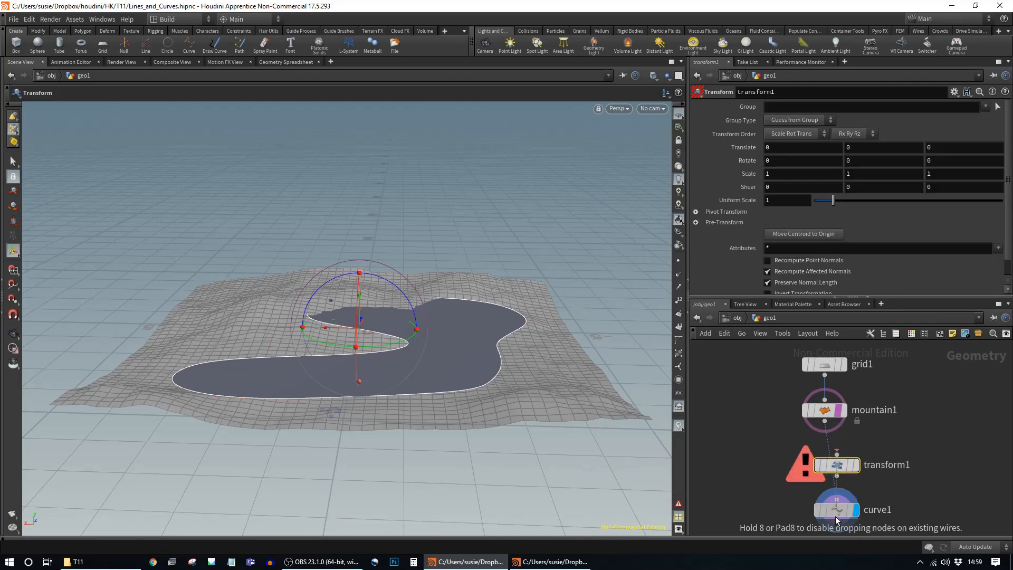
Rewire the Transform node so it sits directly below the Curve node and display its output
{"action": "left_click_drag", "start_coordinate": [836, 517], "coordinate": [836, 521]}
{"action": "left_click_drag", "start_coordinate": [837, 457], "coordinate": [892, 520]}
{"action": "middle_click_drag", "start_coordinate": [878, 468], "coordinate": [875, 427]}
{"action": "left_click_drag", "start_coordinate": [832, 474], "coordinate": [834, 418]}
{"action": "mouse_move", "coordinate": [836, 428]}
{"action": "left_mouse_down"}
{"action": "mouse_move", "coordinate": [889, 469]}
{"action": "mouse_move", "coordinate": [836, 448]}
{"action": "left_mouse_up"}
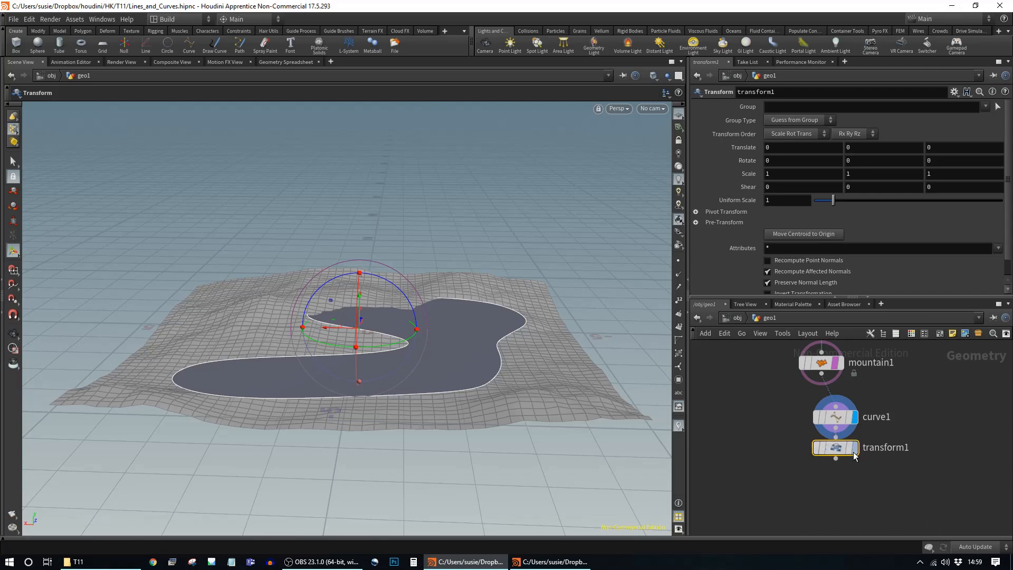
{"action": "left_click", "coordinate": [854, 450]}
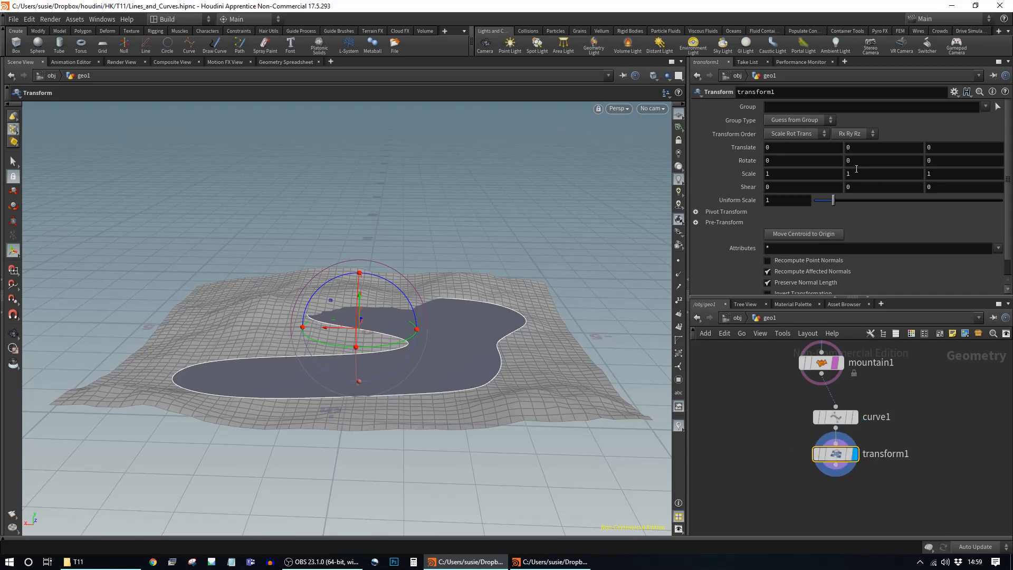
Raise the curve above the terrain by setting the Transform's Y translation to 3.3
{"action": "left_click_drag", "start_coordinate": [476, 371], "coordinate": [414, 265]}
{"action": "left_click_drag", "start_coordinate": [475, 336], "coordinate": [364, 306]}
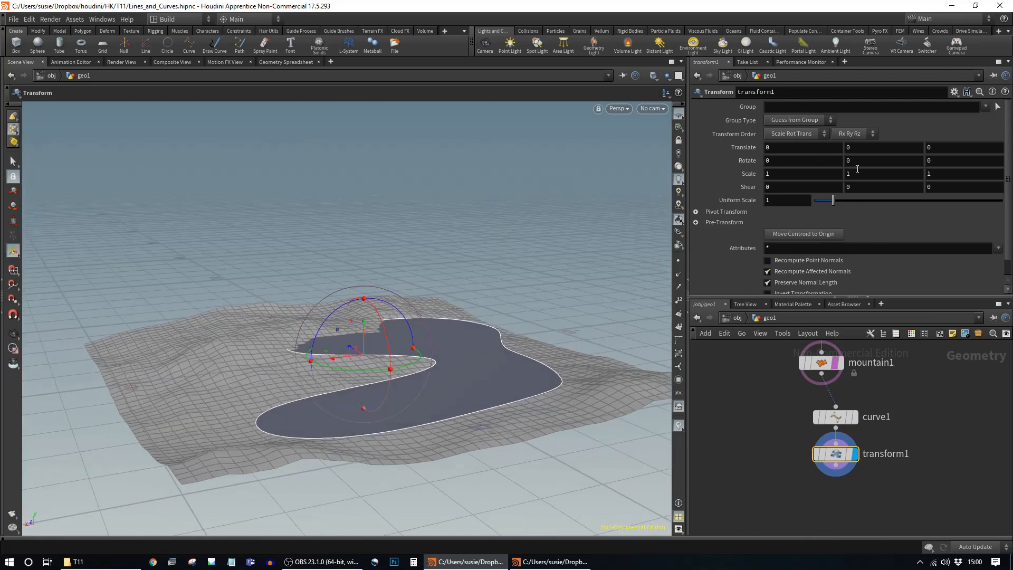
{"action": "middle_click_drag", "start_coordinate": [868, 147], "coordinate": [1011, 152]}
{"action": "left_click_drag", "start_coordinate": [548, 228], "coordinate": [475, 298]}
Add and display an Ends node below the Transform node, with Close U set to Unroll with Shared Points
{"action": "left_click", "coordinate": [841, 458]}
{"action": "key", "text": "Tab"}
{"action": "type", "text": "end"}
{"action": "key", "text": "Return"}
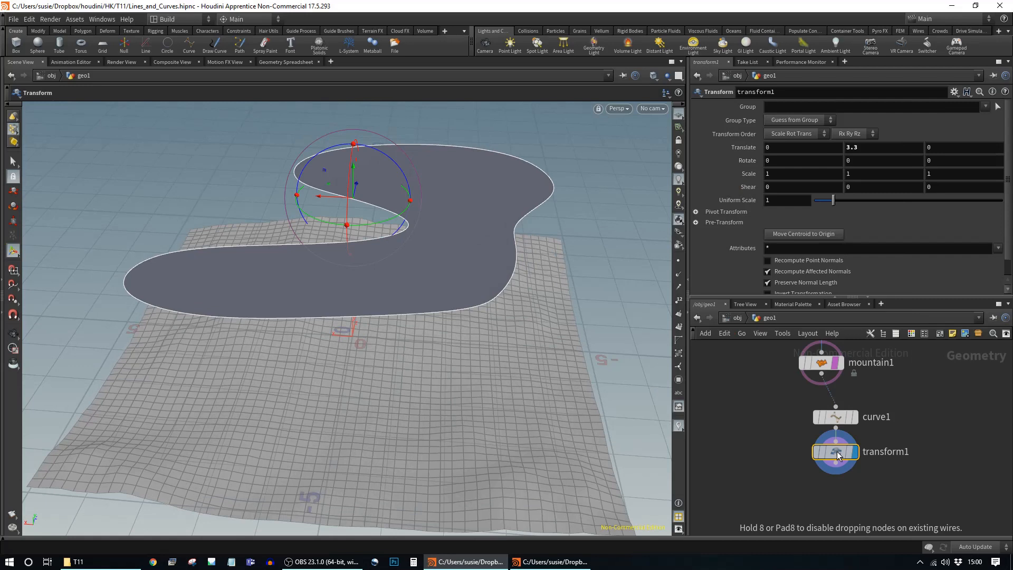
{"action": "left_click", "coordinate": [844, 488]}
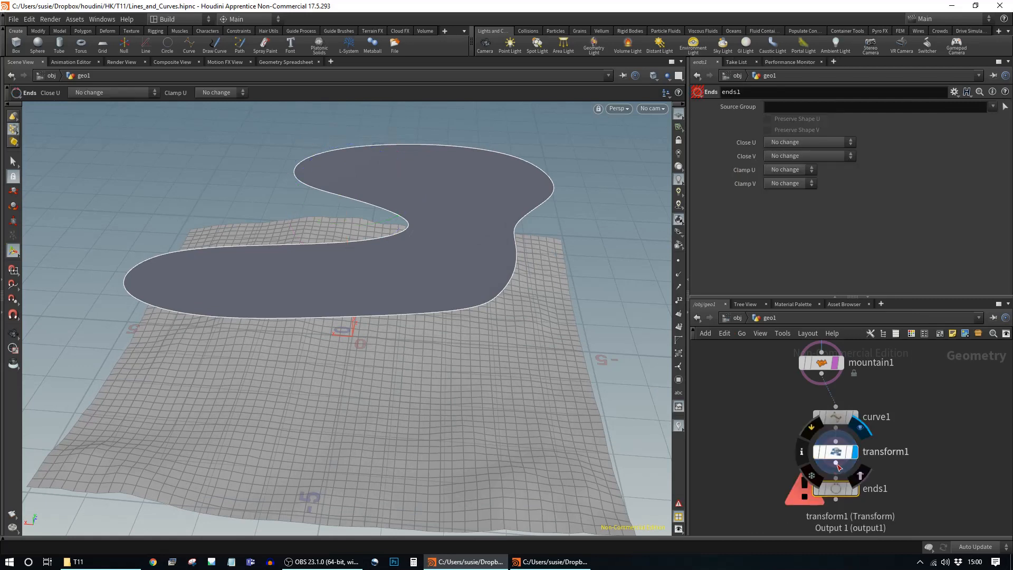
{"action": "left_click", "coordinate": [855, 488]}
{"action": "left_click", "coordinate": [796, 146]}
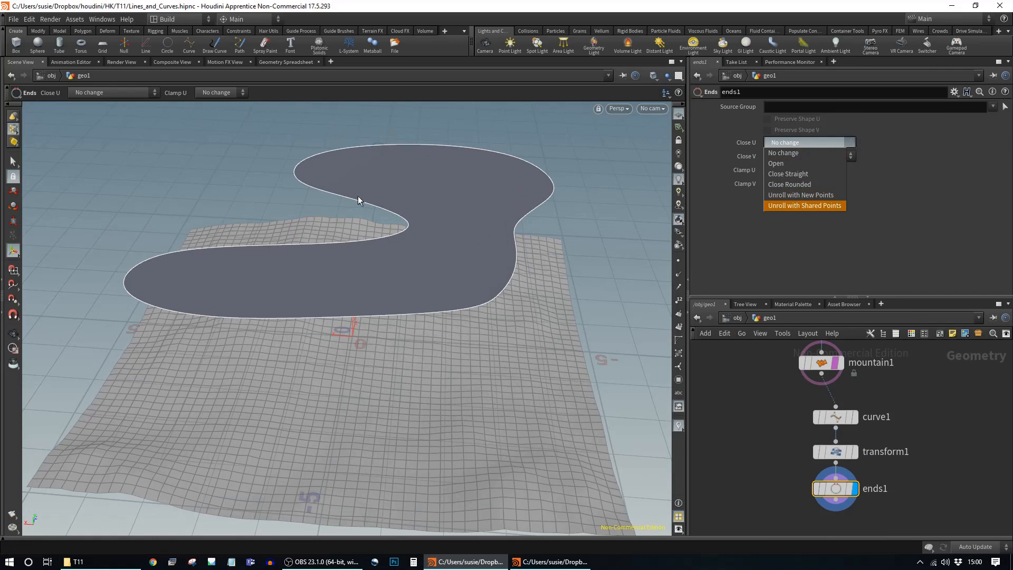
{"action": "left_click", "coordinate": [809, 207]}
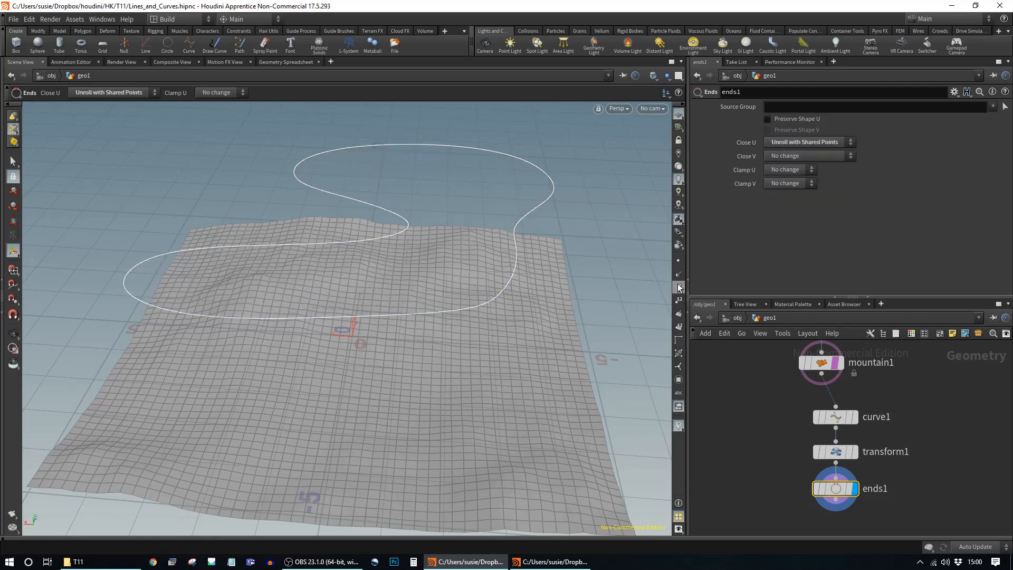
Turn on point display in the viewport and save the scene
{"action": "left_click", "coordinate": [679, 260]}
{"action": "key", "text": "Escape"}
{"action": "left_click_drag", "start_coordinate": [384, 294], "coordinate": [475, 285]}
{"action": "key", "text": "Return"}
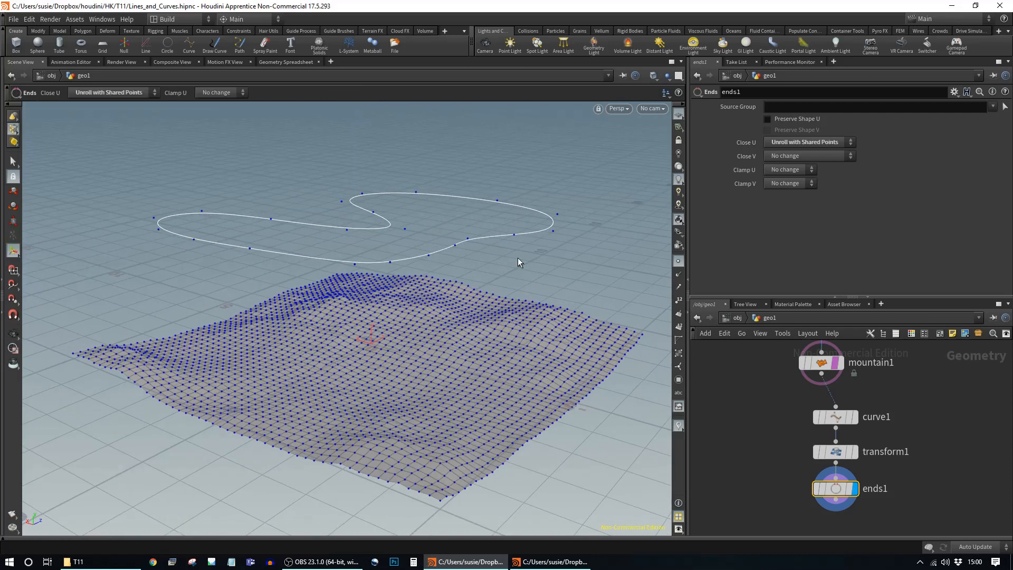
{"action": "key", "text": "ctrl+s"}
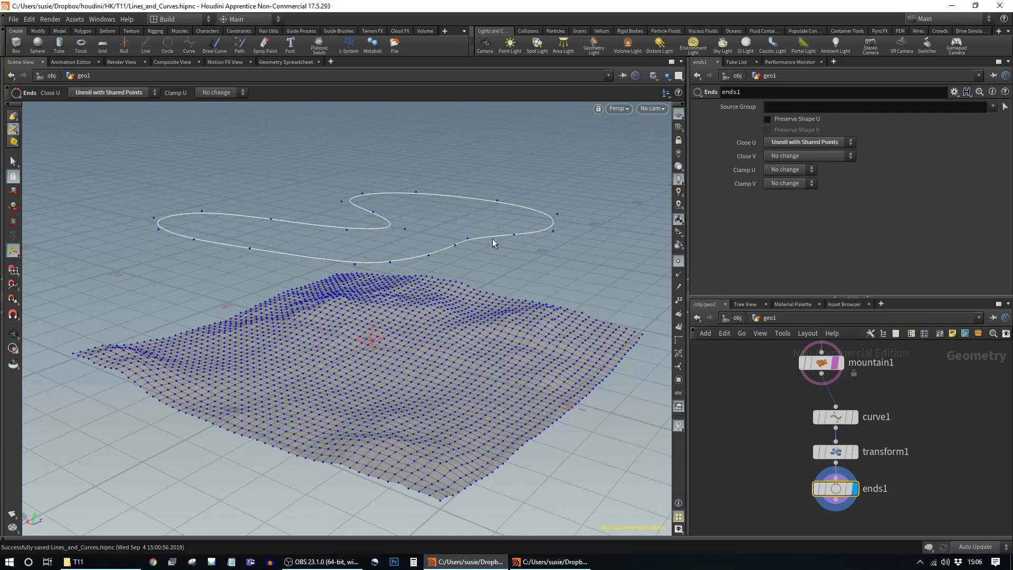
Add a Line node beside the Ends node in the network
{"action": "middle_click_drag", "start_coordinate": [768, 487], "coordinate": [792, 439]}
{"action": "middle_click_drag", "start_coordinate": [737, 456], "coordinate": [797, 441]}
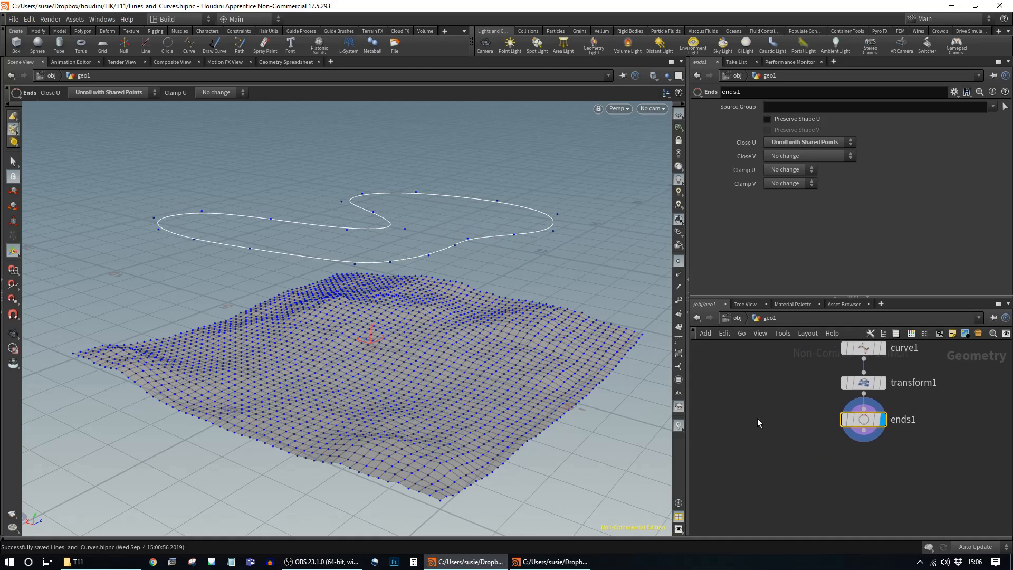
{"action": "key", "text": "Tab"}
{"action": "type", "text": "line"}
{"action": "key", "text": "Return"}
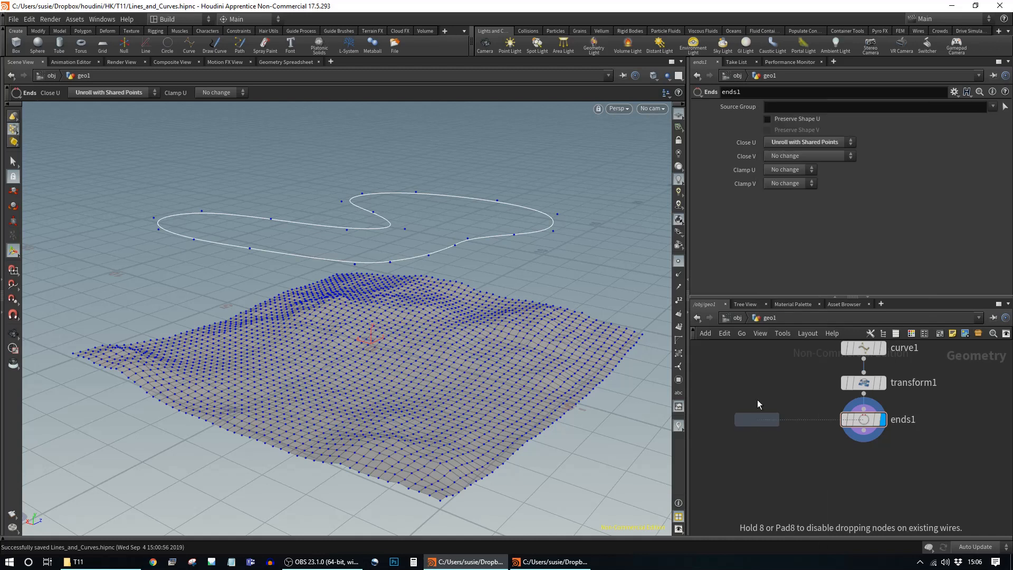
{"action": "left_click", "coordinate": [768, 421]}
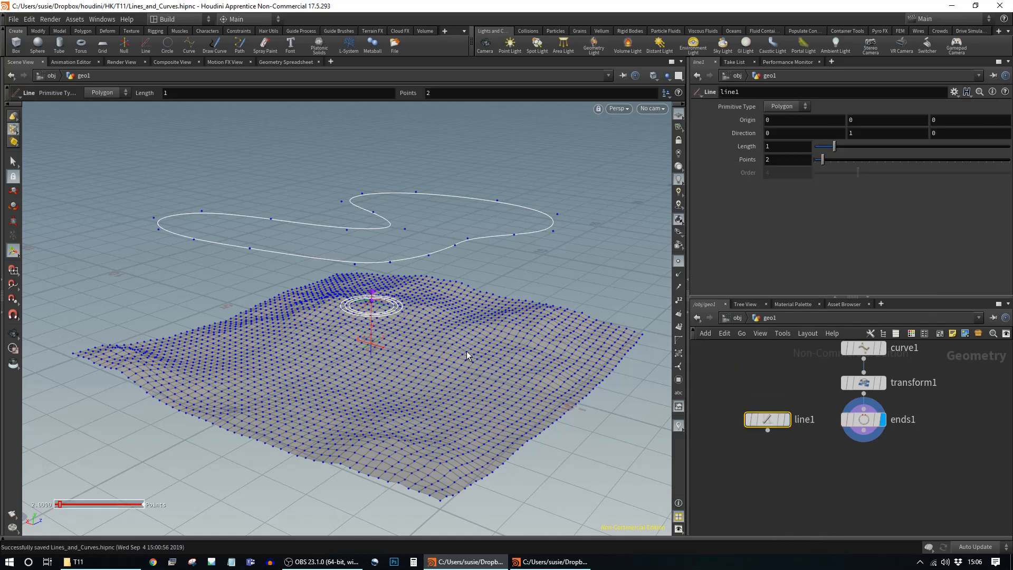
Set the line's direction to 1 in X and 0 in Y so it runs along the X axis
{"action": "left_click_drag", "start_coordinate": [412, 355], "coordinate": [381, 354], "text": "alt"}
{"action": "right_click_drag", "start_coordinate": [381, 354], "coordinate": [892, 440], "text": "alt"}
{"action": "left_click_drag", "start_coordinate": [486, 272], "coordinate": [523, 390]}
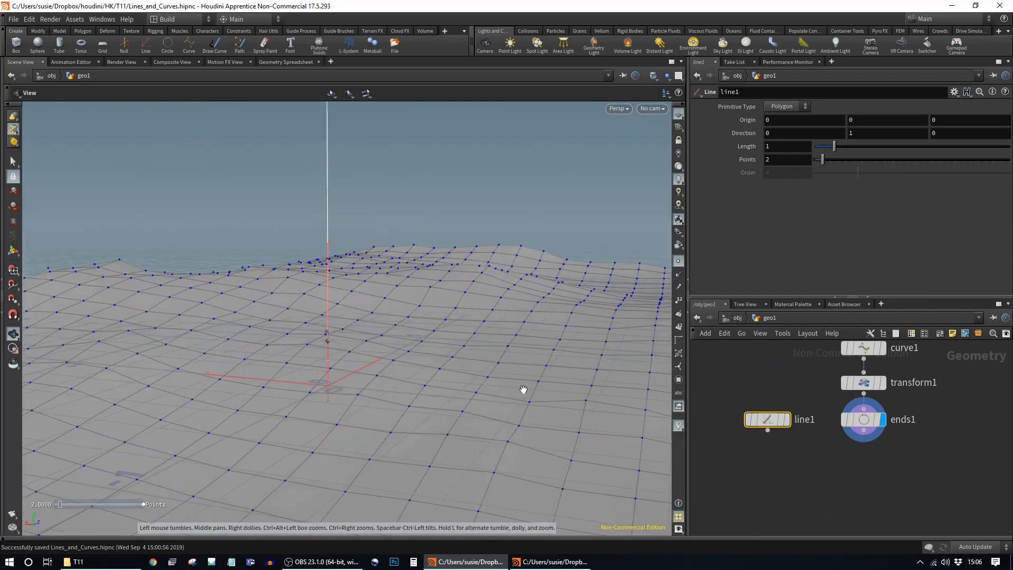
{"action": "scroll", "coordinate": [523, 389], "scroll_direction": "down", "scroll_amount": 2}
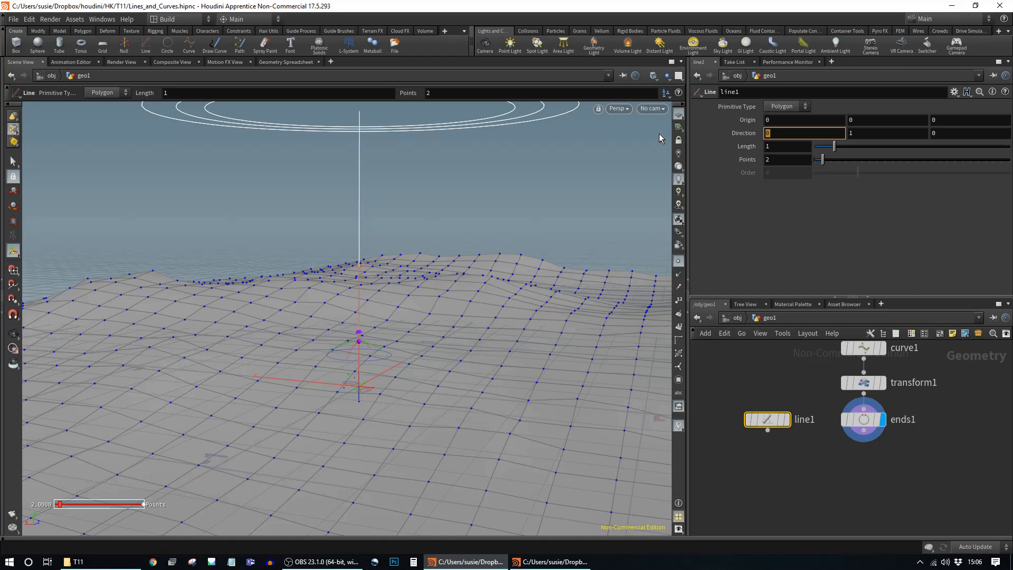
{"action": "type", "text": "1"}
{"action": "key", "text": "Return"}
{"action": "left_click", "coordinate": [908, 128]}
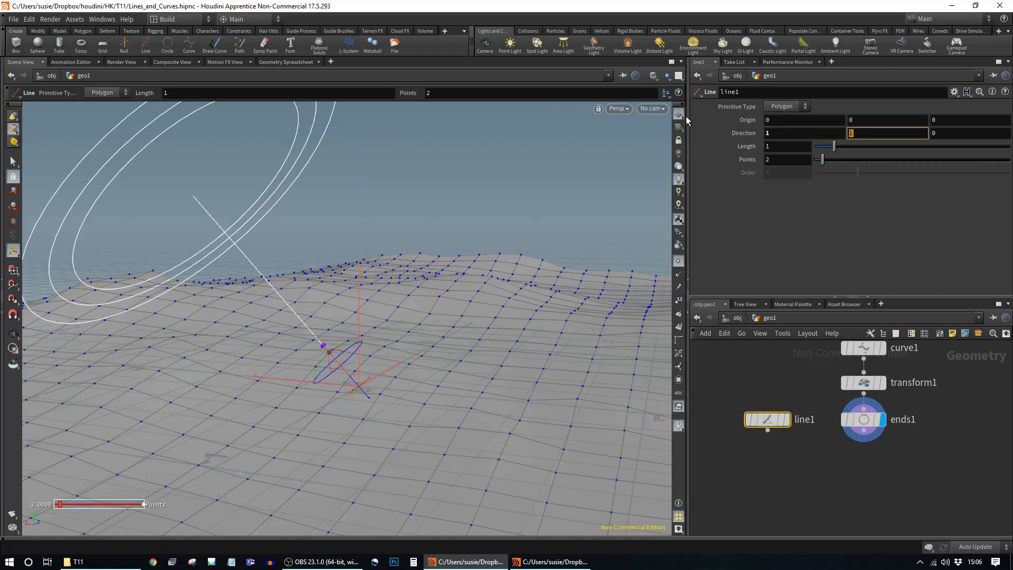
{"action": "key", "text": "Return"}
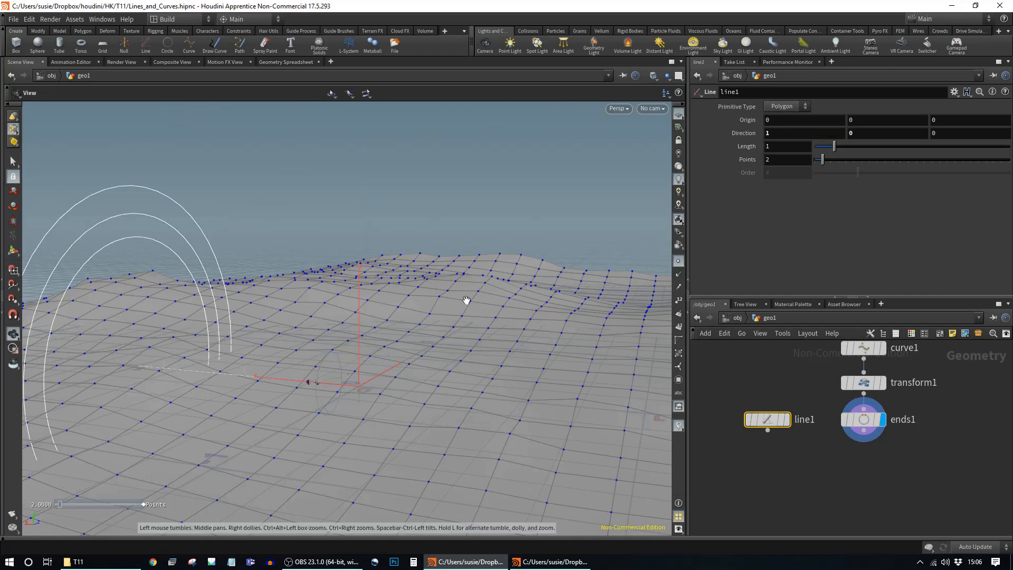
Set the line's number of points to 7
{"action": "left_click_drag", "start_coordinate": [466, 306], "coordinate": [219, 311], "text": "alt"}
{"action": "middle_click_drag", "start_coordinate": [219, 312], "coordinate": [270, 423], "text": "alt"}
{"action": "right_click_drag", "start_coordinate": [270, 423], "coordinate": [509, 443], "text": "alt"}
{"action": "middle_click_drag", "start_coordinate": [458, 347], "coordinate": [435, 254], "text": "alt"}
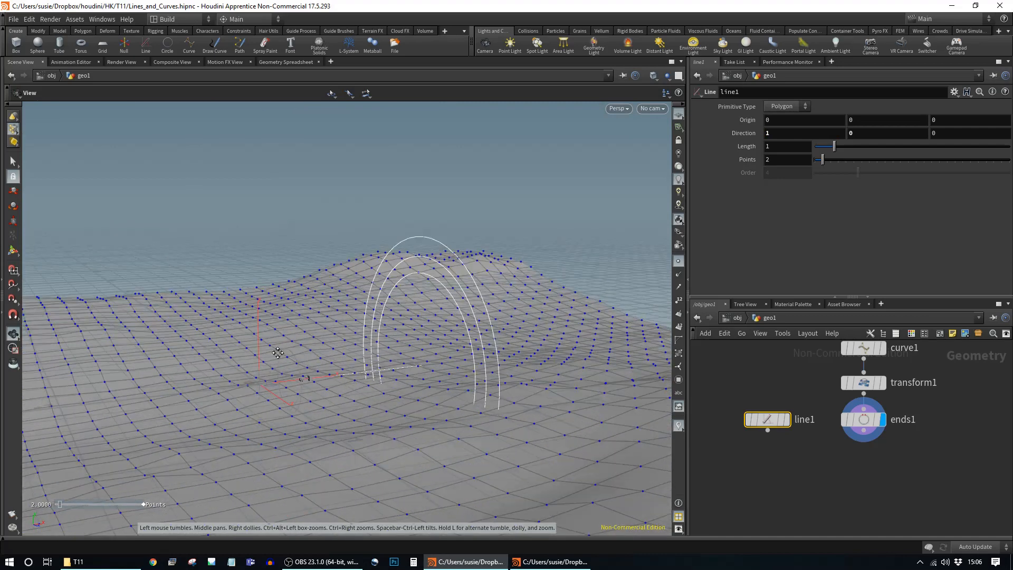
{"action": "right_click_drag", "start_coordinate": [436, 254], "coordinate": [452, 357], "text": "alt"}
{"action": "left_click_drag", "start_coordinate": [452, 357], "coordinate": [458, 405], "text": "alt"}
{"action": "right_click_drag", "start_coordinate": [351, 309], "coordinate": [438, 322], "text": "alt"}
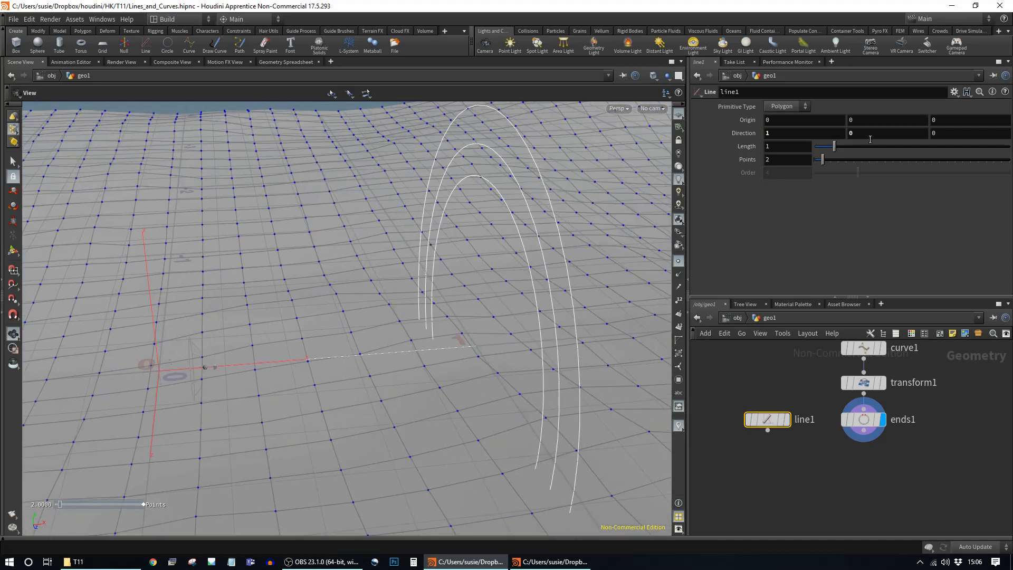
{"action": "left_click_drag", "start_coordinate": [823, 161], "coordinate": [842, 163]}
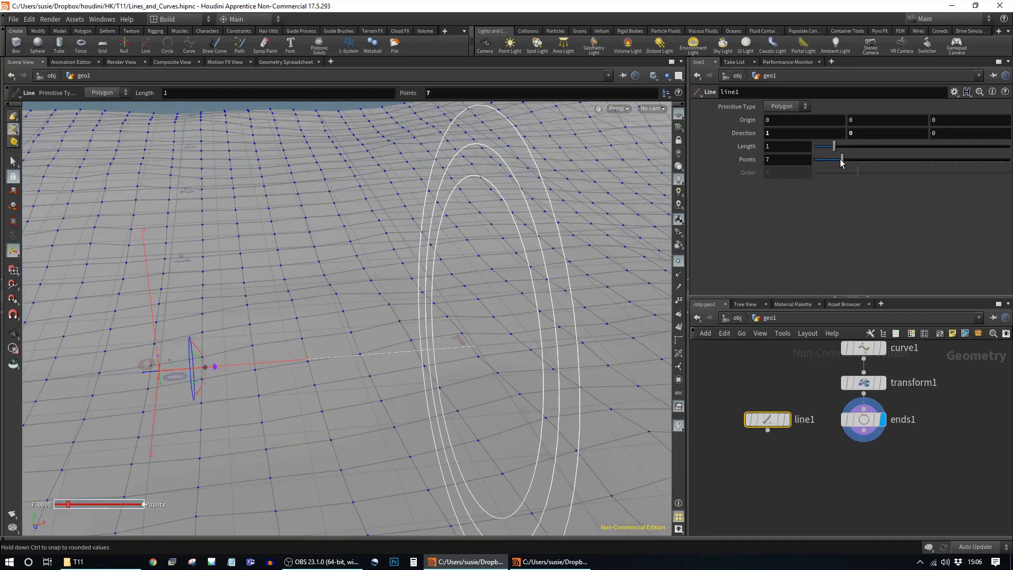
Reduce the line's number of points to 5
{"action": "key", "text": "Escape"}
{"action": "left_click_drag", "start_coordinate": [519, 375], "coordinate": [525, 333]}
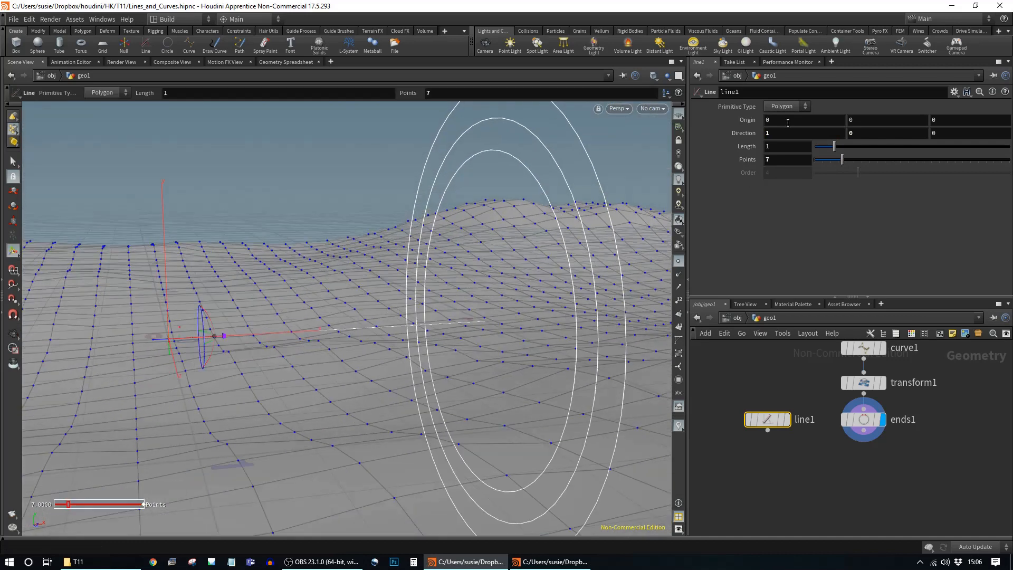
{"action": "left_click_drag", "start_coordinate": [845, 158], "coordinate": [834, 161]}
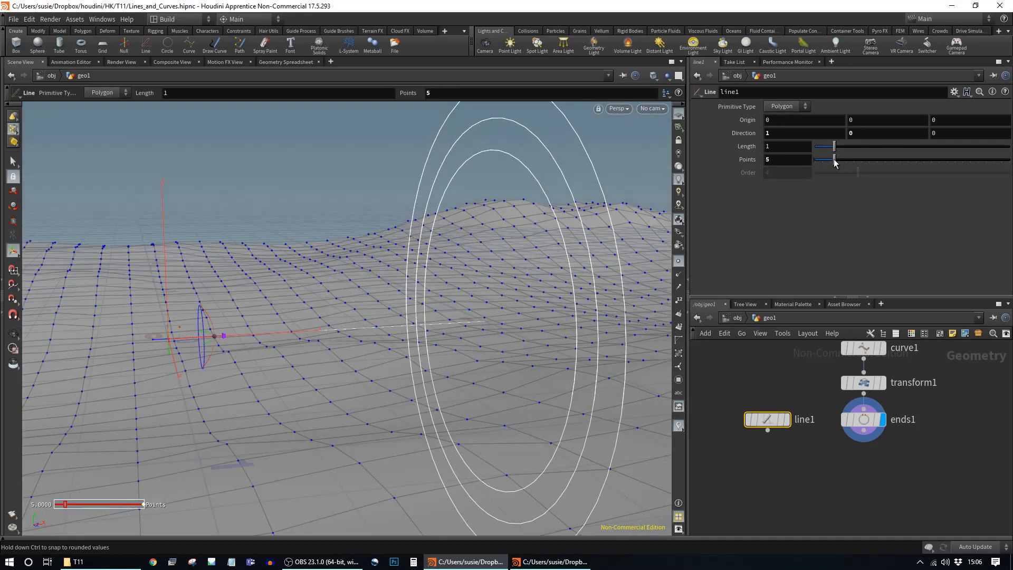
Display the Line node's output and examine the line's position and points relative to the world origin
{"action": "left_click", "coordinate": [787, 420]}
{"action": "left_click_drag", "start_coordinate": [517, 349], "coordinate": [477, 402], "text": "alt"}
{"action": "left_click_drag", "start_coordinate": [210, 326], "coordinate": [170, 351], "text": "alt"}
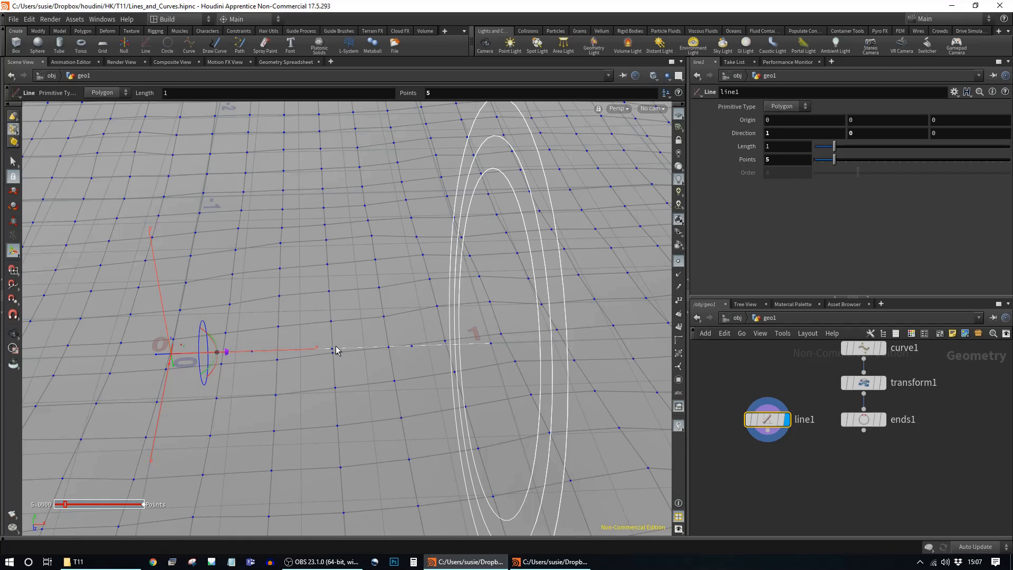
{"action": "key", "text": "Escape"}
{"action": "left_click_drag", "start_coordinate": [419, 408], "coordinate": [575, 346]}
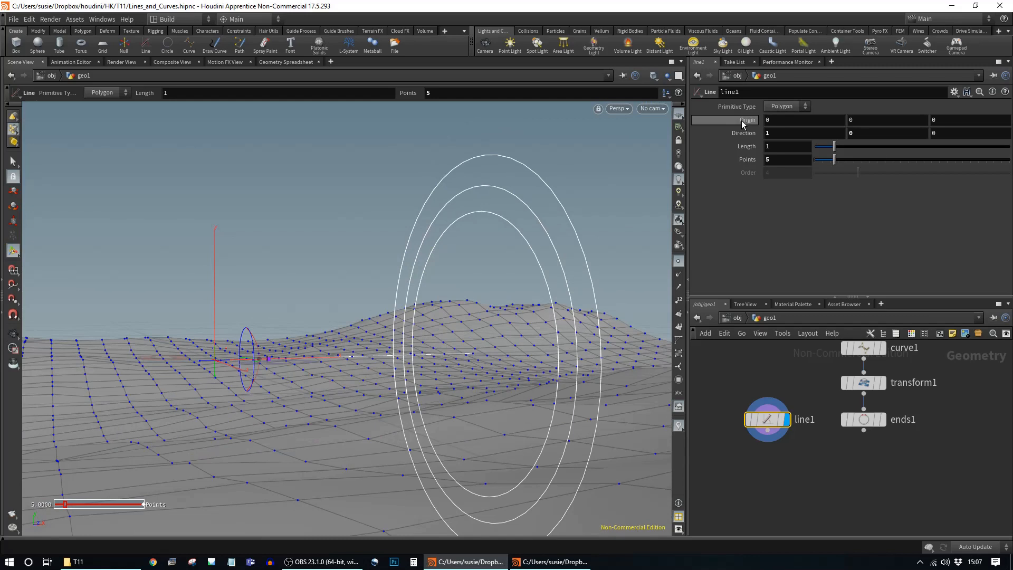
{"action": "left_click_drag", "start_coordinate": [339, 260], "coordinate": [323, 276], "text": "alt"}
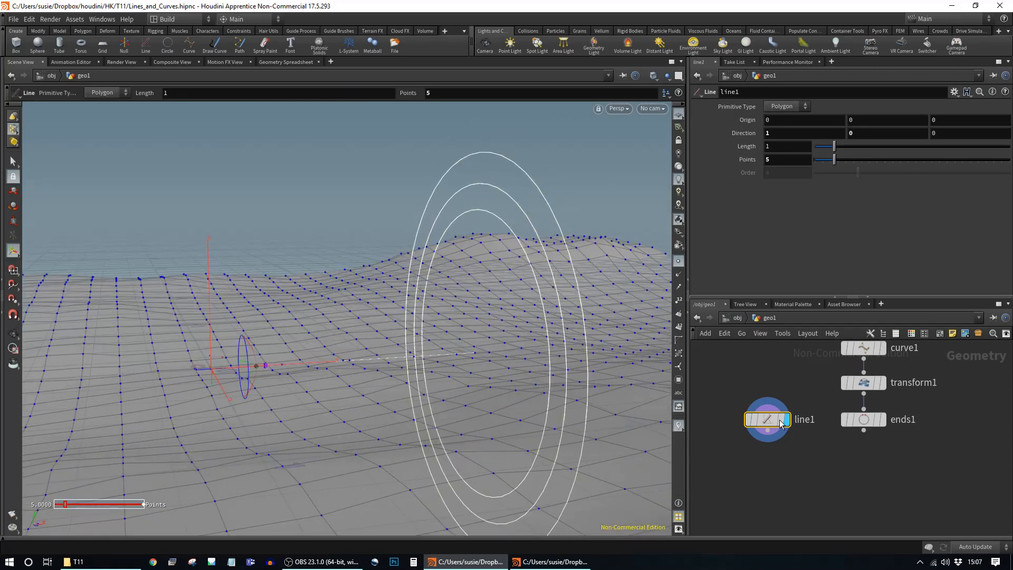
{"action": "left_click_drag", "start_coordinate": [376, 388], "coordinate": [420, 366], "text": "alt"}
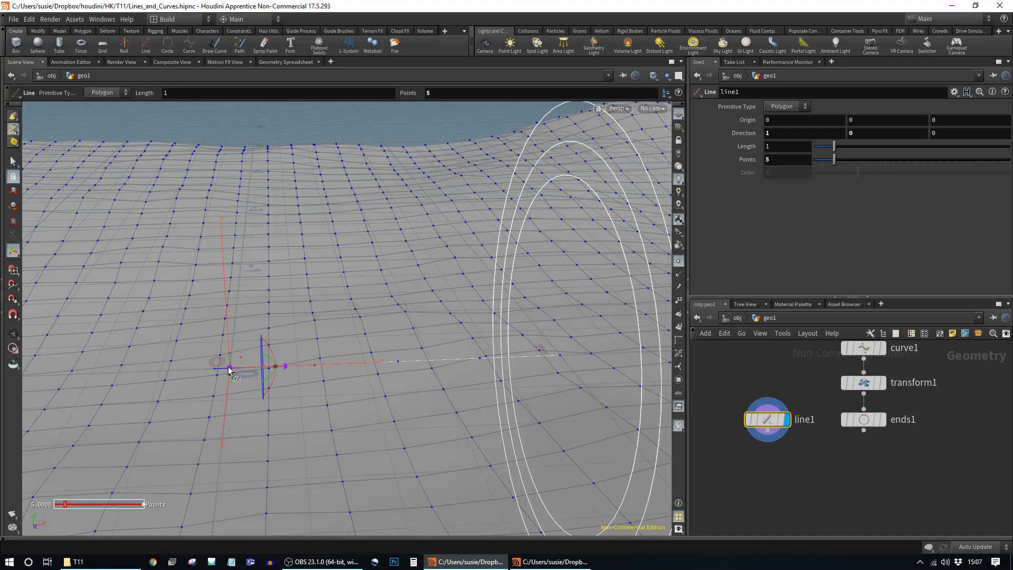
{"action": "left_click_drag", "start_coordinate": [441, 389], "coordinate": [444, 388], "text": "alt"}
{"action": "right_click_drag", "start_coordinate": [443, 388], "coordinate": [221, 346], "text": "alt"}
{"action": "right_click_drag", "start_coordinate": [453, 382], "coordinate": [778, 438], "text": "alt"}
{"action": "left_click_drag", "start_coordinate": [516, 287], "coordinate": [559, 227], "text": "alt"}
Link the line's X origin to its length with the expression ch("dist")*-0.5, and set the length to 0.89
{"action": "right_click", "coordinate": [790, 146]}
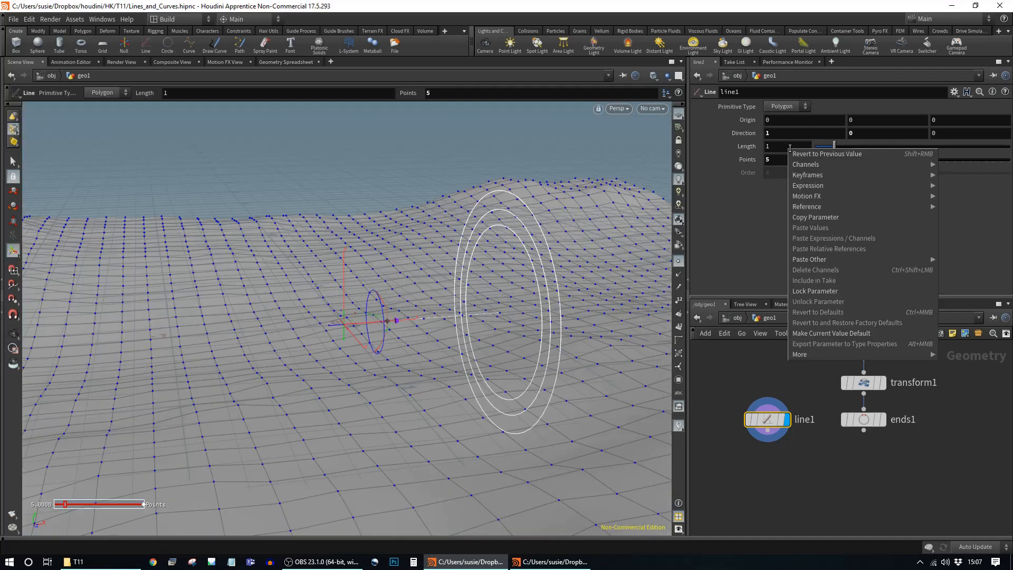
{"action": "left_click", "coordinate": [832, 217]}
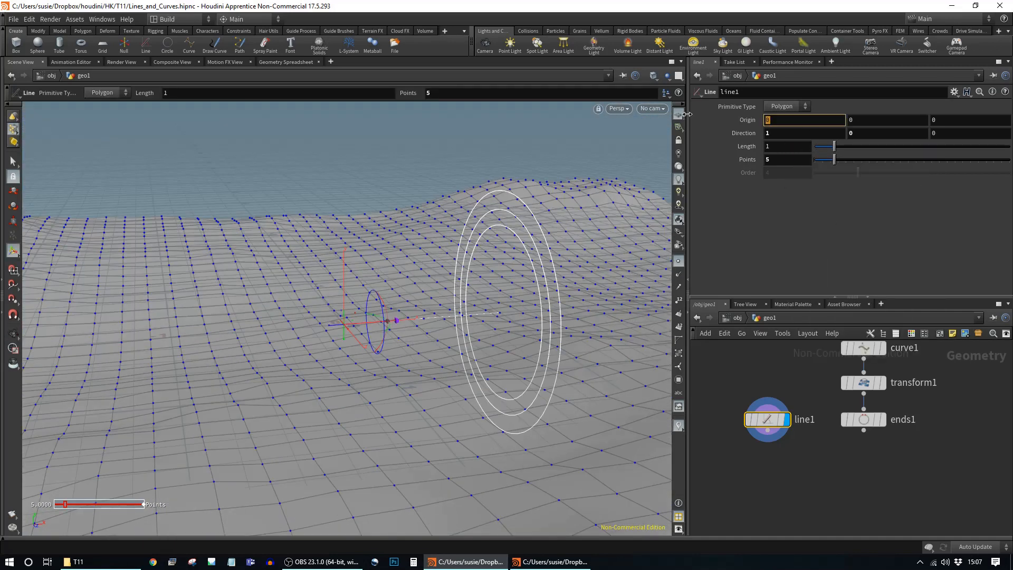
{"action": "right_click", "coordinate": [812, 118]}
{"action": "left_click", "coordinate": [839, 217]}
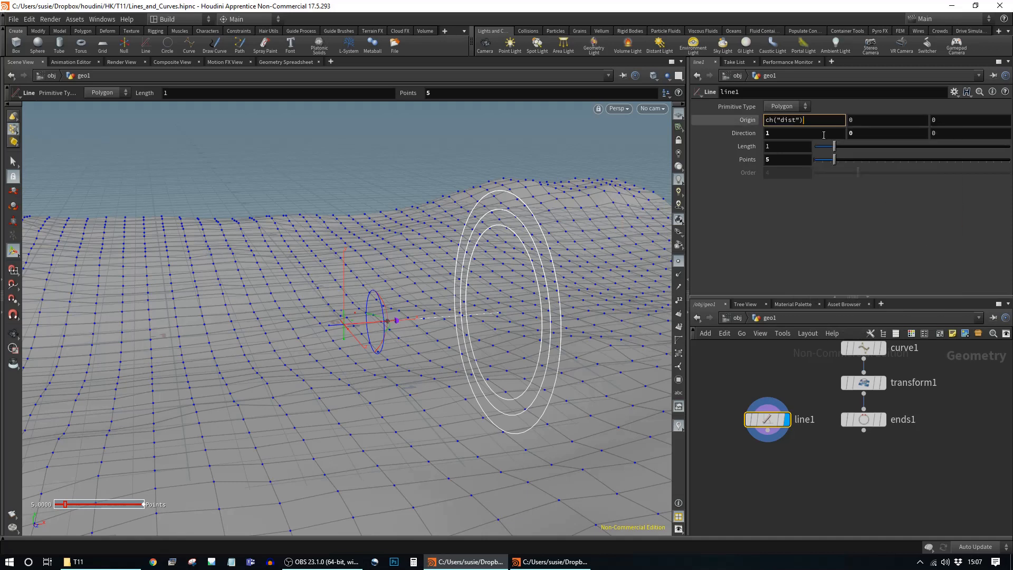
{"action": "left_click", "coordinate": [808, 120]}
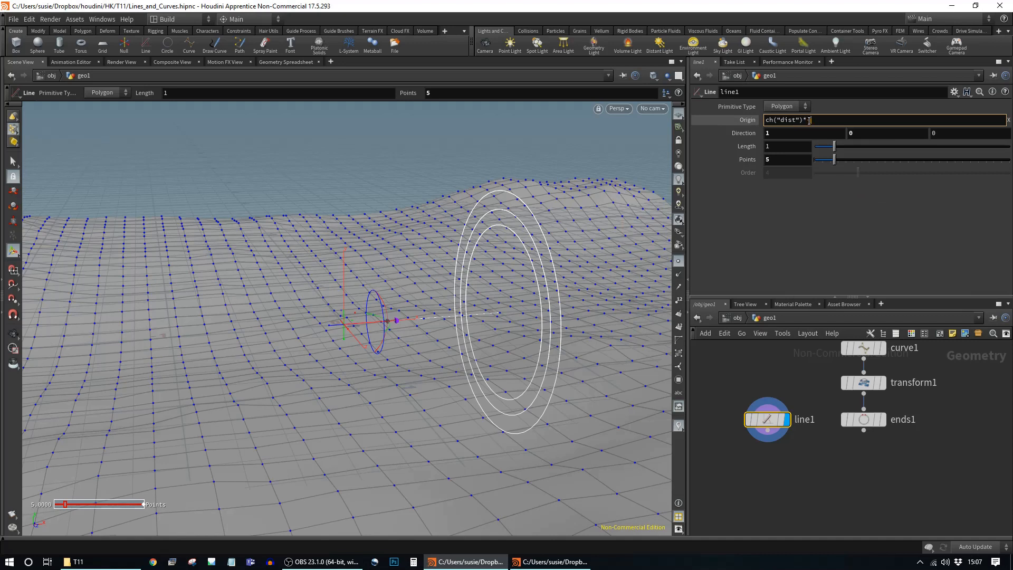
{"action": "type", "text": "*0.5"}
{"action": "key", "text": "Return"}
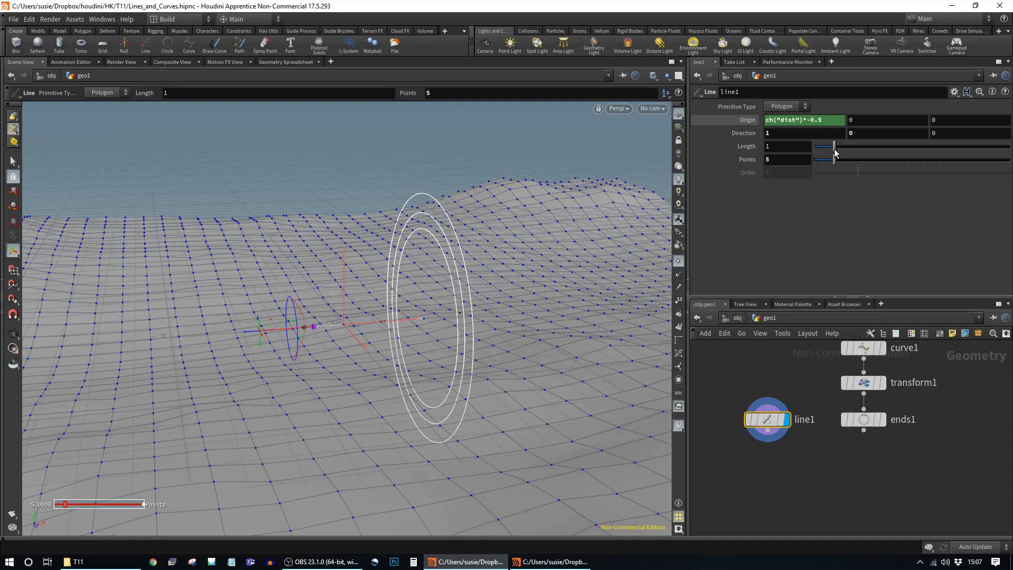
{"action": "mouse_move", "coordinate": [834, 152]}
{"action": "left_mouse_down"}
{"action": "mouse_move", "coordinate": [844, 154]}
{"action": "mouse_move", "coordinate": [833, 159]}
{"action": "left_mouse_up"}
Add a Sweep node with the line as cross-section and the Ends node as backbone, and display its output
{"action": "middle_click_drag", "start_coordinate": [859, 463], "coordinate": [868, 423]}
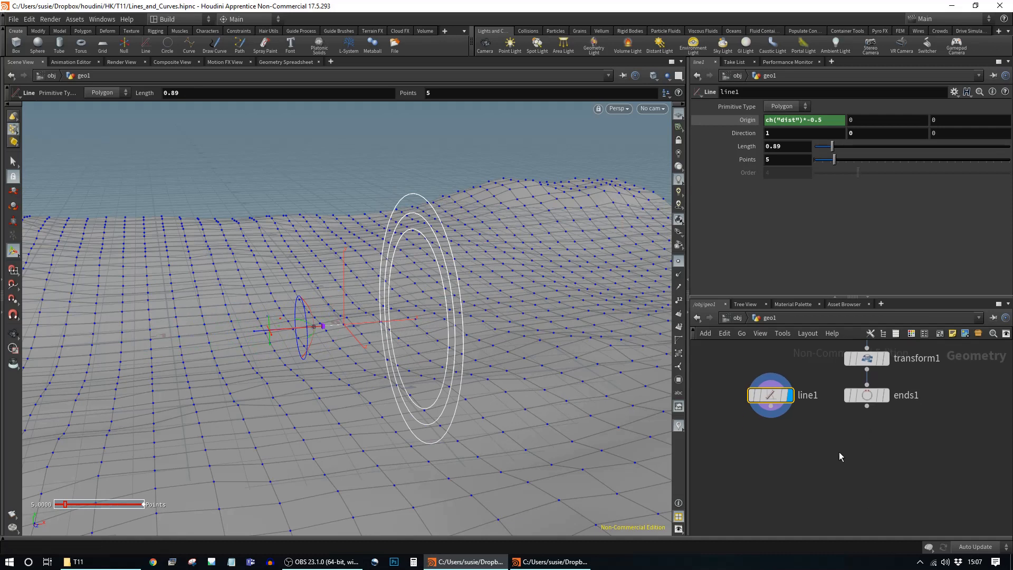
{"action": "left_click", "coordinate": [777, 390]}
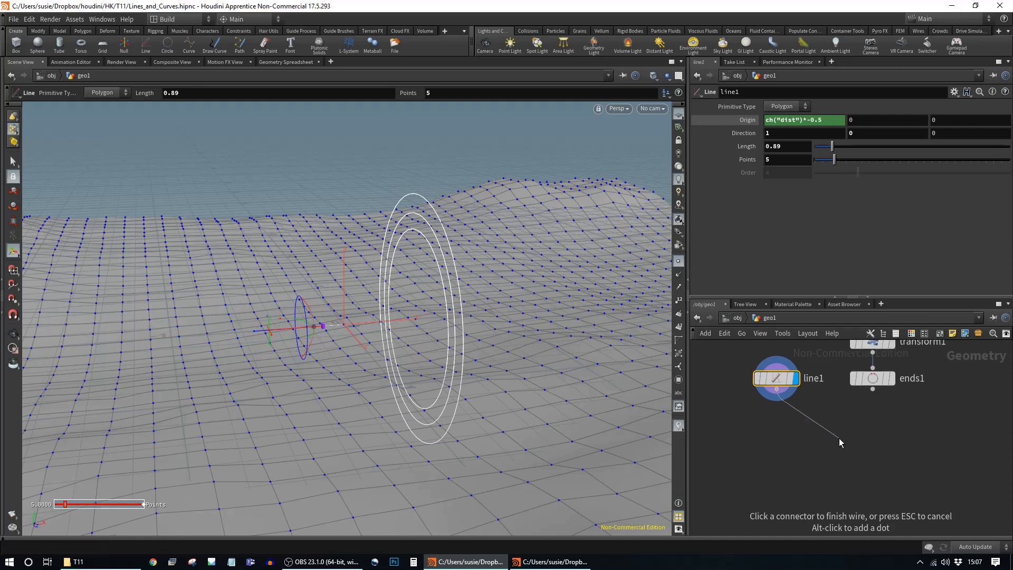
{"action": "left_click", "coordinate": [841, 442]}
{"action": "key", "text": "Escape"}
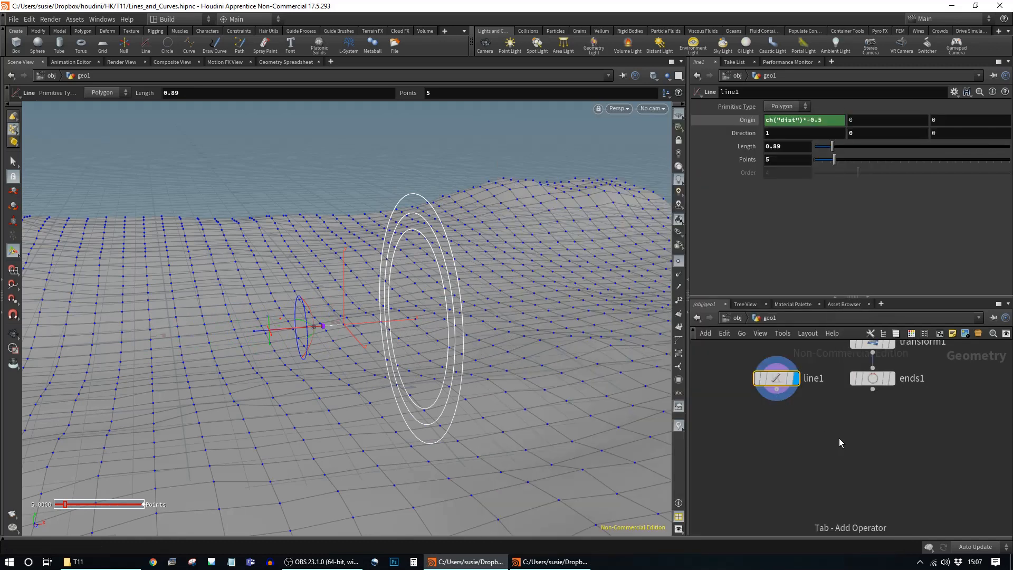
{"action": "left_click_drag", "start_coordinate": [839, 439], "coordinate": [827, 456]}
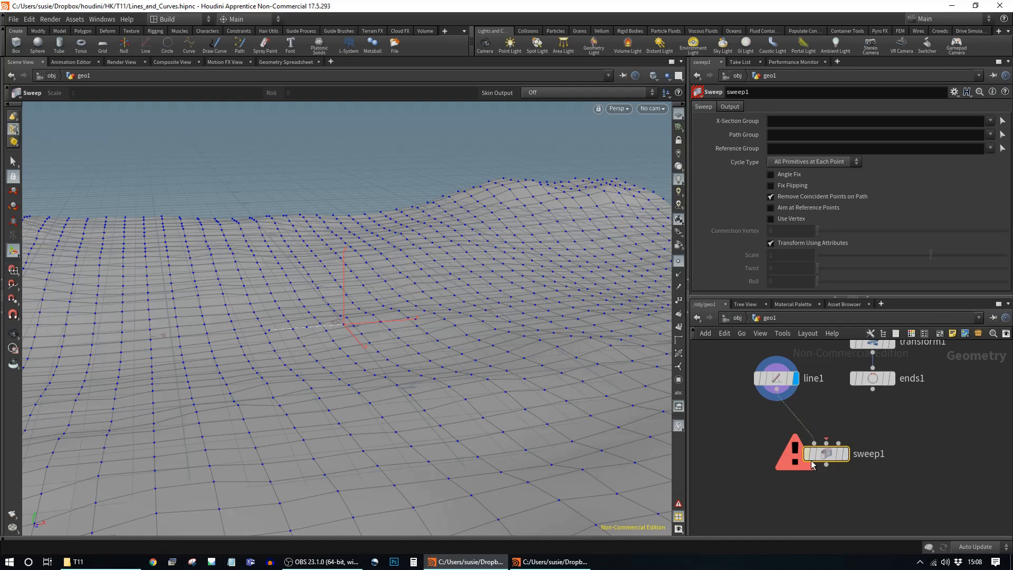
{"action": "left_click_drag", "start_coordinate": [826, 454], "coordinate": [833, 447]}
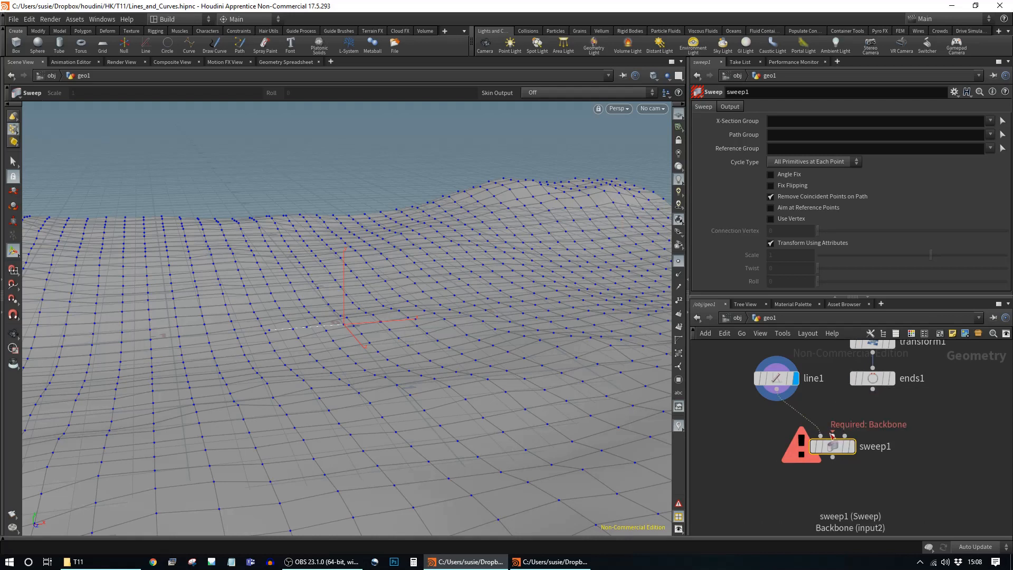
{"action": "left_click_drag", "start_coordinate": [873, 390], "coordinate": [833, 434]}
{"action": "left_click", "coordinate": [852, 447]}
Examine how the line copies are placed and oriented along the closed curve above the terrain
{"action": "left_click_drag", "start_coordinate": [515, 337], "coordinate": [428, 215]}
{"action": "key", "text": "Return"}
{"action": "key", "text": "Escape"}
{"action": "left_click_drag", "start_coordinate": [498, 226], "coordinate": [575, 239]}
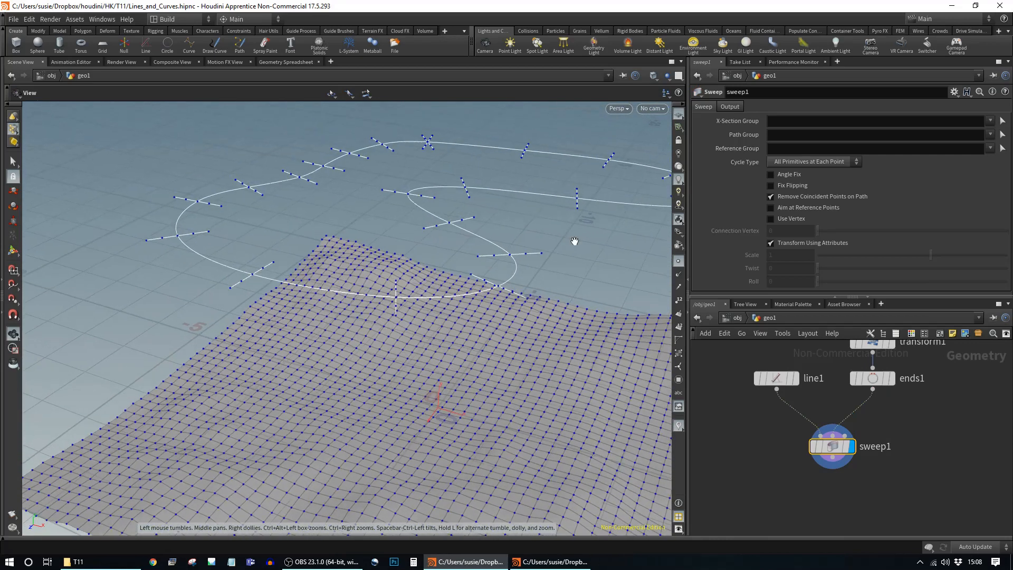
{"action": "key", "text": "Return"}
{"action": "key", "text": "Escape"}
{"action": "left_click_drag", "start_coordinate": [571, 336], "coordinate": [539, 243]}
{"action": "key", "text": "Return"}
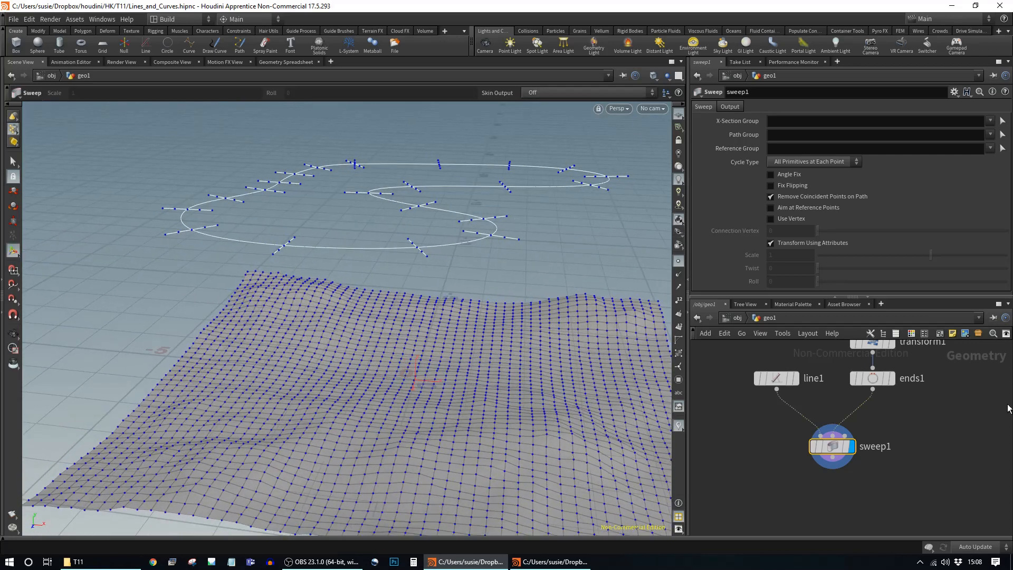
Insert a Resample node between the Ends node and the Sweep node
{"action": "left_click_drag", "start_coordinate": [832, 449], "coordinate": [813, 454]}
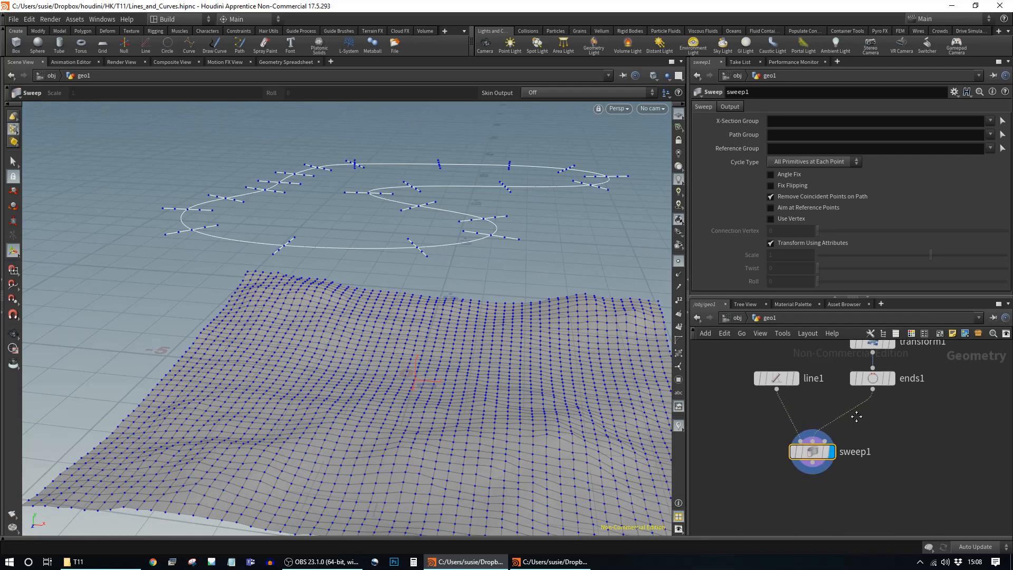
{"action": "middle_click_drag", "start_coordinate": [857, 417], "coordinate": [848, 435]}
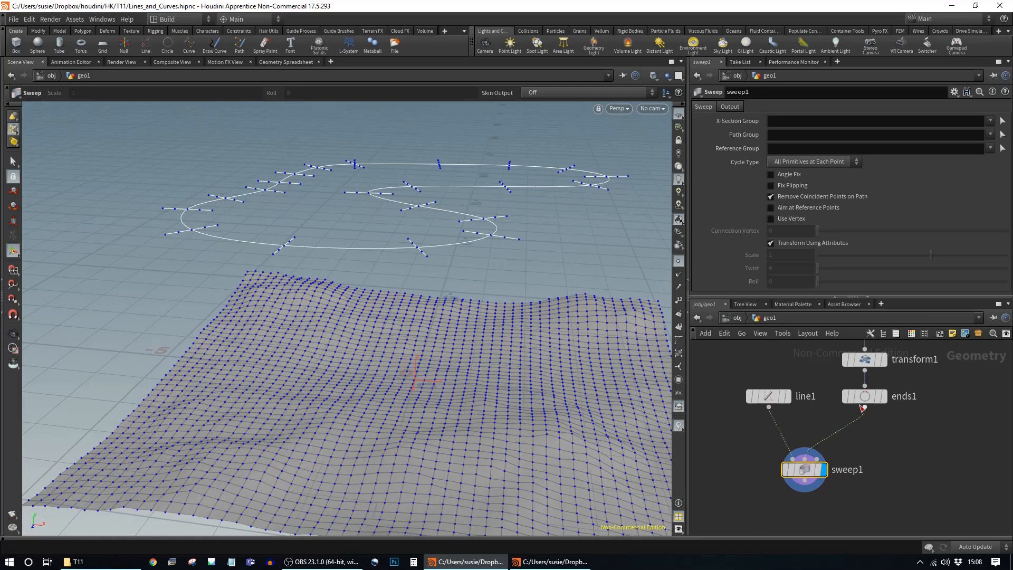
{"action": "key", "text": "Tab"}
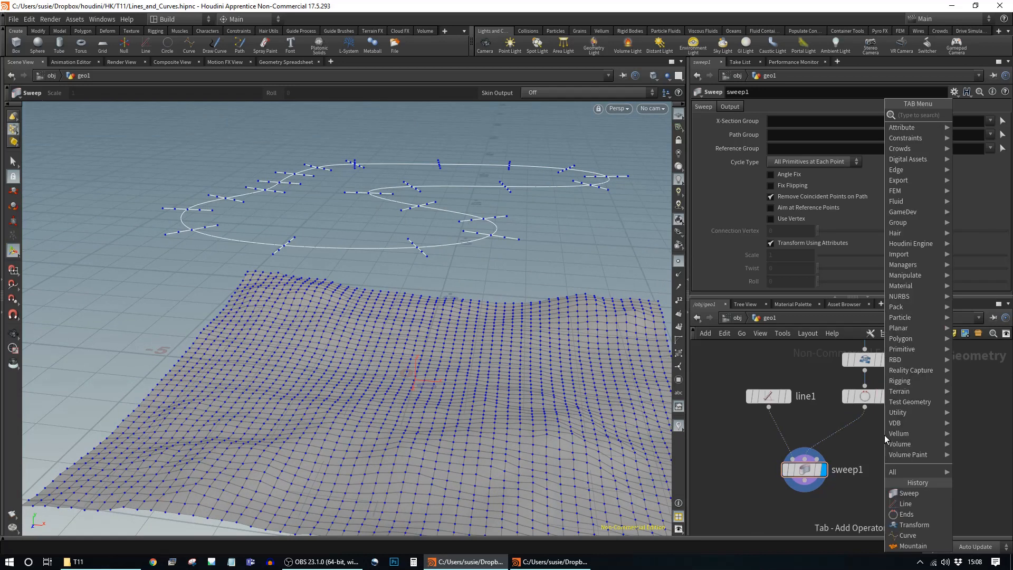
{"action": "type", "text": "re"}
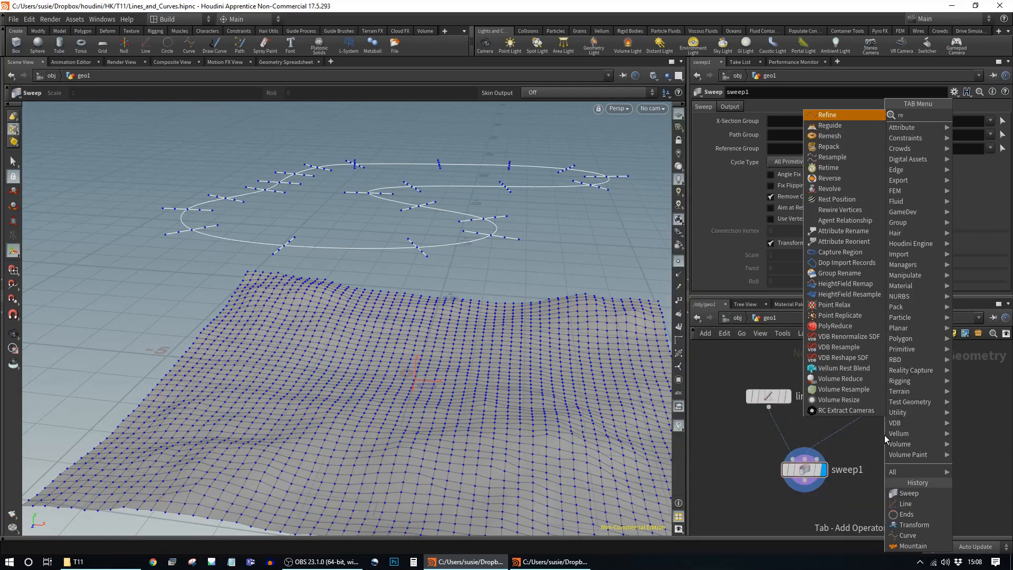
{"action": "left_click", "coordinate": [843, 158]}
{"action": "left_click", "coordinate": [857, 440]}
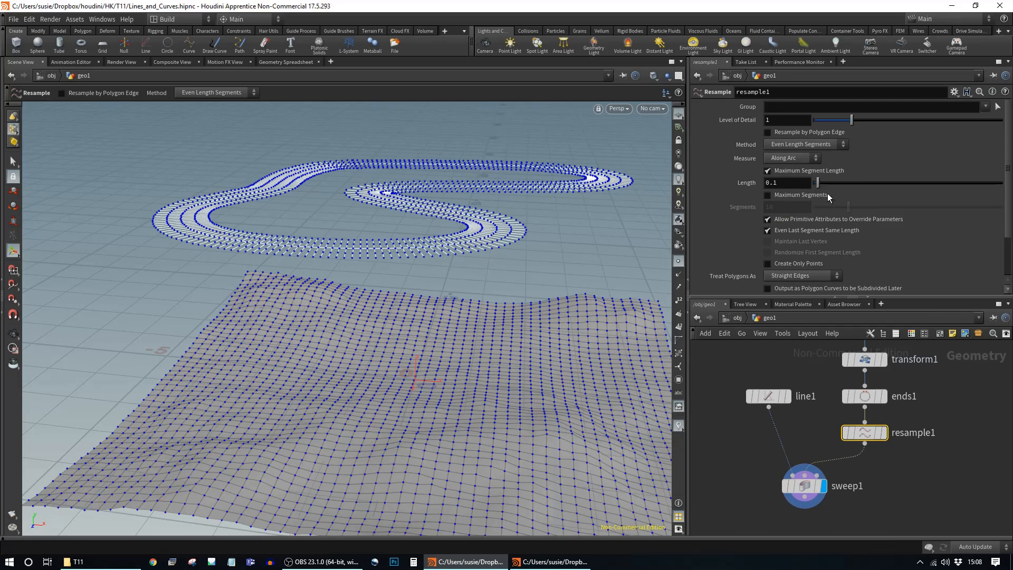
Try resampling the curve by maximum segments instead of maximum segment length, using 16 segments
{"action": "mouse_move", "coordinate": [819, 184]}
{"action": "left_mouse_down"}
{"action": "mouse_move", "coordinate": [838, 185]}
{"action": "mouse_move", "coordinate": [810, 199]}
{"action": "left_mouse_up"}
{"action": "left_click", "coordinate": [788, 170]}
{"action": "left_click", "coordinate": [796, 194]}
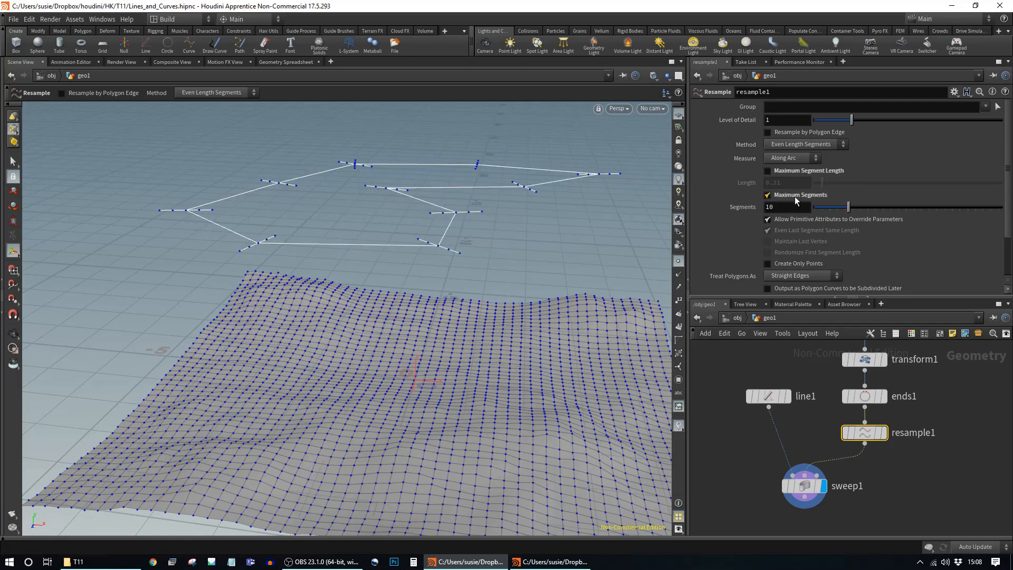
{"action": "mouse_move", "coordinate": [853, 208]}
{"action": "left_mouse_down"}
{"action": "mouse_move", "coordinate": [944, 210]}
{"action": "mouse_move", "coordinate": [872, 213]}
{"action": "left_mouse_up"}
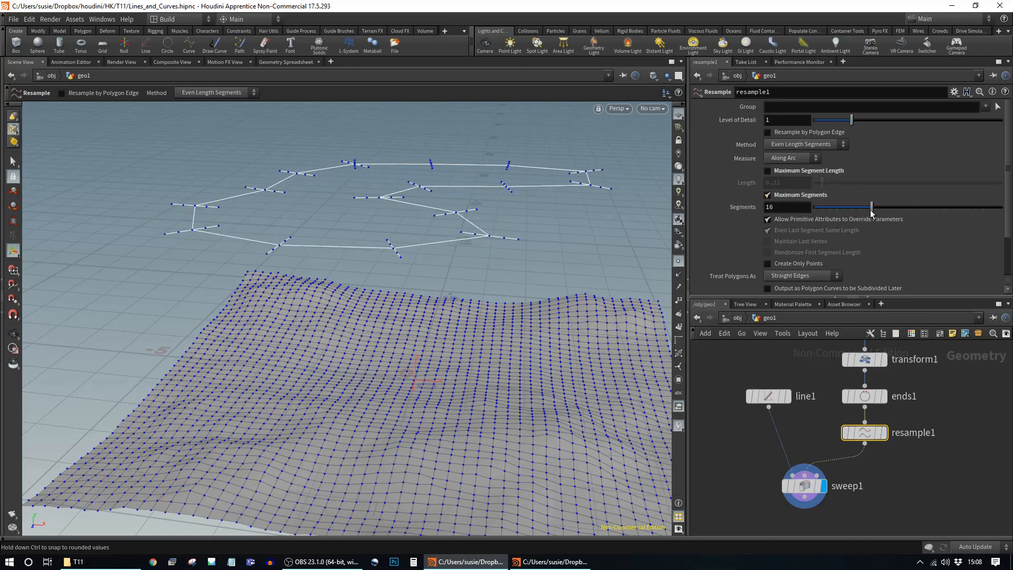
Resample the curve by maximum segment length only, with maximum segments off and the length set to 0.24
{"action": "left_click", "coordinate": [801, 171]}
{"action": "left_click_drag", "start_coordinate": [827, 186], "coordinate": [830, 187]}
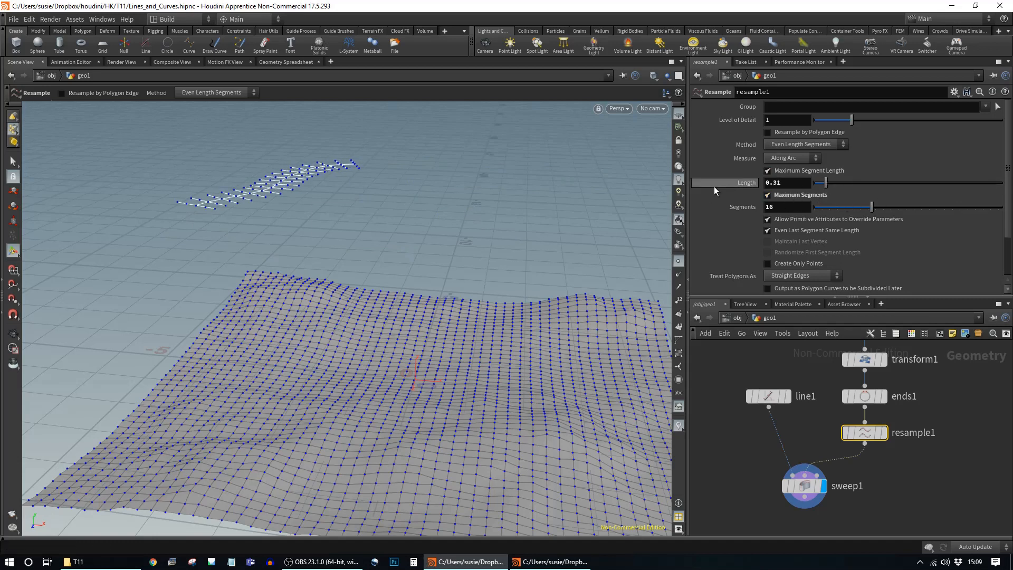
{"action": "left_click", "coordinate": [767, 195]}
{"action": "key", "text": "Escape"}
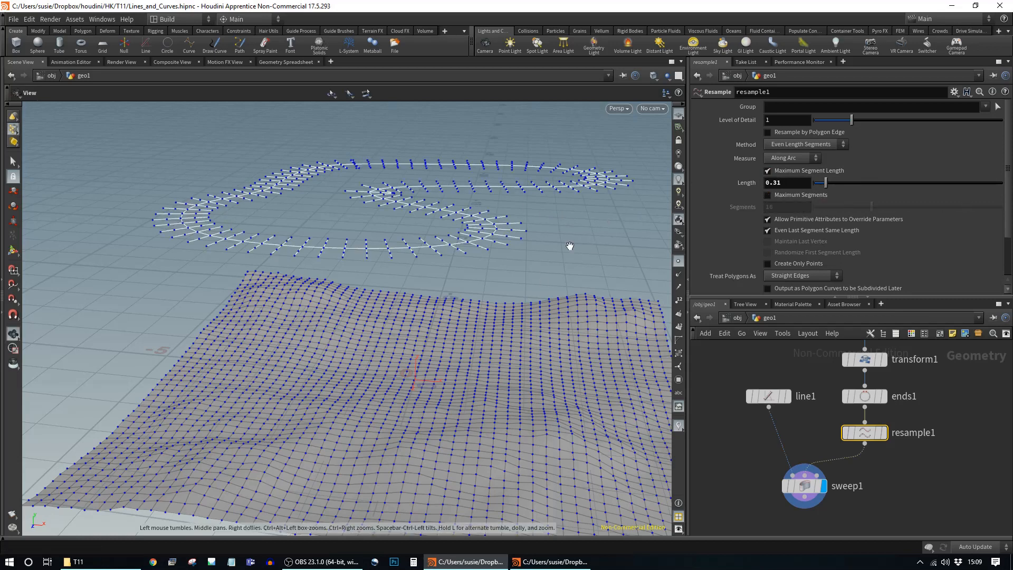
{"action": "middle_click_drag", "start_coordinate": [564, 234], "coordinate": [561, 249]}
{"action": "right_click_drag", "start_coordinate": [560, 249], "coordinate": [601, 253]}
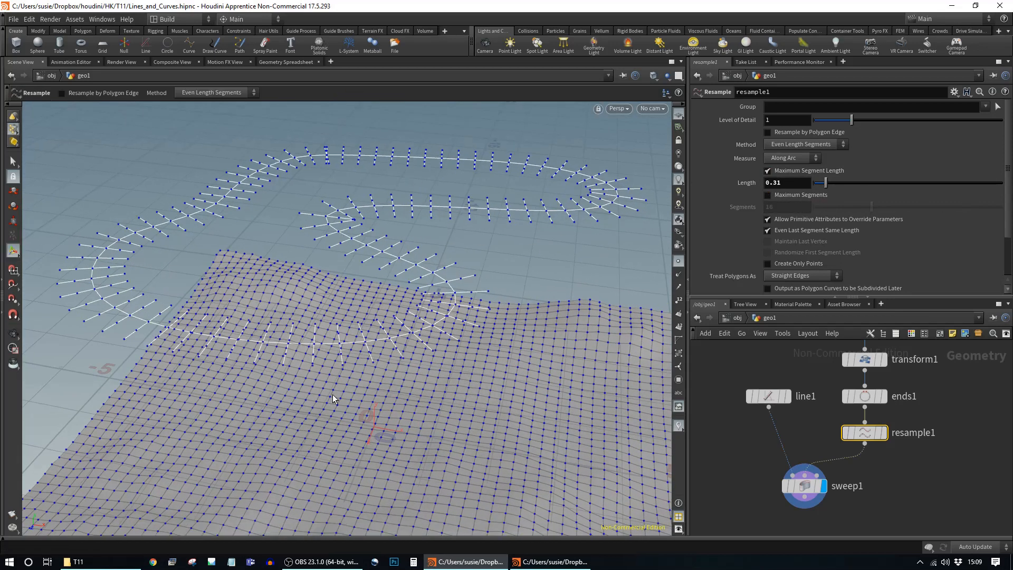
{"action": "left_click_drag", "start_coordinate": [825, 190], "coordinate": [824, 189]}
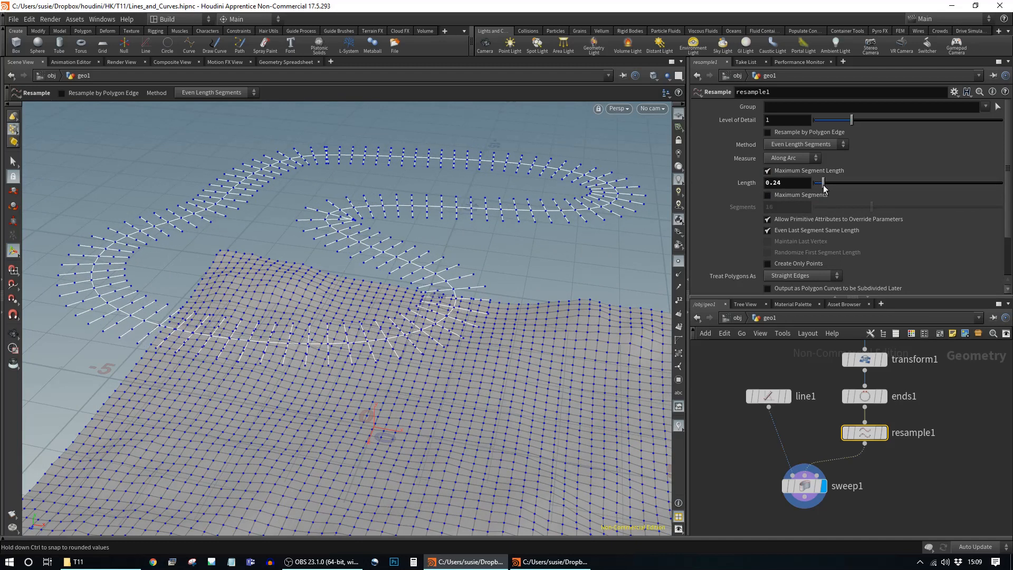
Set the Line node's length to 0.43 to narrow the cross-sections along the curve
{"action": "left_click_drag", "start_coordinate": [593, 274], "coordinate": [606, 253], "text": "alt"}
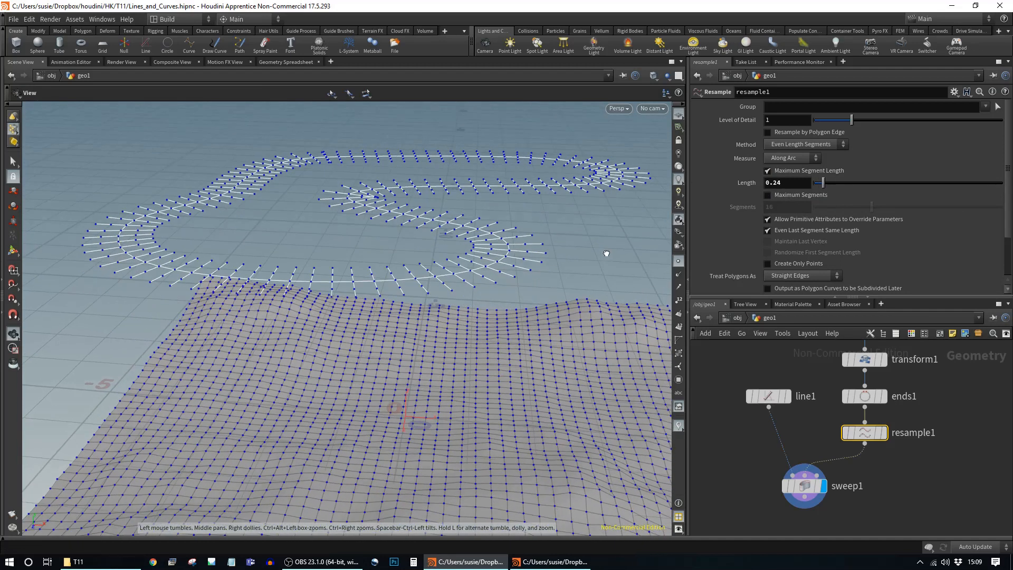
{"action": "left_click", "coordinate": [768, 395]}
{"action": "left_click_drag", "start_coordinate": [823, 149], "coordinate": [826, 155]}
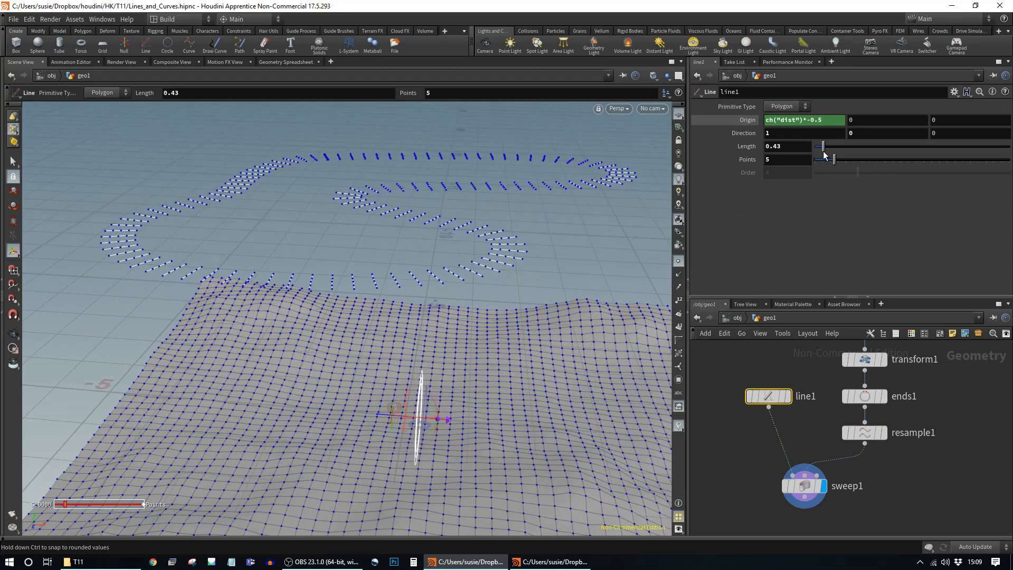
Set the Sweep node's skin output to Skin with Auto Closure to form a closed surface strip
{"action": "left_click", "coordinate": [802, 486]}
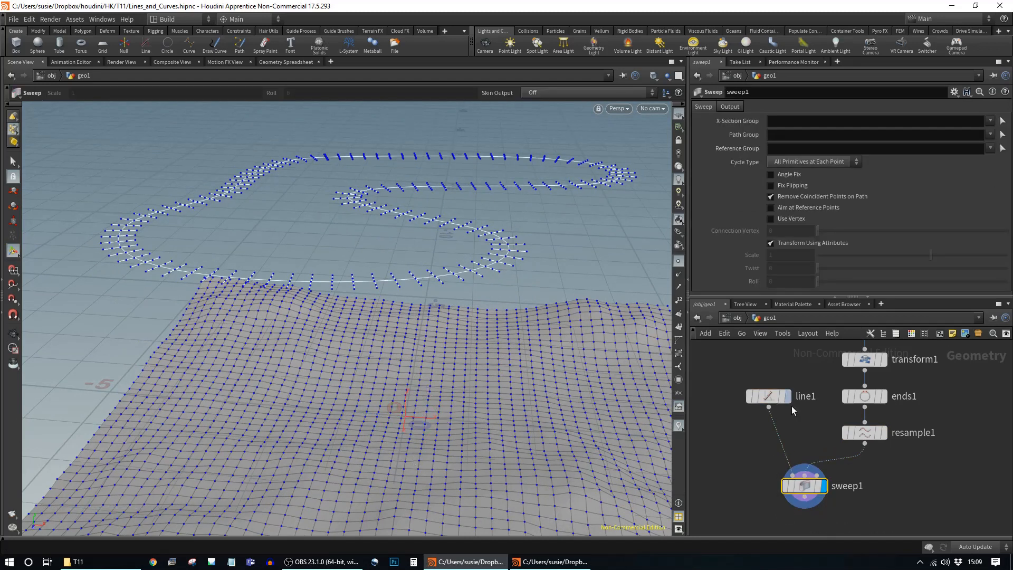
{"action": "left_click", "coordinate": [734, 107]}
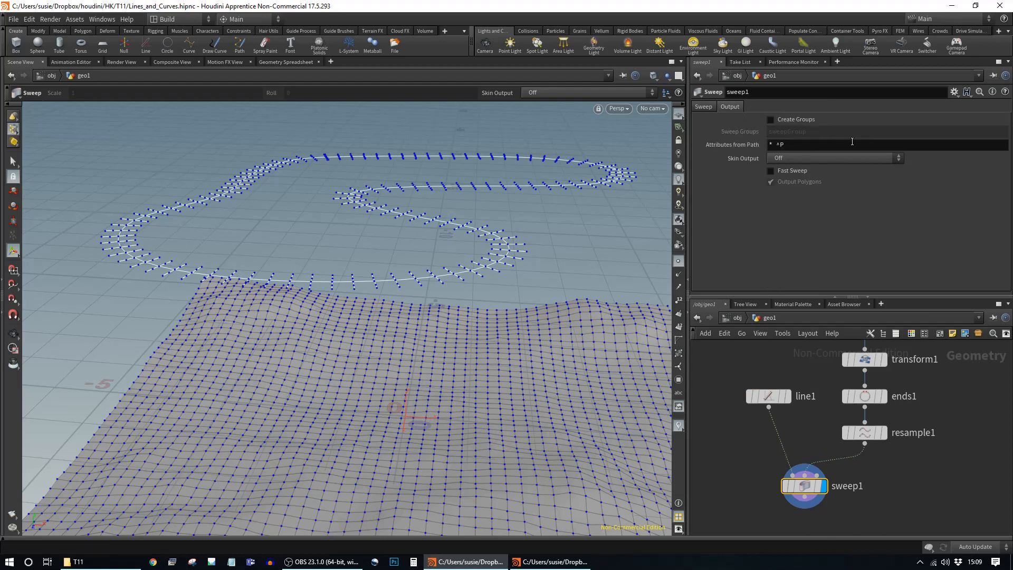
{"action": "left_click", "coordinate": [831, 158]}
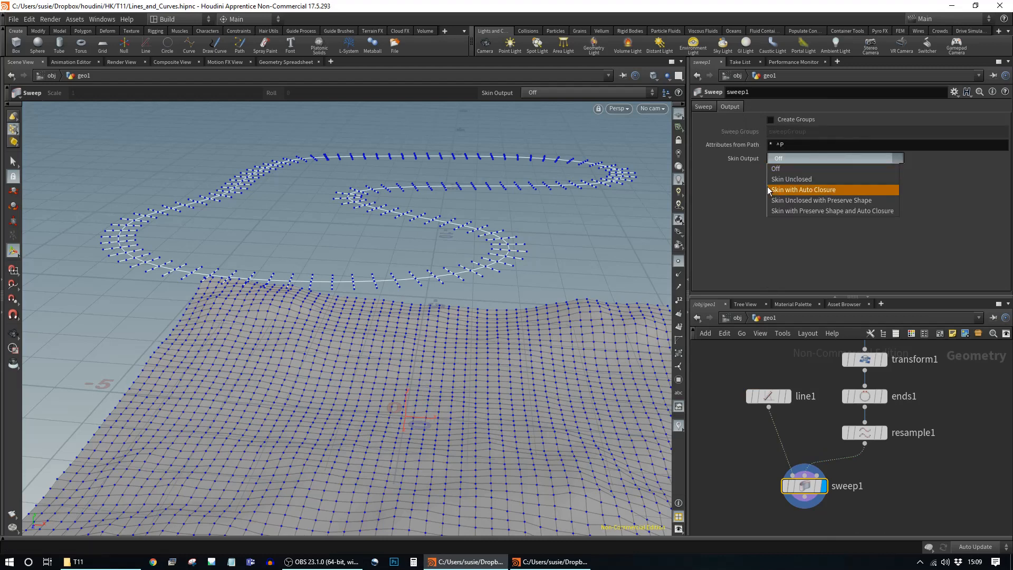
{"action": "left_click", "coordinate": [840, 190]}
{"action": "left_click_drag", "start_coordinate": [580, 224], "coordinate": [477, 251], "text": "alt"}
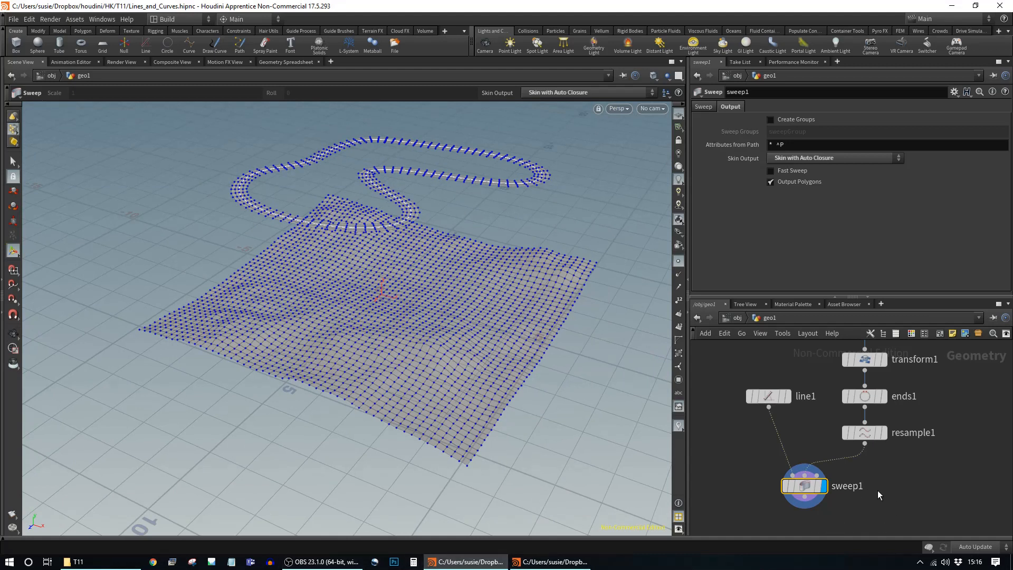
Add a Ray node below the Sweep node
{"action": "left_click_drag", "start_coordinate": [878, 489], "coordinate": [873, 418]}
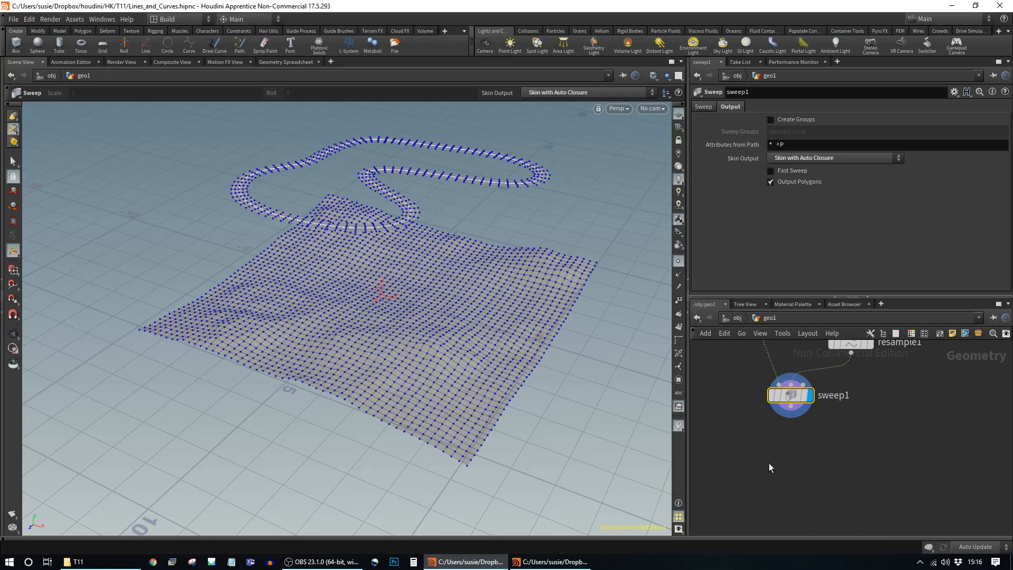
{"action": "key", "text": "Tab"}
{"action": "type", "text": "ray"}
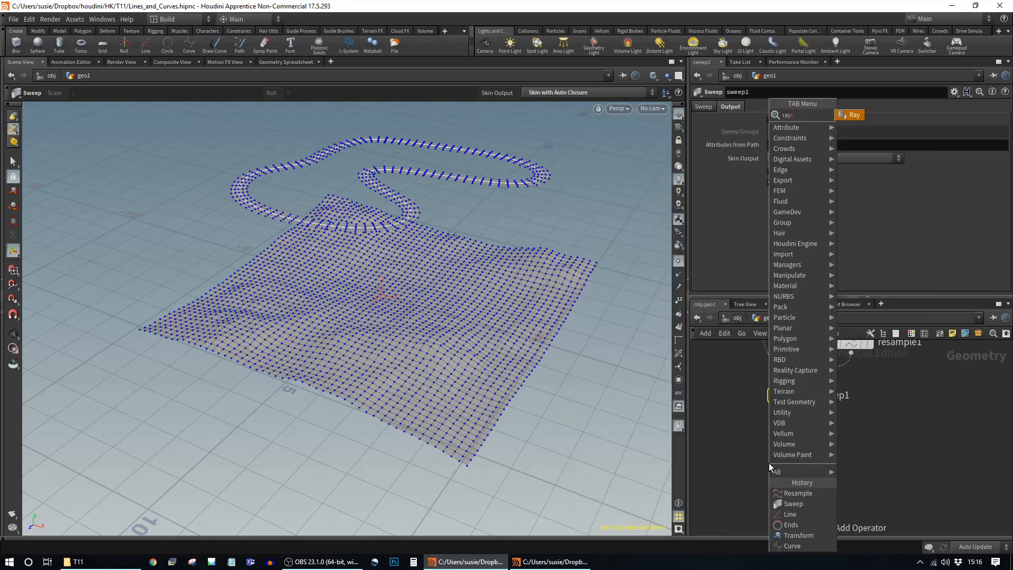
{"action": "key", "text": "Return"}
{"action": "left_click", "coordinate": [772, 483]}
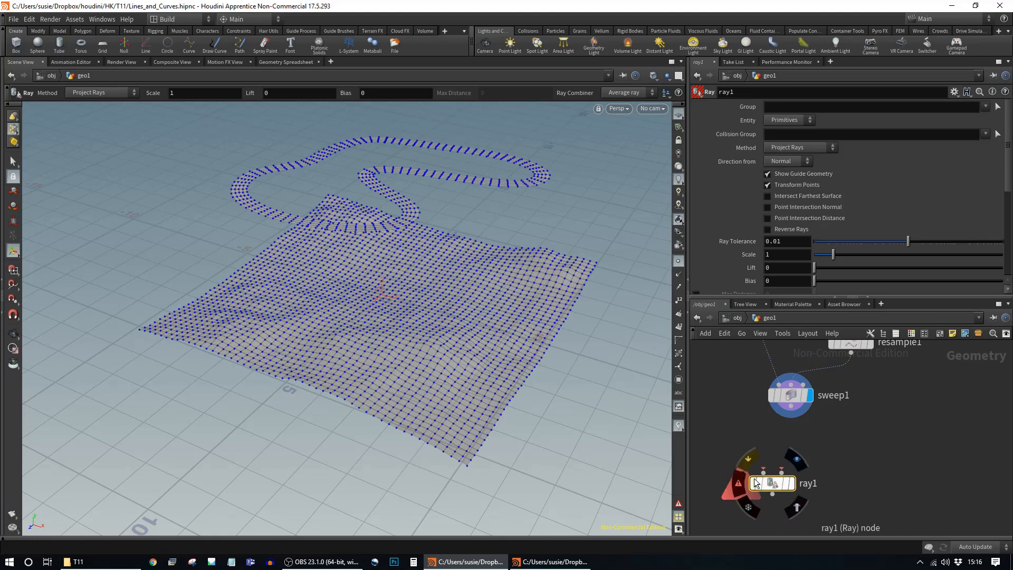
{"action": "scroll", "coordinate": [829, 445], "scroll_direction": "down", "scroll_amount": 3}
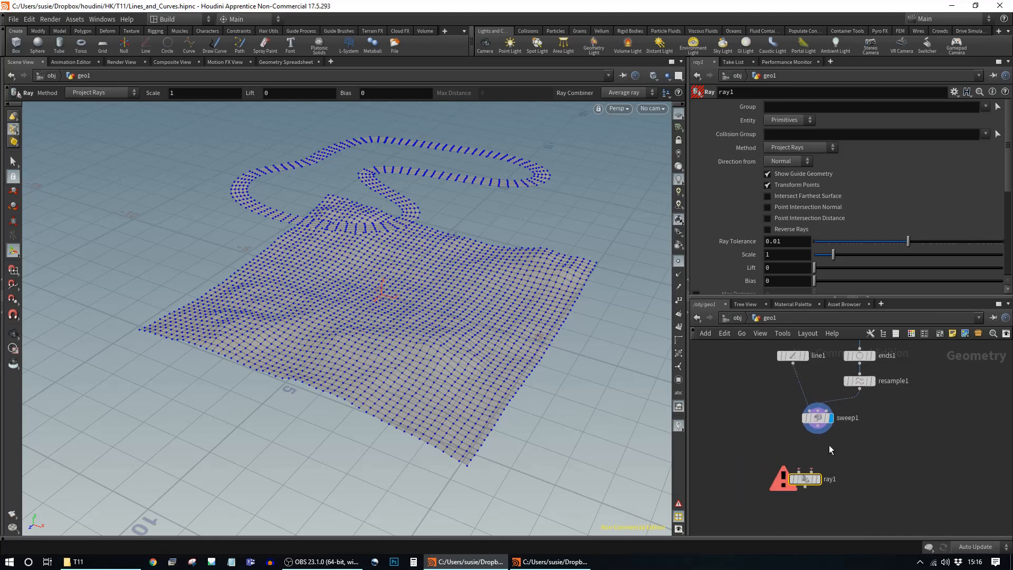
{"action": "middle_click_drag", "start_coordinate": [849, 444], "coordinate": [842, 445]}
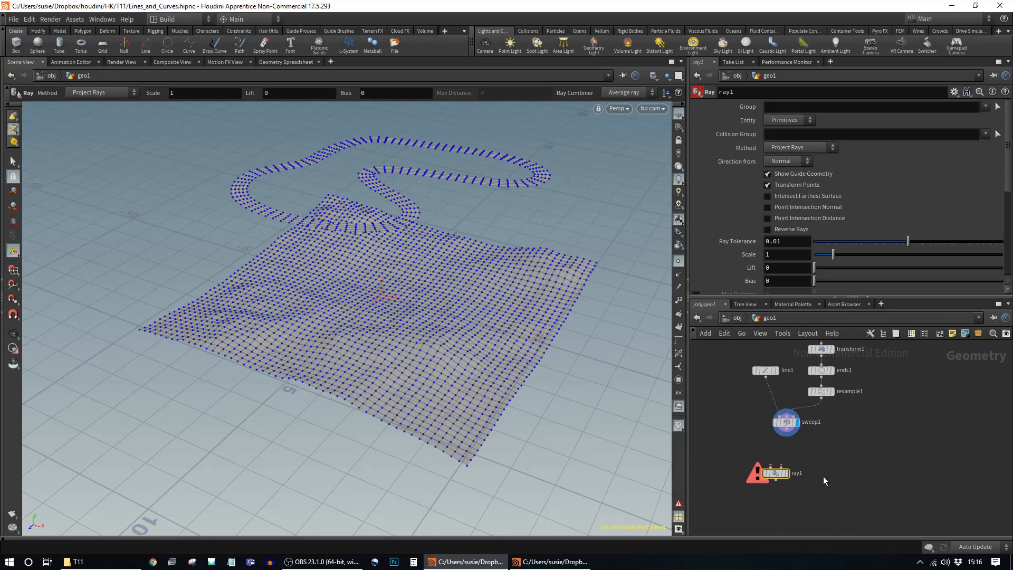
Connect the Sweep node to the Ray node's first input and the Mountain node to its second input
{"action": "mouse_move", "coordinate": [789, 475]}
{"action": "middle_click_drag", "start_coordinate": [855, 462], "coordinate": [895, 473]}
{"action": "middle_click_drag", "start_coordinate": [895, 423], "coordinate": [889, 465]}
{"action": "left_click_drag", "start_coordinate": [855, 351], "coordinate": [847, 348]}
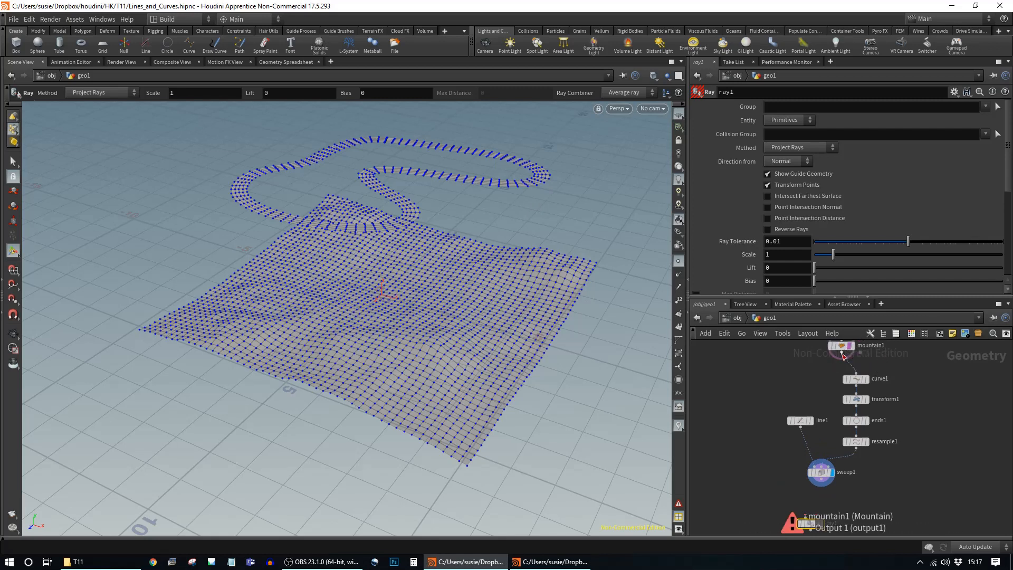
{"action": "middle_click_drag", "start_coordinate": [902, 476], "coordinate": [899, 453]}
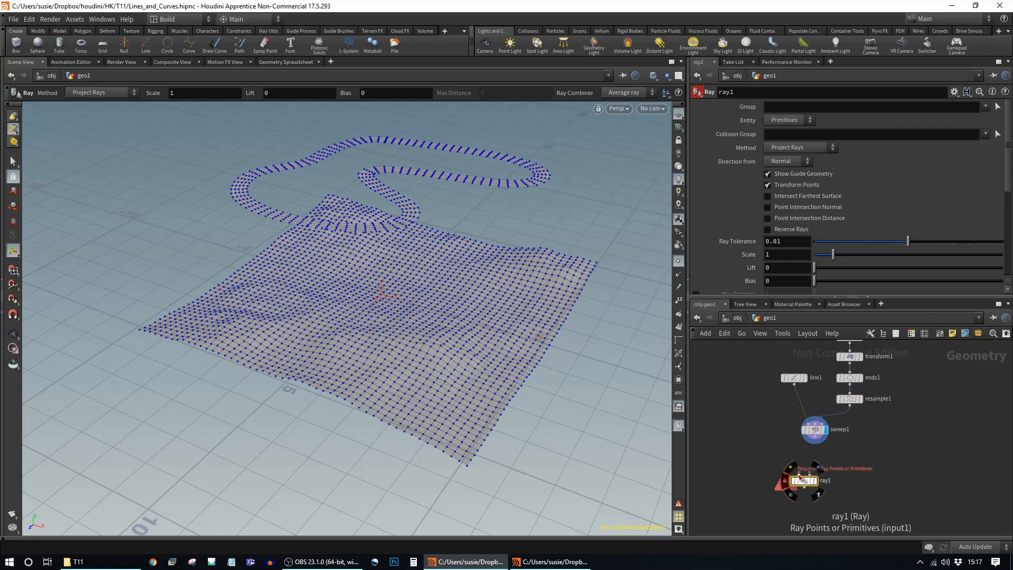
{"action": "left_click", "coordinate": [801, 474]}
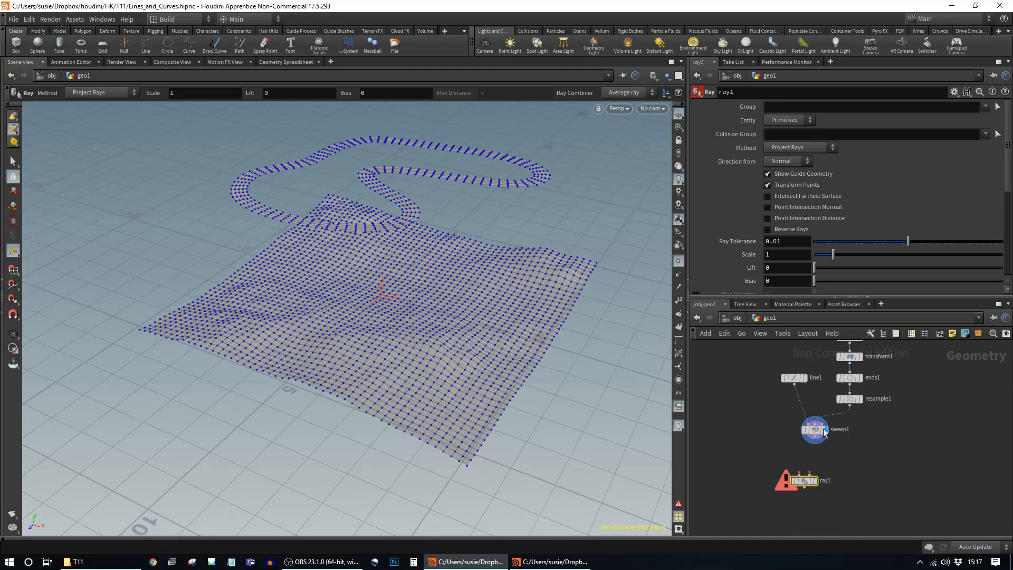
{"action": "left_click", "coordinate": [805, 475]}
{"action": "left_click_drag", "start_coordinate": [804, 482], "coordinate": [909, 474]}
{"action": "middle_click_drag", "start_coordinate": [919, 422], "coordinate": [859, 460]}
{"action": "left_click_drag", "start_coordinate": [779, 349], "coordinate": [871, 347]}
{"action": "middle_click_drag", "start_coordinate": [872, 354], "coordinate": [871, 367]}
{"action": "left_click_drag", "start_coordinate": [872, 366], "coordinate": [853, 518]}
Turn off the Mountain node's template flag and set the Ray node as the displayed node
{"action": "mouse_move", "coordinate": [900, 424]}
{"action": "middle_mouse_down"}
{"action": "mouse_move", "coordinate": [892, 377]}
{"action": "mouse_move", "coordinate": [887, 431]}
{"action": "middle_mouse_up"}
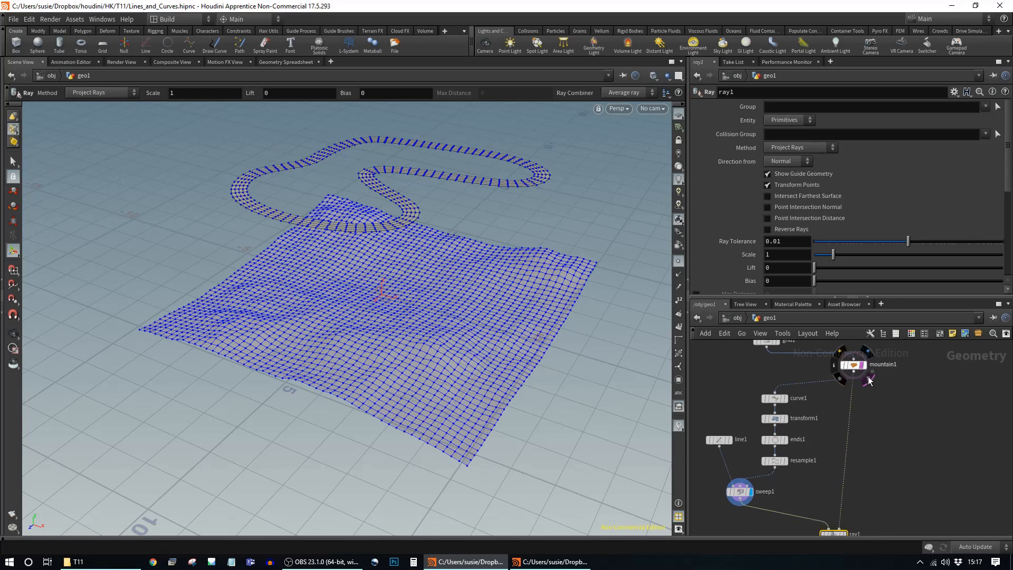
{"action": "middle_click_drag", "start_coordinate": [895, 489], "coordinate": [894, 500]}
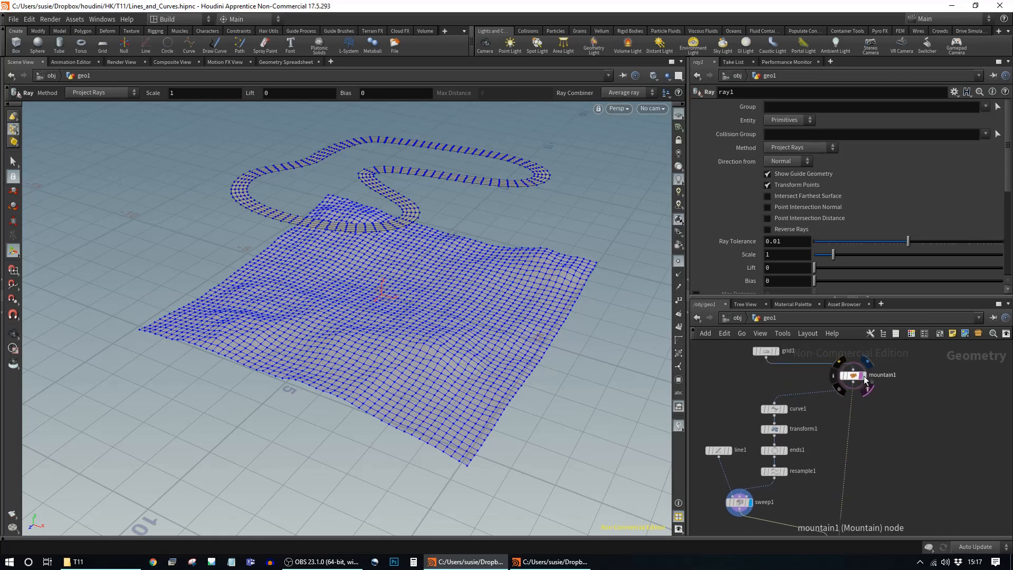
{"action": "left_click", "coordinate": [867, 392]}
{"action": "middle_click_drag", "start_coordinate": [869, 467], "coordinate": [874, 397]}
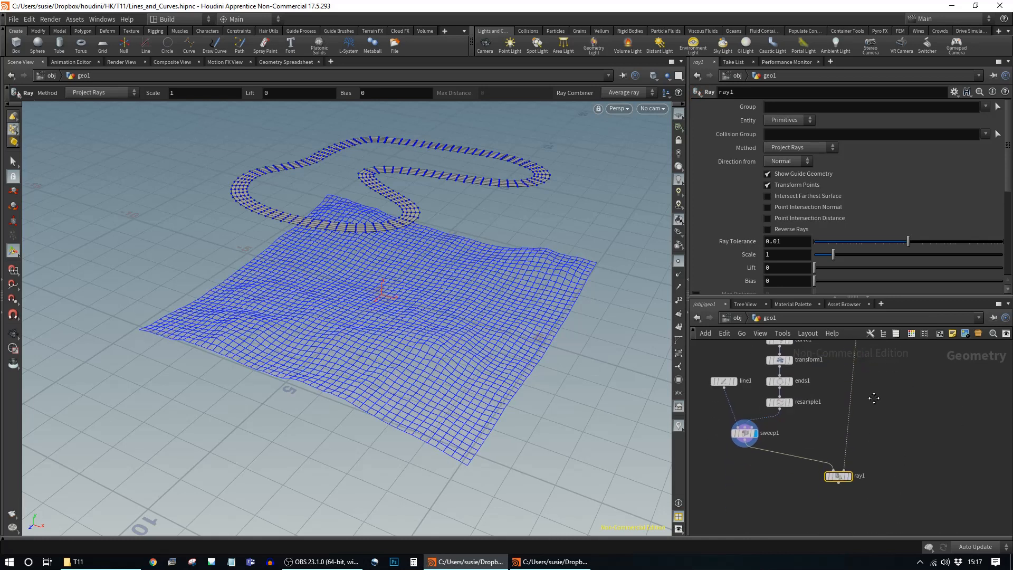
{"action": "left_click", "coordinate": [848, 476]}
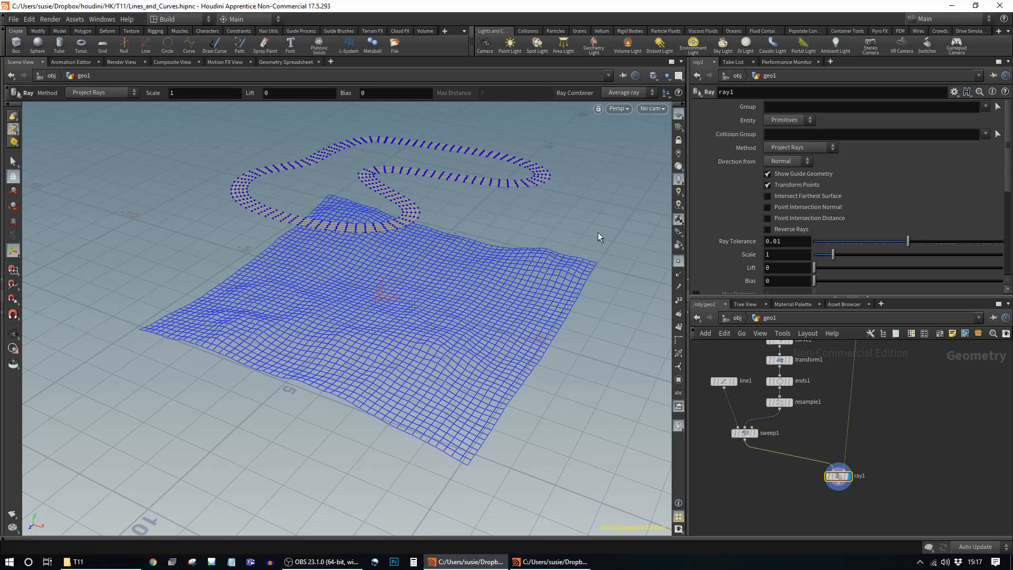
Set the Ray node's direction source to Vector with a ray direction of 0, -1, 0
{"action": "left_click_drag", "start_coordinate": [590, 293], "coordinate": [557, 216], "text": "alt"}
{"action": "left_click_drag", "start_coordinate": [513, 331], "coordinate": [612, 274], "text": "alt"}
{"action": "left_click", "coordinate": [799, 163]}
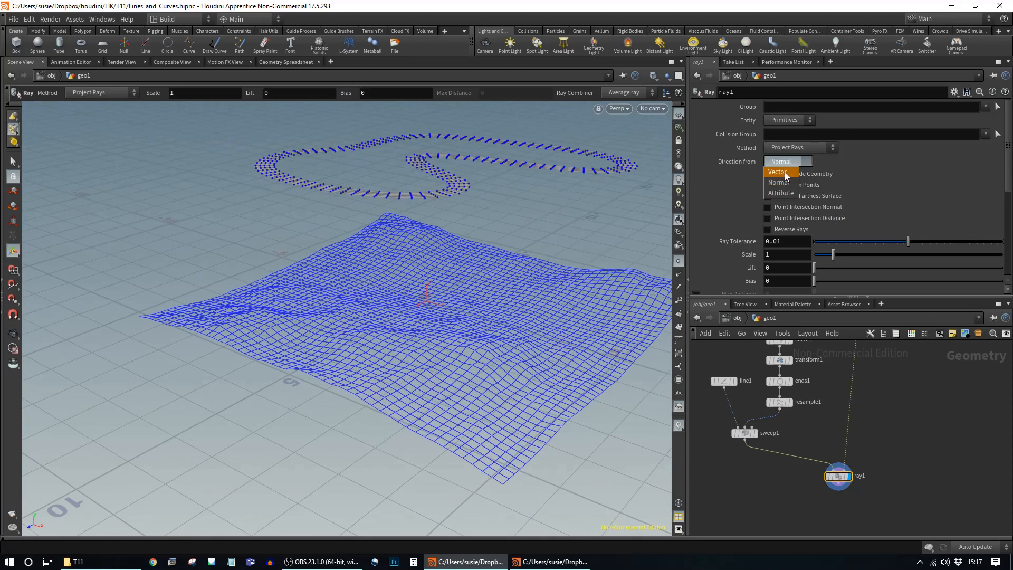
{"action": "left_click", "coordinate": [785, 173]}
{"action": "left_click", "coordinate": [736, 175], "text": "ctrl+shift"}
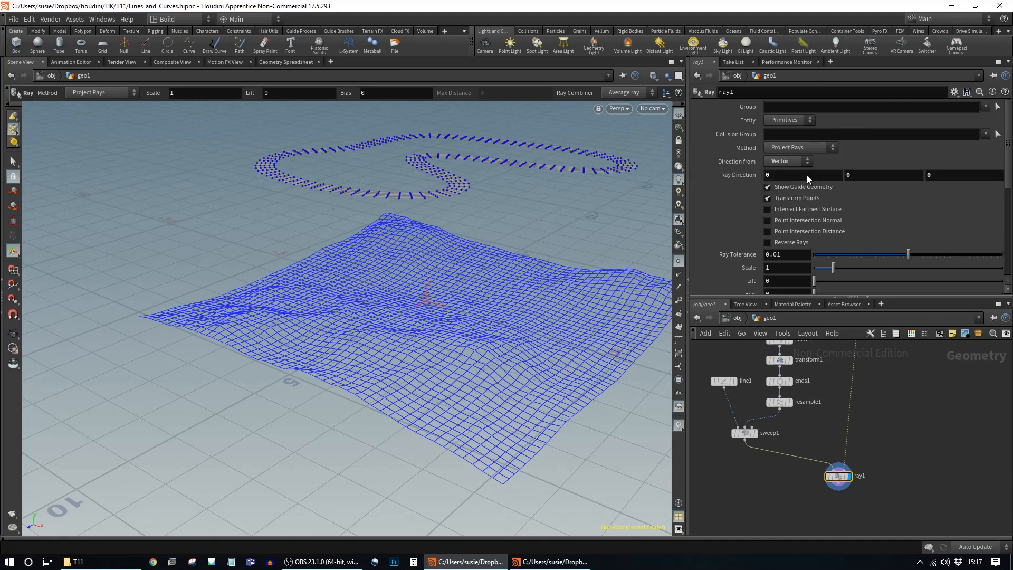
{"action": "left_click_drag", "start_coordinate": [890, 175], "coordinate": [780, 171]}
{"action": "key", "text": "Return"}
Inspect from several angles how the projected track strip follows the terrain surface
{"action": "left_click_drag", "start_coordinate": [470, 264], "coordinate": [613, 362], "text": "alt"}
{"action": "middle_click_drag", "start_coordinate": [613, 362], "coordinate": [482, 334], "text": "alt"}
{"action": "right_click_drag", "start_coordinate": [482, 334], "coordinate": [678, 377], "text": "alt"}
{"action": "left_click_drag", "start_coordinate": [581, 389], "coordinate": [586, 350]}
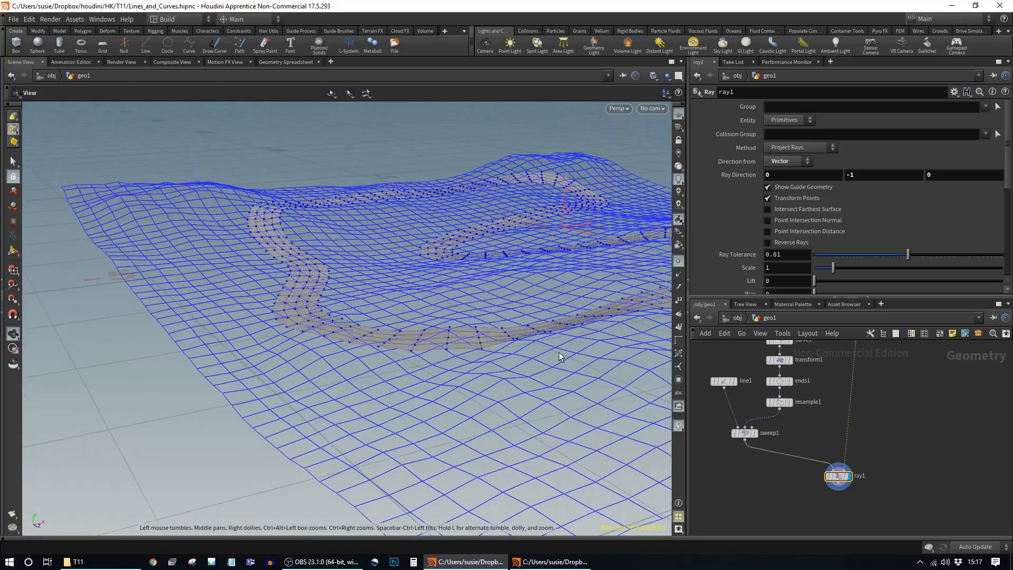
{"action": "key", "text": "Return"}
{"action": "key", "text": "Escape"}
{"action": "left_click_drag", "start_coordinate": [545, 324], "coordinate": [503, 388]}
{"action": "right_click_drag", "start_coordinate": [504, 387], "coordinate": [435, 351], "text": "alt"}
{"action": "left_click_drag", "start_coordinate": [448, 393], "coordinate": [461, 351], "text": "alt"}
Raise the Mountain node's height to 4.1 and check the track against the steeper terrain
{"action": "middle_click_drag", "start_coordinate": [929, 392], "coordinate": [901, 554]}
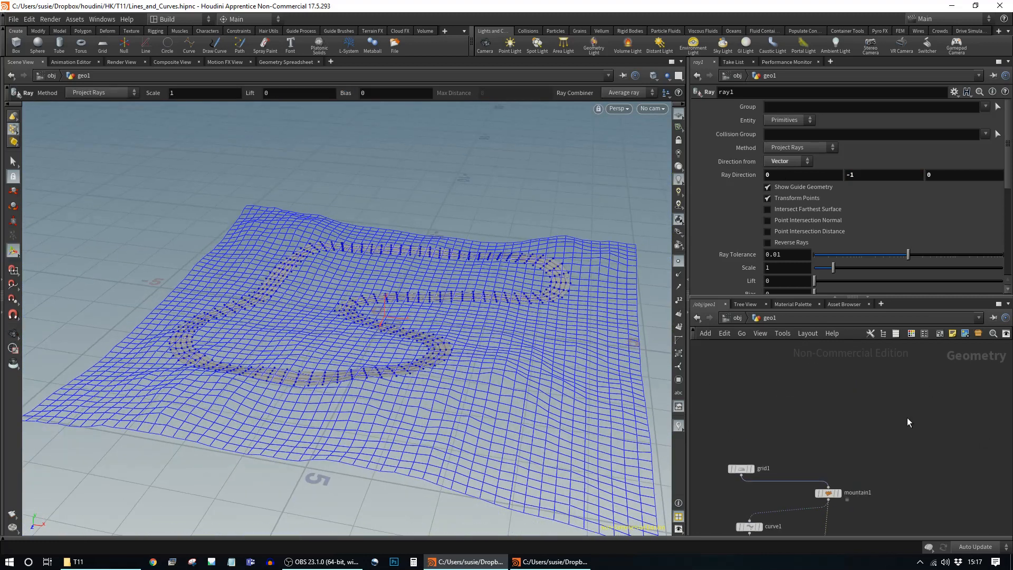
{"action": "middle_click_drag", "start_coordinate": [907, 423], "coordinate": [943, 354]}
{"action": "left_click", "coordinate": [863, 429]}
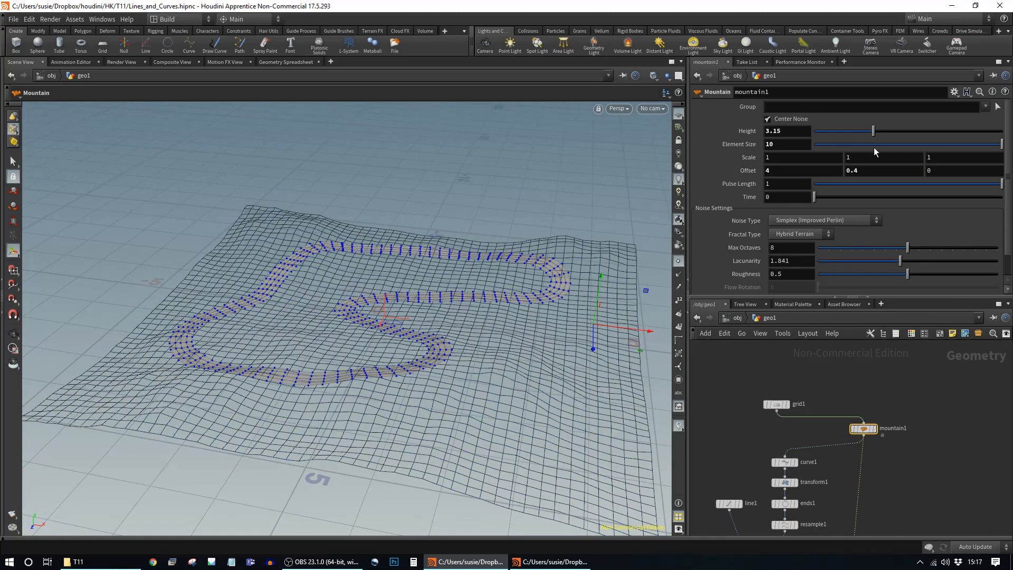
{"action": "left_click_drag", "start_coordinate": [867, 131], "coordinate": [892, 159]}
{"action": "left_click_drag", "start_coordinate": [352, 412], "coordinate": [436, 388], "text": "alt"}
{"action": "middle_click_drag", "start_coordinate": [436, 387], "coordinate": [596, 337], "text": "alt"}
{"action": "left_click_drag", "start_coordinate": [566, 347], "coordinate": [612, 356], "text": "alt"}
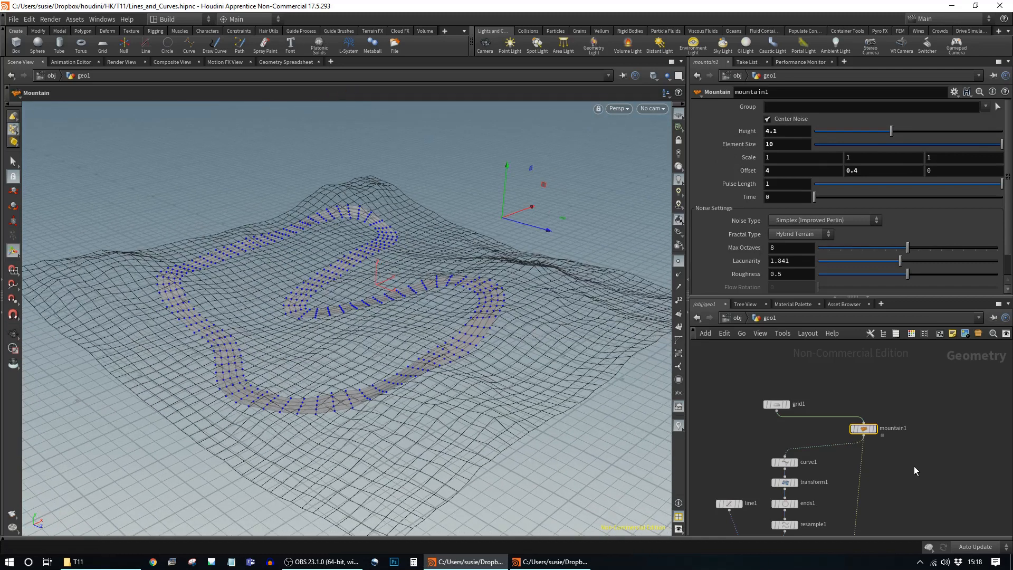
{"action": "middle_click_drag", "start_coordinate": [914, 477], "coordinate": [912, 337]}
{"action": "left_click", "coordinate": [840, 437]}
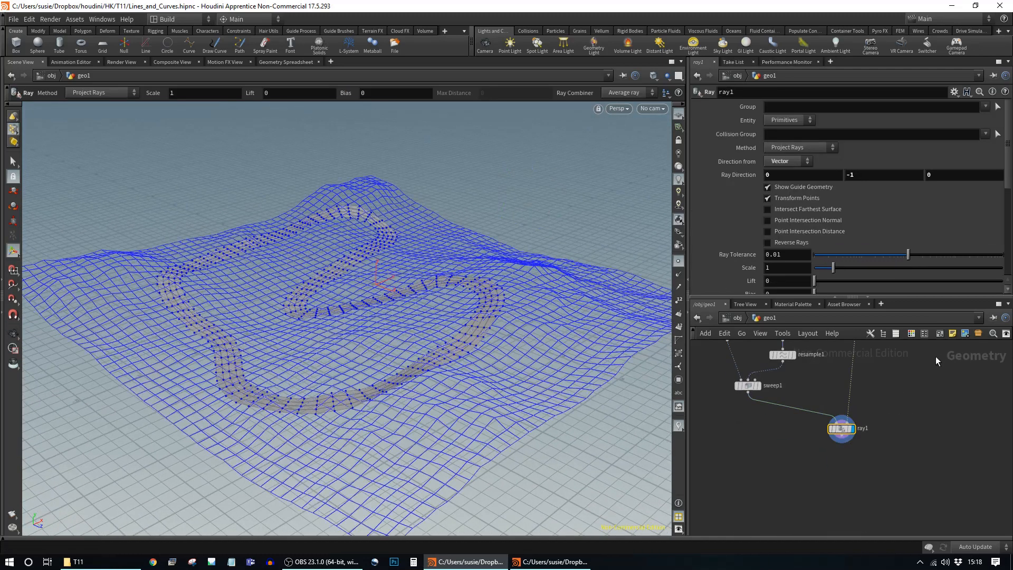
{"action": "middle_click_drag", "start_coordinate": [917, 416], "coordinate": [920, 403]}
{"action": "left_click_drag", "start_coordinate": [844, 440], "coordinate": [863, 441], "text": "alt"}
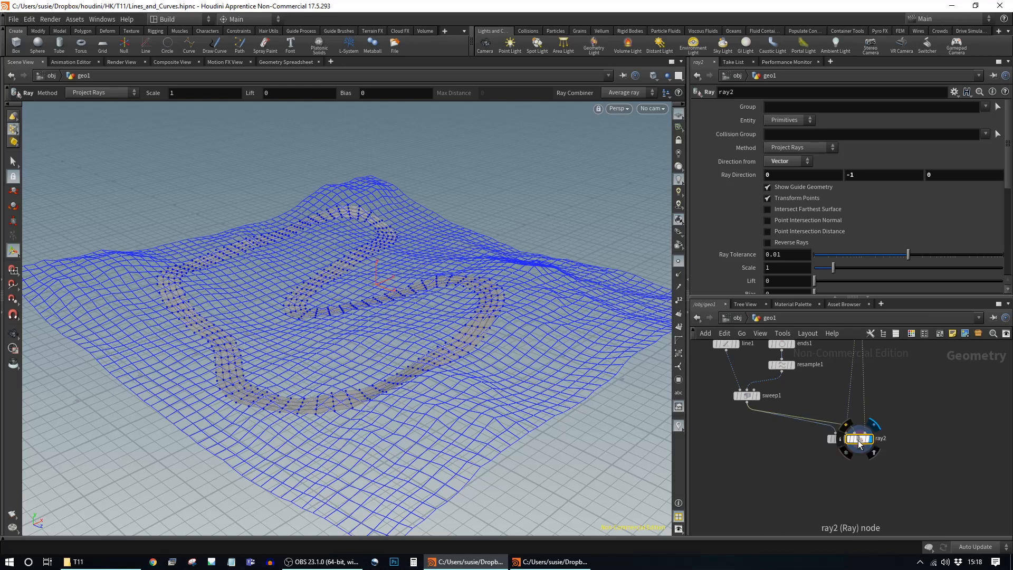
{"action": "key", "text": "ctrl+z"}
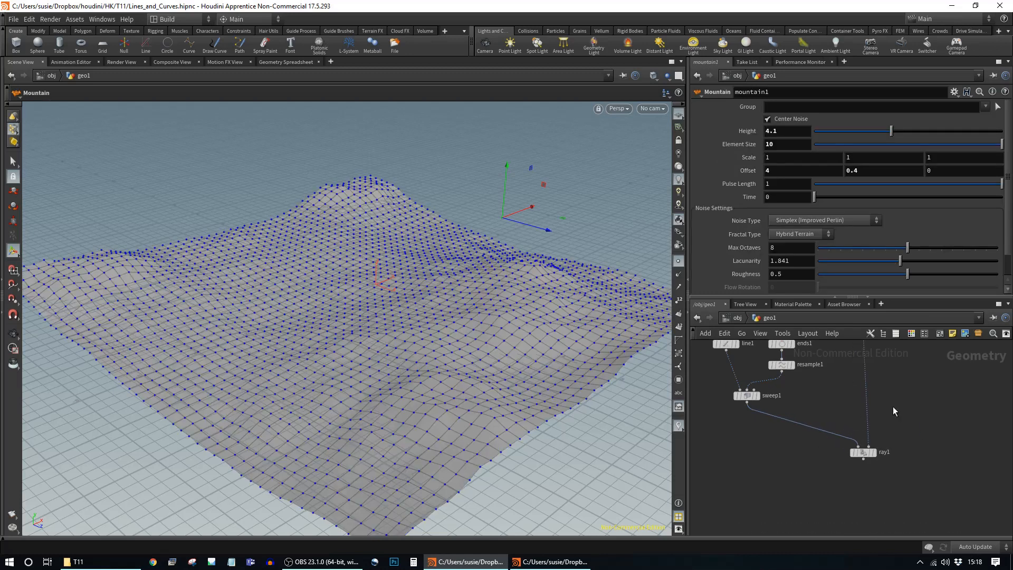
Display the Ray node's result and insert a Color node between the Sweep and Ray nodes
{"action": "left_click", "coordinate": [874, 454]}
{"action": "left_click_drag", "start_coordinate": [864, 454], "coordinate": [848, 454]}
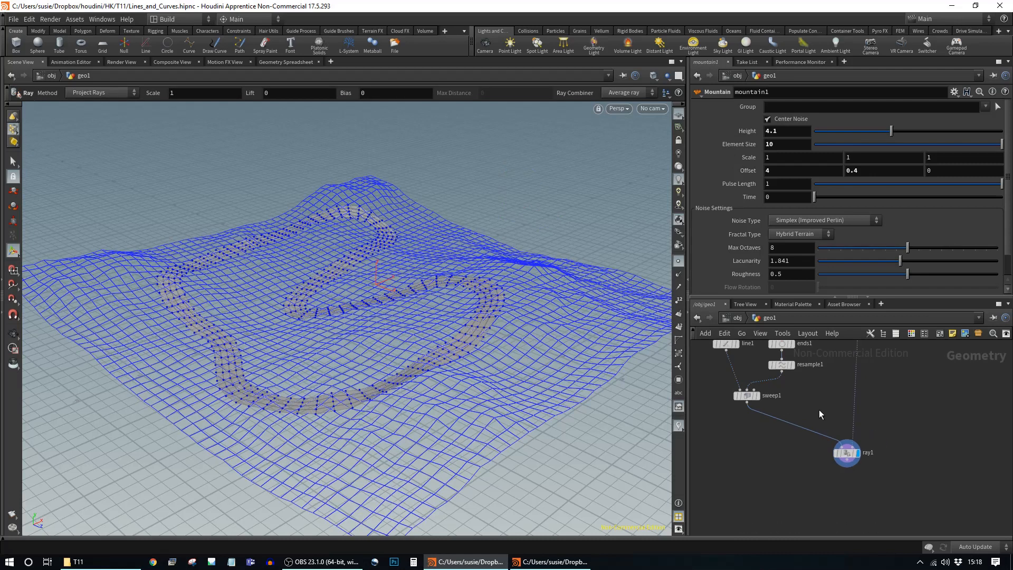
{"action": "key", "text": "Tab"}
{"action": "type", "text": "col"}
{"action": "key", "text": "Return"}
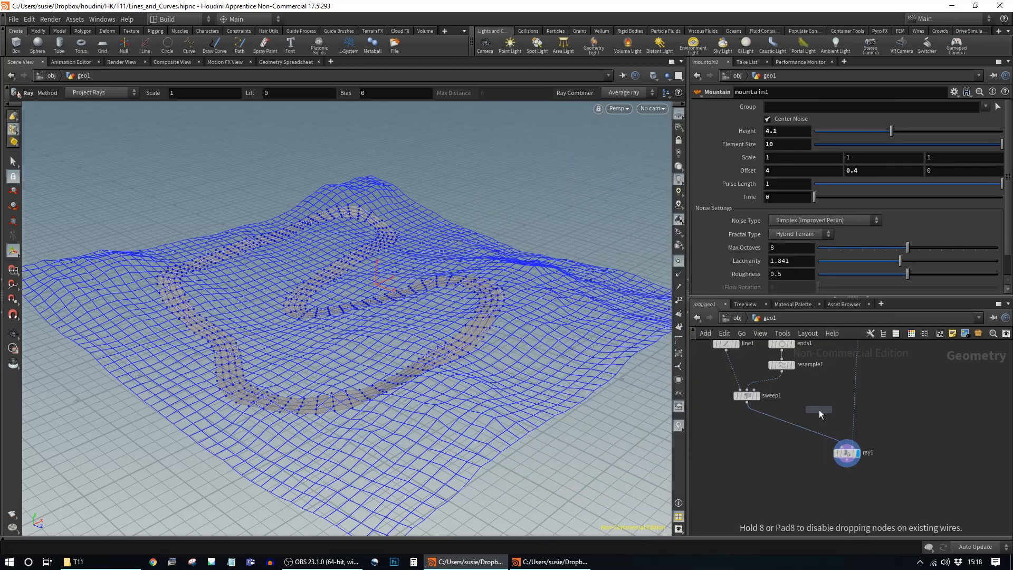
{"action": "left_click", "coordinate": [787, 423]}
{"action": "left_click_drag", "start_coordinate": [788, 422], "coordinate": [750, 422]}
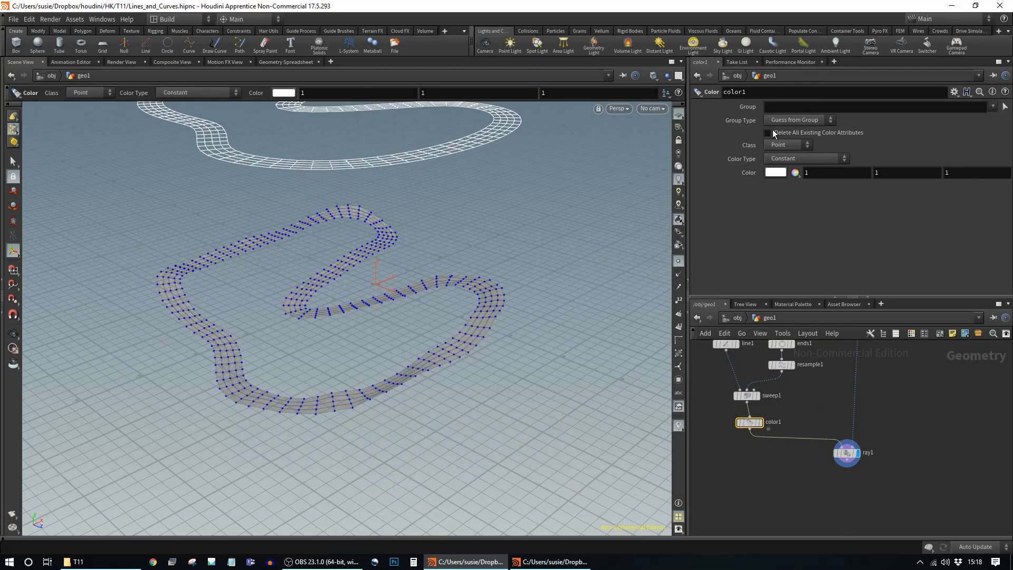
Set the track's Color node to dark grey with red, green and blue at 0.1
{"action": "left_click", "coordinate": [775, 173]}
{"action": "left_click", "coordinate": [810, 154]}
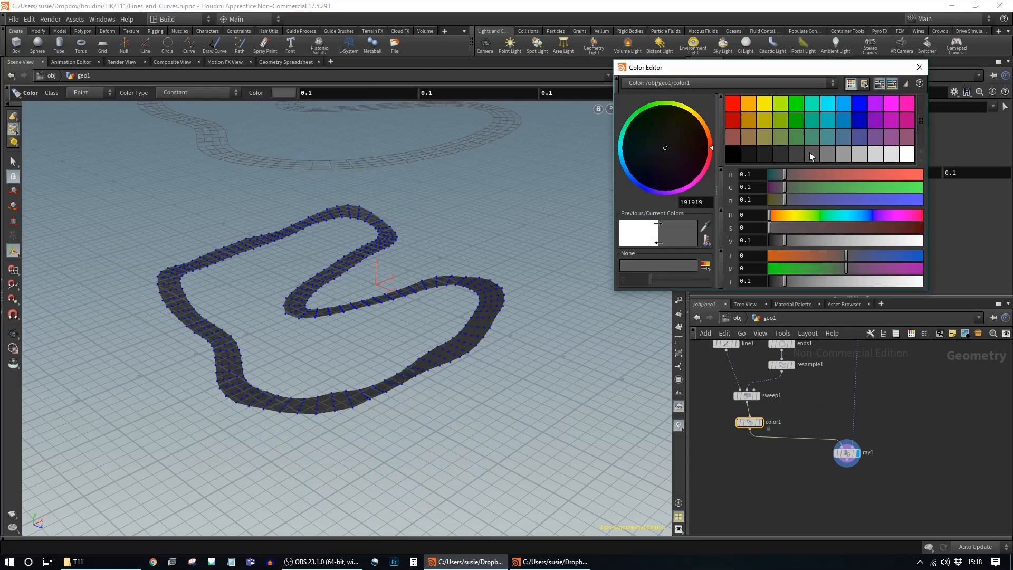
{"action": "left_click", "coordinate": [919, 68]}
Add a Merge node connected to the Ray node's output
{"action": "middle_click_drag", "start_coordinate": [905, 414], "coordinate": [883, 457]}
{"action": "left_click_drag", "start_coordinate": [825, 496], "coordinate": [825, 507]}
{"action": "middle_click_drag", "start_coordinate": [882, 475], "coordinate": [883, 401]}
{"action": "left_click", "coordinate": [823, 436]}
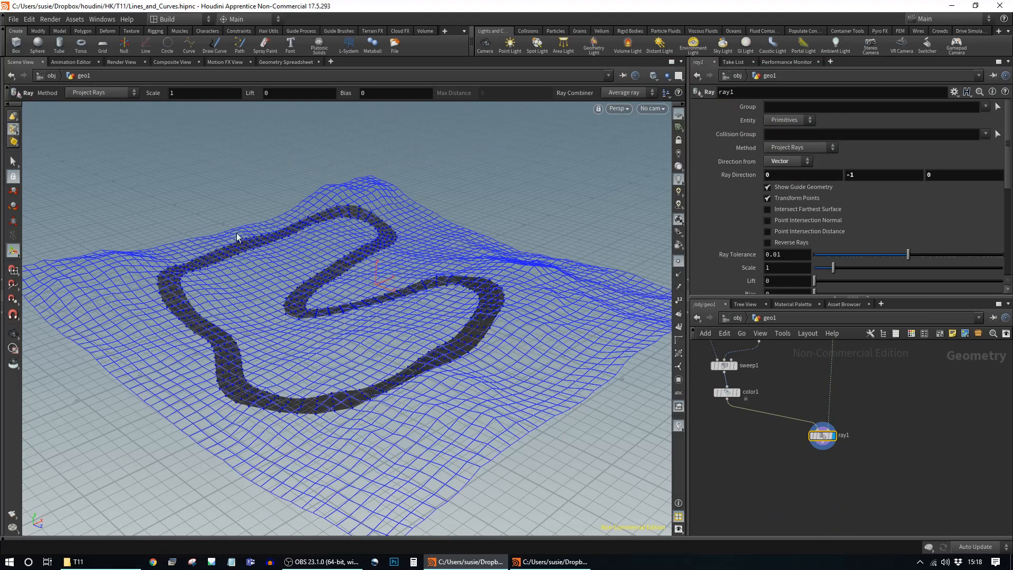
{"action": "middle_click_drag", "start_coordinate": [745, 500], "coordinate": [751, 455]}
{"action": "left_click_drag", "start_coordinate": [829, 400], "coordinate": [848, 424]}
{"action": "key", "text": "Tab"}
{"action": "type", "text": "merge"}
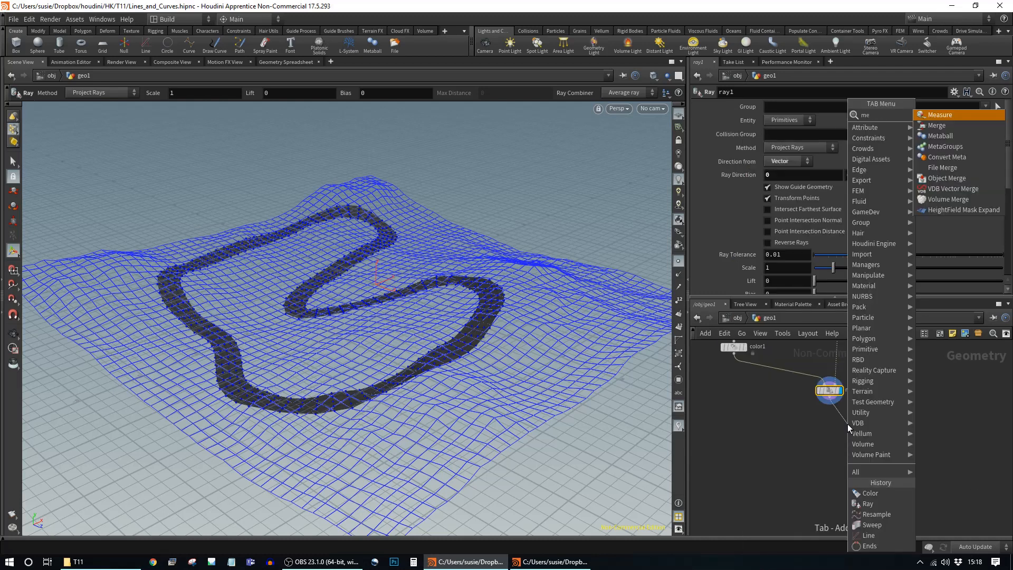
{"action": "key", "text": "Return"}
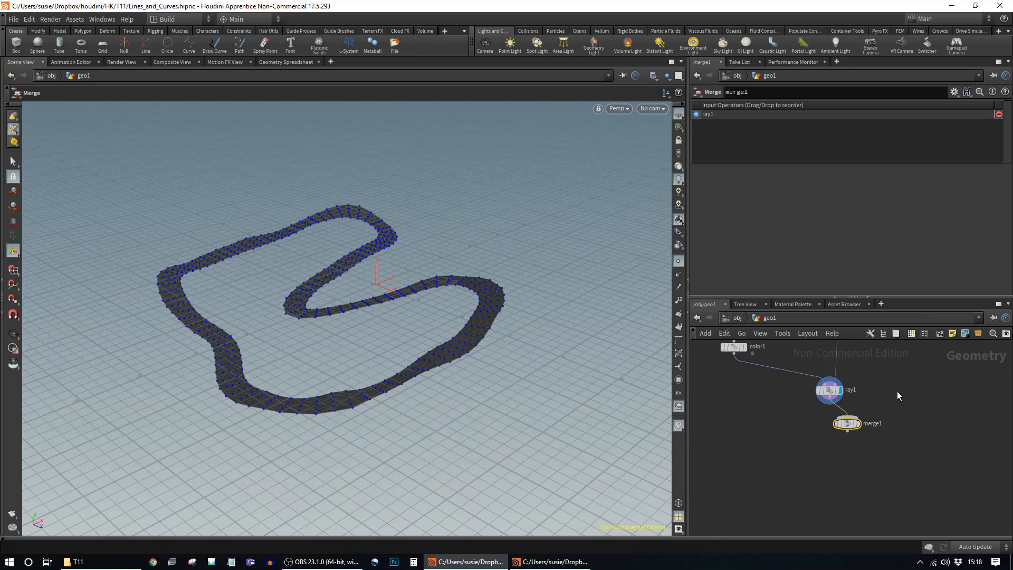
Enlarge the network editor area and add a second Color node fed by the Mountain node
{"action": "middle_click_drag", "start_coordinate": [897, 391], "coordinate": [870, 475]}
{"action": "left_click_drag", "start_coordinate": [909, 294], "coordinate": [908, 213]}
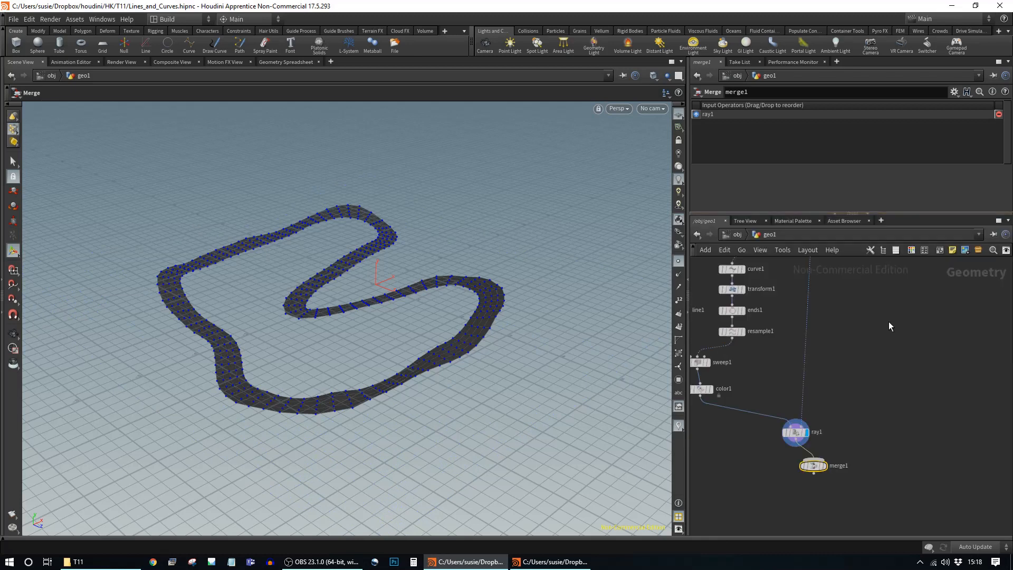
{"action": "middle_click_drag", "start_coordinate": [843, 227], "coordinate": [848, 339]}
{"action": "left_click", "coordinate": [817, 314]}
{"action": "key", "text": "Tab"}
{"action": "type", "text": "colo"}
{"action": "key", "text": "Return"}
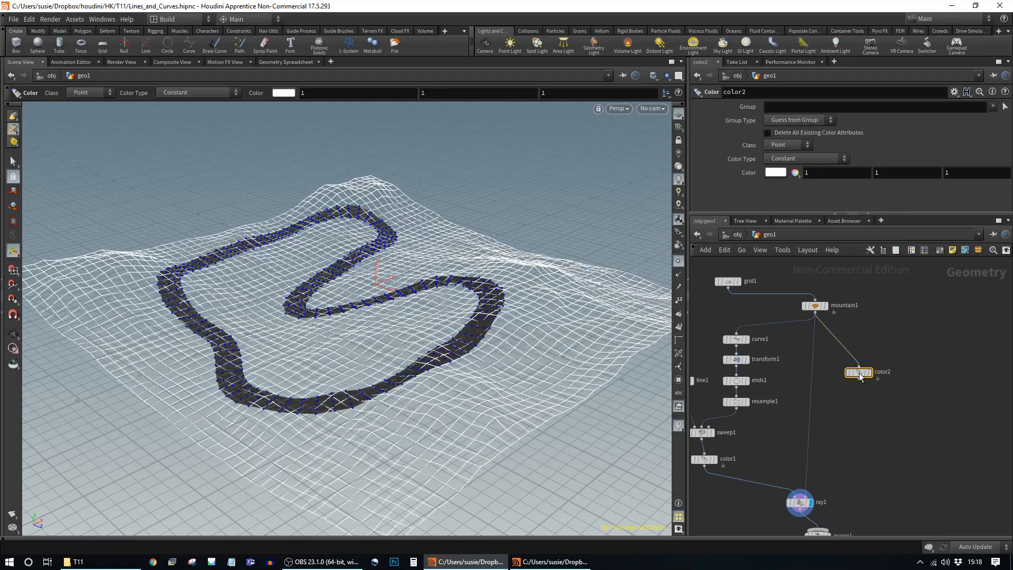
Set the terrain's Color node to a green of 0.45625, 0.73, 0.1825
{"action": "left_click", "coordinate": [776, 172]}
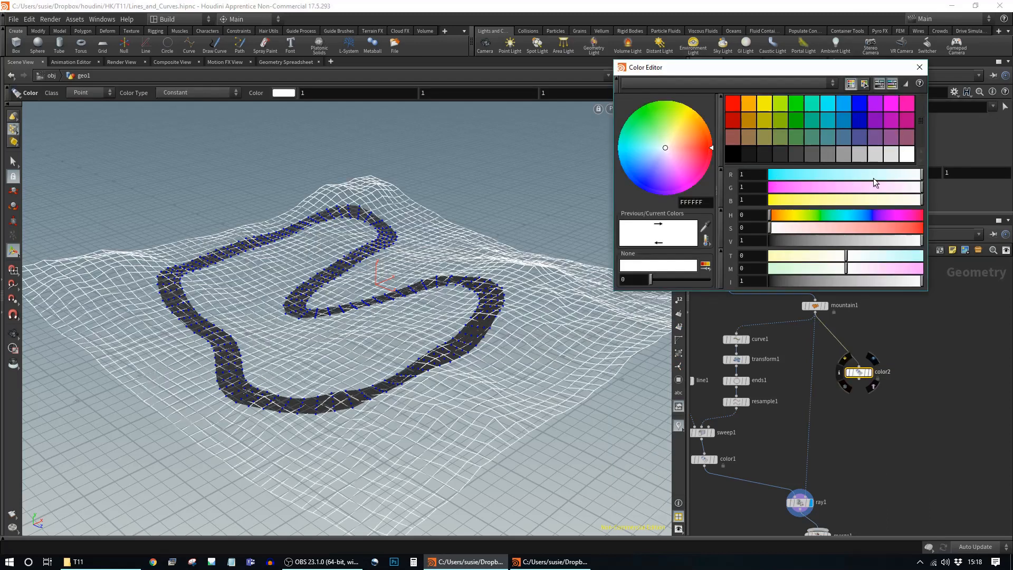
{"action": "left_click", "coordinate": [777, 138]}
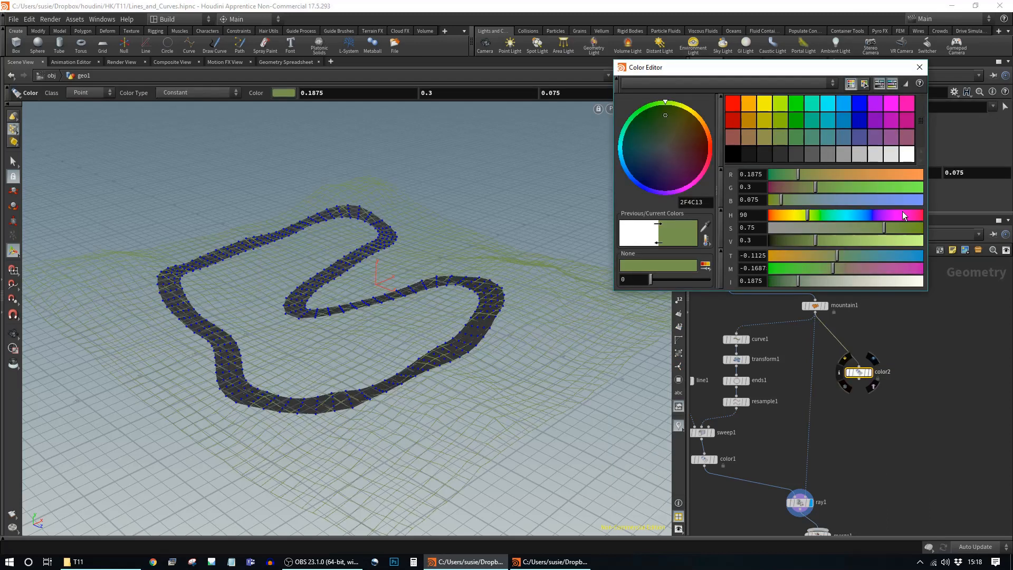
{"action": "left_click_drag", "start_coordinate": [831, 241], "coordinate": [881, 241]}
{"action": "left_click", "coordinate": [920, 67]}
Connect the green Color node to the Merge node, display the merged result and inspect the track on the terrain
{"action": "middle_click_drag", "start_coordinate": [863, 429], "coordinate": [869, 340]}
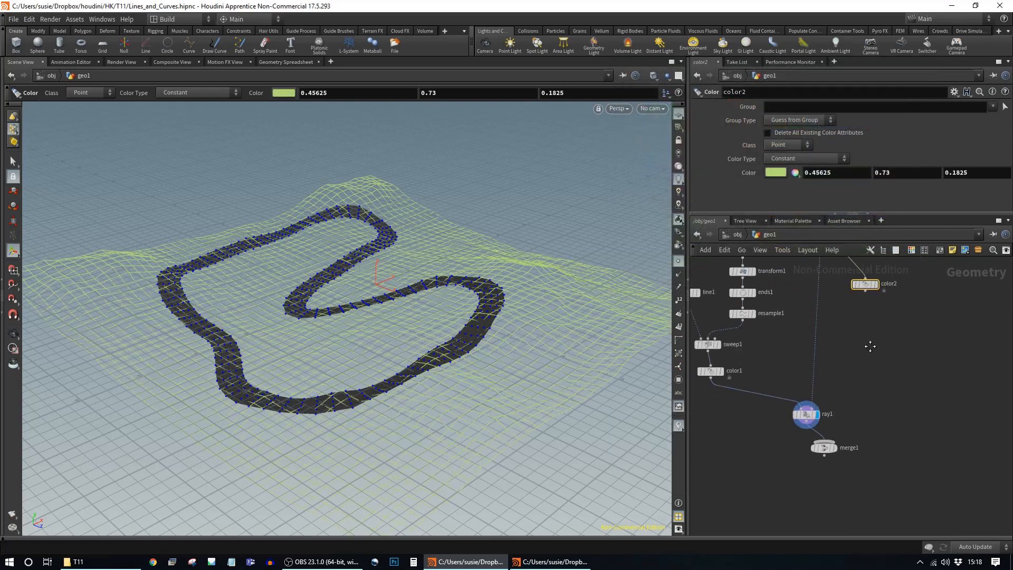
{"action": "left_click_drag", "start_coordinate": [865, 290], "coordinate": [836, 449]}
{"action": "left_click", "coordinate": [834, 449]}
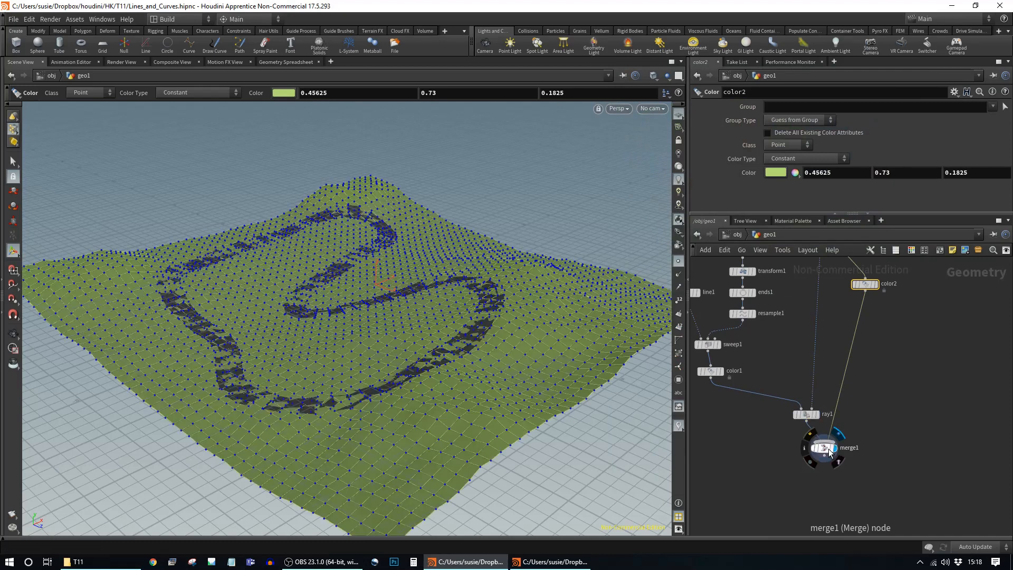
{"action": "key", "text": "Escape"}
{"action": "mouse_move", "coordinate": [336, 405]}
{"action": "left_mouse_down"}
{"action": "mouse_move", "coordinate": [350, 402]}
{"action": "mouse_move", "coordinate": [208, 420]}
{"action": "mouse_move", "coordinate": [316, 369]}
{"action": "mouse_move", "coordinate": [414, 379]}
{"action": "mouse_move", "coordinate": [338, 399]}
{"action": "mouse_move", "coordinate": [334, 414]}
{"action": "mouse_move", "coordinate": [216, 425]}
{"action": "mouse_move", "coordinate": [353, 397]}
{"action": "left_mouse_up"}
{"action": "key", "text": "Return"}
{"action": "left_click_drag", "start_coordinate": [388, 228], "coordinate": [605, 350]}
Set the Ray node's Lift to -0.035 so the track clears the terrain, and check the surface around the bends
{"action": "left_click_drag", "start_coordinate": [798, 418], "coordinate": [788, 392]}
{"action": "scroll", "coordinate": [882, 188], "scroll_direction": "down", "scroll_amount": 1}
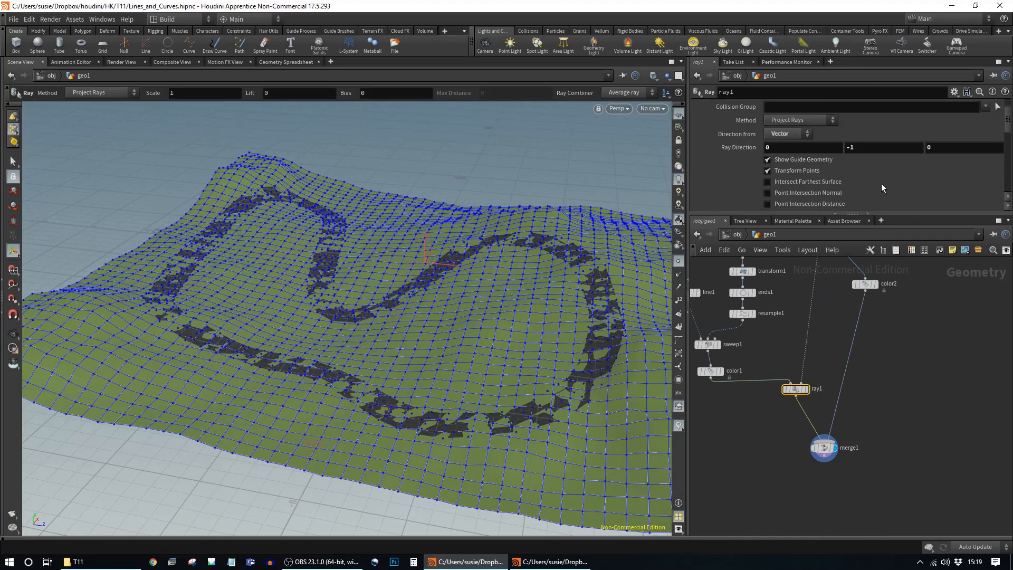
{"action": "scroll", "coordinate": [881, 182], "scroll_direction": "down", "scroll_amount": 4}
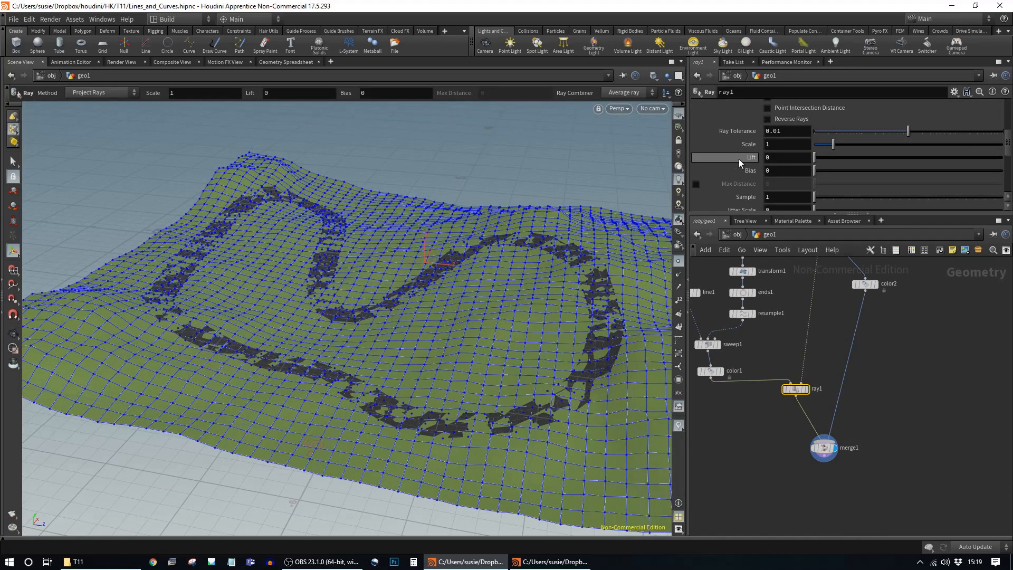
{"action": "key", "text": "Escape"}
{"action": "left_click_drag", "start_coordinate": [554, 318], "coordinate": [547, 293]}
{"action": "key", "text": "Return"}
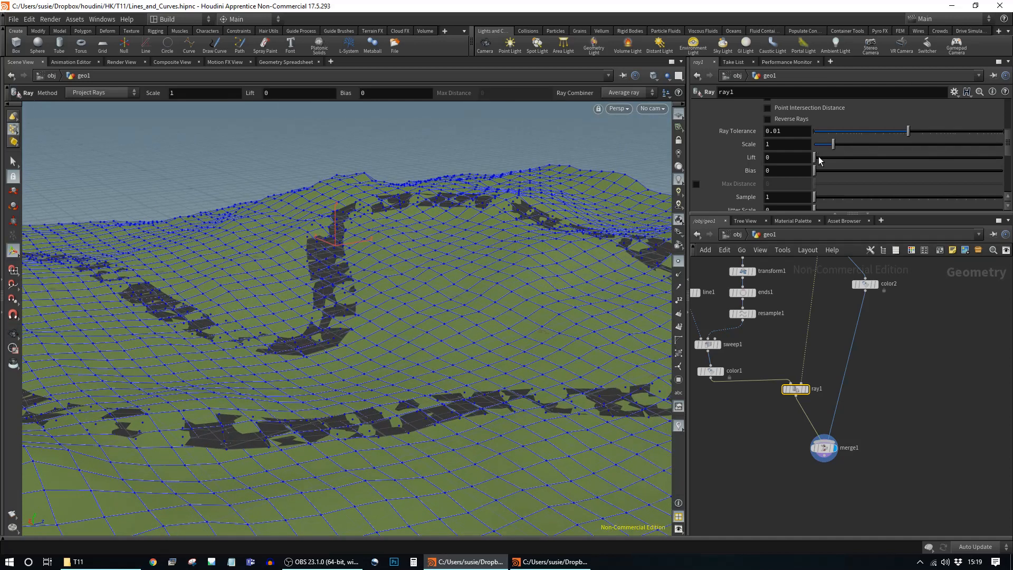
{"action": "left_click_drag", "start_coordinate": [818, 160], "coordinate": [815, 160]}
{"action": "middle_click_drag", "start_coordinate": [788, 158], "coordinate": [628, 203]}
{"action": "key", "text": "Escape"}
{"action": "right_click_drag", "start_coordinate": [573, 242], "coordinate": [464, 255]}
{"action": "left_click_drag", "start_coordinate": [464, 255], "coordinate": [366, 323]}
{"action": "middle_click_drag", "start_coordinate": [448, 297], "coordinate": [331, 290]}
{"action": "left_click_drag", "start_coordinate": [370, 297], "coordinate": [549, 287]}
{"action": "left_click_drag", "start_coordinate": [252, 301], "coordinate": [598, 299]}
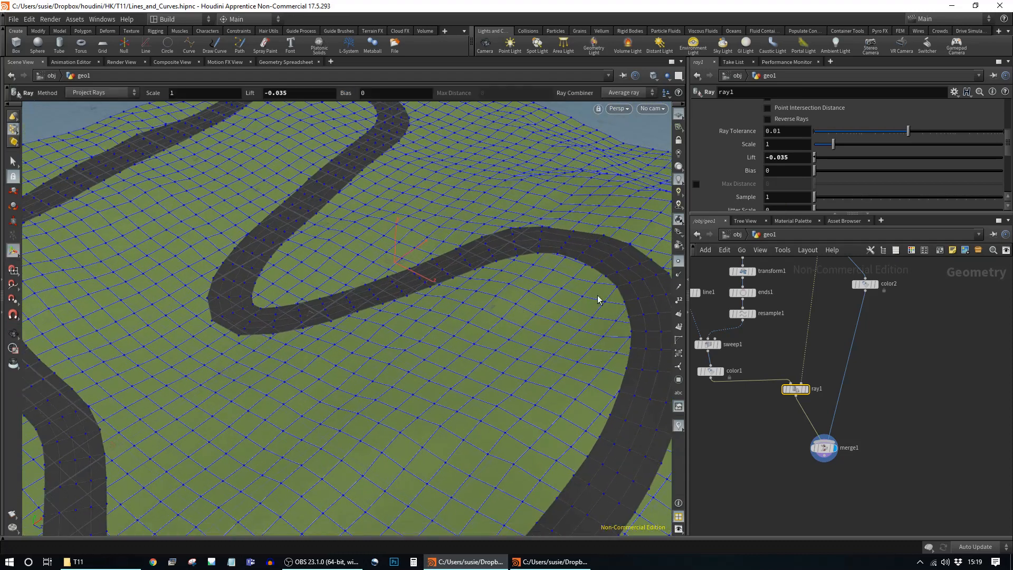
Select the Curve node, reshape the track's inner bend by moving its control point across the track interior, and hide the point markers
{"action": "middle_click_drag", "start_coordinate": [898, 302], "coordinate": [900, 387]}
{"action": "middle_click_drag", "start_coordinate": [908, 264], "coordinate": [920, 348]}
{"action": "middle_click_drag", "start_coordinate": [890, 409], "coordinate": [926, 334]}
{"action": "left_click", "coordinate": [792, 346]}
{"action": "left_click_drag", "start_coordinate": [521, 318], "coordinate": [482, 339], "text": "alt"}
{"action": "key", "text": "Return"}
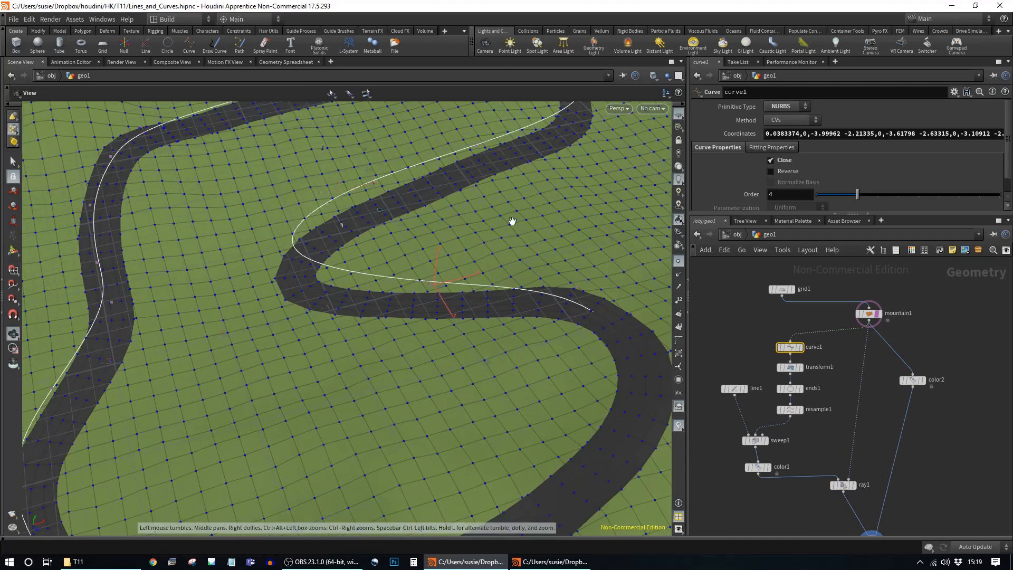
{"action": "right_click_drag", "start_coordinate": [511, 222], "coordinate": [401, 225], "text": "alt"}
{"action": "left_click_drag", "start_coordinate": [481, 245], "coordinate": [438, 269], "text": "alt"}
{"action": "middle_click_drag", "start_coordinate": [497, 230], "coordinate": [502, 255], "text": "alt"}
{"action": "left_click_drag", "start_coordinate": [487, 263], "coordinate": [522, 211], "text": "alt"}
{"action": "left_click", "coordinate": [321, 246]}
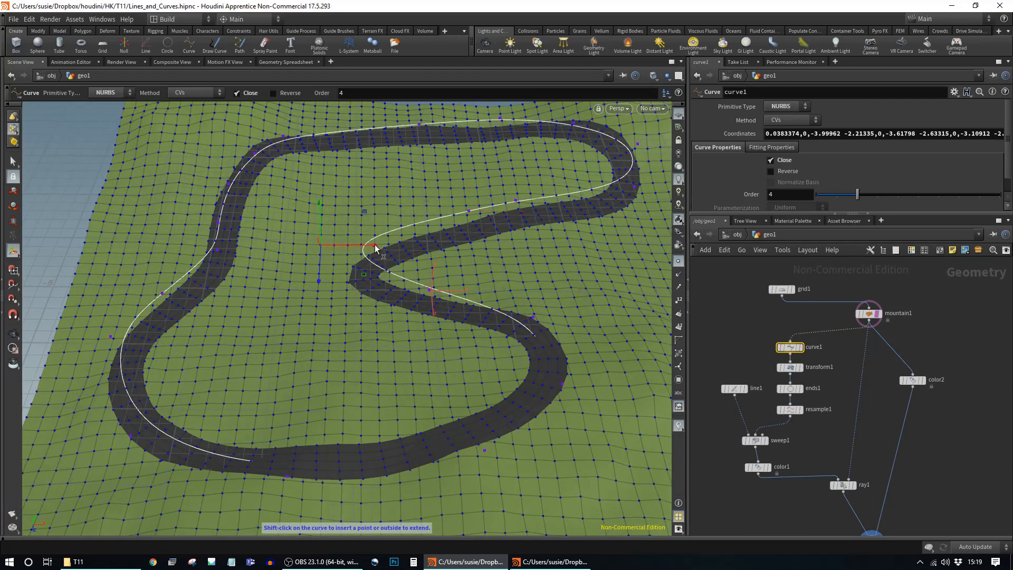
{"action": "left_click_drag", "start_coordinate": [370, 247], "coordinate": [482, 247]}
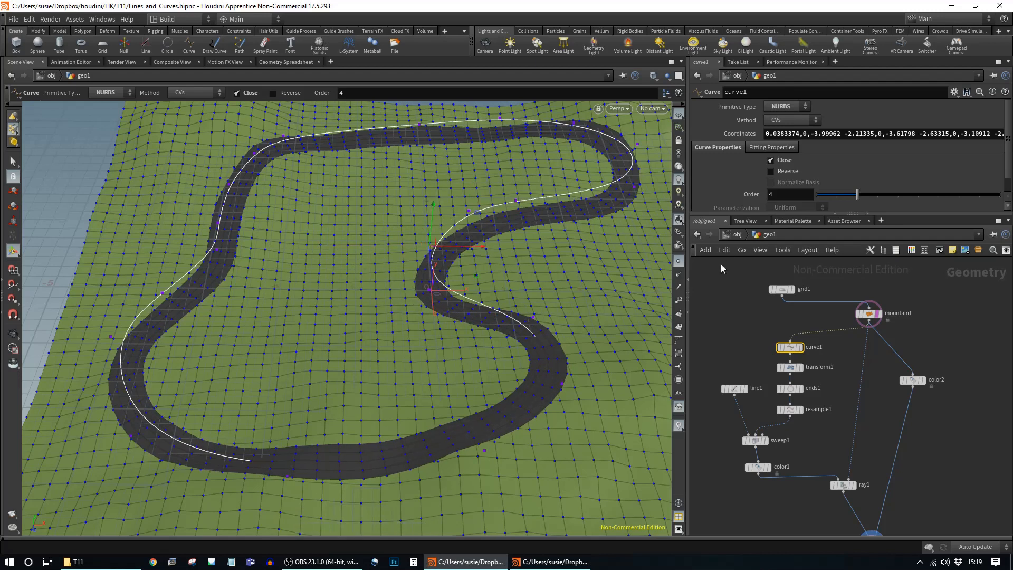
{"action": "left_click", "coordinate": [679, 263]}
{"action": "left_click_drag", "start_coordinate": [481, 249], "coordinate": [559, 247]}
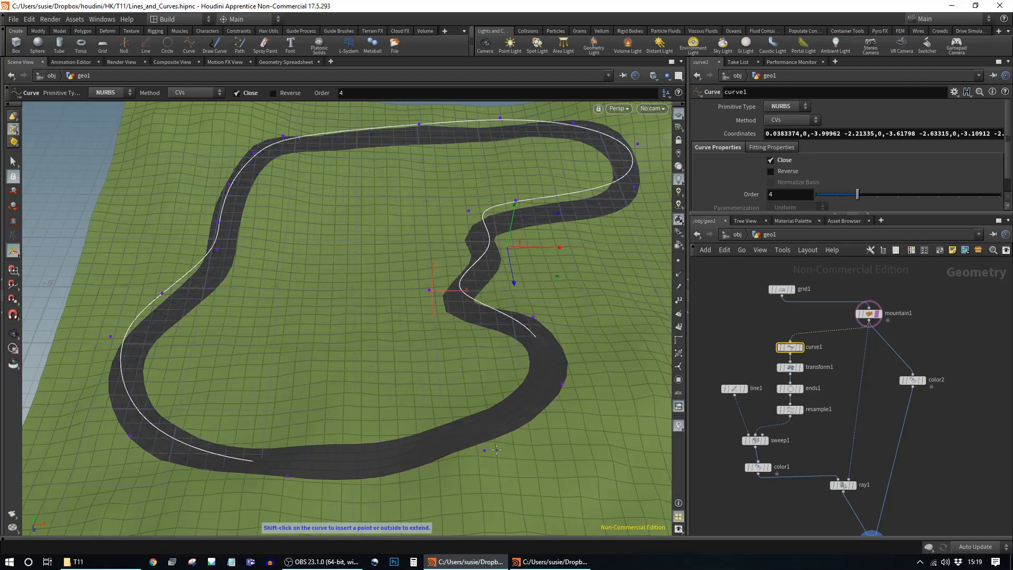
Move the curve's control point on the near side of the track outward to widen that bend
{"action": "left_click", "coordinate": [484, 450]}
{"action": "left_click_drag", "start_coordinate": [491, 498], "coordinate": [493, 545]}
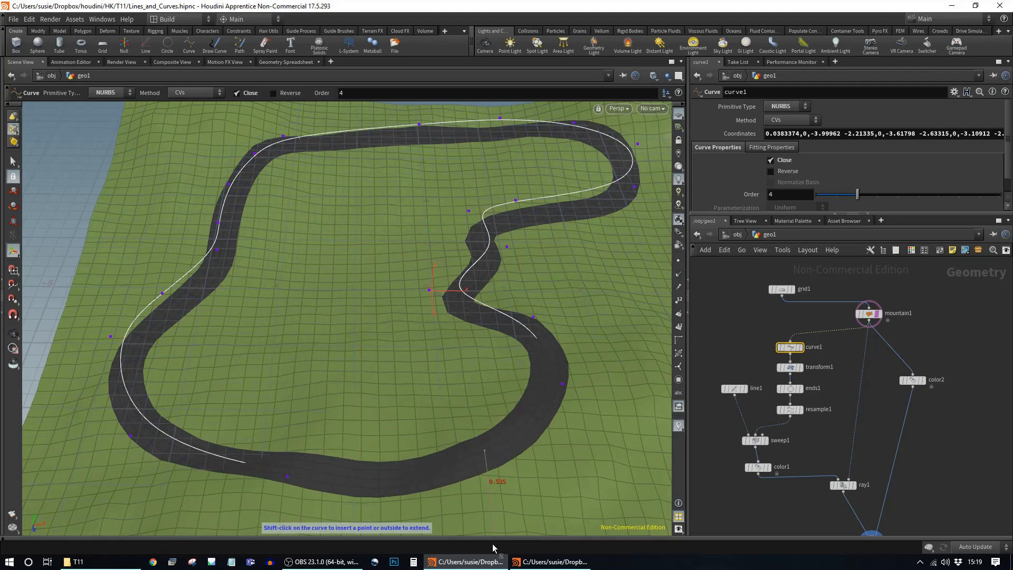
{"action": "left_click_drag", "start_coordinate": [537, 497], "coordinate": [652, 501]}
{"action": "left_click_drag", "start_coordinate": [370, 378], "coordinate": [438, 369], "text": "alt"}
{"action": "key", "text": "Return"}
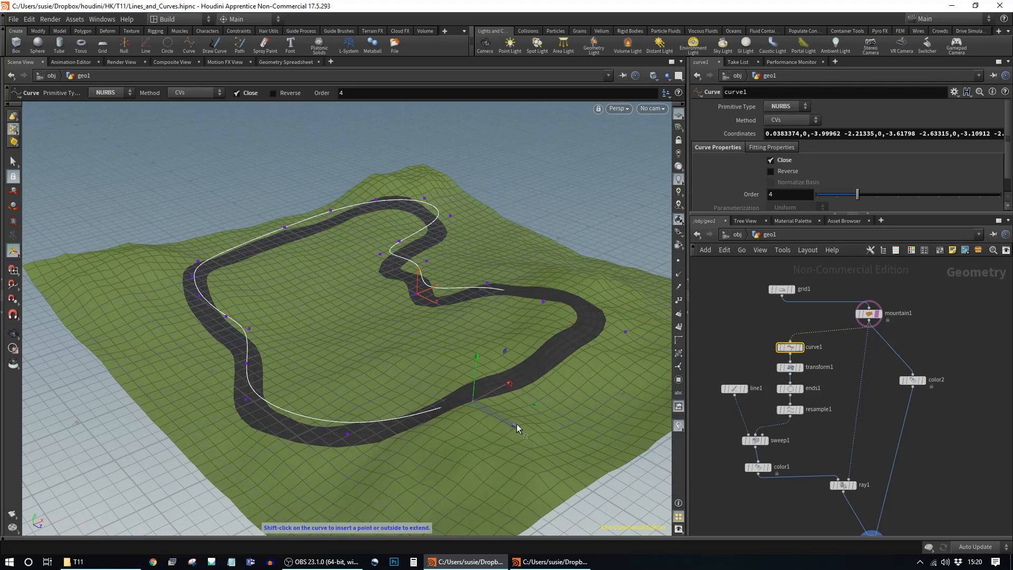
Adjust the curve's control points above and below the inner bend to smooth the track there
{"action": "key", "text": "Escape"}
{"action": "left_click_drag", "start_coordinate": [615, 482], "coordinate": [381, 407]}
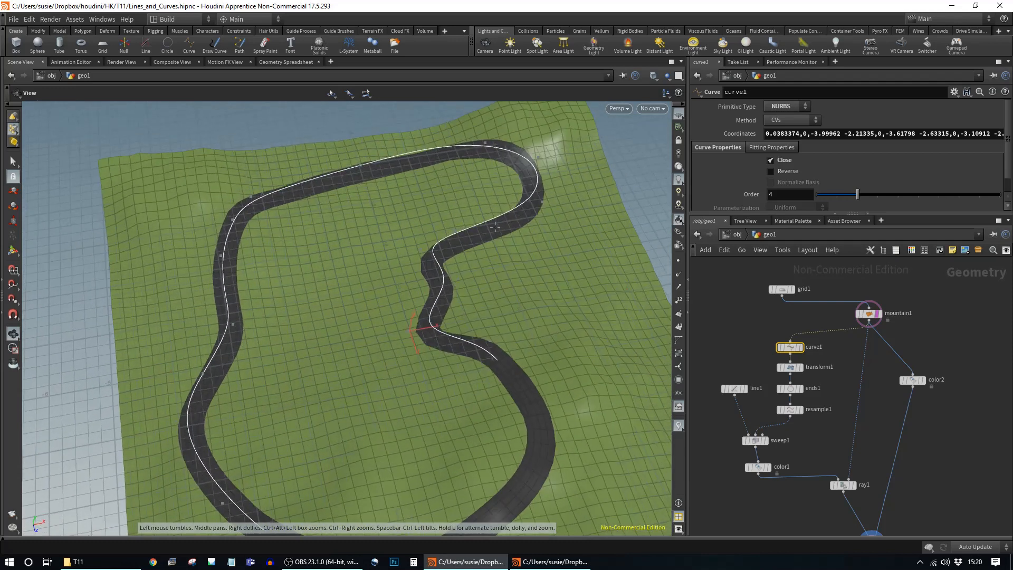
{"action": "key", "text": "Escape"}
{"action": "left_click", "coordinate": [453, 234]}
{"action": "left_click_drag", "start_coordinate": [462, 257], "coordinate": [462, 264]}
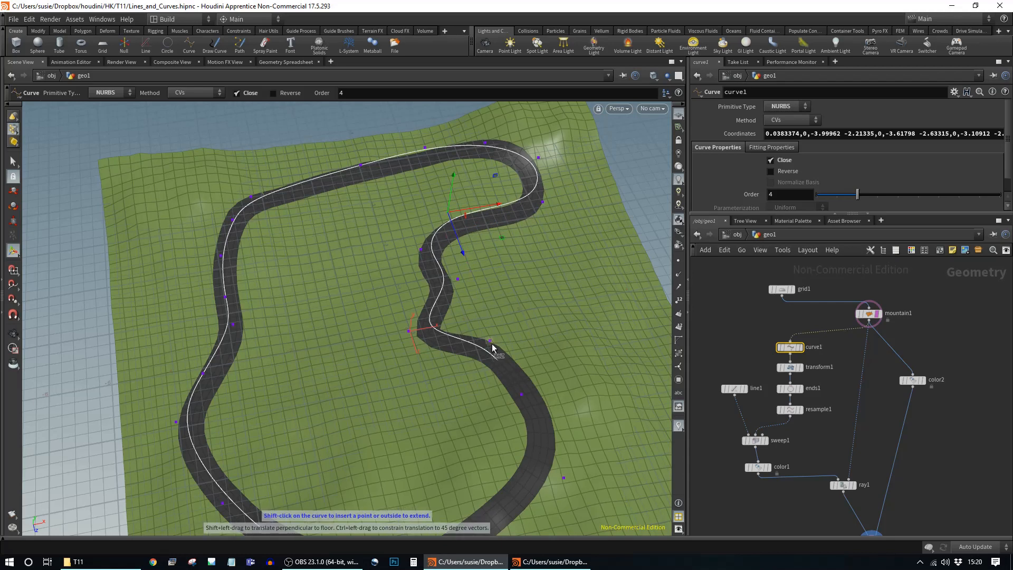
{"action": "left_click_drag", "start_coordinate": [490, 344], "coordinate": [510, 404]}
Widen the track by setting the Line node's Length to 0.73, and check the result on the terrain
{"action": "left_click", "coordinate": [734, 388]}
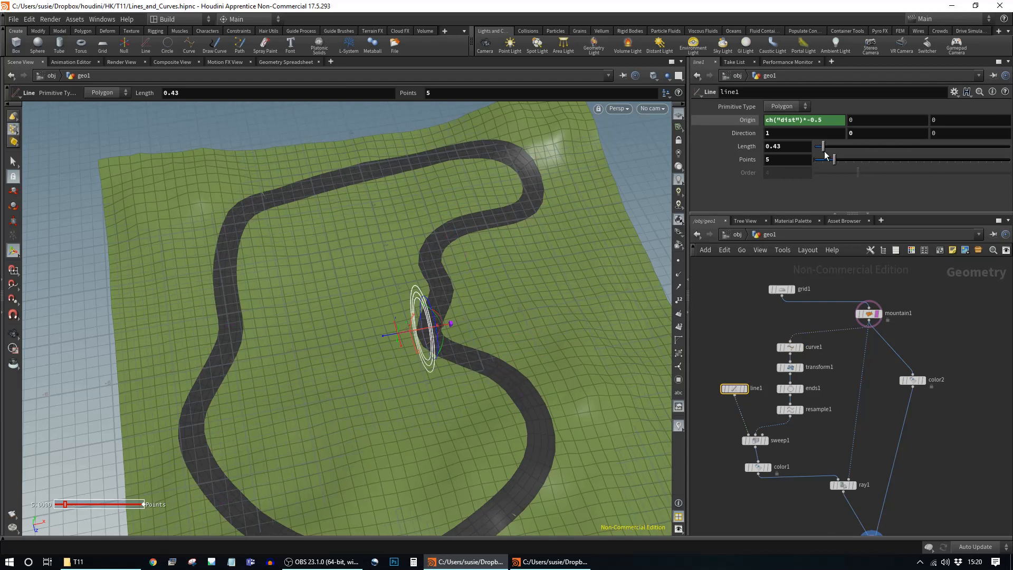
{"action": "left_click_drag", "start_coordinate": [826, 149], "coordinate": [829, 149]}
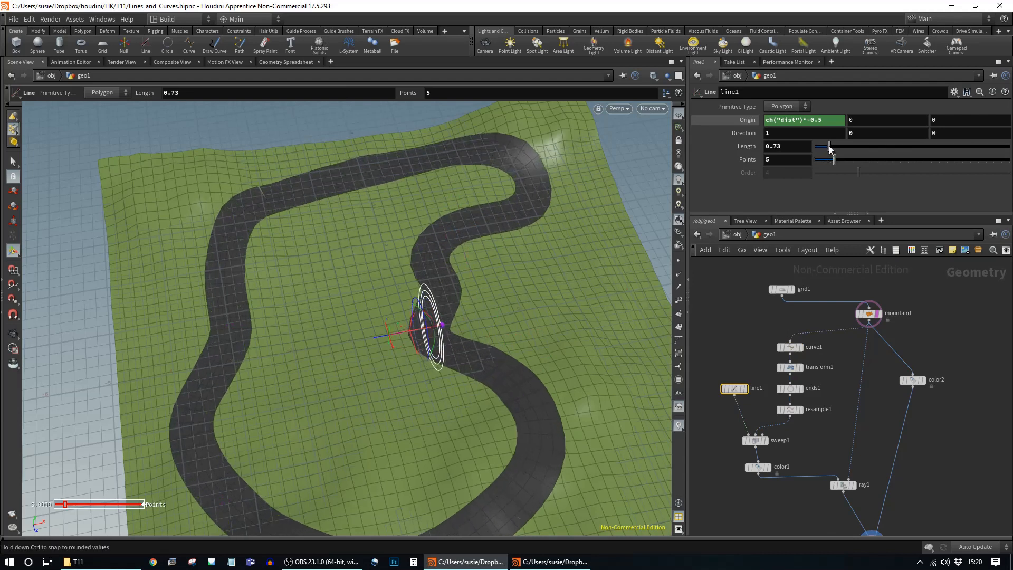
{"action": "key", "text": "Escape"}
{"action": "left_click_drag", "start_coordinate": [367, 229], "coordinate": [569, 242]}
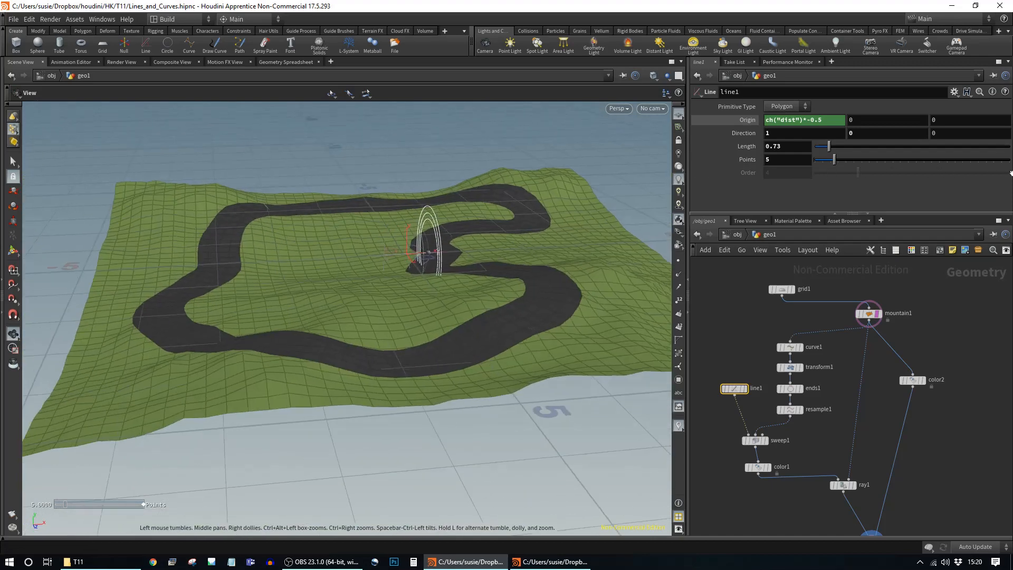
{"action": "right_click_drag", "start_coordinate": [422, 263], "coordinate": [527, 260]}
{"action": "left_click_drag", "start_coordinate": [527, 260], "coordinate": [557, 268]}
{"action": "middle_click_drag", "start_coordinate": [557, 267], "coordinate": [586, 231]}
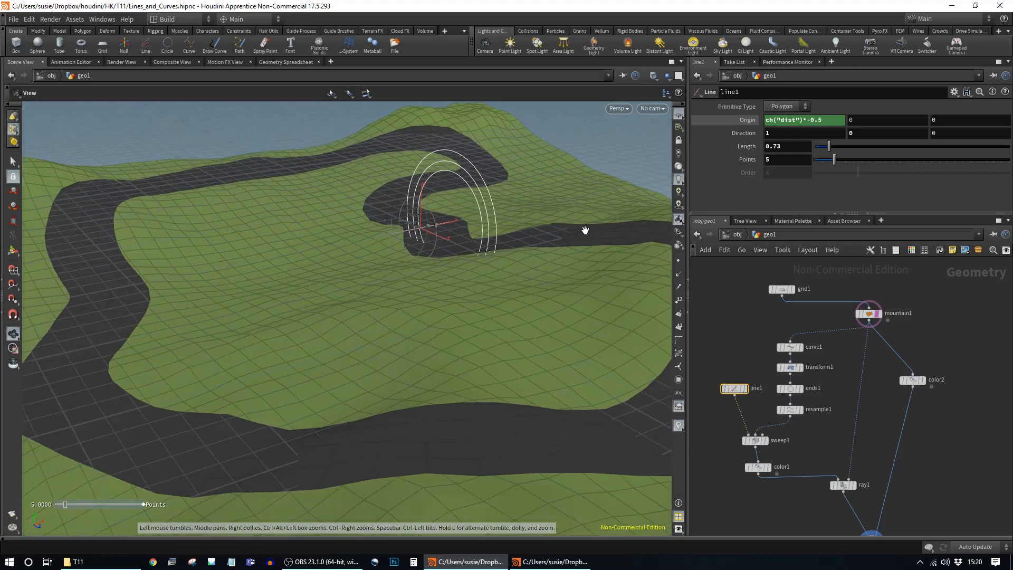
{"action": "right_click_drag", "start_coordinate": [586, 230], "coordinate": [515, 237]}
{"action": "right_click_drag", "start_coordinate": [472, 281], "coordinate": [404, 283]}
{"action": "left_click_drag", "start_coordinate": [405, 283], "coordinate": [328, 282]}
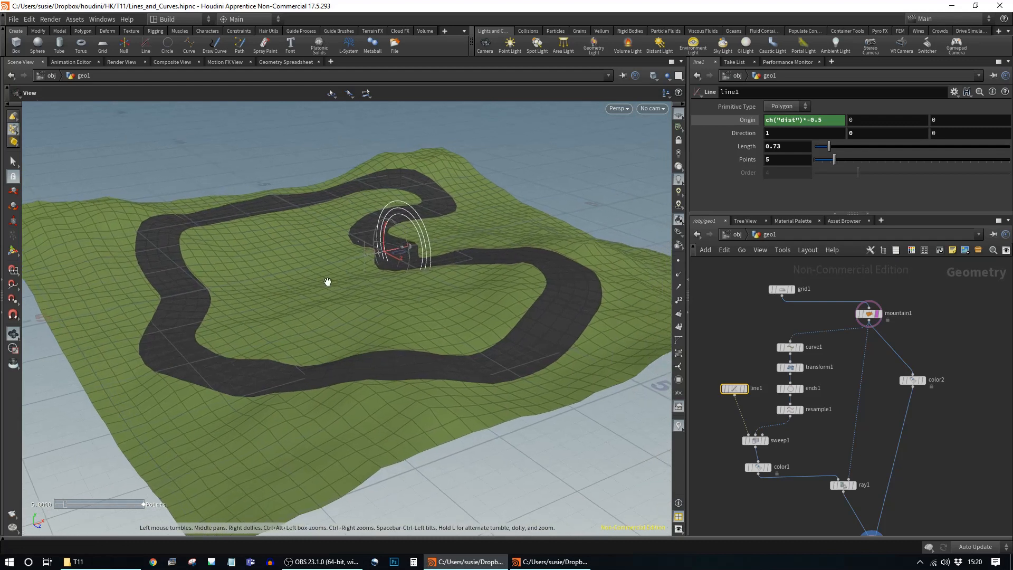
Select the Merge node and examine how the widened track sits on the terrain around its bends
{"action": "key", "text": "Return"}
{"action": "middle_click_drag", "start_coordinate": [926, 511], "coordinate": [908, 378]}
{"action": "left_click", "coordinate": [854, 411]}
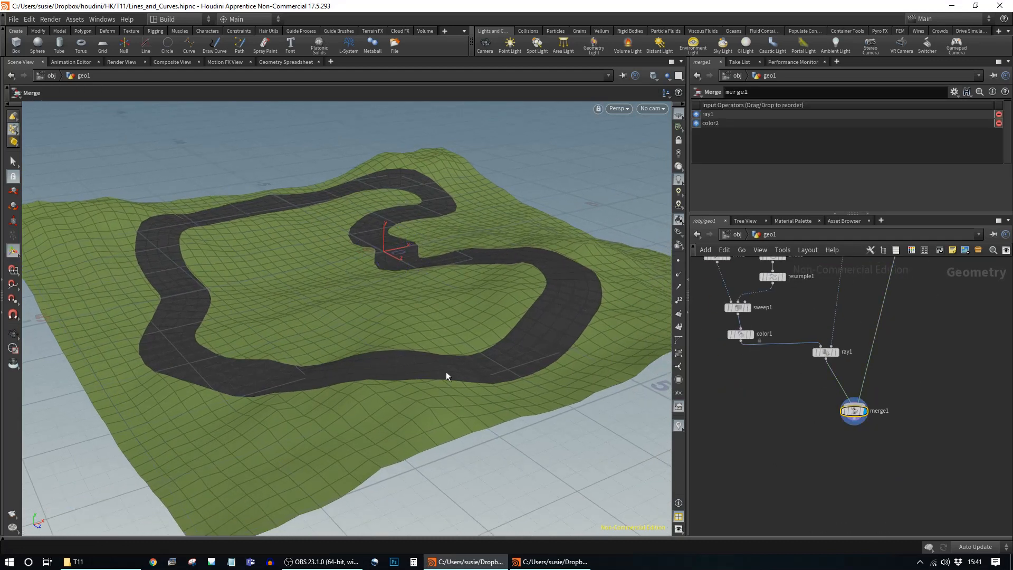
{"action": "key", "text": "Escape"}
{"action": "left_click_drag", "start_coordinate": [397, 341], "coordinate": [486, 333]}
{"action": "middle_click_drag", "start_coordinate": [486, 333], "coordinate": [294, 336]}
{"action": "right_click_drag", "start_coordinate": [294, 337], "coordinate": [316, 337]}
{"action": "left_click_drag", "start_coordinate": [317, 338], "coordinate": [330, 380]}
{"action": "right_click_drag", "start_coordinate": [330, 380], "coordinate": [398, 384]}
{"action": "key", "text": "Return"}
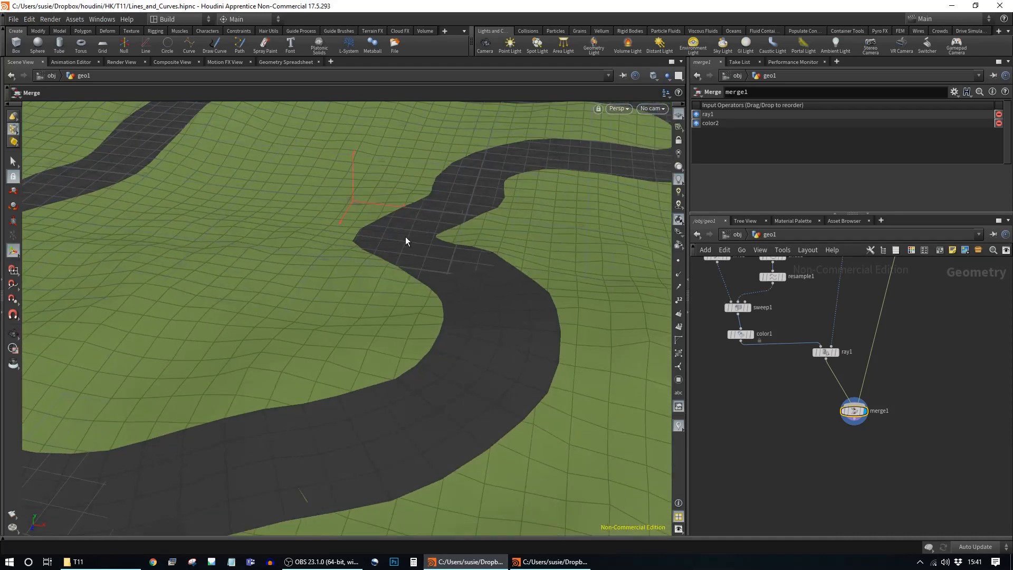
{"action": "left_click_drag", "start_coordinate": [493, 344], "coordinate": [520, 434], "text": "alt"}
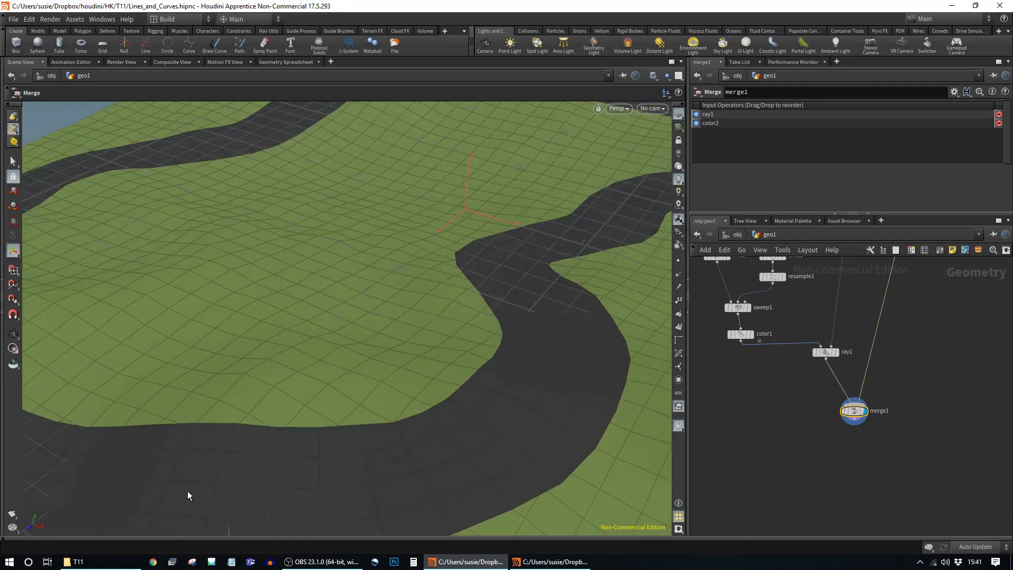
{"action": "middle_click_drag", "start_coordinate": [792, 352], "coordinate": [839, 428]}
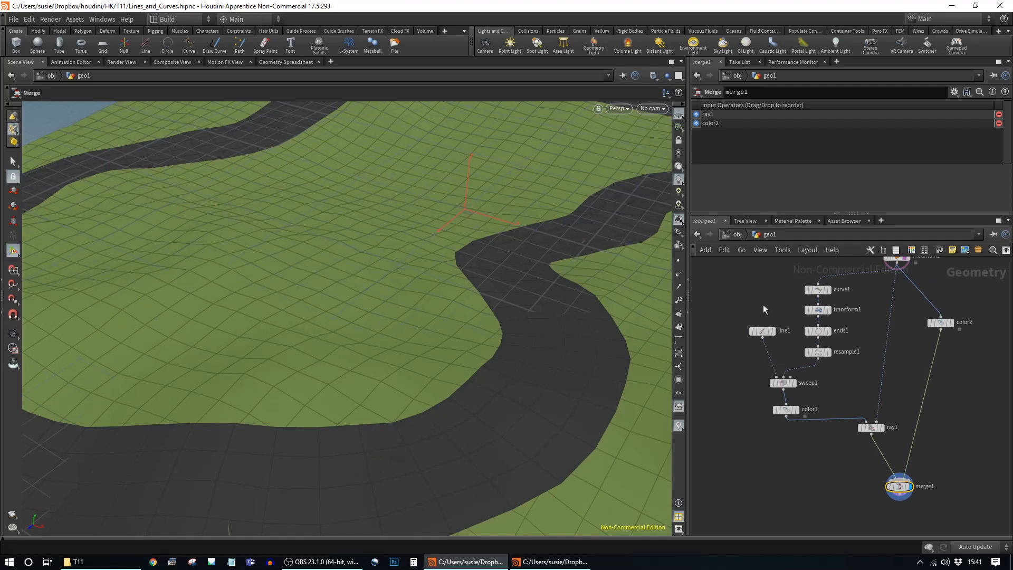
{"action": "left_click_drag", "start_coordinate": [445, 429], "coordinate": [496, 438], "text": "alt"}
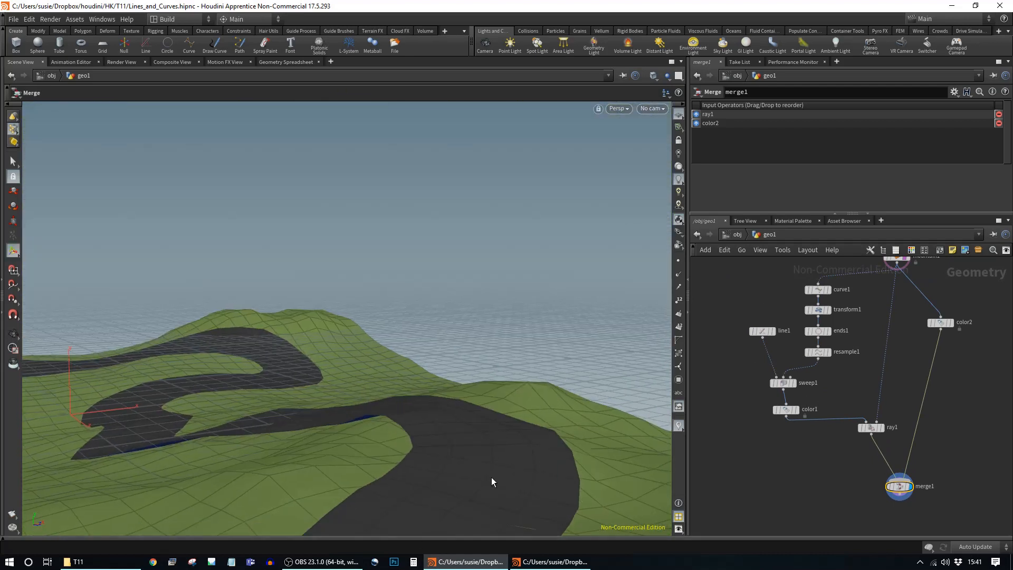
{"action": "left_click_drag", "start_coordinate": [512, 480], "coordinate": [533, 401], "text": "alt"}
Display the Line node with point markers shown and frame the line in the view
{"action": "left_click", "coordinate": [762, 331]}
{"action": "left_click_drag", "start_coordinate": [762, 332], "coordinate": [737, 323]}
{"action": "left_click_drag", "start_coordinate": [293, 428], "coordinate": [357, 424], "text": "alt"}
{"action": "key", "text": "space+g"}
{"action": "left_click_drag", "start_coordinate": [288, 447], "coordinate": [498, 377], "text": "alt"}
{"action": "left_click", "coordinate": [679, 261]}
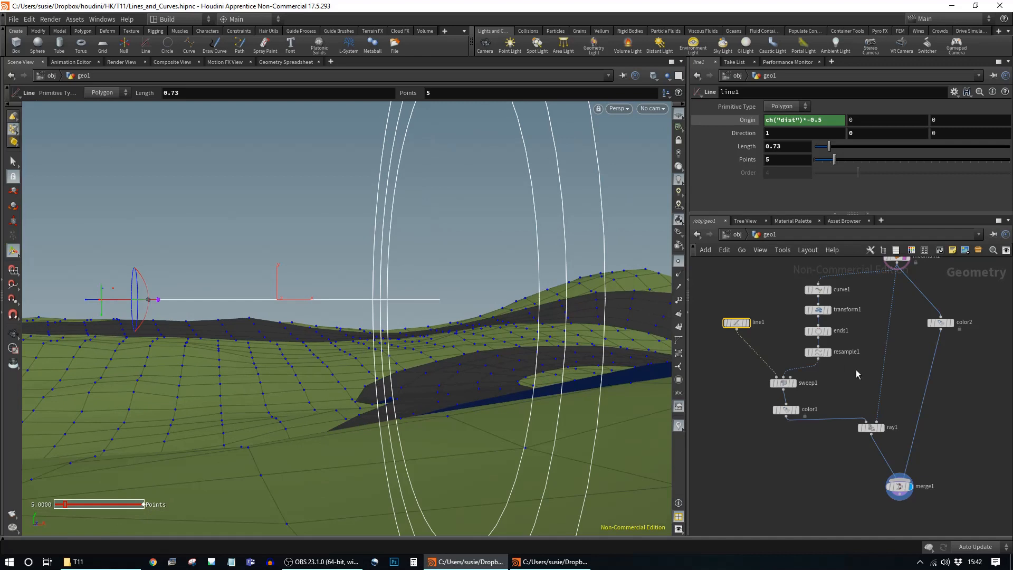
{"action": "left_click", "coordinate": [748, 325]}
{"action": "left_click_drag", "start_coordinate": [448, 333], "coordinate": [407, 406], "text": "alt"}
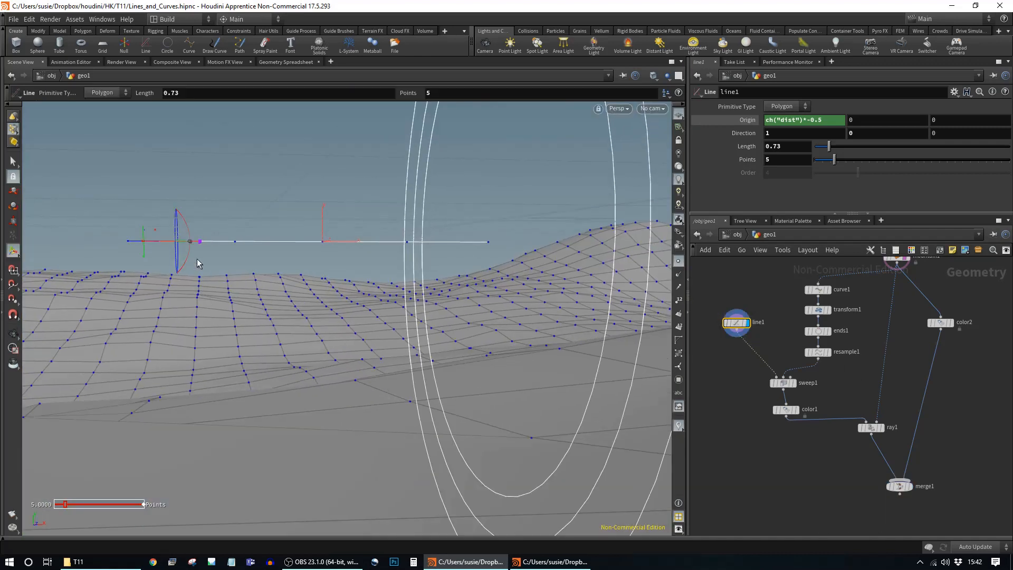
{"action": "left_click_drag", "start_coordinate": [322, 239], "coordinate": [338, 428], "text": "alt"}
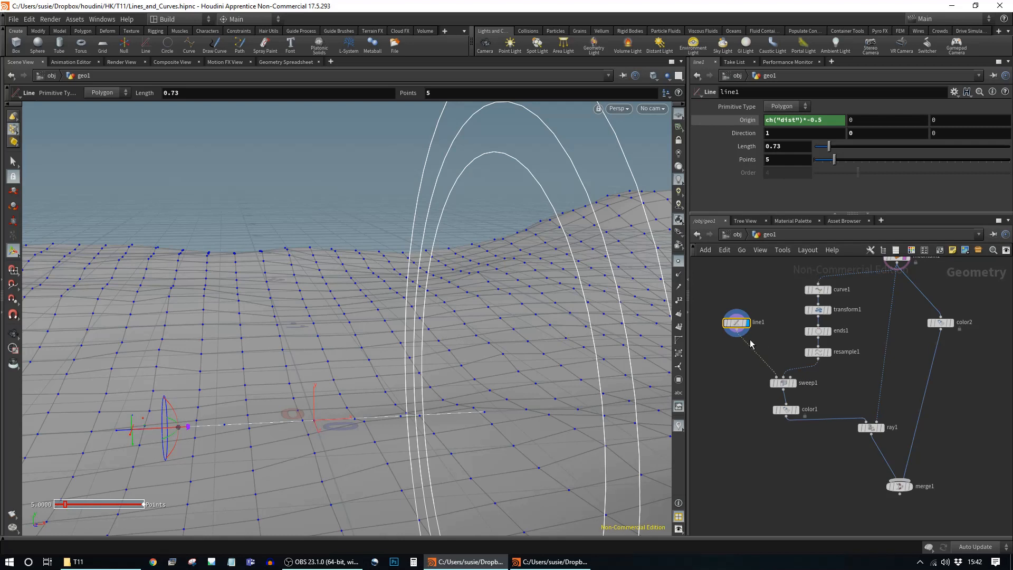
Insert a Group node between the Line and Sweep nodes and make room for it in the network
{"action": "key", "text": "Tab"}
{"action": "type", "text": "grou"}
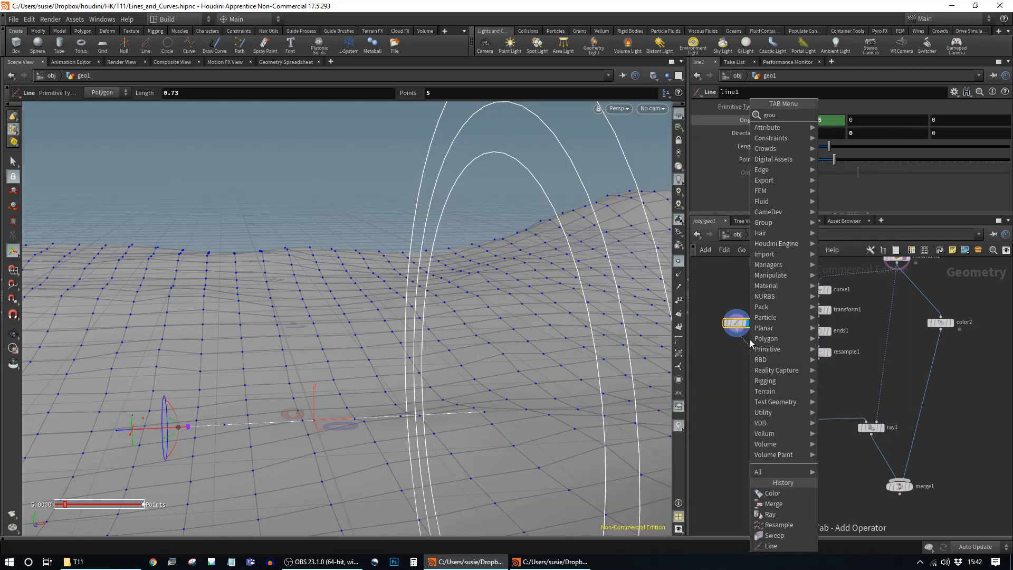
{"action": "key", "text": "Return"}
{"action": "left_click", "coordinate": [738, 350]}
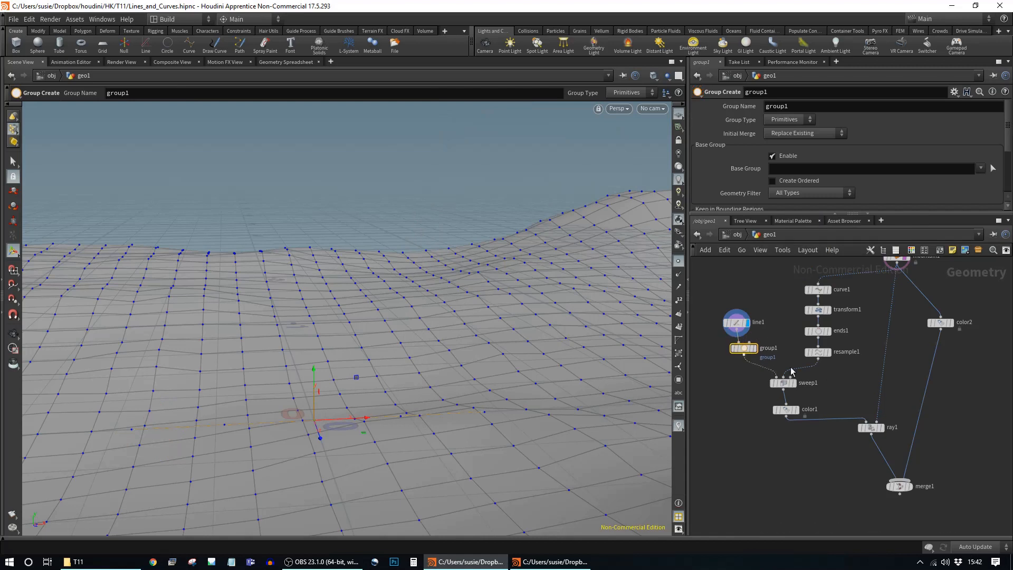
{"action": "left_click_drag", "start_coordinate": [745, 349], "coordinate": [728, 355]}
{"action": "middle_click_drag", "start_coordinate": [733, 391], "coordinate": [742, 416]}
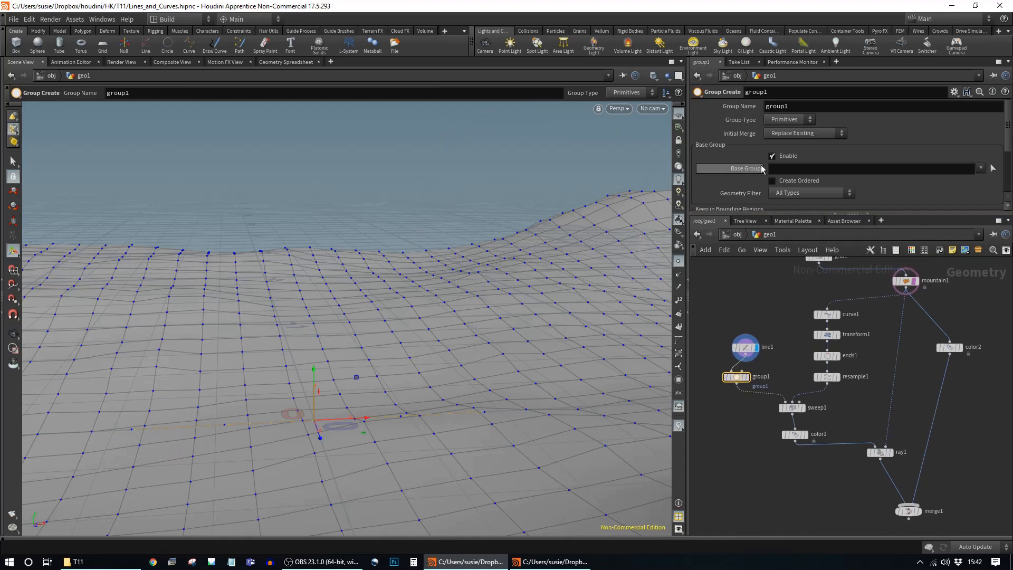
Set the Group node's Base Group to @P=0,0,0 and check the node's information
{"action": "left_click", "coordinate": [792, 168]}
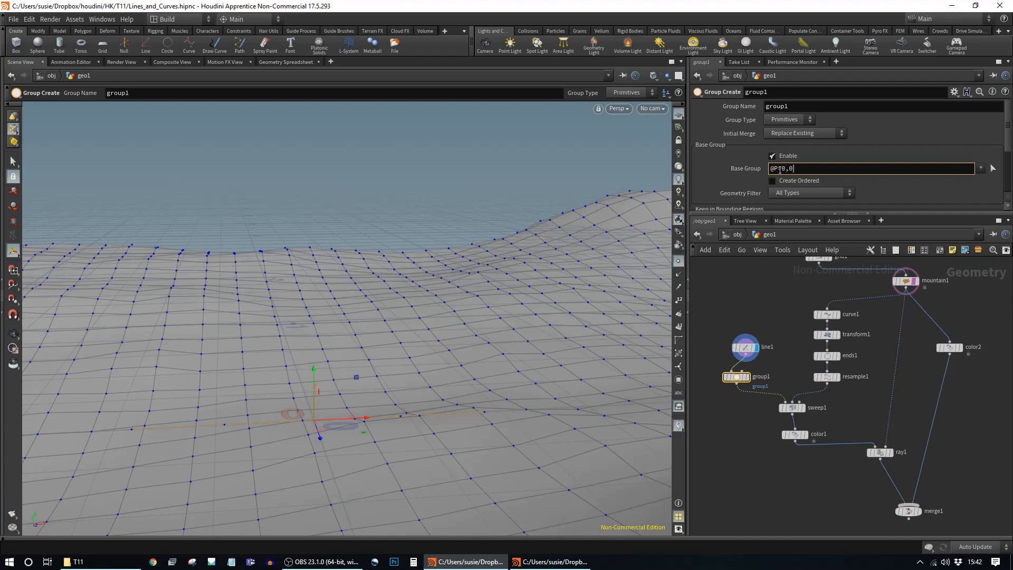
{"action": "key", "text": "Return"}
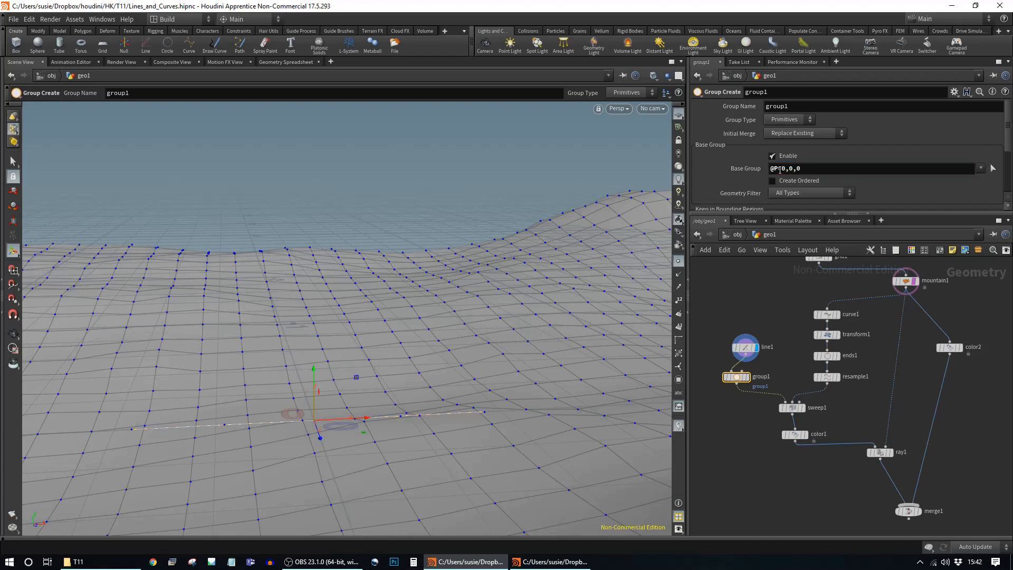
{"action": "middle_click", "coordinate": [737, 381]}
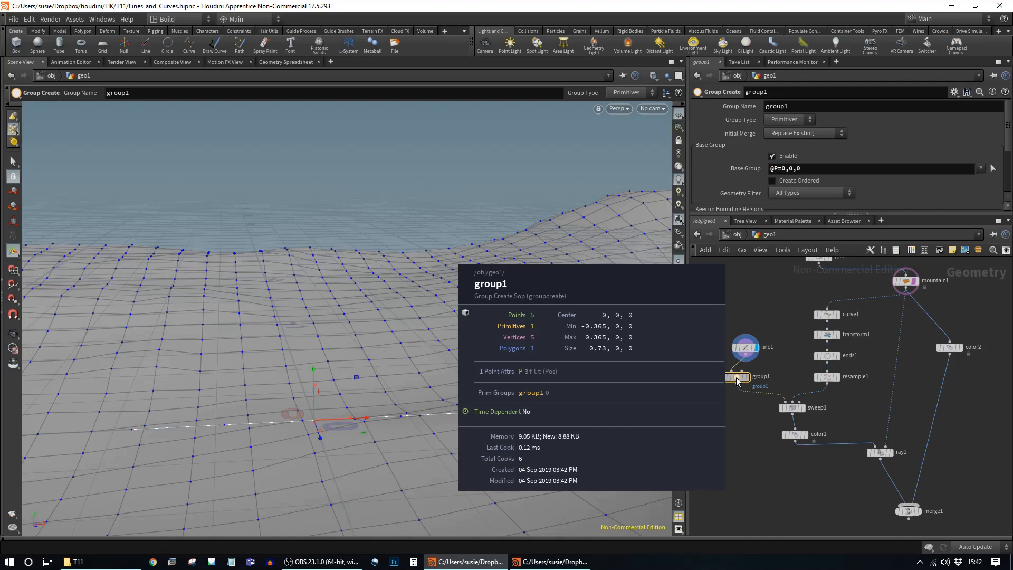
Change the Group node's Group Type to Points and check the line's centre point
{"action": "left_click", "coordinate": [785, 120]}
{"action": "left_click", "coordinate": [784, 141]}
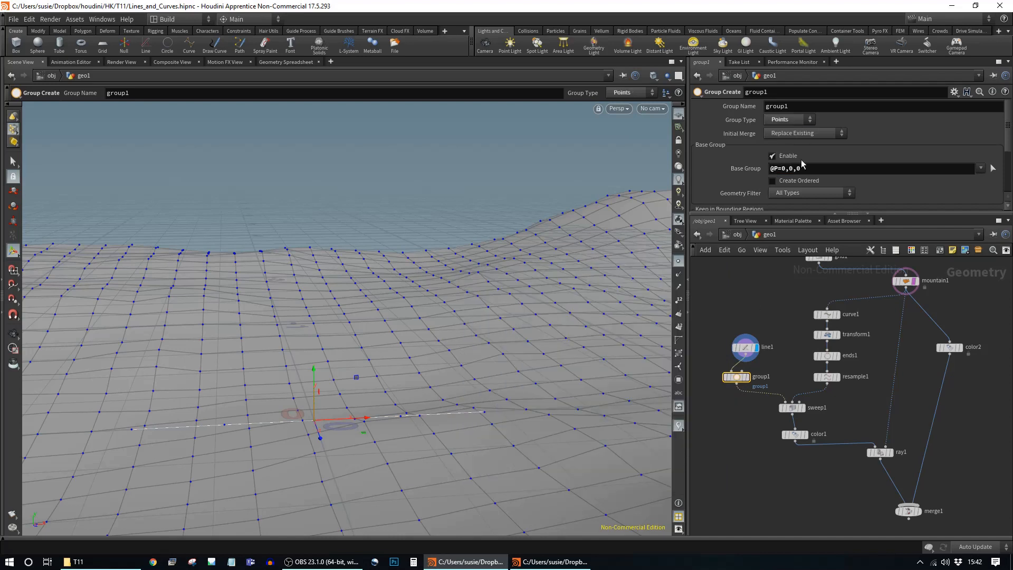
{"action": "middle_click", "coordinate": [741, 380]}
{"action": "left_click_drag", "start_coordinate": [373, 425], "coordinate": [379, 448], "text": "alt"}
{"action": "middle_click_drag", "start_coordinate": [380, 448], "coordinate": [404, 378], "text": "alt"}
{"action": "mouse_move", "coordinate": [373, 382]}
{"action": "right_mouse_down", "text": "alt"}
{"action": "mouse_move", "coordinate": [613, 416]}
{"action": "mouse_move", "coordinate": [380, 374]}
{"action": "right_mouse_up", "text": "alt"}
{"action": "left_click_drag", "start_coordinate": [375, 376], "coordinate": [425, 362], "text": "alt"}
Name the point group middle and tidy the positions of the Line and Group nodes
{"action": "double_click", "coordinate": [819, 108]}
{"action": "type", "text": "middle"}
{"action": "key", "text": "Return"}
{"action": "left_click_drag", "start_coordinate": [744, 348], "coordinate": [733, 336]}
{"action": "left_click_drag", "start_coordinate": [737, 379], "coordinate": [735, 373]}
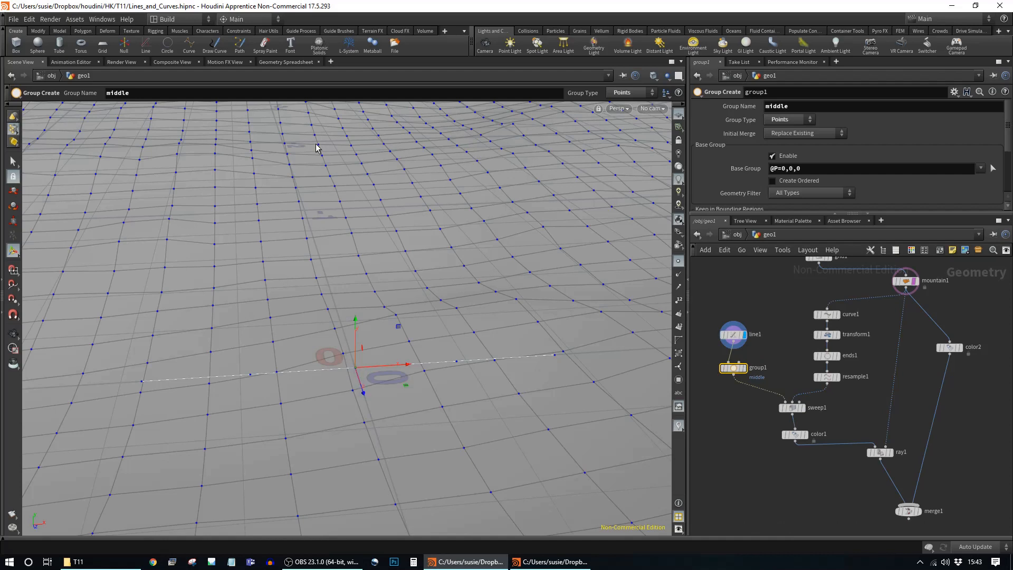
Check the Sweep node's information and examine how the swept track lies over the terrain
{"action": "left_click", "coordinate": [795, 411]}
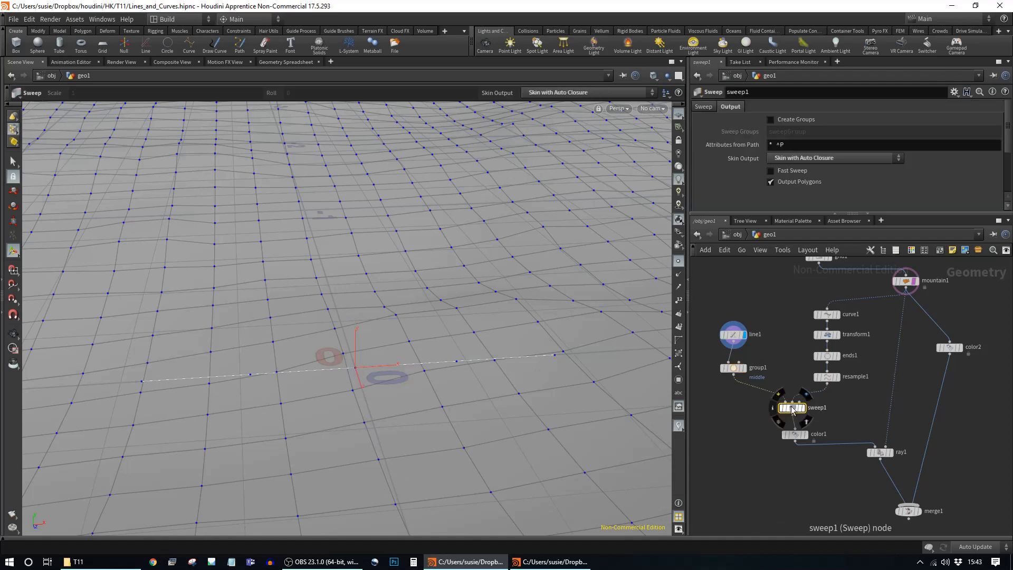
{"action": "middle_click", "coordinate": [793, 410]}
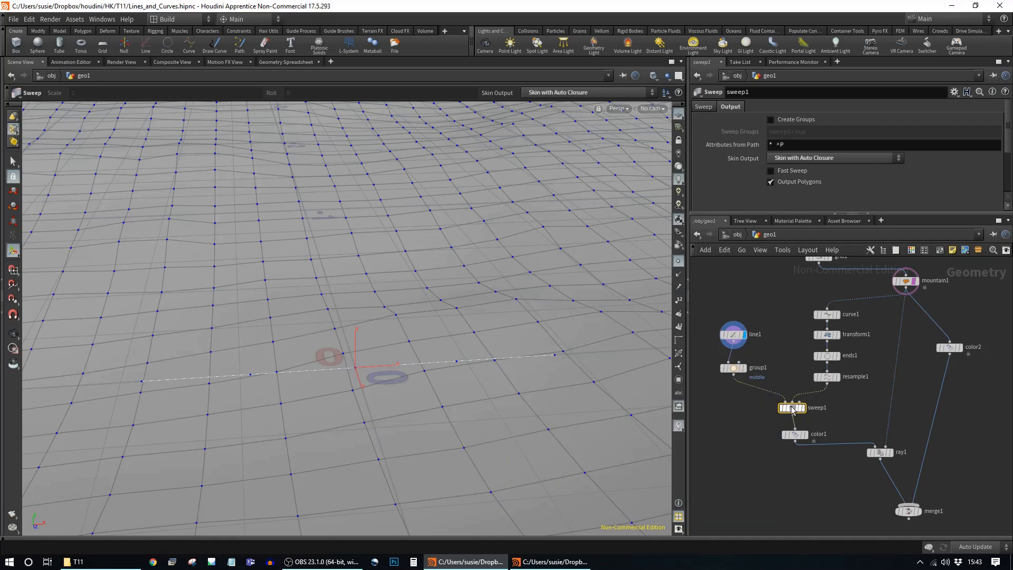
{"action": "middle_click", "coordinate": [793, 409]}
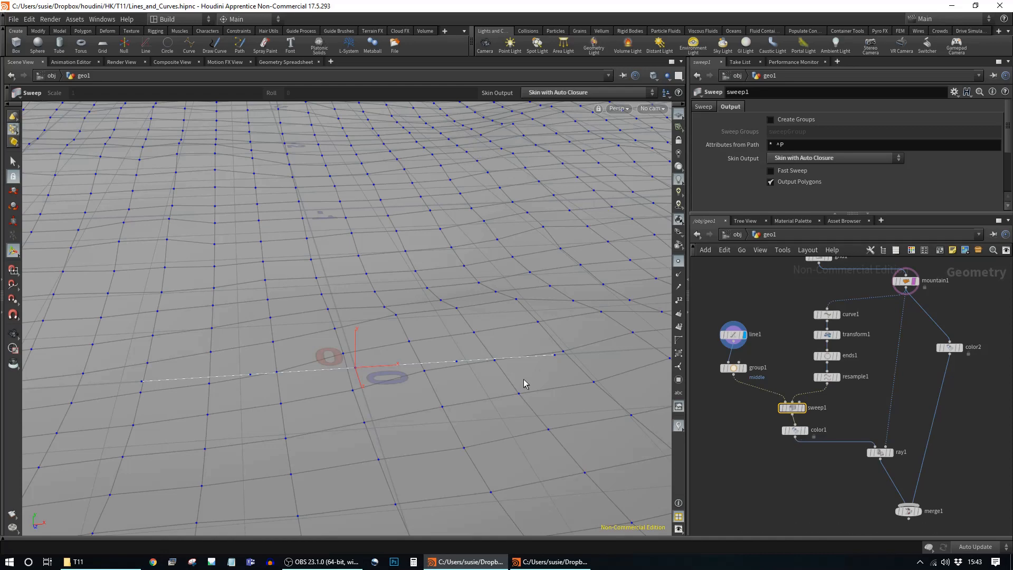
{"action": "right_click_drag", "start_coordinate": [516, 378], "coordinate": [332, 269], "text": "alt"}
{"action": "left_click_drag", "start_coordinate": [332, 269], "coordinate": [326, 296], "text": "alt"}
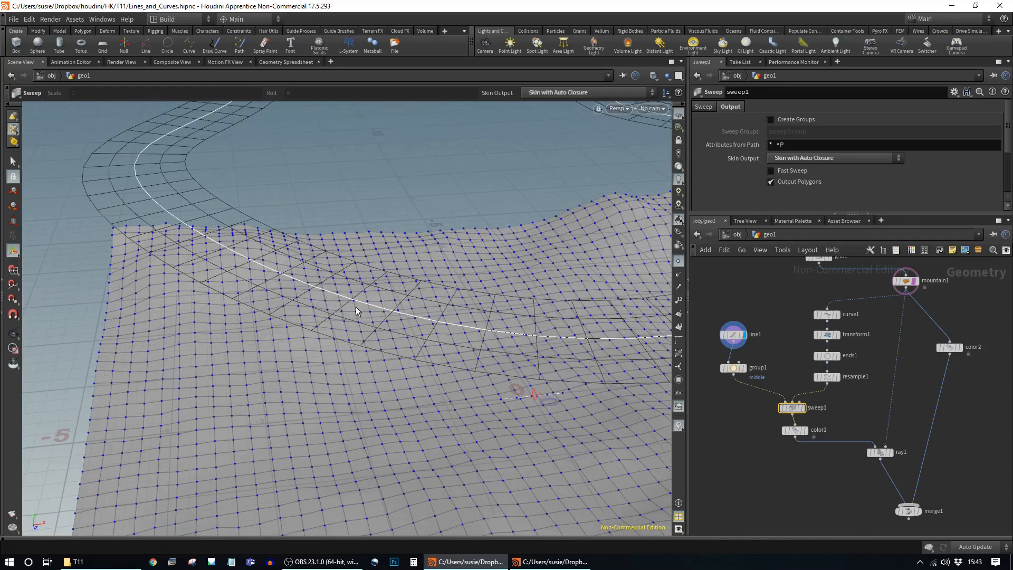
{"action": "scroll", "coordinate": [332, 241], "scroll_direction": "down", "scroll_amount": 10}
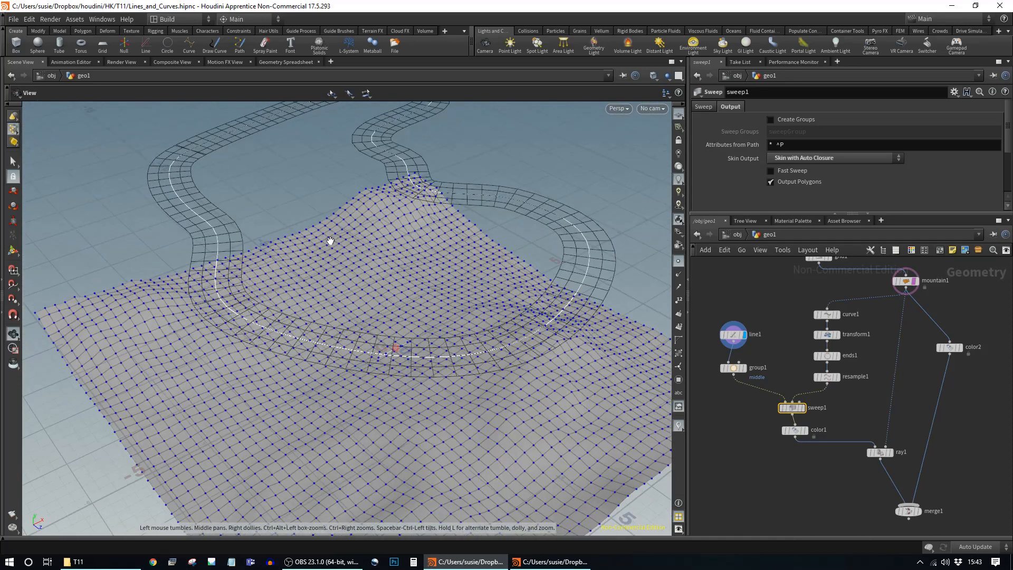
{"action": "scroll", "coordinate": [331, 242], "scroll_direction": "up", "scroll_amount": 5}
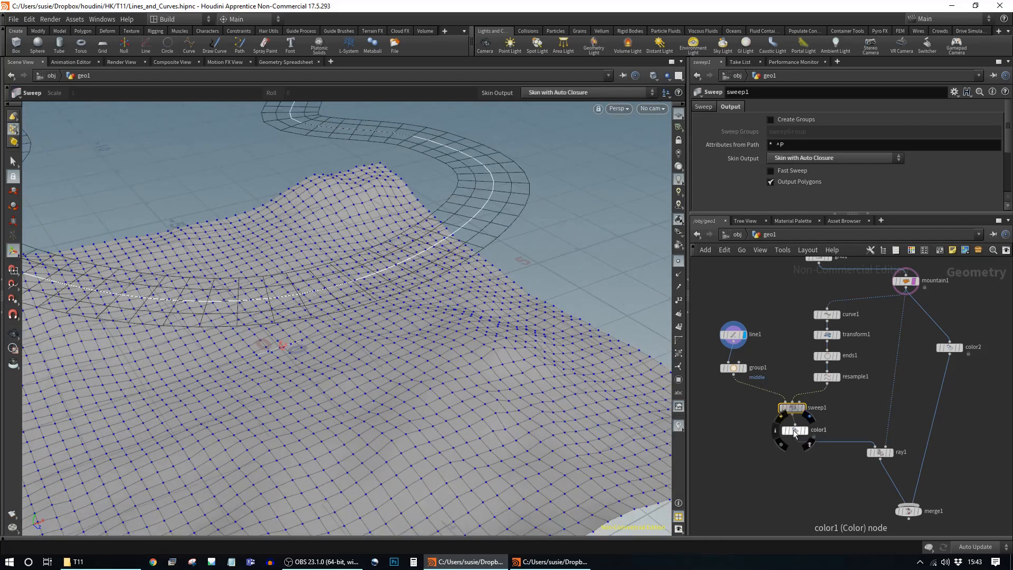
Select the Ray node and move it closer to the Color node, leaving free space beneath it in the network
{"action": "left_click", "coordinate": [794, 430]}
{"action": "left_click", "coordinate": [888, 452]}
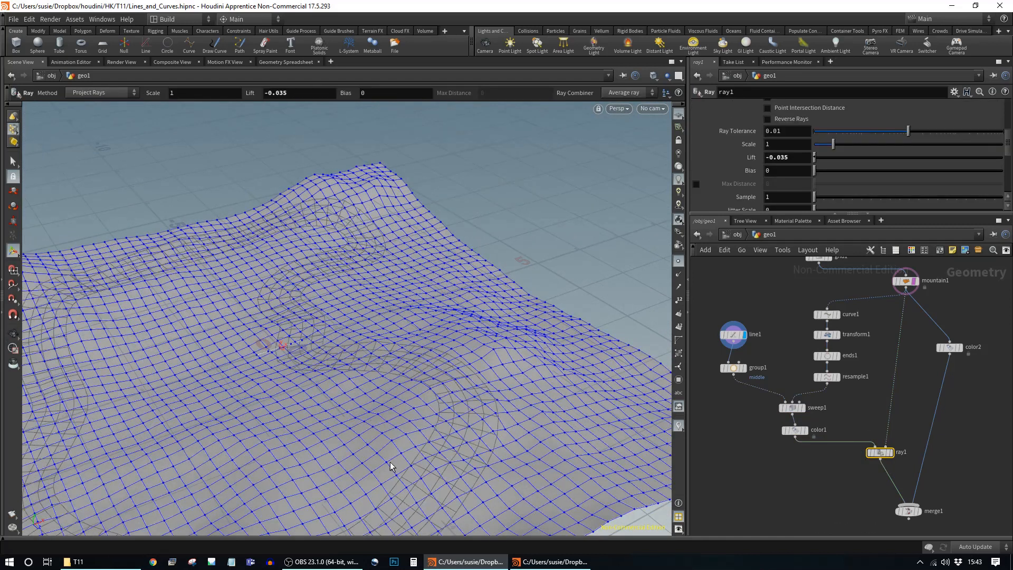
{"action": "key", "text": "Escape"}
{"action": "left_click_drag", "start_coordinate": [487, 473], "coordinate": [542, 434]}
{"action": "left_click_drag", "start_coordinate": [882, 457], "coordinate": [840, 457]}
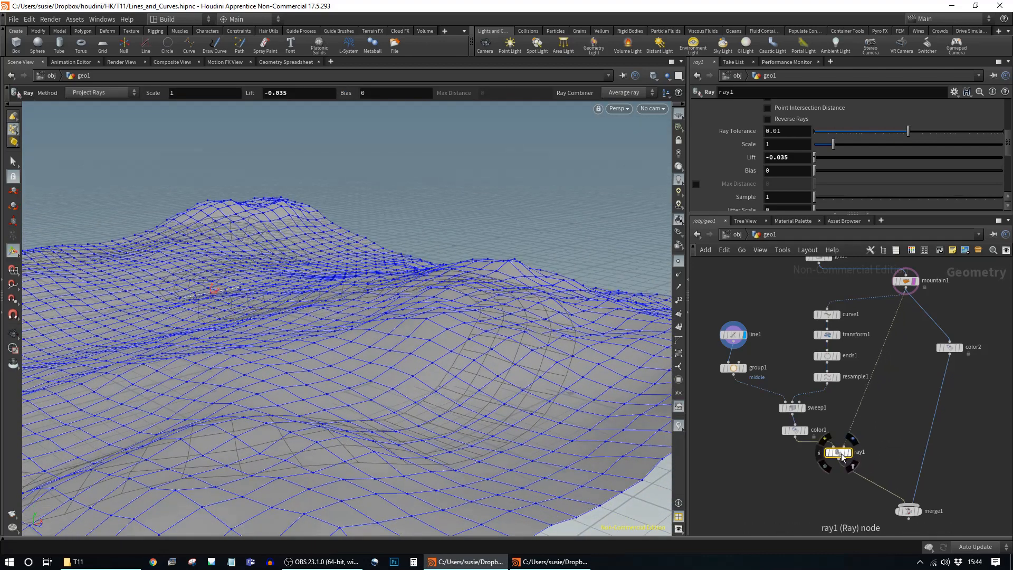
{"action": "middle_click_drag", "start_coordinate": [889, 461], "coordinate": [850, 380]}
{"action": "middle_click_drag", "start_coordinate": [796, 423], "coordinate": [810, 454]}
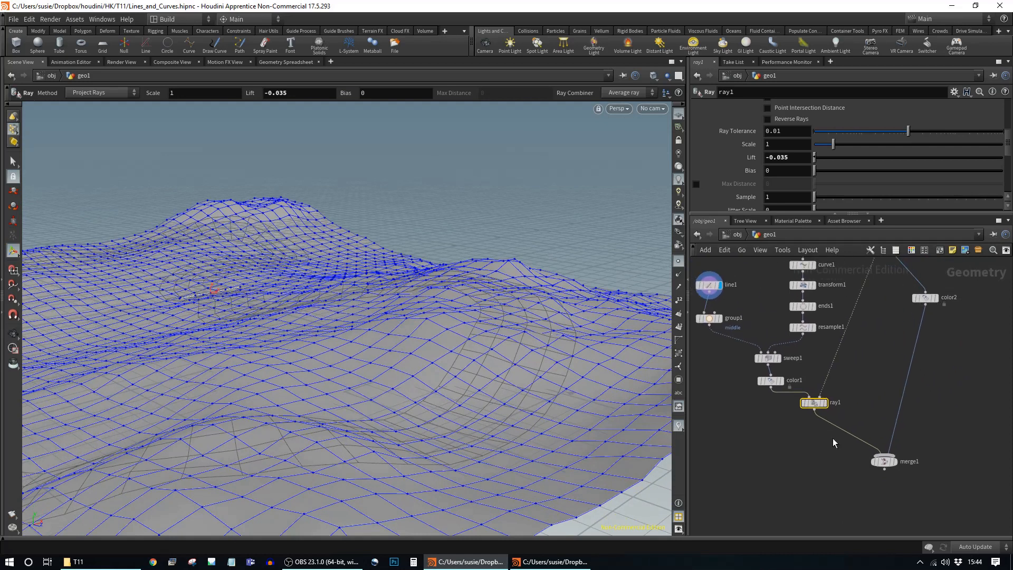
Branch an Add node off the Ray node's output, place it below, and display its result
{"action": "left_click", "coordinate": [818, 411]}
{"action": "key", "text": "Tab"}
{"action": "type", "text": "add"}
{"action": "key", "text": "Return"}
{"action": "left_click", "coordinate": [799, 427]}
{"action": "left_click_drag", "start_coordinate": [799, 431], "coordinate": [796, 445]}
{"action": "left_click", "coordinate": [806, 440]}
{"action": "left_click_drag", "start_coordinate": [512, 323], "coordinate": [503, 366], "text": "alt"}
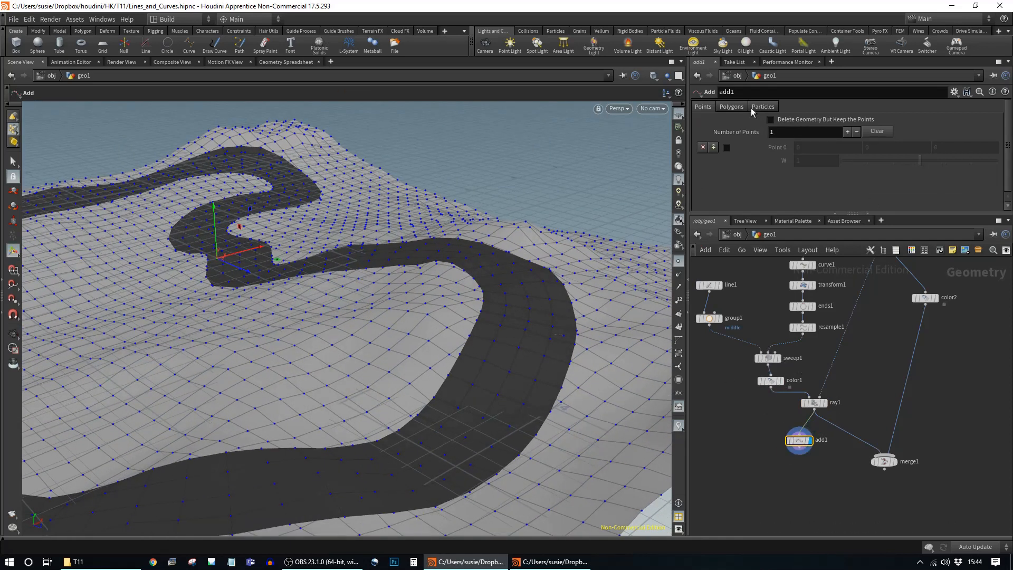
Set the Add node to build polygons by group from middle and to delete the geometry but keep the points
{"action": "left_click", "coordinate": [732, 107]}
{"action": "left_click", "coordinate": [761, 135]}
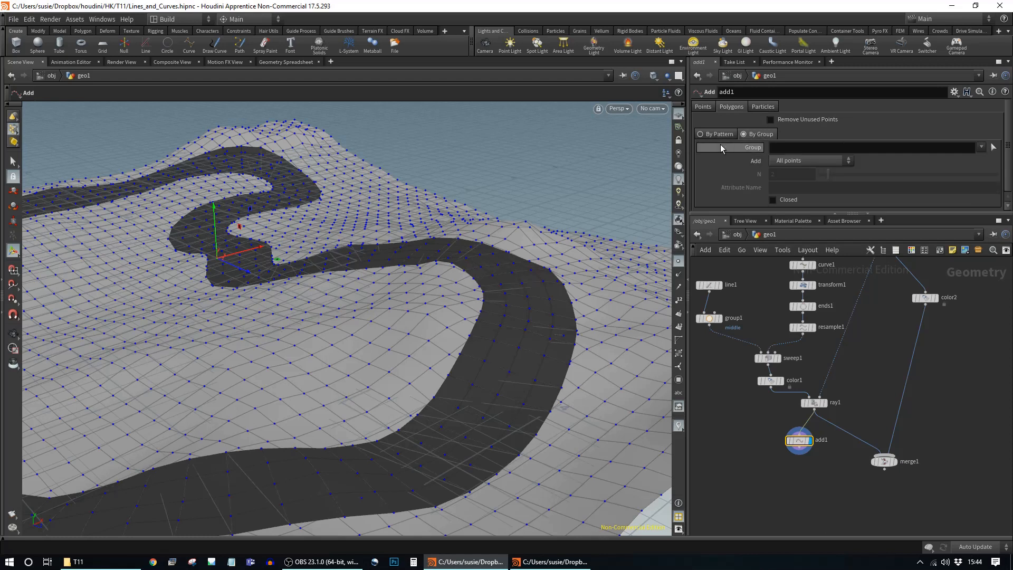
{"action": "left_click", "coordinate": [980, 158]}
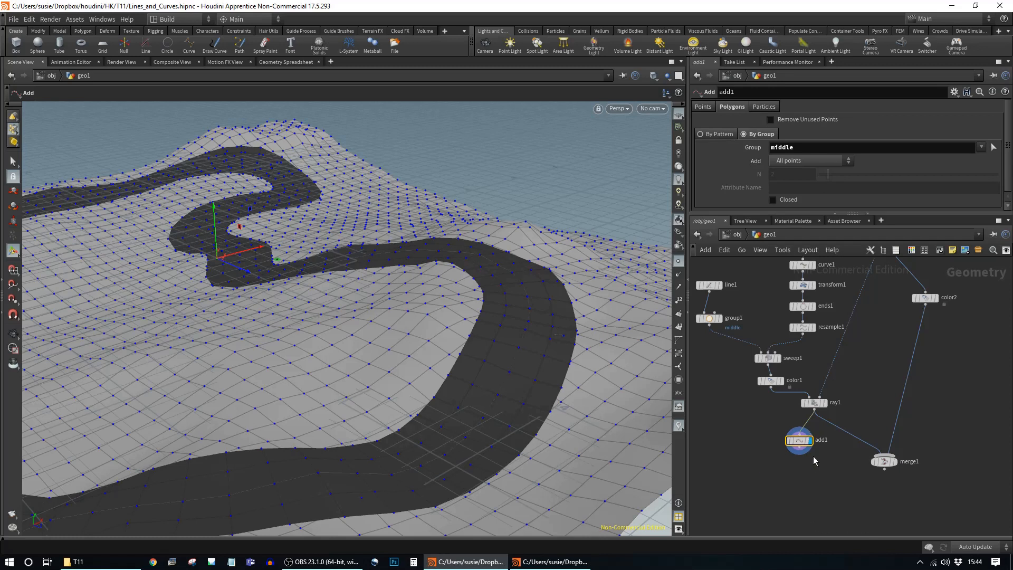
{"action": "left_click", "coordinate": [703, 107]}
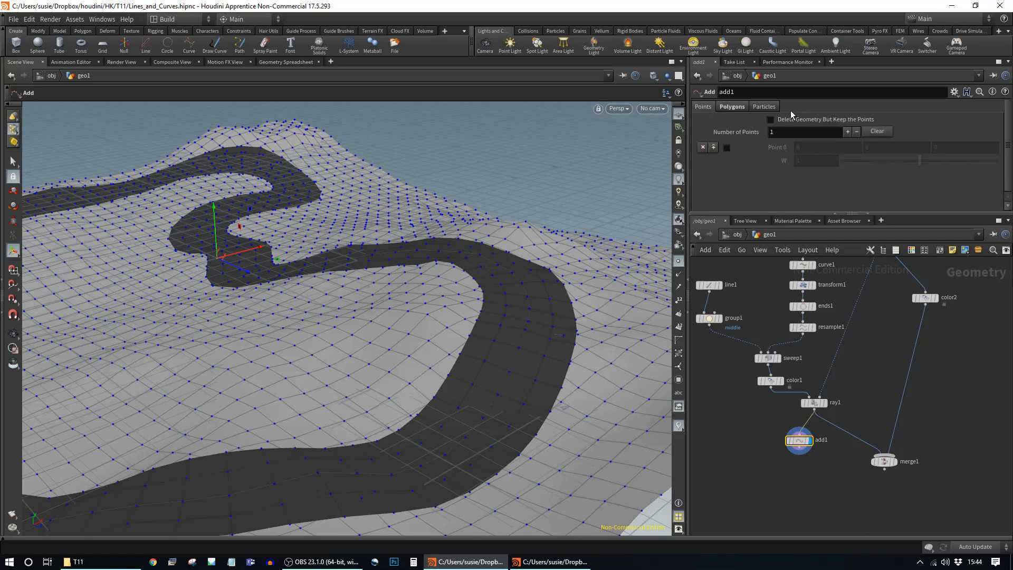
{"action": "left_click", "coordinate": [784, 120]}
{"action": "key", "text": "Escape"}
Connect the Add node's output to the Merge node and display the merged result
{"action": "left_click_drag", "start_coordinate": [473, 380], "coordinate": [580, 422]}
{"action": "left_click_drag", "start_coordinate": [800, 448], "coordinate": [850, 497]}
{"action": "left_click", "coordinate": [862, 498]}
{"action": "left_click_drag", "start_coordinate": [510, 402], "coordinate": [483, 340]}
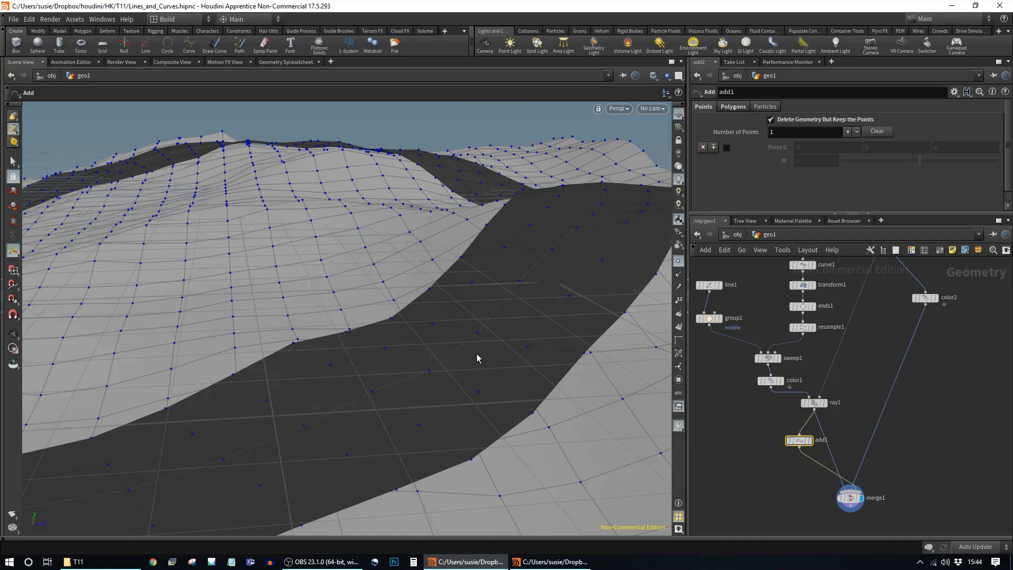
Move the Add node aside and place a new Grid node beside it
{"action": "mouse_move", "coordinate": [802, 345]}
{"action": "left_click_drag", "start_coordinate": [799, 440], "coordinate": [733, 443]}
{"action": "key", "text": "Tab"}
{"action": "type", "text": "gri"}
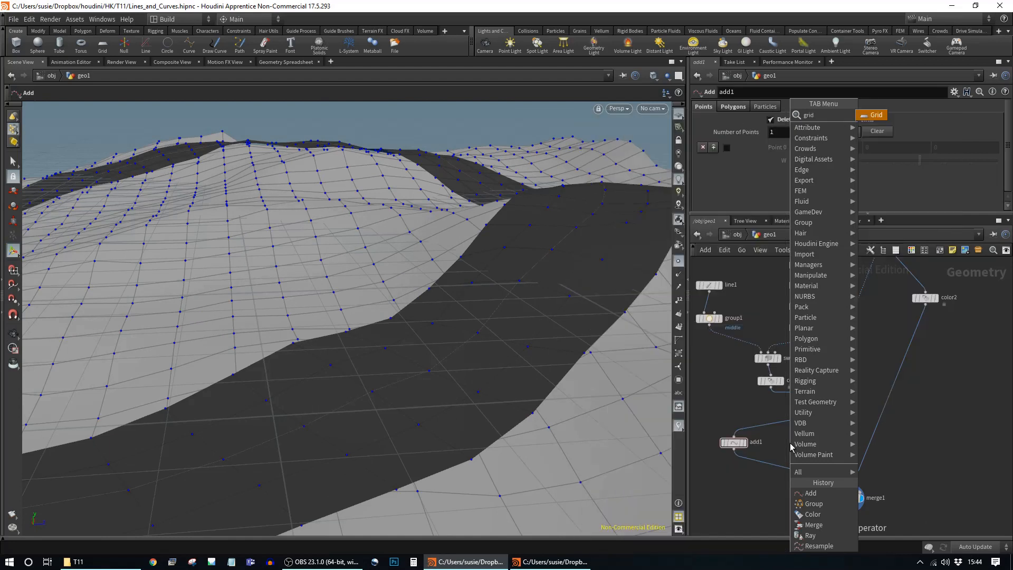
{"action": "type", "text": "d"}
{"action": "key", "text": "Return"}
{"action": "left_click", "coordinate": [791, 447]}
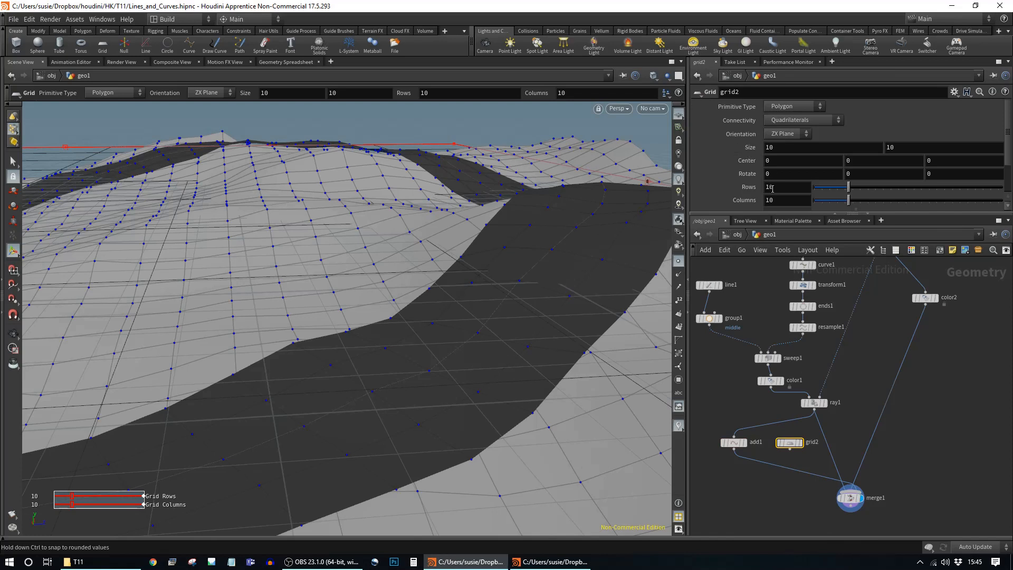
Set the new Grid node to 2 rows, 2 columns and a size of 0.1 by 0.1
{"action": "left_click_drag", "start_coordinate": [839, 188], "coordinate": [820, 201]}
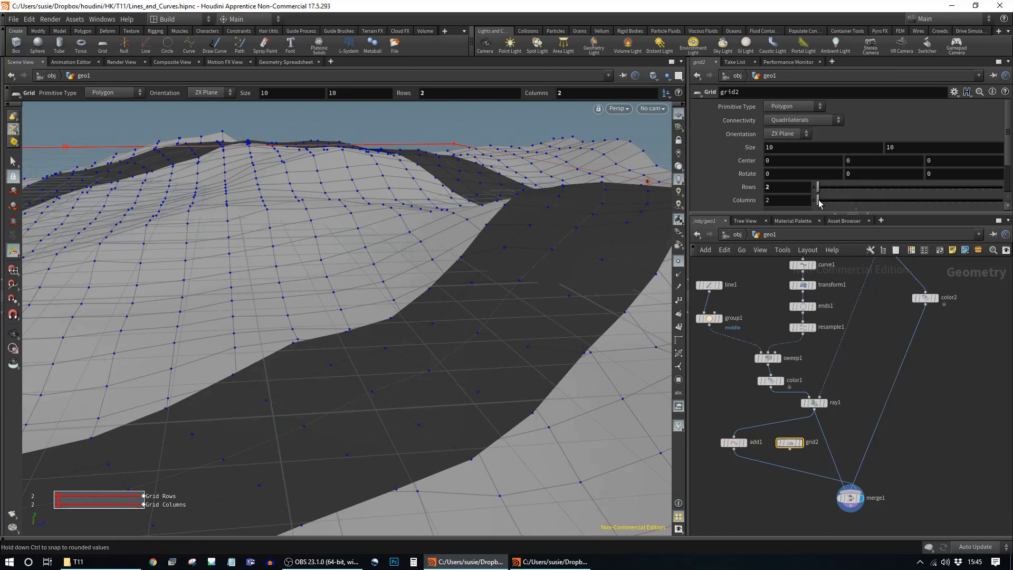
{"action": "right_click_drag", "start_coordinate": [471, 306], "coordinate": [443, 329], "text": "alt"}
{"action": "middle_click_drag", "start_coordinate": [786, 150], "coordinate": [334, 157]}
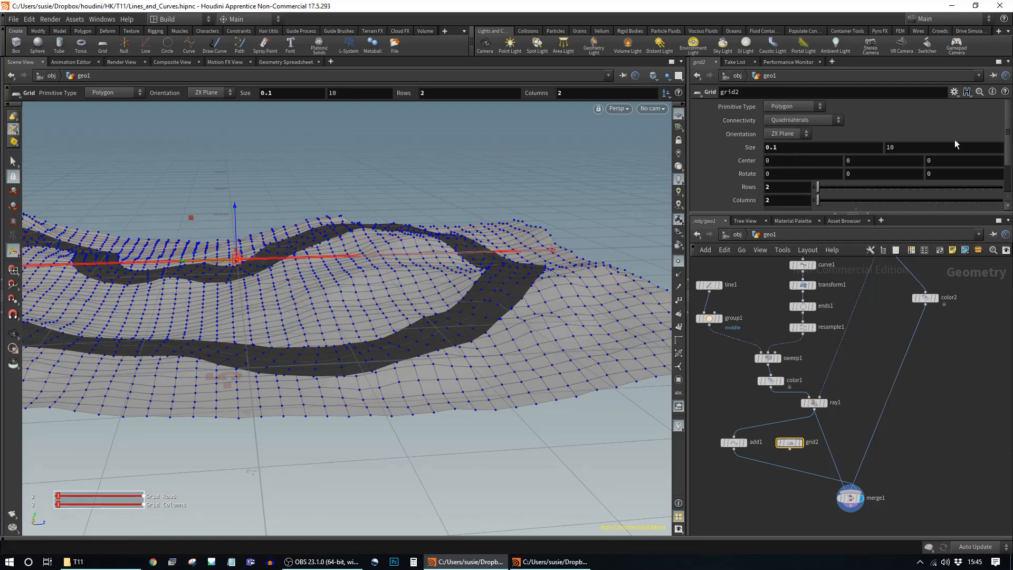
{"action": "middle_click_drag", "start_coordinate": [929, 148], "coordinate": [822, 148]}
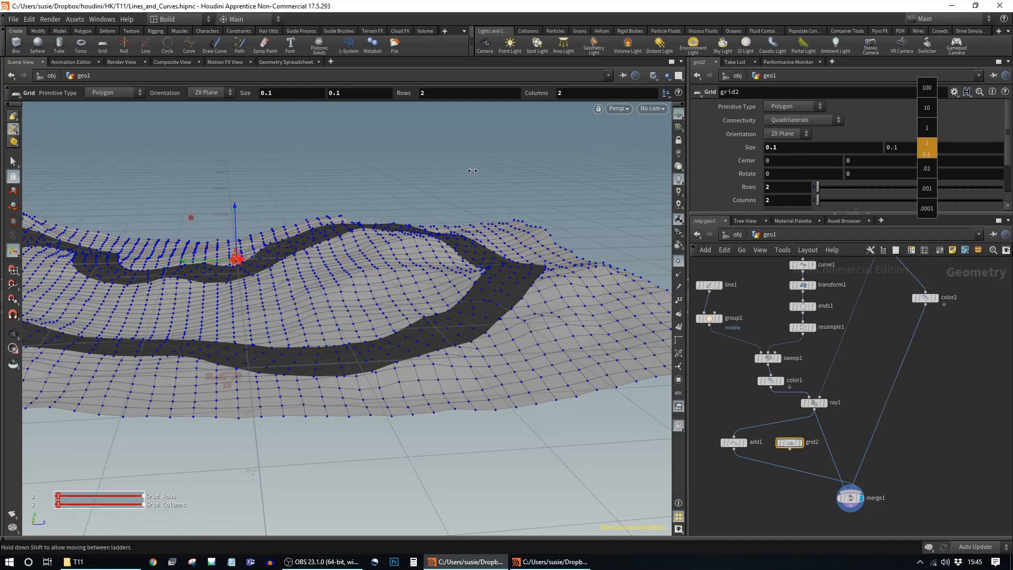
{"action": "middle_click_drag", "start_coordinate": [472, 170], "coordinate": [472, 172]}
Place a second Sweep node below the Add node and the new Grid node
{"action": "left_click_drag", "start_coordinate": [501, 306], "coordinate": [431, 278], "text": "alt"}
{"action": "right_click_drag", "start_coordinate": [432, 278], "coordinate": [578, 286], "text": "alt"}
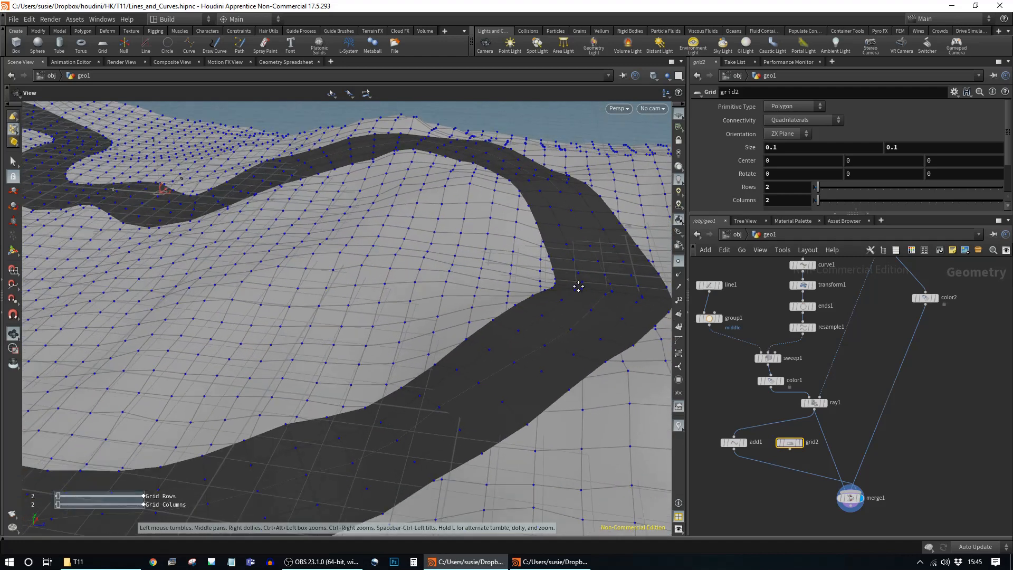
{"action": "middle_click_drag", "start_coordinate": [579, 286], "coordinate": [577, 248], "text": "alt"}
{"action": "left_click_drag", "start_coordinate": [450, 385], "coordinate": [549, 365], "text": "alt"}
{"action": "key", "text": "Tab"}
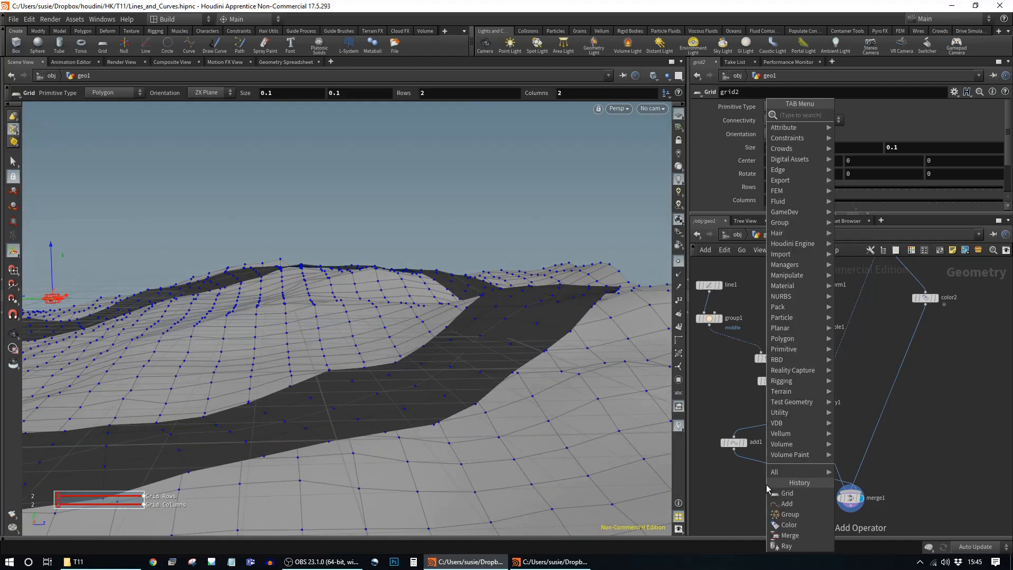
{"action": "type", "text": "sw"}
{"action": "key", "text": "Return"}
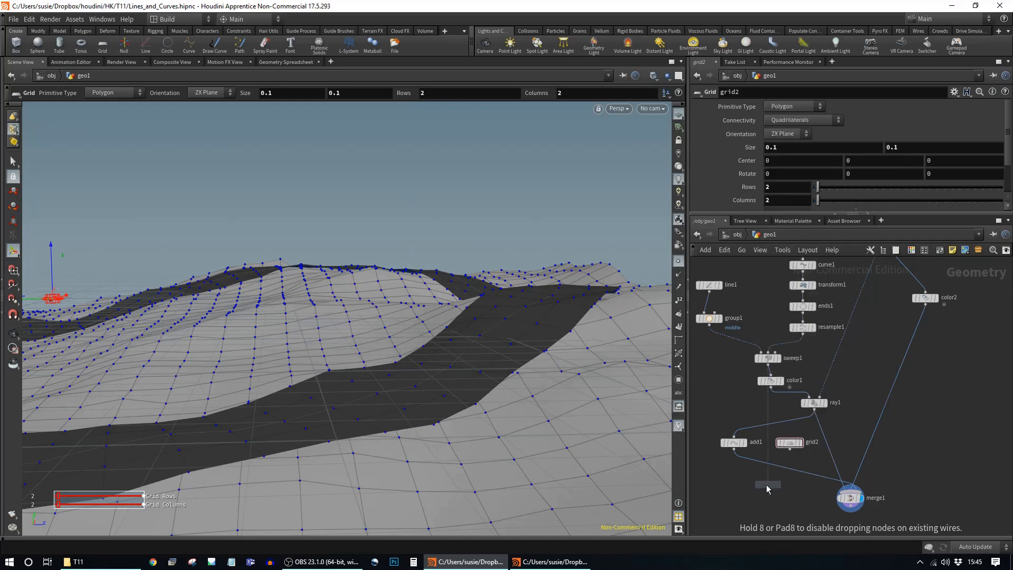
{"action": "left_click", "coordinate": [768, 486]}
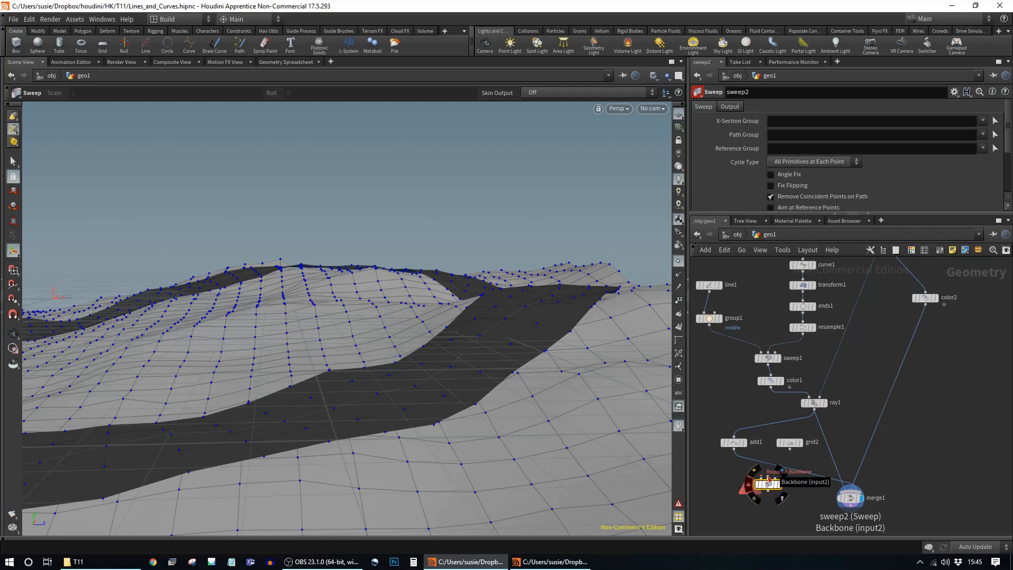
Connect the Add node as the new Sweep's backbone and the Grid as its cross-section, and display the Sweep
{"action": "left_click", "coordinate": [734, 449]}
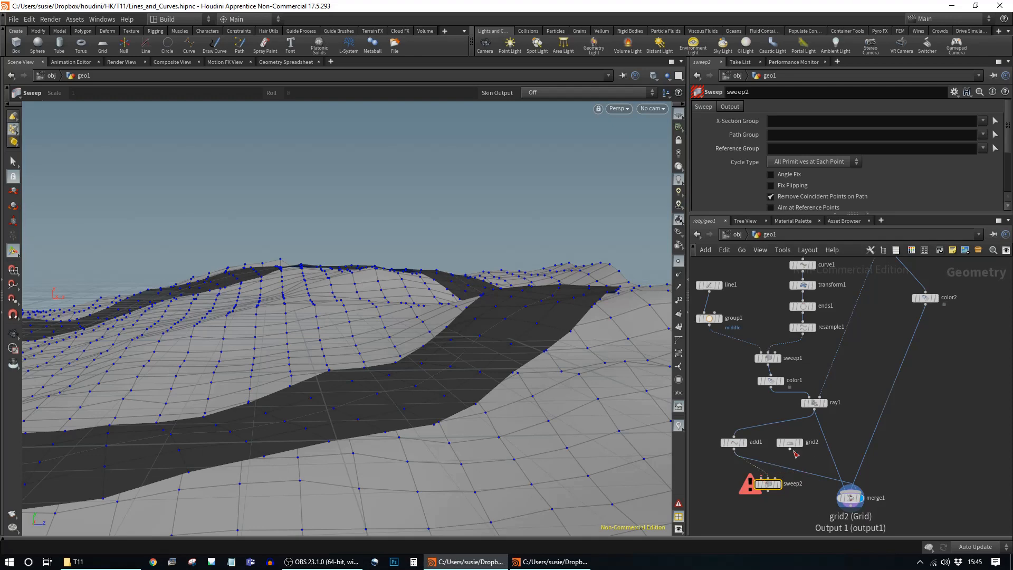
{"action": "left_click", "coordinate": [762, 480]}
{"action": "left_click", "coordinate": [781, 485]}
{"action": "key", "text": "Escape"}
{"action": "left_click_drag", "start_coordinate": [463, 400], "coordinate": [493, 380]}
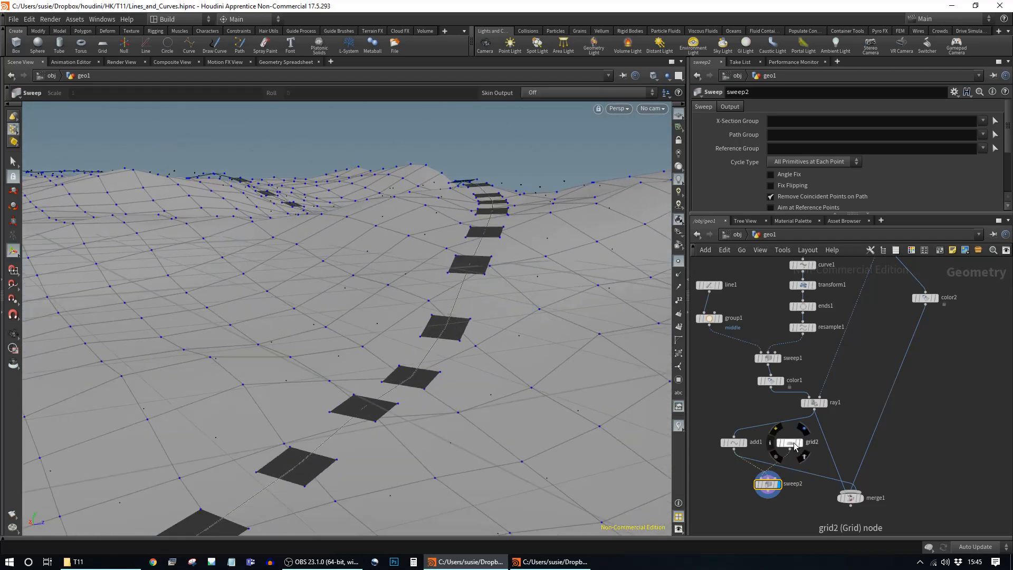
Narrow the road-marking grid by setting its first Size value to 0.02
{"action": "left_click", "coordinate": [789, 442]}
{"action": "middle_click_drag", "start_coordinate": [796, 150], "coordinate": [748, 173]}
{"action": "left_click_drag", "start_coordinate": [473, 319], "coordinate": [438, 358]}
{"action": "key", "text": "Escape"}
{"action": "left_click_drag", "start_coordinate": [516, 324], "coordinate": [649, 335]}
{"action": "key", "text": "Return"}
Move the second Sweep node down and insert a Resample node between the Add node and that Sweep
{"action": "middle_click_drag", "start_coordinate": [800, 494], "coordinate": [844, 393]}
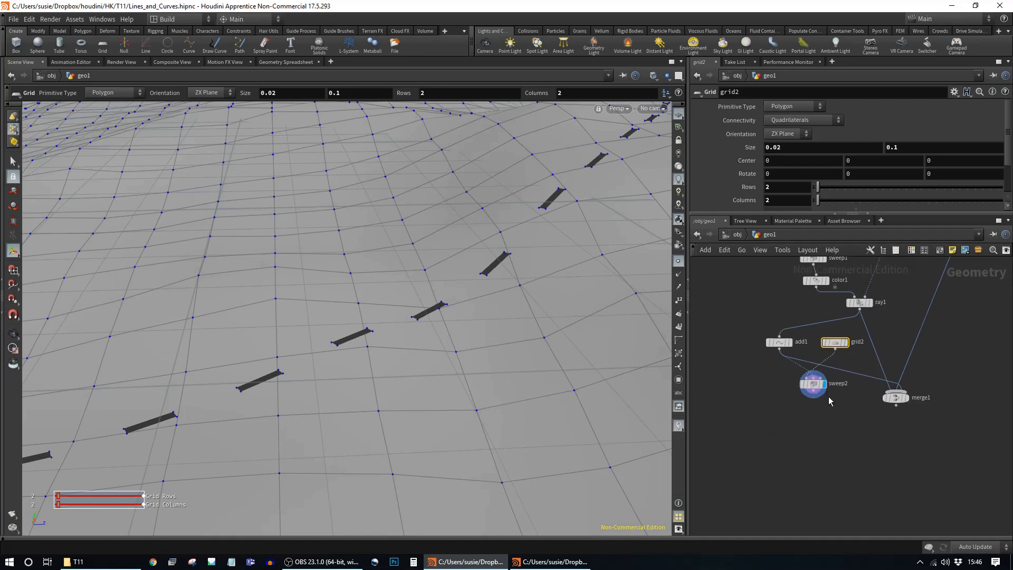
{"action": "left_click_drag", "start_coordinate": [811, 387], "coordinate": [796, 434]}
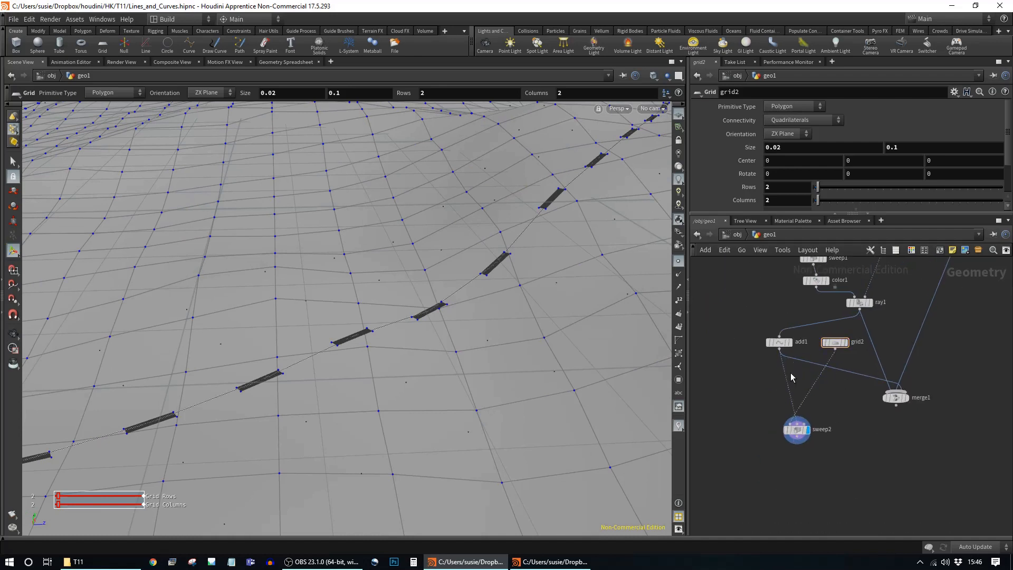
{"action": "key", "text": "Tab"}
{"action": "type", "text": "r"}
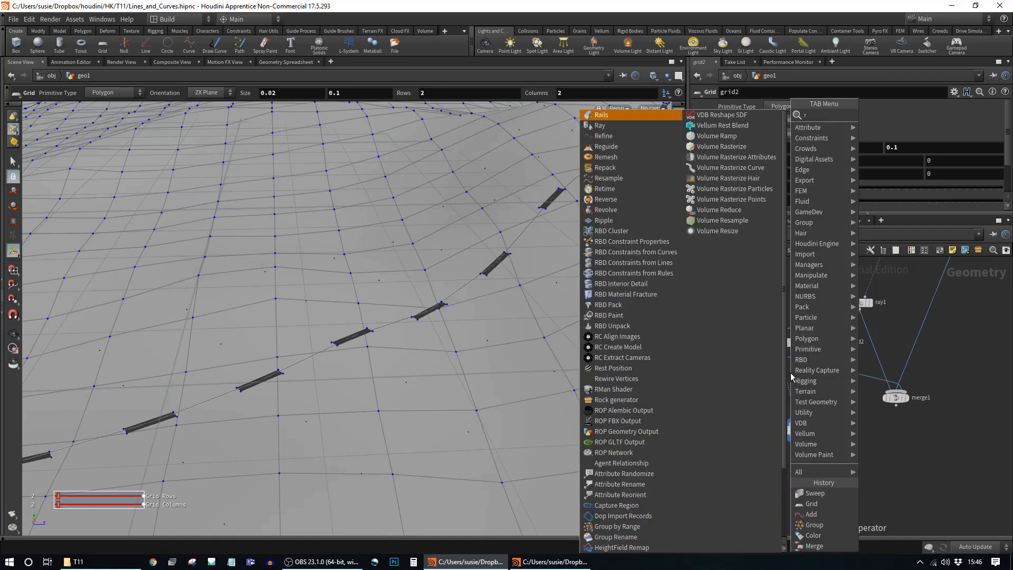
{"action": "type", "text": "e"}
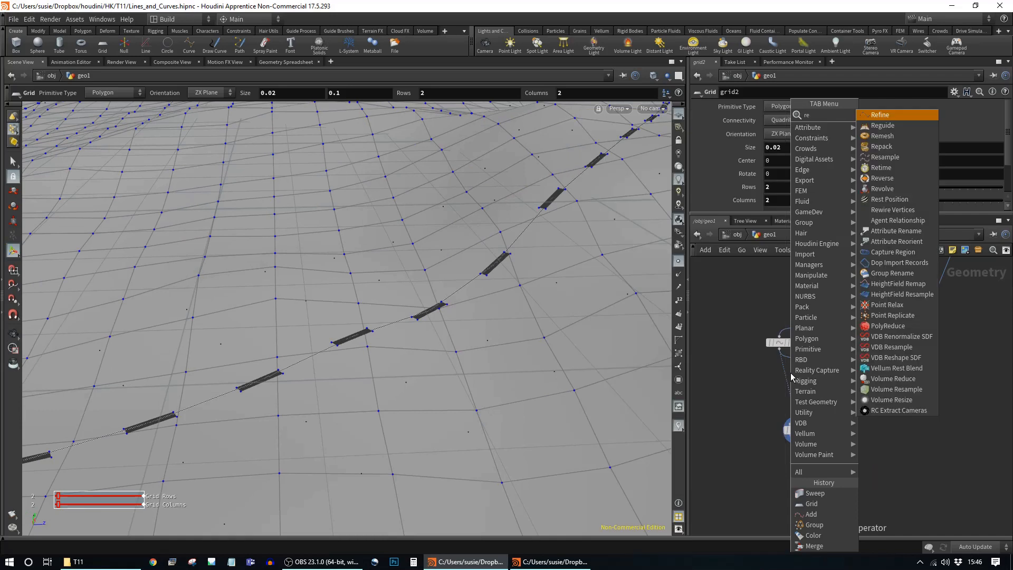
{"action": "left_click", "coordinate": [884, 157]}
{"action": "left_click", "coordinate": [787, 373]}
{"action": "left_click_drag", "start_coordinate": [790, 376], "coordinate": [782, 373]}
Set the new Resample node's segment Length to 0.15 and nudge the road-marking Grid node down slightly
{"action": "left_click_drag", "start_coordinate": [530, 367], "coordinate": [534, 272], "text": "alt"}
{"action": "left_click_drag", "start_coordinate": [835, 342], "coordinate": [835, 347]}
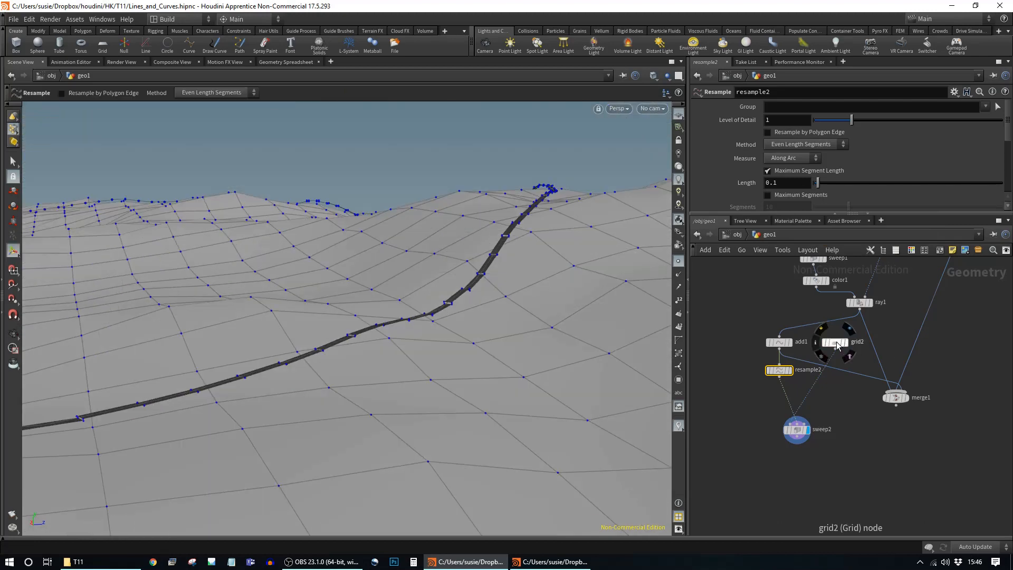
{"action": "left_click_drag", "start_coordinate": [822, 185], "coordinate": [820, 191]}
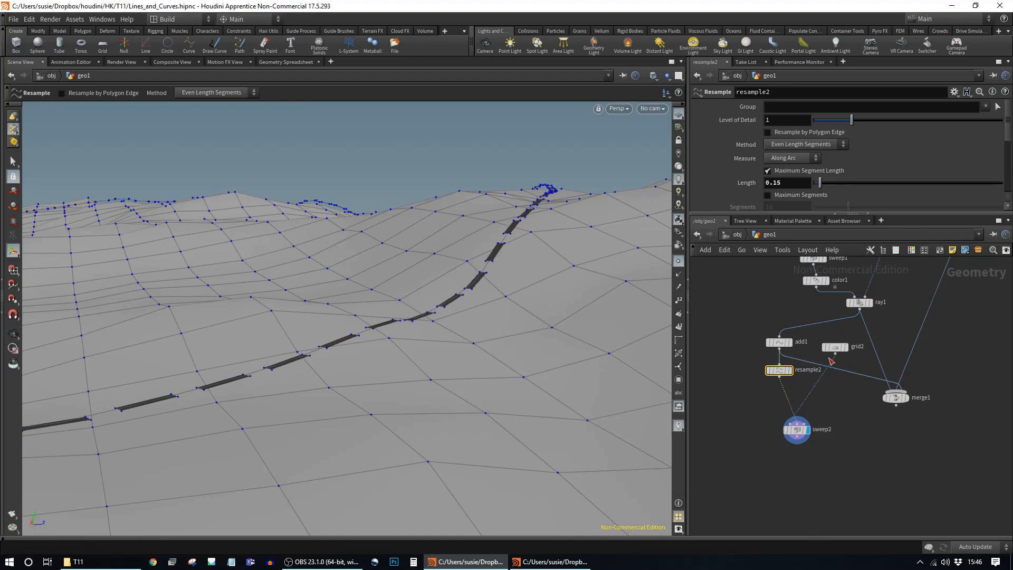
Set the road-marking grid's Size to 0.016 by 0.07
{"action": "left_click", "coordinate": [835, 348]}
{"action": "middle_click_drag", "start_coordinate": [800, 167], "coordinate": [785, 194]}
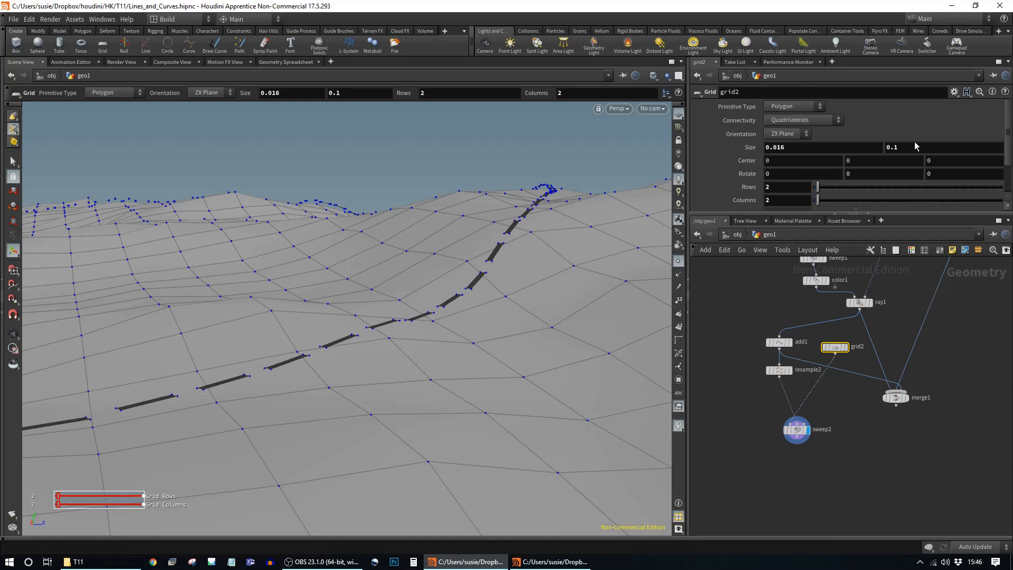
{"action": "middle_click_drag", "start_coordinate": [915, 146], "coordinate": [847, 194]}
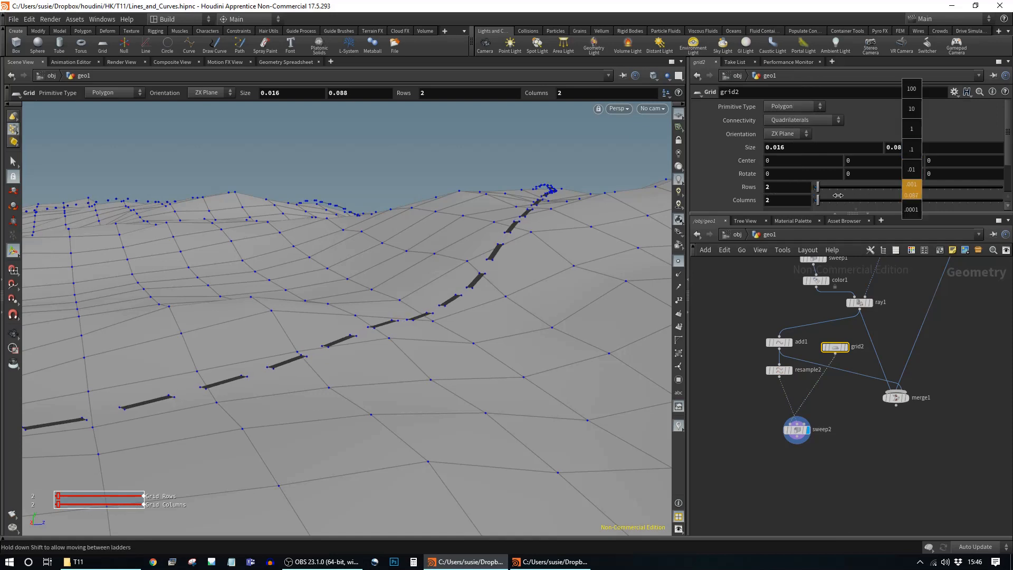
{"action": "middle_click_drag", "start_coordinate": [769, 195], "coordinate": [769, 196]}
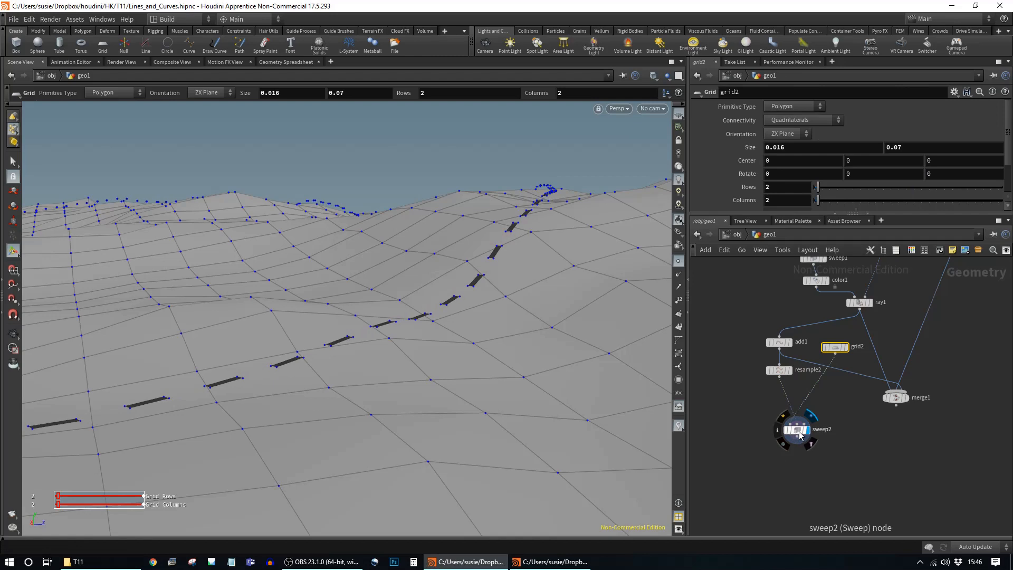
Move the second Sweep node up, feed it into the Merge in place of the Add node, and lower the Merge node
{"action": "left_click_drag", "start_coordinate": [797, 429], "coordinate": [809, 393]}
{"action": "left_click_drag", "start_coordinate": [864, 378], "coordinate": [808, 408]}
{"action": "left_click_drag", "start_coordinate": [900, 405], "coordinate": [900, 477]}
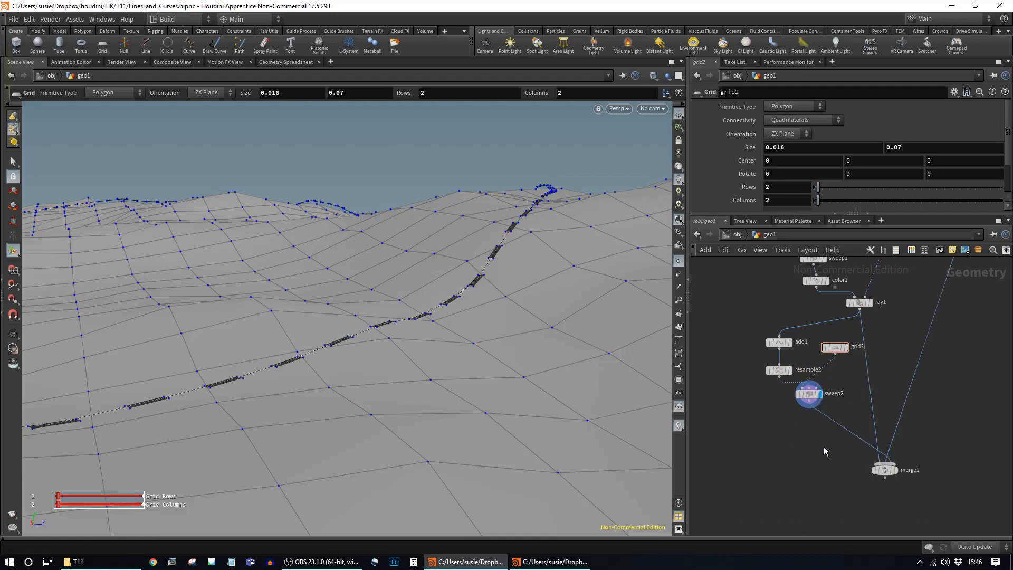
Insert a white Color node between the second Sweep and the Merge, and display the Merge
{"action": "key", "text": "Tab"}
{"action": "type", "text": "col"}
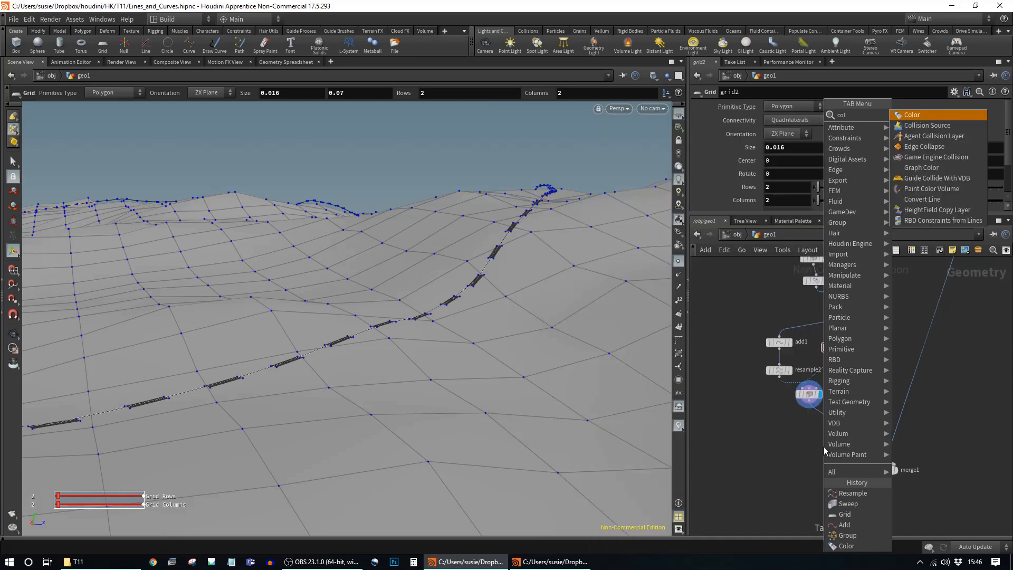
{"action": "key", "text": "Return"}
{"action": "left_click", "coordinate": [833, 417]}
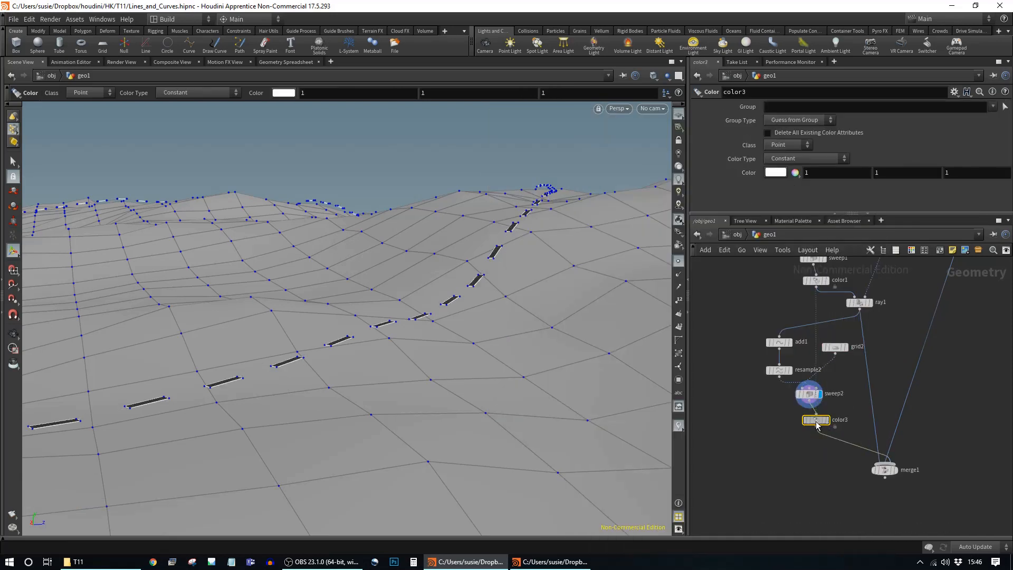
{"action": "left_click", "coordinate": [893, 470]}
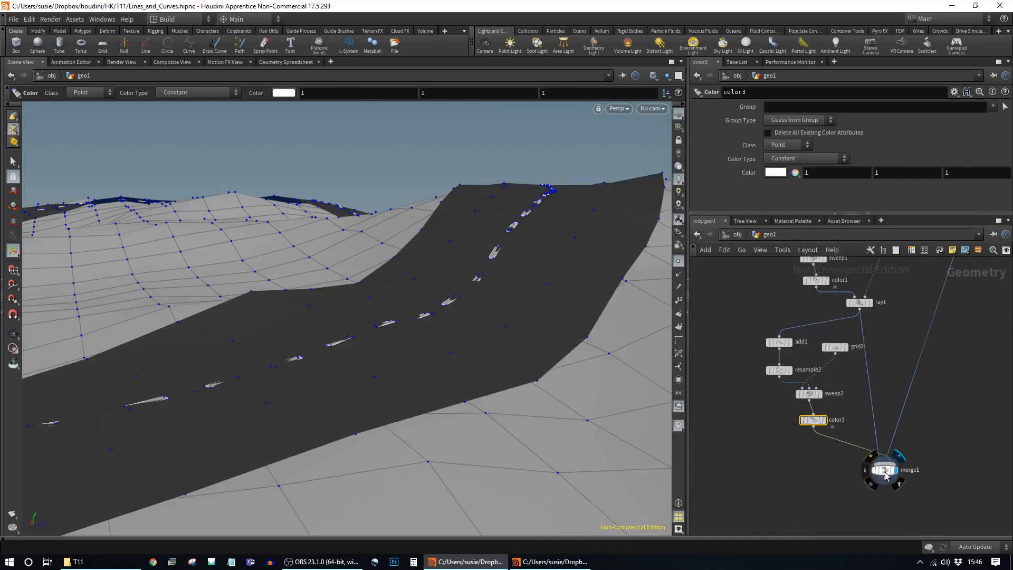
Insert a Transform node between the road-marking Color node and the Merge, and set its Y Translate to 0.002
{"action": "key", "text": "Escape"}
{"action": "left_click_drag", "start_coordinate": [412, 312], "coordinate": [594, 354]}
{"action": "key", "text": "Return"}
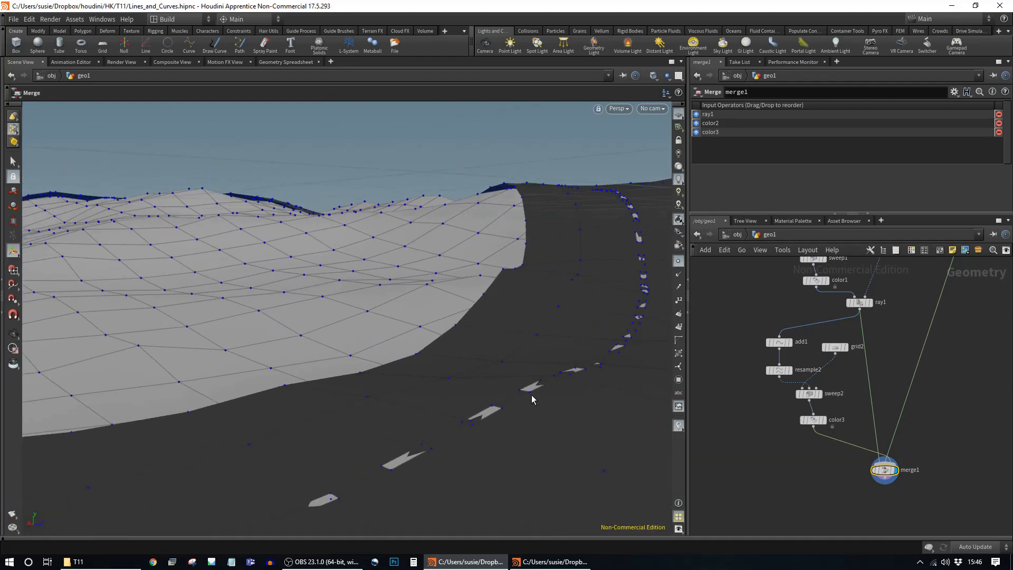
{"action": "left_click_drag", "start_coordinate": [640, 402], "coordinate": [501, 417]}
{"action": "key", "text": "Tab"}
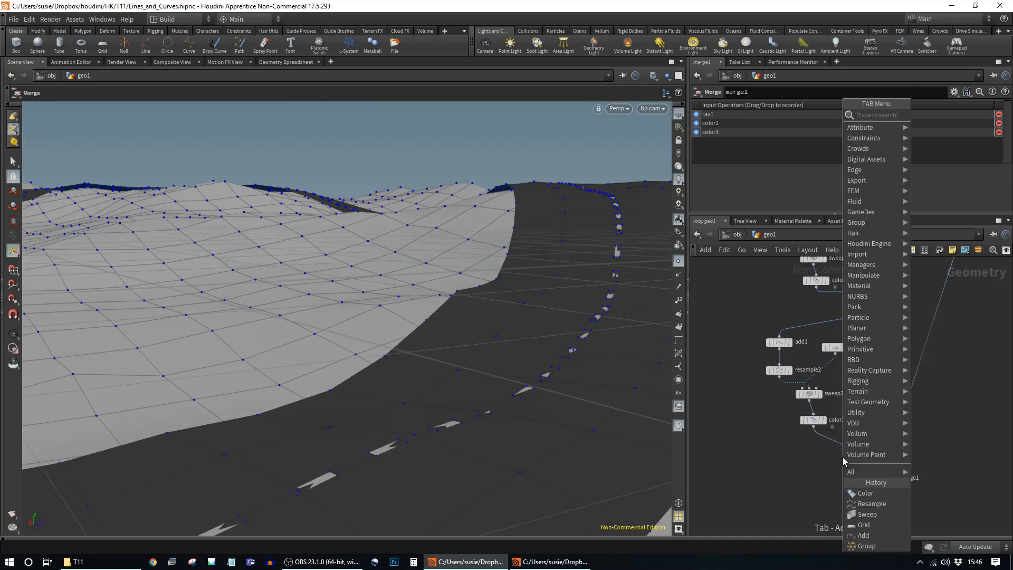
{"action": "type", "text": "tran"}
{"action": "key", "text": "Return"}
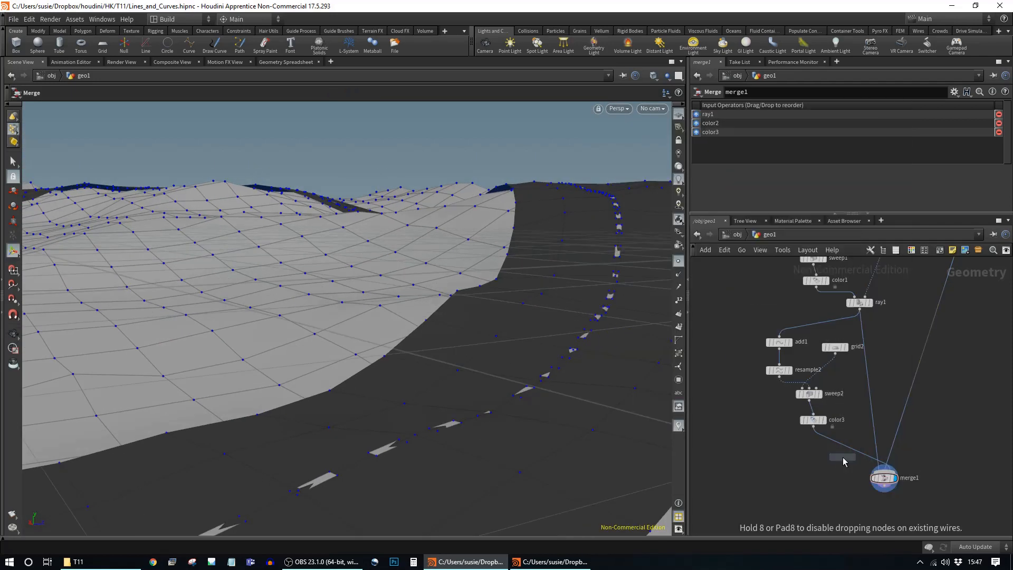
{"action": "left_click", "coordinate": [847, 448]}
{"action": "left_click_drag", "start_coordinate": [845, 447], "coordinate": [817, 445]}
{"action": "middle_click_drag", "start_coordinate": [876, 145], "coordinate": [850, 143]}
{"action": "left_click_drag", "start_coordinate": [615, 185], "coordinate": [644, 166], "text": "alt"}
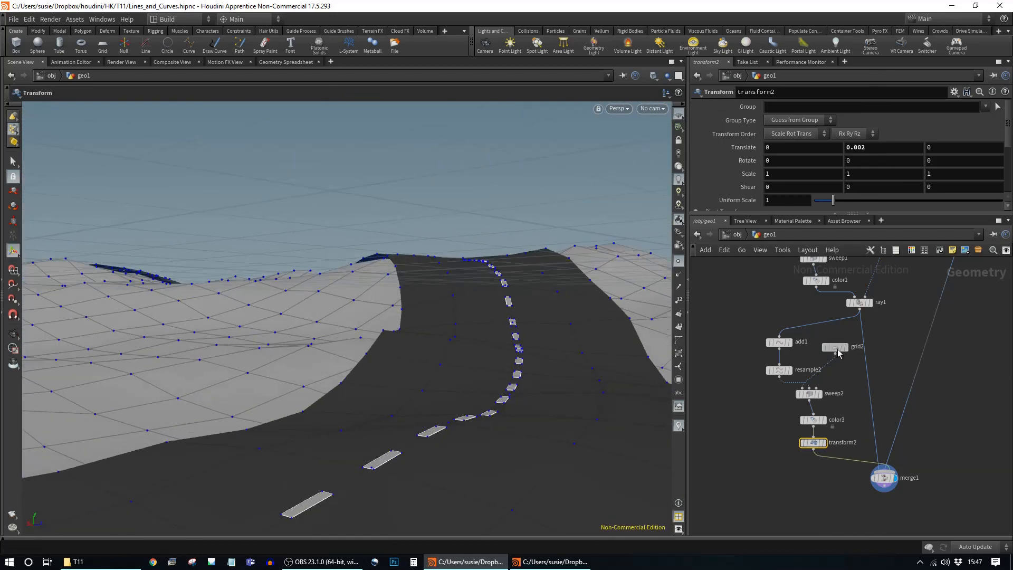
Set the first Size value of the road-marking grid to 0.01
{"action": "left_click", "coordinate": [837, 348]}
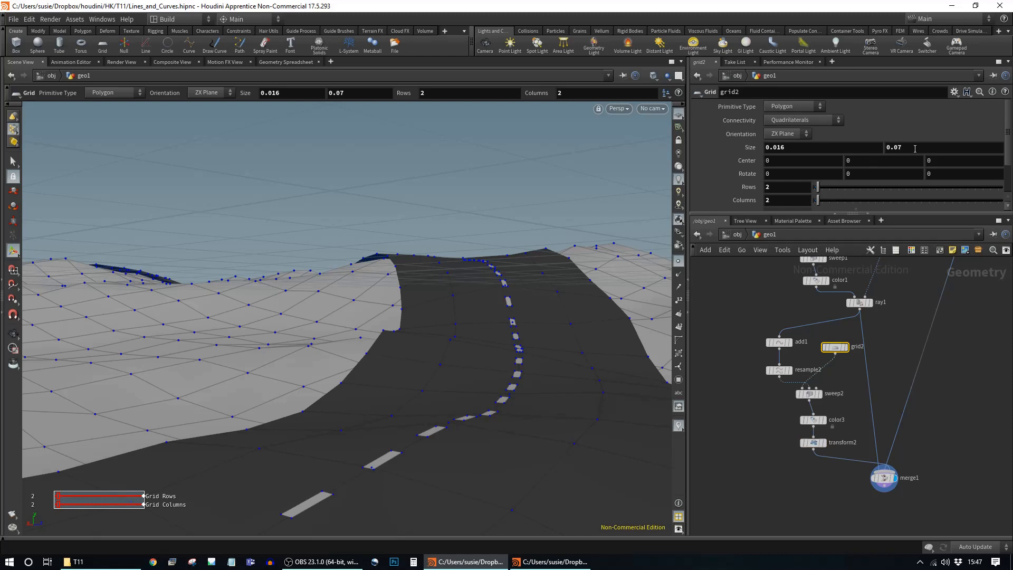
{"action": "middle_click_drag", "start_coordinate": [811, 149], "coordinate": [773, 197]}
{"action": "left_click_drag", "start_coordinate": [592, 358], "coordinate": [683, 258]}
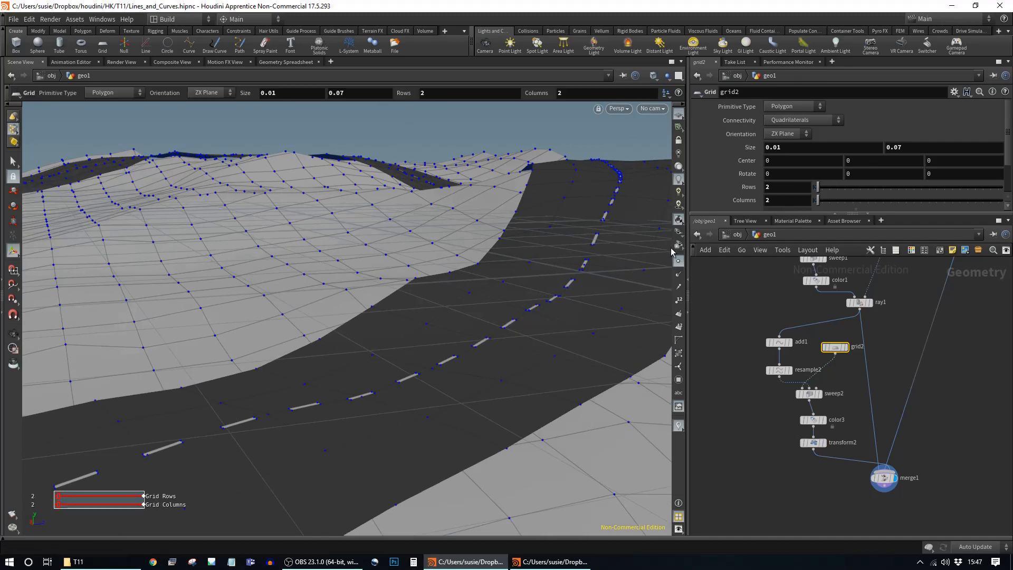
{"action": "left_click_drag", "start_coordinate": [644, 295], "coordinate": [512, 312]}
Adjust the Mountain node's Height to 4.97 and reselect the Merge node
{"action": "middle_click_drag", "start_coordinate": [912, 290], "coordinate": [886, 465]}
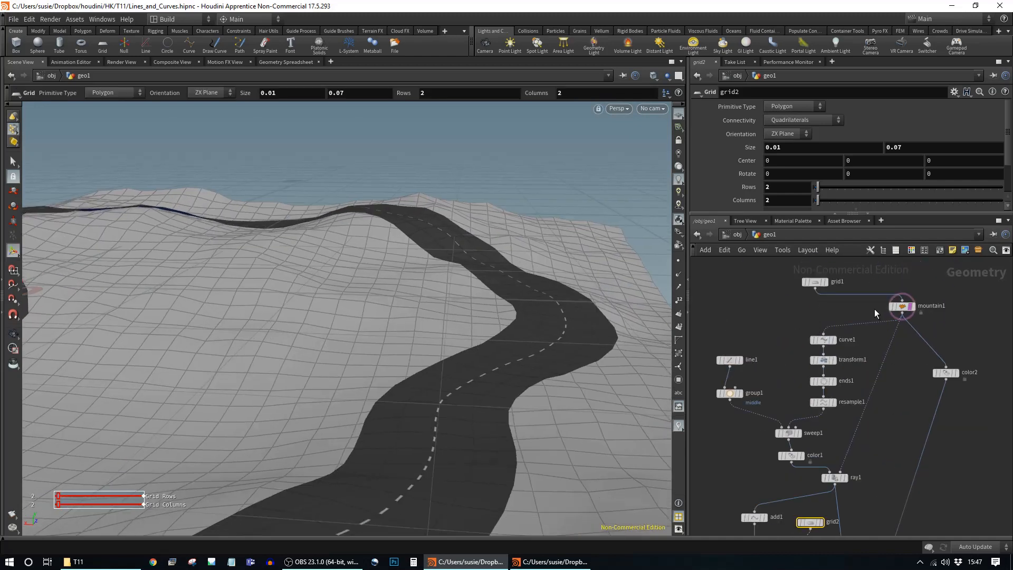
{"action": "left_click", "coordinate": [905, 309]}
{"action": "left_click_drag", "start_coordinate": [879, 137], "coordinate": [908, 157]}
{"action": "middle_click_drag", "start_coordinate": [876, 451], "coordinate": [883, 254]}
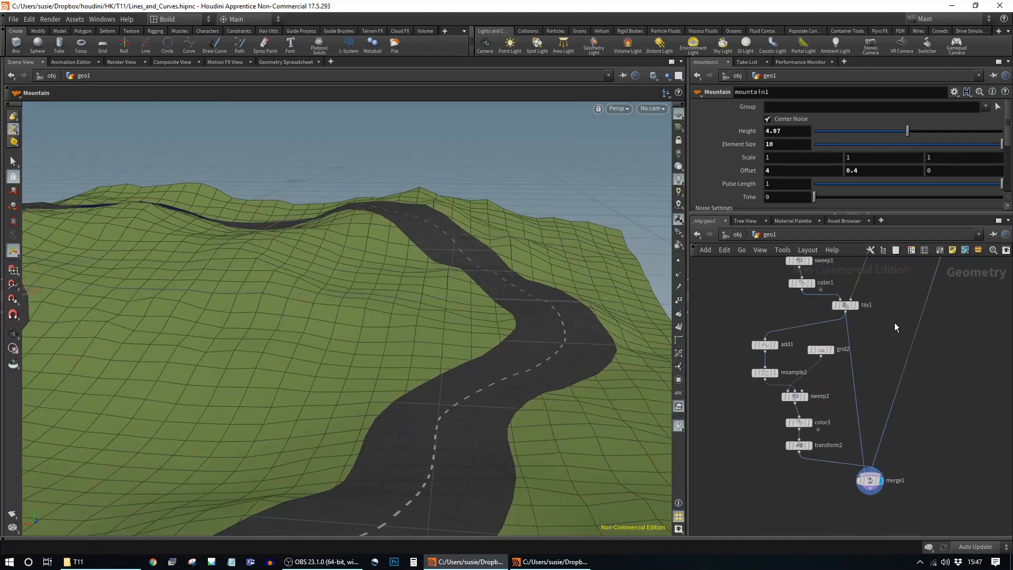
{"action": "left_click", "coordinate": [869, 482]}
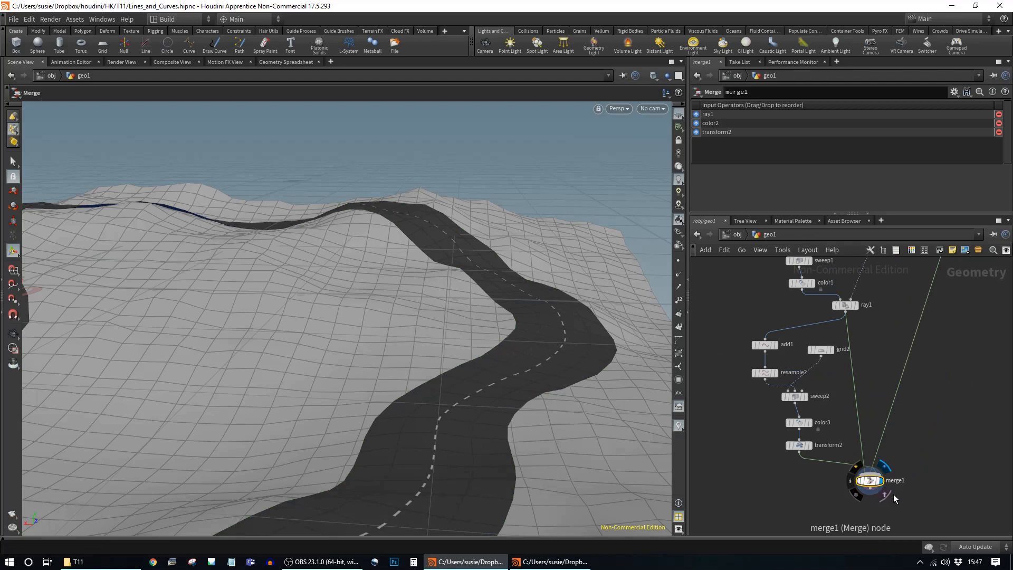
{"action": "mouse_move", "coordinate": [314, 567]}
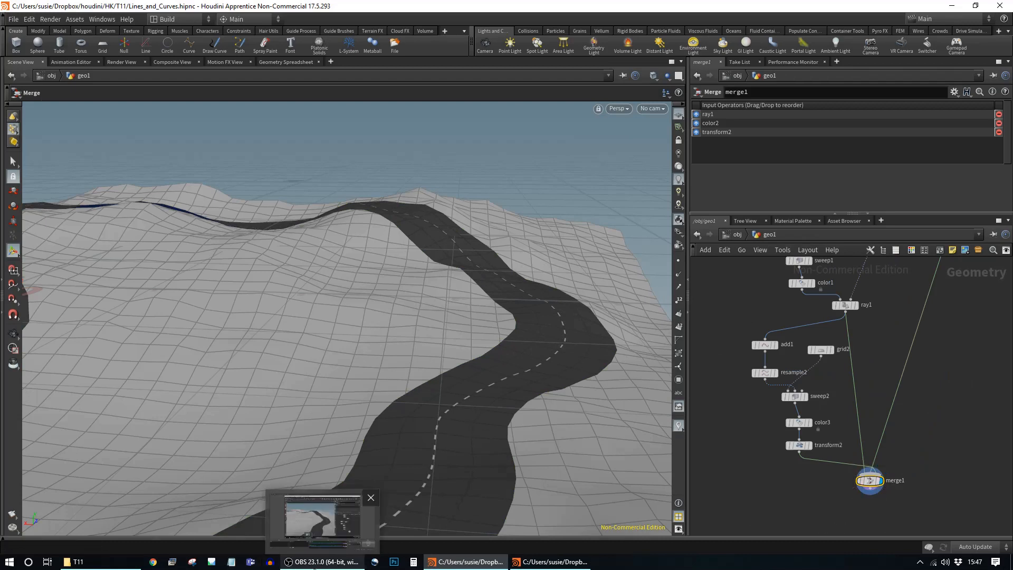
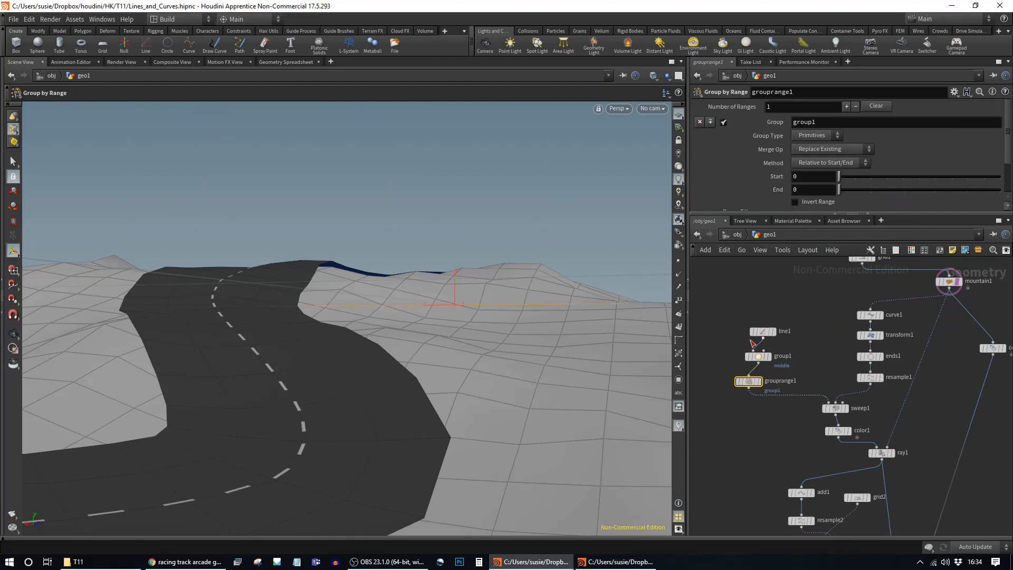
Display the Group by Range node under group1 and set its range Start to 1
{"action": "left_click", "coordinate": [761, 381]}
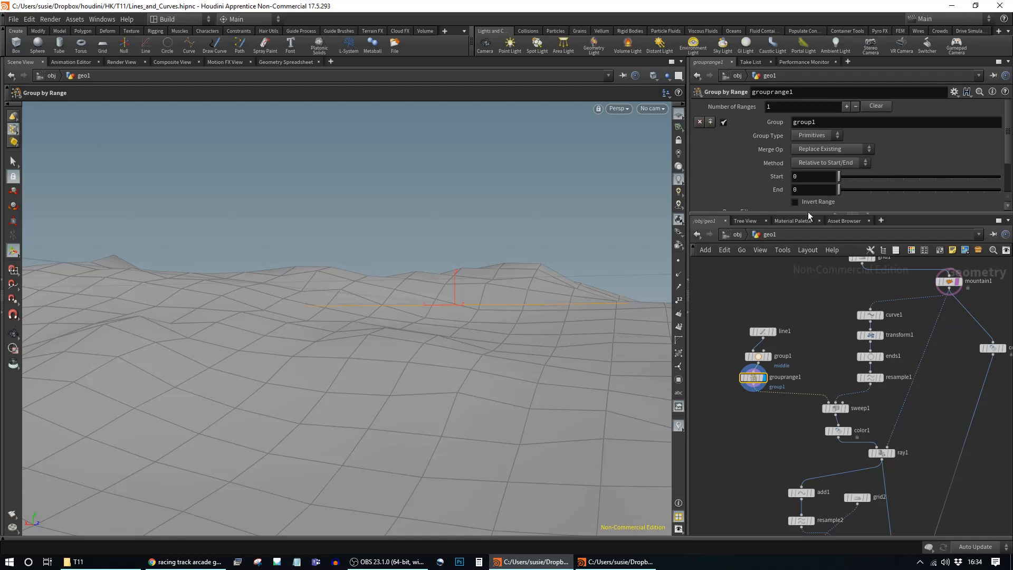
{"action": "left_click_drag", "start_coordinate": [808, 214], "coordinate": [808, 249]}
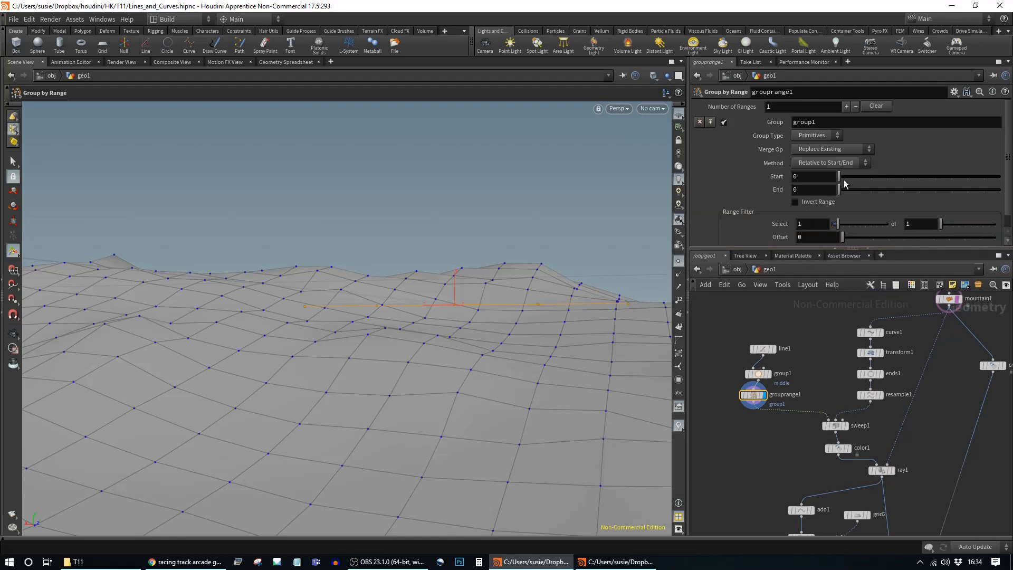
{"action": "left_click_drag", "start_coordinate": [843, 182], "coordinate": [854, 181]}
{"action": "key", "text": "Escape"}
{"action": "mouse_move", "coordinate": [588, 239]}
{"action": "left_mouse_down"}
{"action": "mouse_move", "coordinate": [581, 230]}
{"action": "mouse_move", "coordinate": [599, 222]}
{"action": "mouse_move", "coordinate": [572, 228]}
{"action": "left_mouse_up"}
{"action": "key", "text": "Return"}
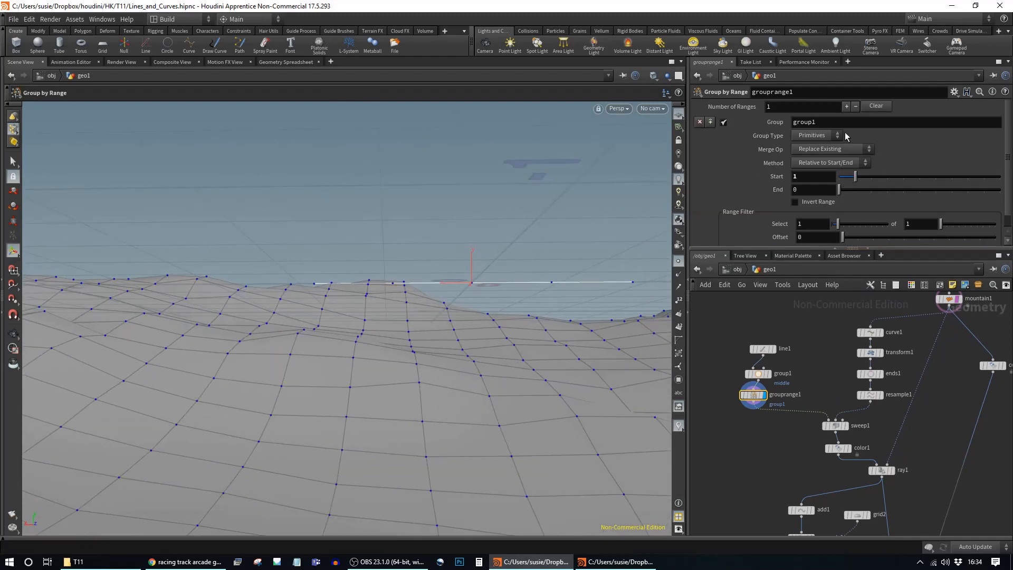
Set the Group by Range node's Group Type to Points and turn on Invert Range
{"action": "left_click", "coordinate": [816, 136]}
{"action": "left_click", "coordinate": [806, 146]}
{"action": "key", "text": "Escape"}
{"action": "left_click_drag", "start_coordinate": [517, 206], "coordinate": [524, 242]}
{"action": "key", "text": "Return"}
{"action": "left_click", "coordinate": [810, 204]}
{"action": "key", "text": "Escape"}
{"action": "left_click_drag", "start_coordinate": [599, 208], "coordinate": [484, 332]}
{"action": "key", "text": "Return"}
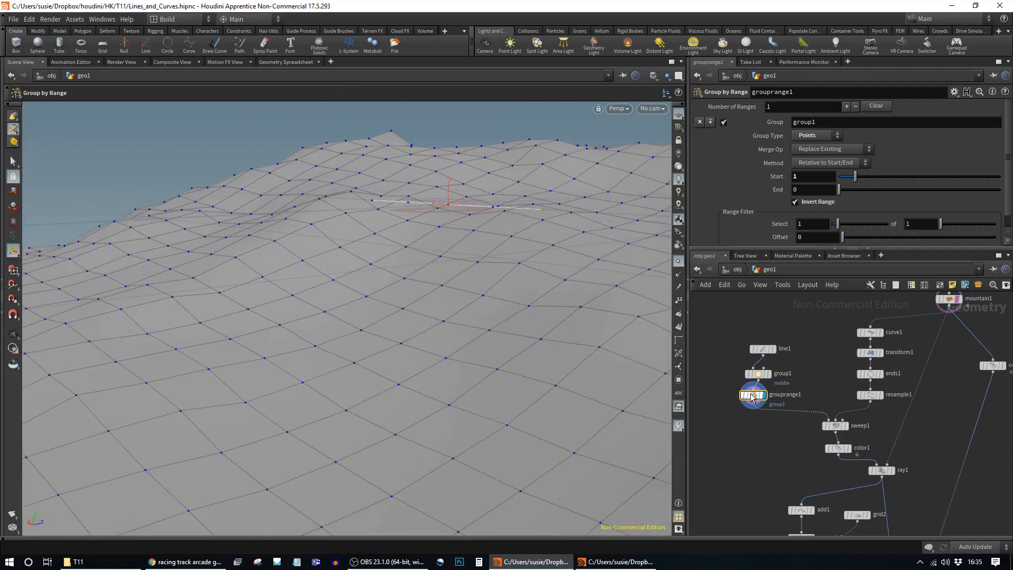
Duplicate the Group by Range node ahead of the first Sweep, and set the copy's Start to 0 and End to 1
{"action": "key", "text": "ctrl+c"}
{"action": "key", "text": "ctrl+v"}
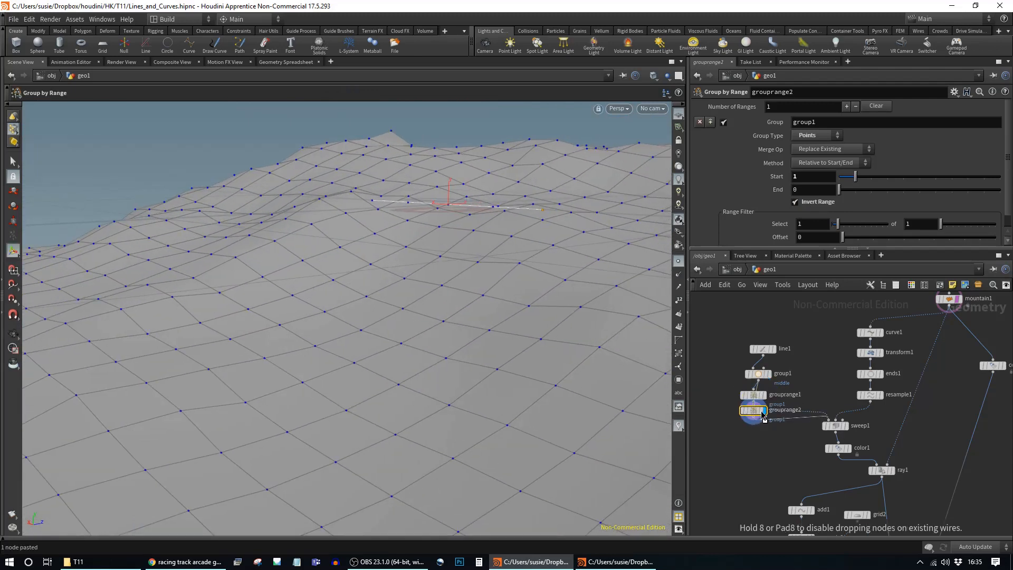
{"action": "left_click_drag", "start_coordinate": [764, 415], "coordinate": [760, 419]}
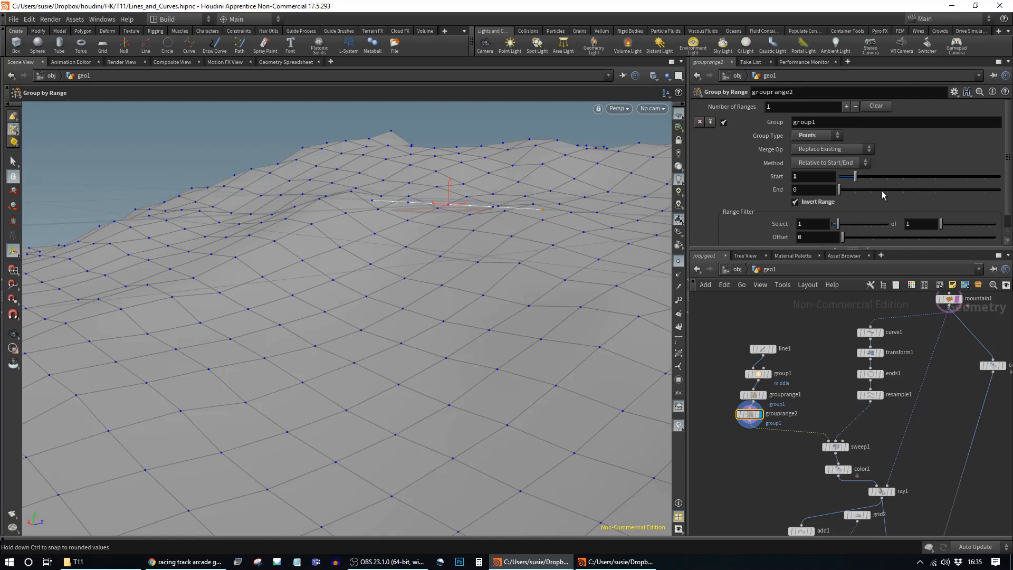
{"action": "scroll", "coordinate": [883, 195], "scroll_direction": "down", "scroll_amount": 1}
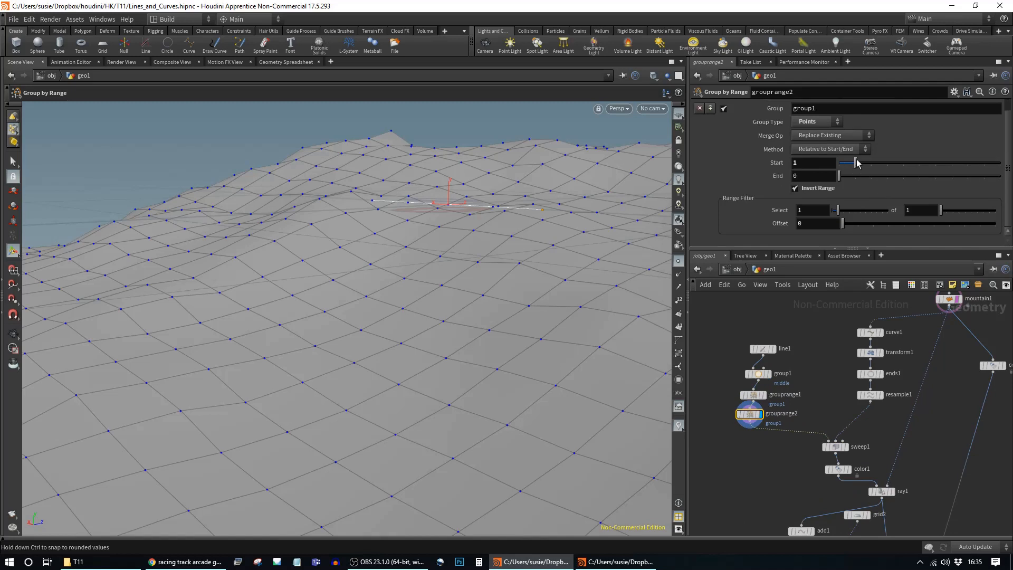
{"action": "left_click_drag", "start_coordinate": [842, 181], "coordinate": [855, 182]}
{"action": "left_click_drag", "start_coordinate": [424, 226], "coordinate": [434, 236], "text": "alt"}
Try a different Points count on the Line node to check both Group by Range nodes, and return it to 5
{"action": "left_click", "coordinate": [763, 349]}
{"action": "left_click_drag", "start_coordinate": [838, 168], "coordinate": [842, 167]}
{"action": "left_click", "coordinate": [749, 414]}
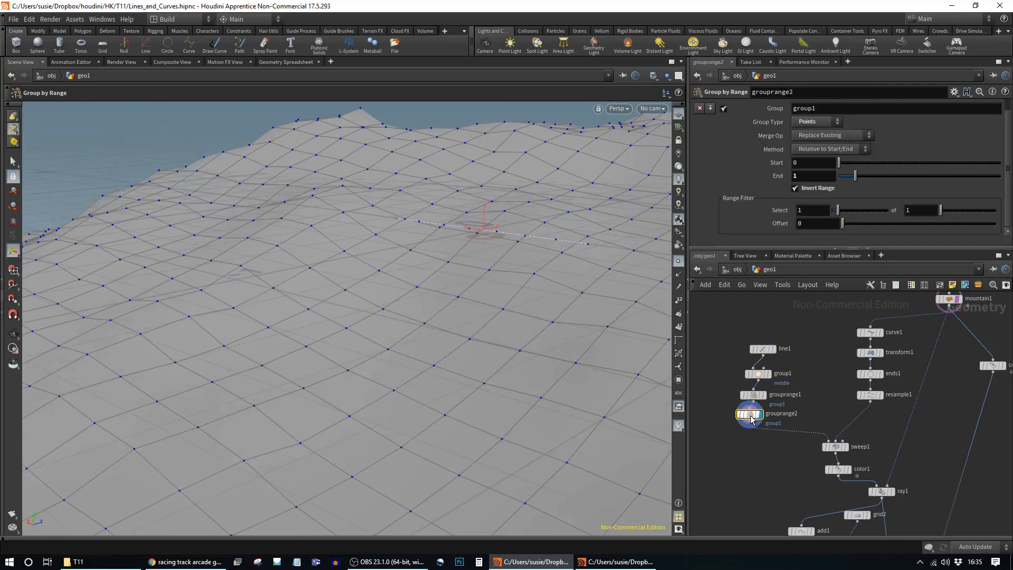
{"action": "left_click_drag", "start_coordinate": [517, 283], "coordinate": [501, 259], "text": "alt"}
{"action": "left_click", "coordinate": [771, 396]}
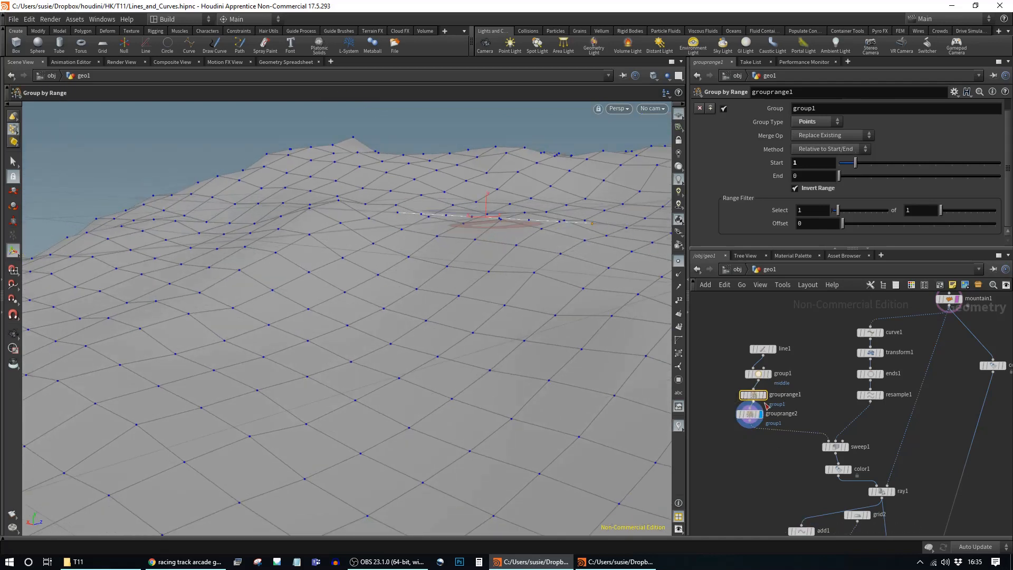
{"action": "left_click", "coordinate": [762, 349]}
{"action": "left_click_drag", "start_coordinate": [850, 166], "coordinate": [833, 167]}
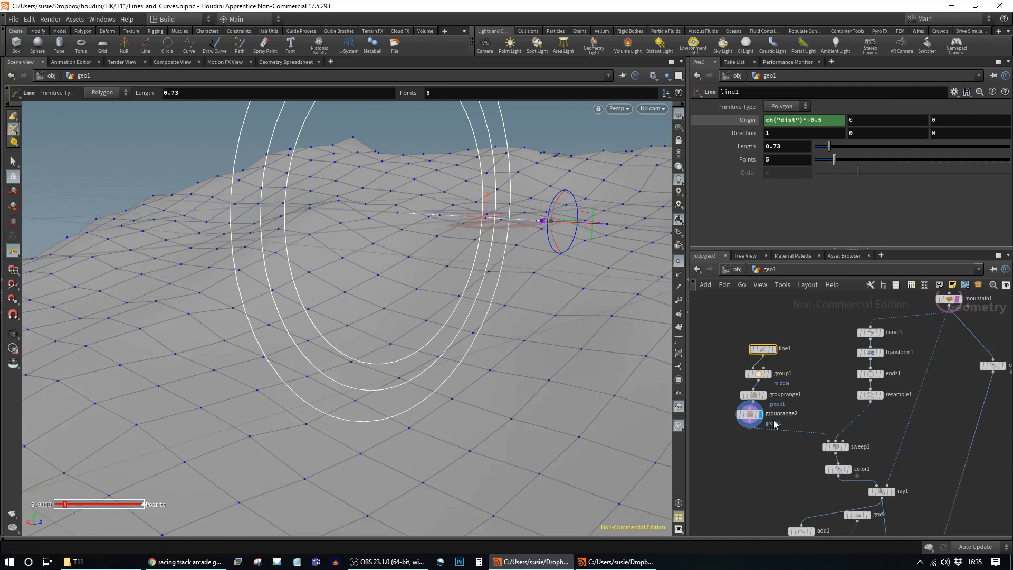
{"action": "left_click", "coordinate": [754, 395]}
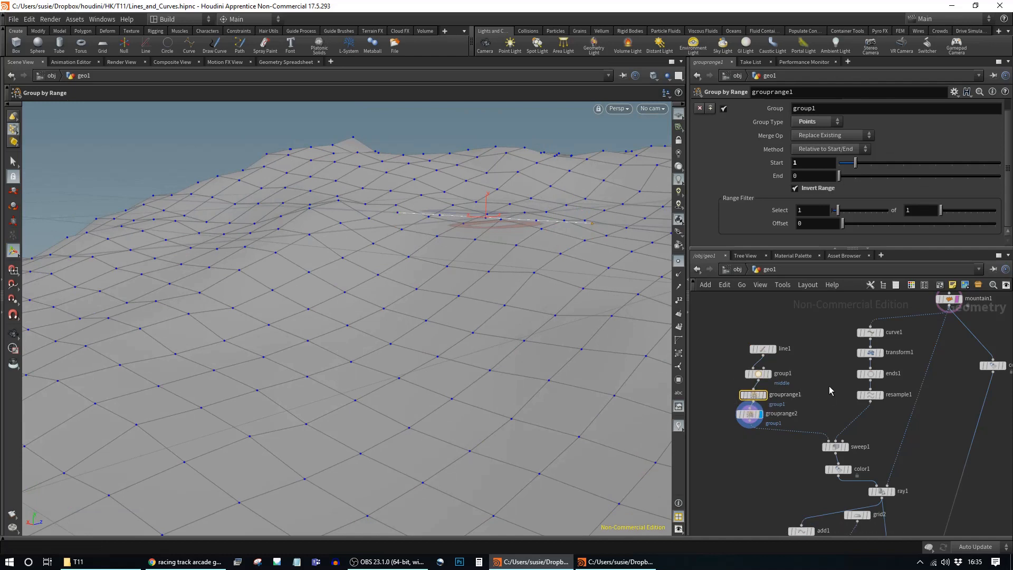
Look over the node network and display the Ray node's track output
{"action": "scroll", "coordinate": [845, 372], "scroll_direction": "down", "scroll_amount": 5}
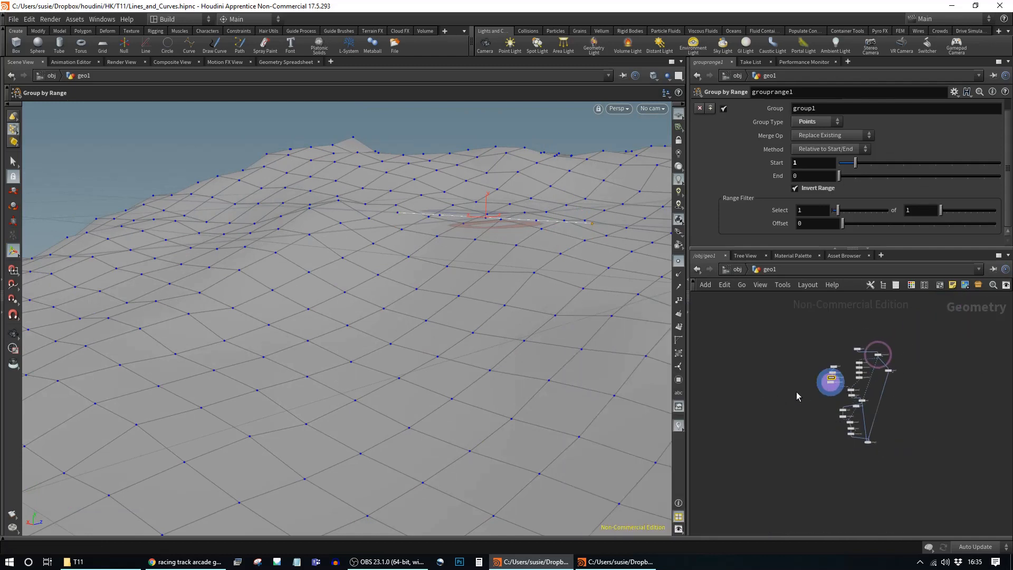
{"action": "scroll", "coordinate": [804, 391], "scroll_direction": "up", "scroll_amount": 4}
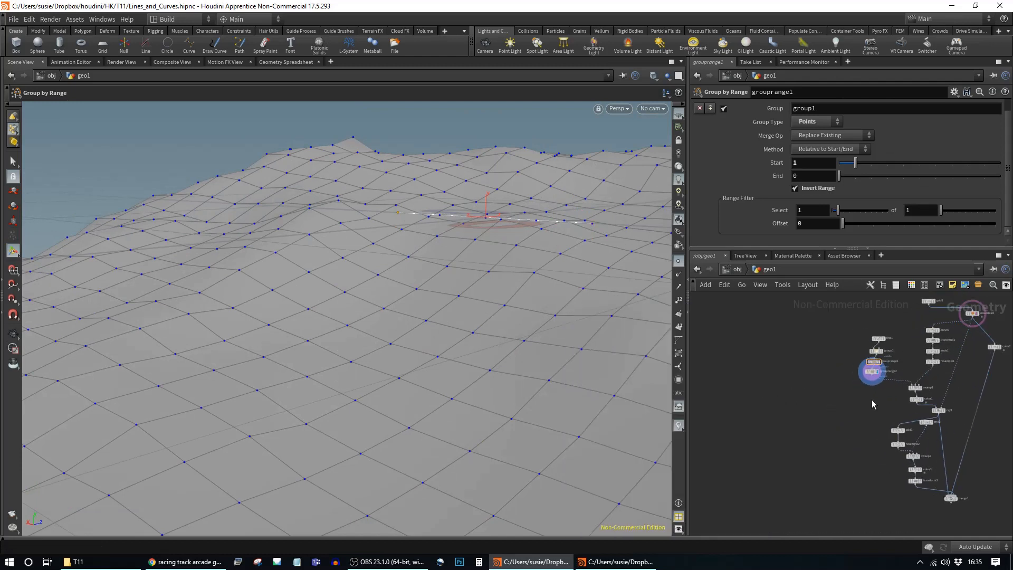
{"action": "middle_click_drag", "start_coordinate": [855, 409], "coordinate": [795, 410]}
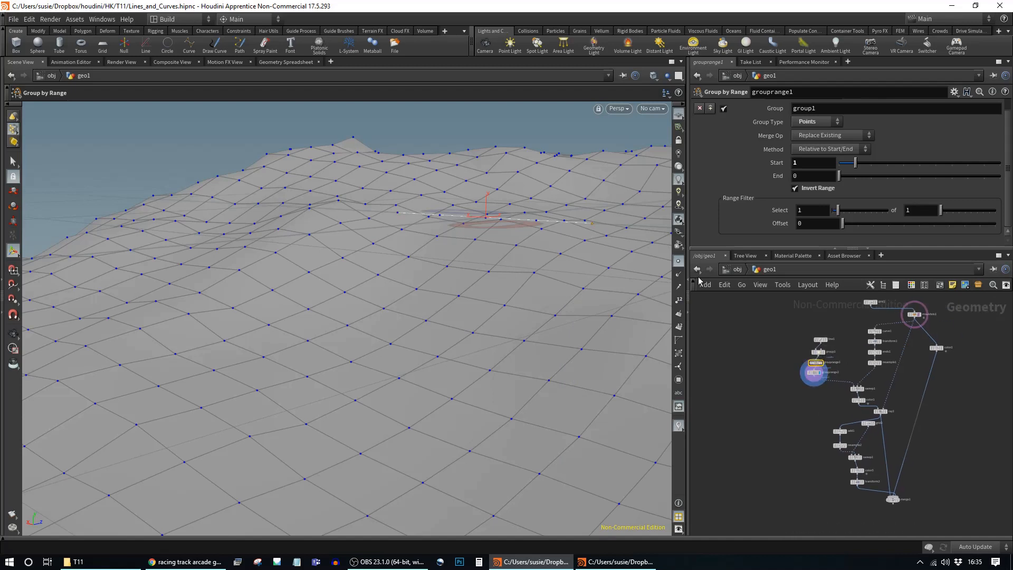
{"action": "scroll", "coordinate": [830, 359], "scroll_direction": "up", "scroll_amount": 4}
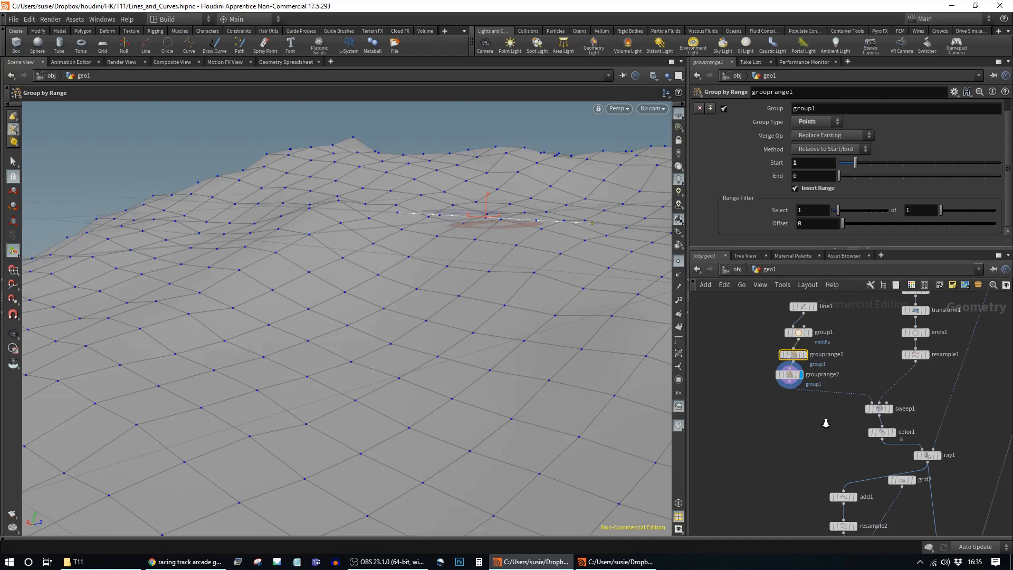
{"action": "right_click_drag", "start_coordinate": [825, 423], "coordinate": [821, 431]}
{"action": "middle_click_drag", "start_coordinate": [821, 431], "coordinate": [751, 382]}
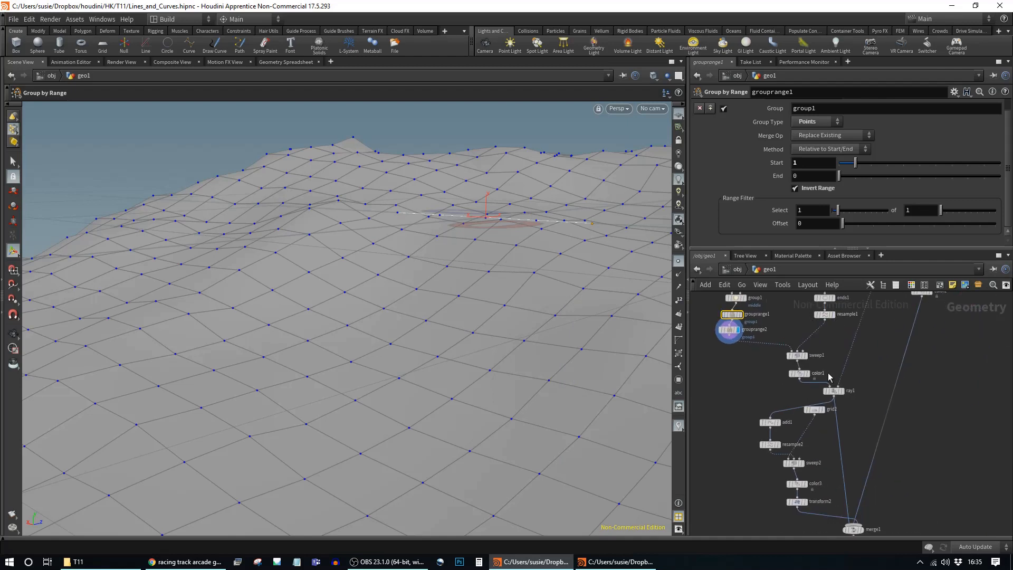
{"action": "middle_click_drag", "start_coordinate": [870, 428], "coordinate": [915, 403]}
{"action": "left_click_drag", "start_coordinate": [887, 359], "coordinate": [888, 356]}
{"action": "left_click", "coordinate": [896, 355]}
{"action": "left_click", "coordinate": [887, 357]}
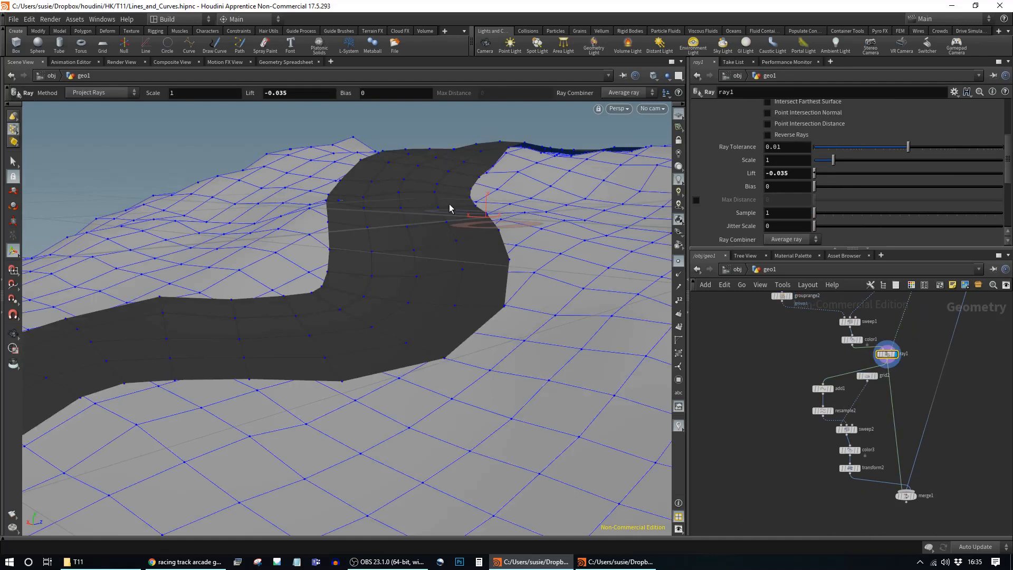
Duplicate the Add node beside the original, with the copy fed from the Ray node
{"action": "left_click", "coordinate": [824, 389]}
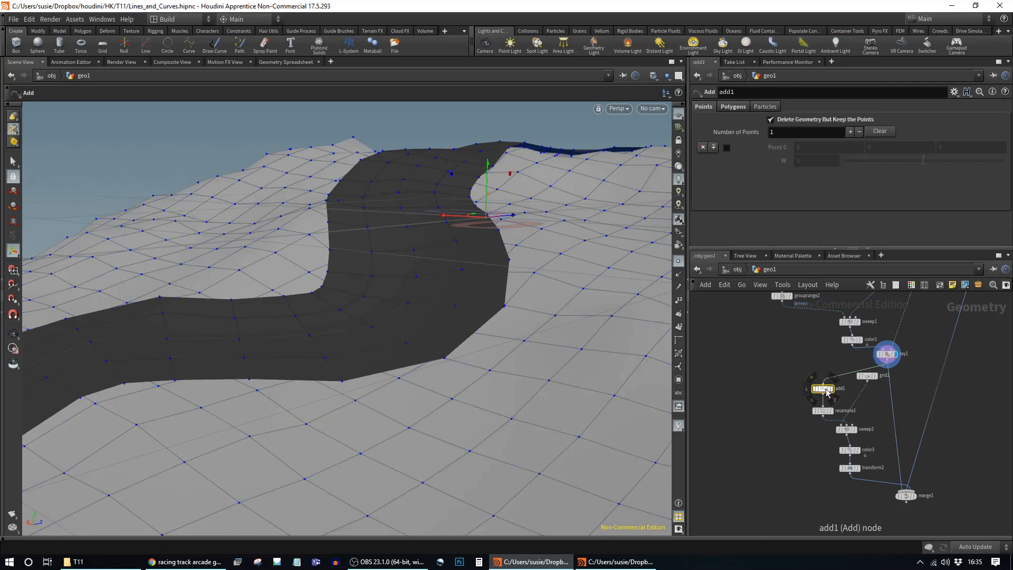
{"action": "key", "text": "ctrl+v"}
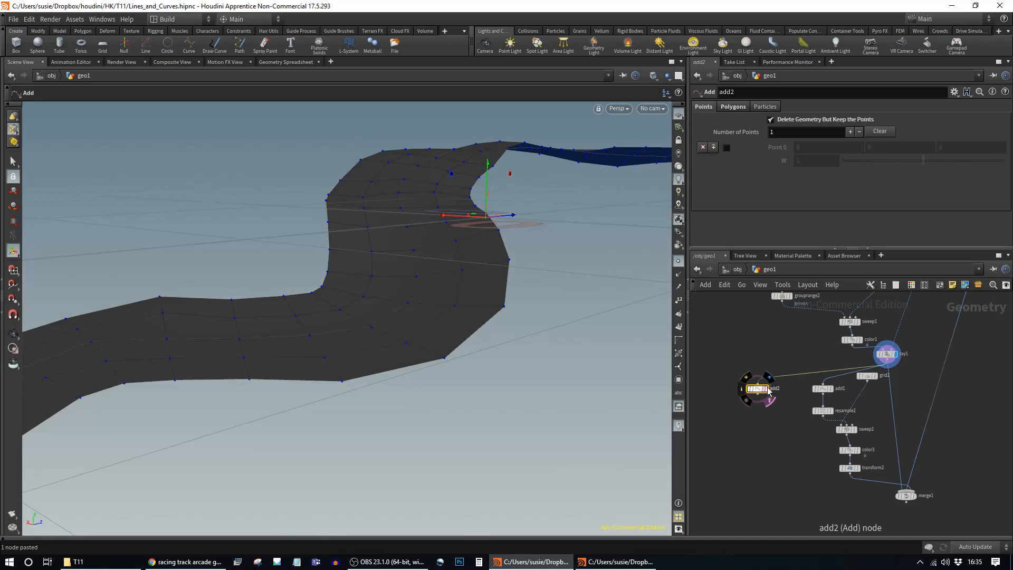
{"action": "key", "text": "Escape"}
{"action": "left_click_drag", "start_coordinate": [542, 332], "coordinate": [592, 350]}
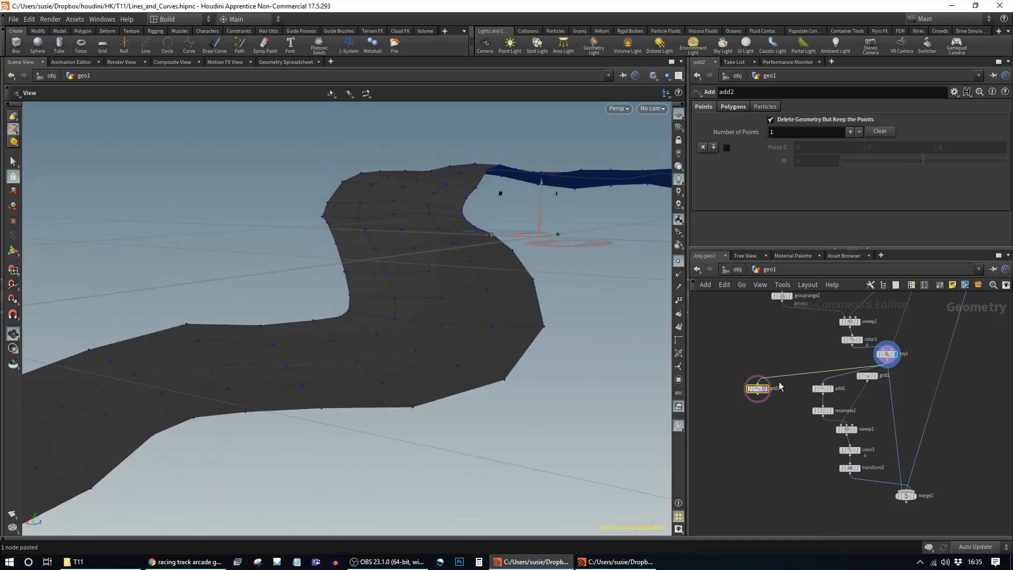
Compare the output of the duplicated Add node with that of the original Add node
{"action": "left_click", "coordinate": [767, 390]}
{"action": "left_click_drag", "start_coordinate": [511, 317], "coordinate": [499, 319], "text": "alt"}
{"action": "left_click", "coordinate": [831, 389]}
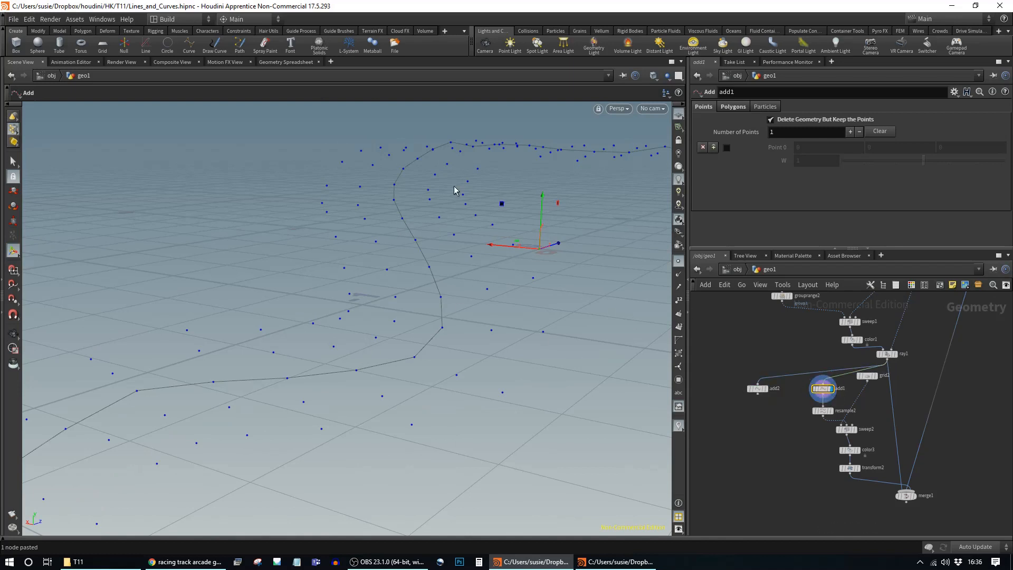
Enable Remove Unused Points in the polygon settings of the original Add node
{"action": "left_click", "coordinate": [737, 107]}
{"action": "left_click", "coordinate": [796, 120]}
{"action": "left_click_drag", "start_coordinate": [428, 300], "coordinate": [549, 317], "text": "alt"}
Replace the polygon group middle with group1 on the duplicated Add node
{"action": "left_click", "coordinate": [757, 389]}
{"action": "left_click", "coordinate": [733, 107]}
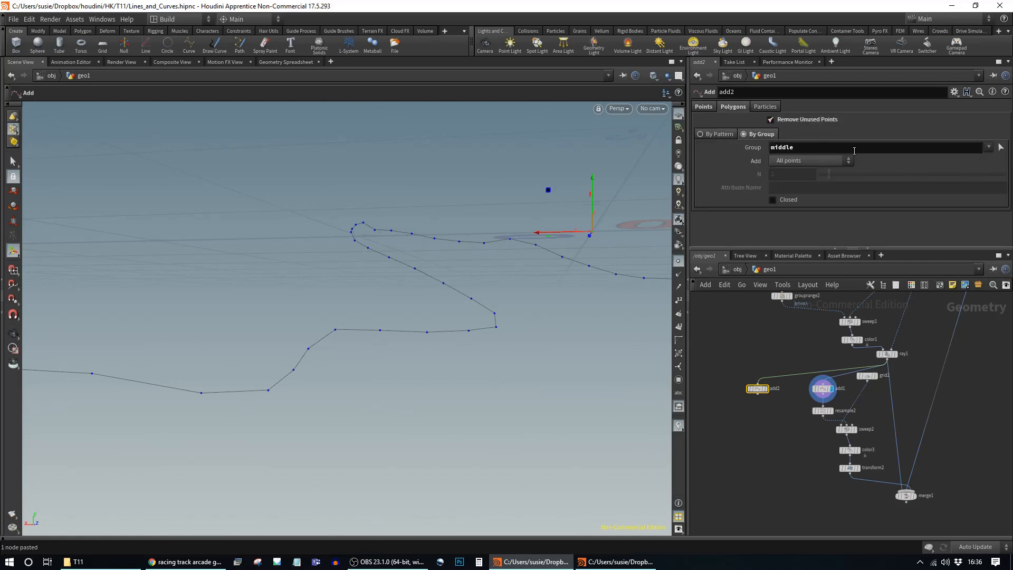
{"action": "left_click", "coordinate": [988, 148]}
{"action": "left_click", "coordinate": [976, 159]}
{"action": "left_click_drag", "start_coordinate": [798, 148], "coordinate": [646, 147]}
{"action": "key", "text": "BackSpace"}
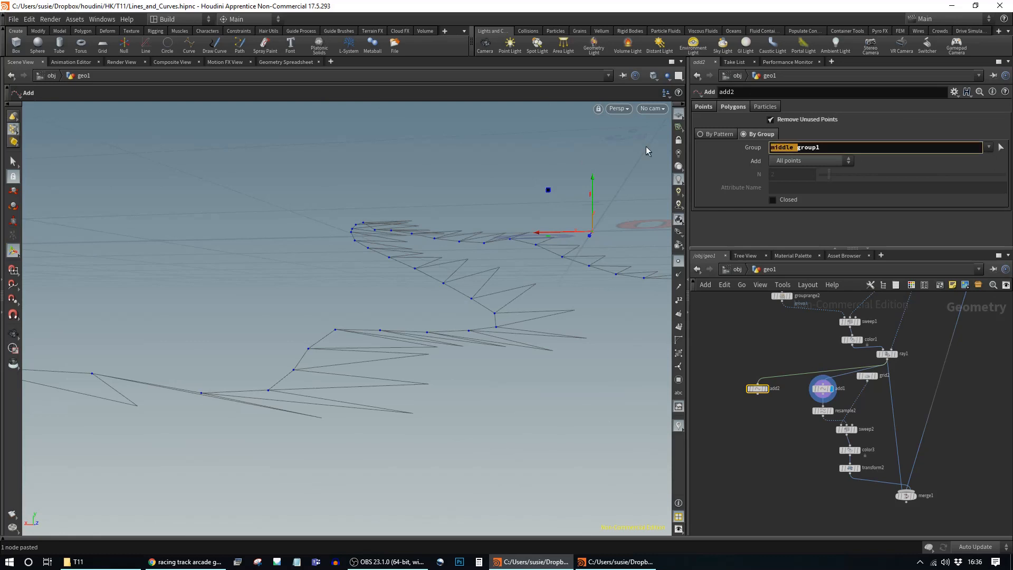
{"action": "key", "text": "Return"}
Examine the duplicated Add node's edge line from several angles against the track's middle line
{"action": "left_click_drag", "start_coordinate": [557, 315], "coordinate": [41, 285], "text": "alt"}
{"action": "right_click_drag", "start_coordinate": [40, 284], "coordinate": [256, 328], "text": "alt"}
{"action": "right_click_drag", "start_coordinate": [363, 353], "coordinate": [482, 398], "text": "alt"}
{"action": "middle_click_drag", "start_coordinate": [482, 398], "coordinate": [70, 262], "text": "alt"}
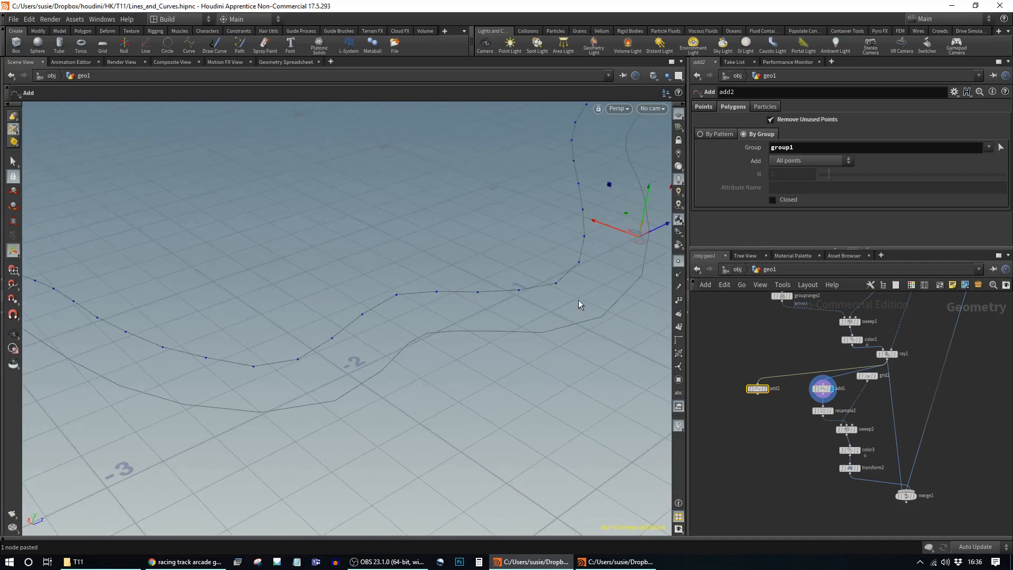
{"action": "left_click_drag", "start_coordinate": [522, 306], "coordinate": [301, 333], "text": "alt"}
{"action": "right_click_drag", "start_coordinate": [302, 333], "coordinate": [453, 351], "text": "alt"}
{"action": "middle_click_drag", "start_coordinate": [454, 270], "coordinate": [201, 356], "text": "alt"}
{"action": "right_click_drag", "start_coordinate": [305, 369], "coordinate": [379, 369], "text": "alt"}
{"action": "middle_click_drag", "start_coordinate": [396, 318], "coordinate": [394, 348], "text": "alt"}
Rename the point group of the Group Create node under the Line node to in
{"action": "middle_click_drag", "start_coordinate": [793, 329], "coordinate": [784, 396]}
{"action": "left_click", "coordinate": [780, 331]}
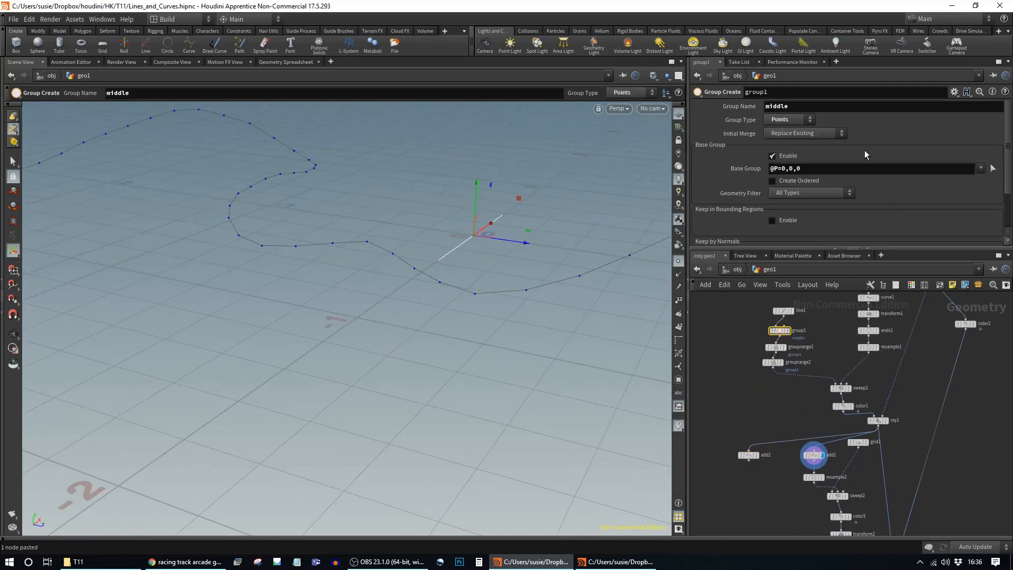
{"action": "left_click_drag", "start_coordinate": [833, 110], "coordinate": [667, 83]}
{"action": "type", "text": "in"}
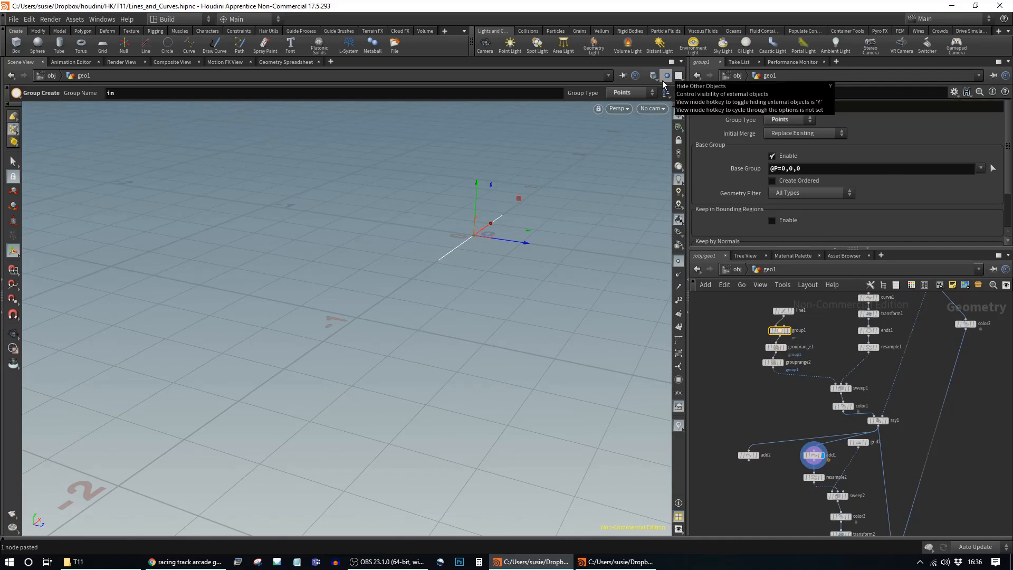
Set the duplicated Add node's polygon group to in
{"action": "left_click", "coordinate": [815, 456]}
{"action": "left_click", "coordinate": [749, 454]}
{"action": "left_click_drag", "start_coordinate": [755, 148], "coordinate": [663, 147]}
{"action": "type", "text": "in"}
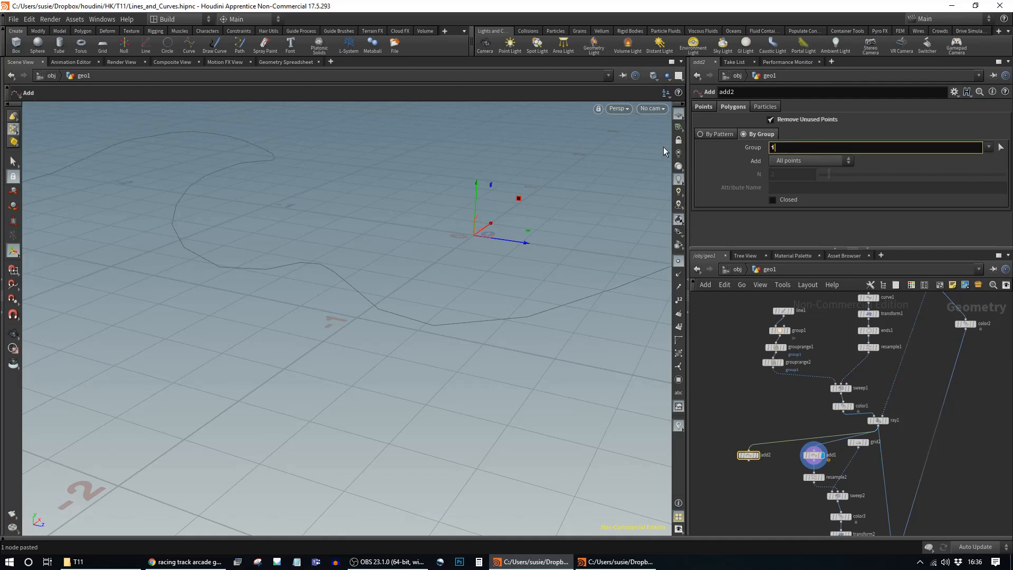
{"action": "key", "text": "Return"}
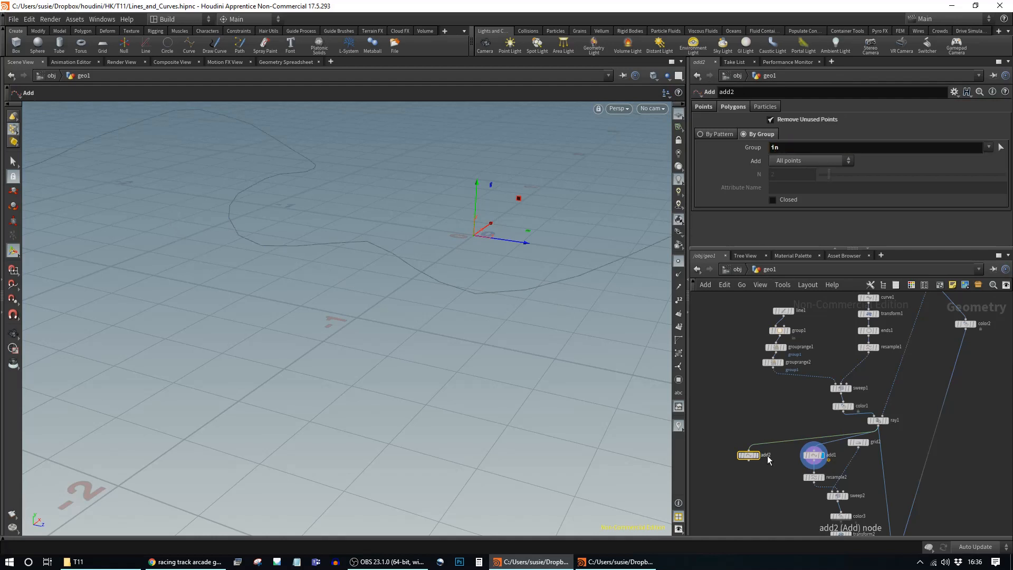
Compare the displayed output of the Add node using group in with that of the original Add node
{"action": "left_click", "coordinate": [758, 456]}
{"action": "mouse_move", "coordinate": [749, 455]}
{"action": "left_mouse_down"}
{"action": "mouse_move", "coordinate": [747, 444]}
{"action": "mouse_move", "coordinate": [763, 450]}
{"action": "left_mouse_up"}
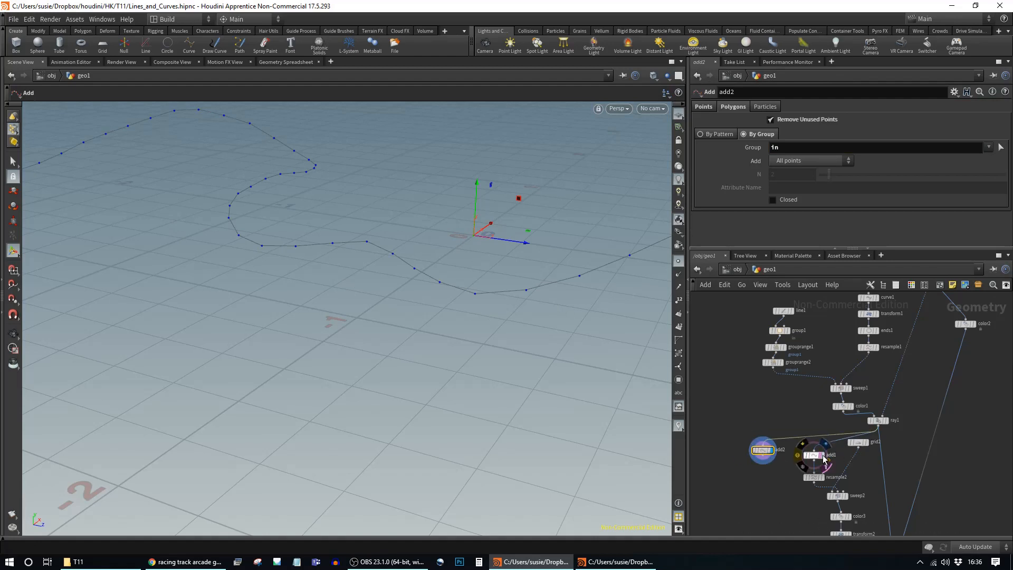
{"action": "left_click", "coordinate": [821, 458]}
{"action": "left_click", "coordinate": [813, 456]}
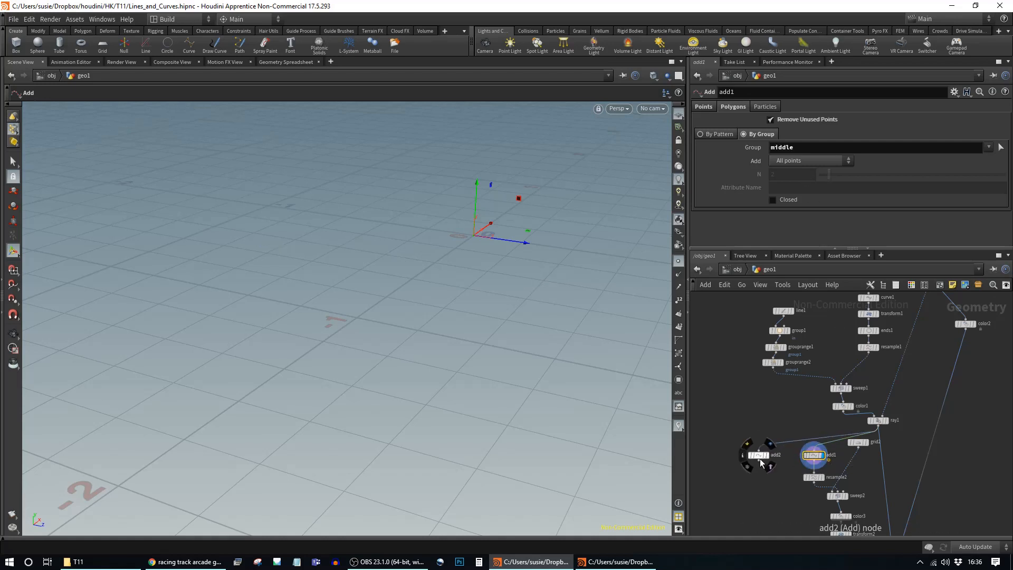
Restore the Group Create node's group name to middle
{"action": "left_click", "coordinate": [788, 332]}
{"action": "left_click_drag", "start_coordinate": [795, 108], "coordinate": [634, 92]}
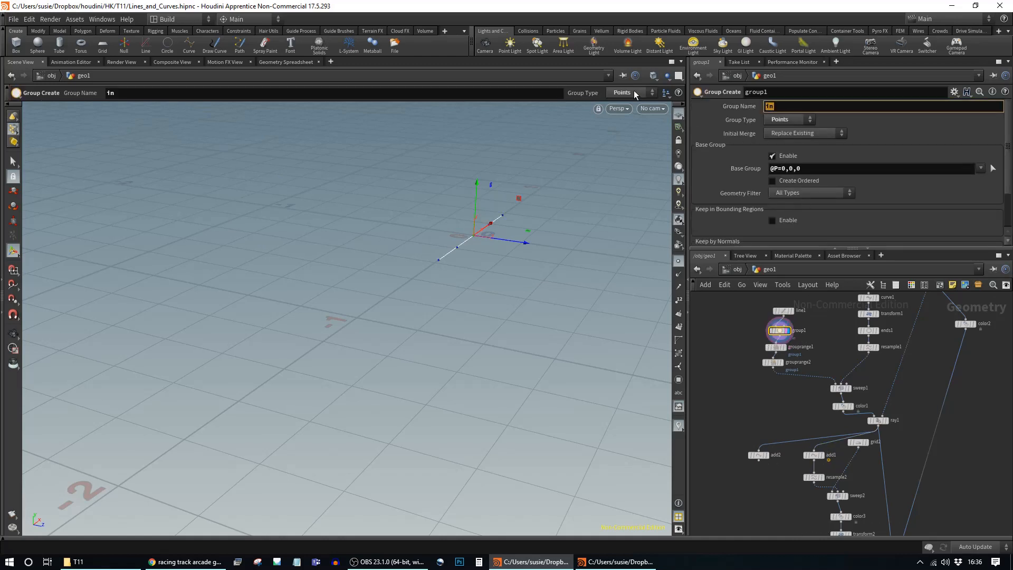
{"action": "left_click", "coordinate": [777, 347]}
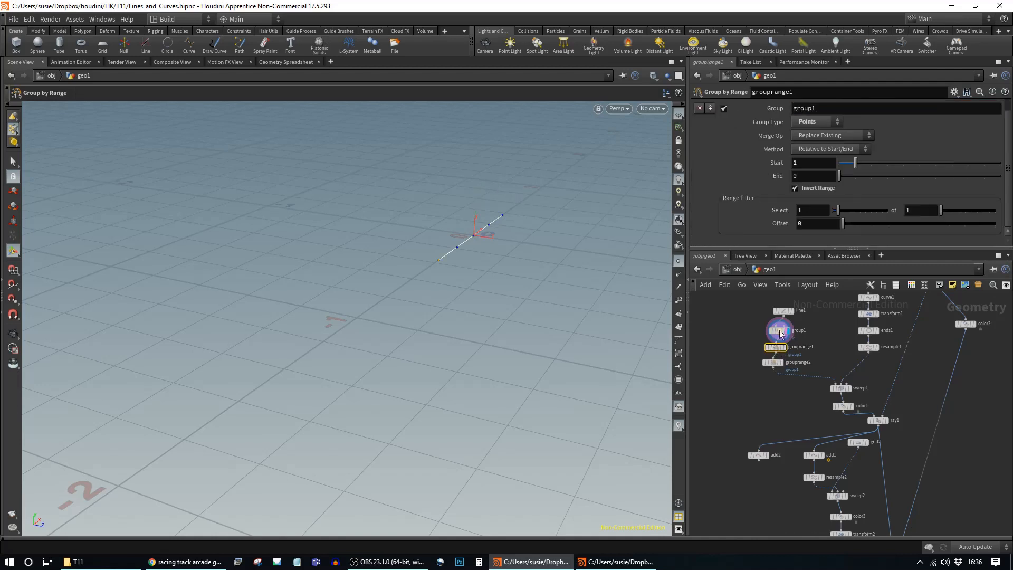
{"action": "left_click", "coordinate": [779, 330]}
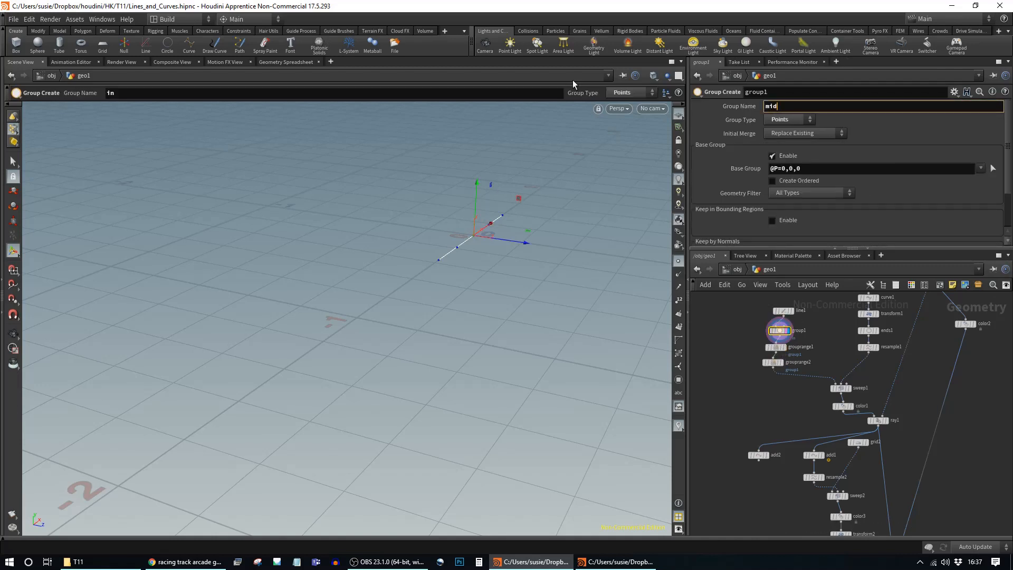
{"action": "key", "text": "Return"}
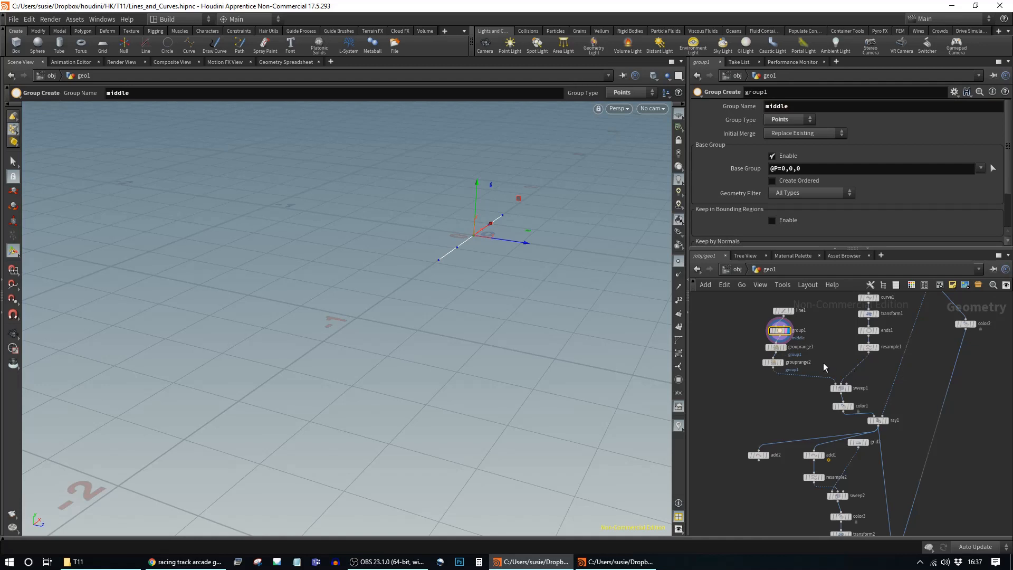
Name the first Group by Range node's group in and the second one's group out
{"action": "left_click", "coordinate": [775, 347]}
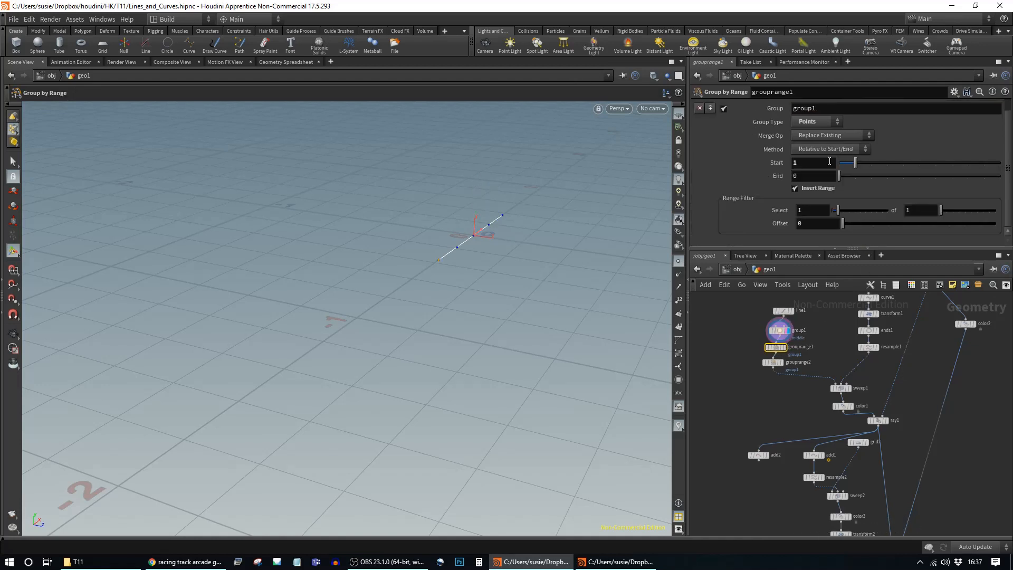
{"action": "left_click", "coordinate": [826, 108]}
{"action": "type", "text": "in"}
{"action": "key", "text": "Return"}
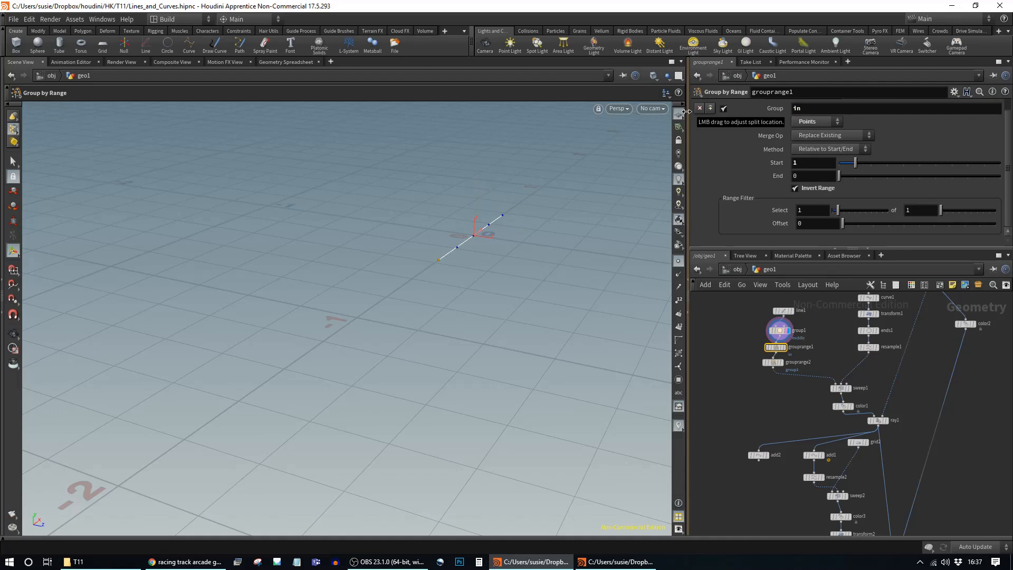
{"action": "left_click", "coordinate": [774, 362]}
{"action": "left_click_drag", "start_coordinate": [783, 105], "coordinate": [605, 78]}
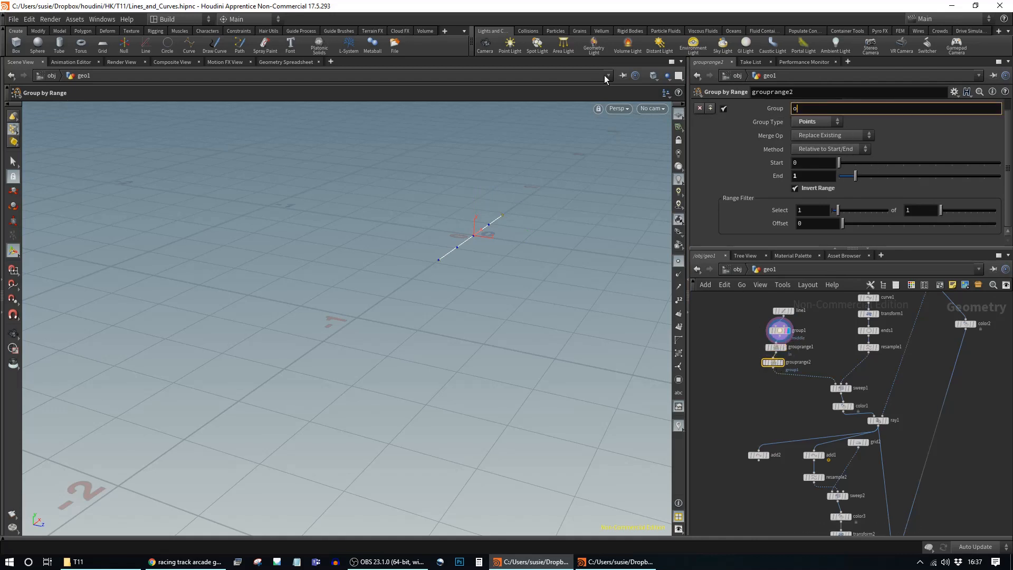
{"action": "key", "text": "Return"}
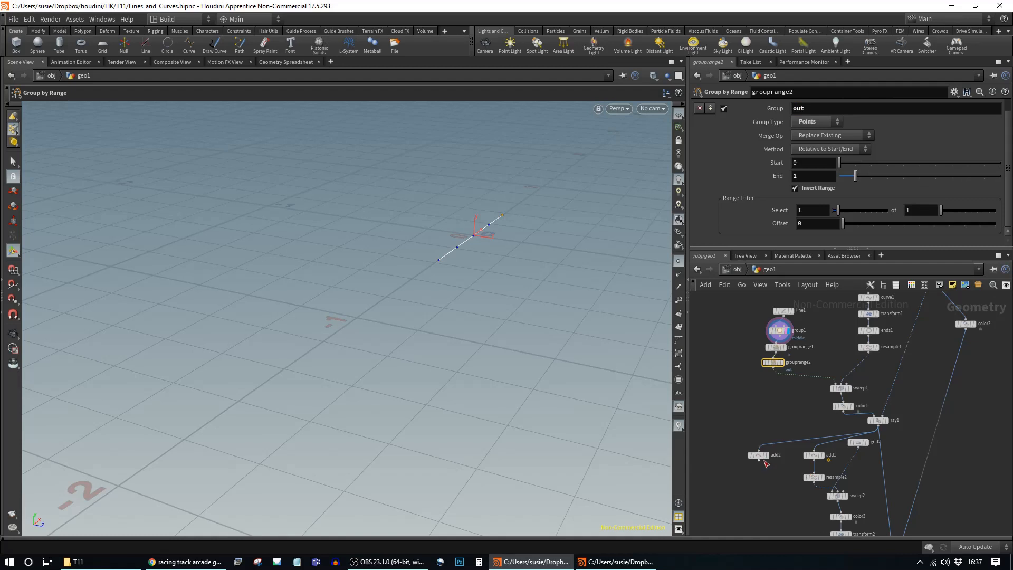
Display the Add node for the middle group, followed by the one for the in group, to check both lines
{"action": "left_click", "coordinate": [823, 455]}
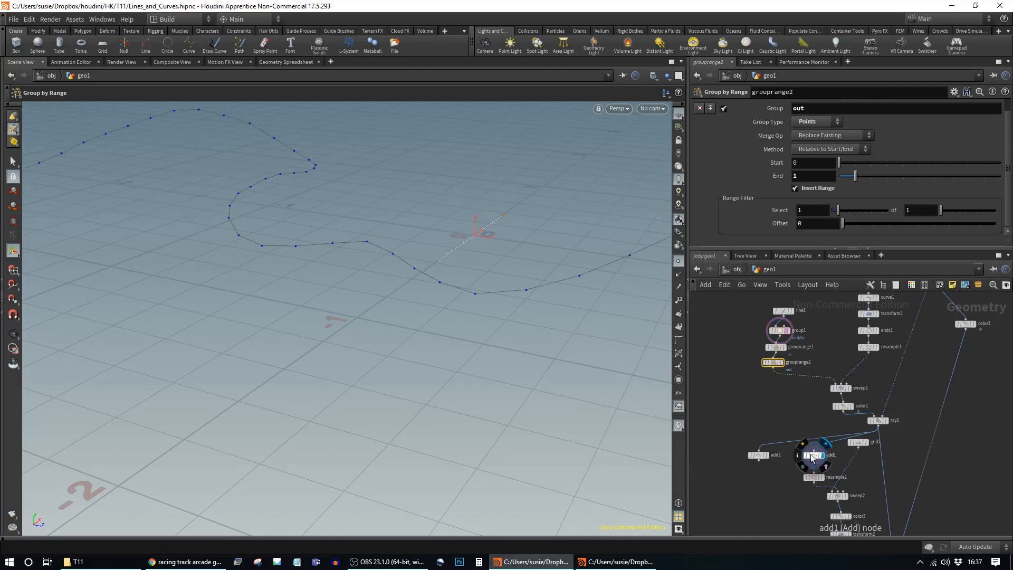
{"action": "left_click", "coordinate": [815, 455]}
{"action": "left_click", "coordinate": [766, 456]}
{"action": "left_click", "coordinate": [757, 455]}
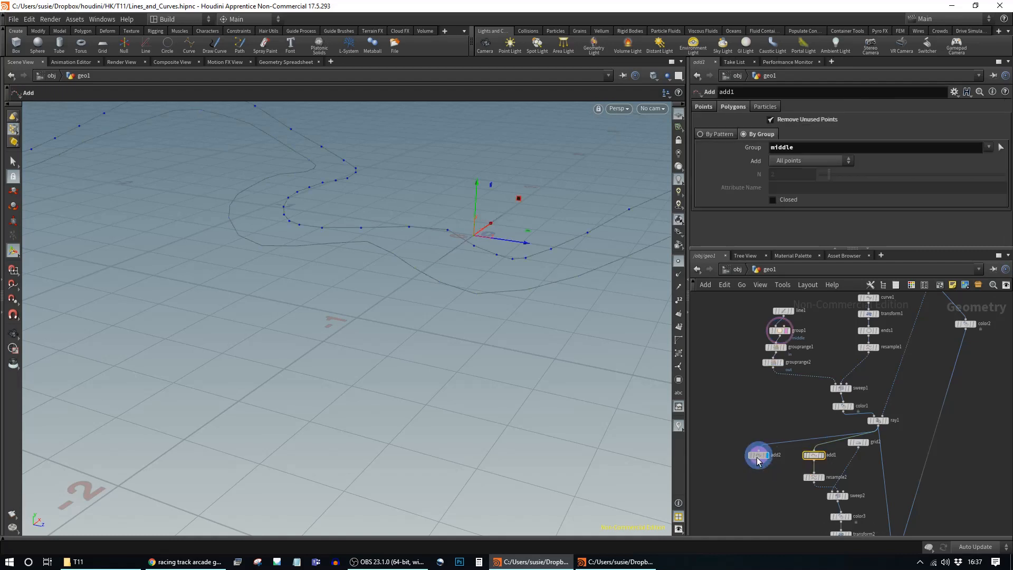
Duplicate the Add node that uses the in group and set the copy's polygon group to out
{"action": "left_click_drag", "start_coordinate": [757, 455], "coordinate": [762, 453]}
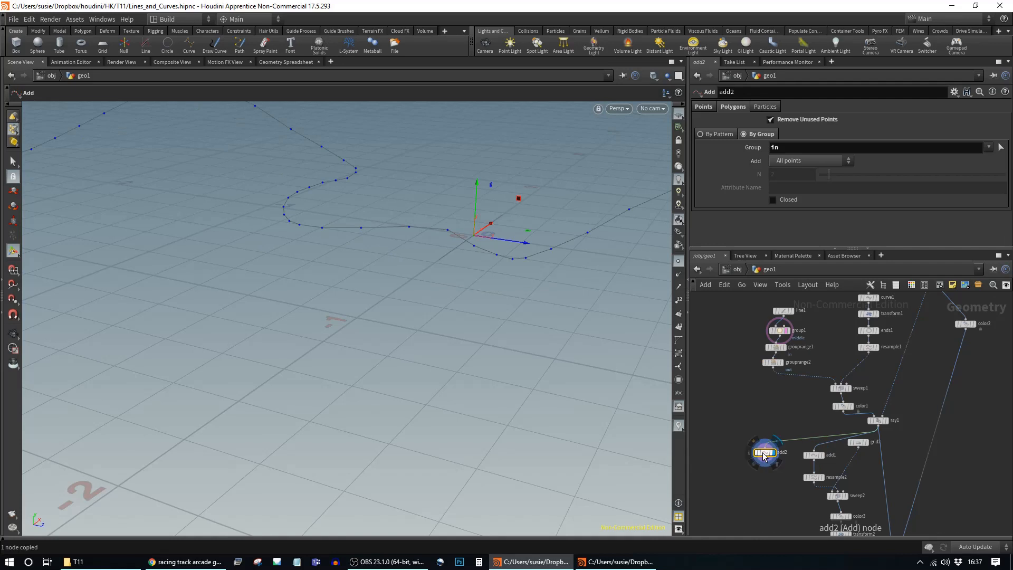
{"action": "key", "text": "ctrl+v"}
{"action": "left_click", "coordinate": [798, 144]}
{"action": "type", "text": "out"}
{"action": "key", "text": "Return"}
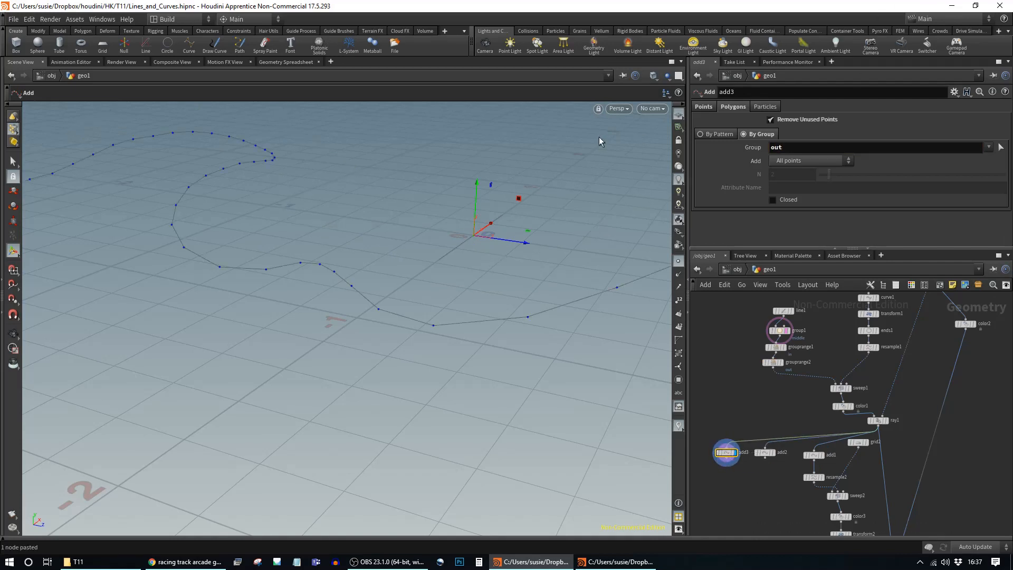
Inspect the out edge line from other angles and switch the display to the in Add node
{"action": "key", "text": "Escape"}
{"action": "left_click_drag", "start_coordinate": [463, 366], "coordinate": [360, 182]}
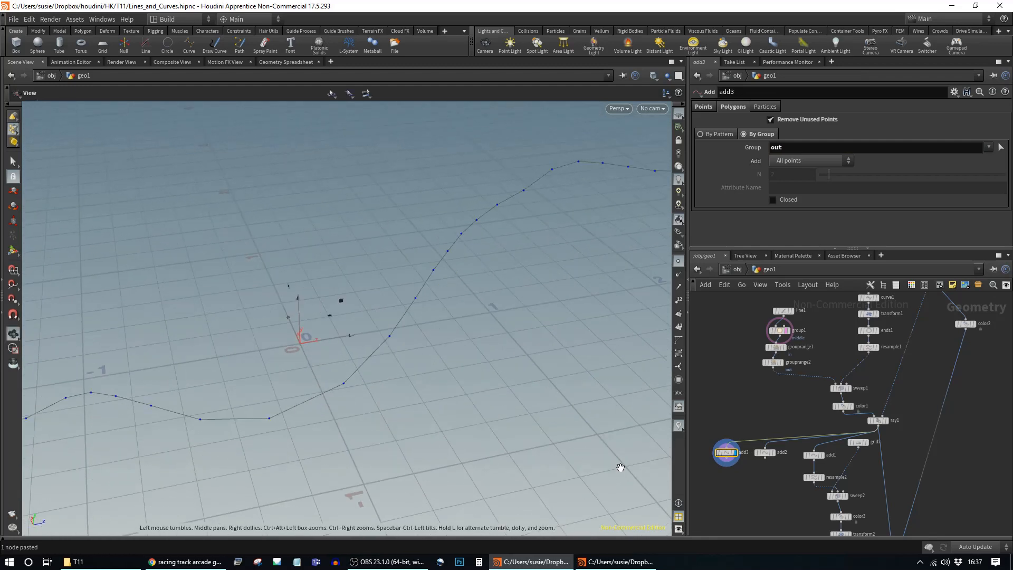
{"action": "left_click_drag", "start_coordinate": [620, 468], "coordinate": [436, 261]}
{"action": "key", "text": "Return"}
{"action": "left_click", "coordinate": [767, 453]}
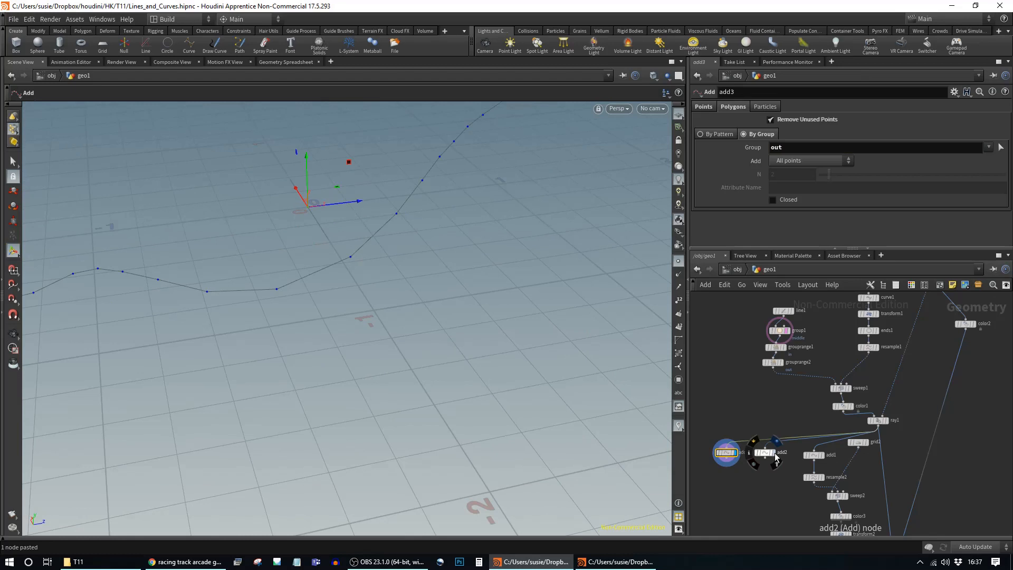
Template the Merge node to overlay its wireframe on the in edge line, and view the track from several angles
{"action": "middle_click_drag", "start_coordinate": [923, 516], "coordinate": [924, 381]}
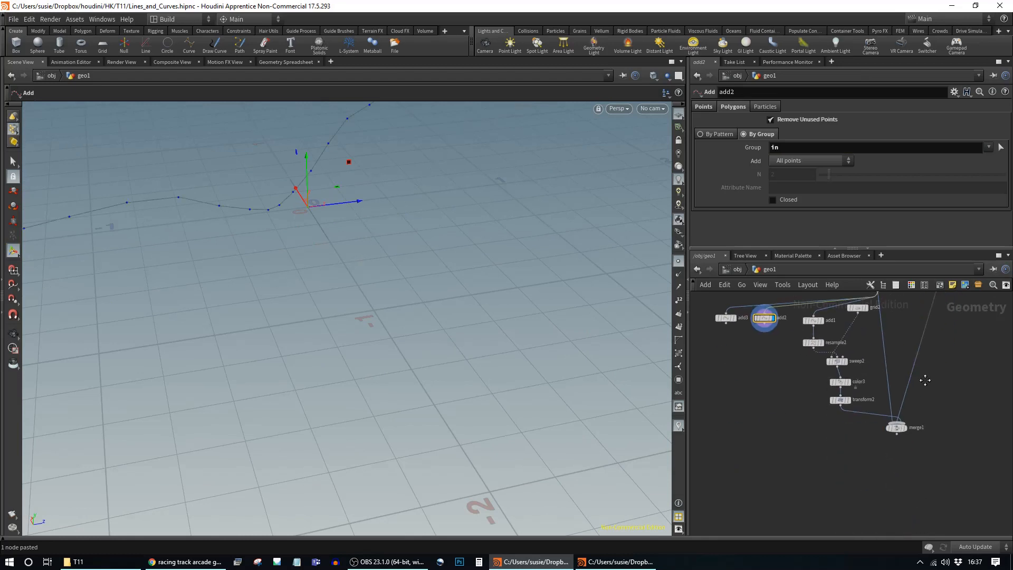
{"action": "left_click", "coordinate": [901, 427]}
{"action": "right_click_drag", "start_coordinate": [553, 317], "coordinate": [333, 301], "text": "alt"}
{"action": "left_click_drag", "start_coordinate": [332, 302], "coordinate": [413, 302], "text": "alt"}
{"action": "right_click_drag", "start_coordinate": [570, 309], "coordinate": [276, 295], "text": "alt"}
{"action": "middle_click_drag", "start_coordinate": [448, 327], "coordinate": [288, 222], "text": "alt"}
{"action": "right_click_drag", "start_coordinate": [326, 292], "coordinate": [324, 328], "text": "alt"}
{"action": "right_click_drag", "start_coordinate": [403, 348], "coordinate": [497, 306], "text": "alt"}
{"action": "middle_click_drag", "start_coordinate": [488, 300], "coordinate": [474, 327], "text": "alt"}
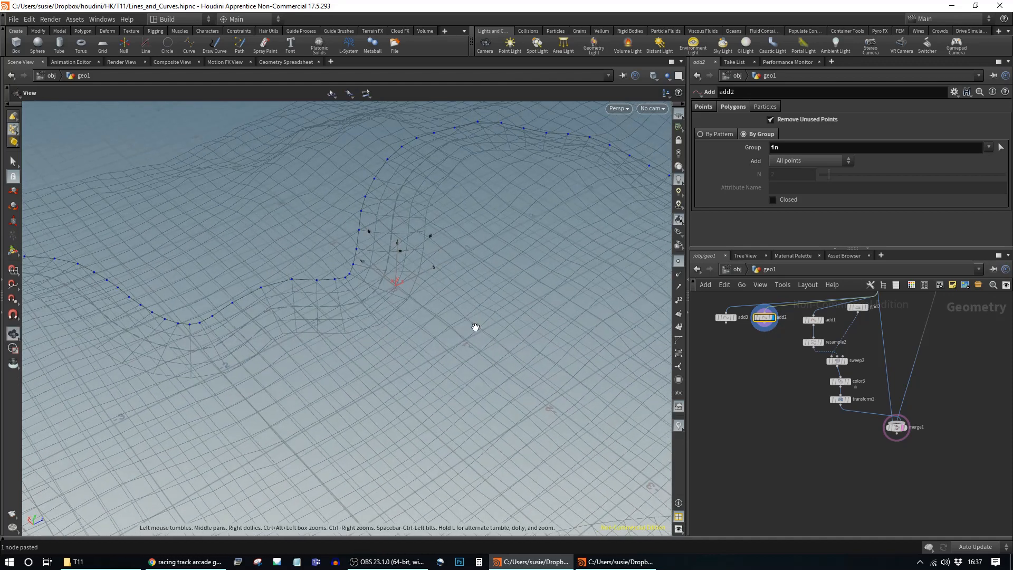
Display the out Add node over the templated terrain and examine how its line follows the track edge
{"action": "left_click", "coordinate": [725, 317]}
{"action": "left_click", "coordinate": [735, 319]}
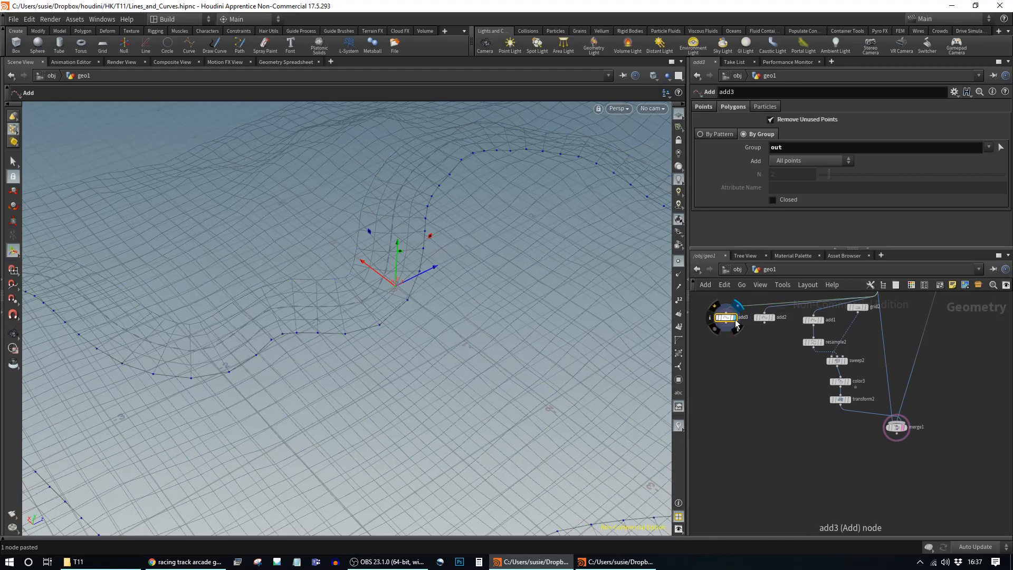
{"action": "right_click_drag", "start_coordinate": [507, 338], "coordinate": [247, 333], "text": "alt"}
{"action": "left_click_drag", "start_coordinate": [285, 340], "coordinate": [483, 383], "text": "alt"}
{"action": "right_click_drag", "start_coordinate": [483, 383], "coordinate": [482, 421]}
{"action": "left_click_drag", "start_coordinate": [482, 421], "coordinate": [338, 270]}
{"action": "key", "text": "Return"}
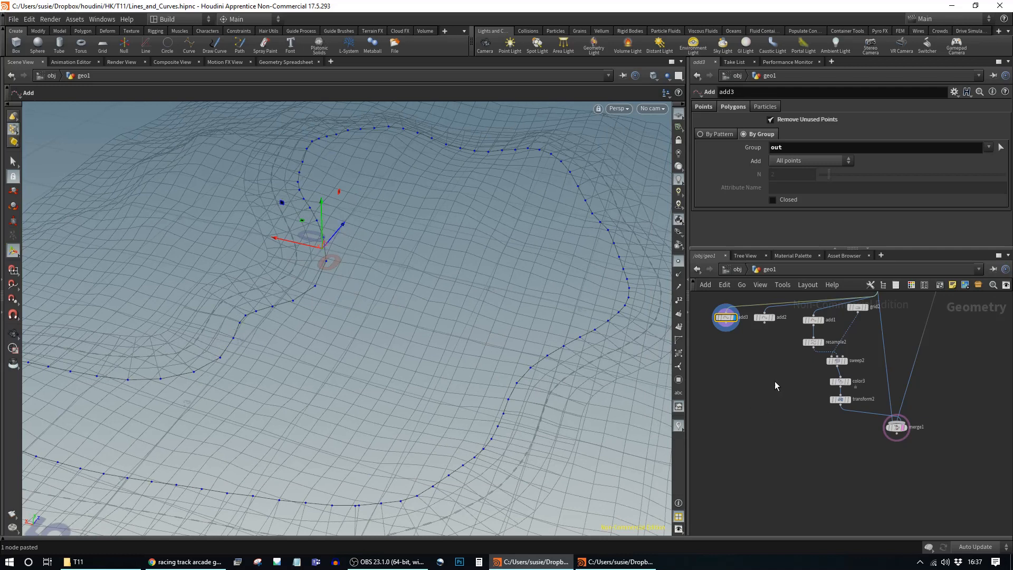
Add a Box node in the network beside the out Add node
{"action": "middle_click_drag", "start_coordinate": [773, 373], "coordinate": [828, 427]}
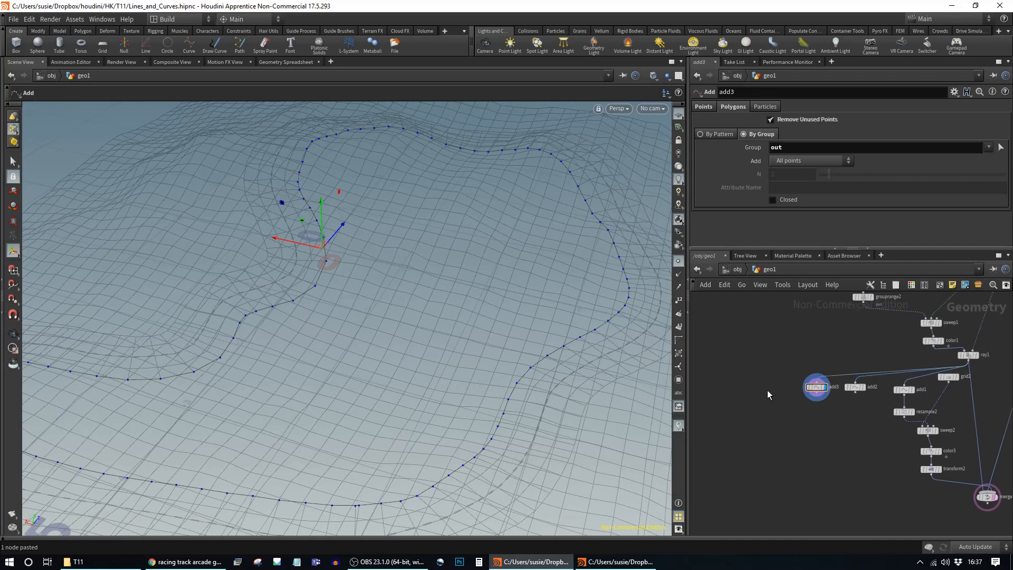
{"action": "key", "text": "Tab"}
{"action": "type", "text": "cube"}
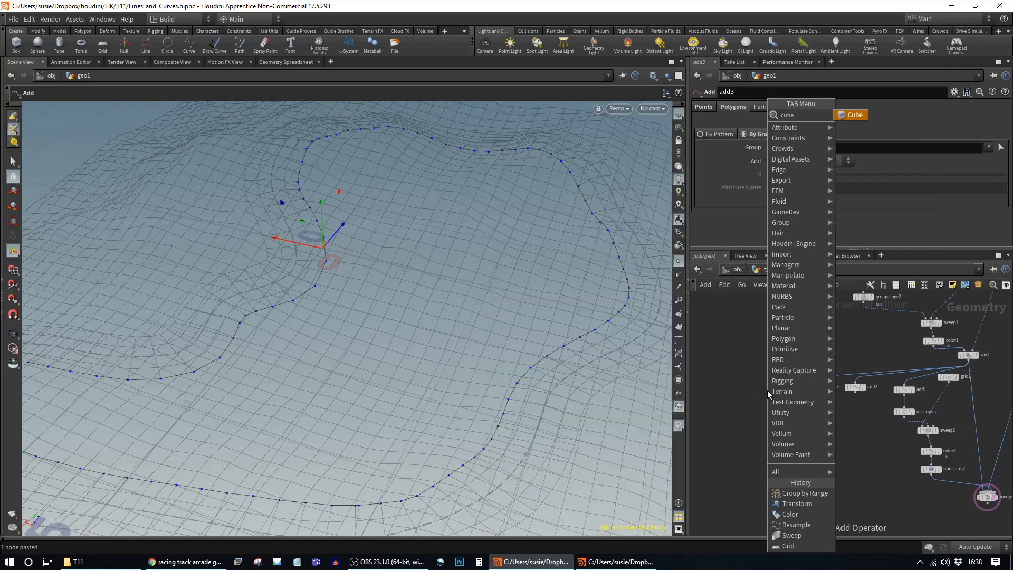
{"action": "key", "text": "Return"}
{"action": "left_click", "coordinate": [767, 390]}
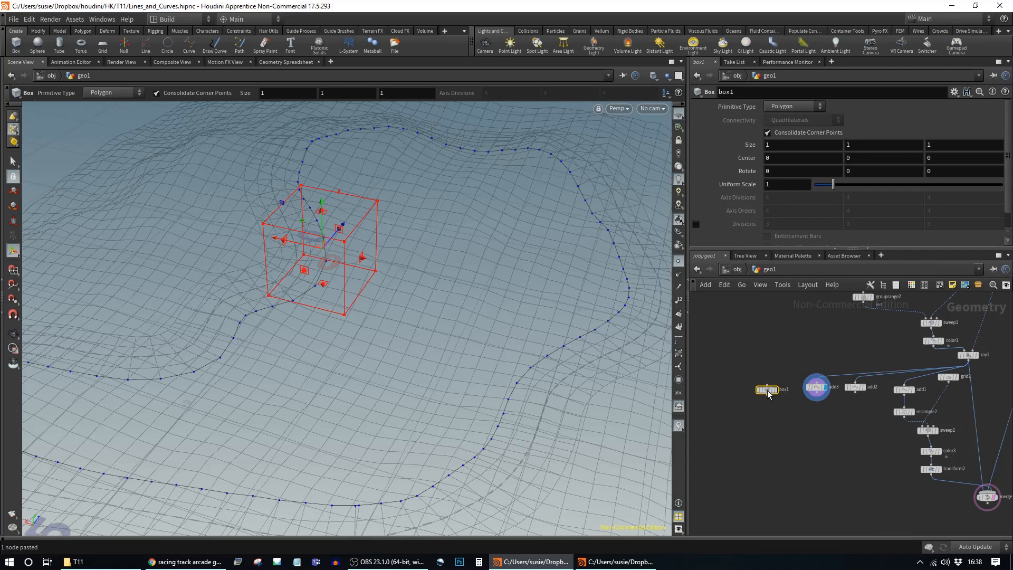
Set box1's size to 0.2 on all three axes
{"action": "middle_click_drag", "start_coordinate": [350, 288], "coordinate": [408, 329], "text": "alt"}
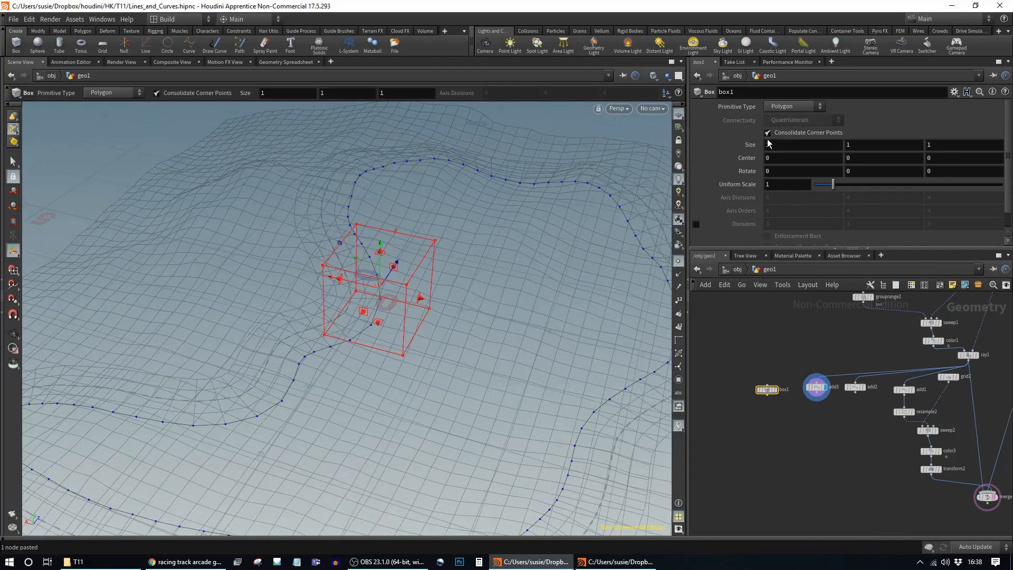
{"action": "middle_click_drag", "start_coordinate": [751, 148], "coordinate": [701, 146]}
{"action": "key", "text": "space+g"}
{"action": "left_click_drag", "start_coordinate": [409, 412], "coordinate": [437, 328], "text": "alt"}
{"action": "right_click_drag", "start_coordinate": [436, 328], "coordinate": [145, 330], "text": "alt"}
{"action": "left_click_drag", "start_coordinate": [145, 330], "coordinate": [228, 324], "text": "alt"}
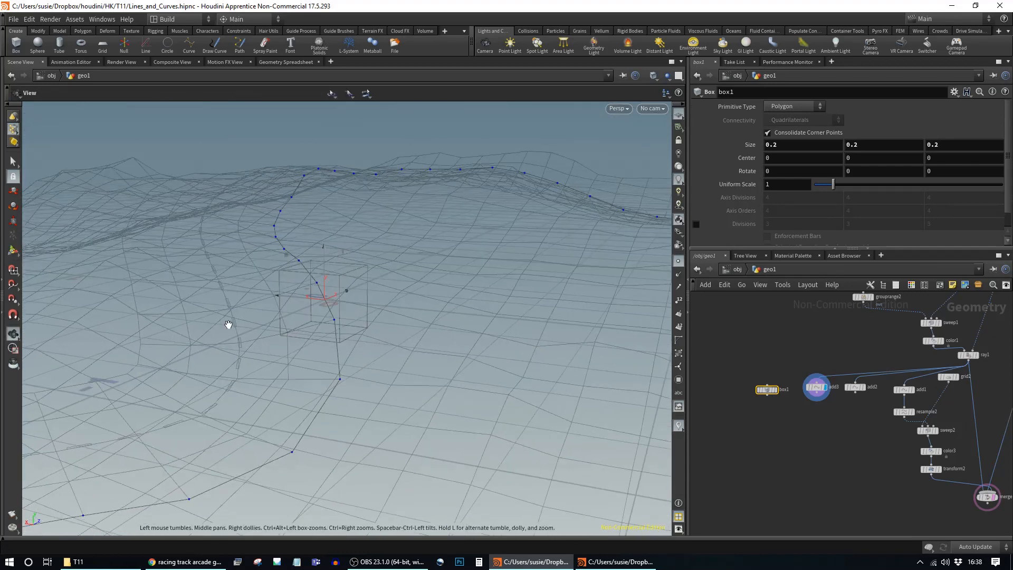
{"action": "key", "text": "Return"}
Flatten box1 by setting its size to 0.2 in X, 0.1 in Y and 0.11 in Z
{"action": "middle_click_drag", "start_coordinate": [949, 143], "coordinate": [946, 168]}
{"action": "middle_click_drag", "start_coordinate": [816, 143], "coordinate": [757, 171]}
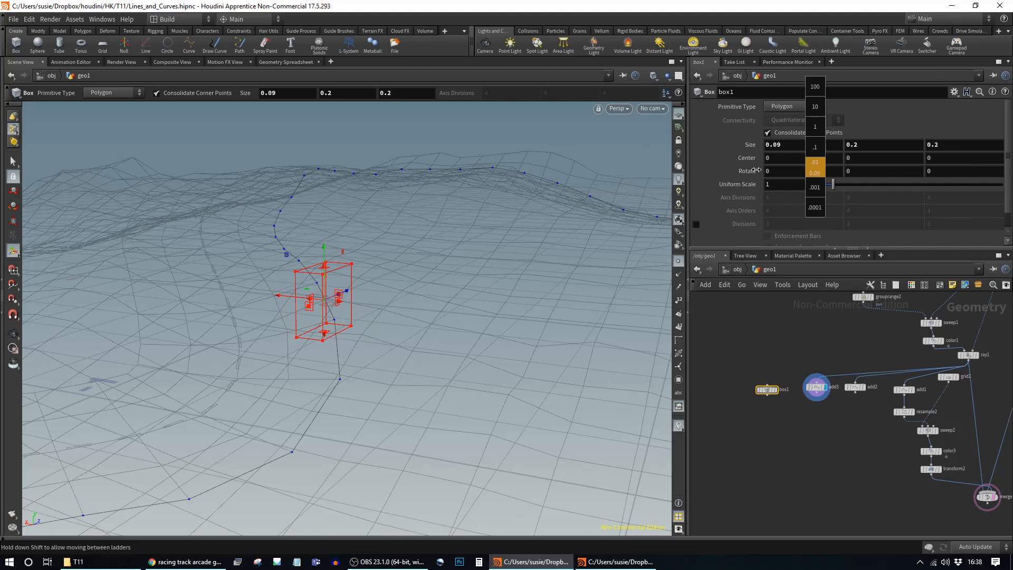
{"action": "middle_click_drag", "start_coordinate": [756, 170], "coordinate": [795, 170]}
{"action": "middle_click_drag", "start_coordinate": [956, 146], "coordinate": [807, 159]}
{"action": "key", "text": "Escape"}
{"action": "left_click_drag", "start_coordinate": [385, 310], "coordinate": [356, 356]}
{"action": "right_click_drag", "start_coordinate": [355, 355], "coordinate": [470, 282]}
{"action": "middle_click_drag", "start_coordinate": [458, 282], "coordinate": [445, 339]}
{"action": "left_click_drag", "start_coordinate": [445, 340], "coordinate": [509, 264]}
{"action": "middle_click_drag", "start_coordinate": [471, 395], "coordinate": [429, 248]}
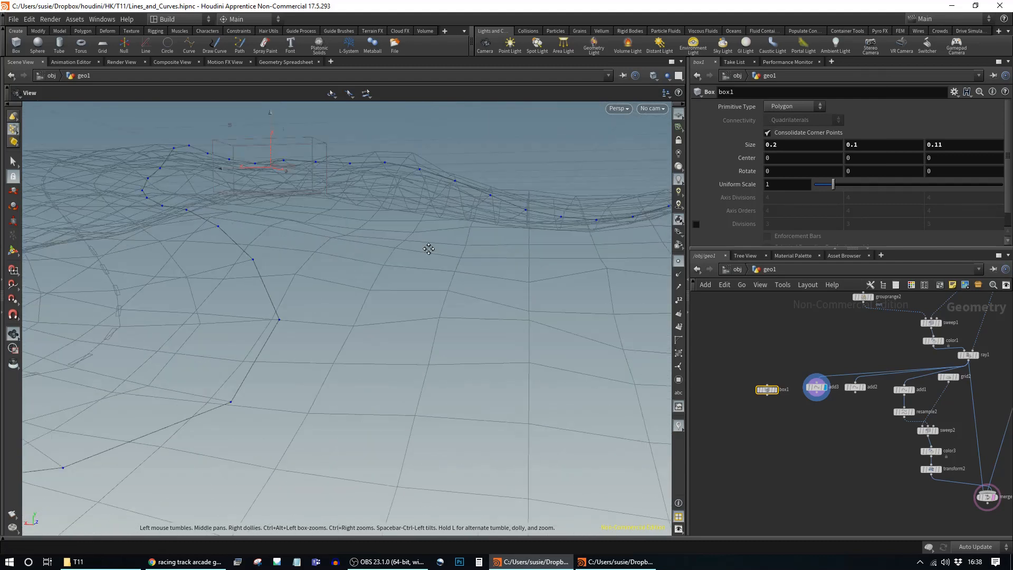
{"action": "key", "text": "Return"}
Duplicate the resample2 node, attach the copy beneath add2 and display its result
{"action": "middle_click_drag", "start_coordinate": [835, 428], "coordinate": [805, 410]}
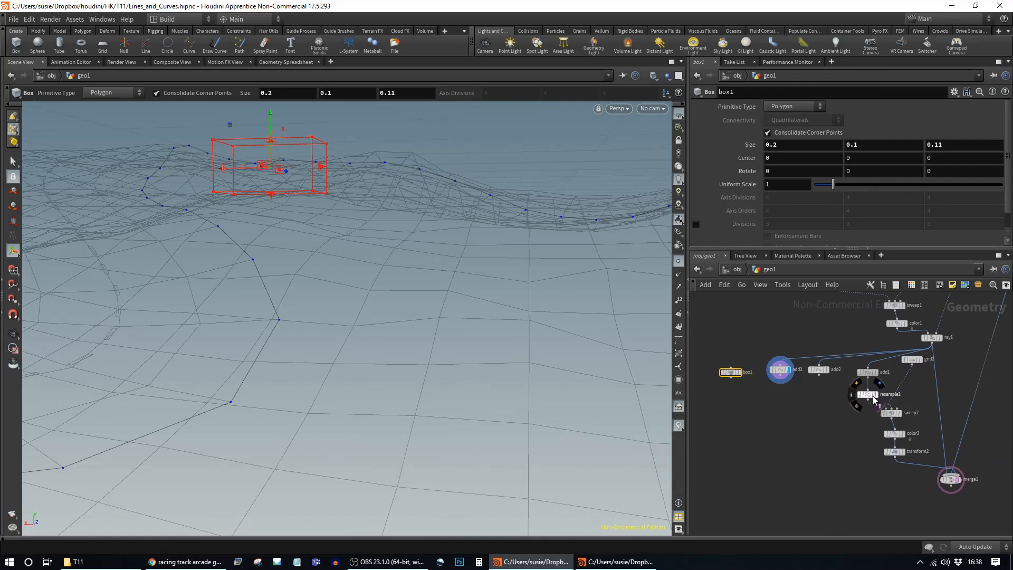
{"action": "left_click", "coordinate": [875, 396]}
{"action": "left_click", "coordinate": [868, 396]}
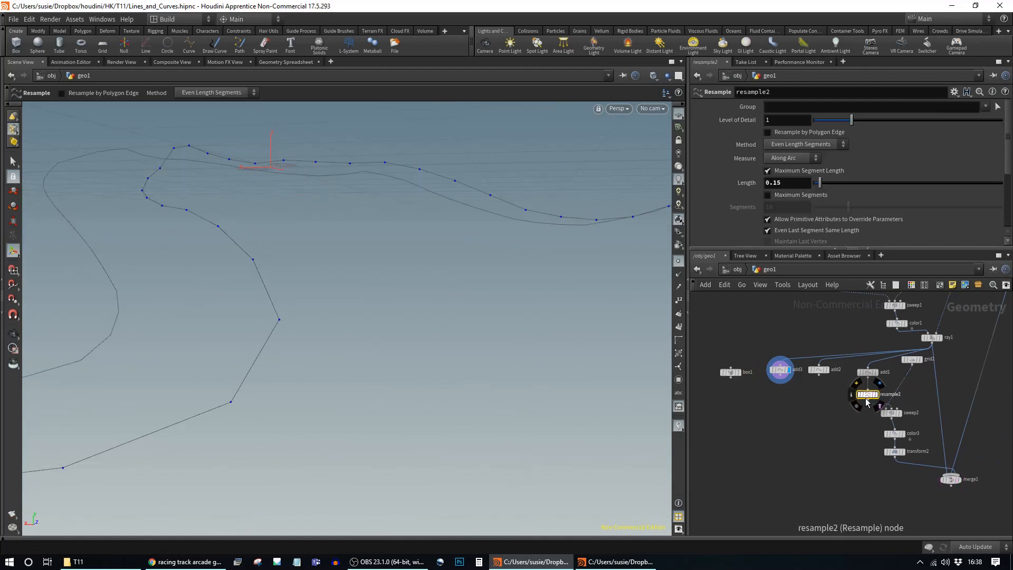
{"action": "key", "text": "ctrl+c"}
{"action": "key", "text": "ctrl+v"}
{"action": "left_click_drag", "start_coordinate": [869, 407], "coordinate": [821, 394]}
{"action": "left_click", "coordinate": [827, 394]}
Duplicate sweep2 below resample3 and wire resample3 into the first input of the copy
{"action": "left_click_drag", "start_coordinate": [919, 360], "coordinate": [920, 373]}
{"action": "left_click", "coordinate": [897, 413]}
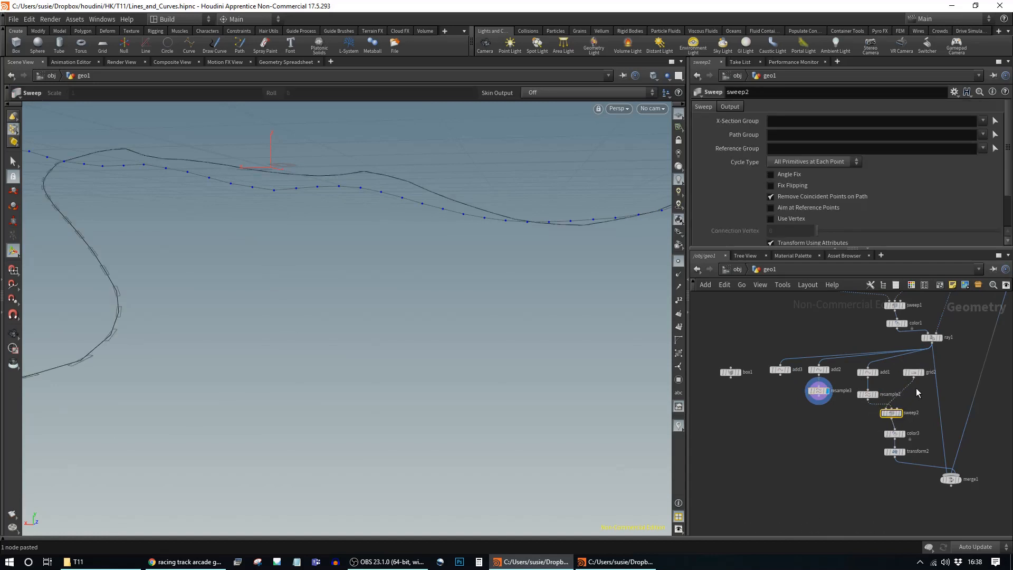
{"action": "left_click_drag", "start_coordinate": [891, 413], "coordinate": [821, 422], "text": "alt"}
{"action": "left_click", "coordinate": [821, 399]}
{"action": "left_click", "coordinate": [819, 414]}
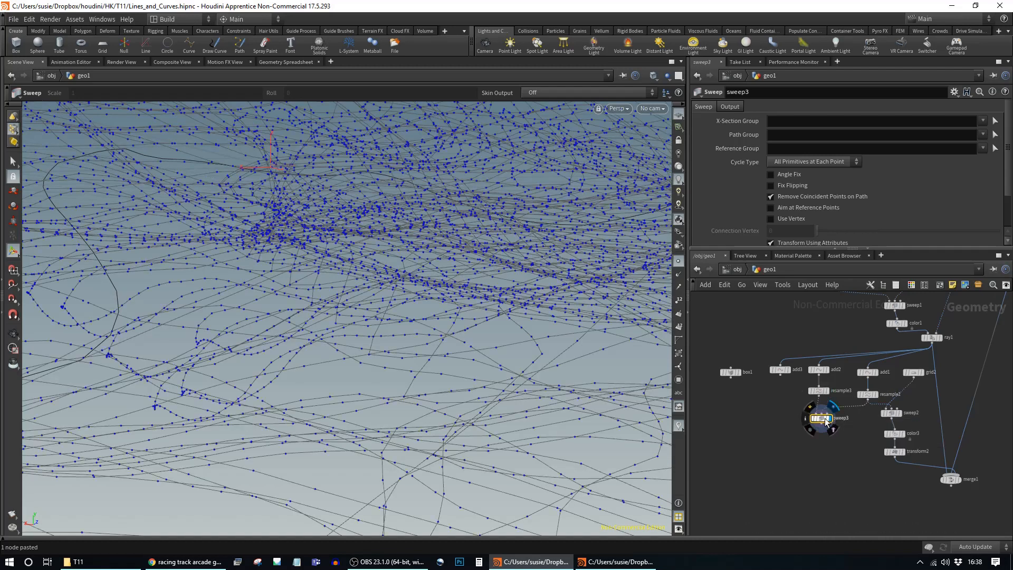
Try wiring resample3 into both the backbone and cross-section inputs of sweep3
{"action": "left_click", "coordinate": [870, 401]}
{"action": "left_click", "coordinate": [818, 414]}
{"action": "left_click", "coordinate": [820, 399]}
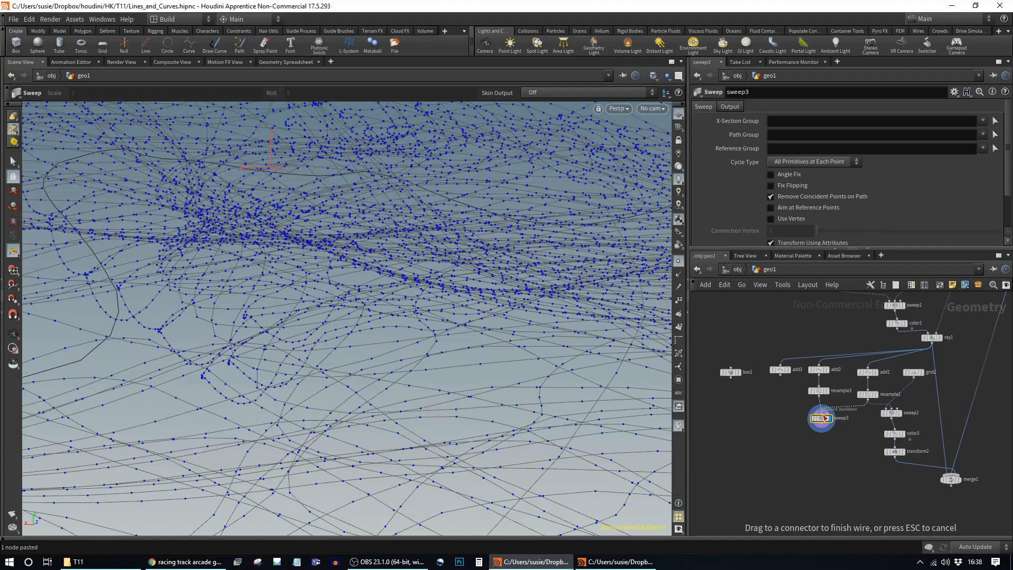
{"action": "left_click", "coordinate": [823, 416]}
{"action": "key", "text": "Escape"}
{"action": "left_click_drag", "start_coordinate": [549, 343], "coordinate": [299, 340]}
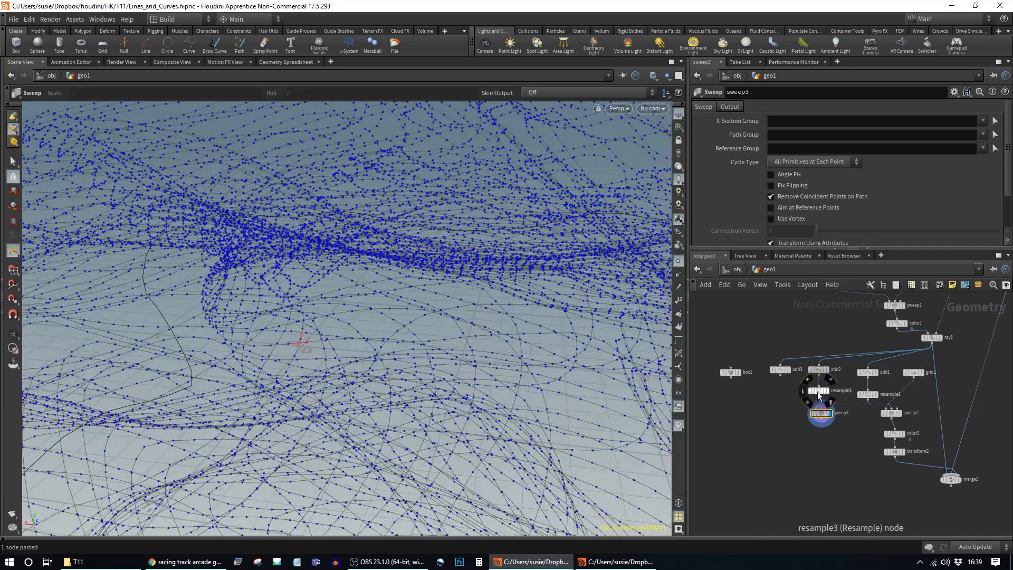
{"action": "scroll", "coordinate": [818, 407], "scroll_direction": "up", "scroll_amount": 5}
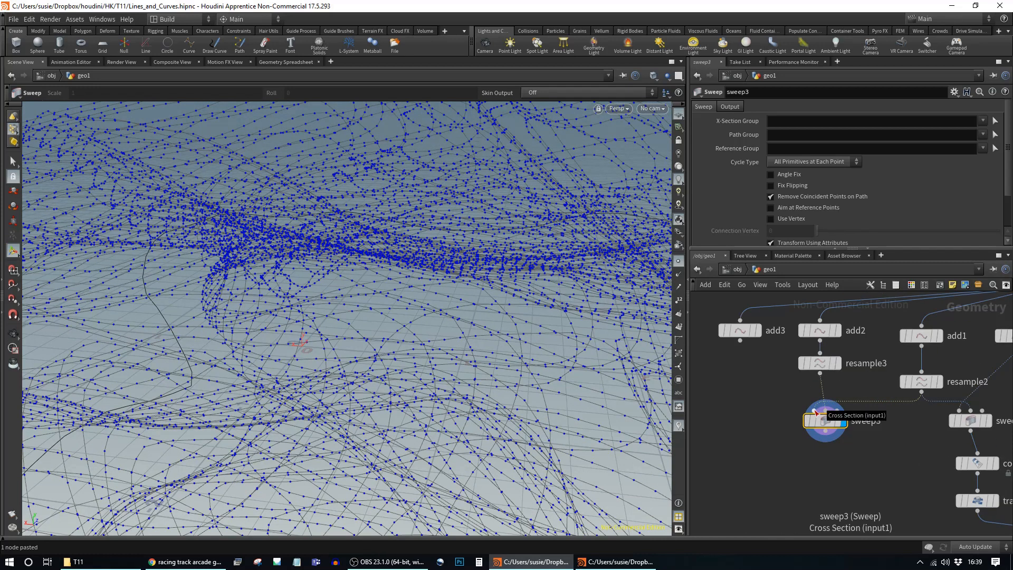
{"action": "left_click", "coordinate": [819, 372]}
{"action": "left_click", "coordinate": [815, 411]}
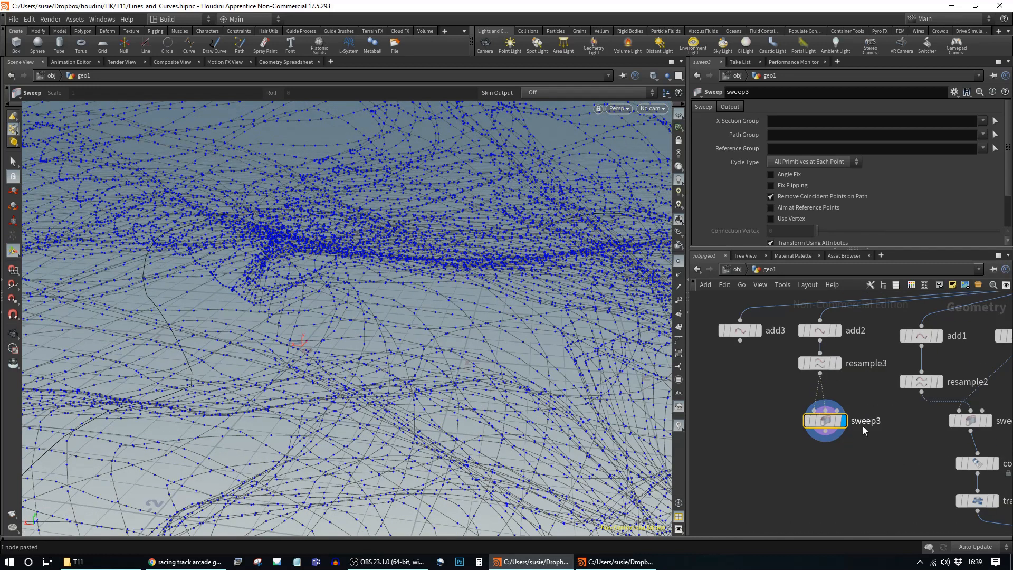
{"action": "left_click", "coordinate": [742, 341]}
{"action": "left_click", "coordinate": [762, 378]}
{"action": "scroll", "coordinate": [762, 379], "scroll_direction": "down", "scroll_amount": 4}
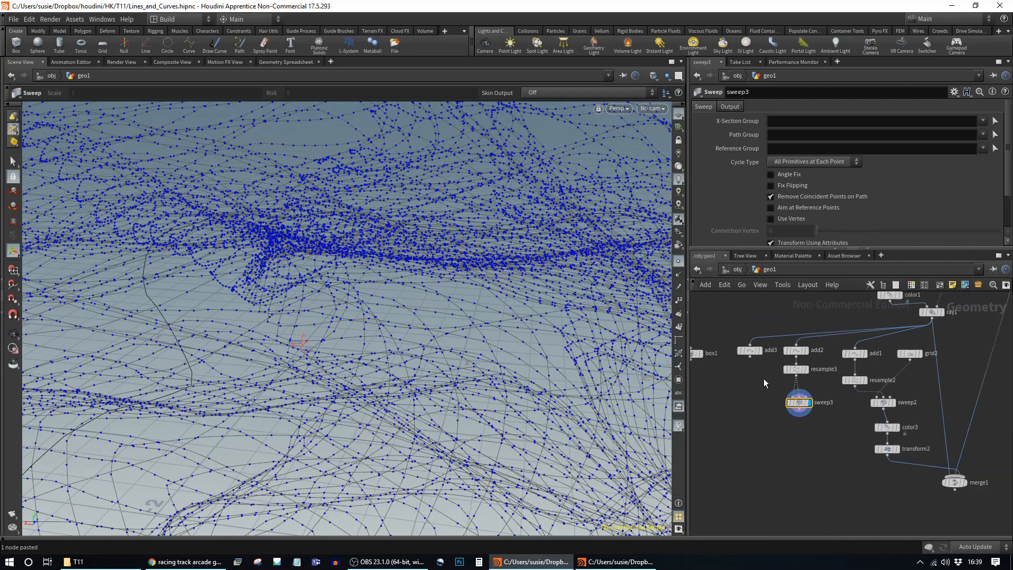
Wire box1 into sweep3's cross-section input and resample3 into its backbone input
{"action": "middle_click_drag", "start_coordinate": [764, 379], "coordinate": [808, 390]}
{"action": "left_click", "coordinate": [757, 370]}
{"action": "left_click", "coordinate": [857, 405]}
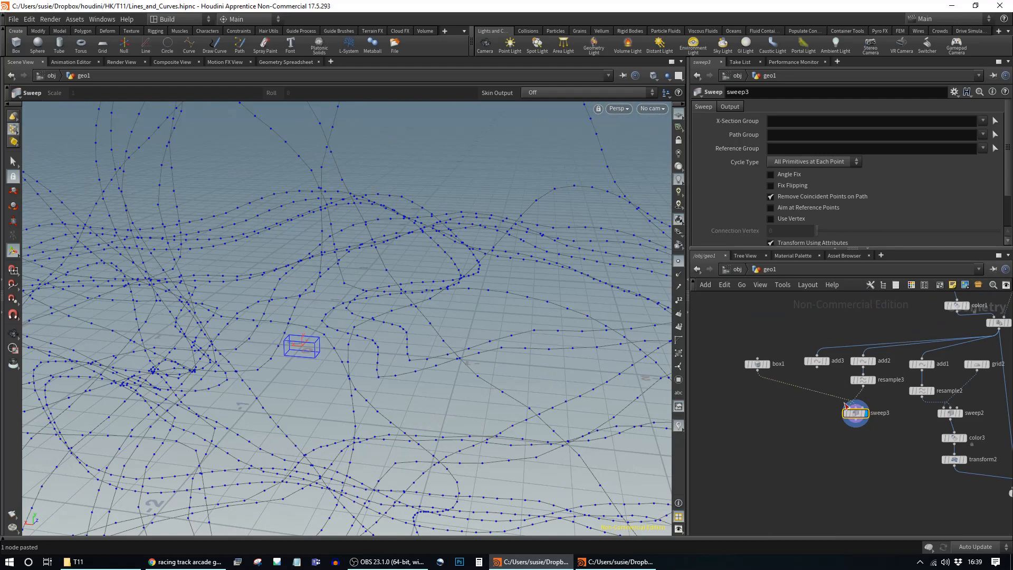
{"action": "left_click", "coordinate": [864, 387]}
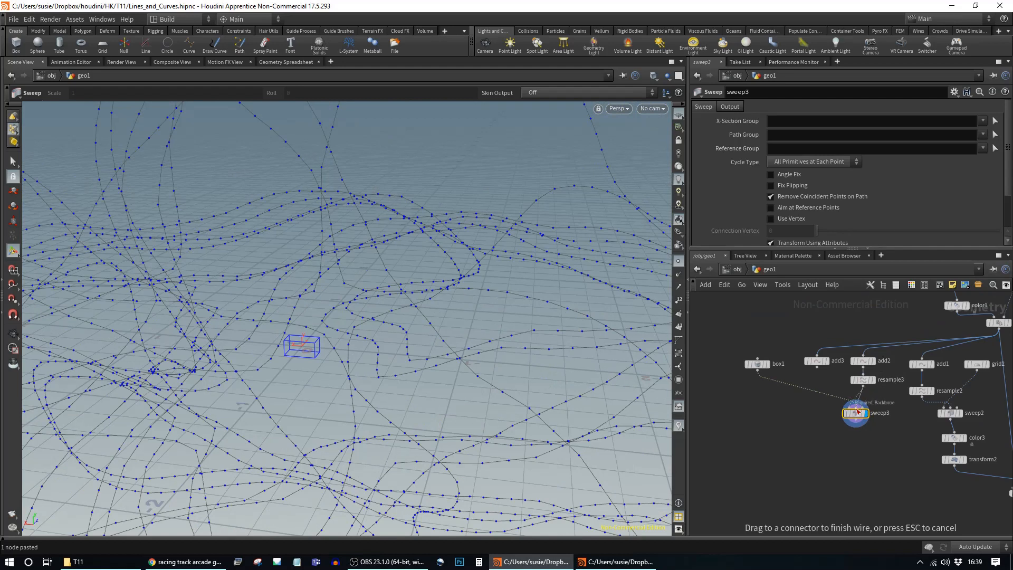
{"action": "left_click", "coordinate": [854, 410]}
{"action": "left_click", "coordinate": [758, 370]}
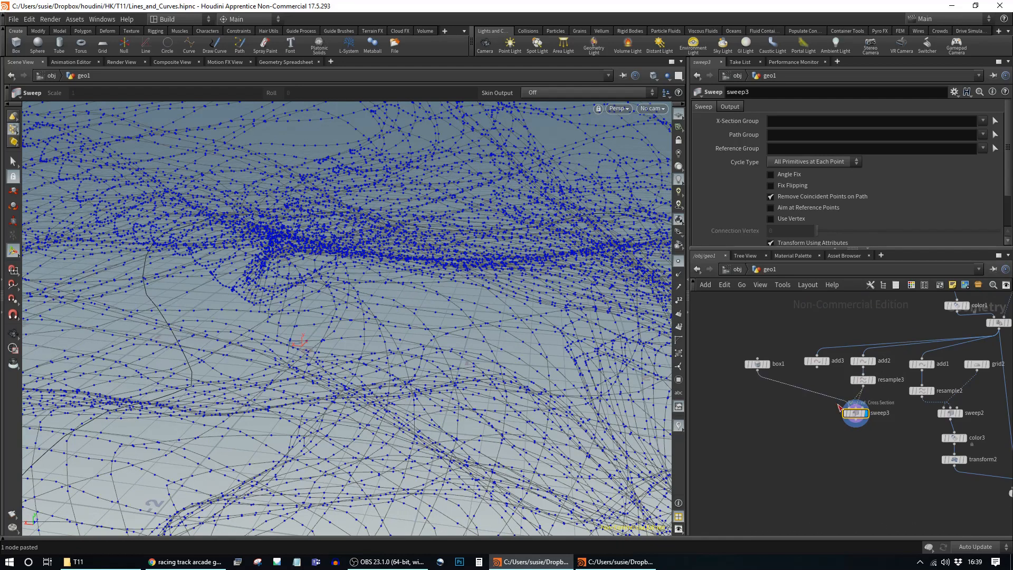
{"action": "left_click", "coordinate": [851, 409]}
{"action": "left_click_drag", "start_coordinate": [857, 414], "coordinate": [837, 411]}
{"action": "left_click_drag", "start_coordinate": [342, 378], "coordinate": [554, 338]}
Select box1 for editing and show merge1 as template geometry around the swept boxes
{"action": "left_click", "coordinate": [758, 365]}
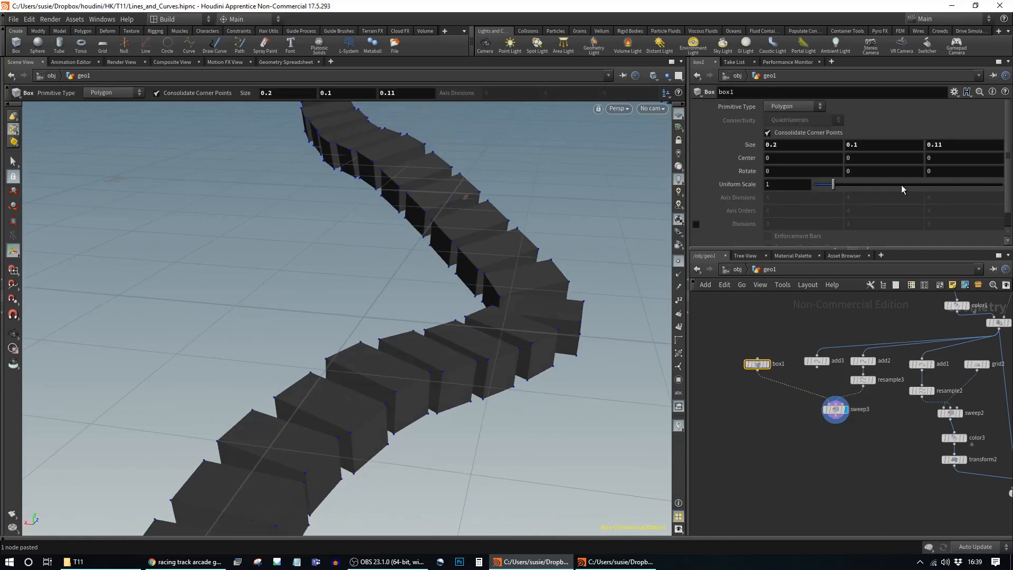
{"action": "middle_click_drag", "start_coordinate": [893, 418], "coordinate": [812, 316]}
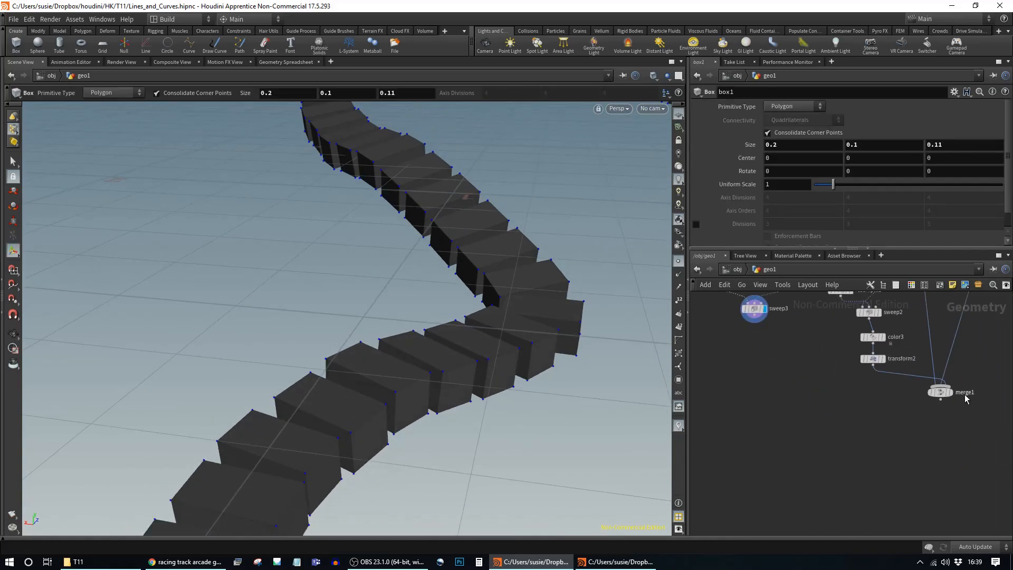
{"action": "left_click", "coordinate": [947, 391]}
{"action": "middle_click_drag", "start_coordinate": [794, 367], "coordinate": [893, 462]}
Narrow and lower box1 by setting its size to 0.04 in X and 0.05 in Y
{"action": "mouse_move", "coordinate": [949, 143]}
{"action": "middle_mouse_down"}
{"action": "mouse_move", "coordinate": [936, 144]}
{"action": "mouse_move", "coordinate": [949, 144]}
{"action": "middle_mouse_up"}
{"action": "middle_click_drag", "start_coordinate": [800, 144], "coordinate": [721, 173]}
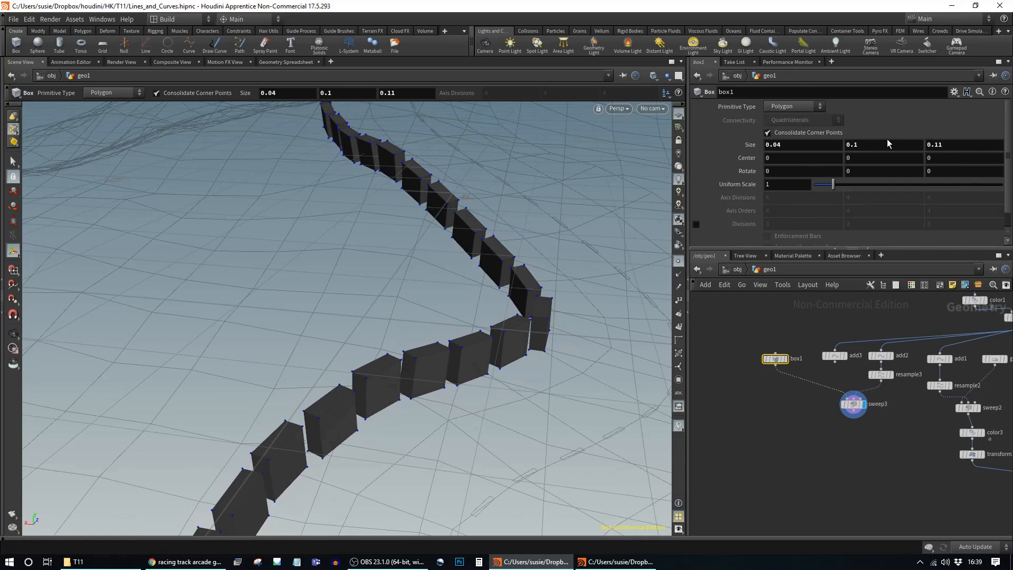
{"action": "middle_click_drag", "start_coordinate": [888, 144], "coordinate": [856, 169]}
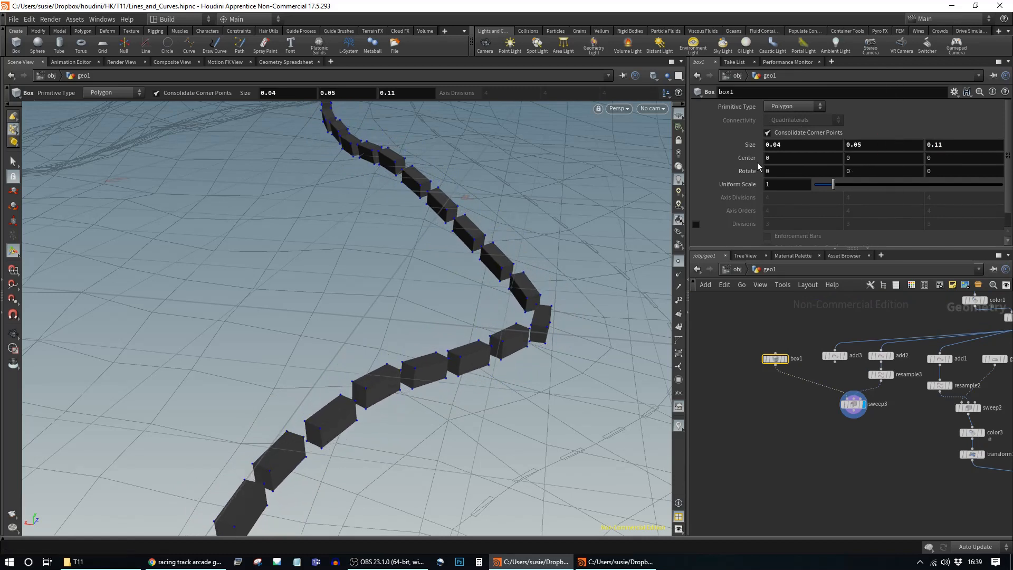
{"action": "key", "text": "Escape"}
{"action": "left_click_drag", "start_coordinate": [497, 335], "coordinate": [500, 306]}
{"action": "key", "text": "Return"}
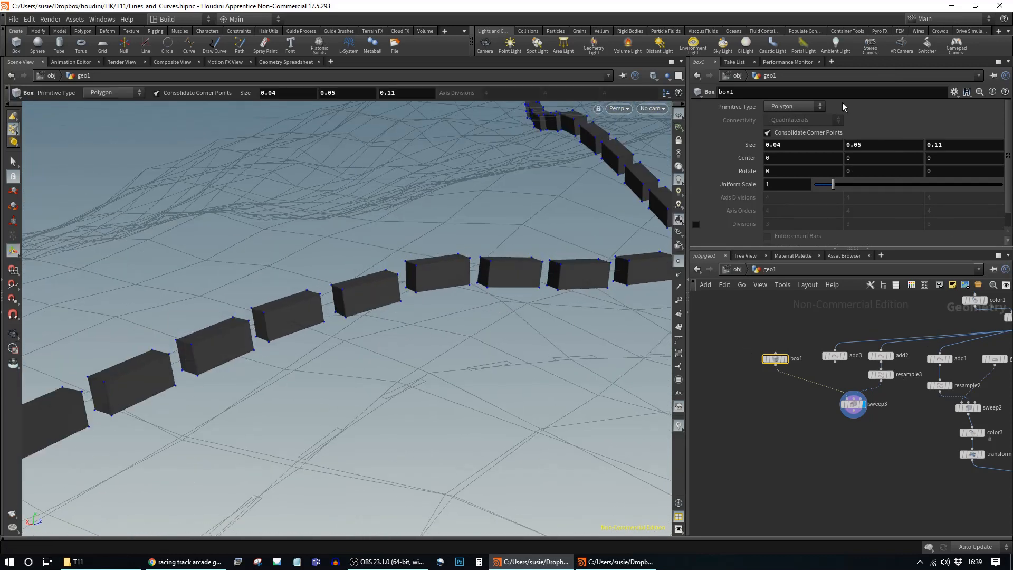
Set resample3's segment length to 0.12 to close the gaps between the boxes
{"action": "left_click", "coordinate": [881, 374]}
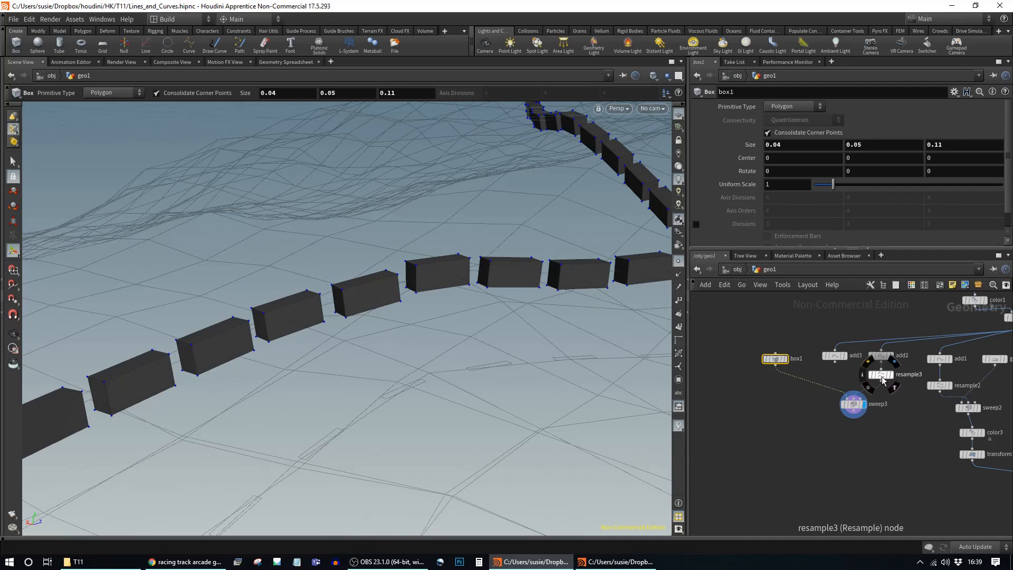
{"action": "middle_click_drag", "start_coordinate": [817, 185], "coordinate": [766, 204]}
{"action": "left_click_drag", "start_coordinate": [451, 387], "coordinate": [400, 251], "text": "alt"}
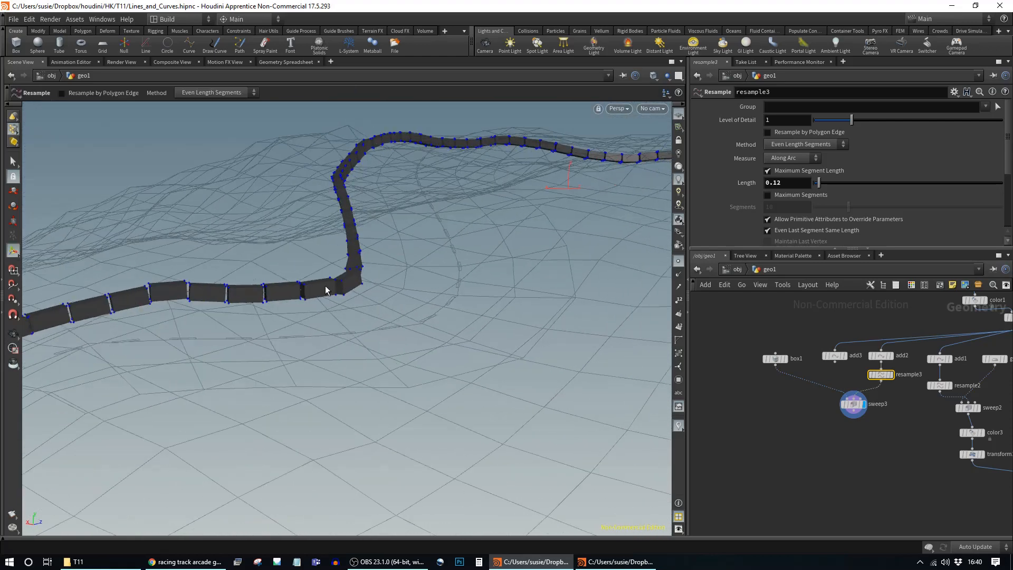
{"action": "left_click_drag", "start_coordinate": [309, 323], "coordinate": [438, 343]}
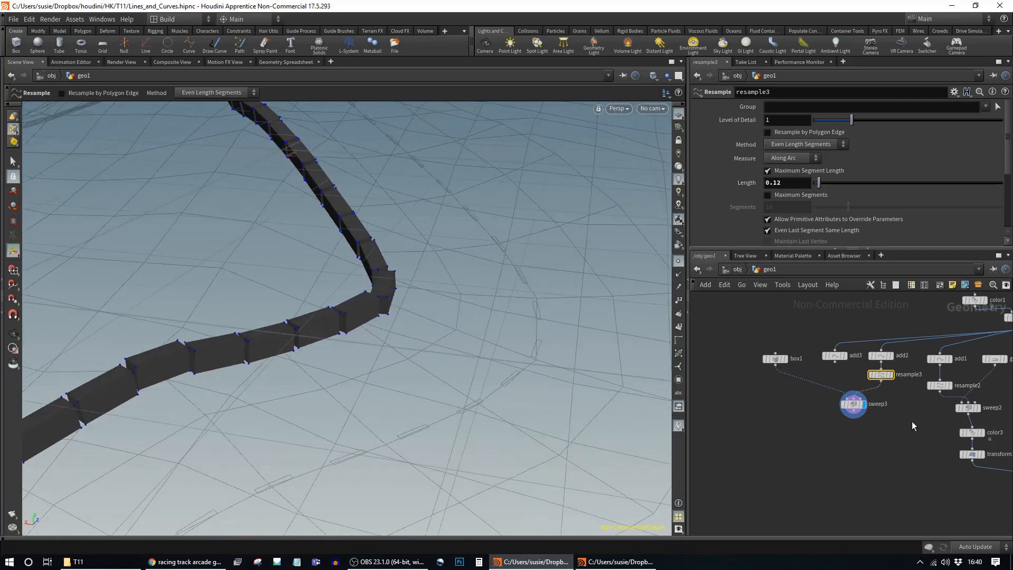
Insert a Group by Range node between resample3 and sweep3, grouping points with a 1 of 2 range filter
{"action": "left_click_drag", "start_coordinate": [853, 404], "coordinate": [828, 457]}
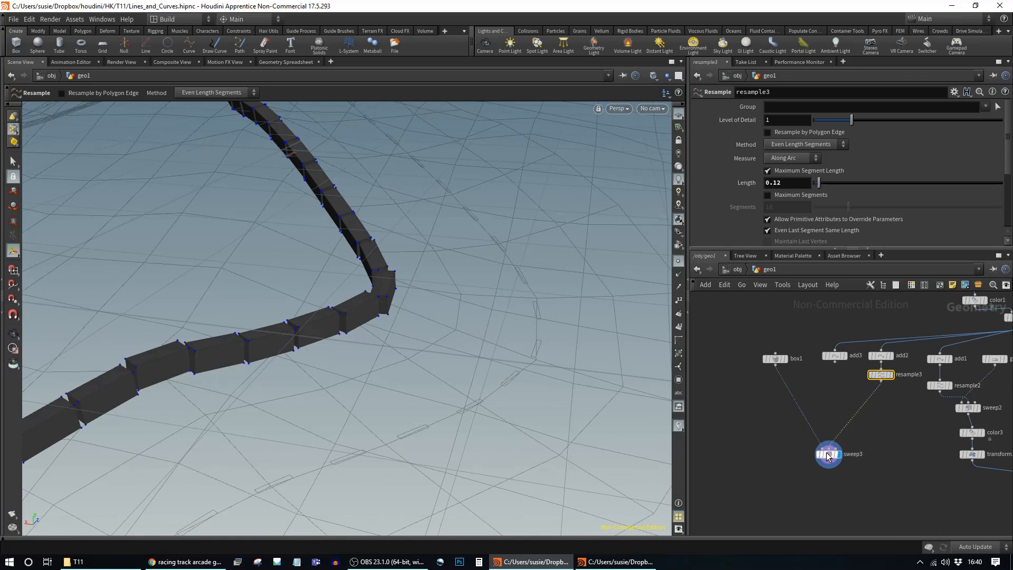
{"action": "left_click_drag", "start_coordinate": [881, 375], "coordinate": [867, 391]}
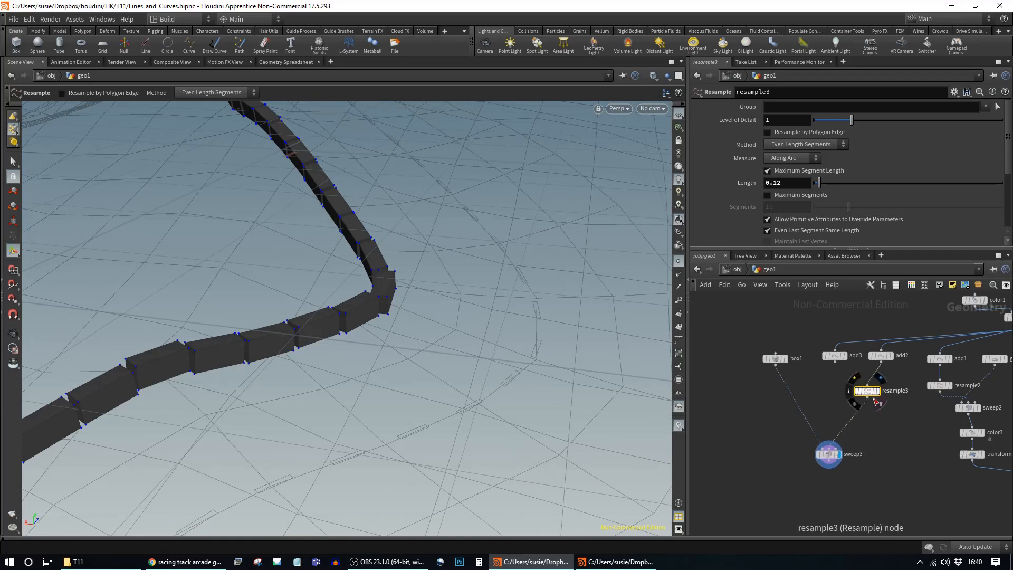
{"action": "key", "text": "Tab"}
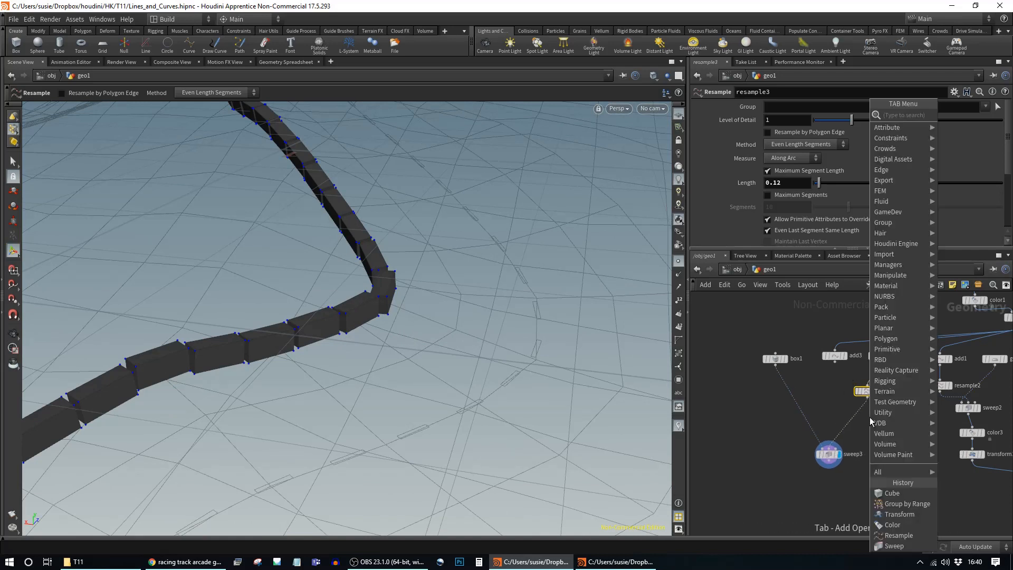
{"action": "type", "text": "grou"}
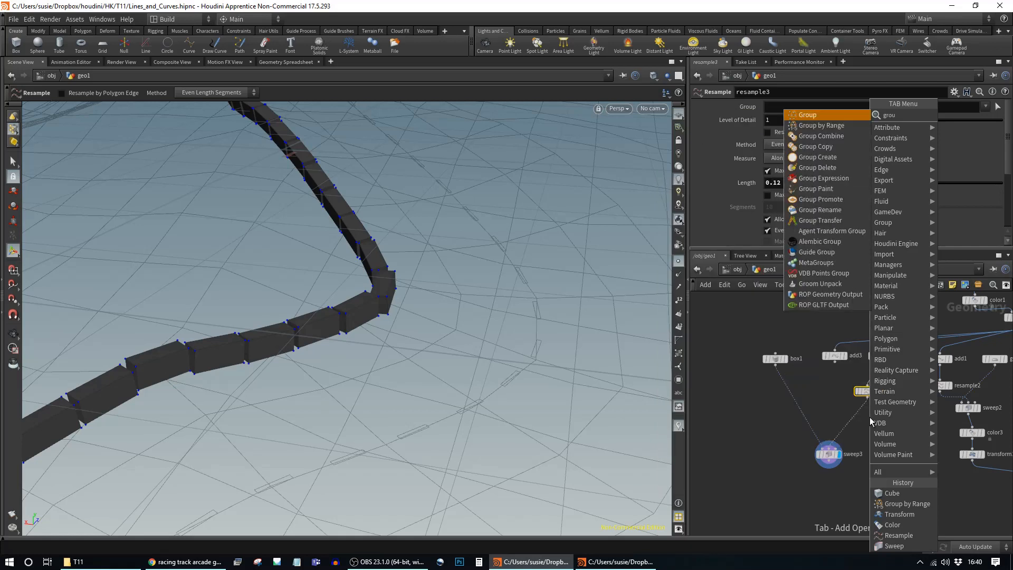
{"action": "key", "text": "Return"}
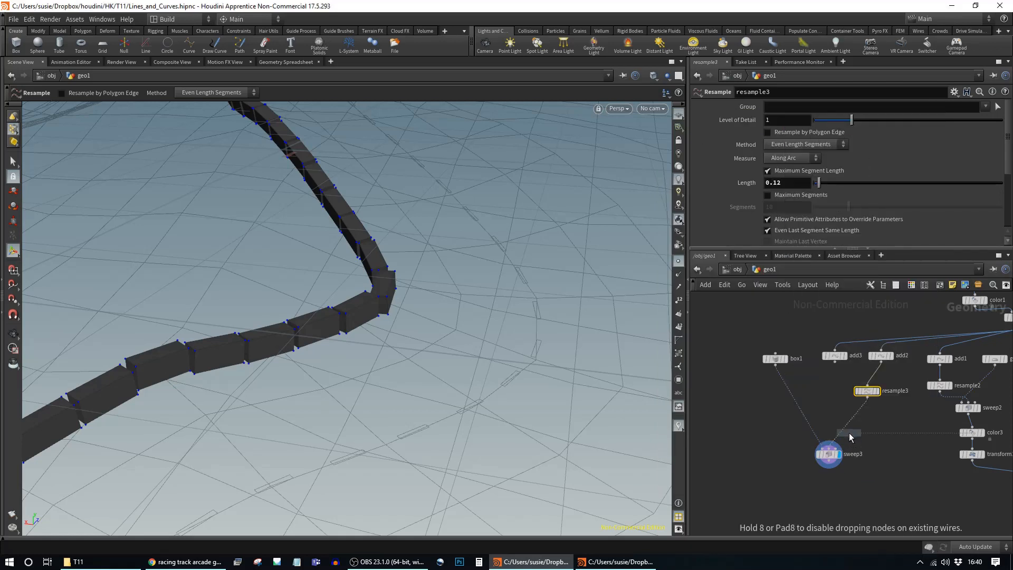
{"action": "left_click", "coordinate": [854, 417]}
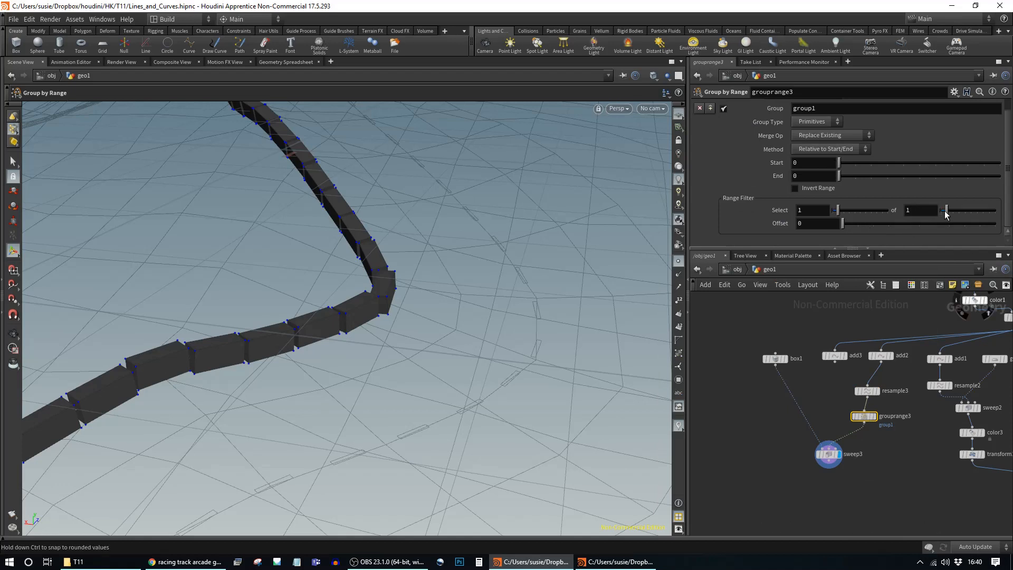
{"action": "left_click", "coordinate": [873, 416]}
{"action": "left_click", "coordinate": [813, 134]}
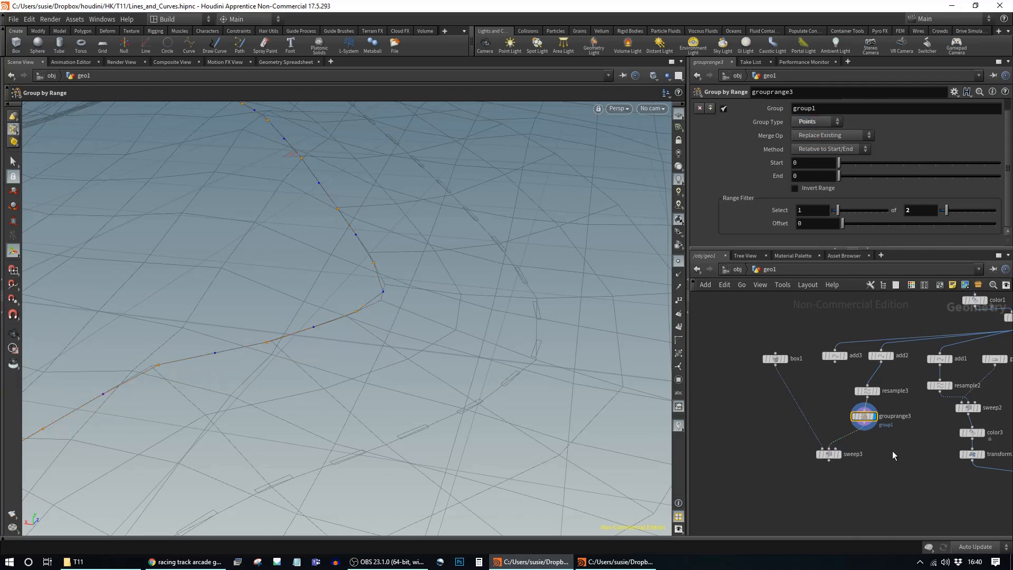
Insert a Color node between resample3 and grouprange3
{"action": "middle_click_drag", "start_coordinate": [893, 451], "coordinate": [877, 475]}
{"action": "left_click_drag", "start_coordinate": [849, 442], "coordinate": [852, 448]}
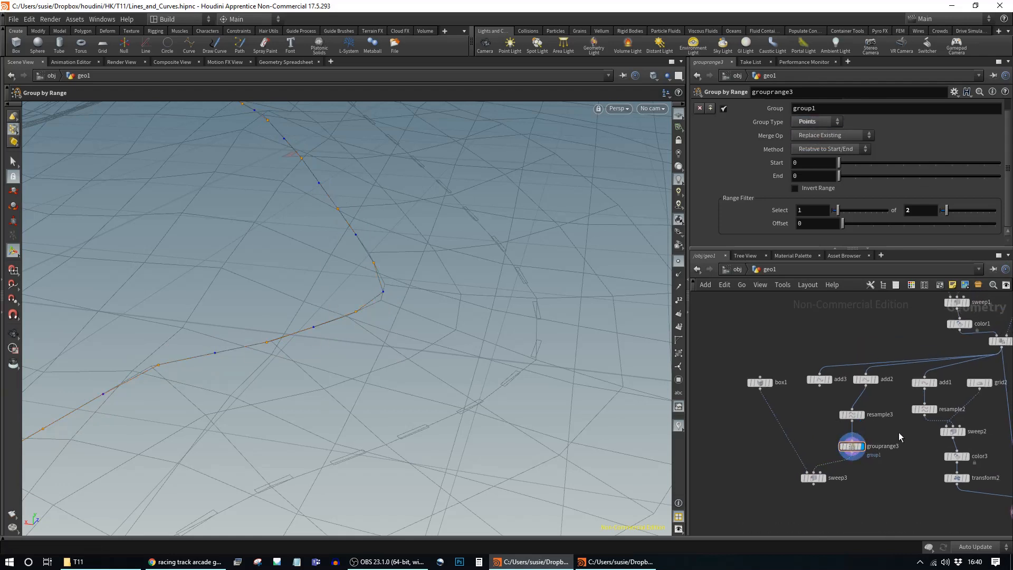
{"action": "key", "text": "Tab"}
{"action": "type", "text": "color"}
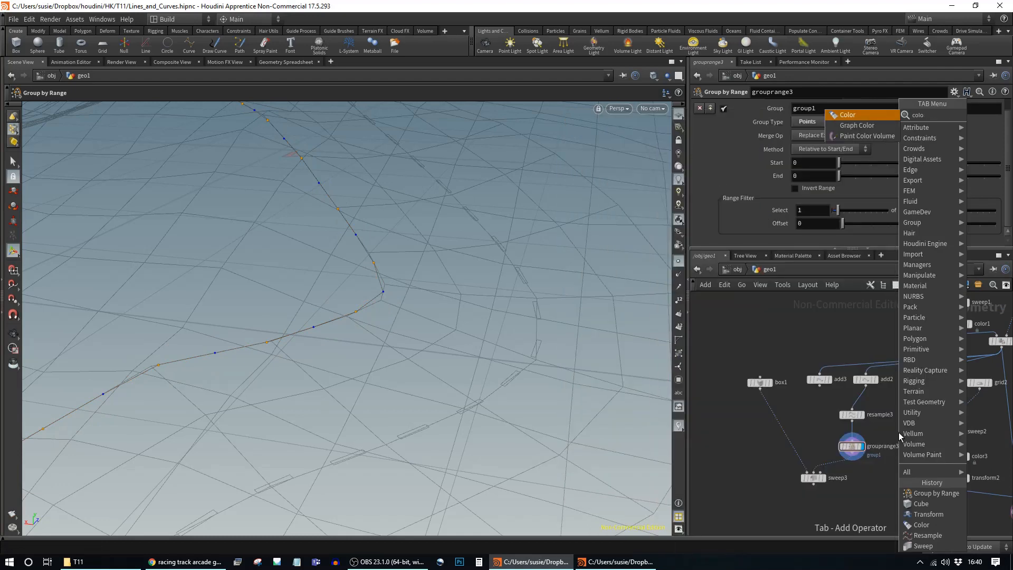
{"action": "key", "text": "Return"}
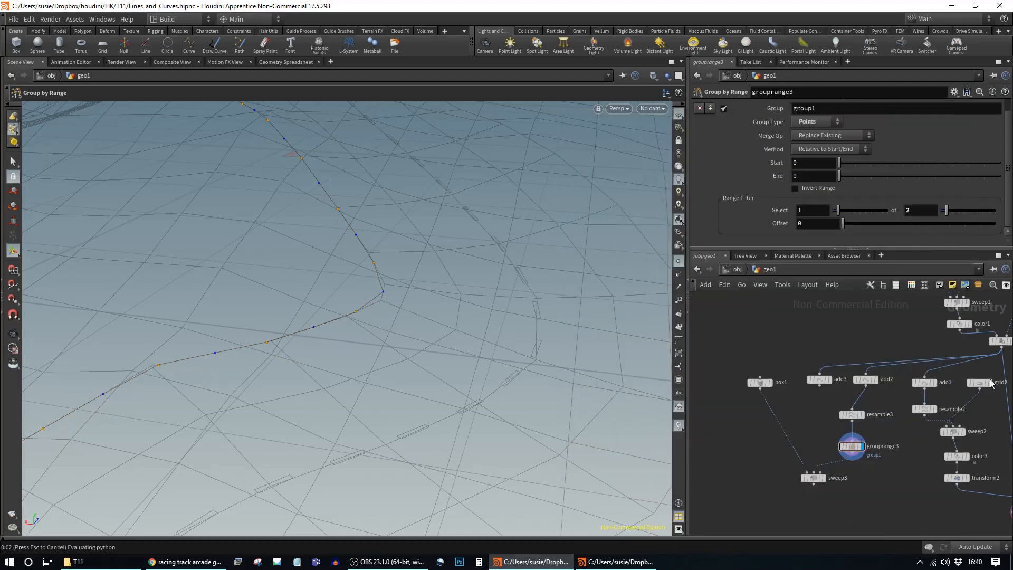
{"action": "left_click", "coordinate": [853, 436]}
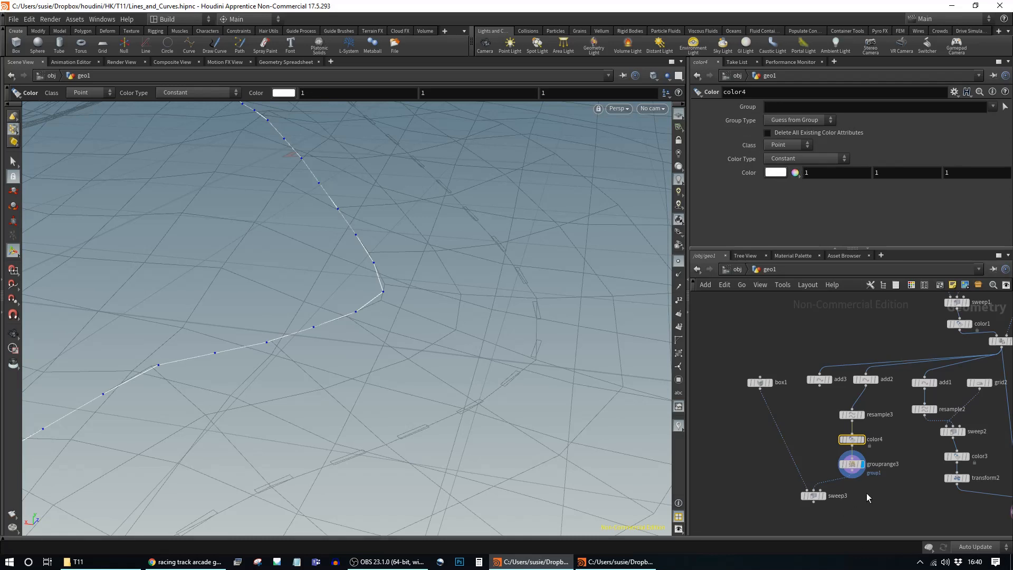
Insert a Color node between grouprange3 and sweep3
{"action": "key", "text": "Tab"}
{"action": "type", "text": "color"}
{"action": "key", "text": "Return"}
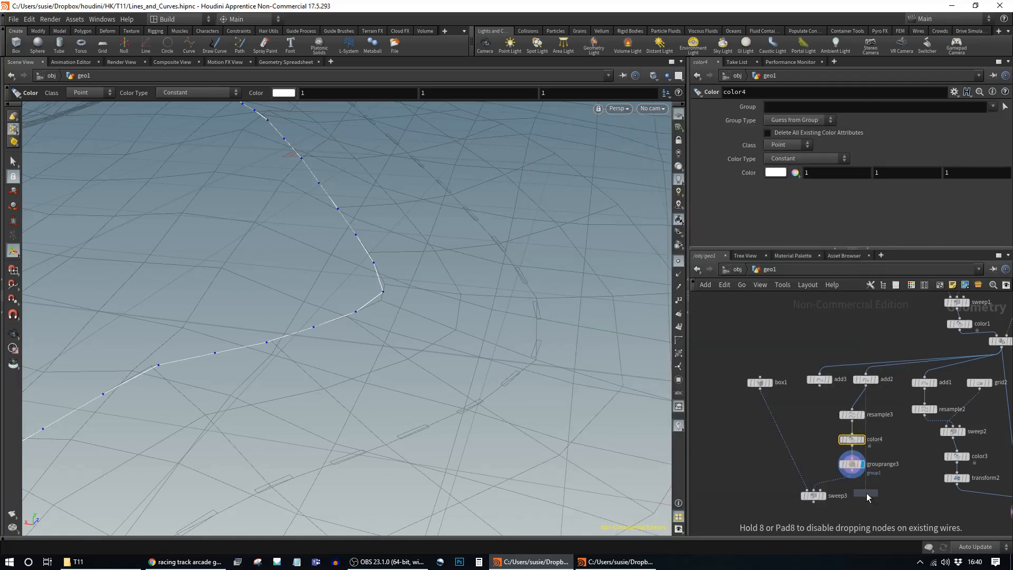
{"action": "left_click", "coordinate": [848, 484]}
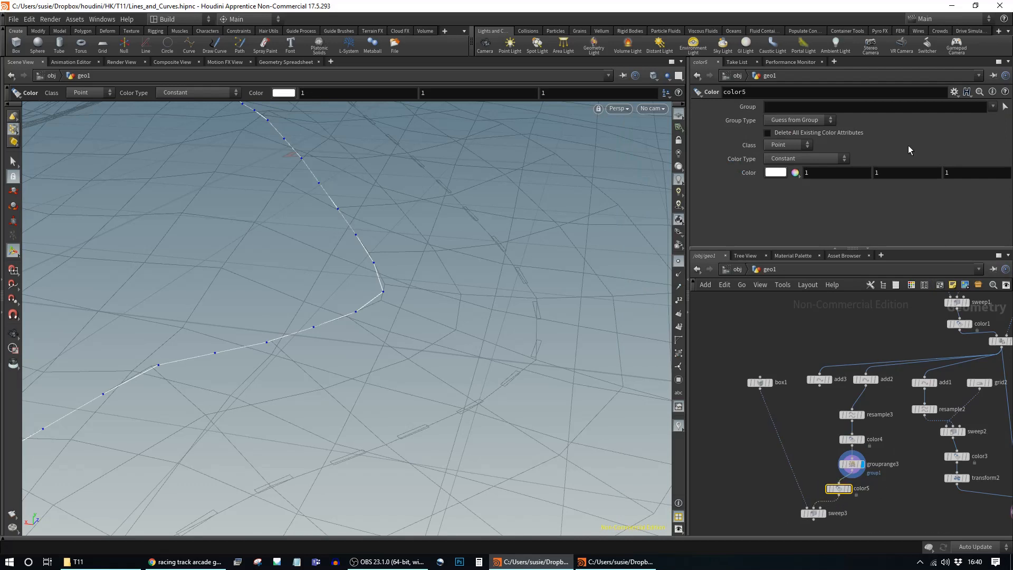
Rename the point group made by grouprange3 to "red"
{"action": "left_click", "coordinate": [994, 108]}
{"action": "left_click", "coordinate": [995, 108]}
{"action": "left_click", "coordinate": [851, 463]}
{"action": "double_click", "coordinate": [829, 109]}
{"action": "type", "text": "red"}
{"action": "key", "text": "Return"}
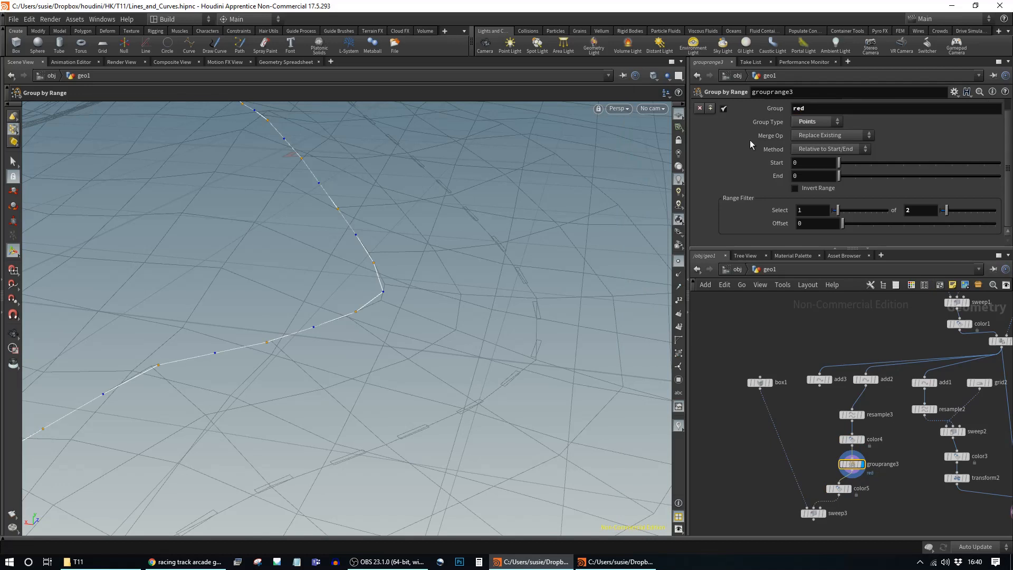
Limit color5 to the red group and set its color to red (0.9, 0, 0)
{"action": "left_click", "coordinate": [837, 488]}
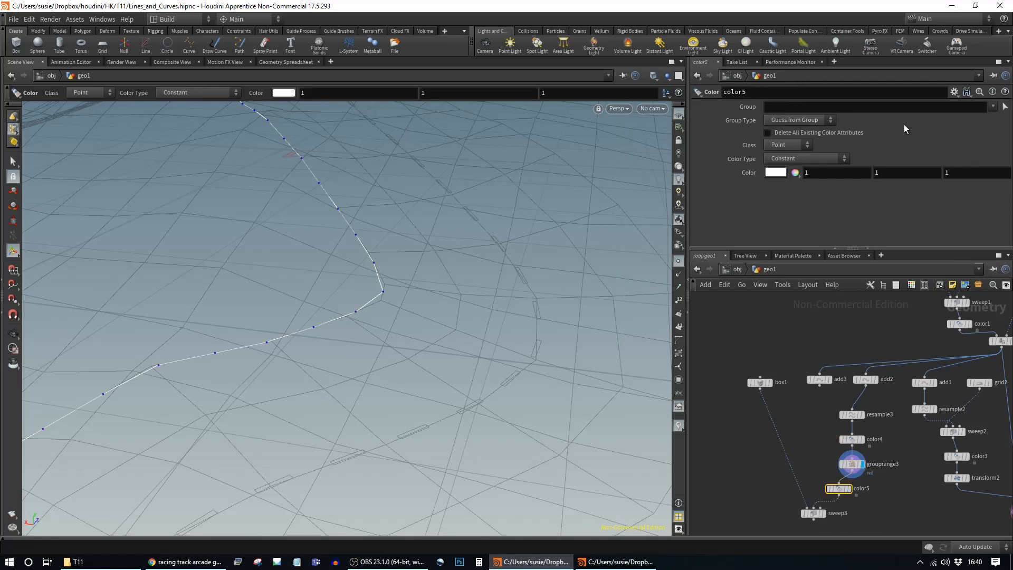
{"action": "left_click", "coordinate": [992, 107]}
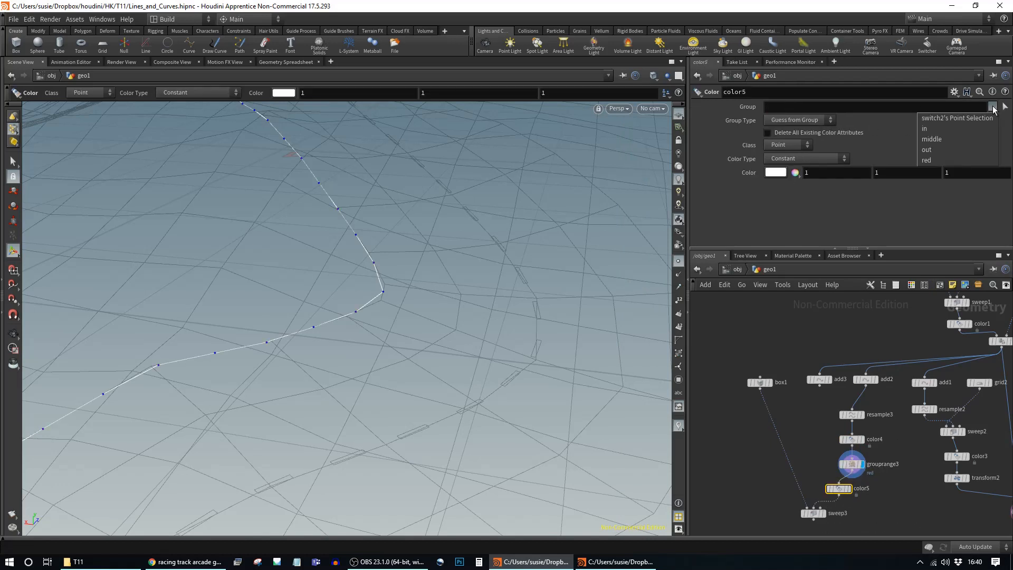
{"action": "left_click", "coordinate": [927, 160]}
{"action": "scroll", "coordinate": [871, 422], "scroll_direction": "down", "scroll_amount": 3}
{"action": "left_click_drag", "start_coordinate": [820, 405], "coordinate": [806, 424]}
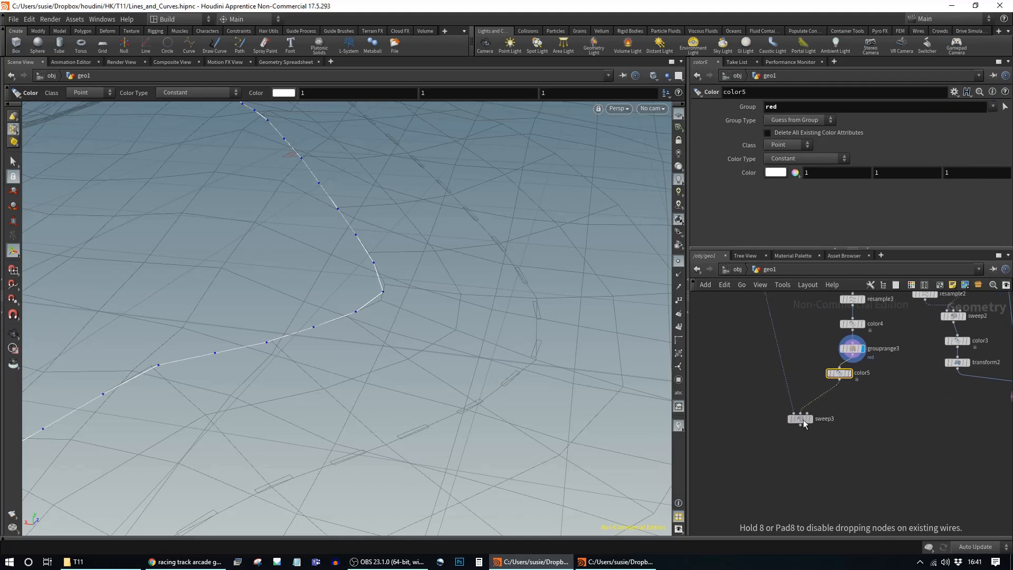
{"action": "left_click", "coordinate": [775, 173]}
{"action": "left_click", "coordinate": [732, 105]}
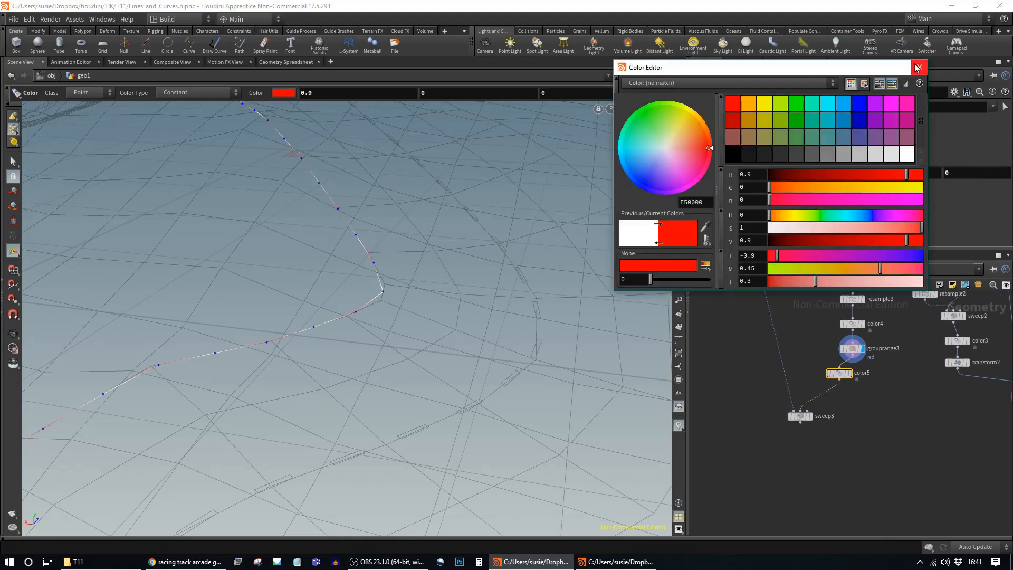
{"action": "left_click", "coordinate": [919, 67]}
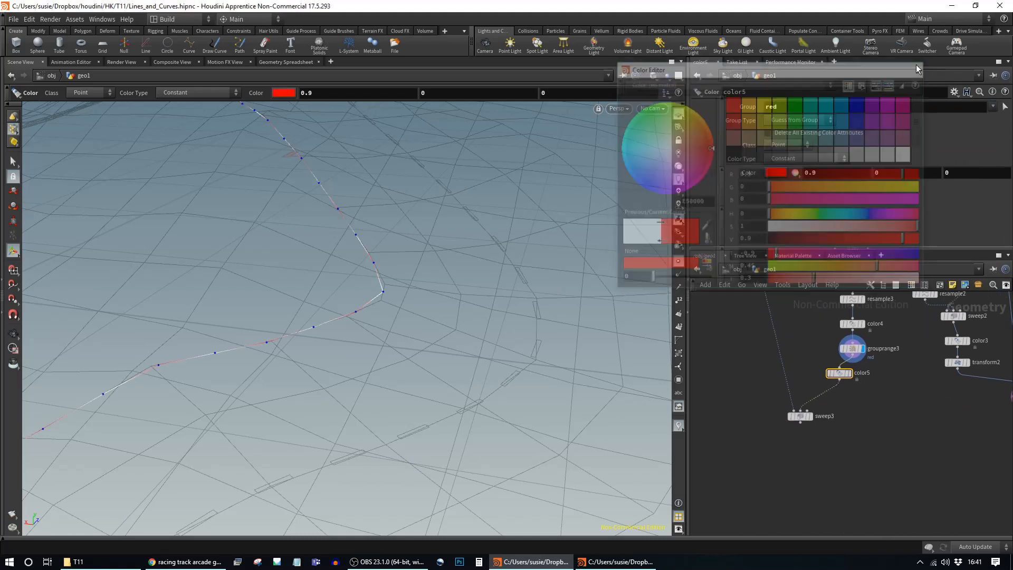
Display sweep3 and examine the alternating box colors along the barrier
{"action": "left_click", "coordinate": [801, 417]}
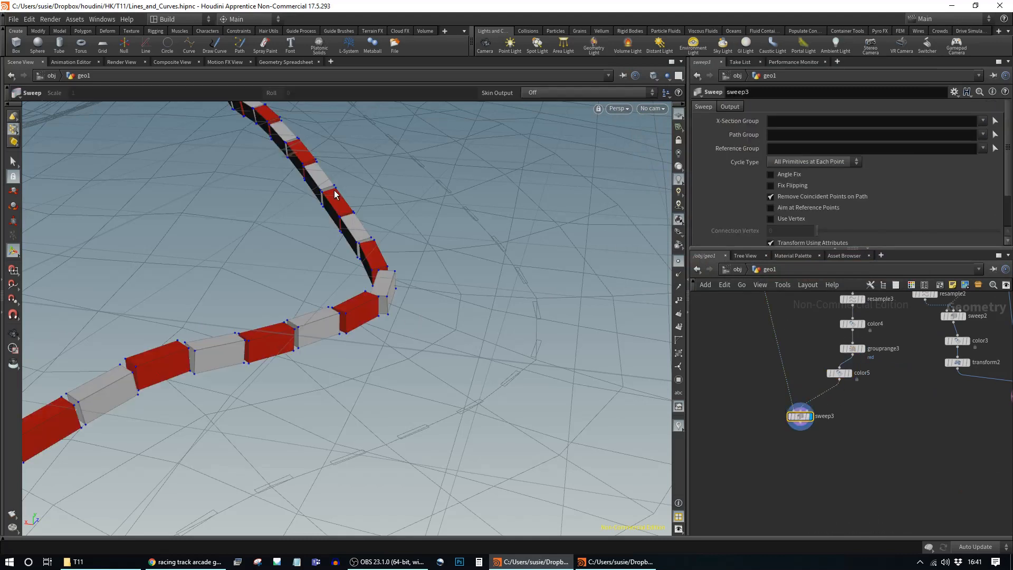
{"action": "left_click_drag", "start_coordinate": [486, 395], "coordinate": [500, 361], "text": "alt"}
{"action": "left_click_drag", "start_coordinate": [597, 372], "coordinate": [391, 321], "text": "alt"}
{"action": "key", "text": "Return"}
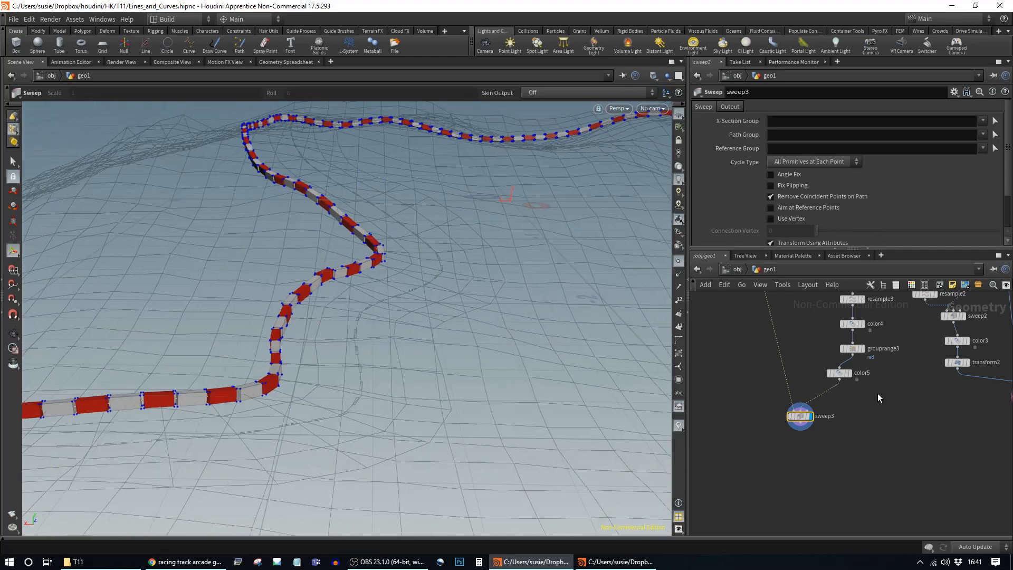
Duplicate the resample3, color4, grouprange3, color5 and sweep3 nodes and place the copies beside the original chain
{"action": "middle_click_drag", "start_coordinate": [878, 393], "coordinate": [861, 452]}
{"action": "left_click_drag", "start_coordinate": [706, 347], "coordinate": [709, 392]}
{"action": "middle_click_drag", "start_coordinate": [782, 414], "coordinate": [867, 387]}
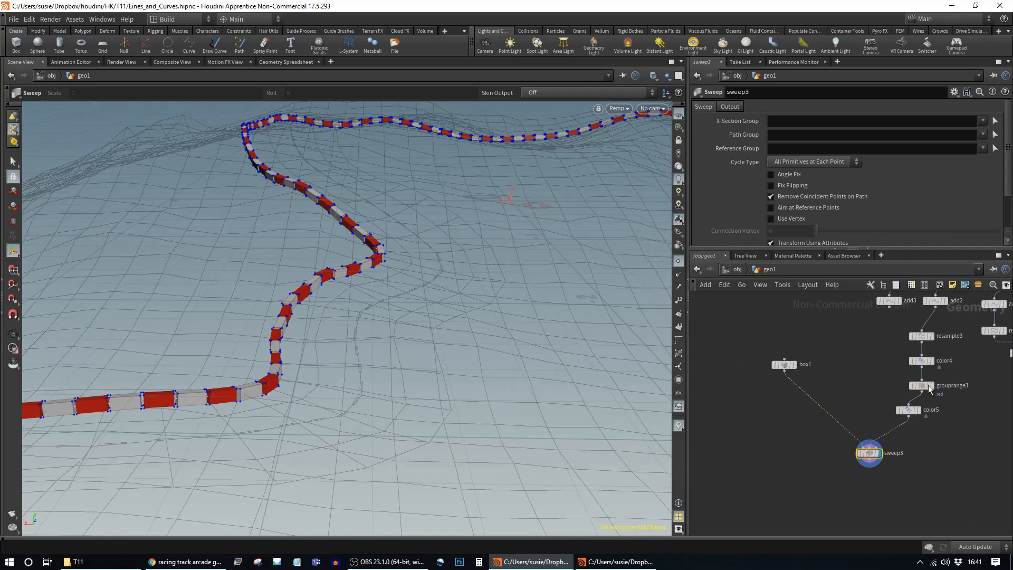
{"action": "left_click_drag", "start_coordinate": [956, 326], "coordinate": [897, 420]}
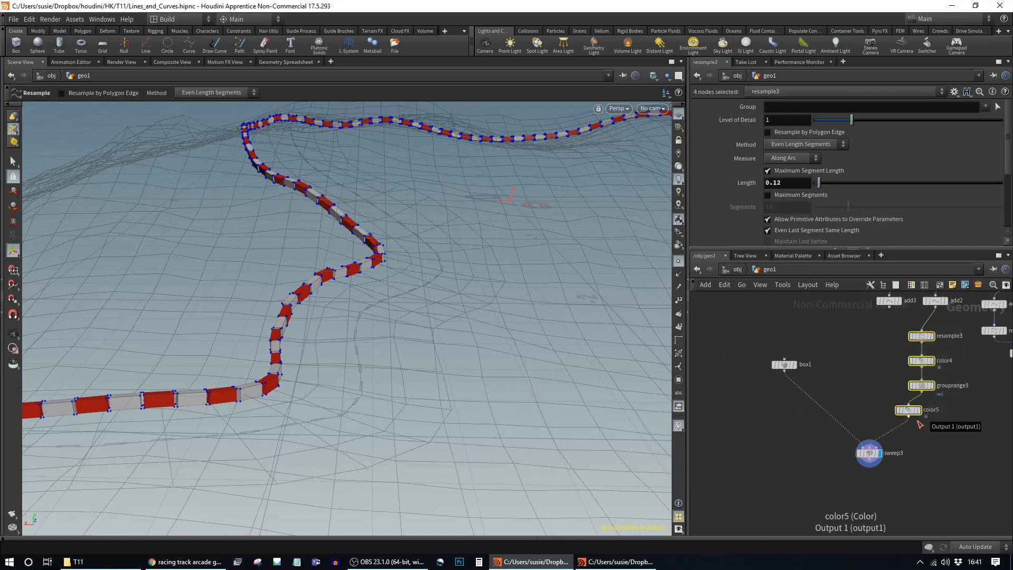
{"action": "left_click", "coordinate": [868, 456], "text": "shift"}
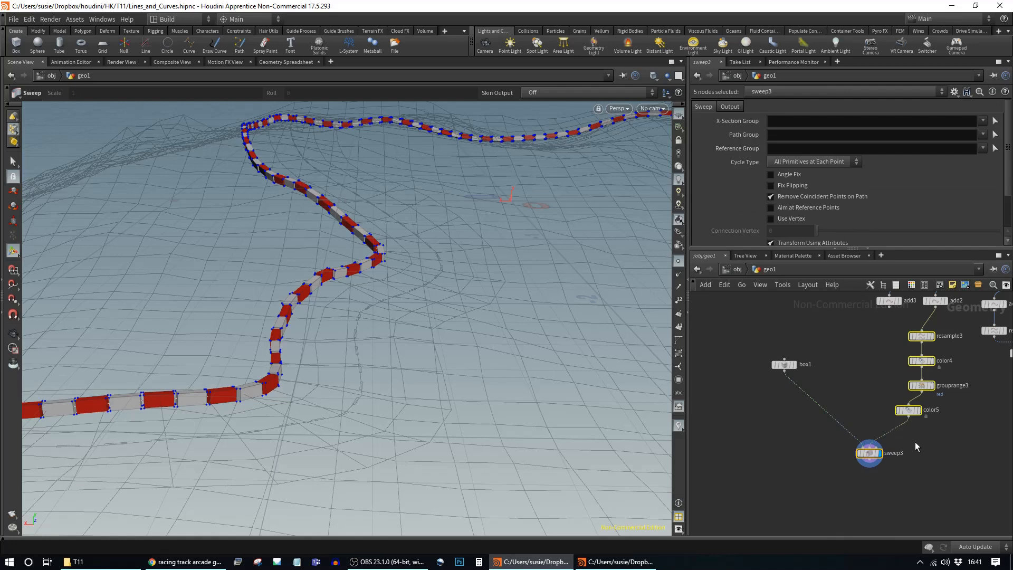
{"action": "key", "text": "ctrl+v"}
{"action": "left_click_drag", "start_coordinate": [927, 460], "coordinate": [853, 427]}
{"action": "middle_click_drag", "start_coordinate": [952, 462], "coordinate": [953, 448]}
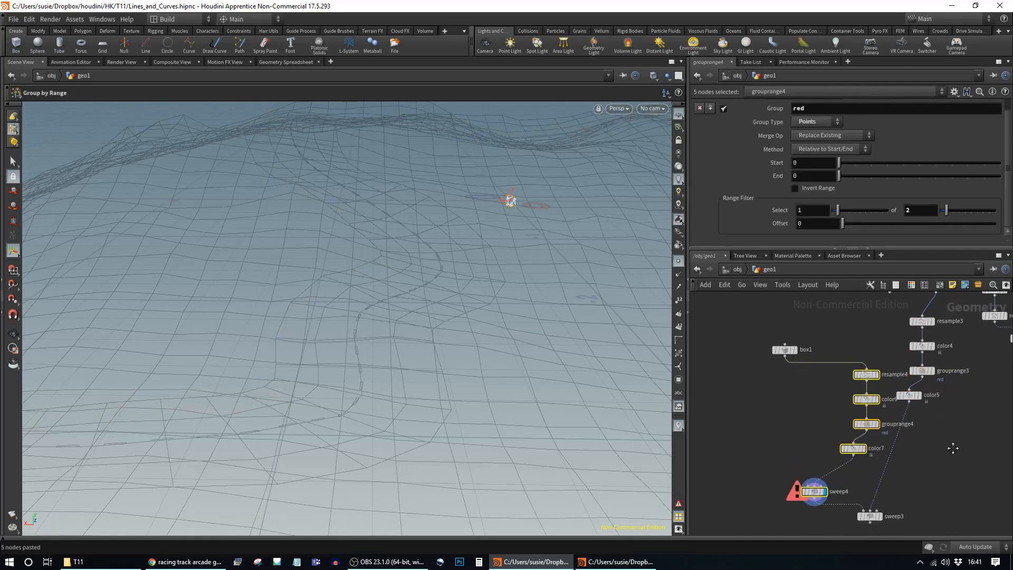
Connect the output of add3 to the input of resample4 in place of box1
{"action": "middle_click_drag", "start_coordinate": [888, 313], "coordinate": [877, 338]}
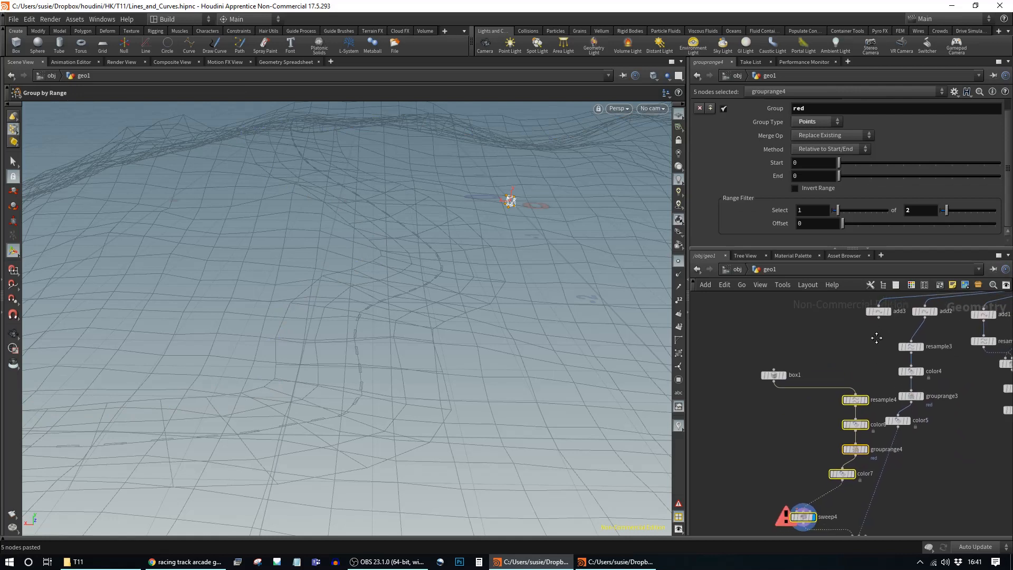
{"action": "left_click", "coordinate": [865, 356]}
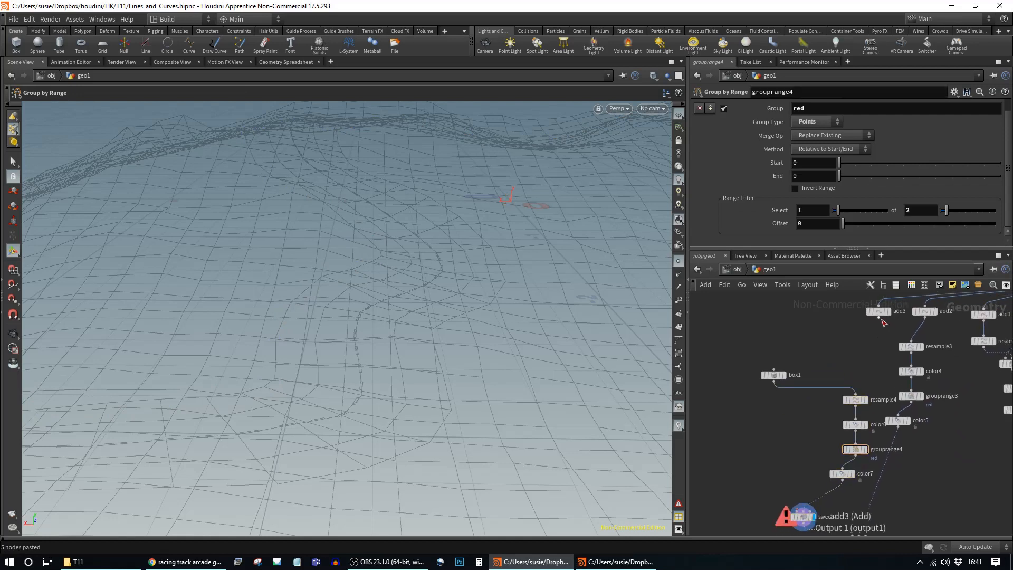
{"action": "left_click_drag", "start_coordinate": [878, 318], "coordinate": [858, 393]}
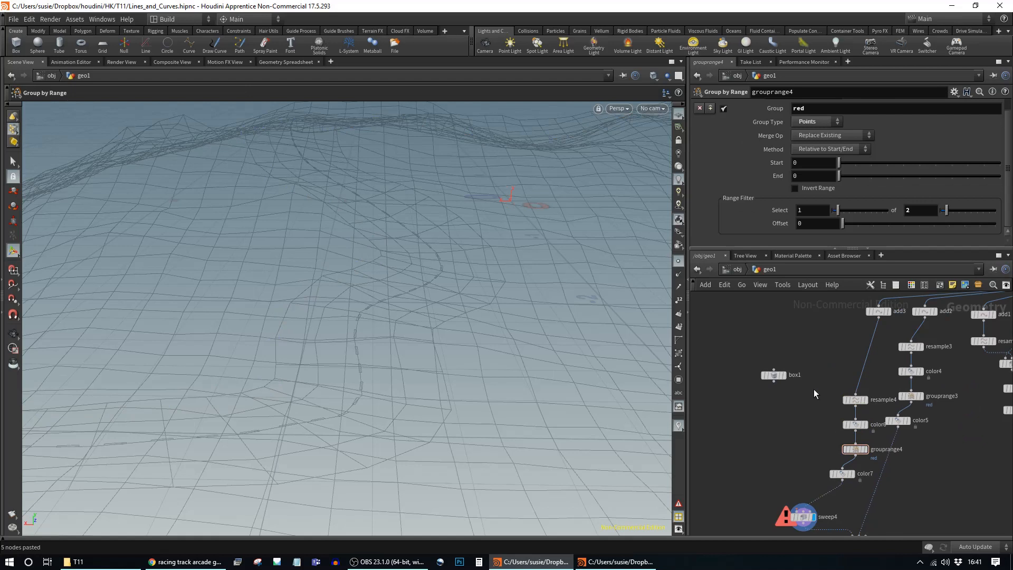
Tidy the node layout and wire box1 into the cross-section inputs of both sweep3 and sweep4
{"action": "middle_click_drag", "start_coordinate": [796, 416], "coordinate": [753, 389]}
{"action": "left_click_drag", "start_coordinate": [862, 393], "coordinate": [874, 429]}
{"action": "middle_click_drag", "start_coordinate": [885, 459], "coordinate": [892, 402]}
{"action": "left_click_drag", "start_coordinate": [830, 455], "coordinate": [878, 442]}
{"action": "middle_click_drag", "start_coordinate": [864, 406], "coordinate": [866, 451]}
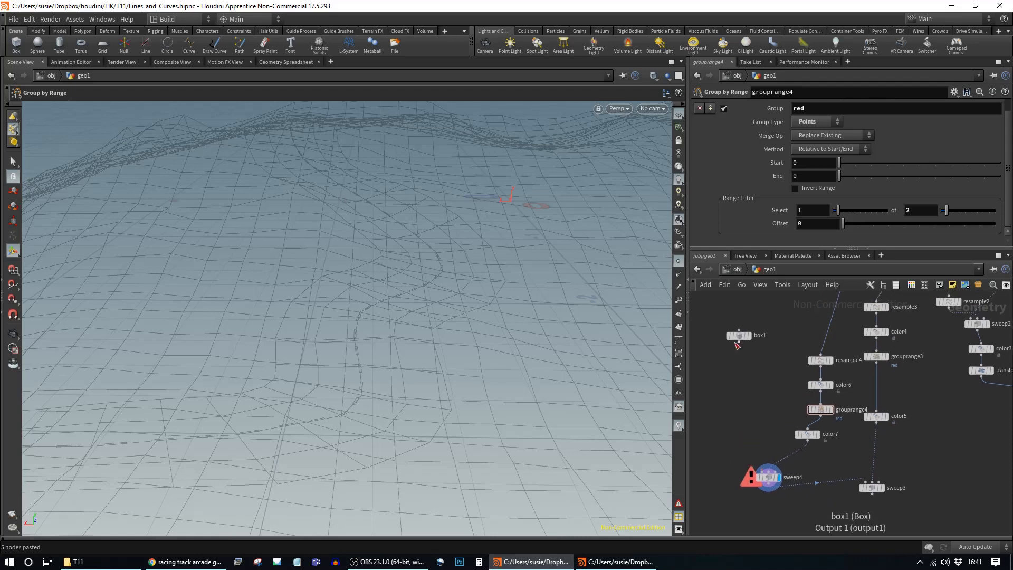
{"action": "left_click", "coordinate": [738, 342]}
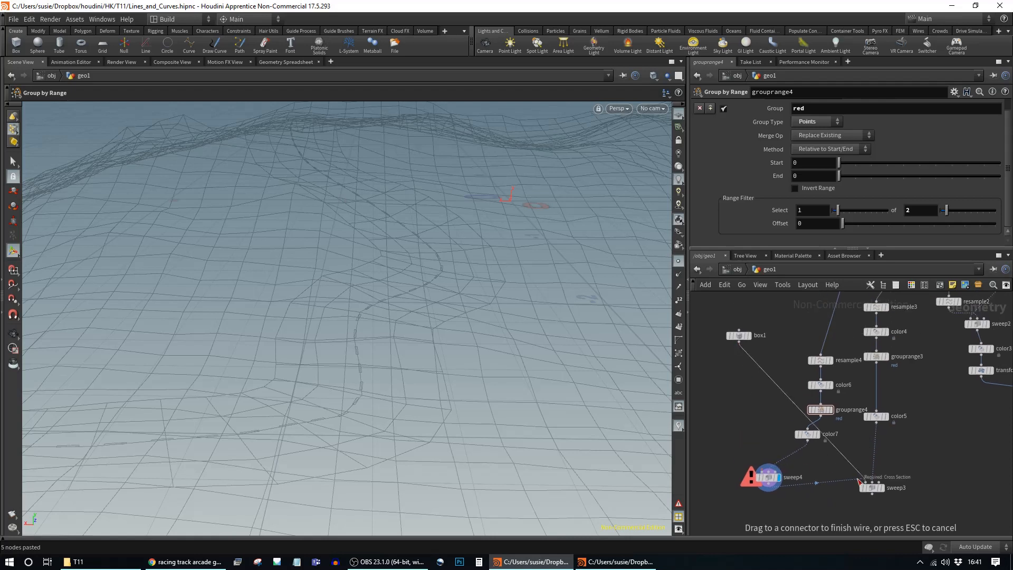
{"action": "left_click", "coordinate": [863, 479]}
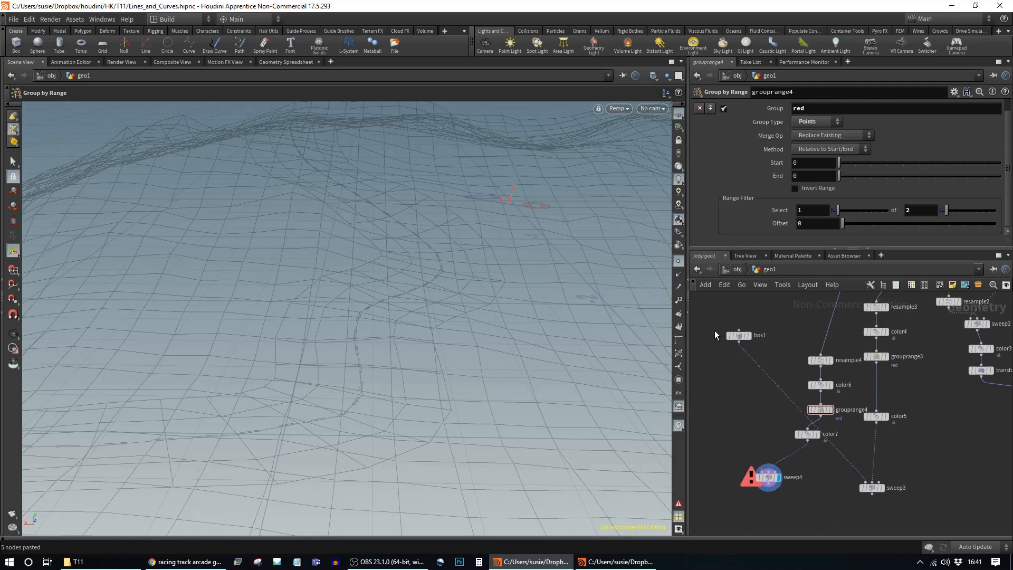
{"action": "left_click", "coordinate": [739, 341]}
{"action": "left_click", "coordinate": [759, 467]}
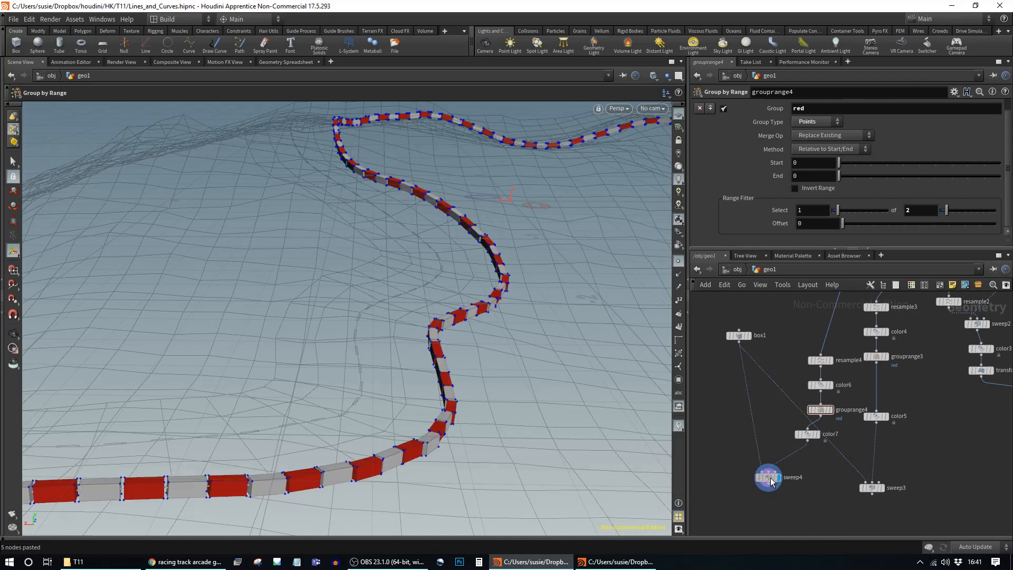
Connect sweep4 and sweep3 to merge1 and display the merged geometry
{"action": "middle_click_drag", "start_coordinate": [944, 472], "coordinate": [857, 414]}
{"action": "left_click_drag", "start_coordinate": [882, 367], "coordinate": [861, 464]}
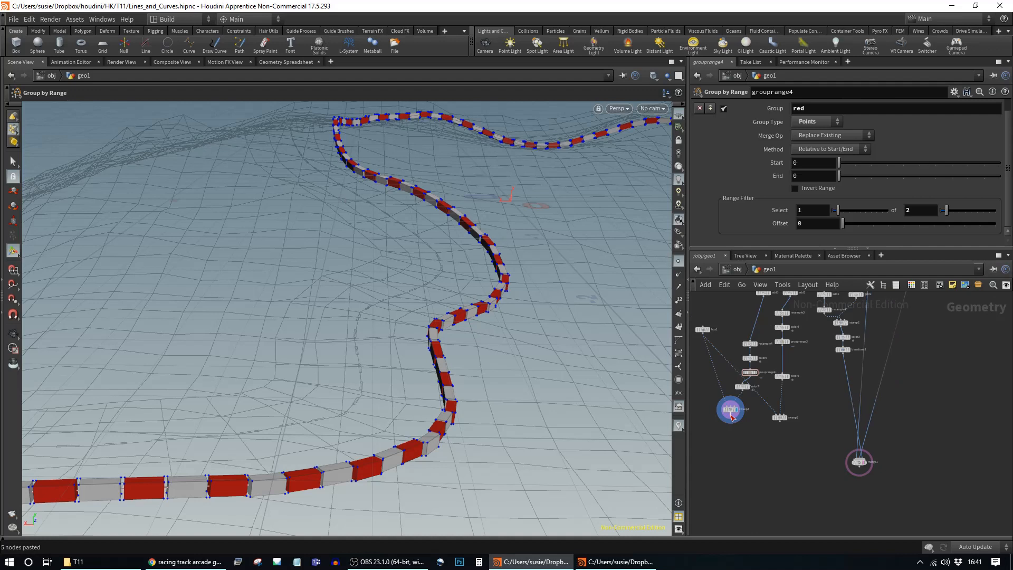
{"action": "left_click_drag", "start_coordinate": [812, 438], "coordinate": [860, 463]}
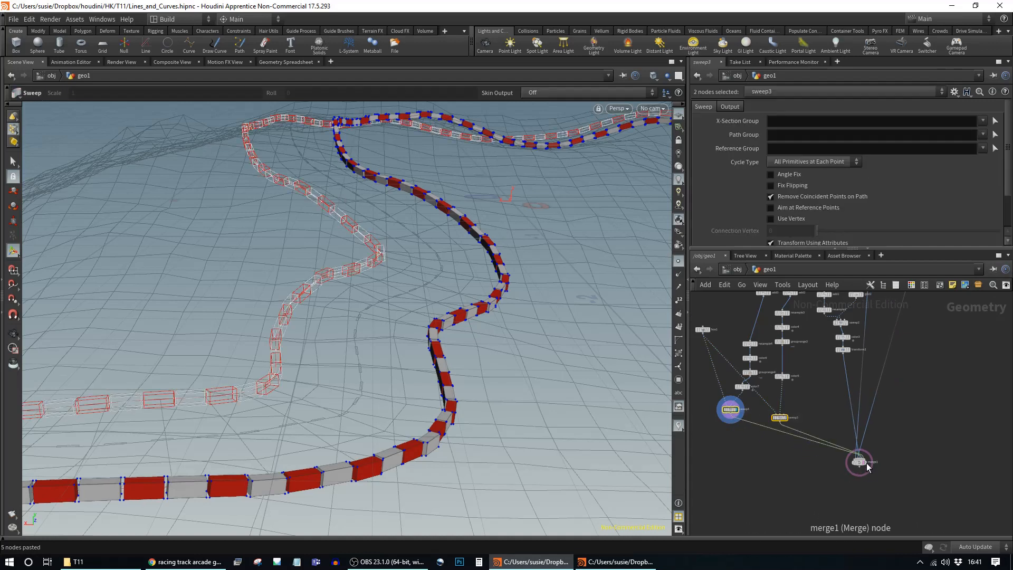
{"action": "left_click", "coordinate": [859, 463]}
{"action": "left_click_drag", "start_coordinate": [564, 304], "coordinate": [583, 310]}
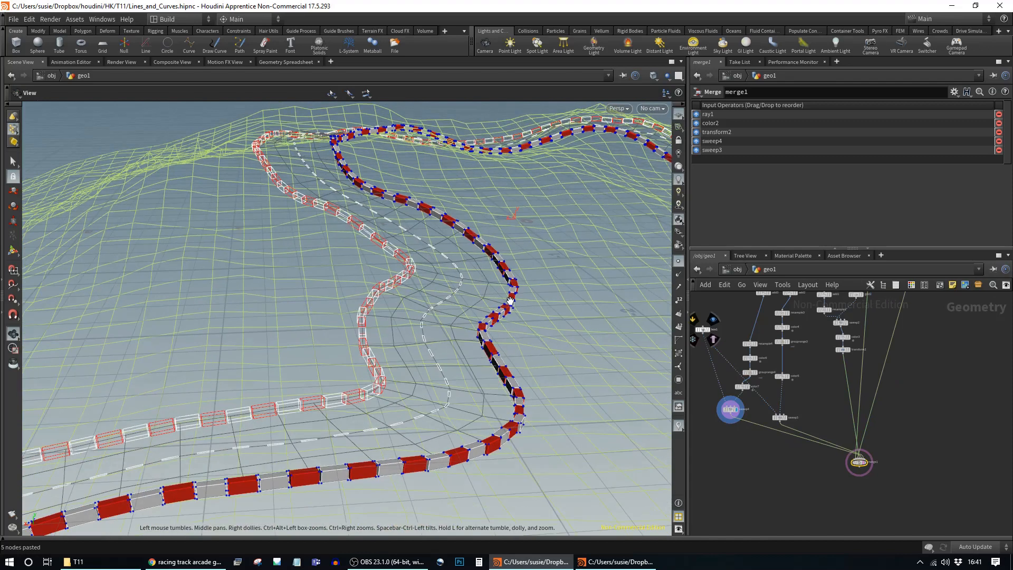
{"action": "middle_click_drag", "start_coordinate": [583, 310], "coordinate": [507, 283]}
{"action": "mouse_move", "coordinate": [867, 467]}
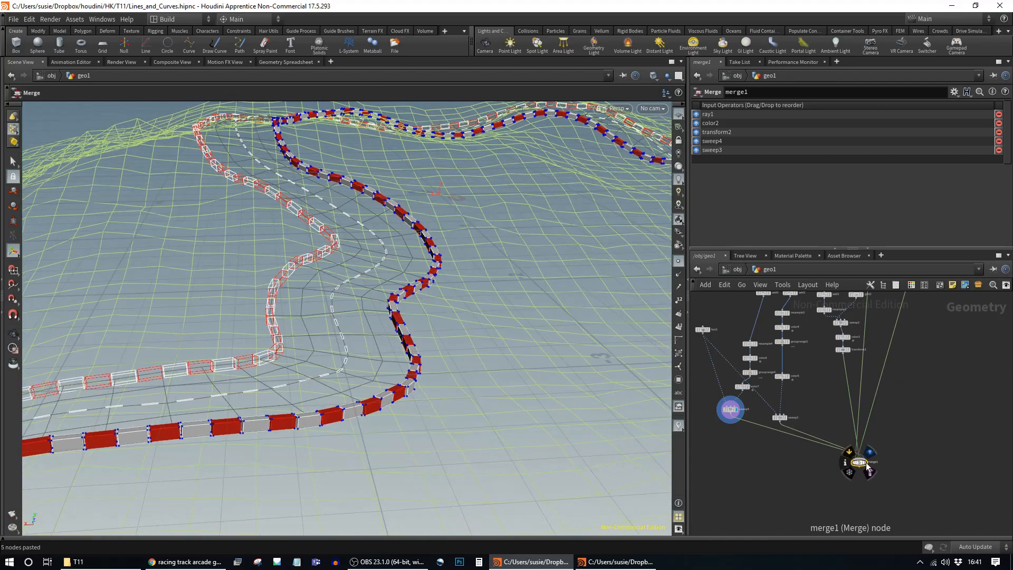
{"action": "left_click", "coordinate": [869, 453]}
{"action": "key", "text": "Escape"}
Examine the barriers on both edges of the track from several angles
{"action": "left_click_drag", "start_coordinate": [367, 346], "coordinate": [407, 340]}
{"action": "left_click_drag", "start_coordinate": [274, 270], "coordinate": [418, 351]}
{"action": "key", "text": "Return"}
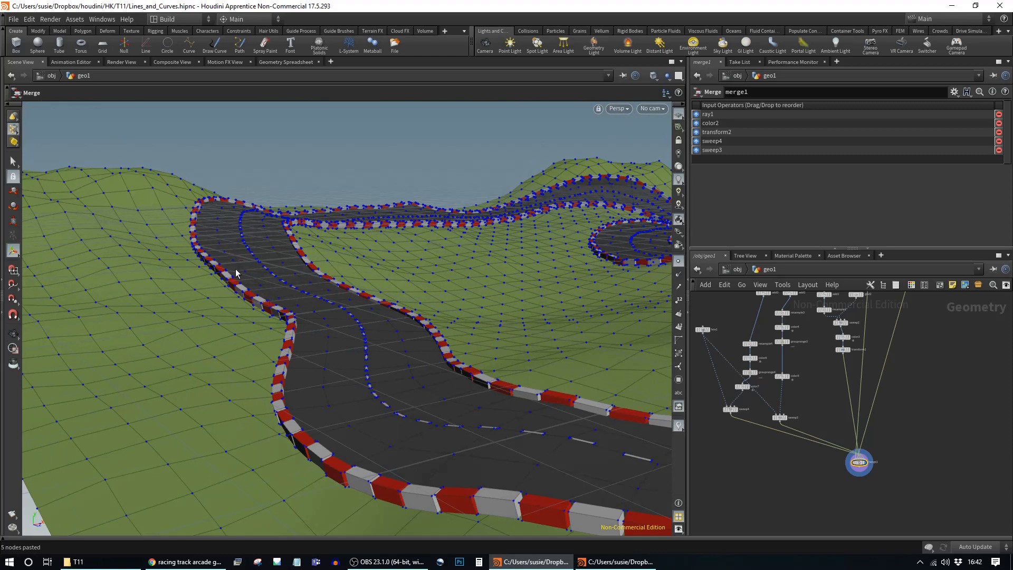
{"action": "left_click_drag", "start_coordinate": [453, 396], "coordinate": [152, 368], "text": "alt"}
{"action": "left_click_drag", "start_coordinate": [371, 354], "coordinate": [486, 316], "text": "alt"}
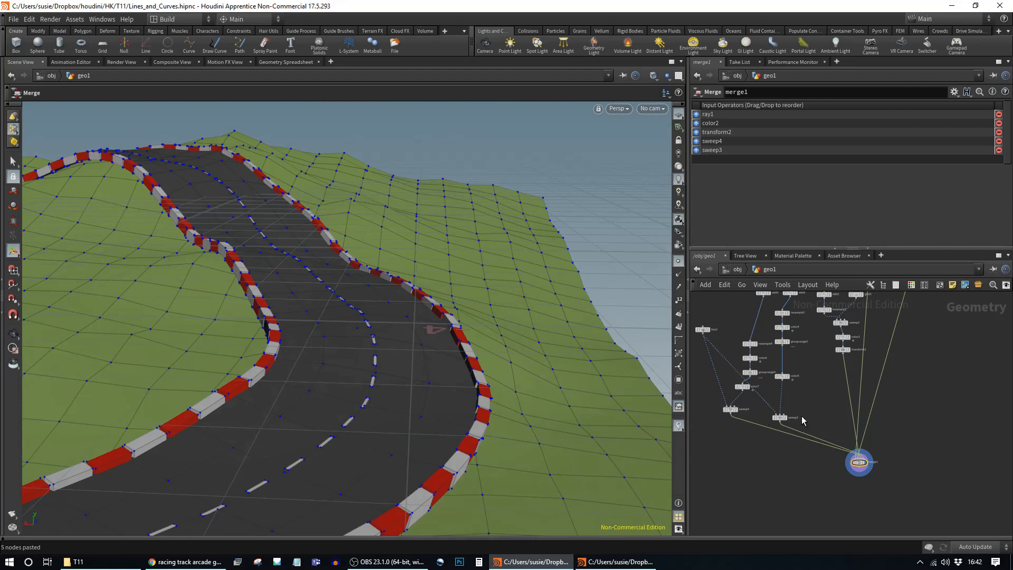
Move add3 away from add2, display it and examine the outer track edge curve around the bend
{"action": "scroll", "coordinate": [844, 395], "scroll_direction": "up", "scroll_amount": 5}
{"action": "middle_click_drag", "start_coordinate": [840, 378], "coordinate": [764, 472]}
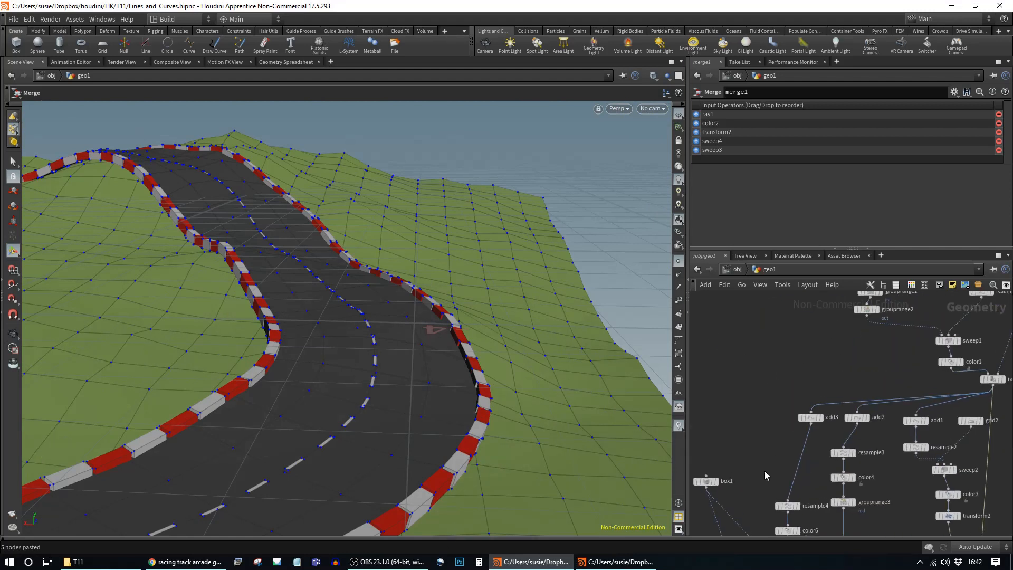
{"action": "left_click_drag", "start_coordinate": [815, 420], "coordinate": [766, 420]}
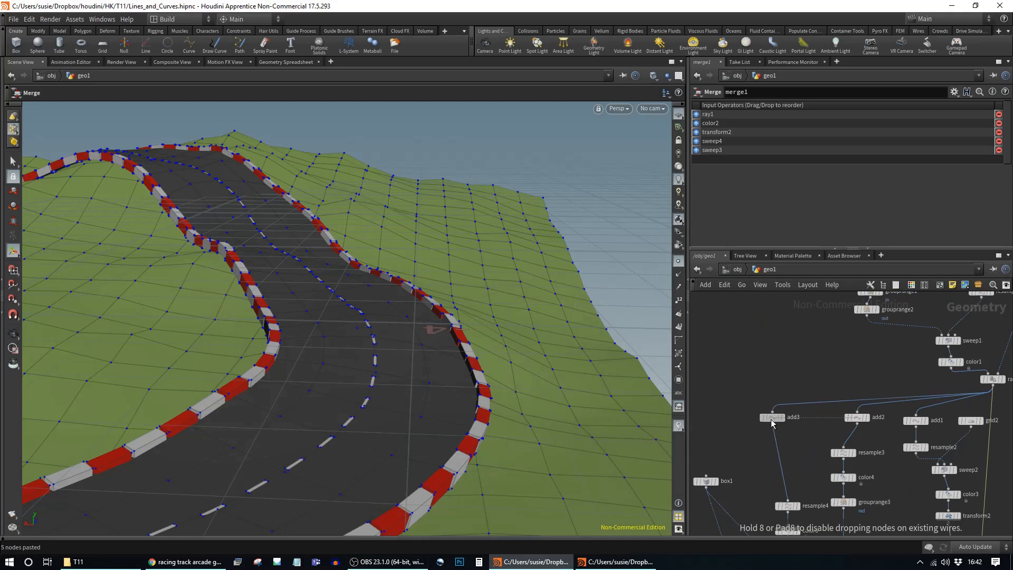
{"action": "left_click", "coordinate": [766, 420]}
{"action": "left_click", "coordinate": [774, 403]}
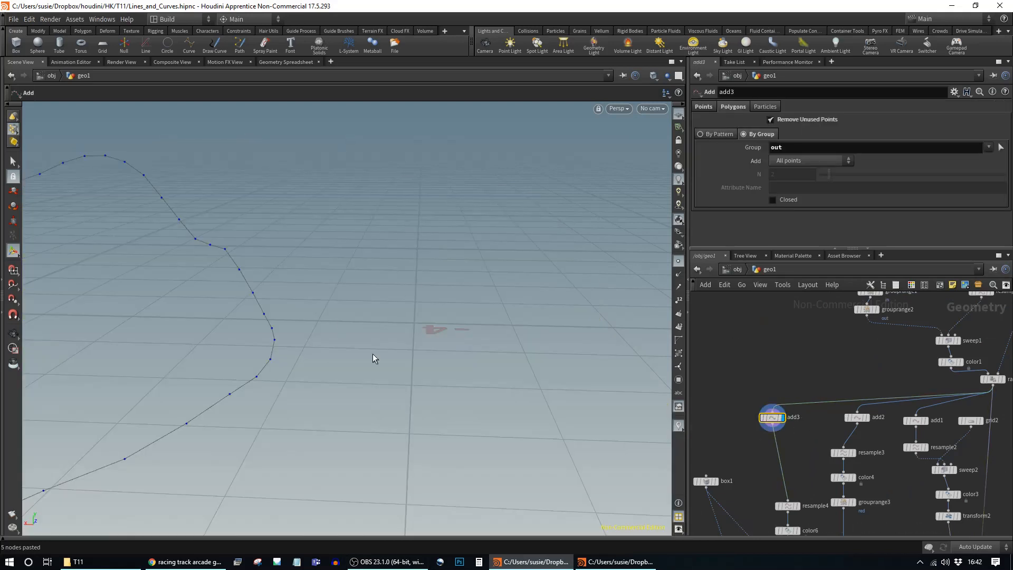
{"action": "middle_click_drag", "start_coordinate": [308, 306], "coordinate": [556, 346]}
{"action": "right_click_drag", "start_coordinate": [454, 351], "coordinate": [445, 370]}
{"action": "left_click_drag", "start_coordinate": [444, 370], "coordinate": [417, 352]}
{"action": "left_click_drag", "start_coordinate": [307, 293], "coordinate": [316, 312]}
{"action": "middle_click_drag", "start_coordinate": [316, 312], "coordinate": [547, 477]}
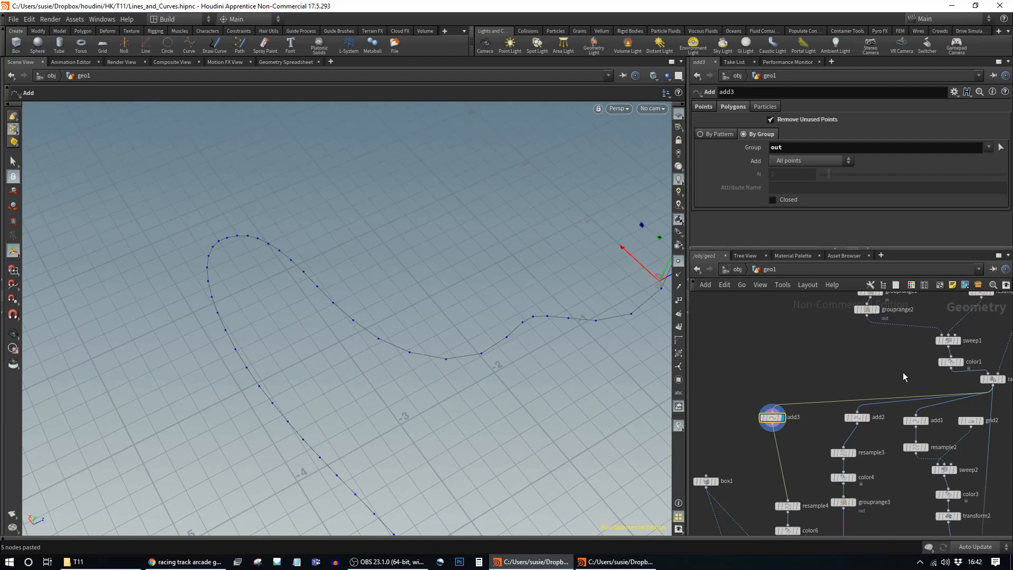
Display sweep1 and examine the track strip's polygons around the bend
{"action": "middle_click_drag", "start_coordinate": [904, 372], "coordinate": [801, 426]}
{"action": "left_click", "coordinate": [853, 395]}
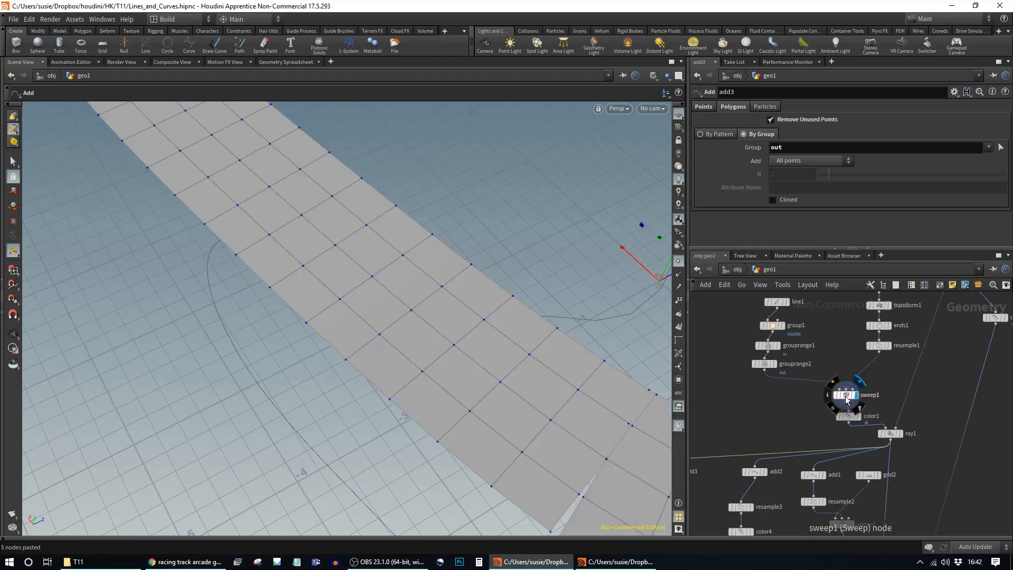
{"action": "left_click", "coordinate": [845, 395]}
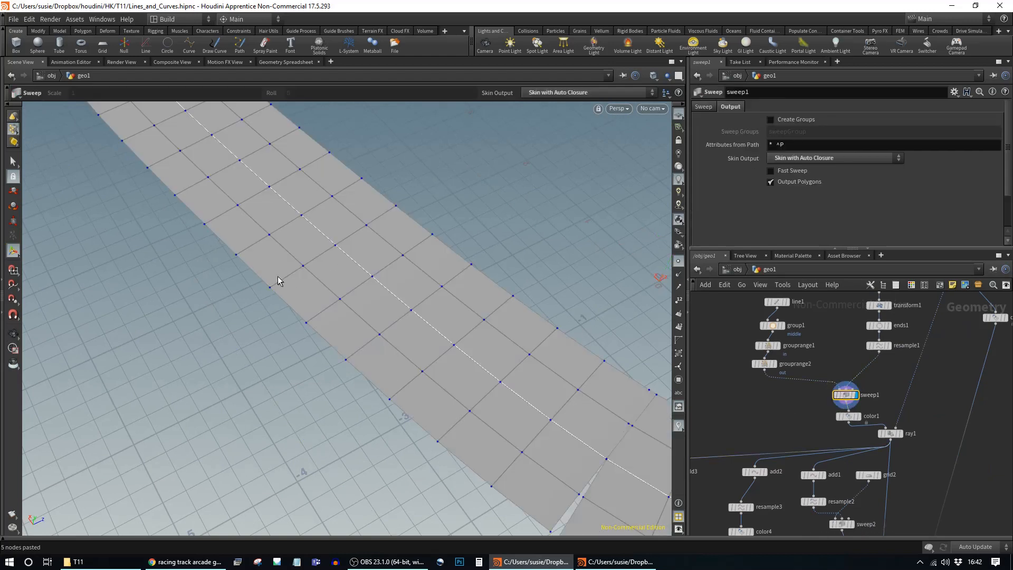
{"action": "right_click_drag", "start_coordinate": [638, 395], "coordinate": [339, 344], "text": "alt"}
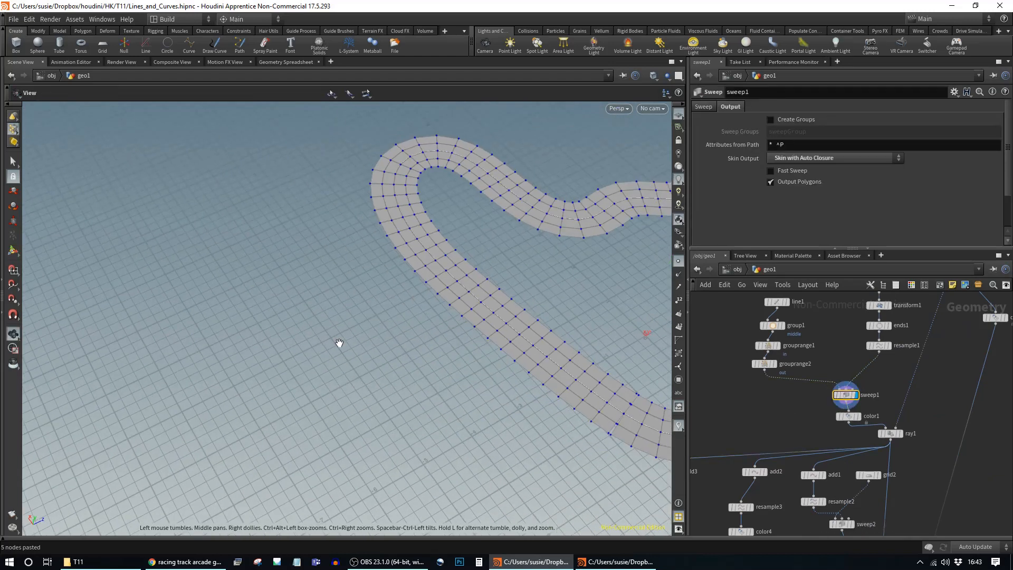
{"action": "left_click_drag", "start_coordinate": [340, 344], "coordinate": [441, 333], "text": "alt"}
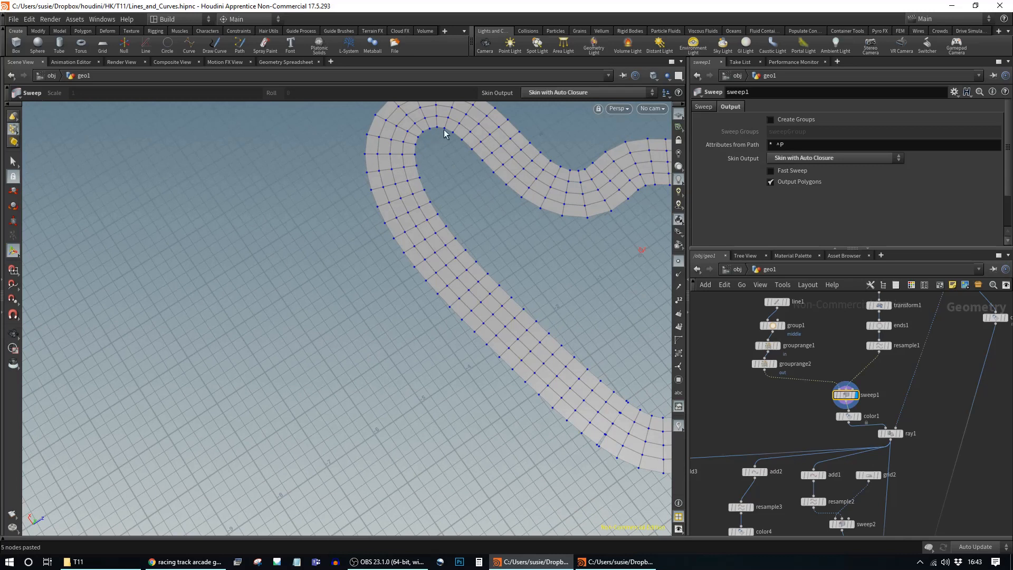
Select add3 and display the outer track edge curve it outputs
{"action": "middle_click_drag", "start_coordinate": [777, 489], "coordinate": [897, 442]}
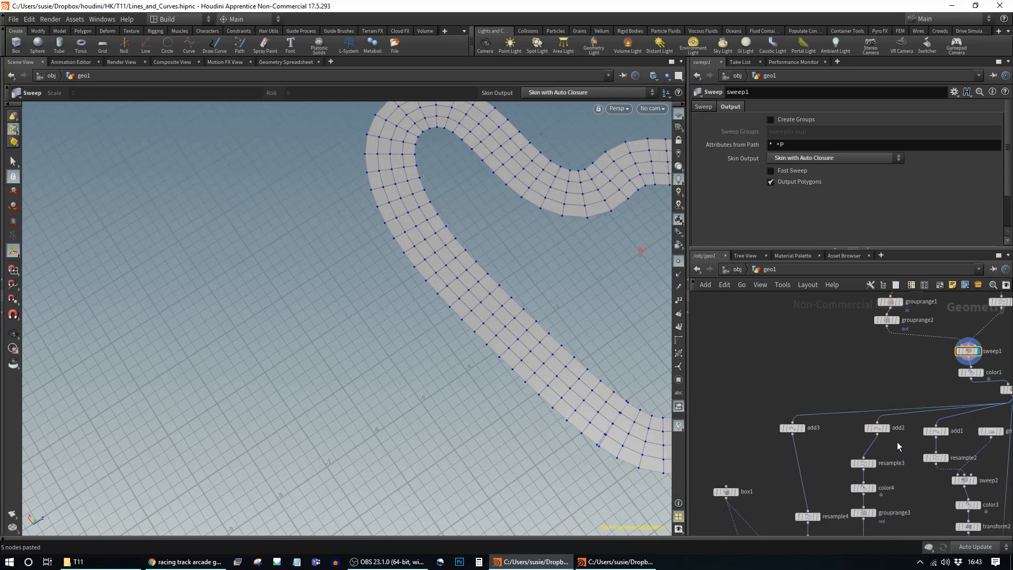
{"action": "left_click", "coordinate": [790, 428]}
{"action": "left_click", "coordinate": [802, 428]}
{"action": "scroll", "coordinate": [768, 429], "scroll_direction": "up", "scroll_amount": 5}
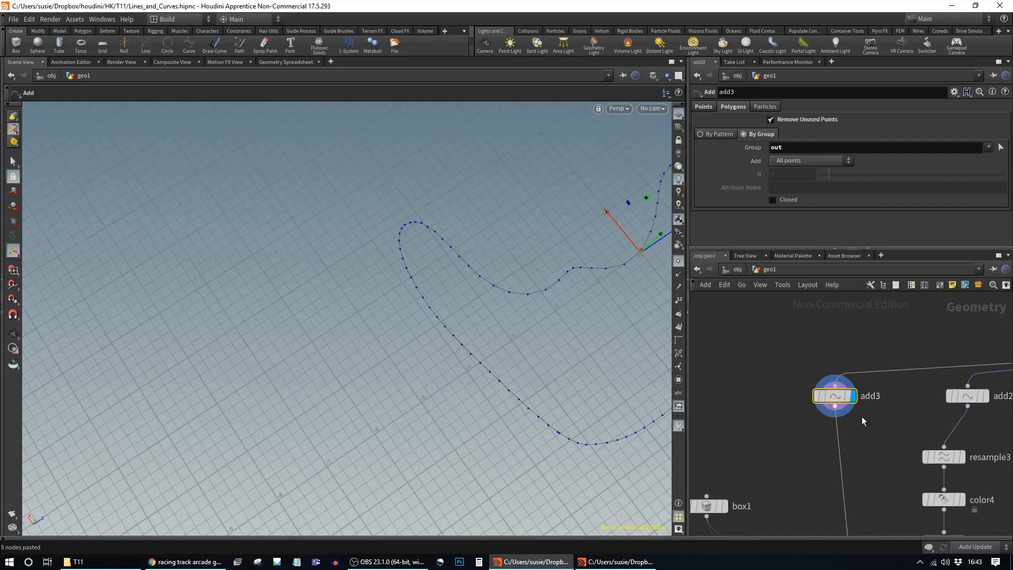
{"action": "middle_click_drag", "start_coordinate": [862, 416], "coordinate": [830, 389]}
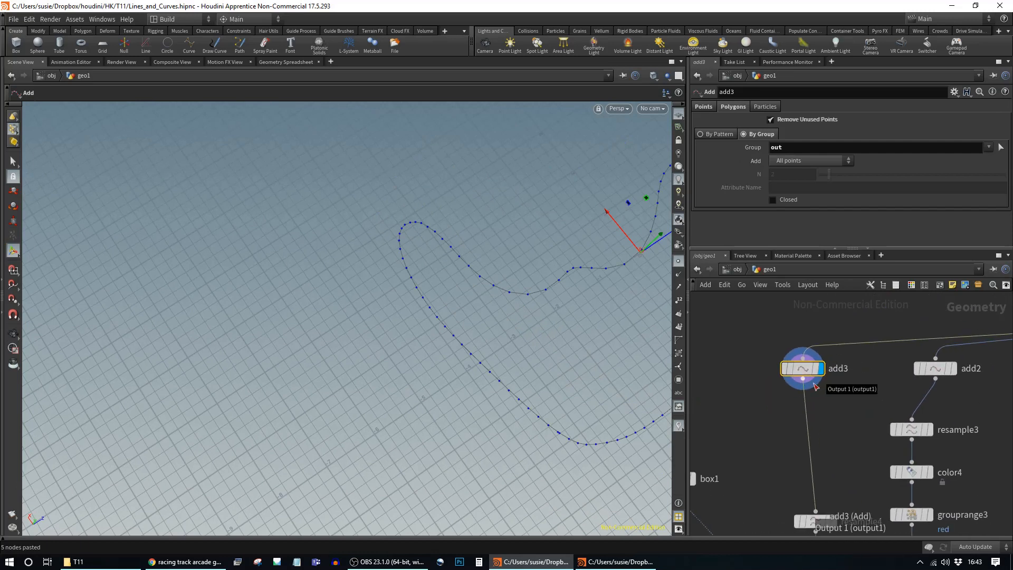
Insert an Attribute VOP node on the wire between add3 and resample4
{"action": "left_click", "coordinate": [814, 386]}
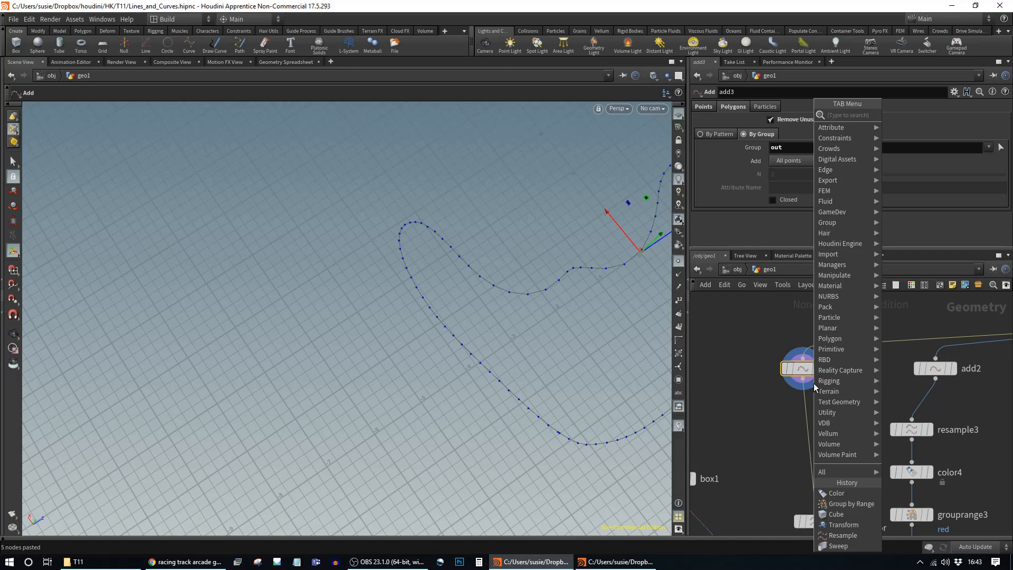
{"action": "type", "text": "at"}
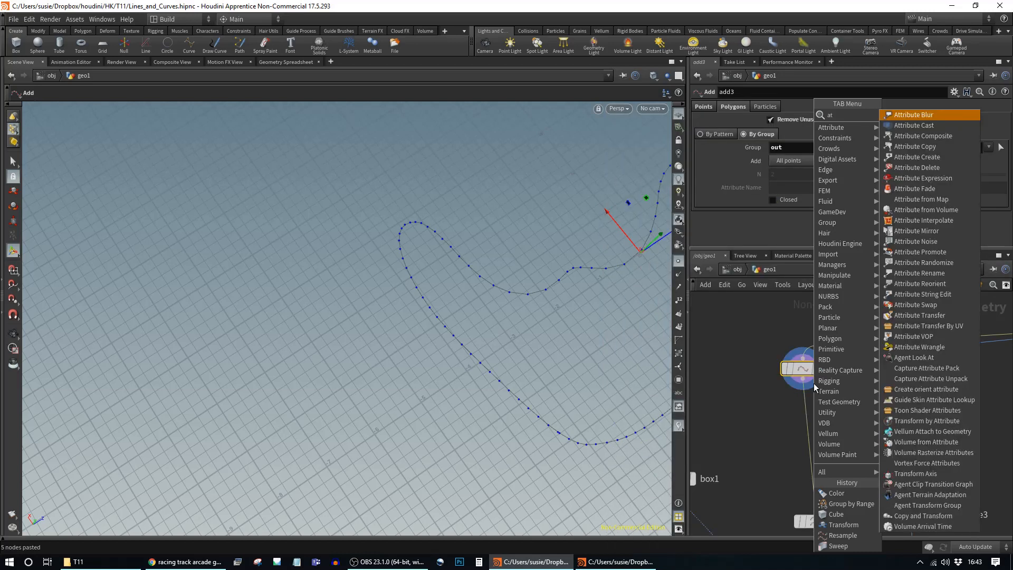
{"action": "type", "text": " vop"}
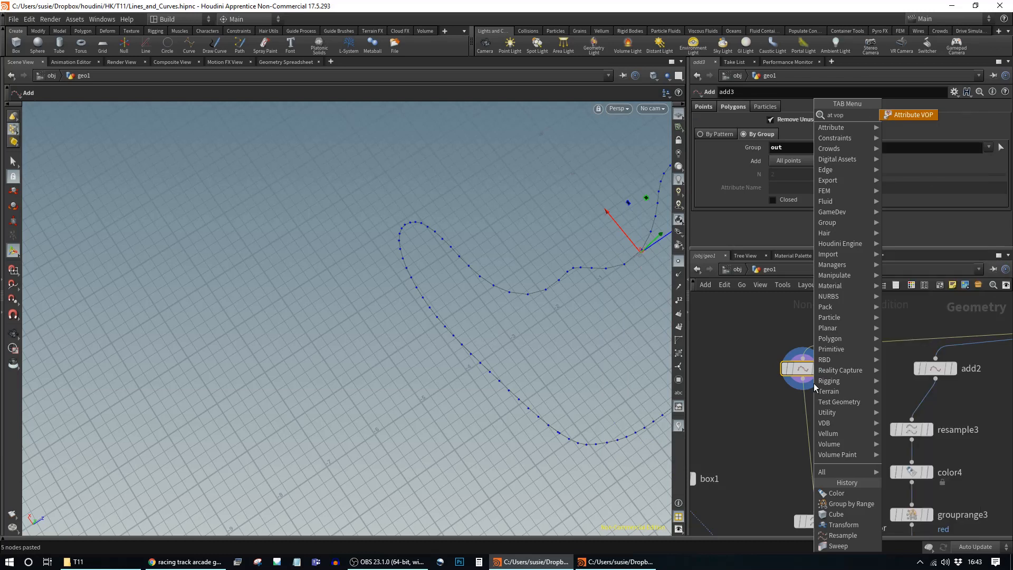
{"action": "key", "text": "Return"}
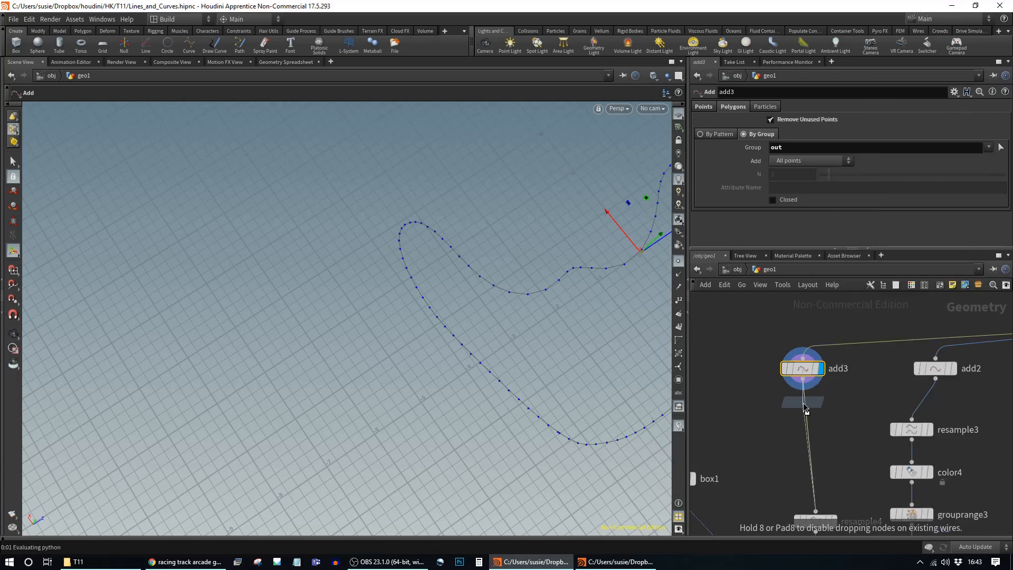
{"action": "left_click", "coordinate": [803, 404]}
{"action": "left_click_drag", "start_coordinate": [802, 415], "coordinate": [794, 426]}
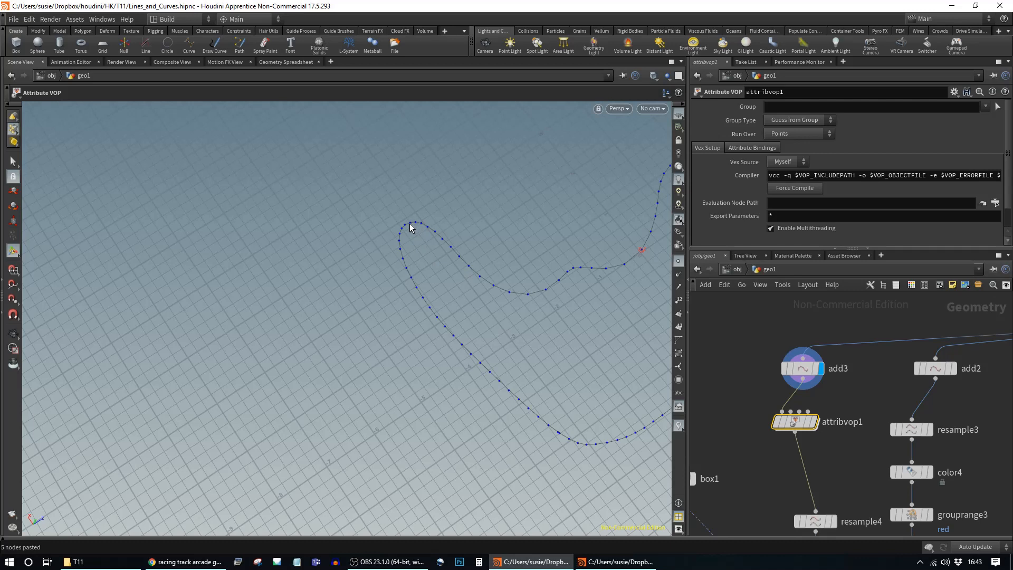
Display attribvop1 and, inside its network, add a Distance node with the global P wired to p1
{"action": "mouse_move", "coordinate": [807, 422]}
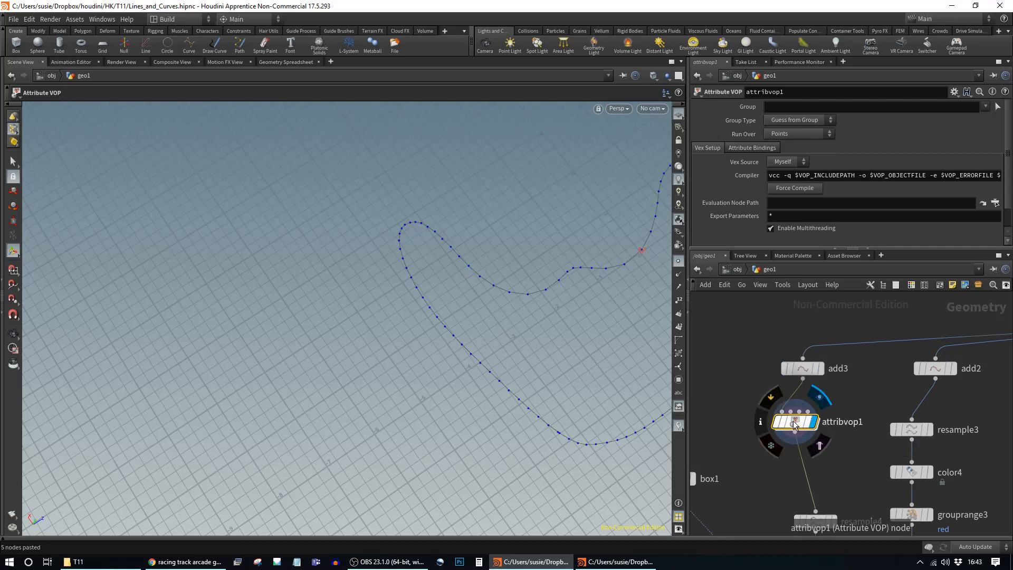
{"action": "double_click", "coordinate": [816, 424]}
{"action": "left_click_drag", "start_coordinate": [919, 334], "coordinate": [932, 382]}
{"action": "left_click_drag", "start_coordinate": [791, 395], "coordinate": [825, 384]}
{"action": "key", "text": "Tab"}
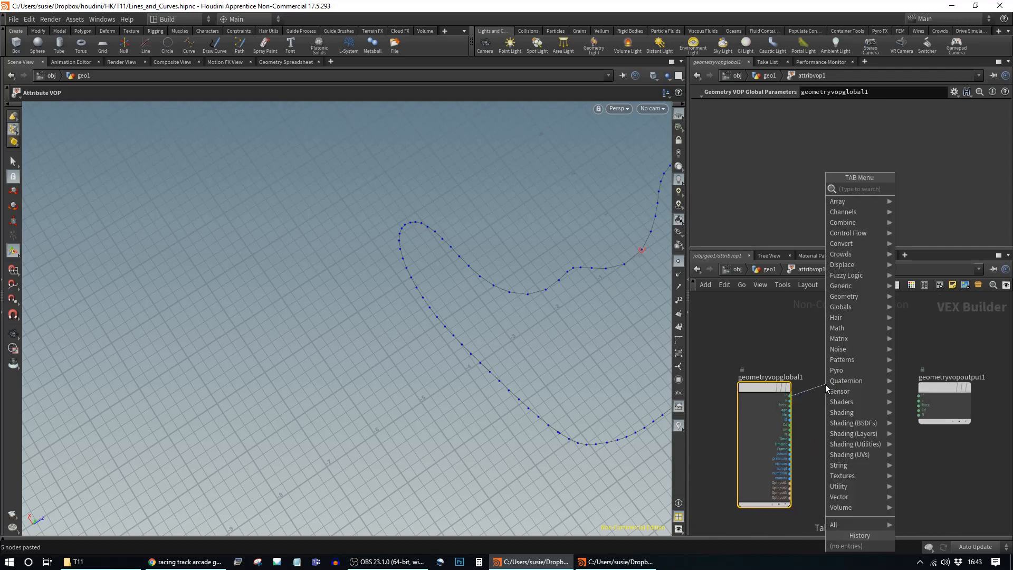
{"action": "type", "text": "distan"}
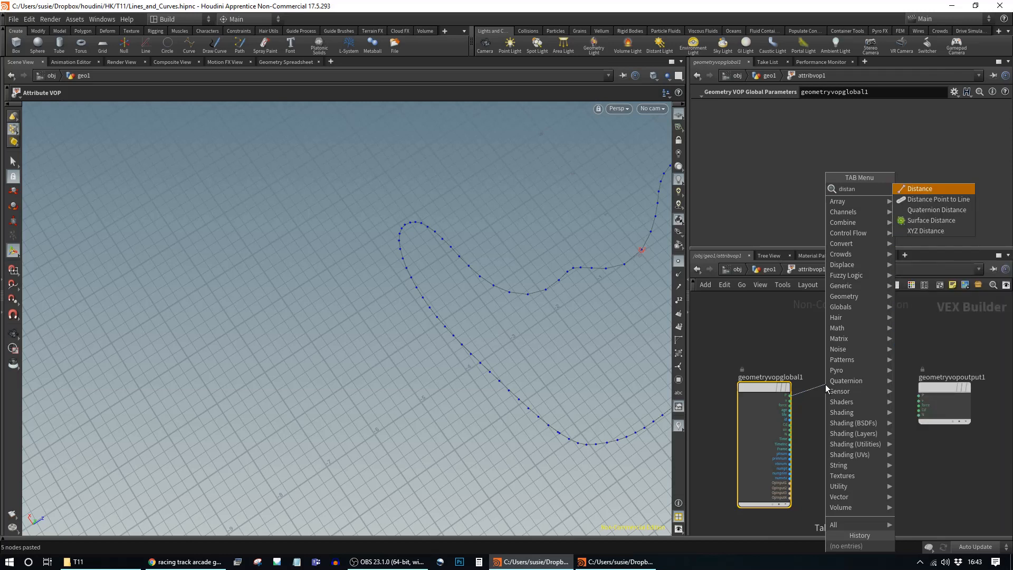
{"action": "key", "text": "Return"}
{"action": "left_click", "coordinate": [854, 387]}
{"action": "left_click_drag", "start_coordinate": [854, 391], "coordinate": [853, 409]}
Add an Import Point Attribute node below distance1 in the VOP network
{"action": "middle_click_drag", "start_coordinate": [846, 460], "coordinate": [819, 448]}
{"action": "scroll", "coordinate": [819, 449], "scroll_direction": "up", "scroll_amount": 1}
{"action": "left_click", "coordinate": [792, 437]}
{"action": "key", "text": "Tab"}
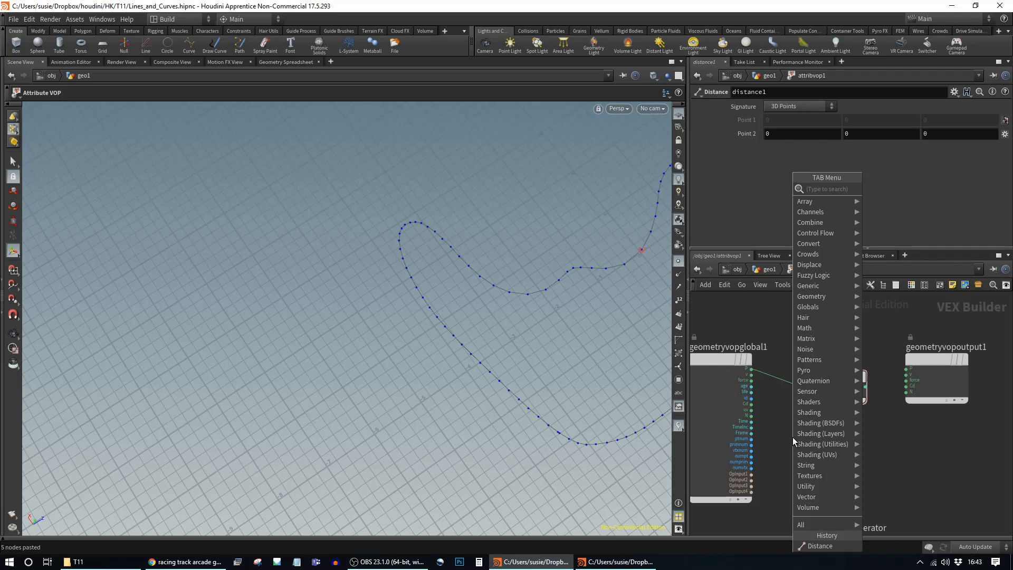
{"action": "type", "text": "att"}
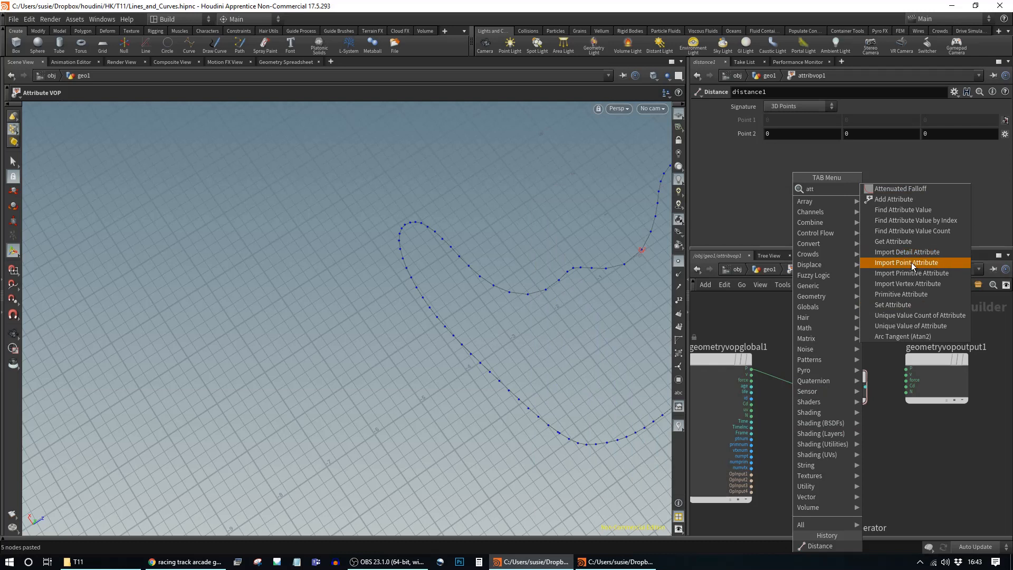
{"action": "left_click", "coordinate": [911, 261]}
{"action": "left_click", "coordinate": [805, 438]}
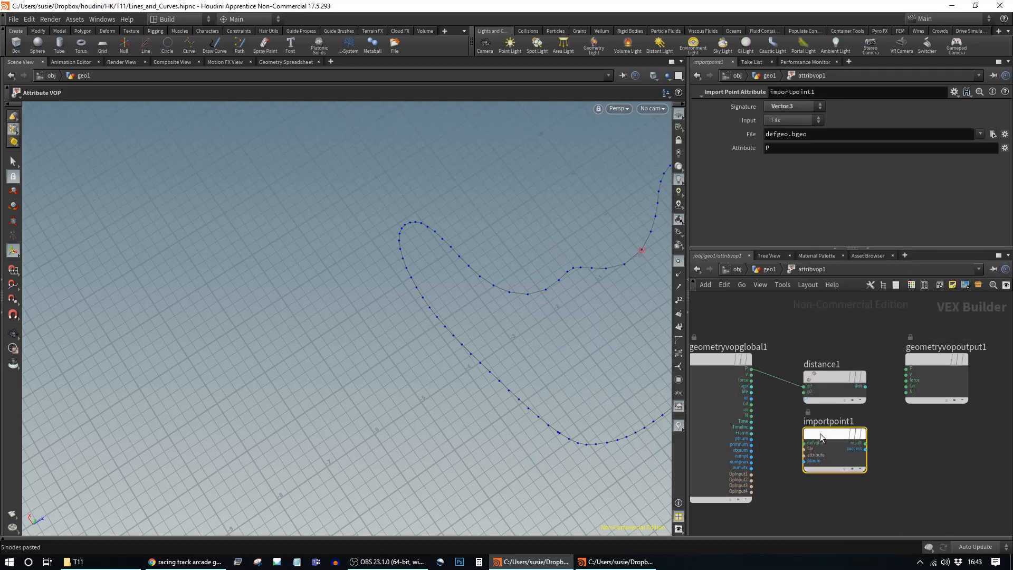
Connect the global OpInput1 to importpoint1's file input and shift importpoint1 away from the global parameters node
{"action": "scroll", "coordinate": [765, 480], "scroll_direction": "up", "scroll_amount": 3}
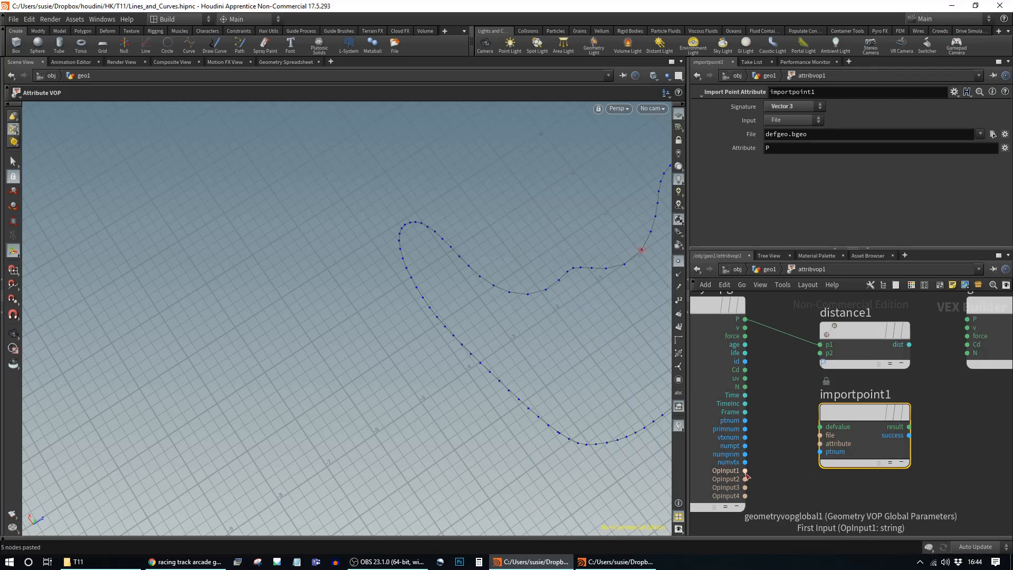
{"action": "left_click_drag", "start_coordinate": [745, 470], "coordinate": [815, 439]}
{"action": "left_click", "coordinate": [817, 436]}
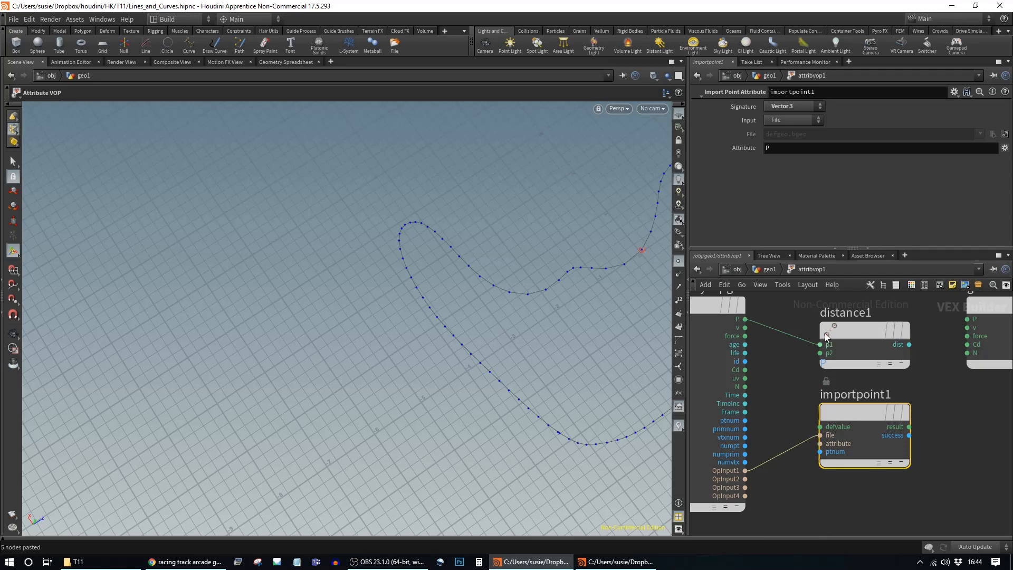
{"action": "left_click", "coordinate": [769, 272]}
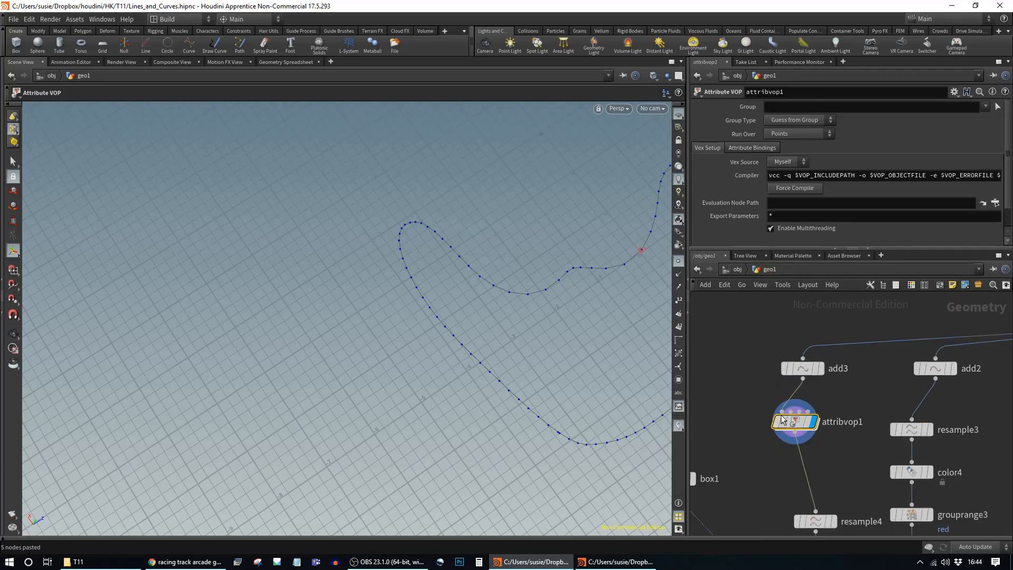
{"action": "double_click", "coordinate": [803, 425]}
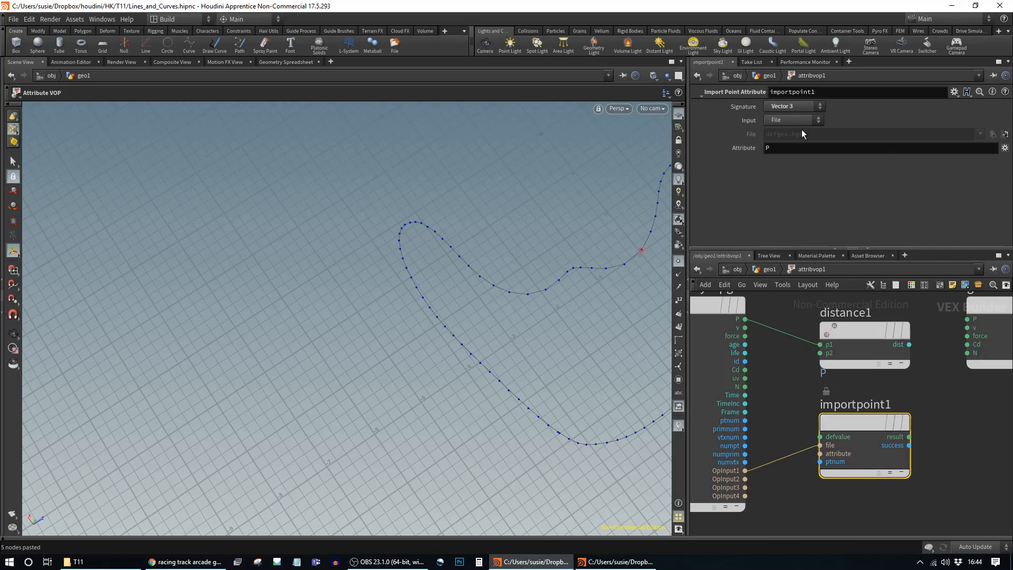
{"action": "left_click_drag", "start_coordinate": [859, 422], "coordinate": [882, 421]}
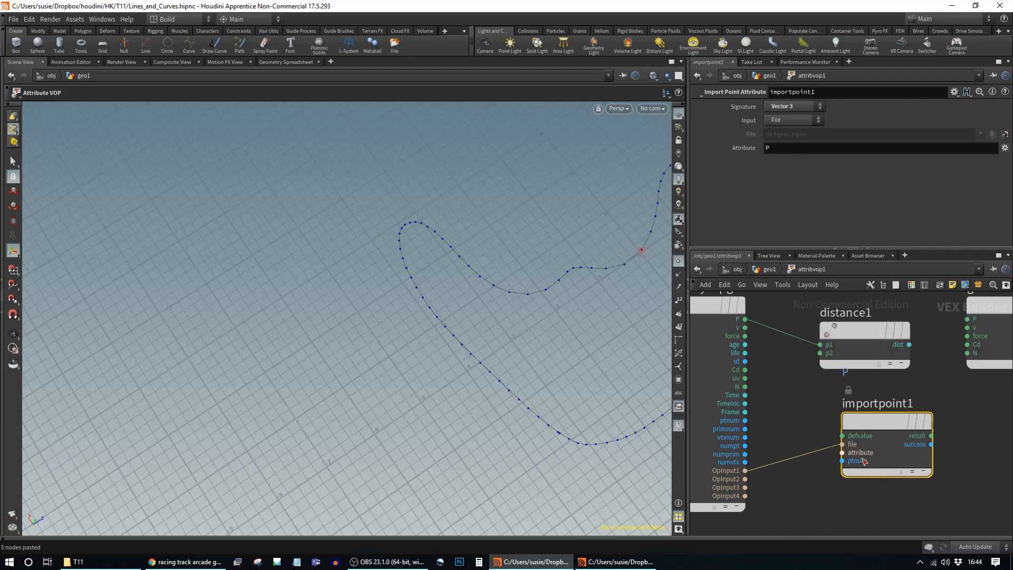
Add an Add Constant node of 1 to the global ptnum and feed the sum into importpoint1's ptnum input
{"action": "left_click", "coordinate": [746, 421]}
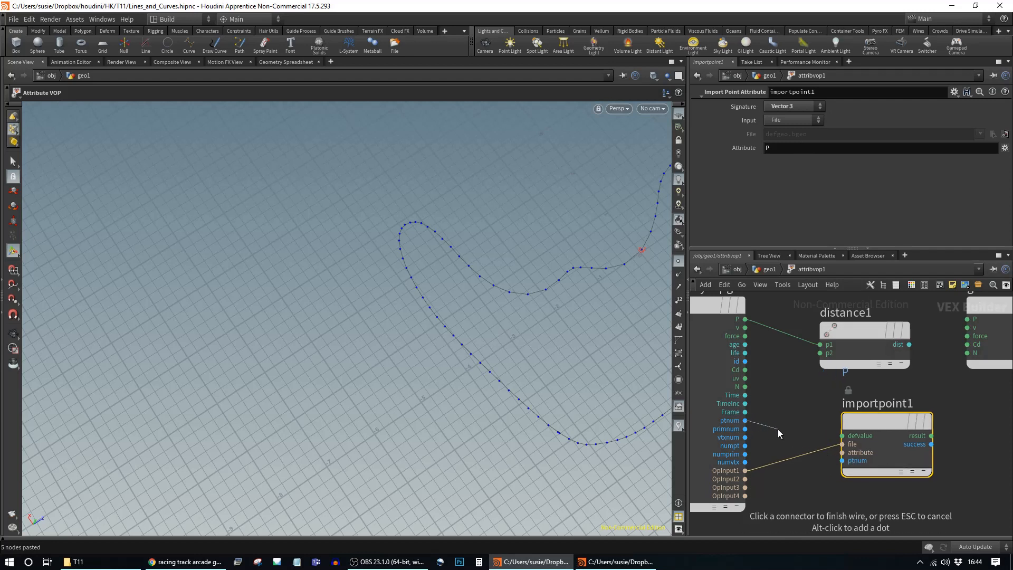
{"action": "key", "text": "Tab"}
{"action": "type", "text": "add c"}
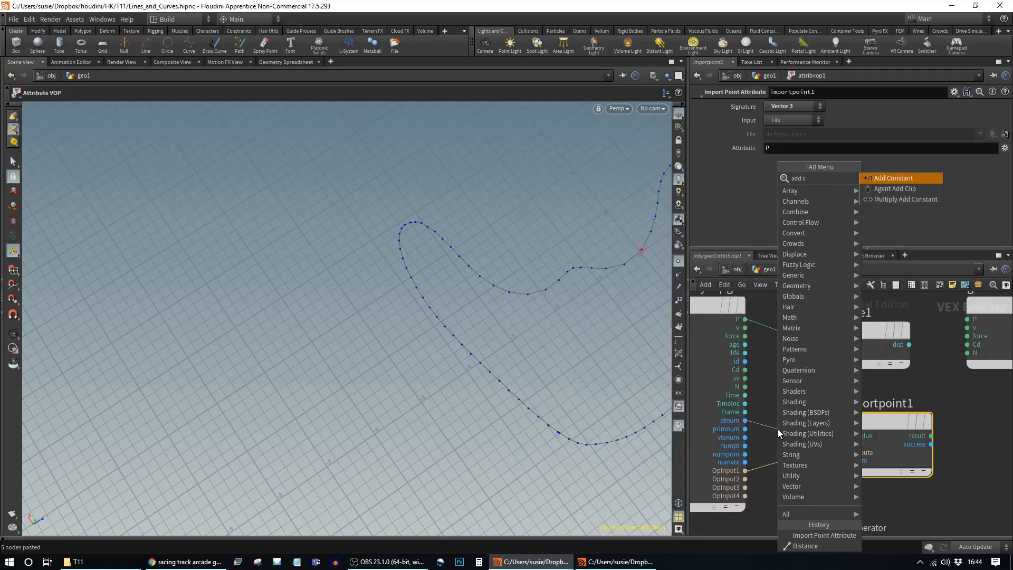
{"action": "key", "text": "Return"}
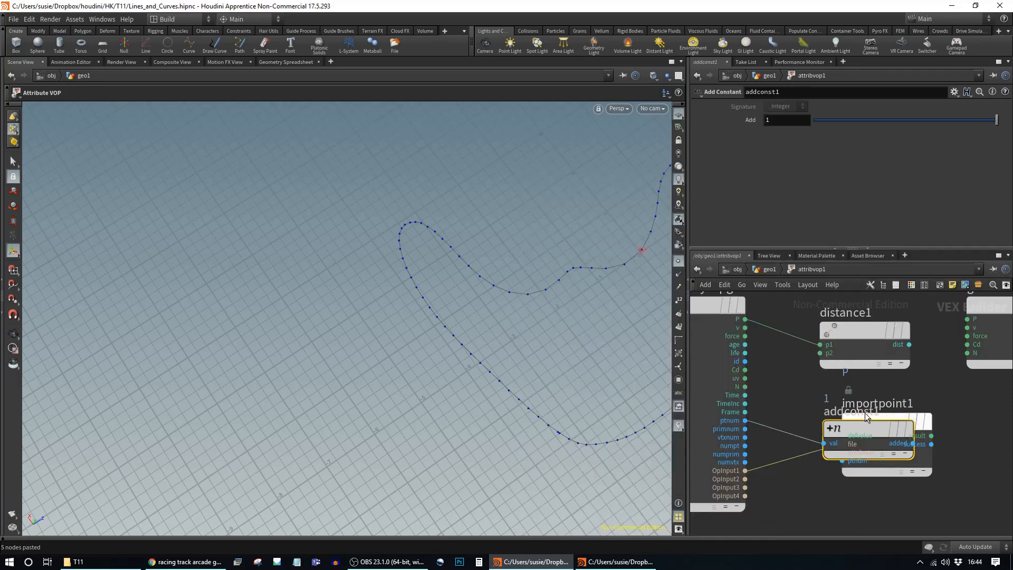
{"action": "left_click_drag", "start_coordinate": [876, 421], "coordinate": [980, 448]}
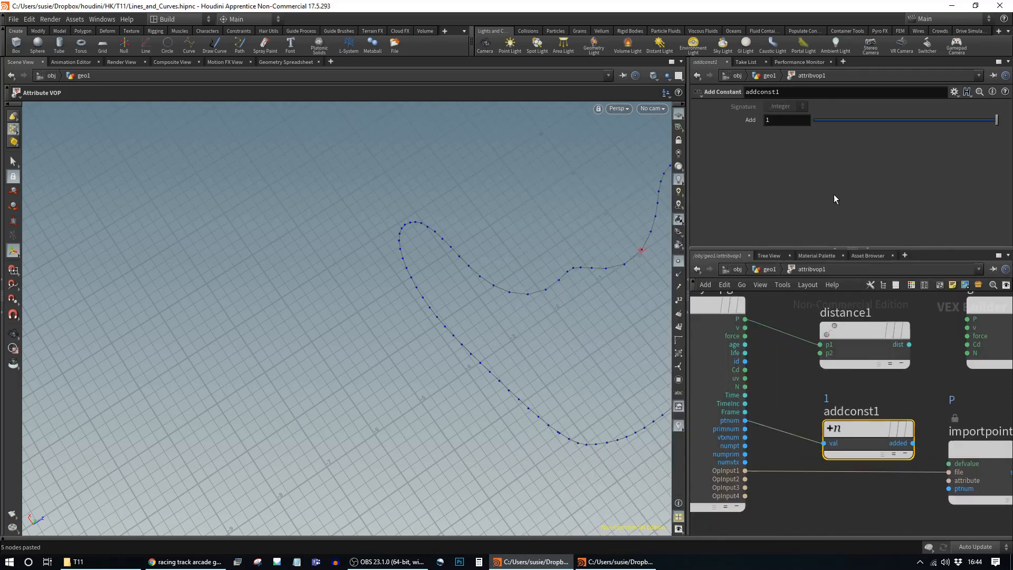
{"action": "left_click_drag", "start_coordinate": [913, 442], "coordinate": [949, 489]}
Move geometryvopoutput1 and distance1 beyond importpoint1, and connect importpoint1's result to distance1's p2 input
{"action": "middle_click_drag", "start_coordinate": [915, 500], "coordinate": [695, 490]}
{"action": "scroll", "coordinate": [906, 438], "scroll_direction": "down", "scroll_amount": 3}
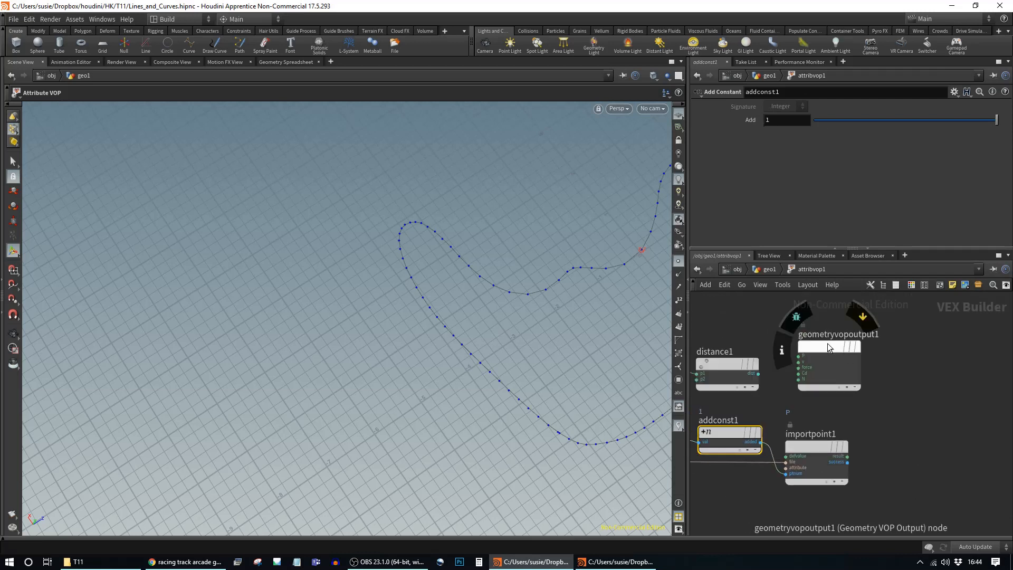
{"action": "left_click_drag", "start_coordinate": [828, 345], "coordinate": [1009, 354]}
{"action": "left_click_drag", "start_coordinate": [720, 368], "coordinate": [897, 372]}
{"action": "left_click", "coordinate": [848, 459]}
{"action": "left_click", "coordinate": [903, 360]}
{"action": "middle_click_drag", "start_coordinate": [932, 440], "coordinate": [877, 440]}
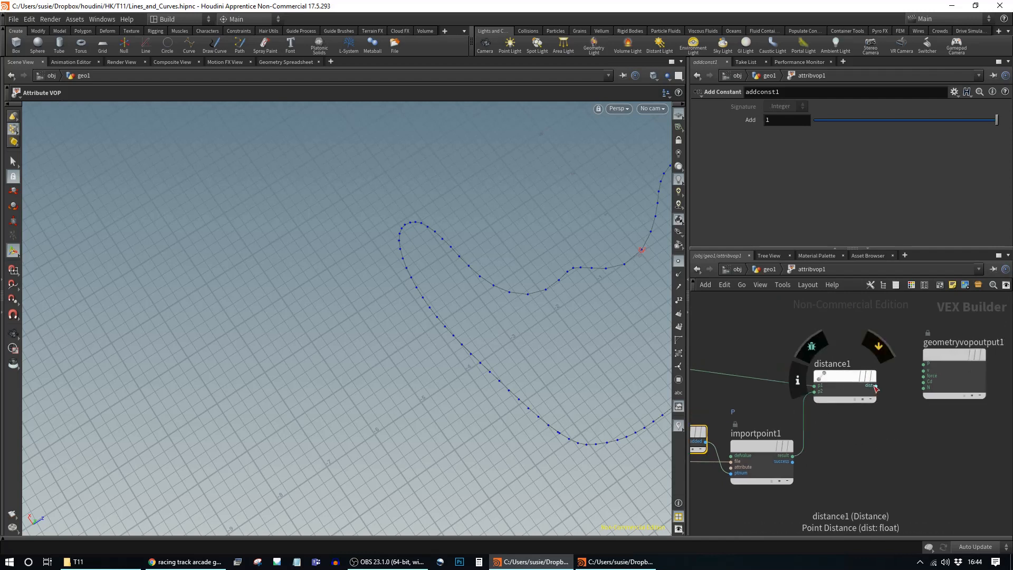
Add a Bind Export node fed by distance1's dist output
{"action": "left_click_drag", "start_coordinate": [877, 386], "coordinate": [920, 433]}
{"action": "key", "text": "Tab"}
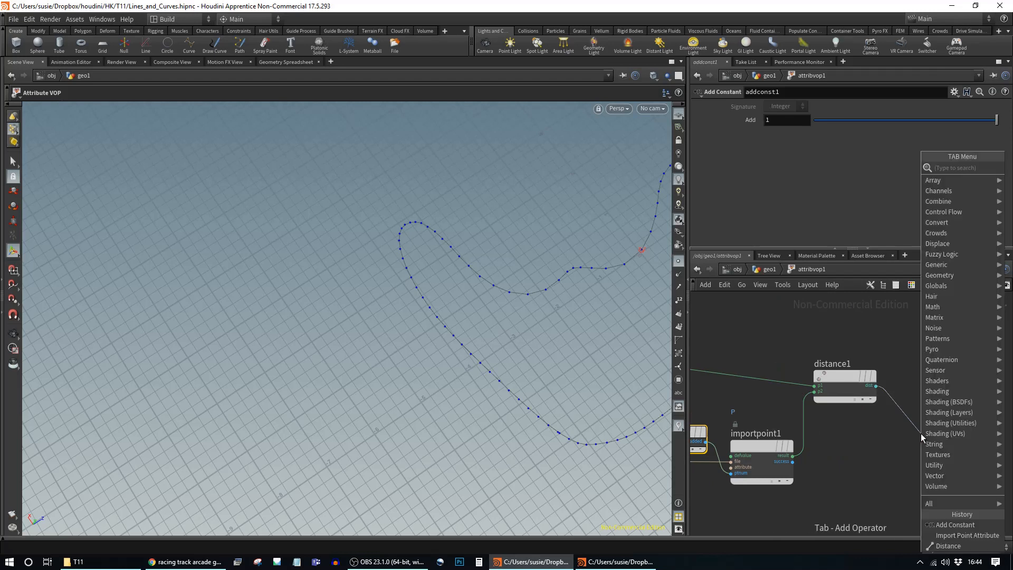
{"action": "type", "text": "bind ex"}
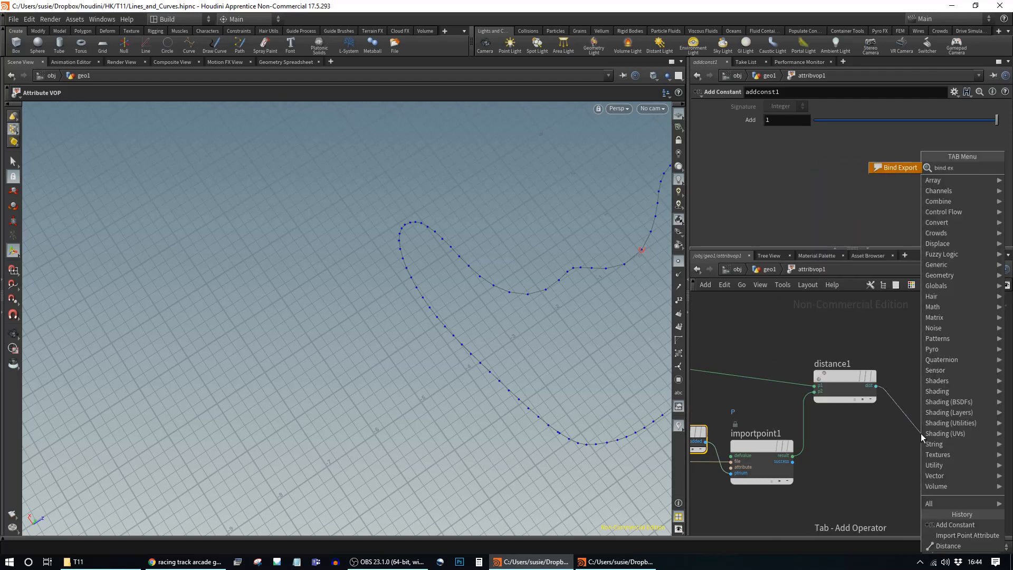
{"action": "key", "text": "Return"}
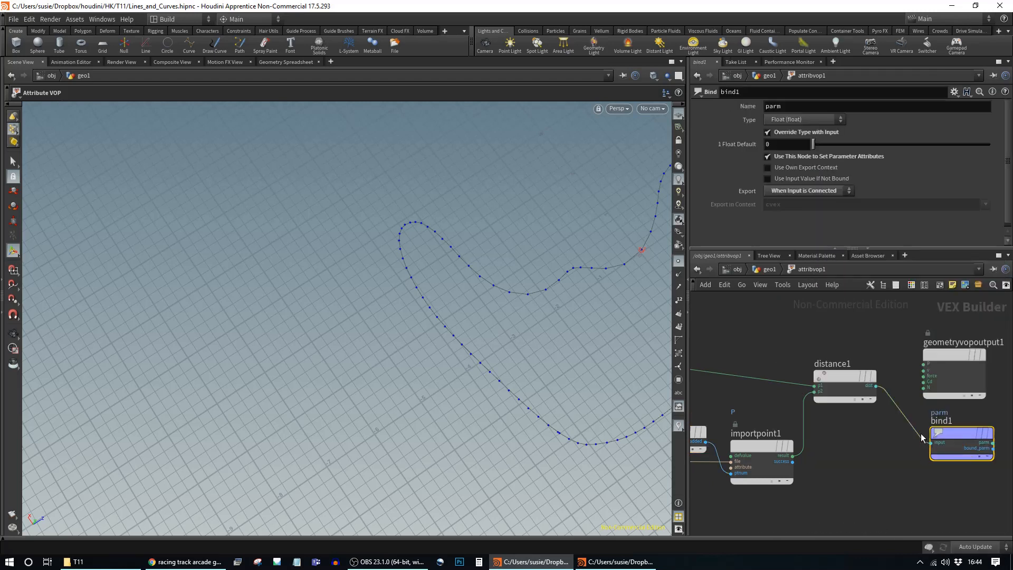
{"action": "left_click", "coordinate": [936, 435]}
Name the exported bind attribute spacing and move geometryvopoutput1 out of the way
{"action": "middle_click_drag", "start_coordinate": [968, 368], "coordinate": [790, 372]}
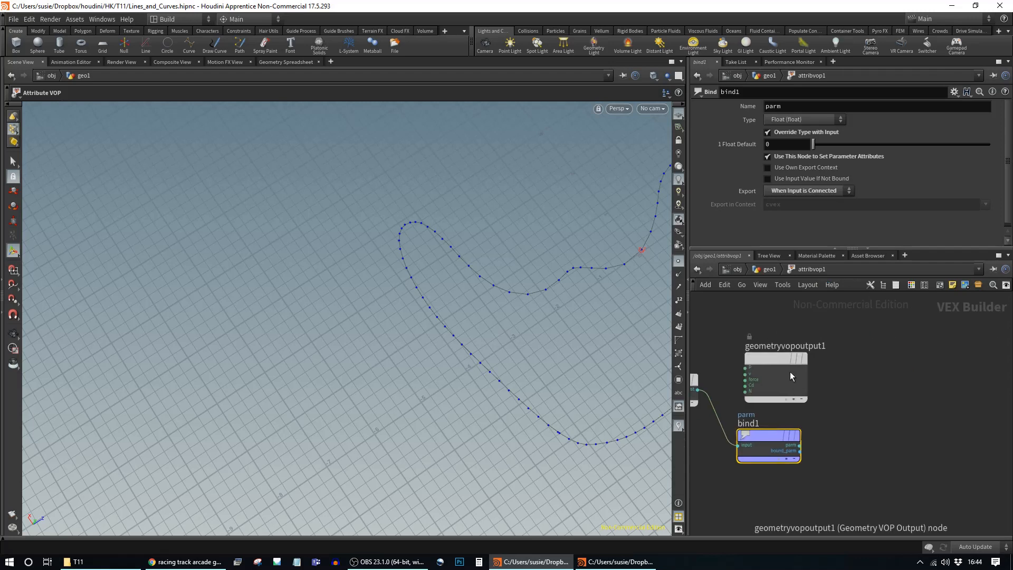
{"action": "left_click_drag", "start_coordinate": [774, 356], "coordinate": [930, 354]}
{"action": "left_click_drag", "start_coordinate": [801, 107], "coordinate": [721, 107]}
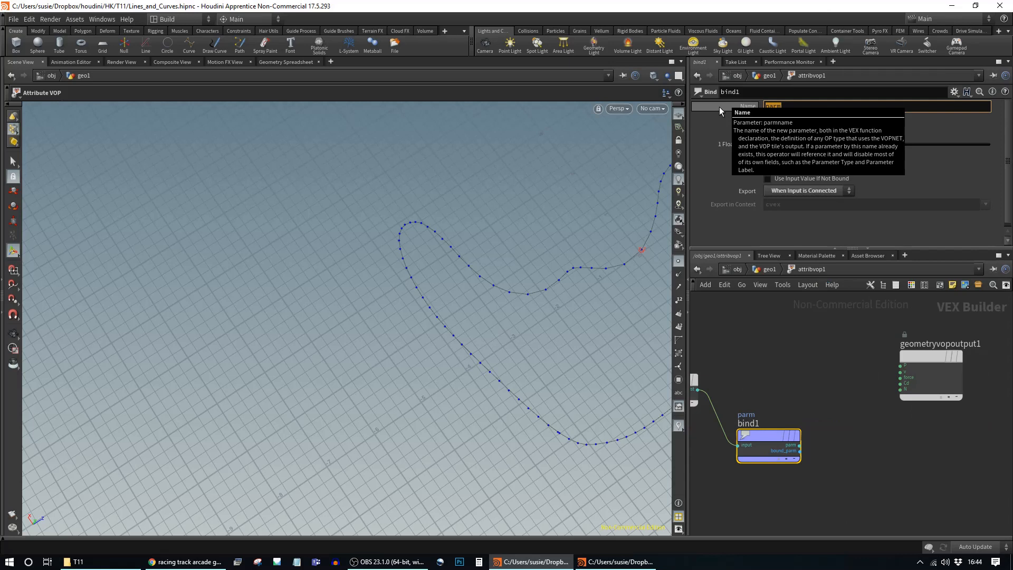
{"action": "type", "text": "spacing"}
{"action": "key", "text": "Return"}
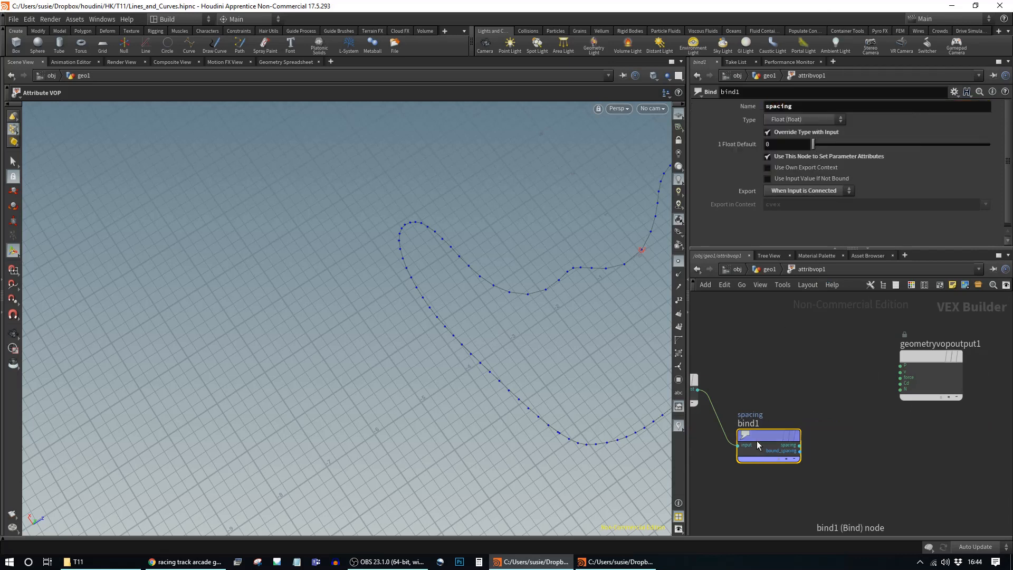
Return to geo1 and inspect attribvop1's spacing values in the Geometry Spreadsheet, sorted ascending and descending
{"action": "key", "text": "u"}
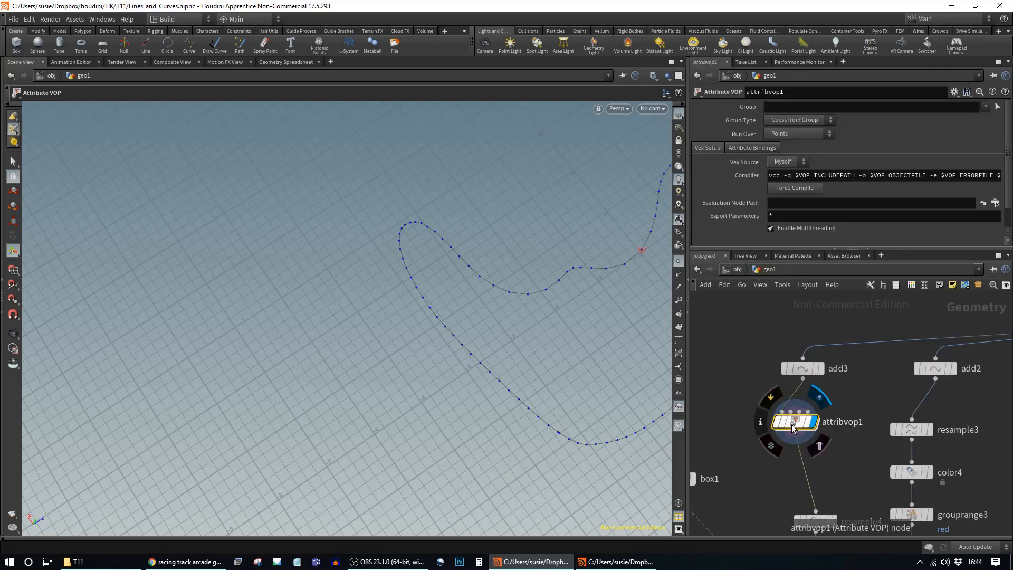
{"action": "left_click", "coordinate": [286, 62]}
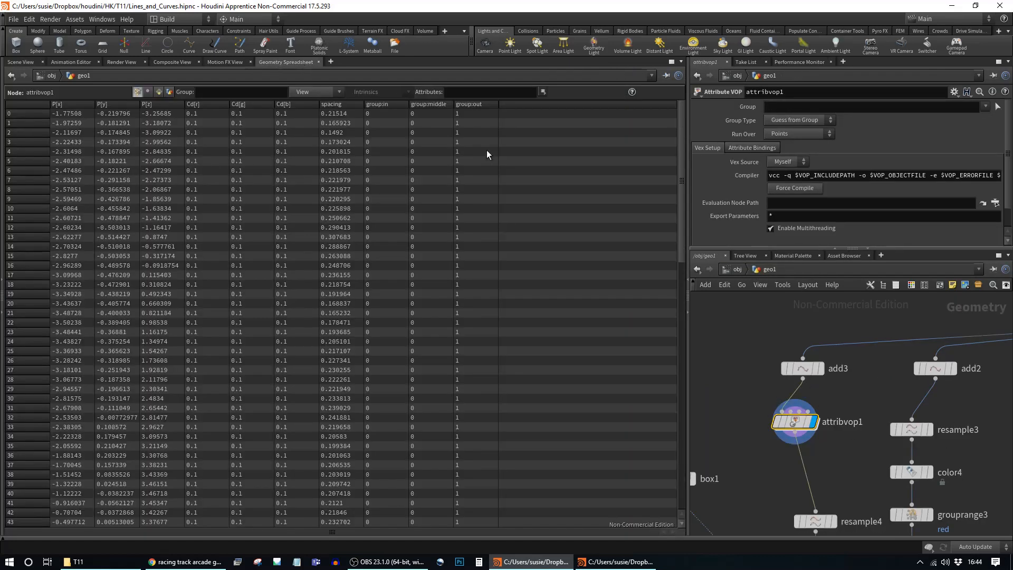
{"action": "left_click", "coordinate": [346, 104]}
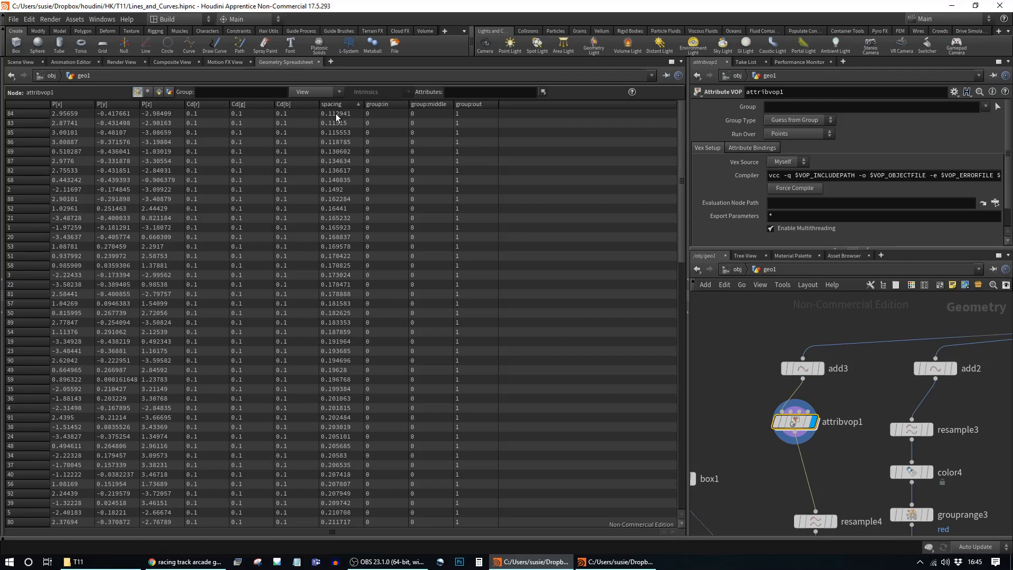
{"action": "left_click", "coordinate": [341, 104]}
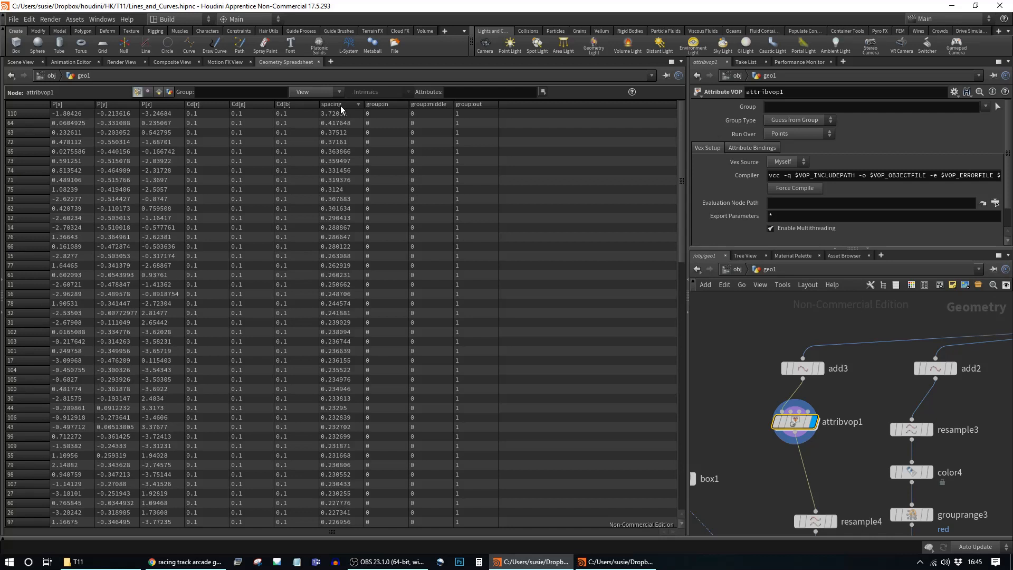
Return to the 3D viewport and insert a Color node between attribvop1 and resample4
{"action": "left_click", "coordinate": [343, 104]}
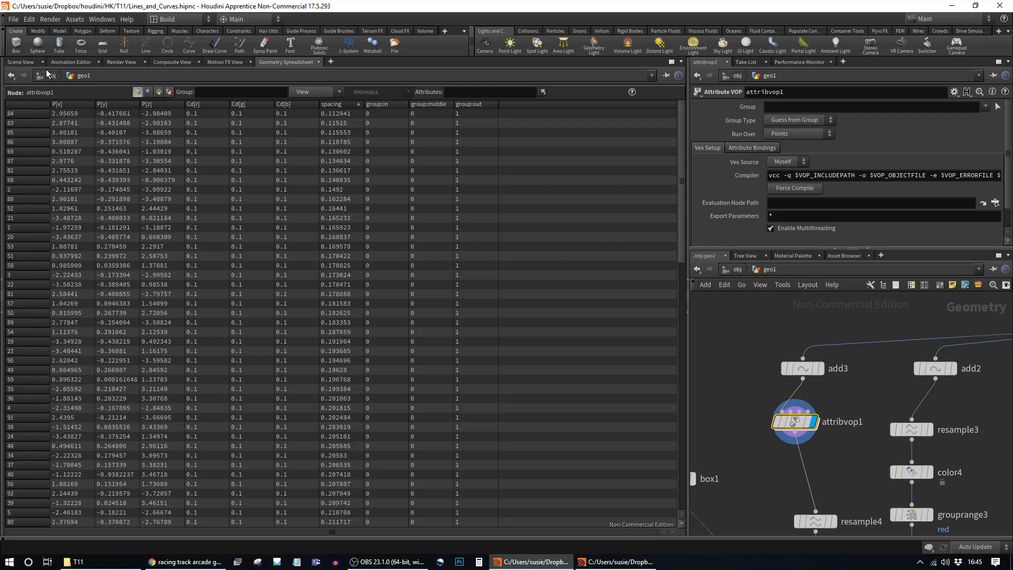
{"action": "left_click", "coordinate": [20, 62]}
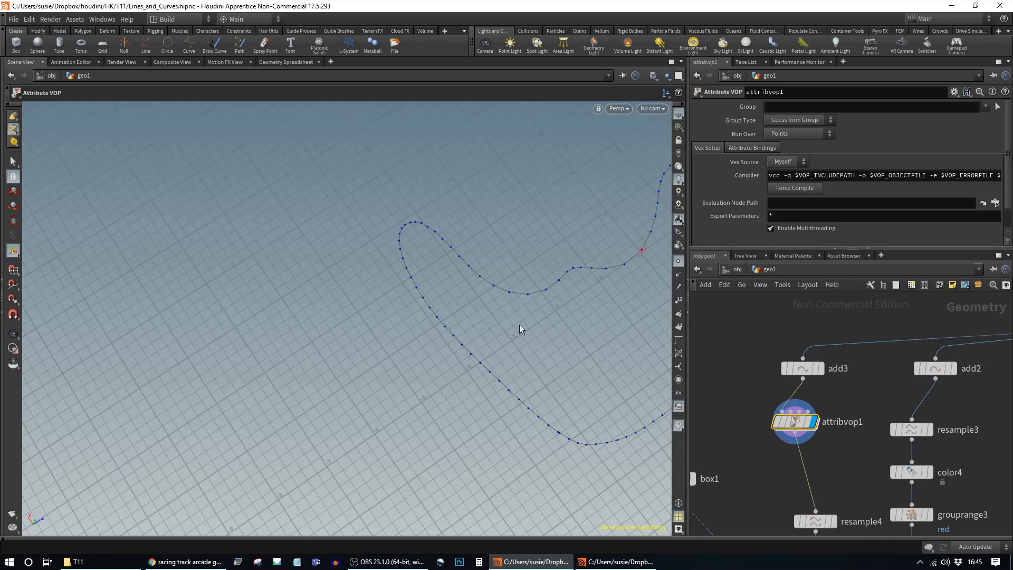
{"action": "middle_click_drag", "start_coordinate": [840, 461], "coordinate": [819, 400]}
{"action": "key", "text": "Tab"}
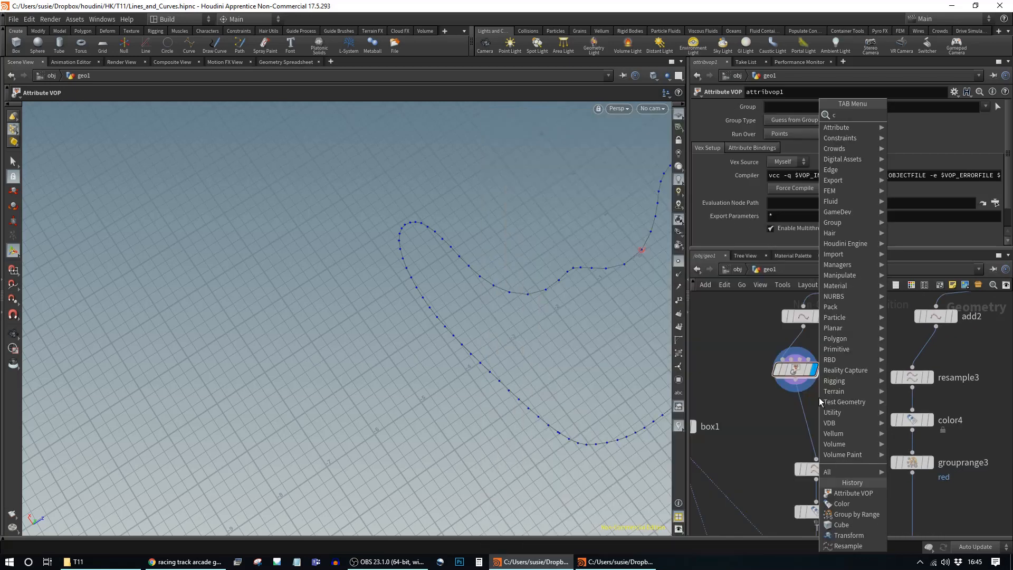
{"action": "type", "text": "colo"}
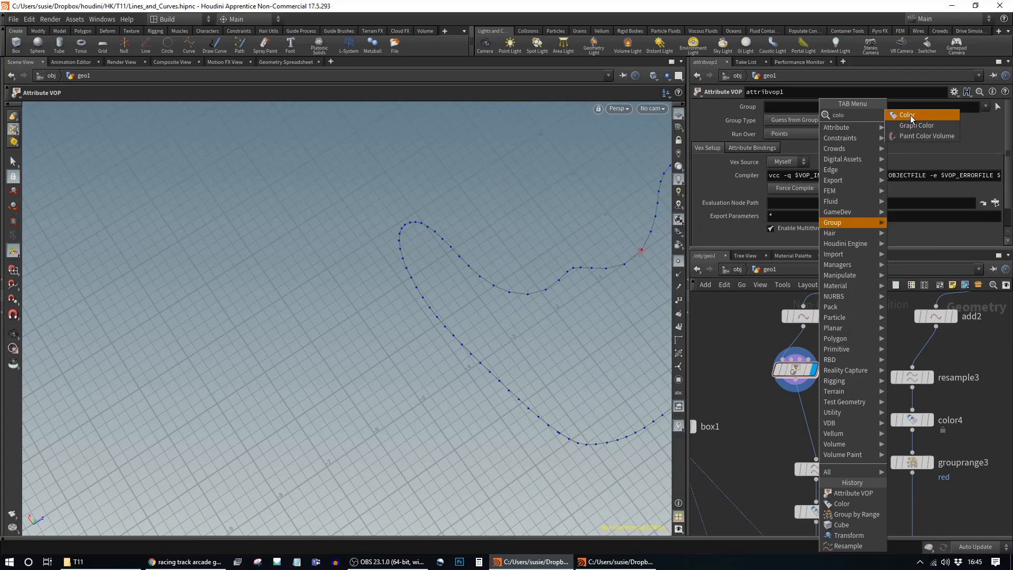
{"action": "key", "text": "Return"}
{"action": "left_click", "coordinate": [796, 407]}
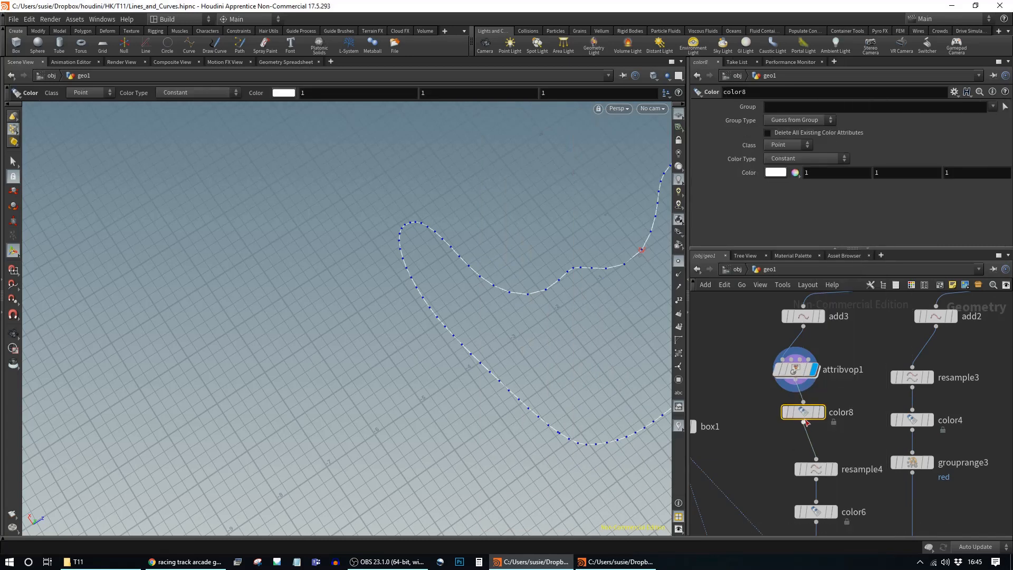
Set color8's color type to Ramp from Attribute with a range of 0.1 to 0.4
{"action": "left_click", "coordinate": [812, 159]}
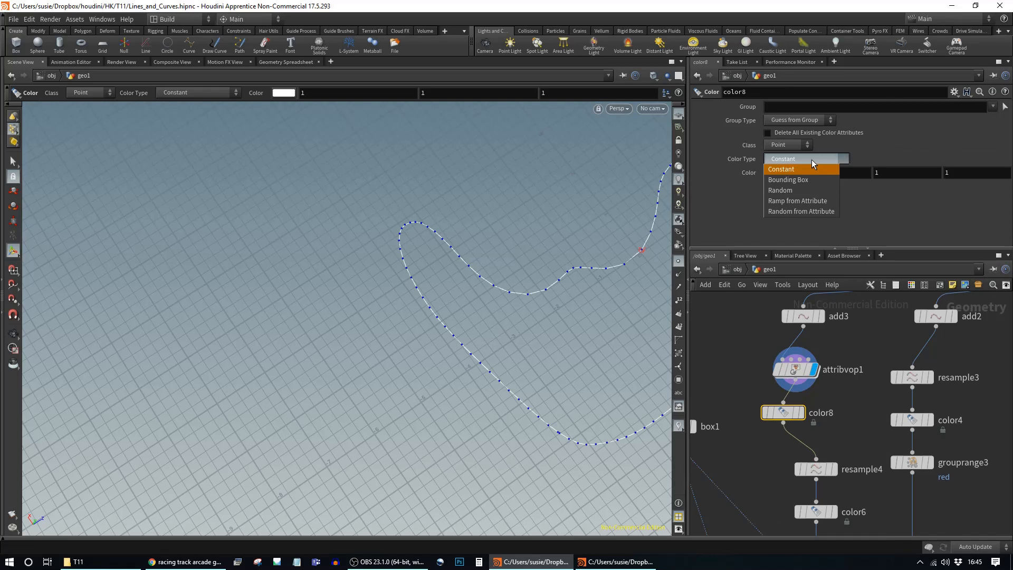
{"action": "left_click", "coordinate": [796, 201]}
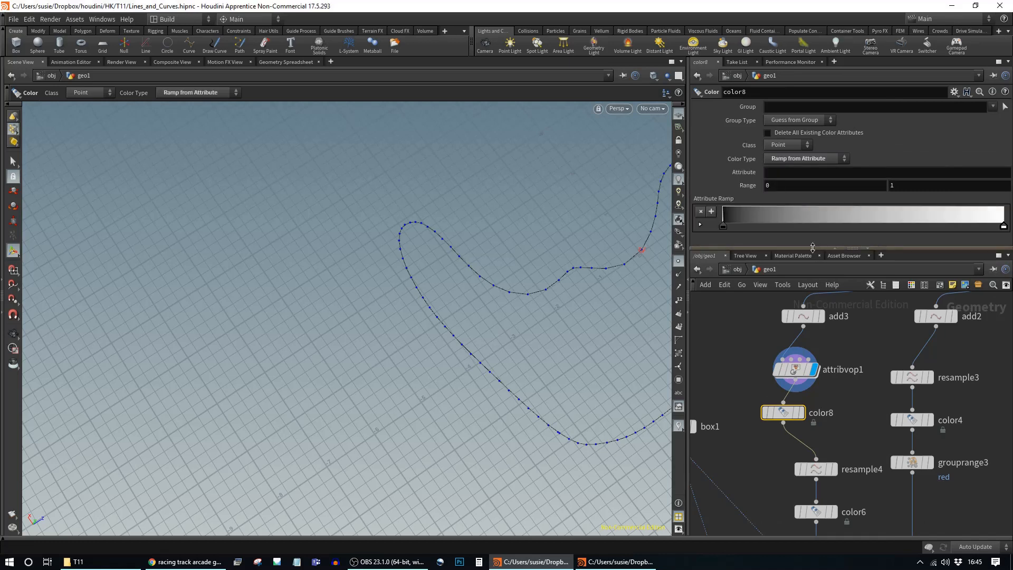
{"action": "left_click", "coordinate": [774, 186]}
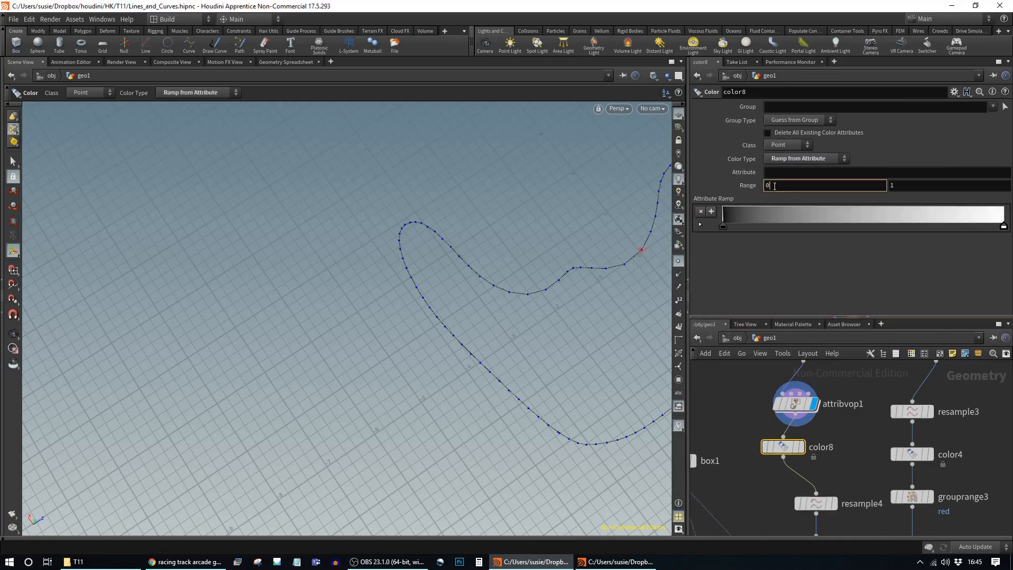
{"action": "type", "text": ".1"}
{"action": "key", "text": "Tab"}
{"action": "type", "text": "0."}
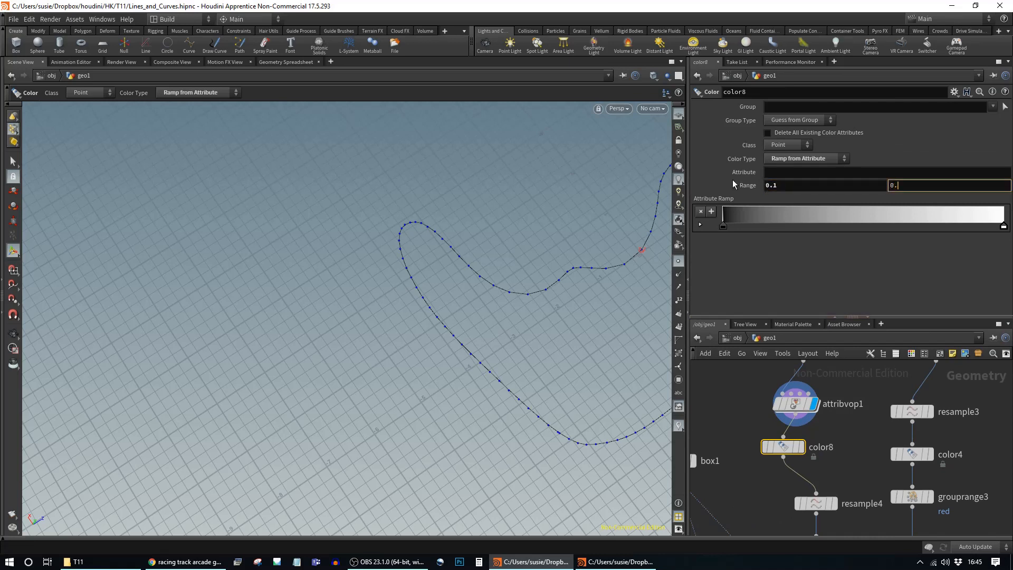
{"action": "type", "text": "4"}
{"action": "key", "text": "Return"}
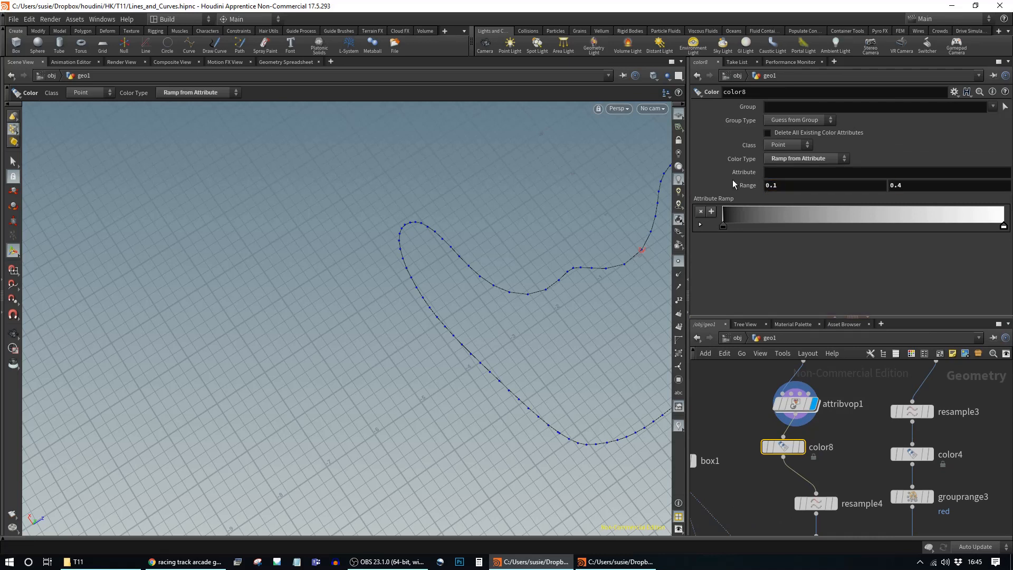
Display color8's output and align the node under attribvop1
{"action": "left_click", "coordinate": [801, 448]}
{"action": "left_click_drag", "start_coordinate": [785, 448], "coordinate": [797, 450]}
{"action": "middle_click_drag", "start_coordinate": [491, 311], "coordinate": [169, 346]}
{"action": "left_click_drag", "start_coordinate": [448, 321], "coordinate": [544, 255]}
{"action": "middle_click_drag", "start_coordinate": [543, 254], "coordinate": [505, 219]}
{"action": "right_click_drag", "start_coordinate": [563, 244], "coordinate": [510, 244]}
{"action": "middle_click_drag", "start_coordinate": [510, 245], "coordinate": [499, 249]}
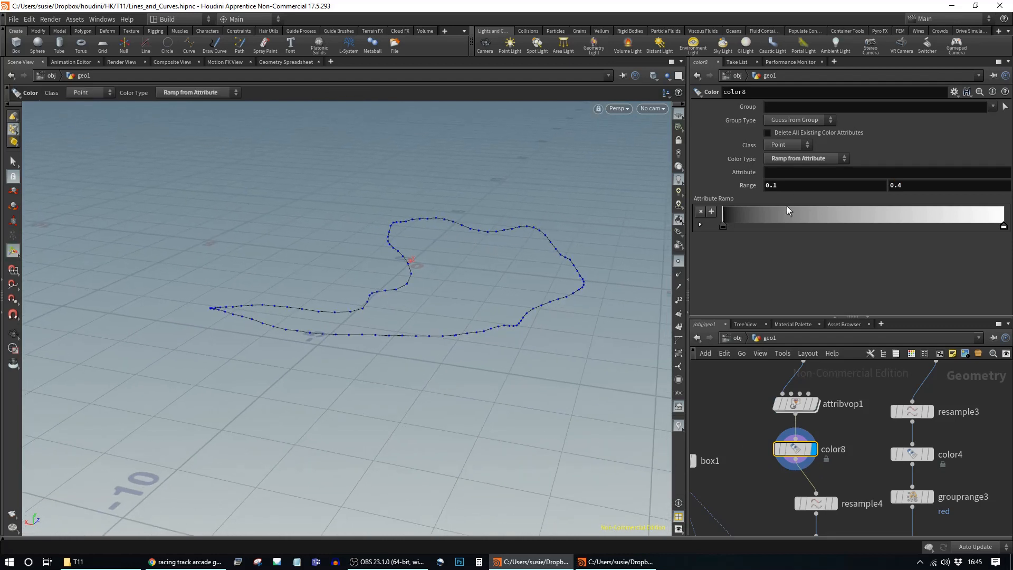
Set color8's ramp attribute to spacing and view the whole coloured curve from above
{"action": "left_click", "coordinate": [789, 163]}
{"action": "left_click", "coordinate": [959, 152]}
{"action": "left_click", "coordinate": [850, 174]}
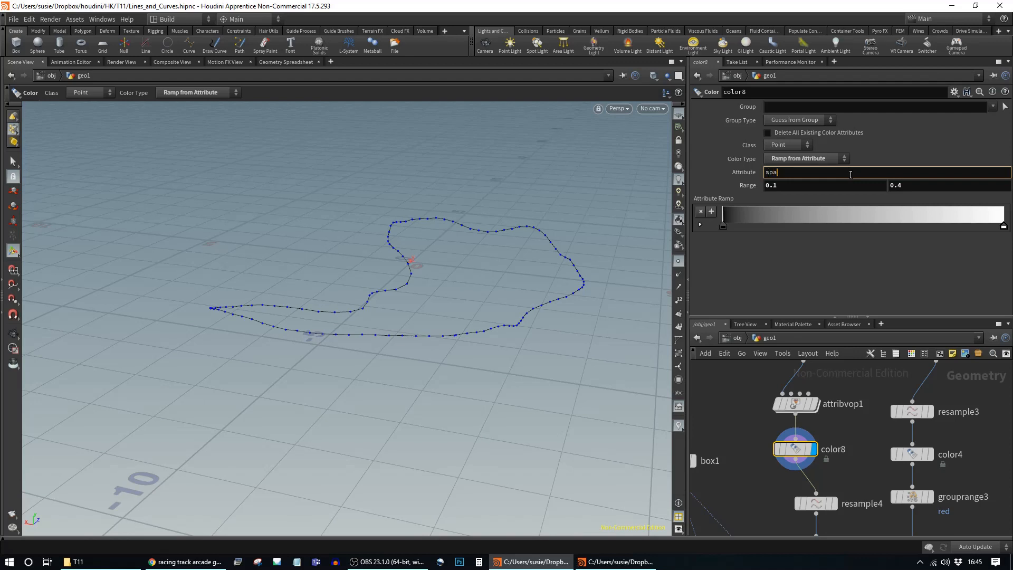
{"action": "type", "text": "spacing"}
{"action": "key", "text": "Return"}
{"action": "left_click_drag", "start_coordinate": [491, 268], "coordinate": [396, 338], "text": "alt"}
{"action": "middle_click_drag", "start_coordinate": [478, 264], "coordinate": [431, 344], "text": "alt"}
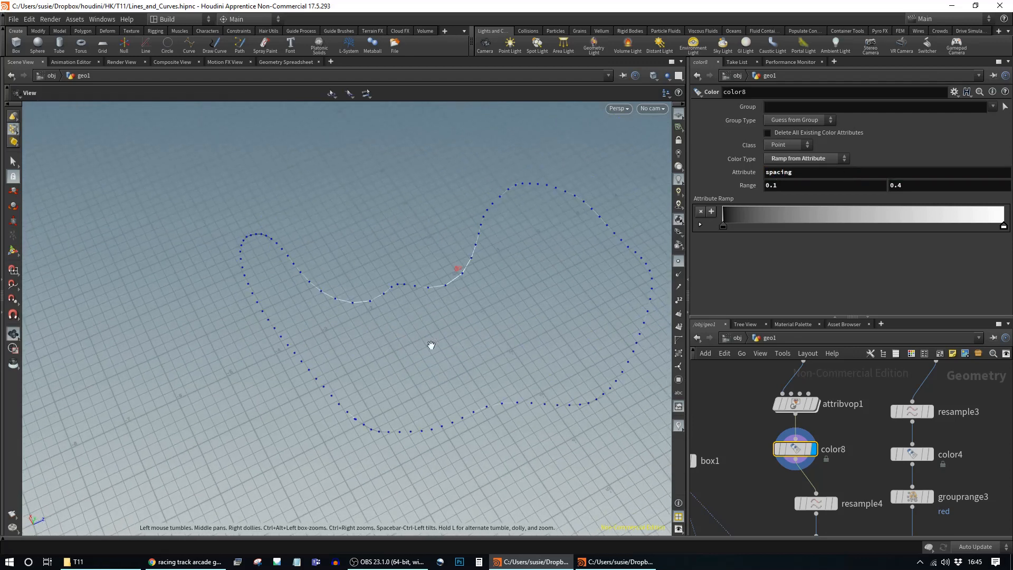
{"action": "key", "text": "Return"}
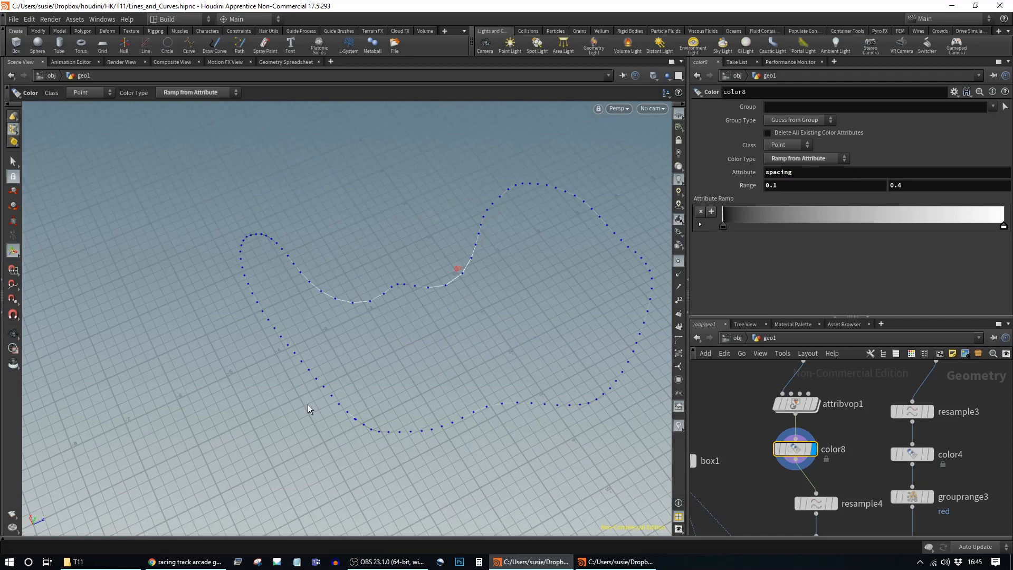
Move color8 between resample4 and color6 to check the spacing colours on the resampled curve
{"action": "middle_click_drag", "start_coordinate": [865, 473], "coordinate": [867, 393], "text": "alt"}
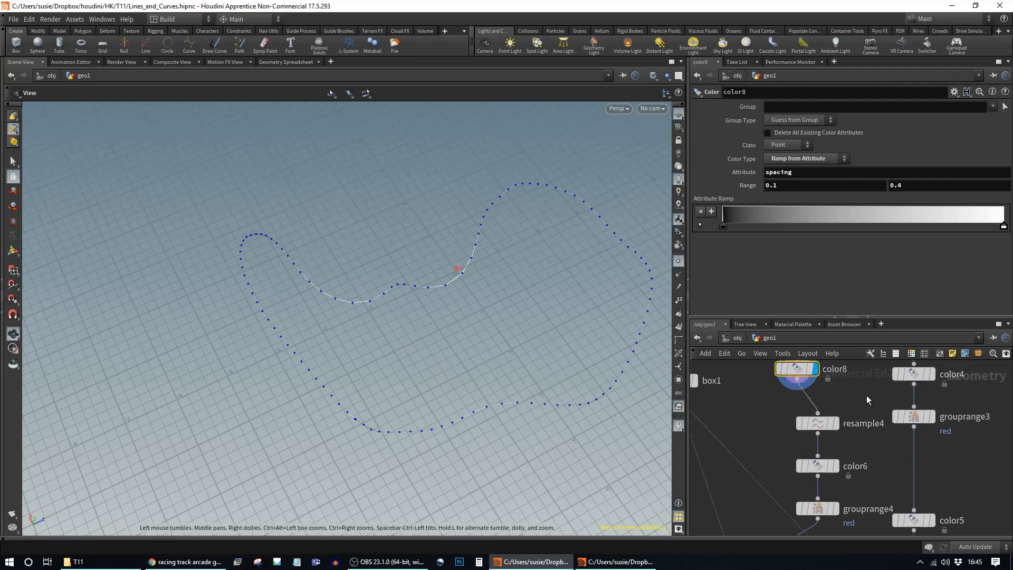
{"action": "scroll", "coordinate": [867, 405], "scroll_direction": "down", "scroll_amount": 2}
{"action": "left_click_drag", "start_coordinate": [910, 318], "coordinate": [911, 246]}
{"action": "middle_click_drag", "start_coordinate": [854, 345], "coordinate": [870, 422]}
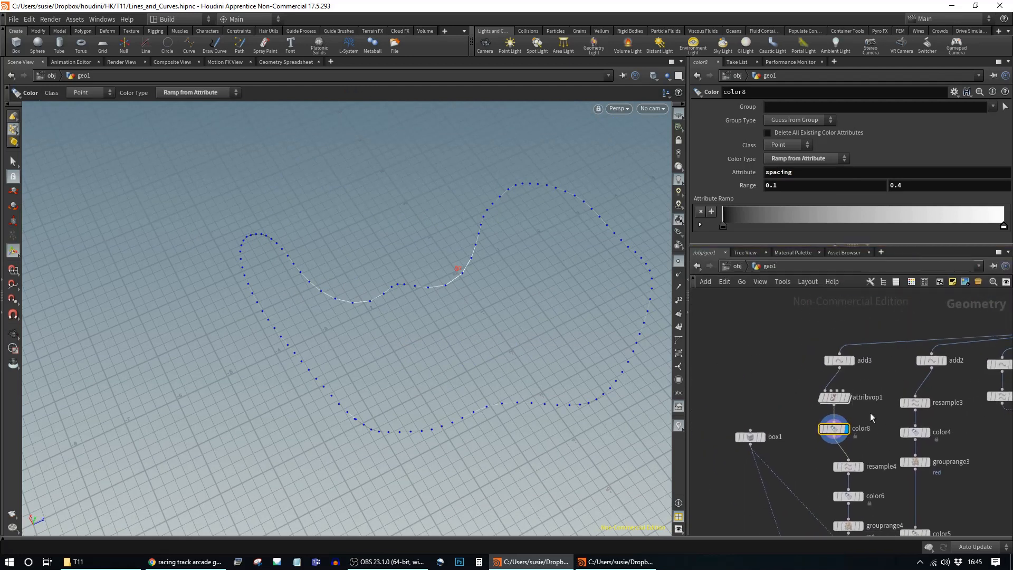
{"action": "left_click", "coordinate": [833, 398]}
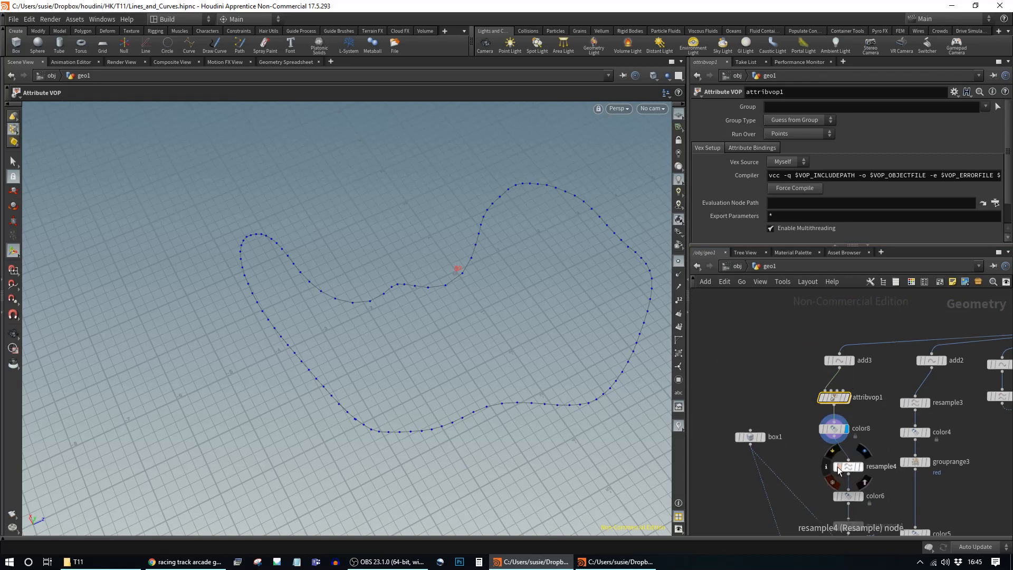
{"action": "left_click", "coordinate": [861, 467]}
{"action": "mouse_move", "coordinate": [849, 468]}
{"action": "left_mouse_down"}
{"action": "mouse_move", "coordinate": [848, 449]}
{"action": "mouse_move", "coordinate": [792, 423]}
{"action": "mouse_move", "coordinate": [858, 467]}
{"action": "mouse_move", "coordinate": [854, 479]}
{"action": "left_mouse_up"}
{"action": "left_click", "coordinate": [861, 478]}
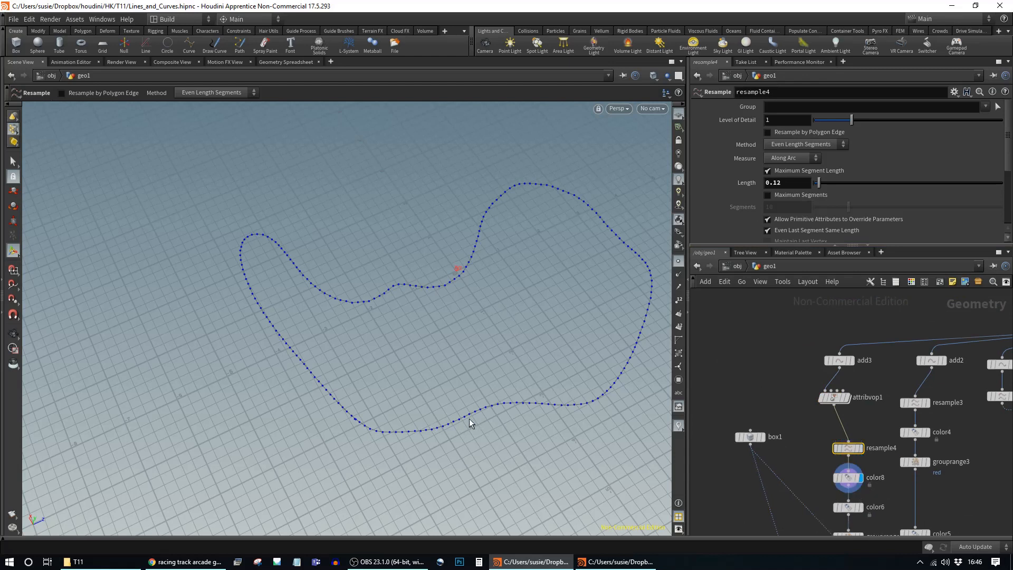
{"action": "left_click", "coordinate": [855, 478]}
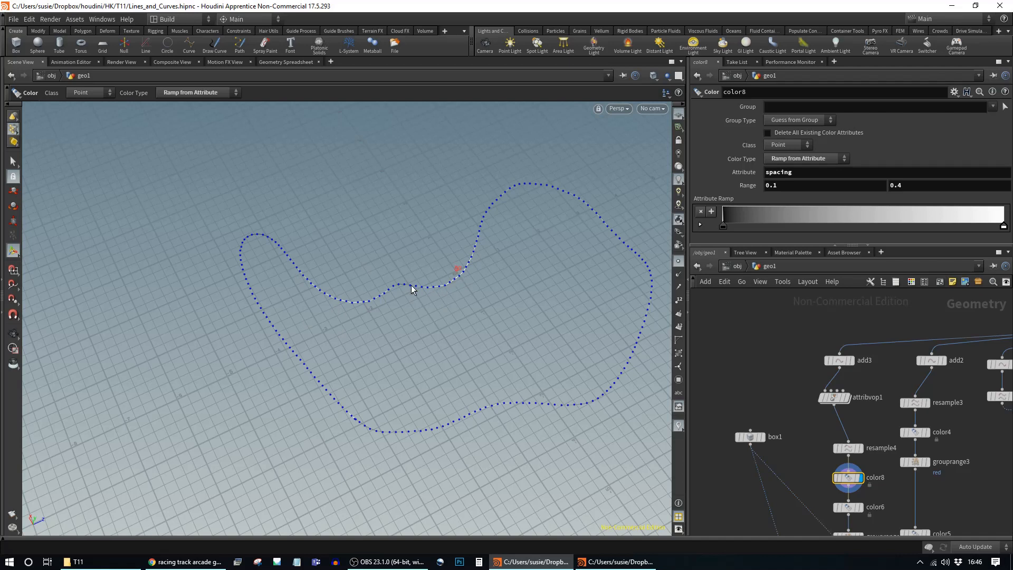
{"action": "left_click_drag", "start_coordinate": [846, 451], "coordinate": [848, 433]}
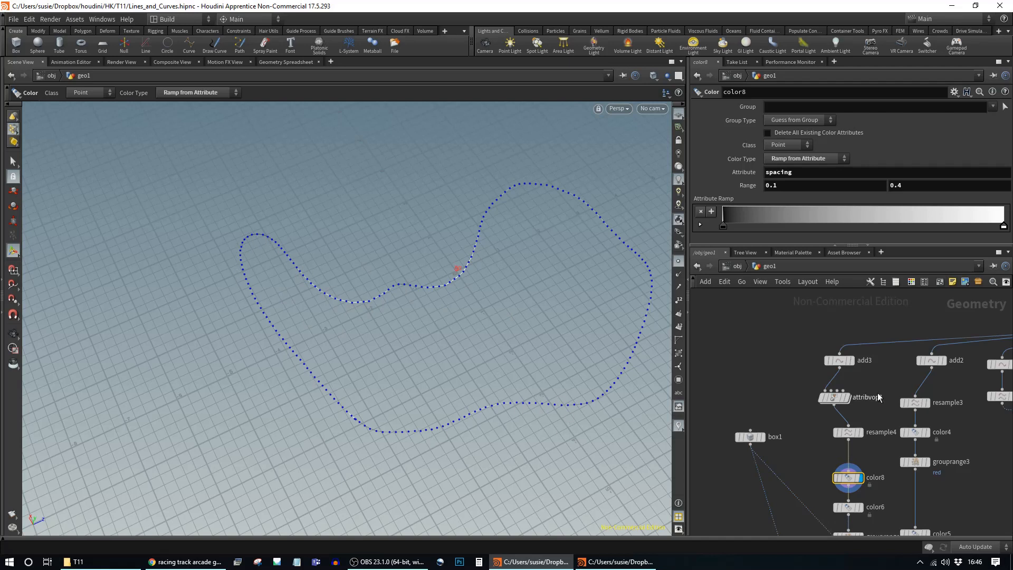
Disconnect color8 from the resample4 chain and set it aside near transform2
{"action": "middle_click_drag", "start_coordinate": [812, 444], "coordinate": [764, 423]}
{"action": "left_click_drag", "start_coordinate": [800, 457], "coordinate": [959, 501]}
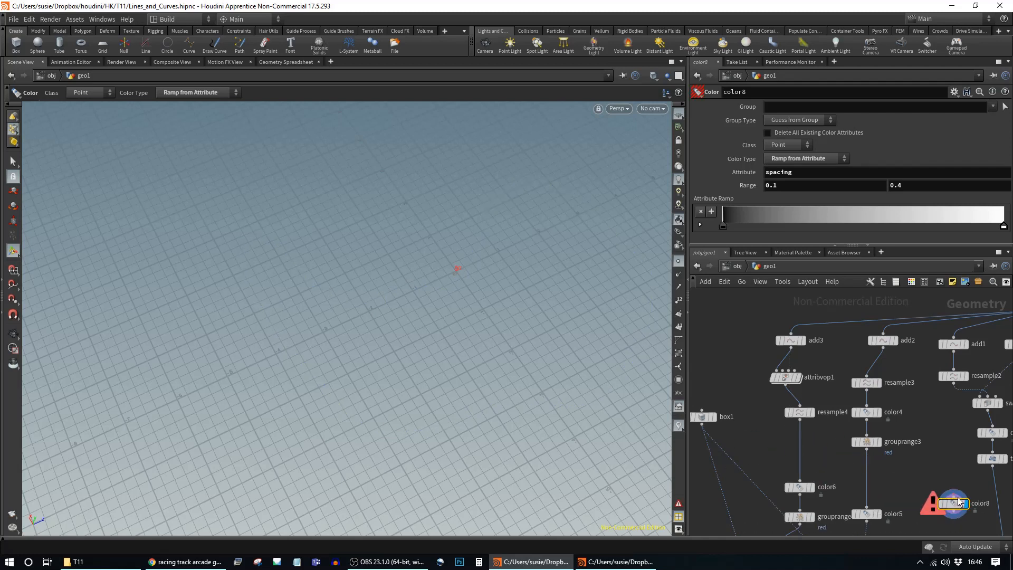
{"action": "middle_click_drag", "start_coordinate": [959, 501], "coordinate": [927, 484]}
Duplicate attribvop1 and insert the copy between add2 and resample3
{"action": "left_click", "coordinate": [754, 359]}
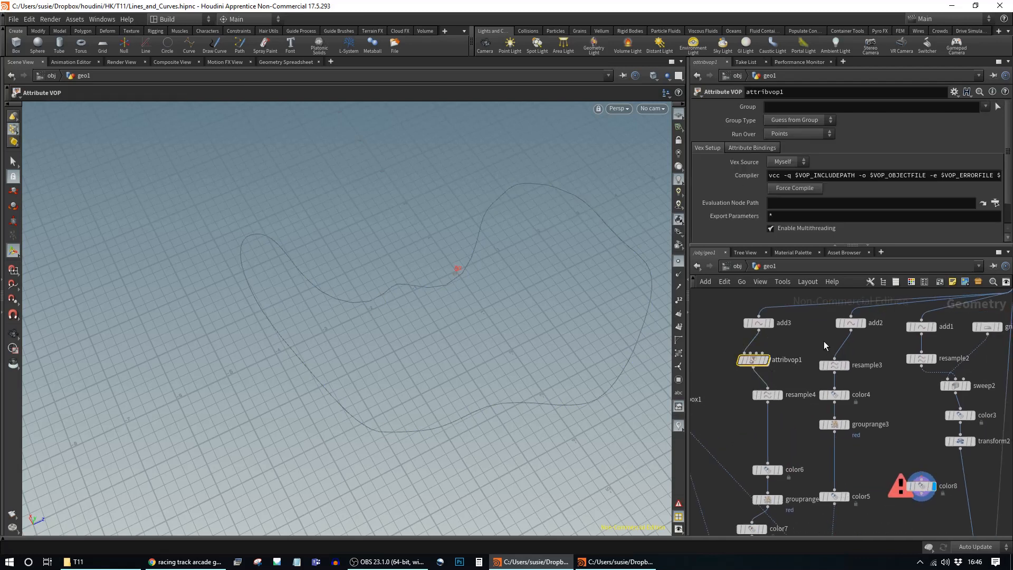
{"action": "key", "text": "ctrl+c"}
{"action": "key", "text": "ctrl+v"}
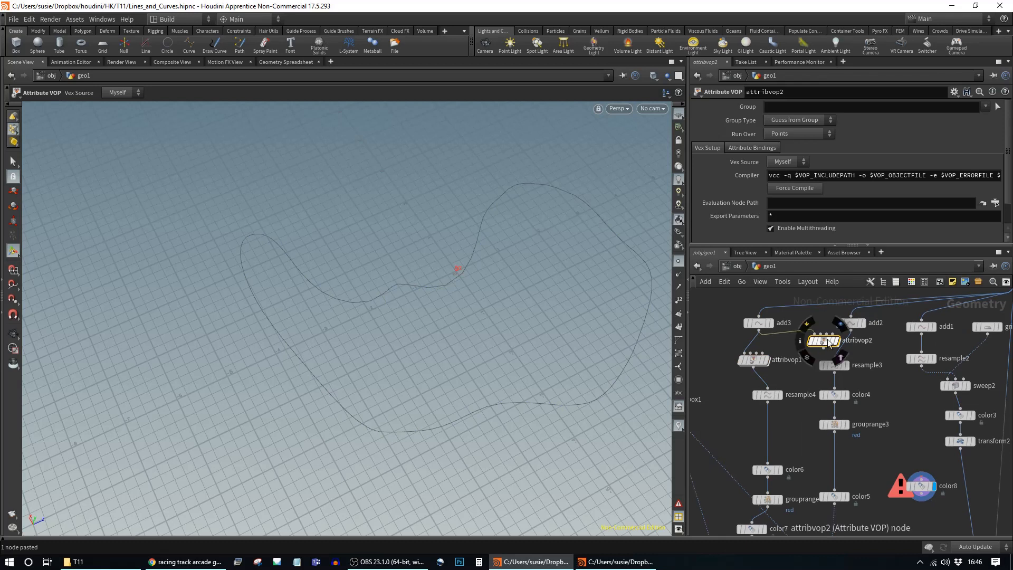
{"action": "left_click_drag", "start_coordinate": [838, 351], "coordinate": [857, 368]}
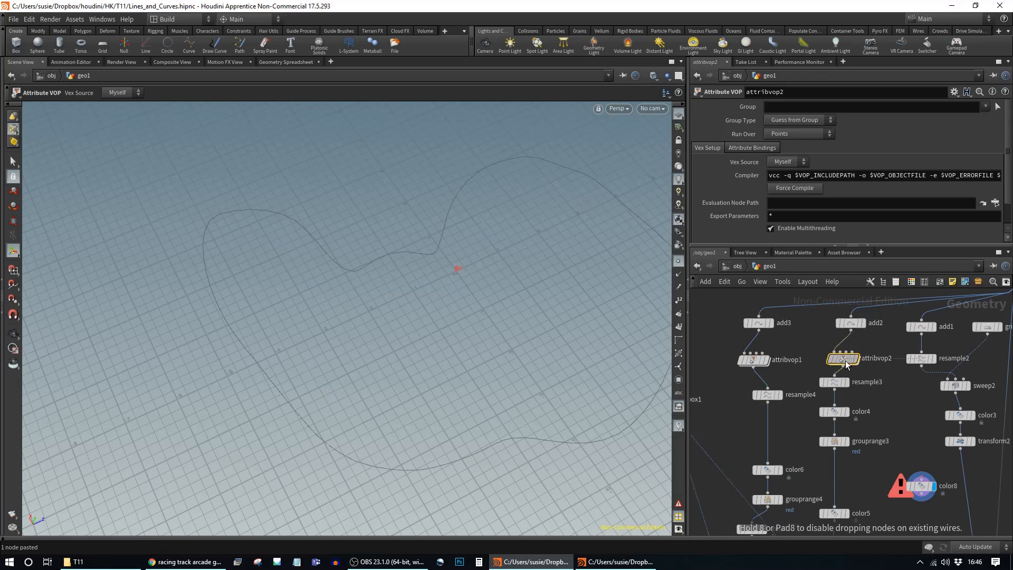
Display sweep3 and examine its barrier boxes and point attributes in the node info
{"action": "middle_click_drag", "start_coordinate": [908, 423], "coordinate": [889, 332]}
{"action": "middle_click_drag", "start_coordinate": [879, 450], "coordinate": [879, 372]}
{"action": "scroll", "coordinate": [870, 410], "scroll_direction": "down", "scroll_amount": 2}
{"action": "middle_click_drag", "start_coordinate": [878, 419], "coordinate": [908, 462]}
{"action": "left_click_drag", "start_coordinate": [784, 448], "coordinate": [775, 464]}
{"action": "middle_click_drag", "start_coordinate": [902, 469], "coordinate": [885, 427]}
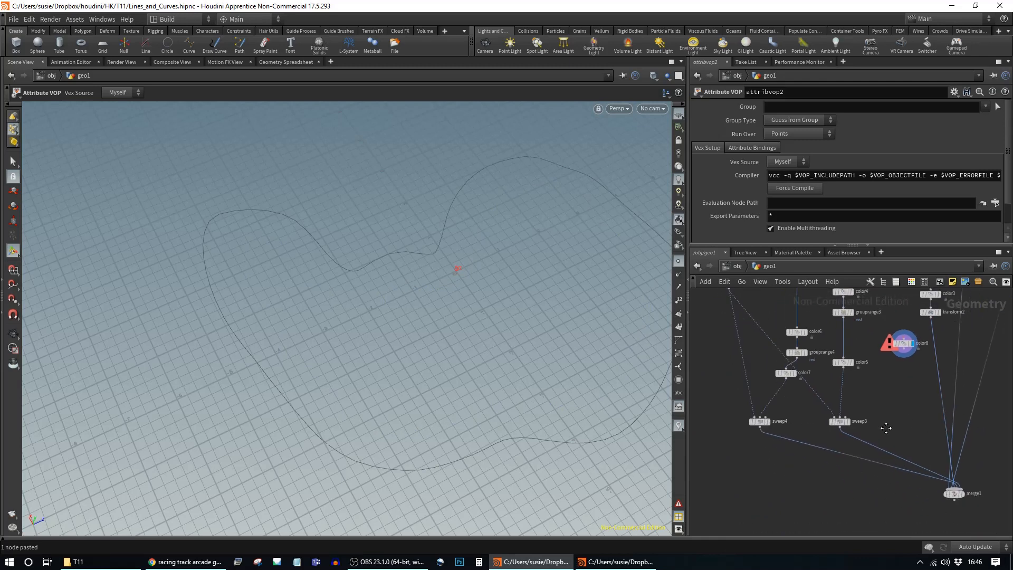
{"action": "left_click", "coordinate": [848, 421]}
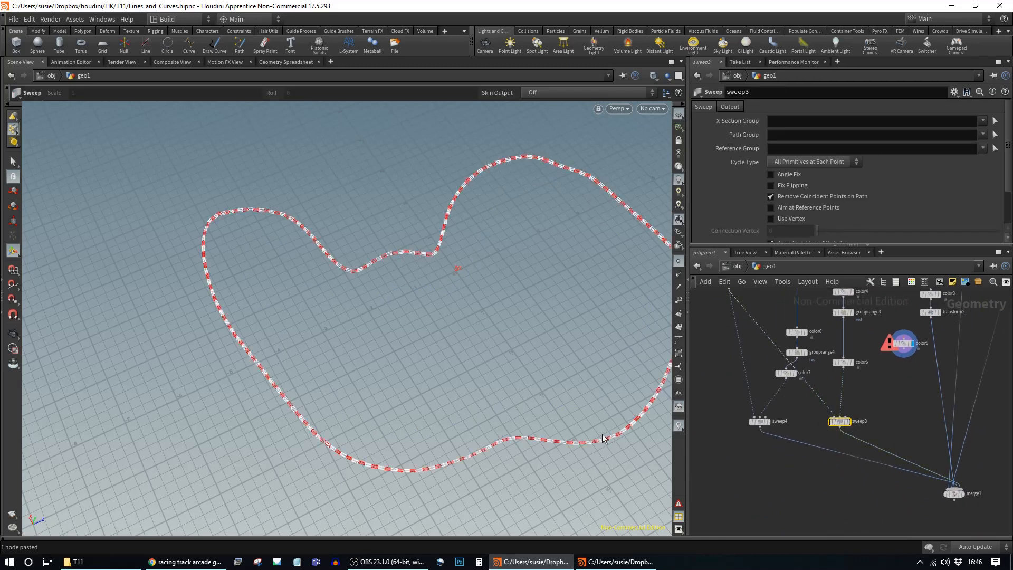
{"action": "middle_click_drag", "start_coordinate": [597, 400], "coordinate": [382, 341], "text": "alt"}
{"action": "right_click_drag", "start_coordinate": [383, 342], "coordinate": [447, 385], "text": "alt"}
{"action": "left_click_drag", "start_coordinate": [446, 385], "coordinate": [469, 309], "text": "alt"}
{"action": "middle_click_drag", "start_coordinate": [509, 388], "coordinate": [414, 309], "text": "alt"}
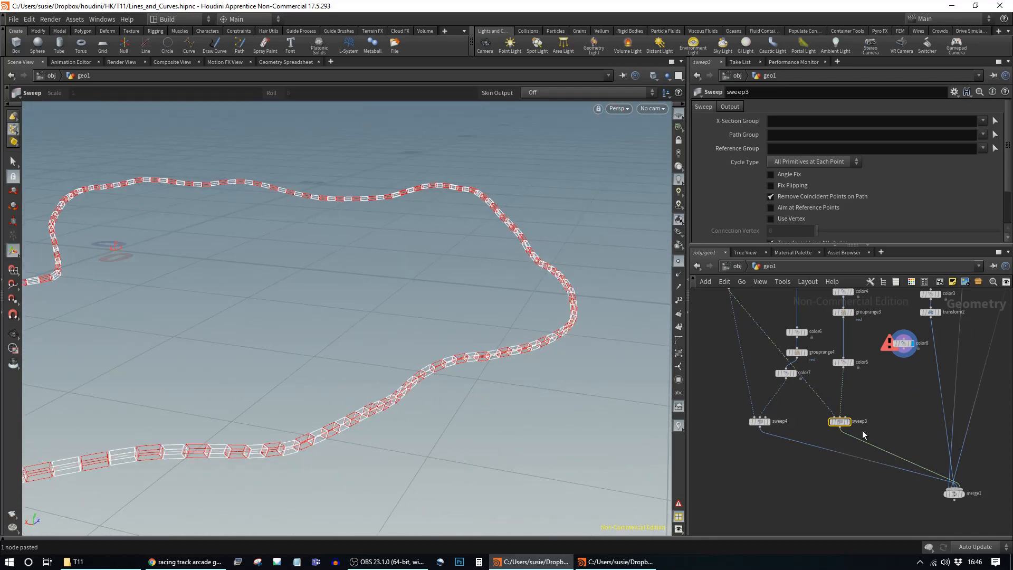
{"action": "middle_click", "coordinate": [839, 423]}
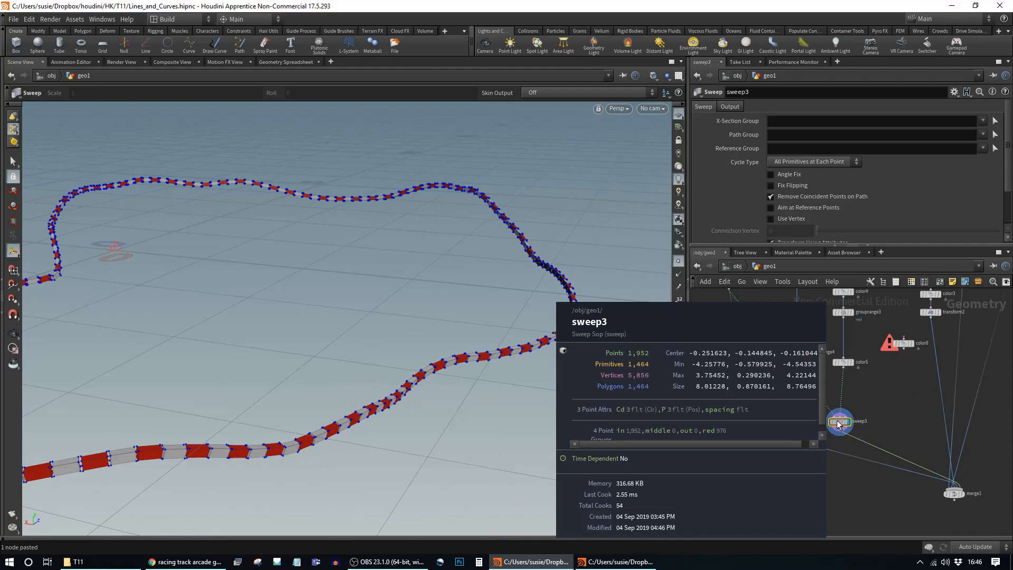
{"action": "middle_click", "coordinate": [839, 423]}
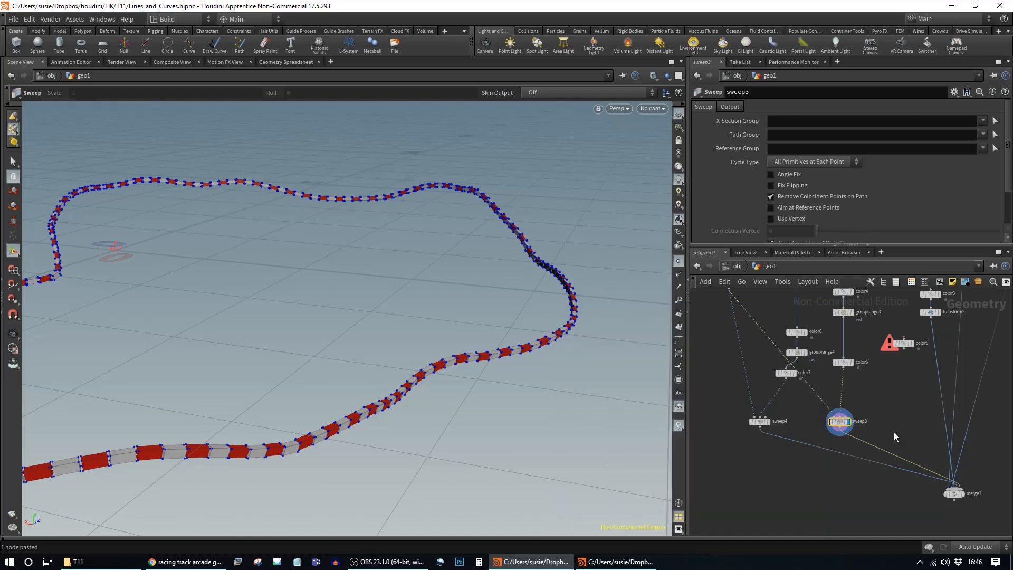
Insert a Group node between sweep3 and merge1 and set its group type to Points
{"action": "middle_click_drag", "start_coordinate": [895, 434], "coordinate": [891, 422]}
{"action": "key", "text": "Tab"}
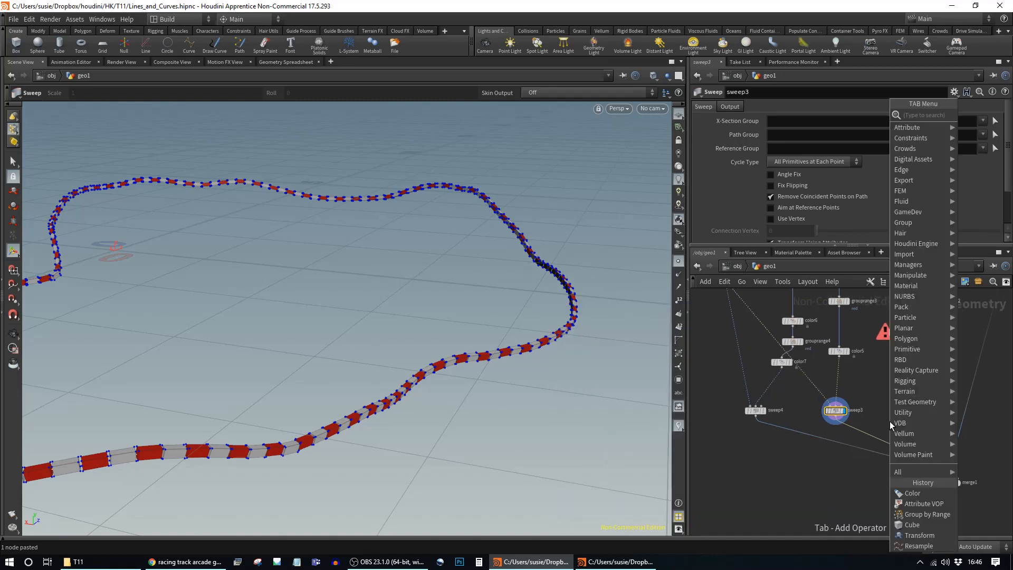
{"action": "type", "text": "gr"}
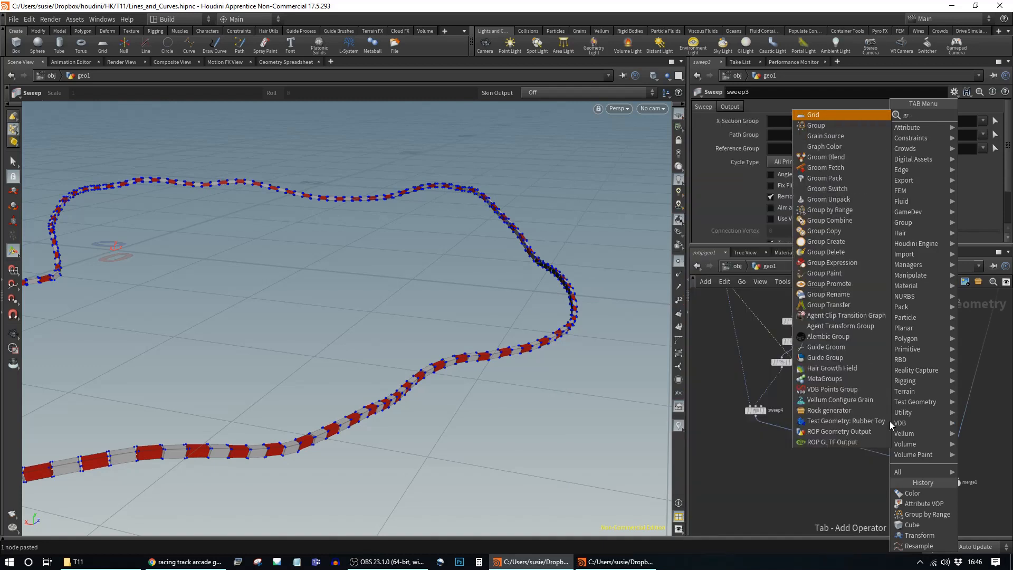
{"action": "type", "text": "oup"}
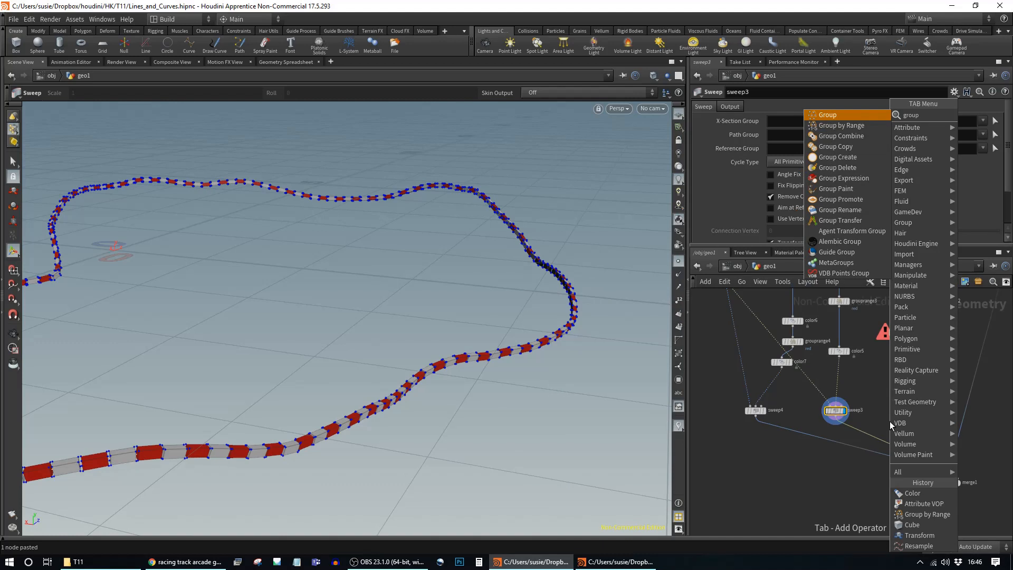
{"action": "key", "text": "Return"}
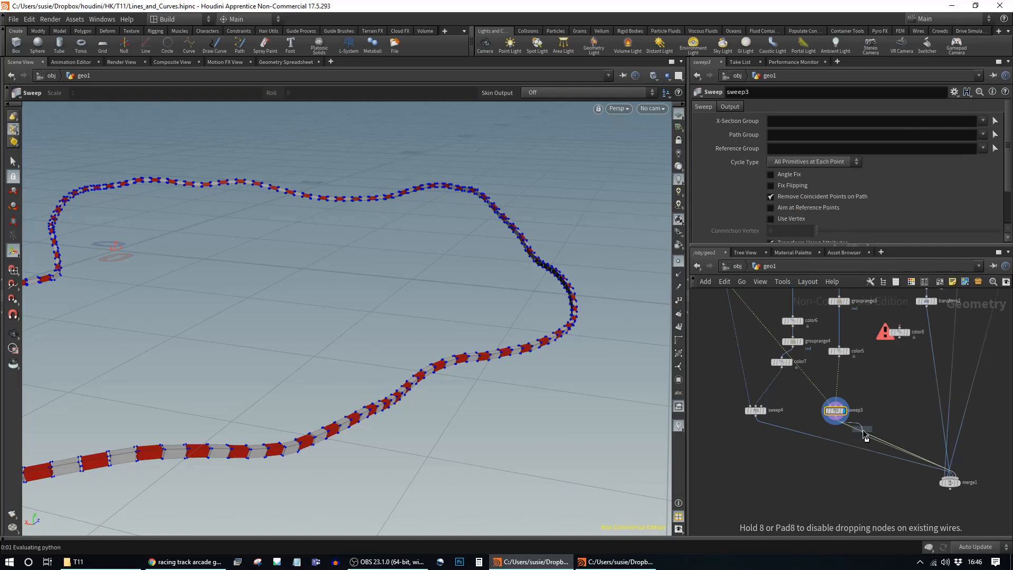
{"action": "left_click", "coordinate": [864, 435]}
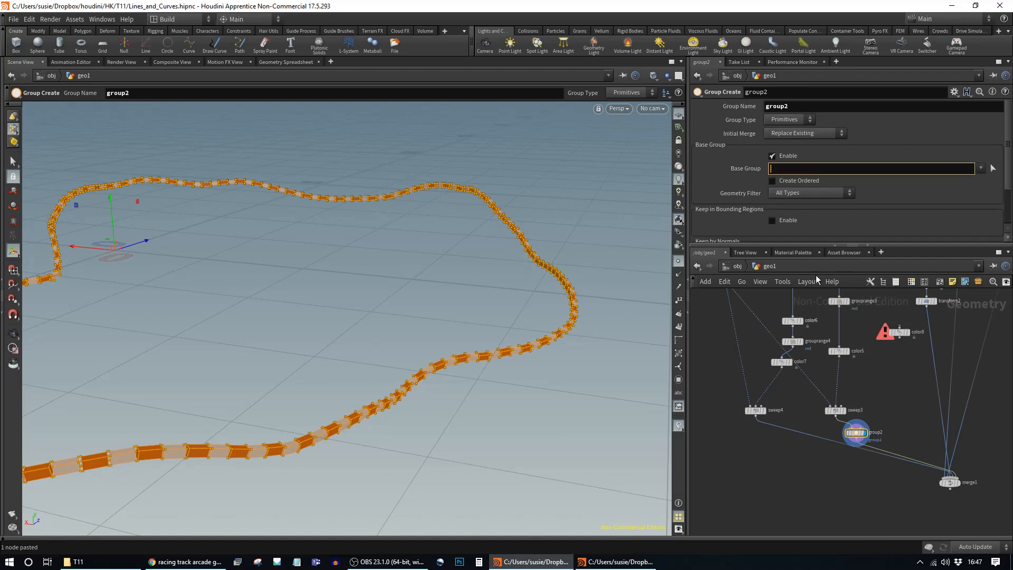
{"action": "left_click", "coordinate": [791, 123]}
{"action": "left_click", "coordinate": [785, 141]}
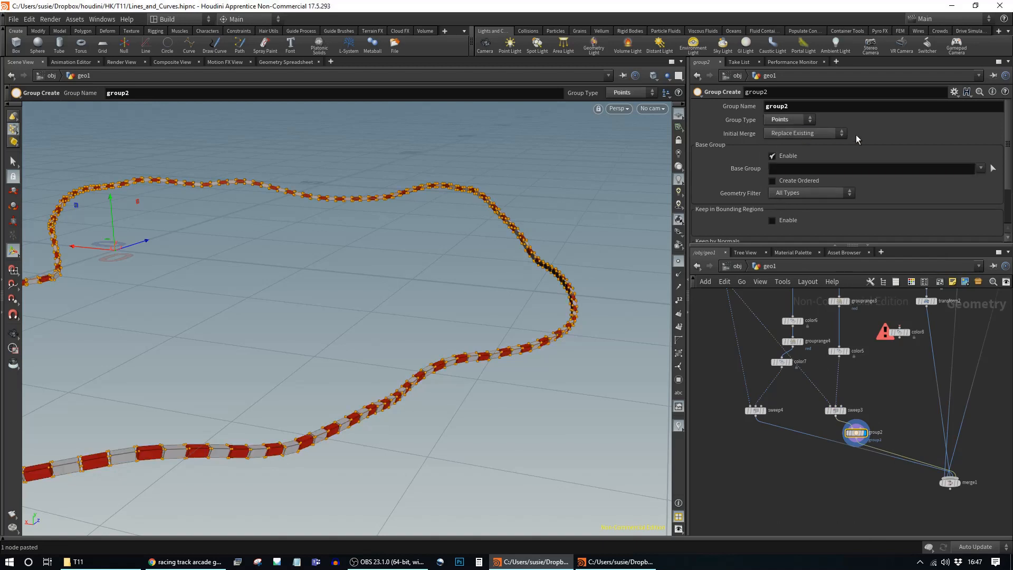
{"action": "left_click", "coordinate": [799, 169]}
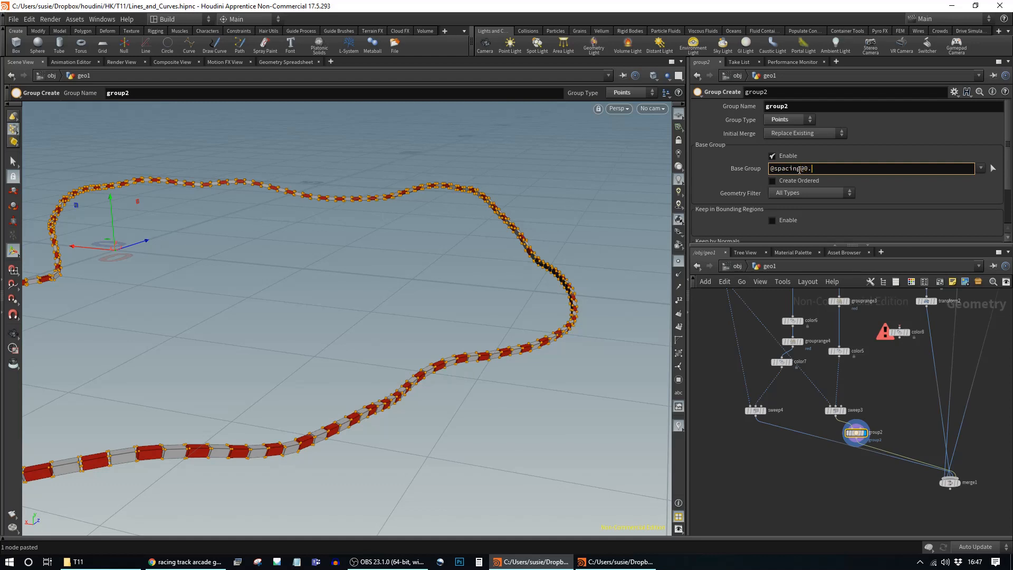
{"action": "key", "text": "Return"}
{"action": "key", "text": "Escape"}
{"action": "left_click_drag", "start_coordinate": [344, 290], "coordinate": [473, 346]}
{"action": "key", "text": "Return"}
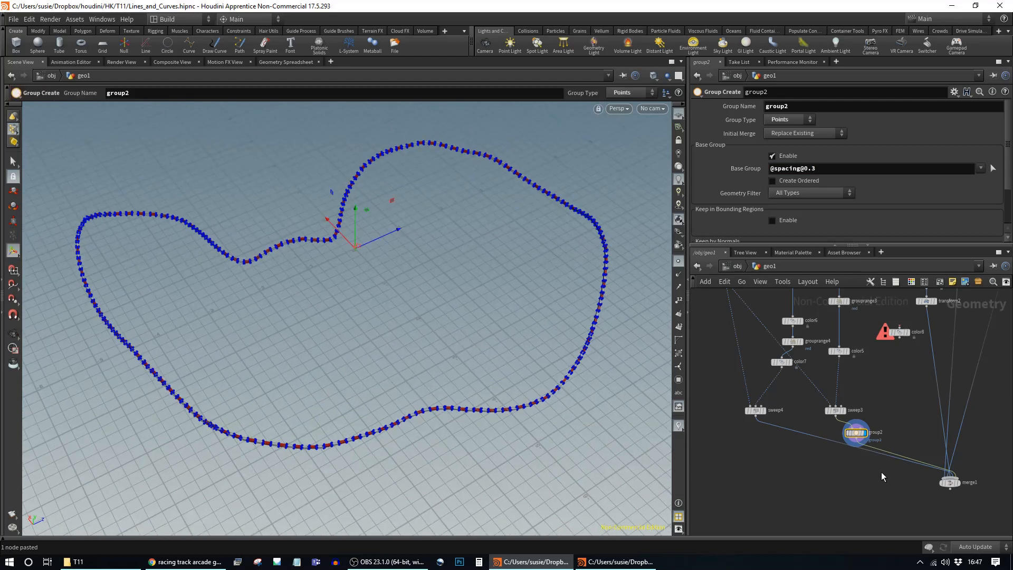
Reposition group2 and insert a Blast node between it and merge1
{"action": "left_click_drag", "start_coordinate": [857, 433], "coordinate": [884, 431]}
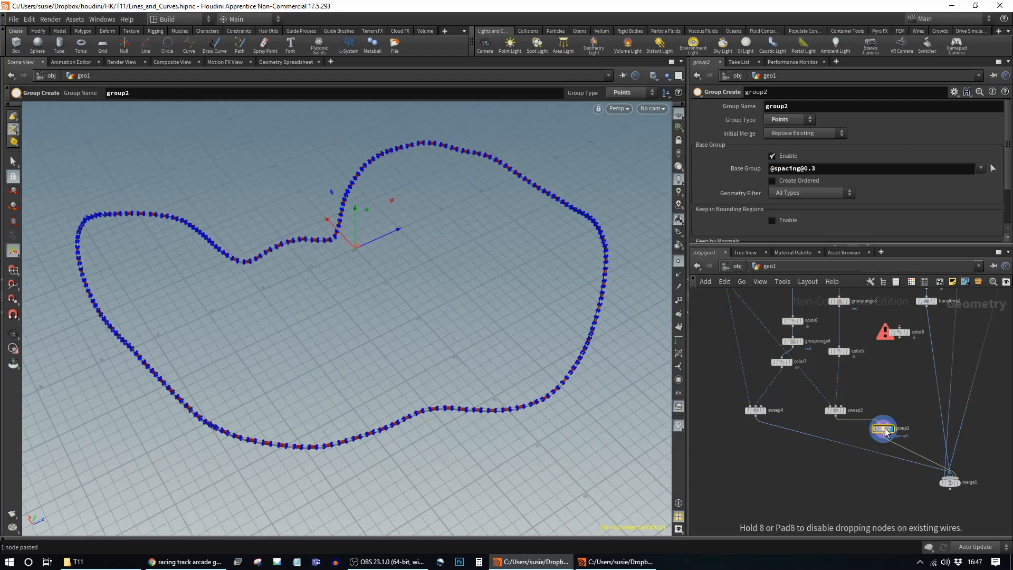
{"action": "key", "text": "Tab"}
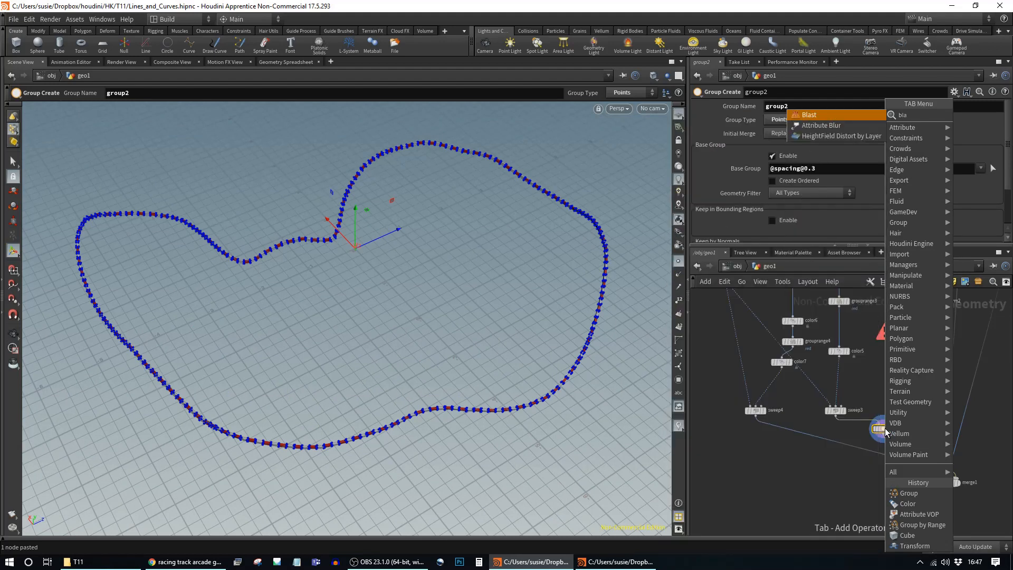
{"action": "type", "text": "blast"}
{"action": "key", "text": "Escape"}
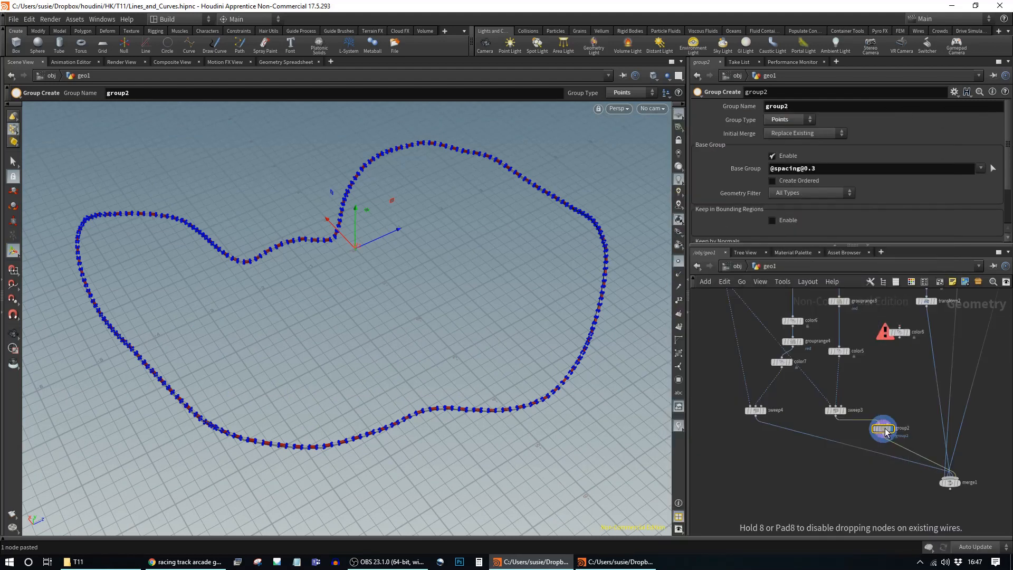
{"action": "left_click", "coordinate": [903, 449]}
Rename the group created by the group2 node to corners
{"action": "left_click", "coordinate": [883, 432]}
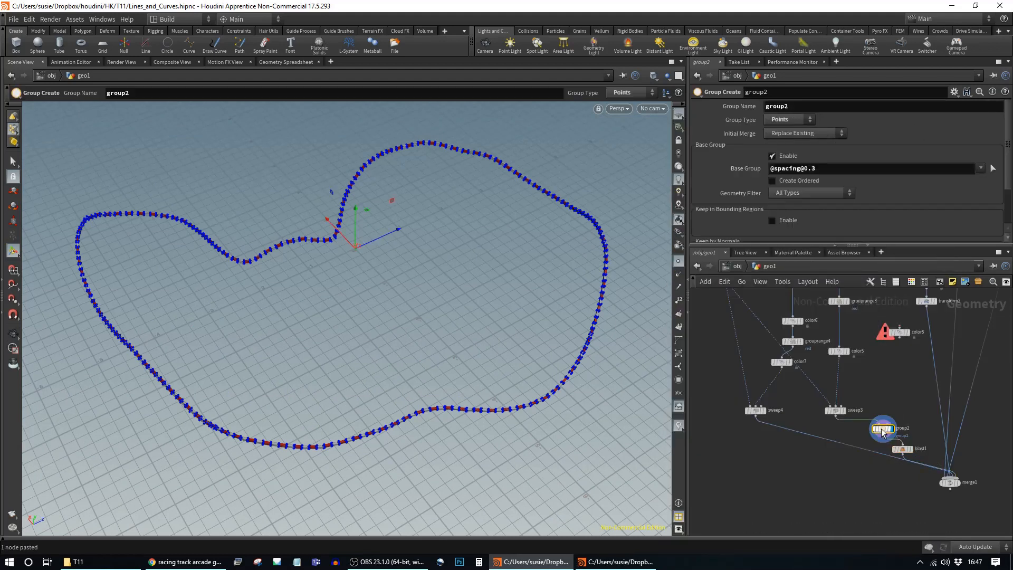
{"action": "left_click", "coordinate": [813, 107]}
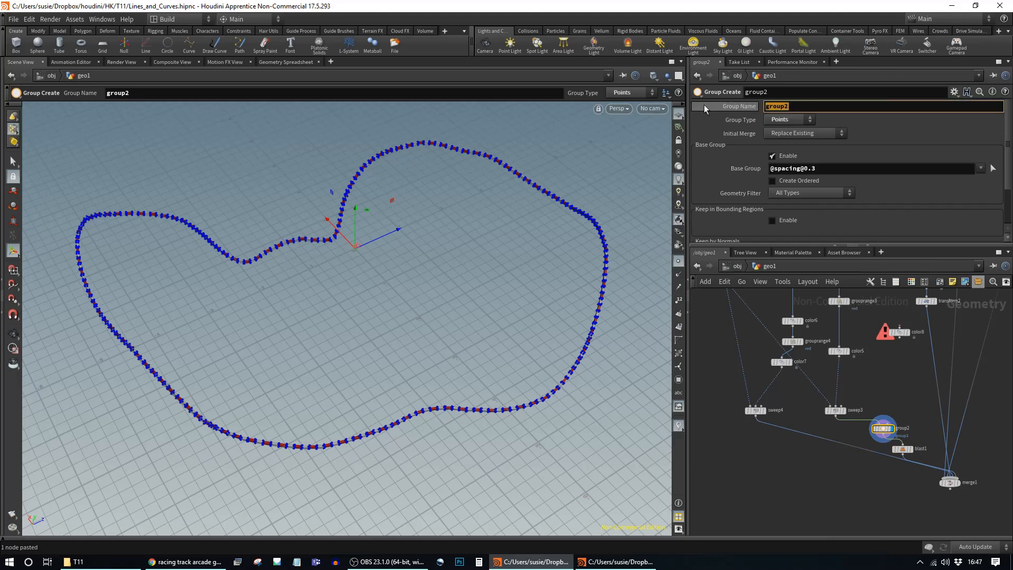
{"action": "type", "text": "s"}
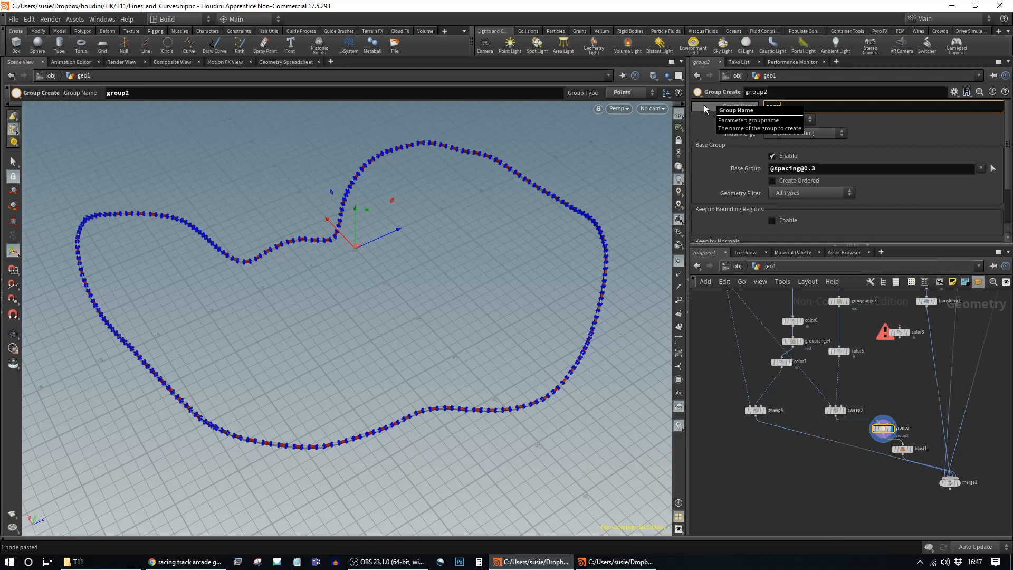
{"action": "key", "text": "Return"}
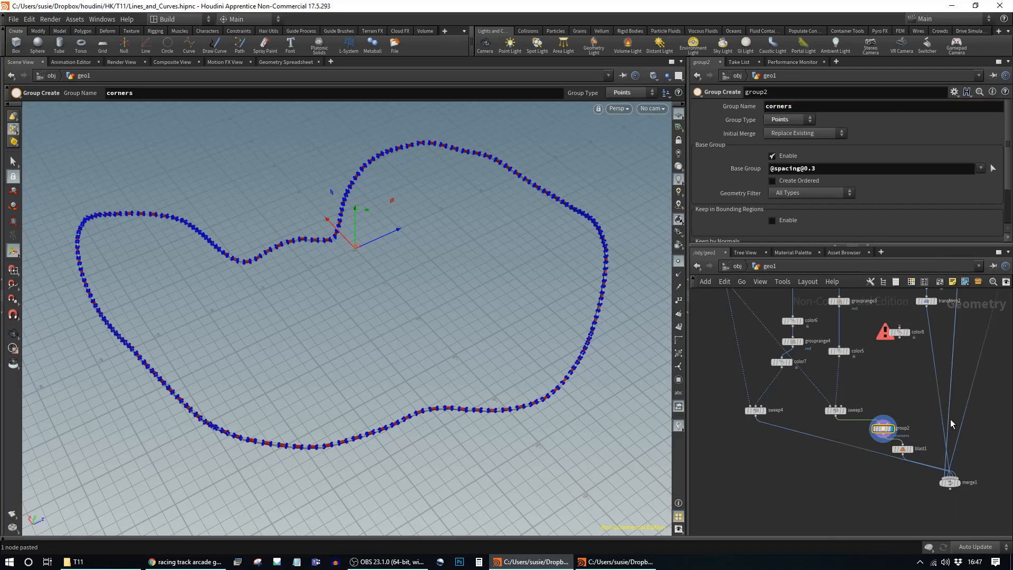
Set blast1's group to corners and display that node, moving sweep4 farther away from the chain
{"action": "left_click", "coordinate": [903, 455]}
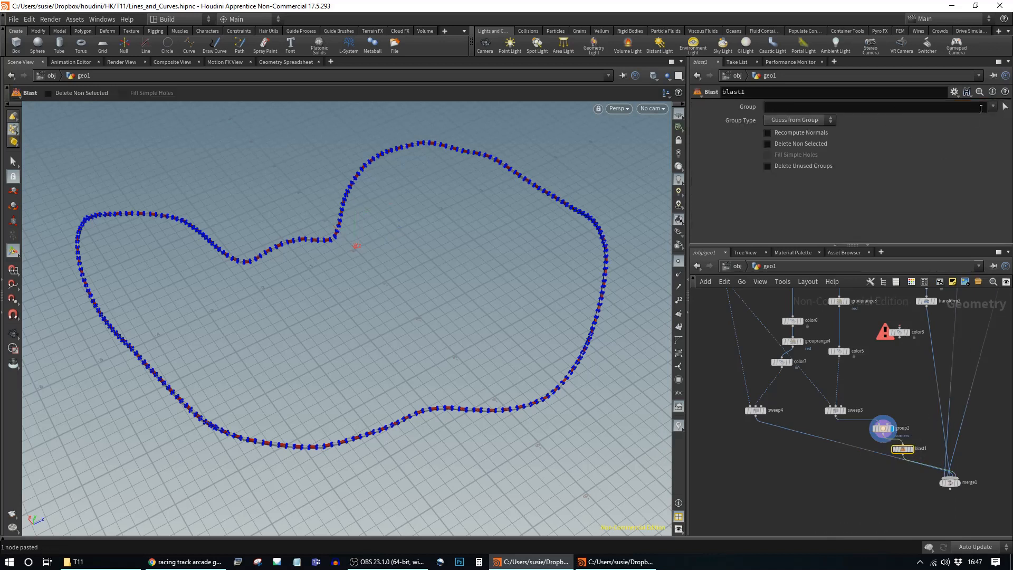
{"action": "type", "text": "corners"}
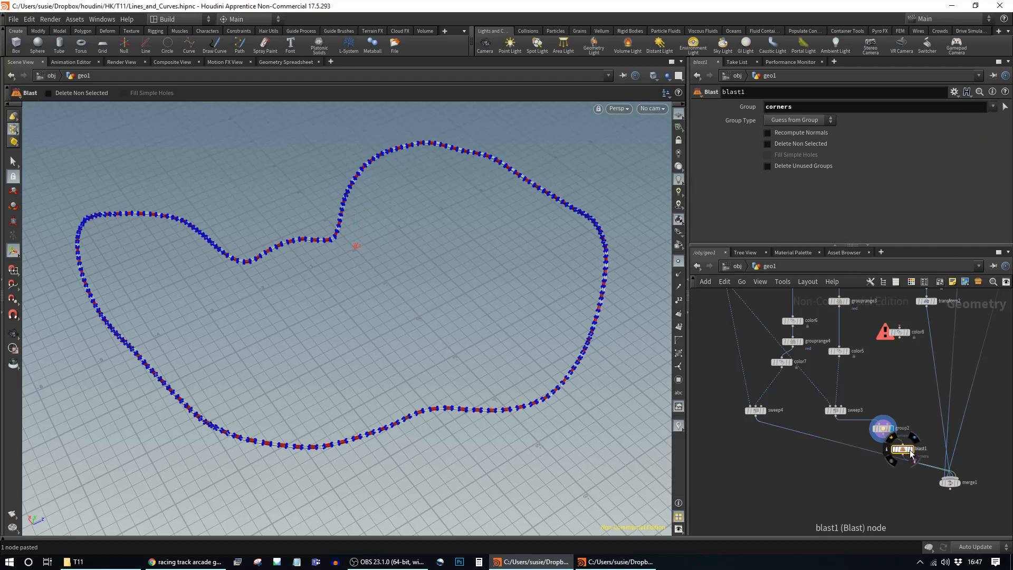
{"action": "left_click", "coordinate": [911, 449]}
{"action": "left_click_drag", "start_coordinate": [373, 306], "coordinate": [412, 276], "text": "alt"}
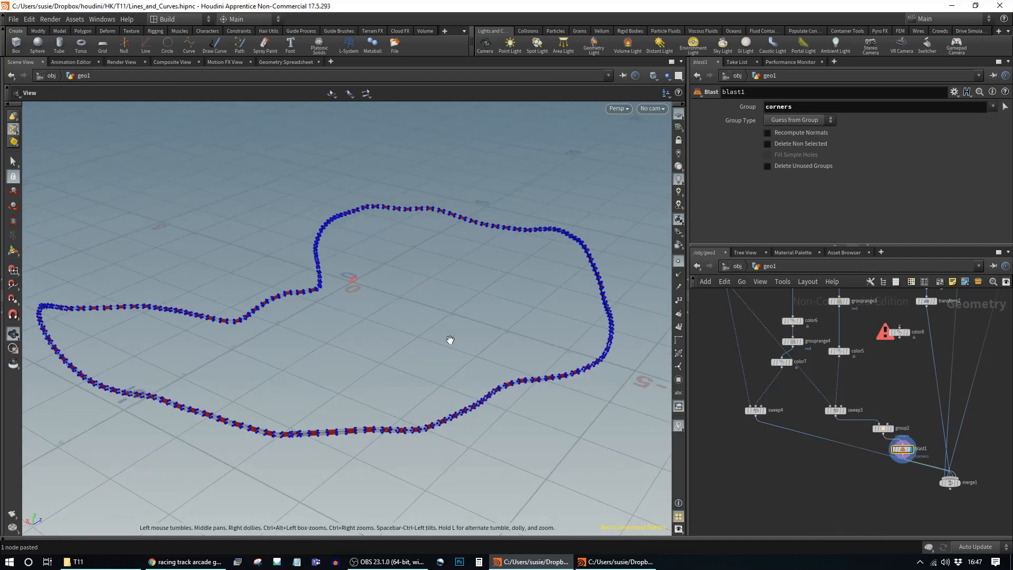
{"action": "middle_click_drag", "start_coordinate": [450, 340], "coordinate": [447, 306], "text": "alt"}
{"action": "left_click_drag", "start_coordinate": [755, 410], "coordinate": [715, 451]}
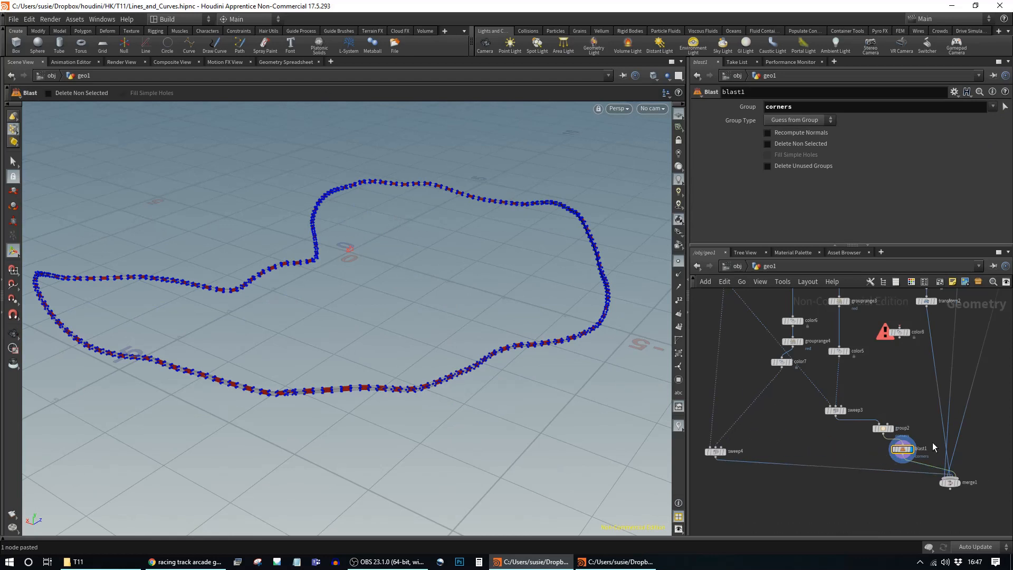
{"action": "left_click", "coordinate": [883, 428]}
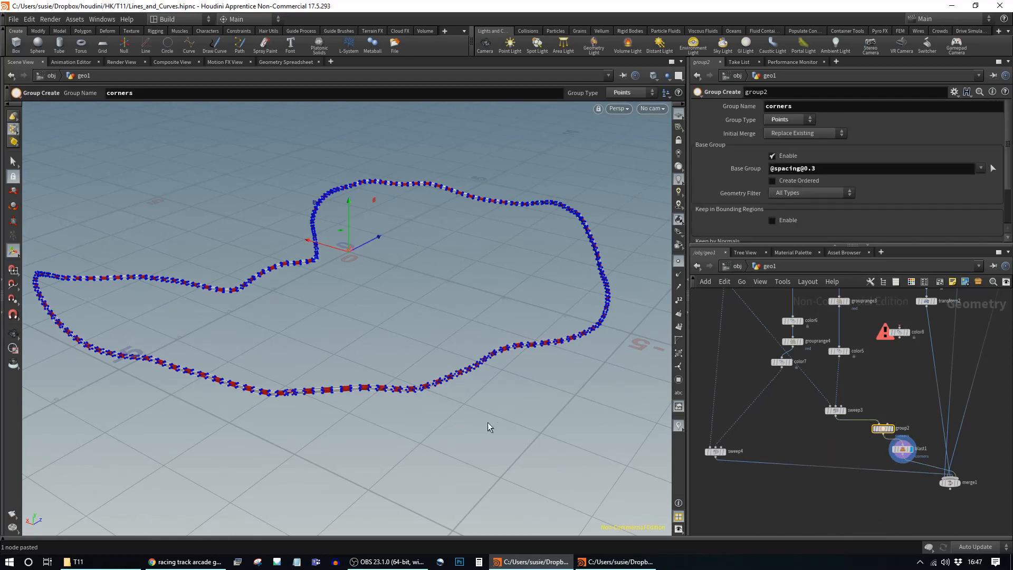
{"action": "left_click_drag", "start_coordinate": [441, 322], "coordinate": [449, 376], "text": "alt"}
{"action": "left_click", "coordinate": [902, 450]}
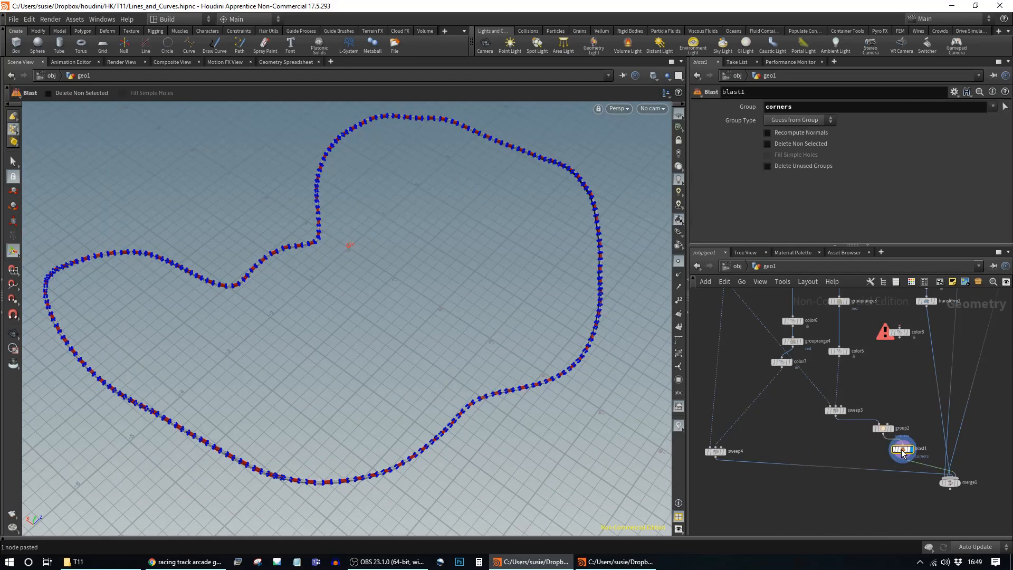
{"action": "mouse_move", "coordinate": [885, 428]}
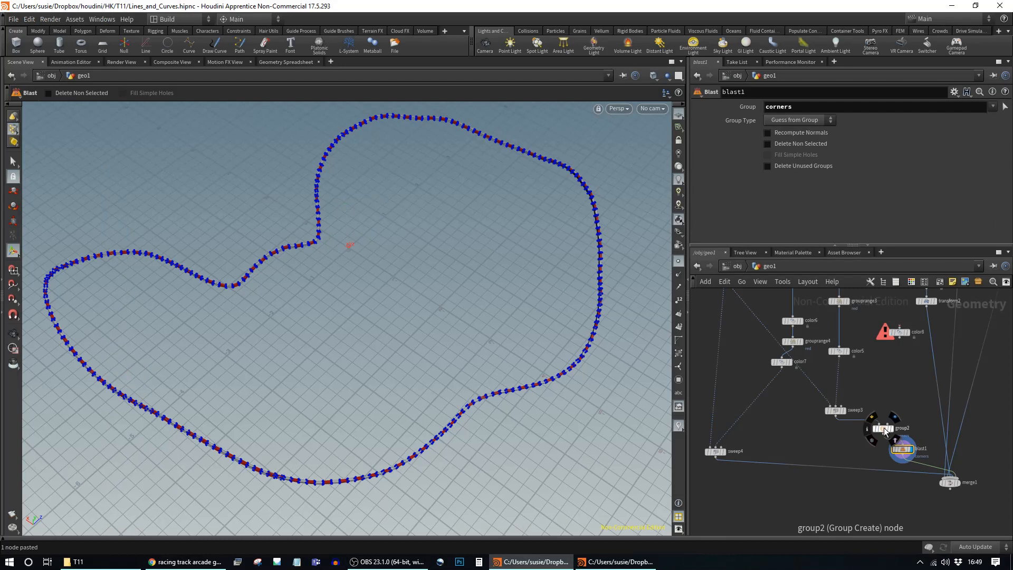
{"action": "left_click", "coordinate": [883, 429]}
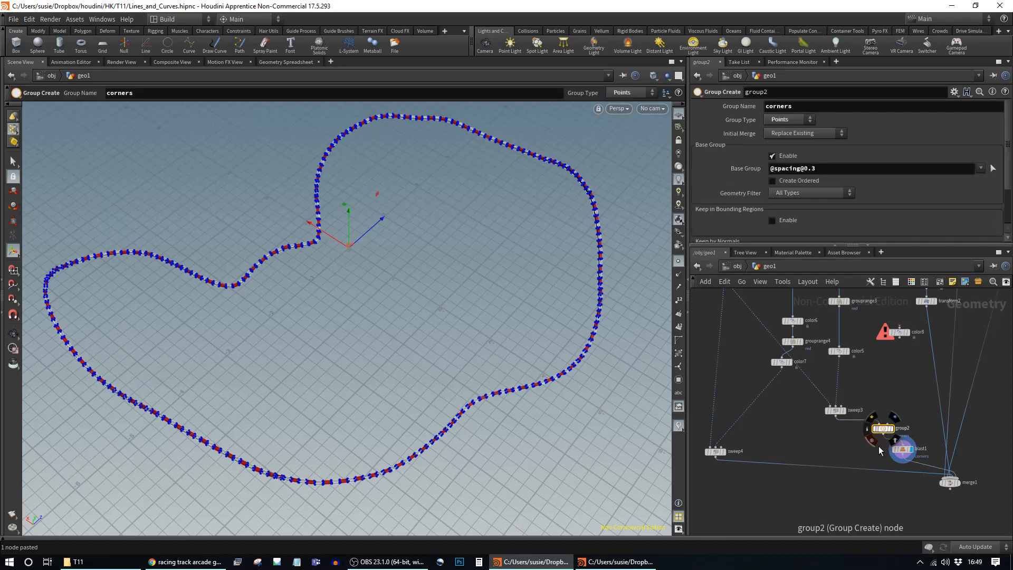
{"action": "left_click", "coordinate": [803, 168]}
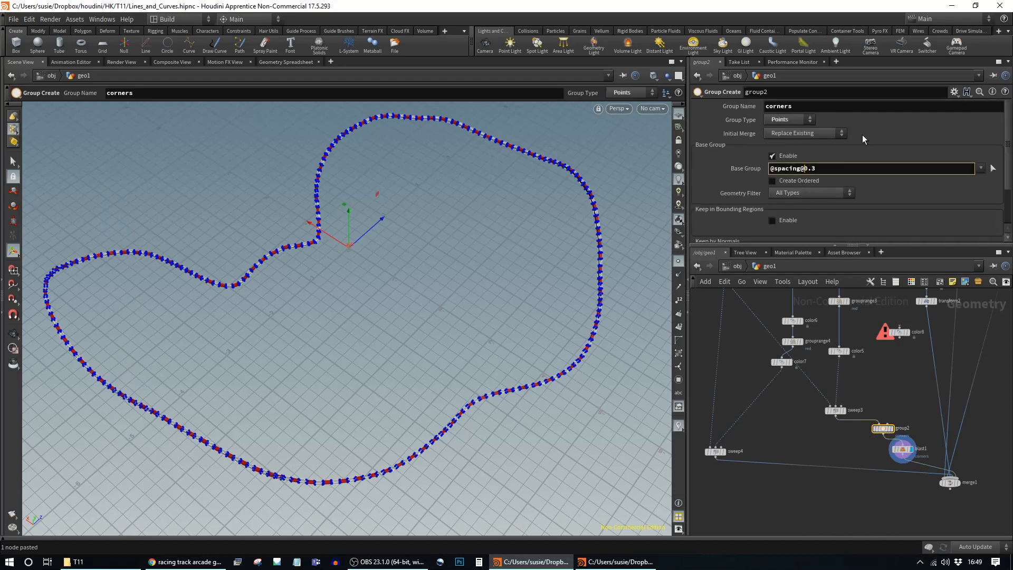
{"action": "type", "text": ">"}
{"action": "key", "text": "Return"}
{"action": "key", "text": "Escape"}
{"action": "left_click_drag", "start_coordinate": [407, 271], "coordinate": [481, 273]}
{"action": "left_click_drag", "start_coordinate": [552, 308], "coordinate": [362, 306]}
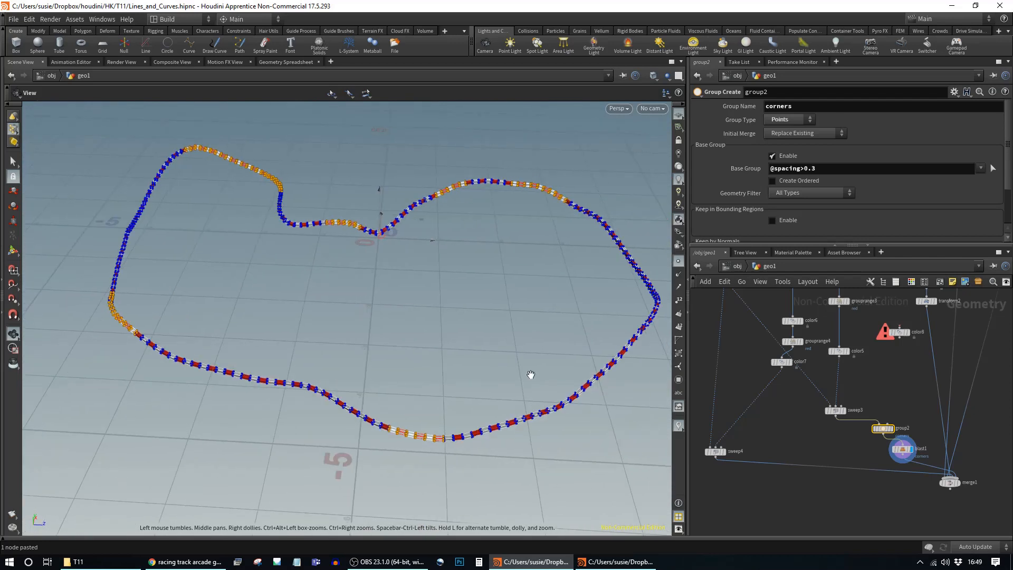
Make blast1 delete the non-selected geometry so only the corners group is kept
{"action": "left_click", "coordinate": [901, 449]}
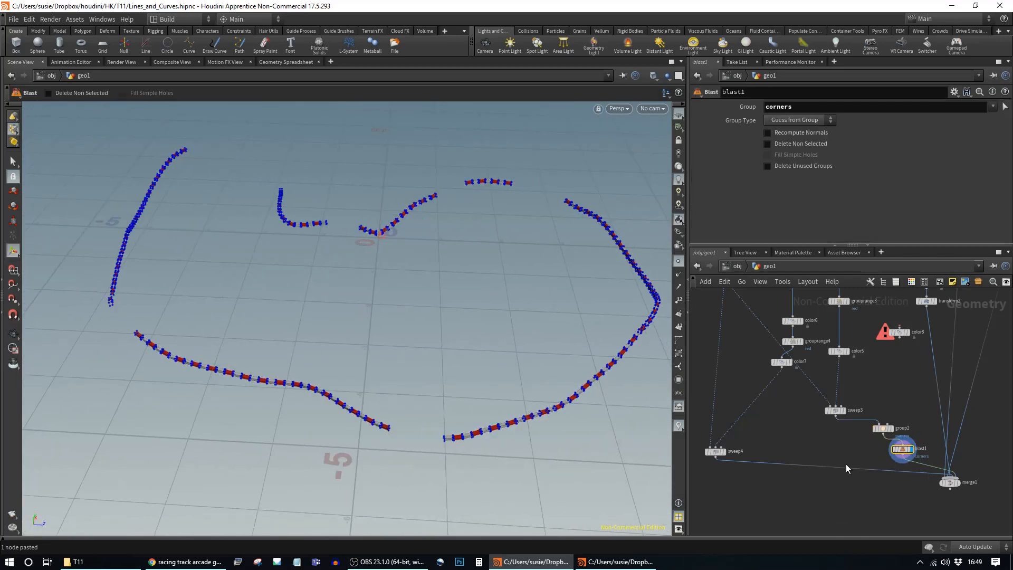
{"action": "left_click", "coordinate": [792, 144]}
{"action": "key", "text": "Escape"}
{"action": "left_click_drag", "start_coordinate": [527, 200], "coordinate": [554, 285]}
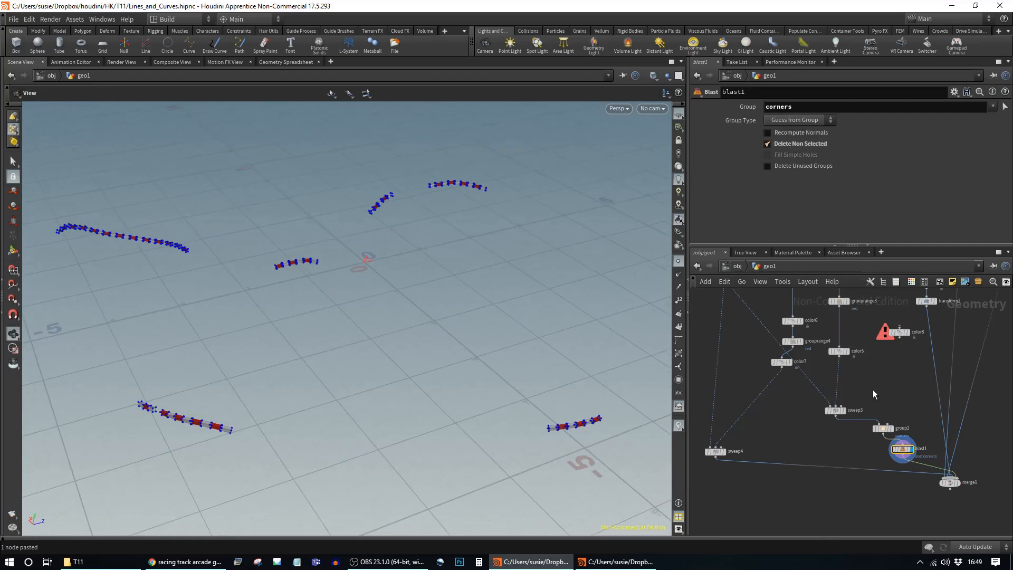
{"action": "left_click", "coordinate": [883, 428]}
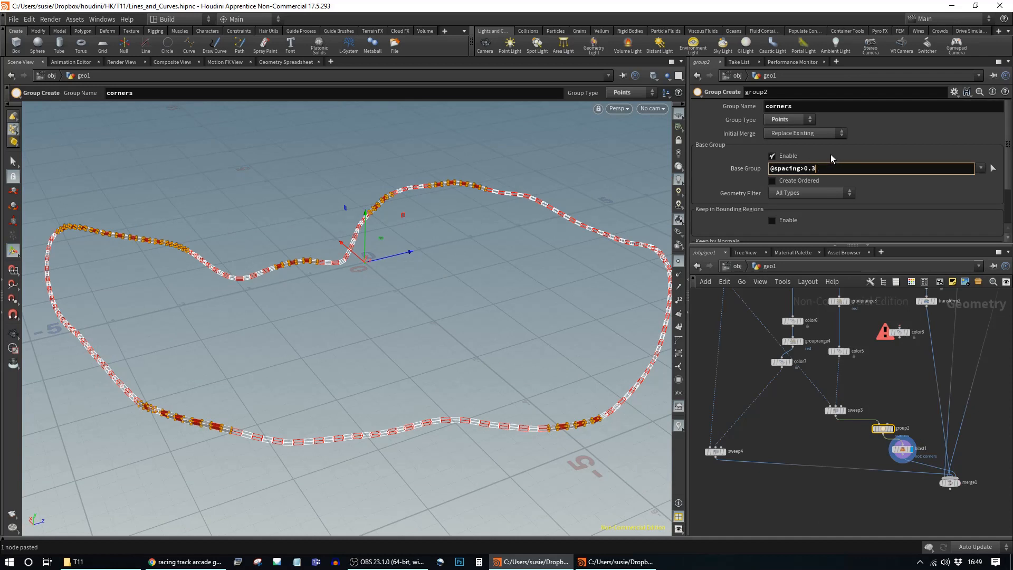
{"action": "key", "text": "BackSpace"}
{"action": "type", "text": "2"}
{"action": "key", "text": "Return"}
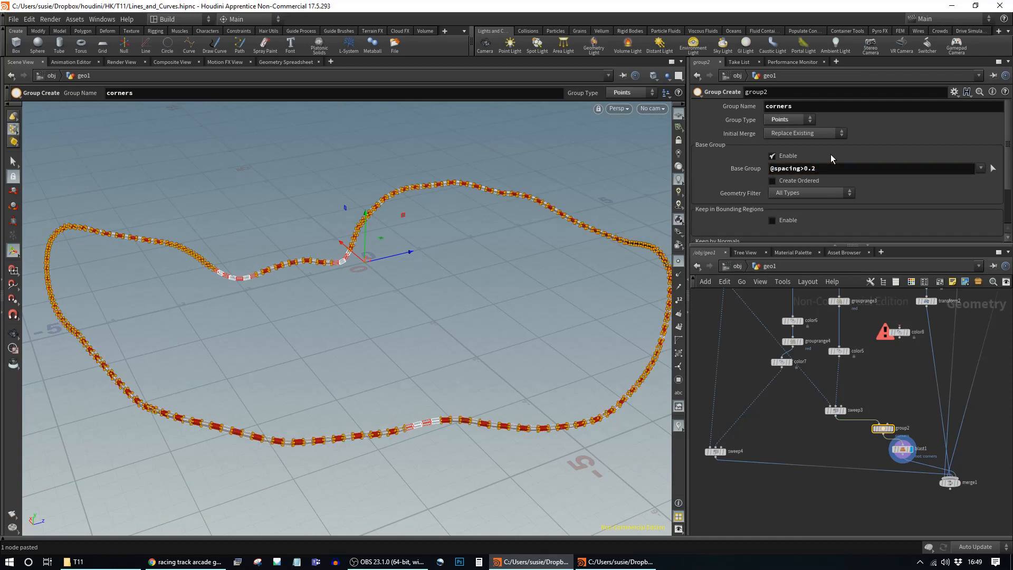
{"action": "key", "text": "Escape"}
{"action": "left_click_drag", "start_coordinate": [515, 294], "coordinate": [512, 305]}
{"action": "key", "text": "Return"}
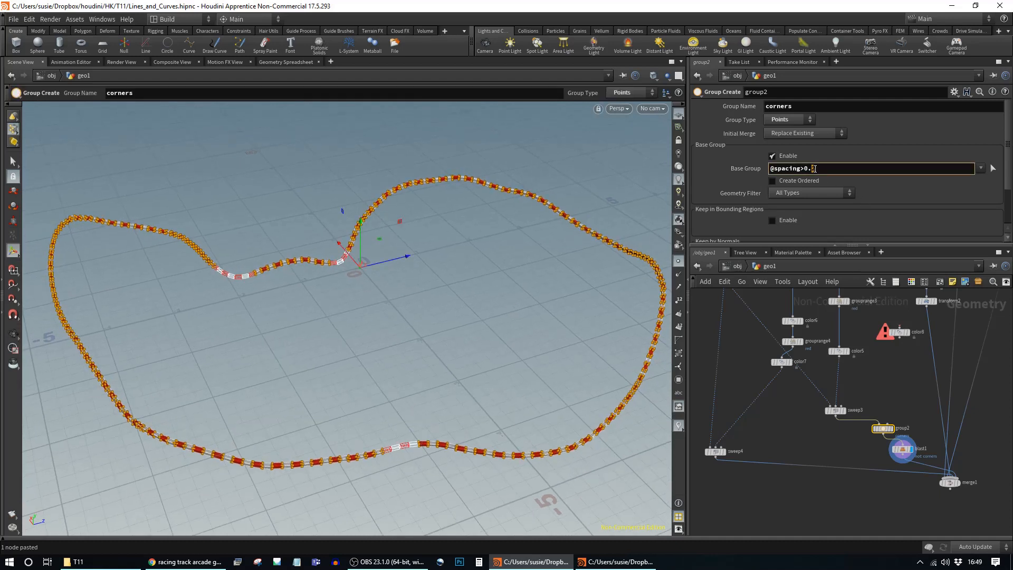
{"action": "type", "text": "5"}
{"action": "key", "text": "Return"}
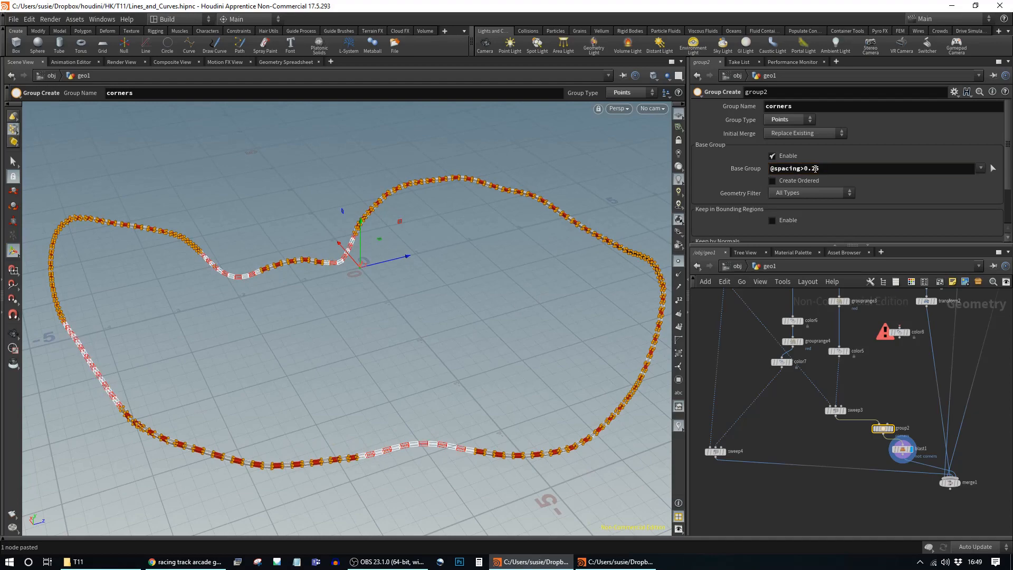
{"action": "left_click", "coordinate": [959, 481]}
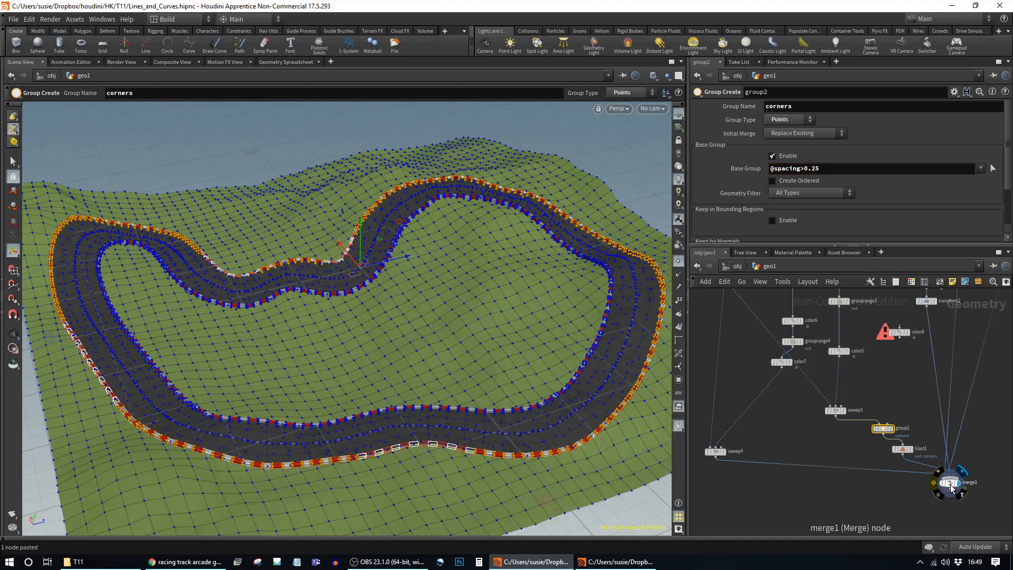
{"action": "left_click", "coordinate": [947, 483]}
{"action": "left_click_drag", "start_coordinate": [449, 331], "coordinate": [507, 380]}
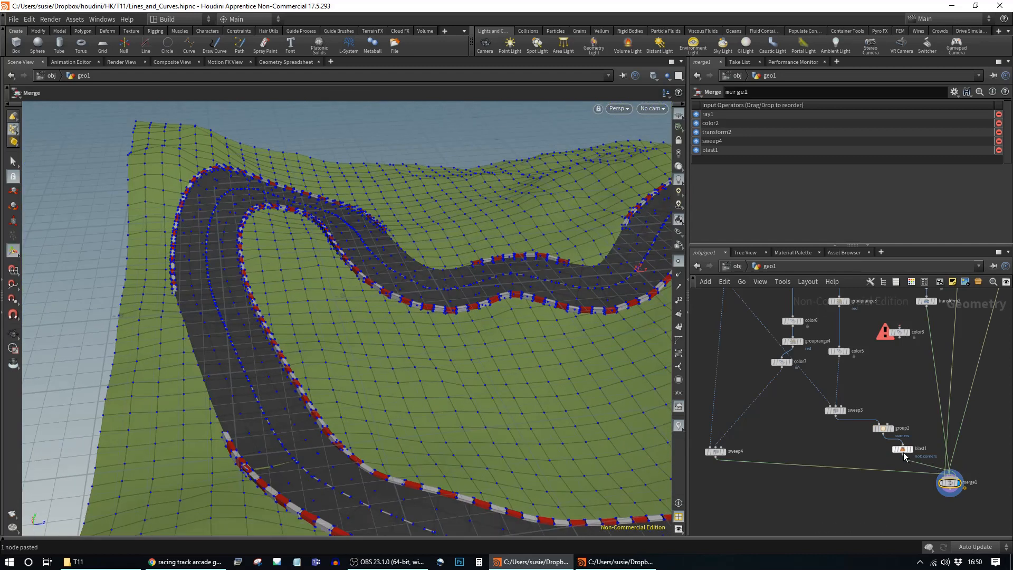
{"action": "left_click", "coordinate": [883, 428]}
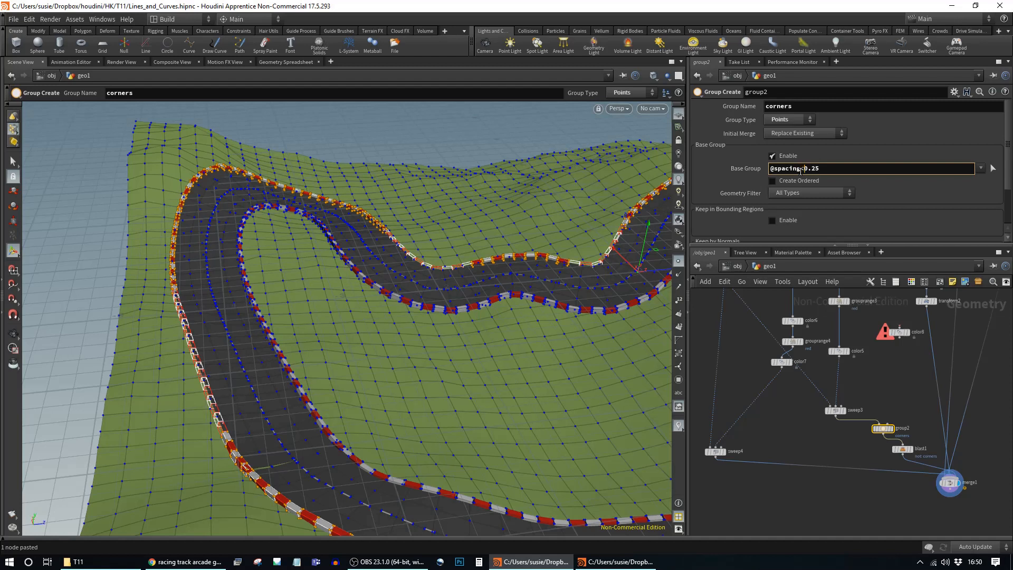
{"action": "key", "text": "Return"}
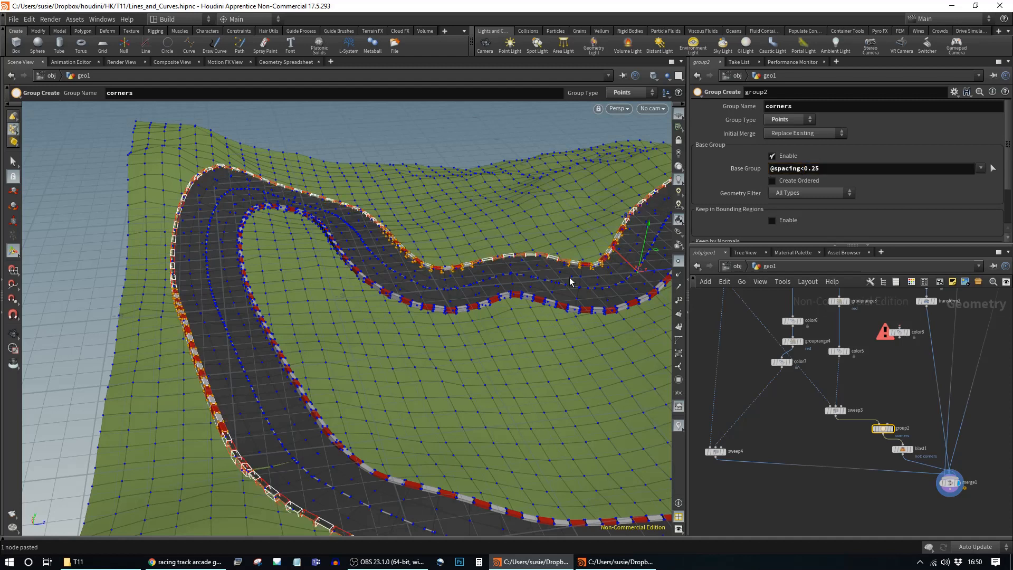
{"action": "left_click", "coordinate": [952, 483]}
{"action": "left_click_drag", "start_coordinate": [324, 295], "coordinate": [286, 311], "text": "alt"}
{"action": "right_click_drag", "start_coordinate": [402, 333], "coordinate": [304, 327], "text": "alt"}
{"action": "left_click_drag", "start_coordinate": [304, 327], "coordinate": [318, 371]}
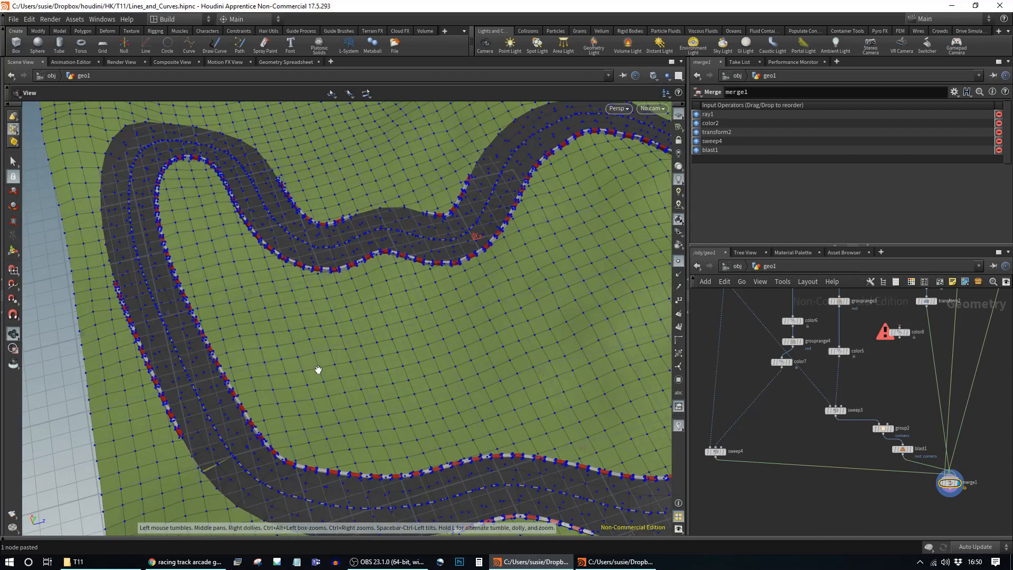
{"action": "middle_click_drag", "start_coordinate": [430, 366], "coordinate": [335, 370], "text": "alt"}
Move sweep4 back beside sweep3 and place a new Merge node below them, fed by sweep4
{"action": "left_click_drag", "start_coordinate": [714, 451], "coordinate": [761, 413]}
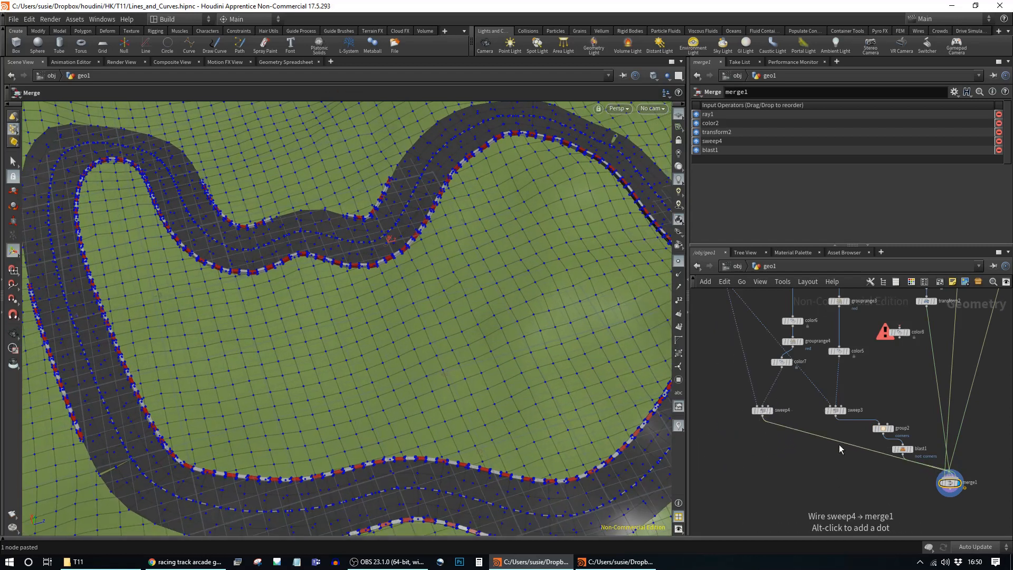
{"action": "key", "text": "Tab"}
{"action": "type", "text": "mer"}
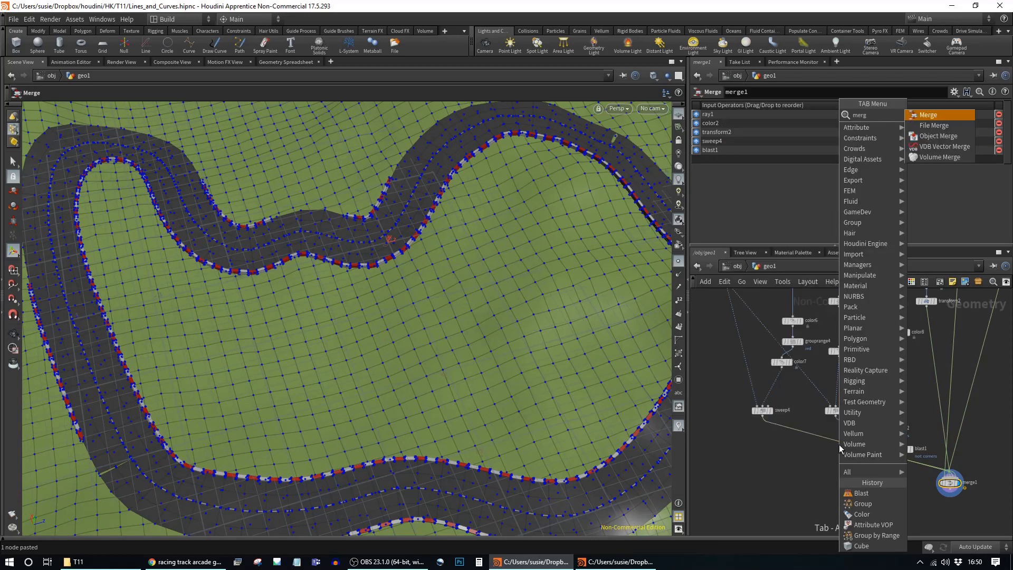
{"action": "key", "text": "Return"}
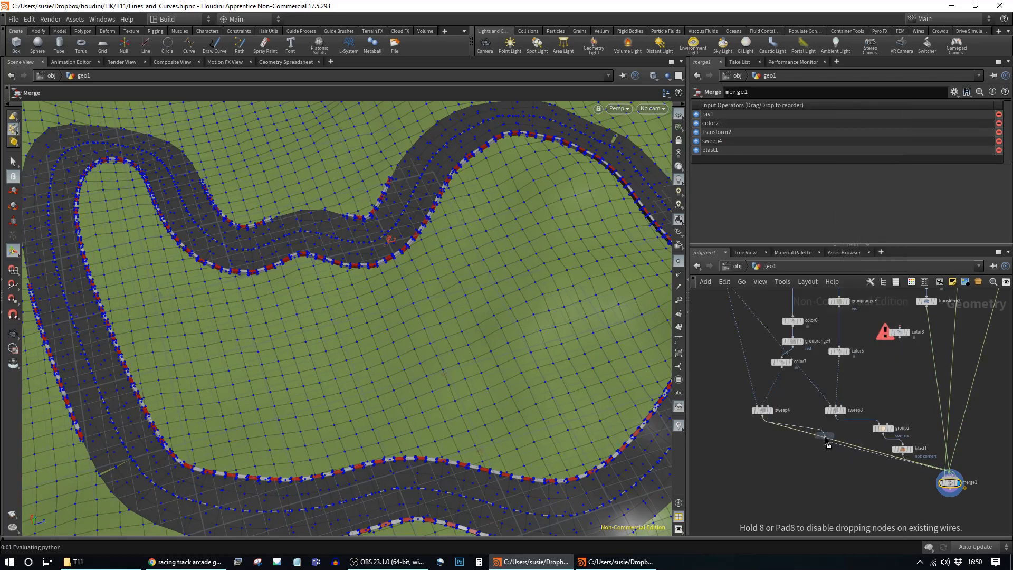
{"action": "left_click", "coordinate": [828, 439]}
Route sweep3 through merge2 into group2, and delete sweep4's direct wire to merge1
{"action": "left_click_drag", "start_coordinate": [836, 416], "coordinate": [883, 423]}
{"action": "left_click", "coordinate": [885, 457]}
{"action": "key", "text": "Delete"}
{"action": "key", "text": "Escape"}
{"action": "left_click_drag", "start_coordinate": [465, 465], "coordinate": [471, 182]}
{"action": "left_click_drag", "start_coordinate": [253, 253], "coordinate": [257, 374]}
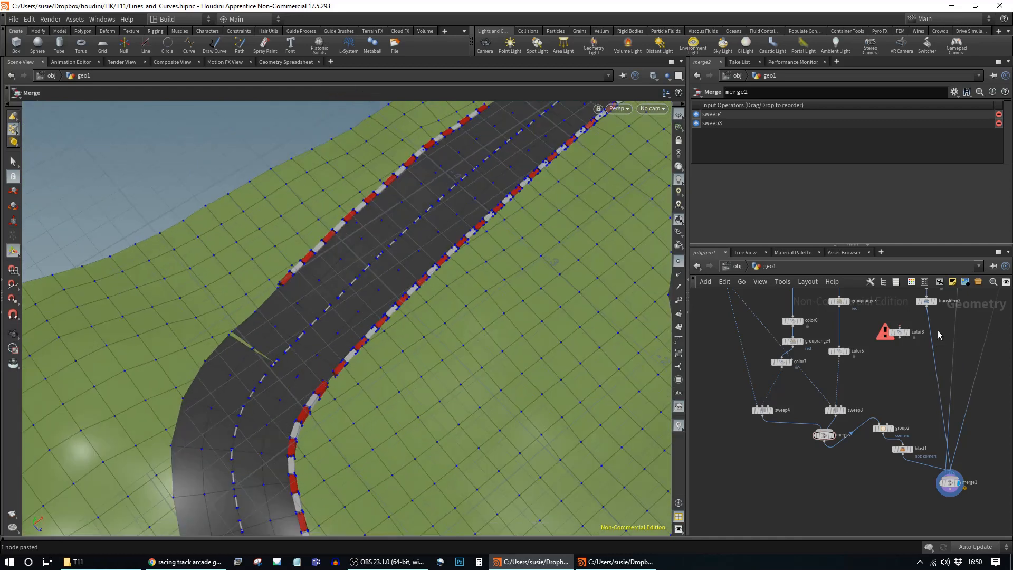
Display the ends1 node and examine the track curve and its control points on their own
{"action": "middle_click_drag", "start_coordinate": [939, 336], "coordinate": [924, 488]}
{"action": "middle_click_drag", "start_coordinate": [874, 335], "coordinate": [805, 464]}
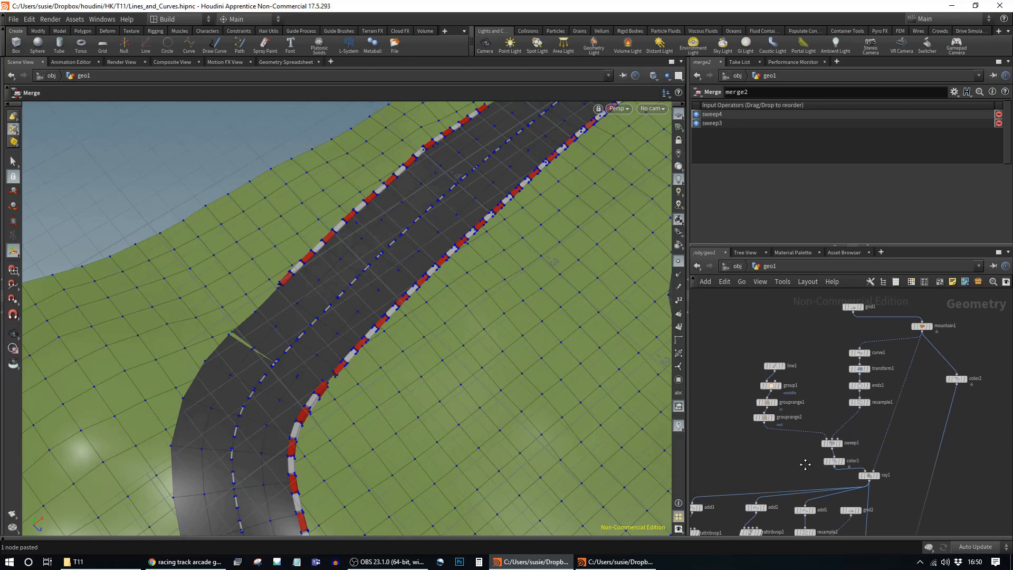
{"action": "left_click", "coordinate": [860, 385]}
{"action": "left_click_drag", "start_coordinate": [277, 365], "coordinate": [308, 323], "text": "alt"}
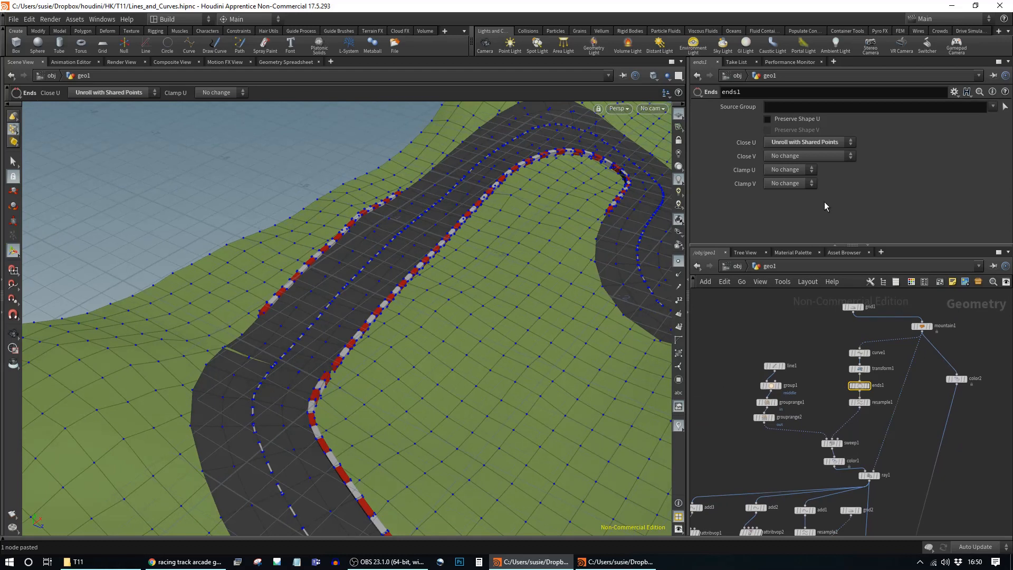
{"action": "left_click", "coordinate": [868, 386]}
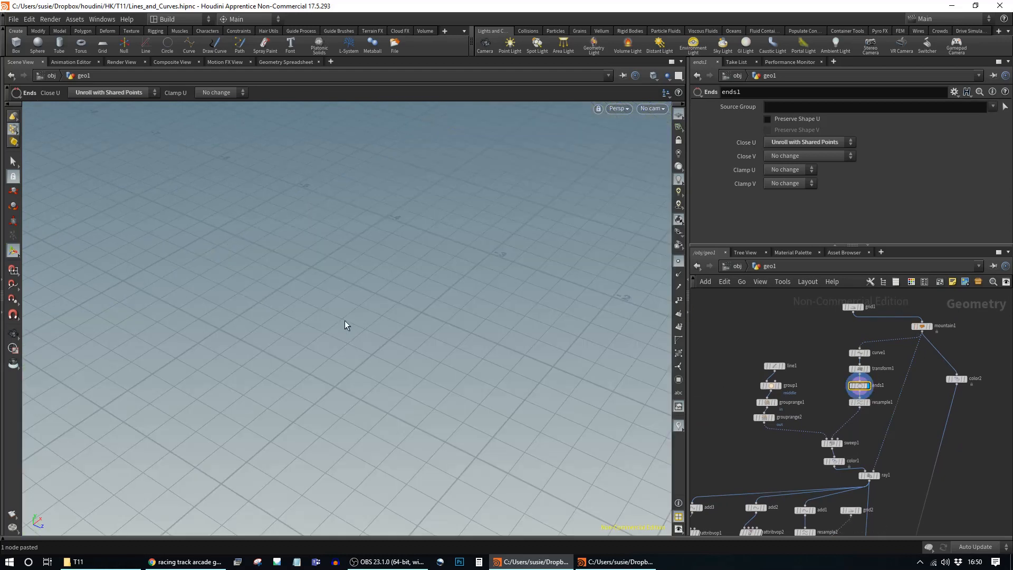
{"action": "right_click_drag", "start_coordinate": [388, 274], "coordinate": [32, 271], "text": "alt"}
{"action": "middle_click_drag", "start_coordinate": [419, 262], "coordinate": [283, 321], "text": "alt"}
{"action": "right_click_drag", "start_coordinate": [283, 321], "coordinate": [482, 300], "text": "alt"}
{"action": "middle_click_drag", "start_coordinate": [482, 299], "coordinate": [310, 319], "text": "alt"}
{"action": "left_click_drag", "start_coordinate": [346, 364], "coordinate": [282, 347], "text": "alt"}
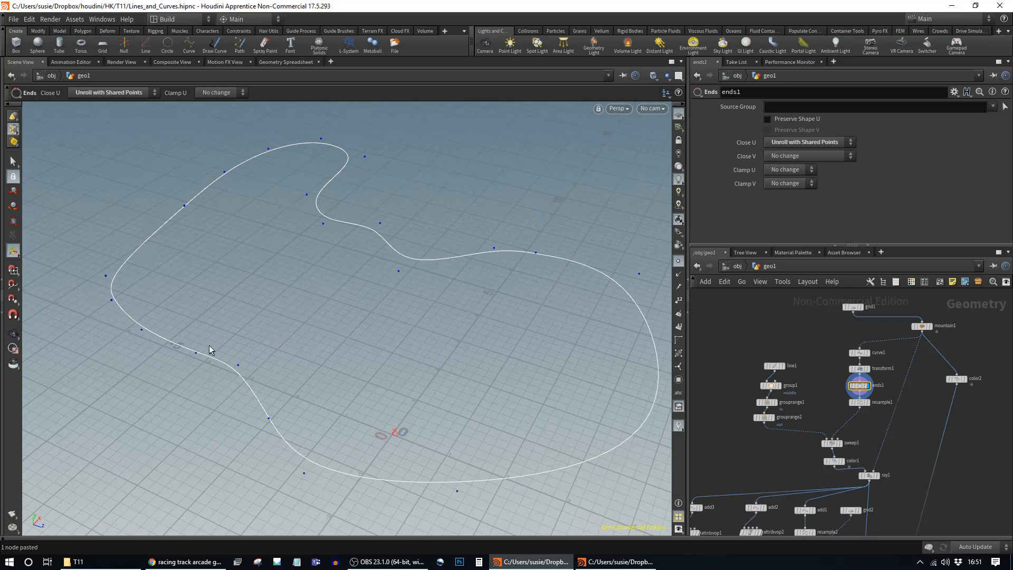
Pull ends1 out of the chain between transform1 and resample1, check the road in sweep1, and delete ends1
{"action": "mouse_move", "coordinate": [860, 389]}
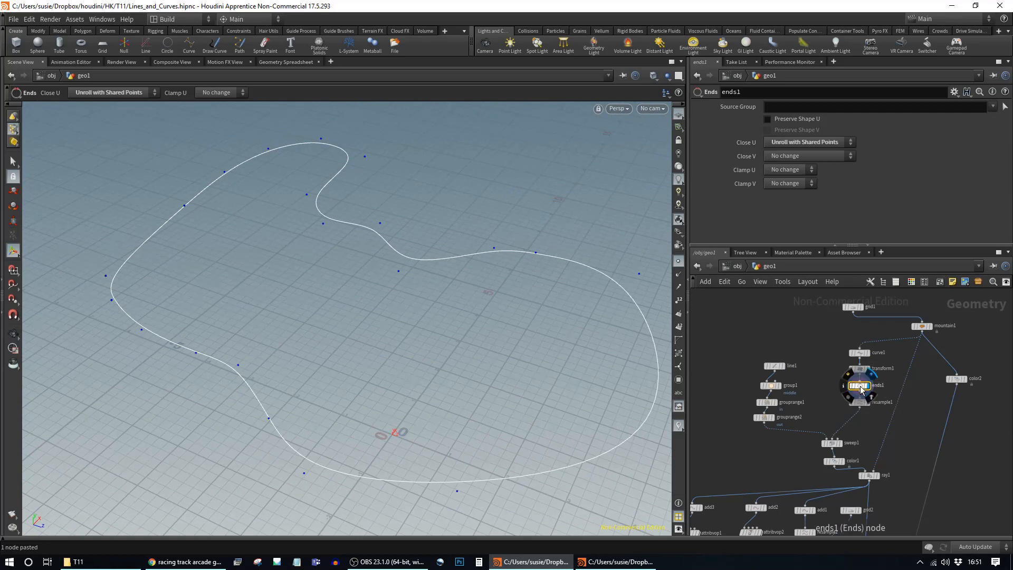
{"action": "left_click_drag", "start_coordinate": [860, 389], "coordinate": [907, 434]}
{"action": "left_click", "coordinate": [841, 443]}
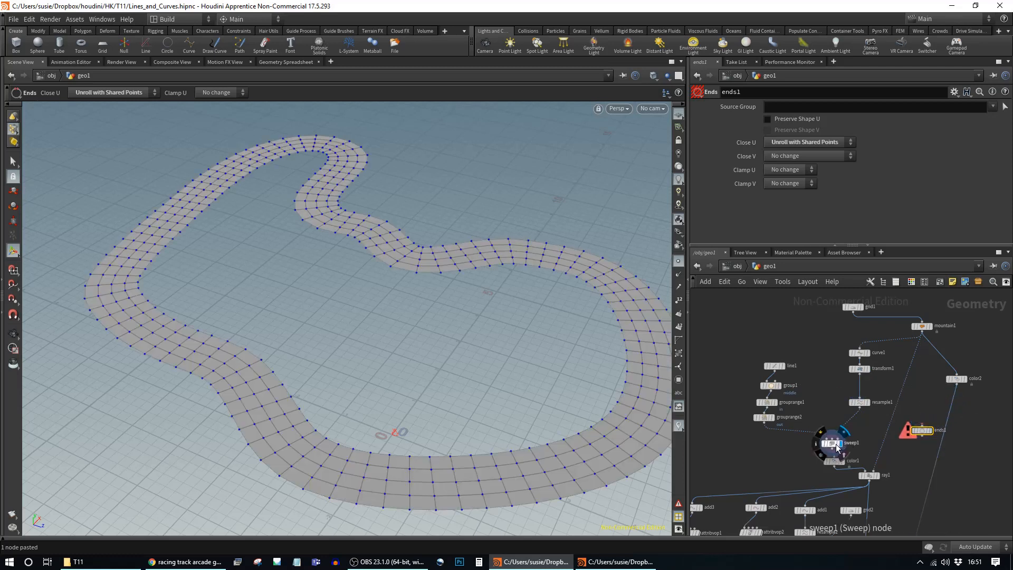
{"action": "left_click", "coordinate": [832, 443]}
{"action": "left_click", "coordinate": [860, 371]}
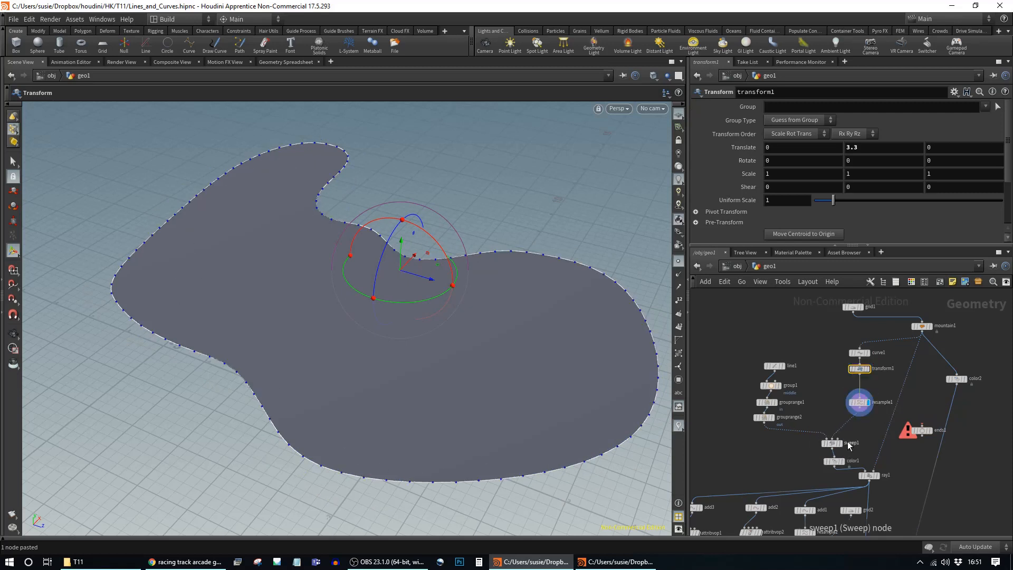
{"action": "left_click", "coordinate": [869, 445]}
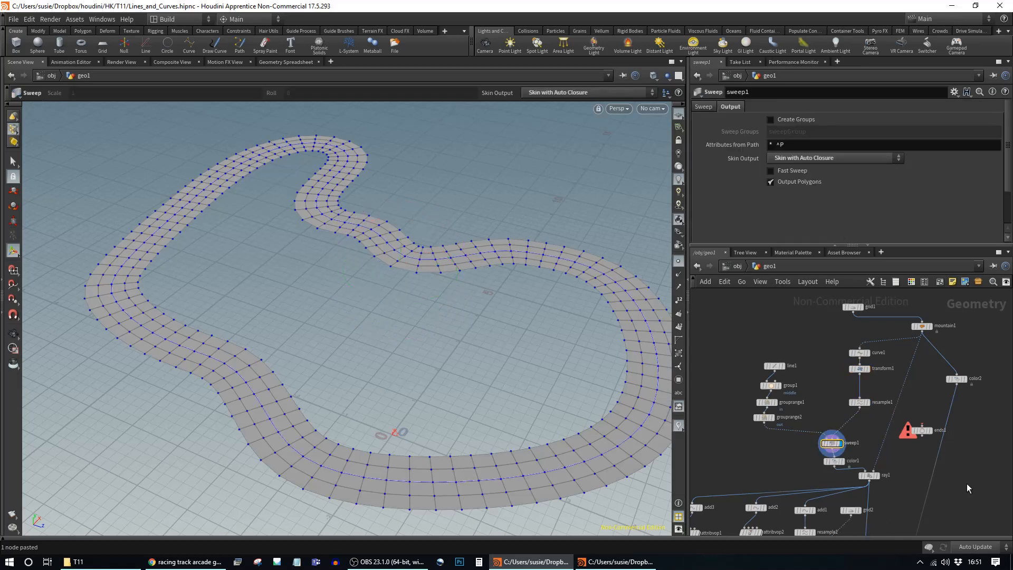
{"action": "middle_click_drag", "start_coordinate": [967, 483], "coordinate": [910, 413]}
{"action": "left_click", "coordinate": [867, 360]}
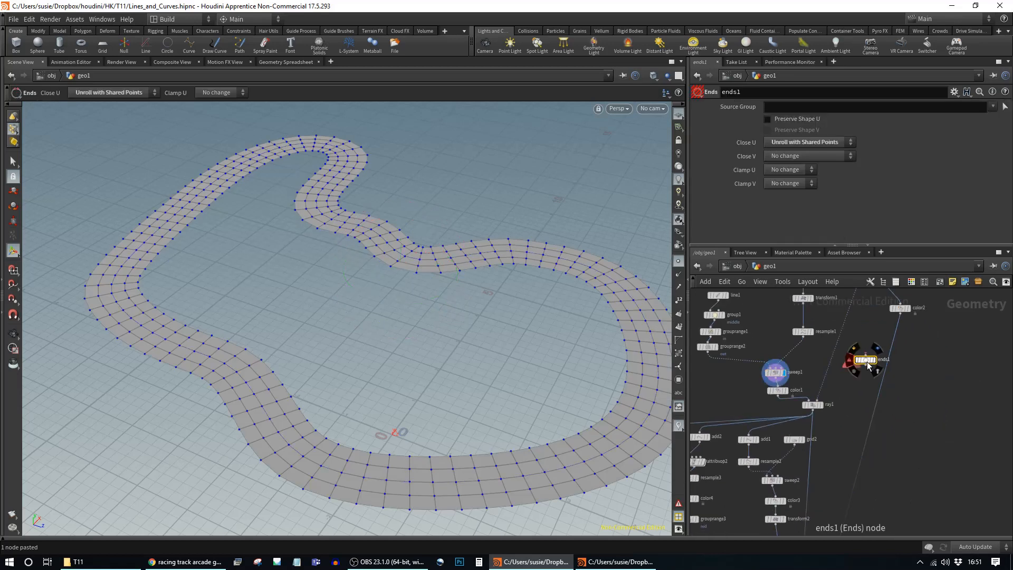
{"action": "key", "text": "Delete"}
Display merge1 and examine the barriers around the track's bends from several angles
{"action": "middle_click_drag", "start_coordinate": [901, 430], "coordinate": [957, 139]}
{"action": "left_click", "coordinate": [931, 411]}
{"action": "left_click", "coordinate": [927, 416]}
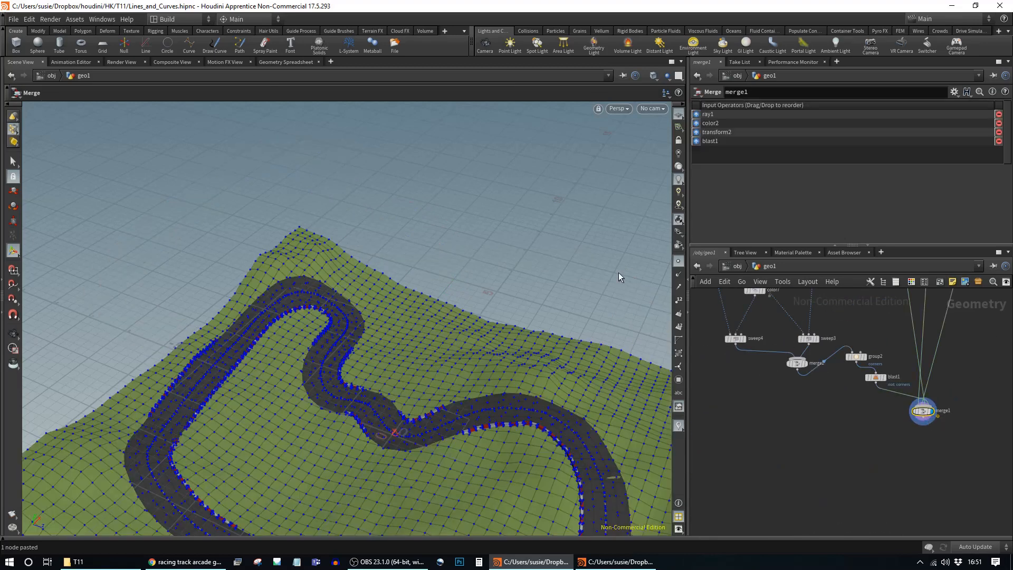
{"action": "key", "text": "Escape"}
{"action": "left_click_drag", "start_coordinate": [289, 469], "coordinate": [273, 347]}
{"action": "left_click_drag", "start_coordinate": [462, 407], "coordinate": [270, 377]}
{"action": "middle_click_drag", "start_coordinate": [903, 313], "coordinate": [876, 486]}
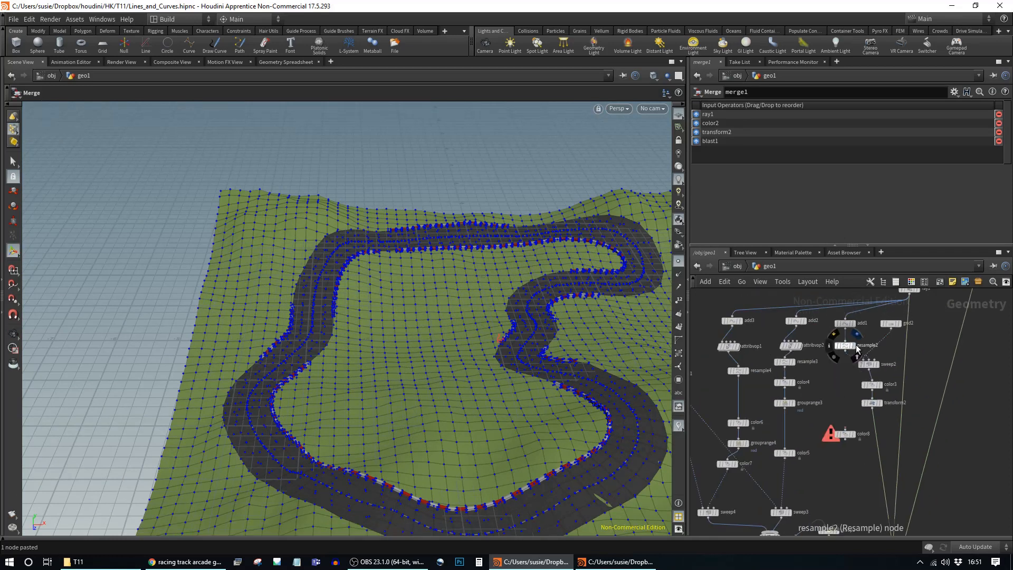
{"action": "key", "text": "Escape"}
{"action": "left_click_drag", "start_coordinate": [463, 340], "coordinate": [427, 348]}
{"action": "middle_click_drag", "start_coordinate": [427, 348], "coordinate": [416, 313]}
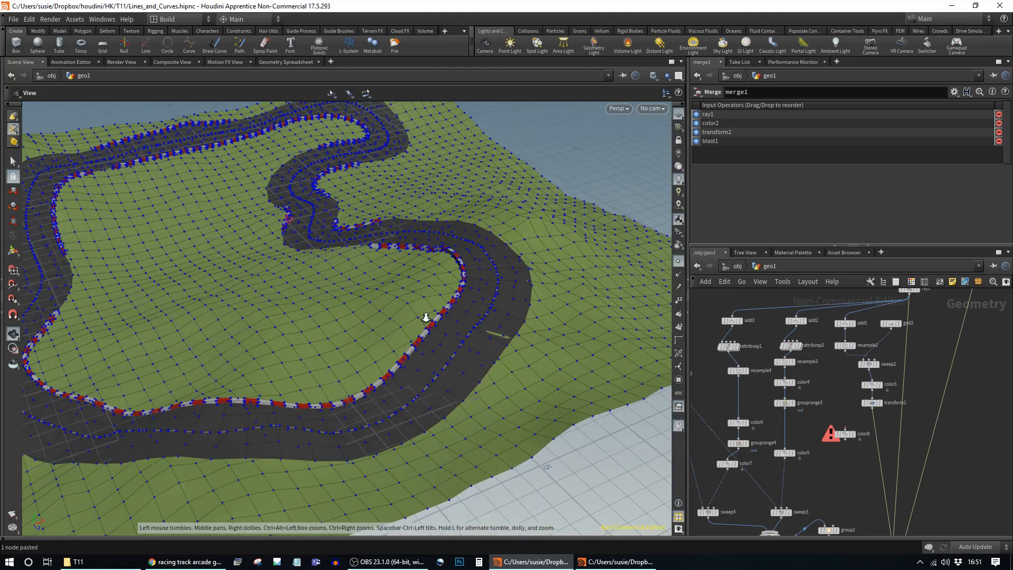
{"action": "scroll", "coordinate": [416, 312], "scroll_direction": "up", "scroll_amount": 2}
Set the Lift of ray1 to about -0.042 and hide the point markers in the viewport
{"action": "middle_click_drag", "start_coordinate": [930, 352], "coordinate": [935, 467]}
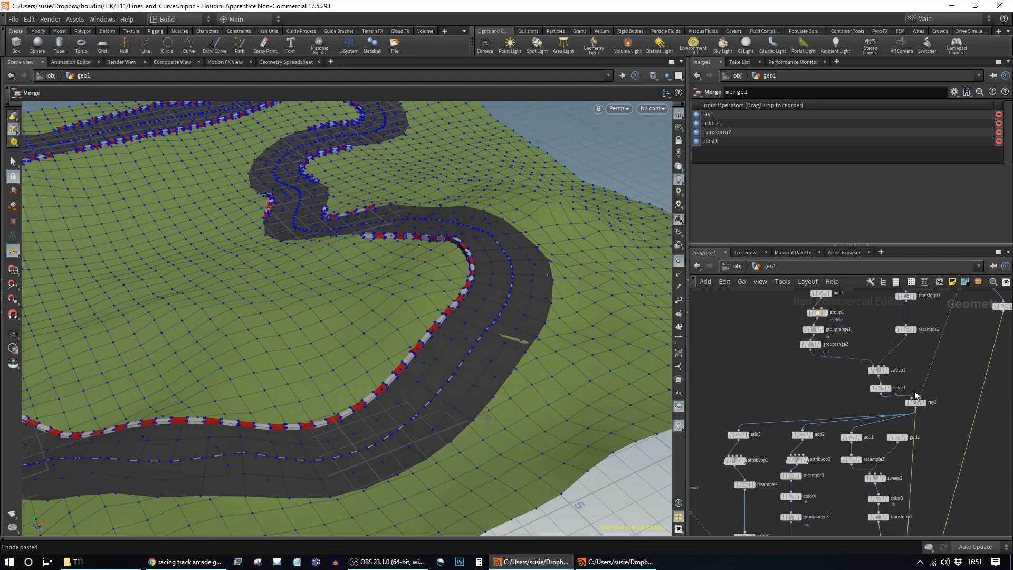
{"action": "left_click", "coordinate": [915, 402]}
{"action": "middle_click_drag", "start_coordinate": [802, 173], "coordinate": [795, 211]}
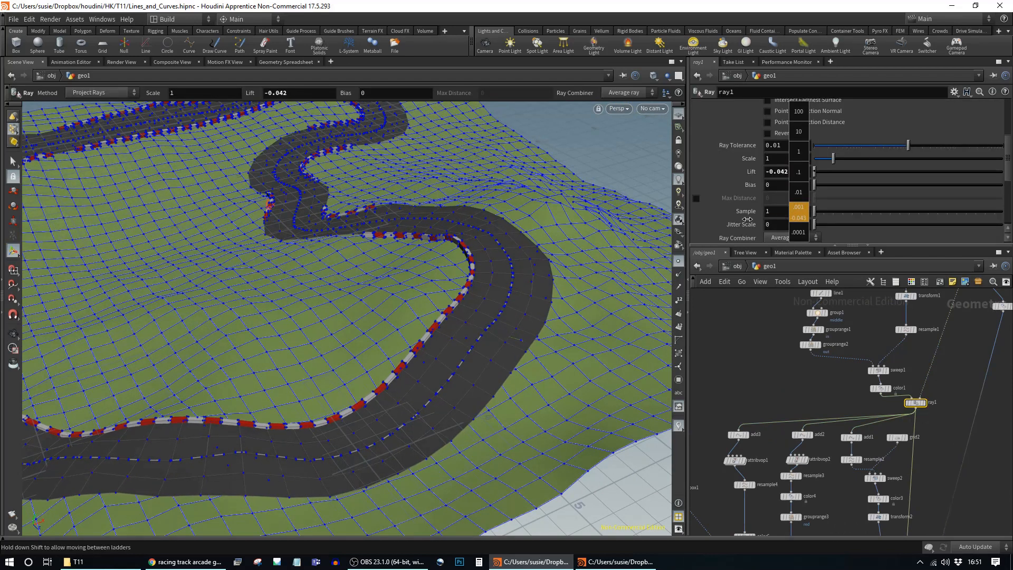
{"action": "middle_click_drag", "start_coordinate": [736, 219], "coordinate": [735, 219]}
{"action": "left_click_drag", "start_coordinate": [445, 224], "coordinate": [504, 311], "text": "alt"}
{"action": "left_click", "coordinate": [679, 264]}
Set the first Scale component of mountain1 to 1.24 to vary the terrain noise
{"action": "middle_click_drag", "start_coordinate": [957, 385], "coordinate": [936, 569]}
{"action": "middle_click_drag", "start_coordinate": [936, 421], "coordinate": [894, 332]}
{"action": "scroll", "coordinate": [901, 372], "scroll_direction": "up", "scroll_amount": 1}
{"action": "middle_click_drag", "start_coordinate": [872, 382], "coordinate": [882, 398]}
{"action": "left_click", "coordinate": [918, 362]}
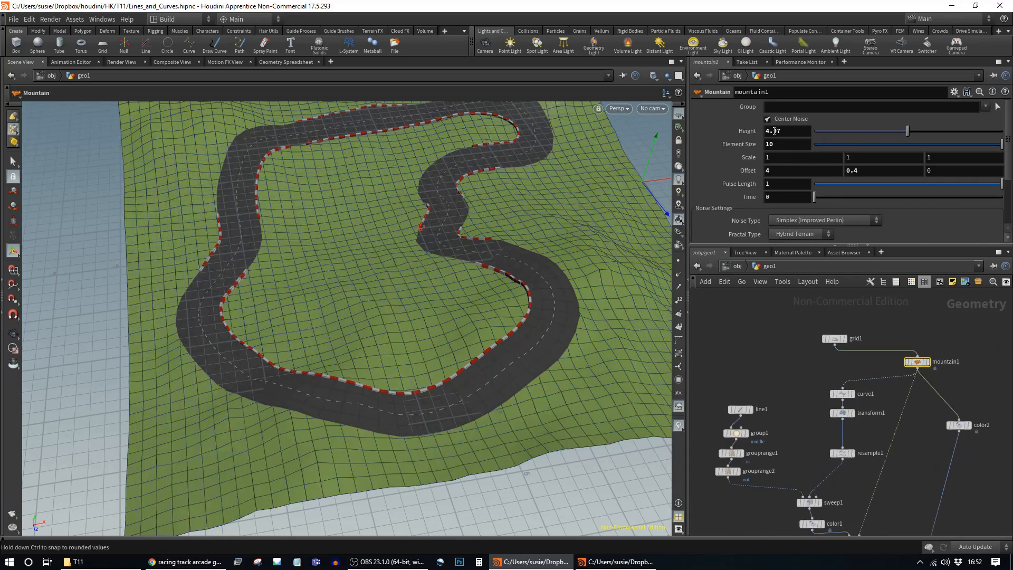
{"action": "middle_click_drag", "start_coordinate": [794, 160], "coordinate": [852, 176]}
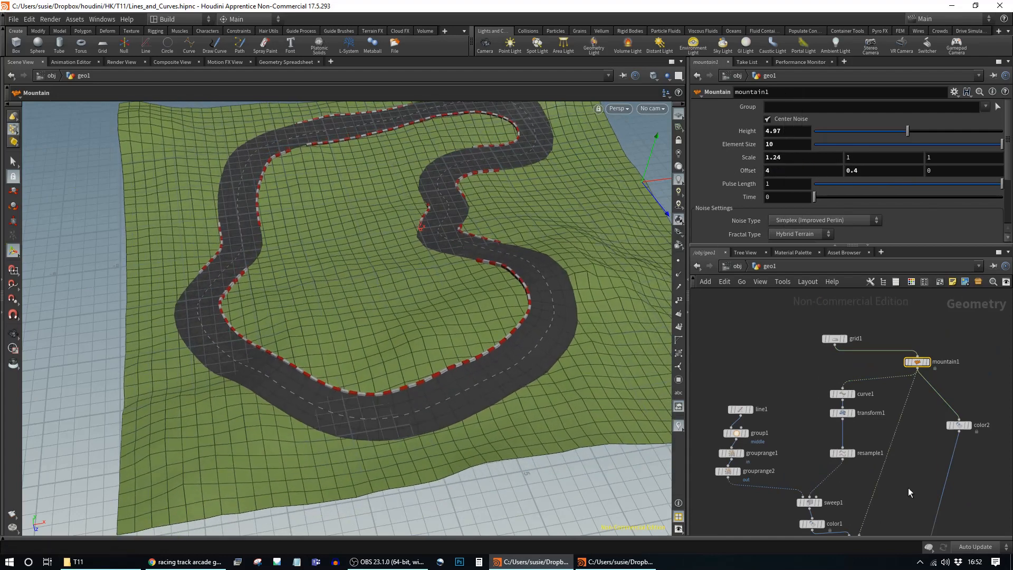
Disconnect curve1 from mountain1 by removing the wire between them
{"action": "middle_click_drag", "start_coordinate": [883, 426], "coordinate": [890, 399]}
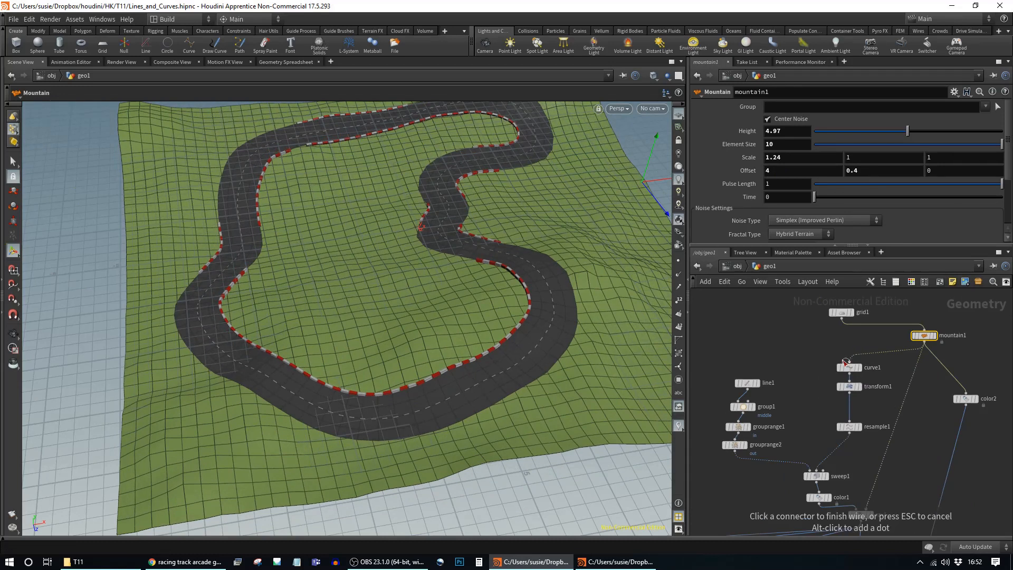
{"action": "left_click_drag", "start_coordinate": [850, 364], "coordinate": [925, 342]}
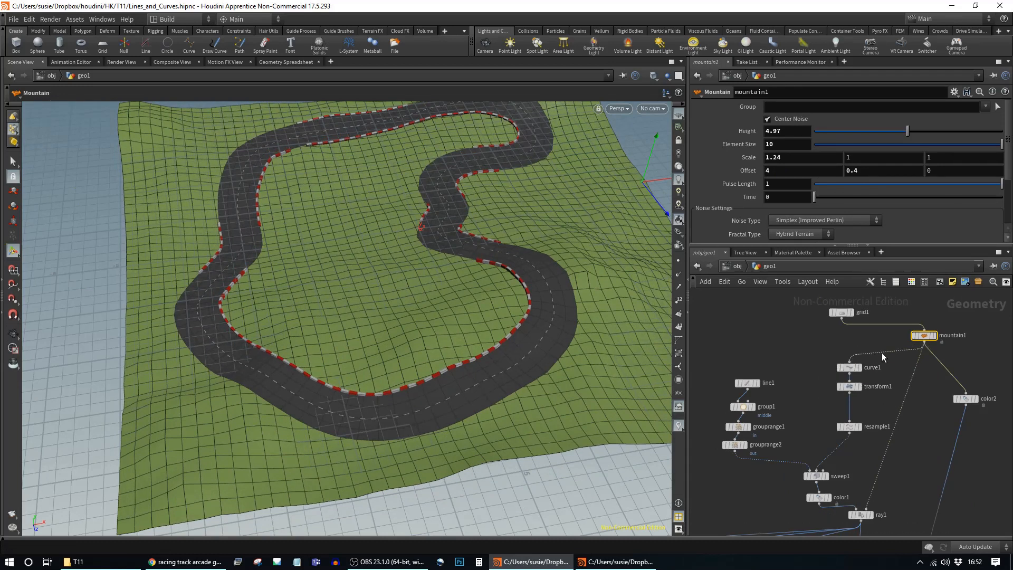
{"action": "left_click", "coordinate": [855, 368]}
{"action": "middle_click_drag", "start_coordinate": [862, 337], "coordinate": [857, 394]}
{"action": "left_click", "coordinate": [883, 407]}
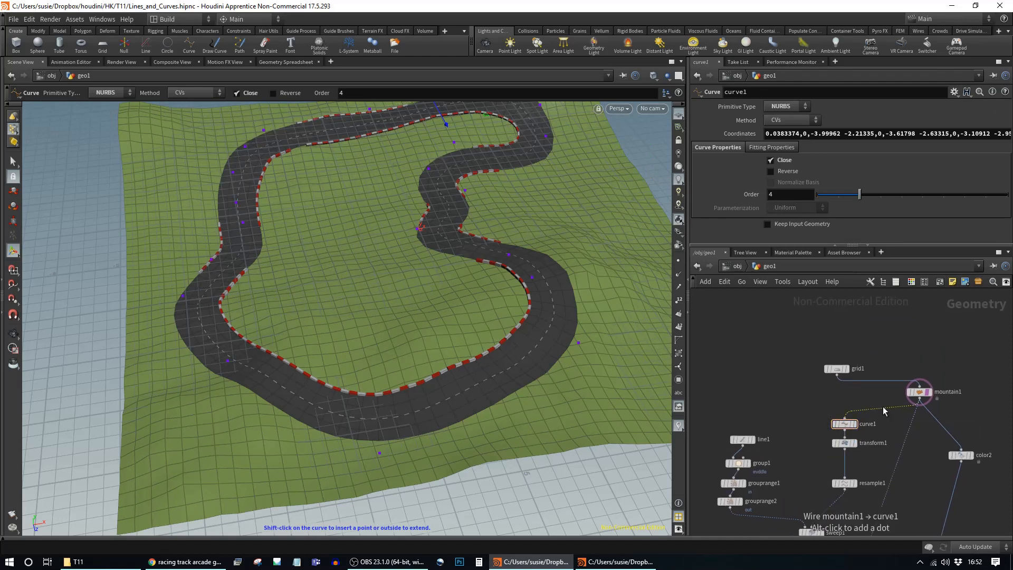
{"action": "mouse_move", "coordinate": [843, 424]}
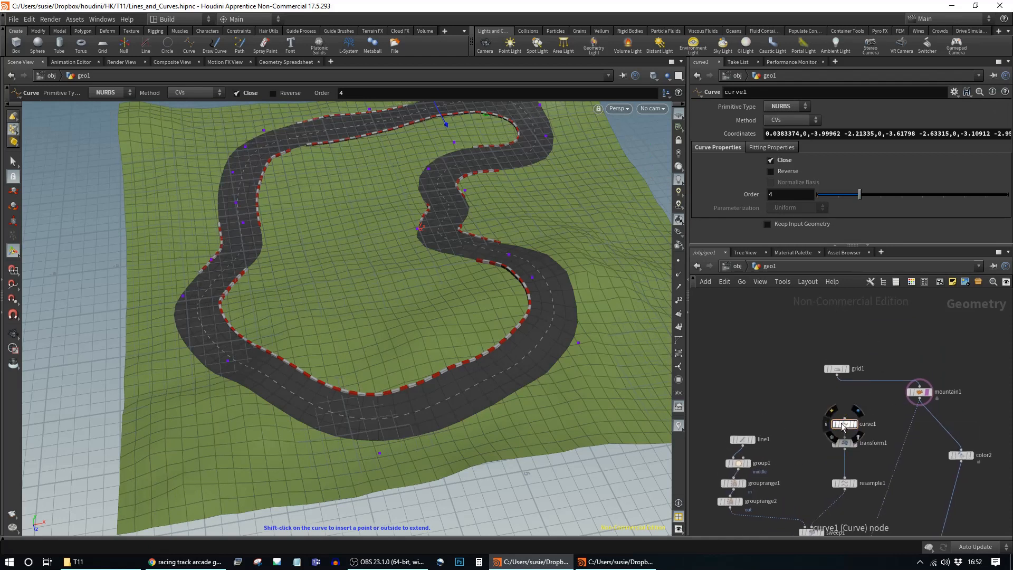
Move the curve1 node aside and shift its control point at the middle inner bend to reshape the track
{"action": "left_click", "coordinate": [823, 400]}
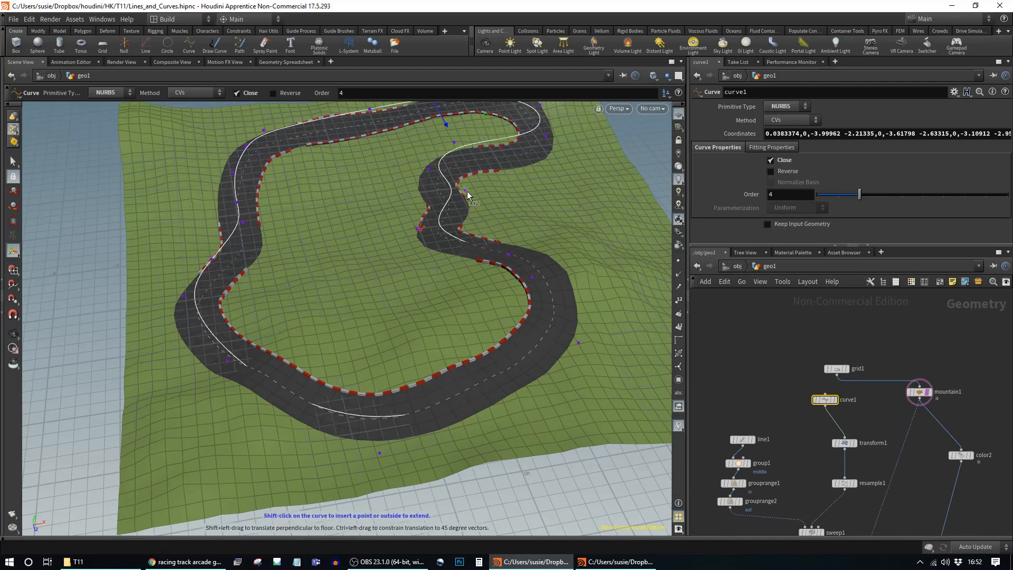
{"action": "left_click_drag", "start_coordinate": [466, 190], "coordinate": [445, 192]}
{"action": "scroll", "coordinate": [790, 395], "scroll_direction": "down", "scroll_amount": 4}
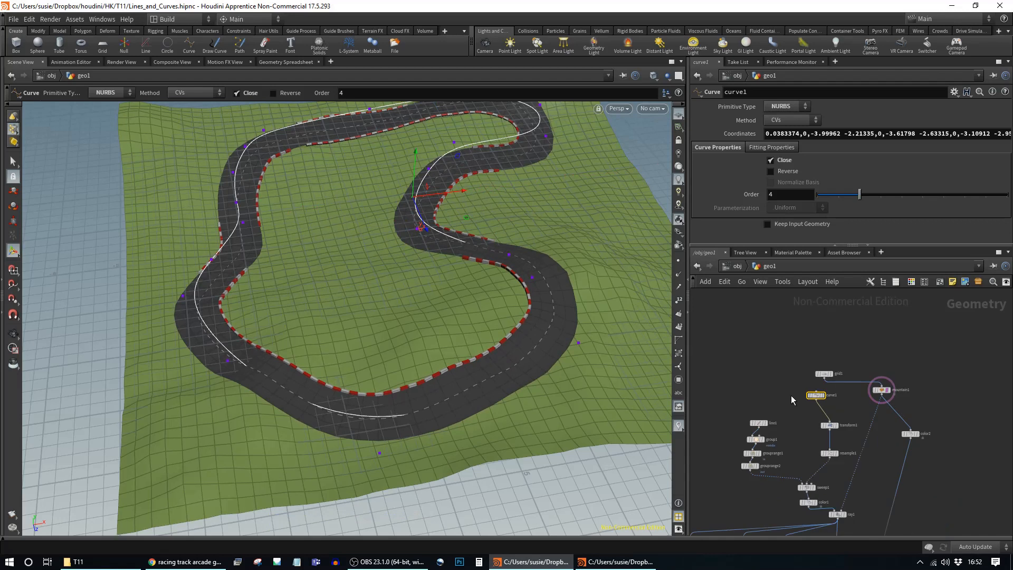
Tidy the network by placing curve1 straight above transform1 and stacking grid1 over mountain1 beside it
{"action": "scroll", "coordinate": [759, 369], "scroll_direction": "up", "scroll_amount": 3}
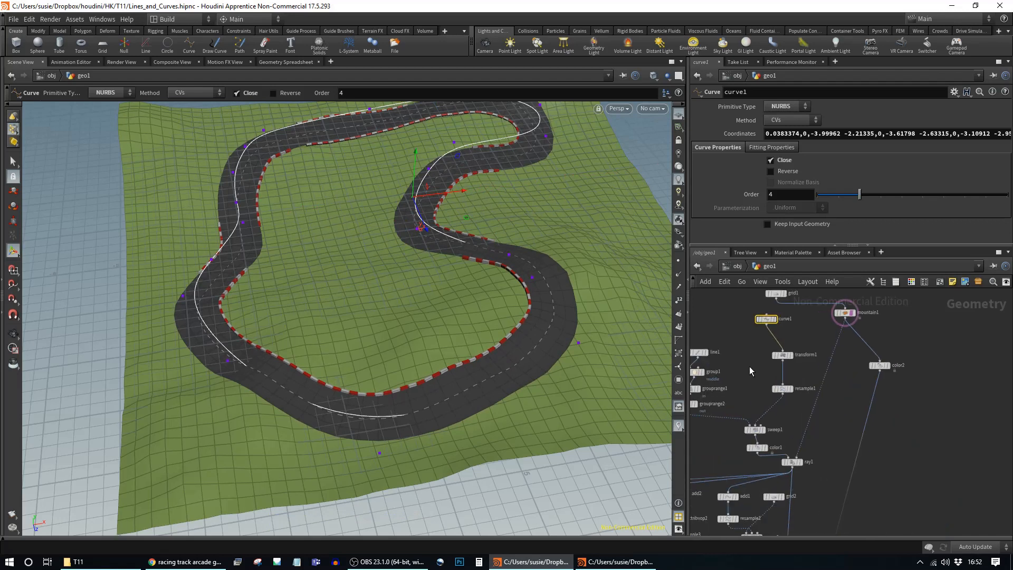
{"action": "left_click_drag", "start_coordinate": [800, 319], "coordinate": [892, 363]}
{"action": "left_click_drag", "start_coordinate": [889, 323], "coordinate": [893, 338]}
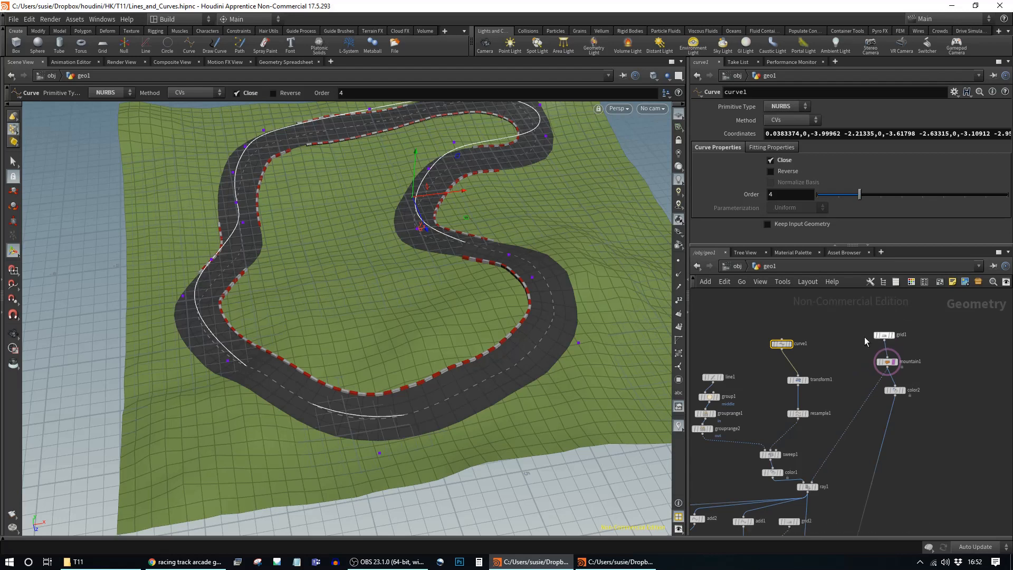
{"action": "left_click_drag", "start_coordinate": [787, 347], "coordinate": [803, 318]}
{"action": "left_click_drag", "start_coordinate": [890, 339], "coordinate": [890, 316]}
{"action": "left_click_drag", "start_coordinate": [888, 362], "coordinate": [890, 334]}
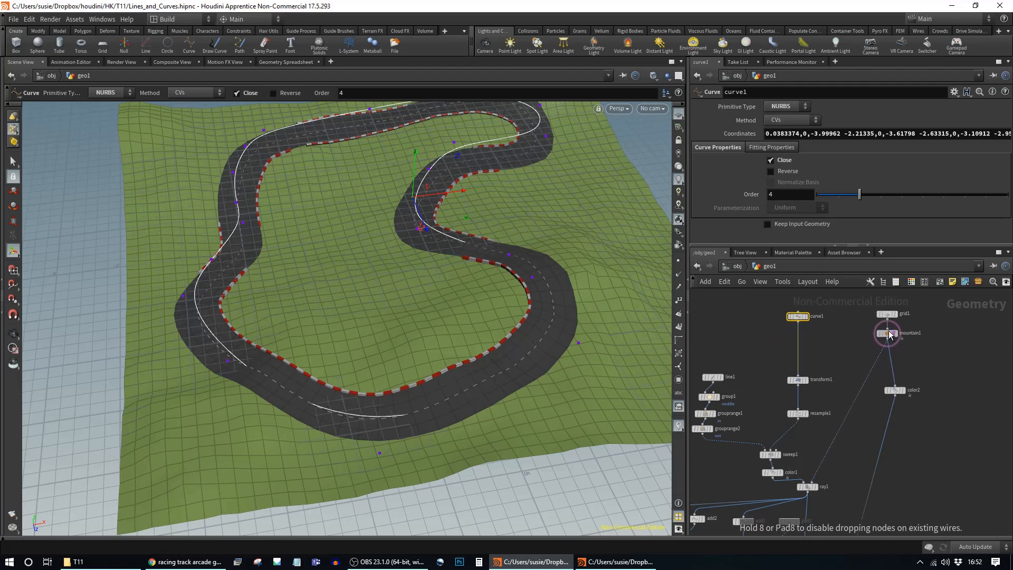
Insert a Null node below mountain1 so that it feeds both ray1 and color2
{"action": "scroll", "coordinate": [941, 369], "scroll_direction": "down", "scroll_amount": 3}
{"action": "middle_click_drag", "start_coordinate": [943, 376], "coordinate": [957, 332]}
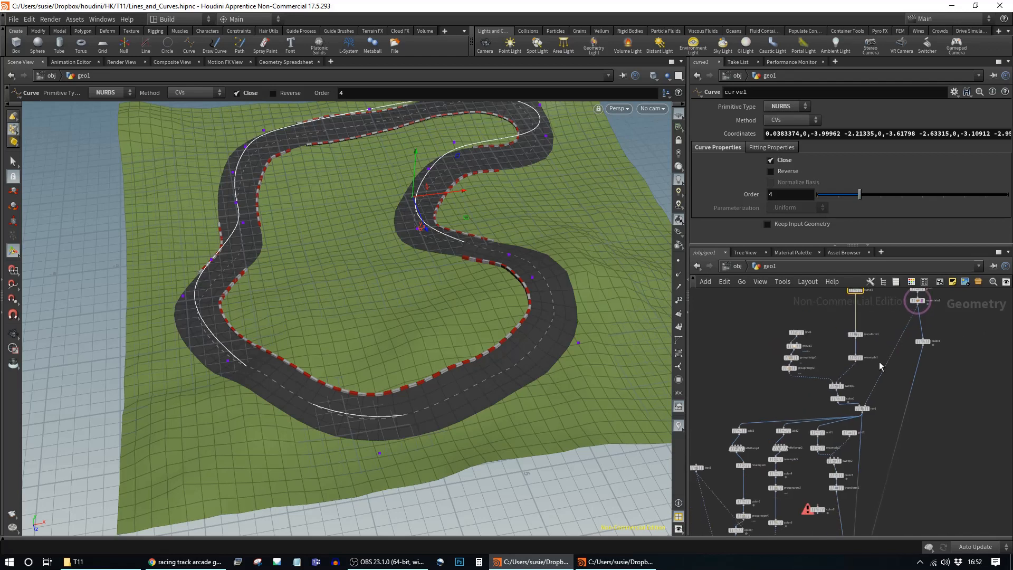
{"action": "middle_click_drag", "start_coordinate": [900, 293], "coordinate": [902, 443]}
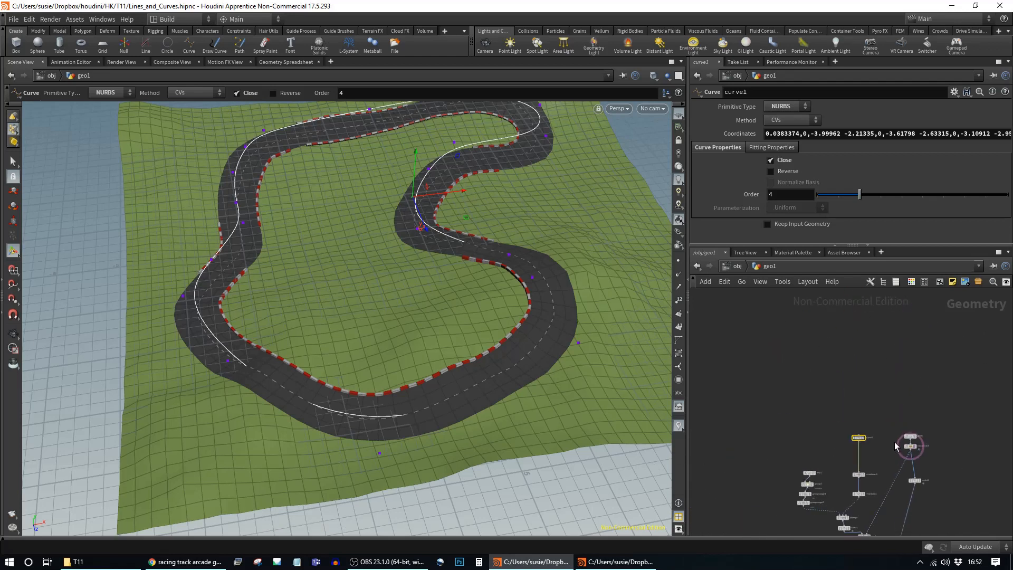
{"action": "scroll", "coordinate": [910, 448], "scroll_direction": "up", "scroll_amount": 2}
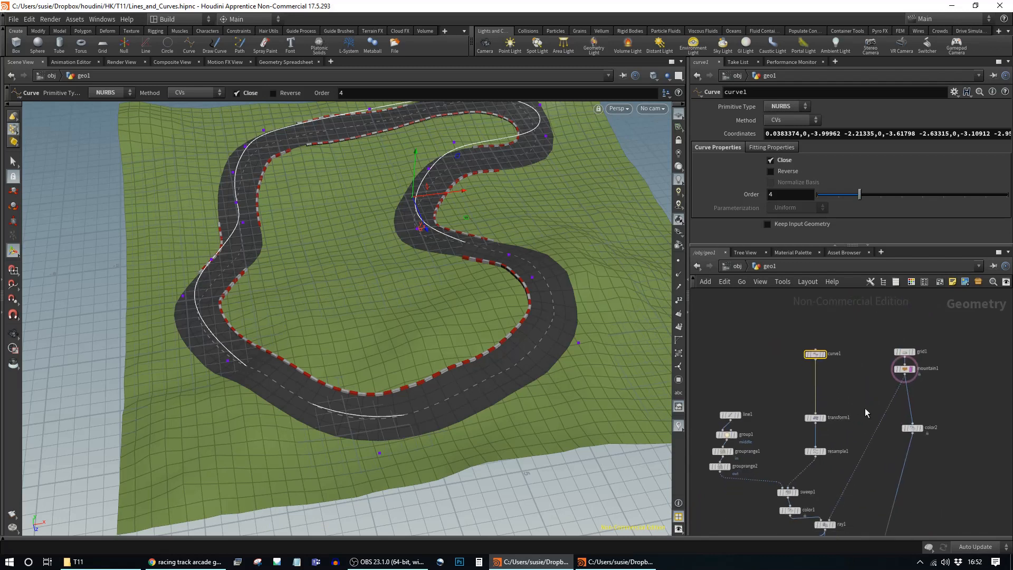
{"action": "scroll", "coordinate": [865, 412], "scroll_direction": "up", "scroll_amount": 2}
{"action": "key", "text": "Tab"}
{"action": "type", "text": "nu"}
{"action": "key", "text": "Return"}
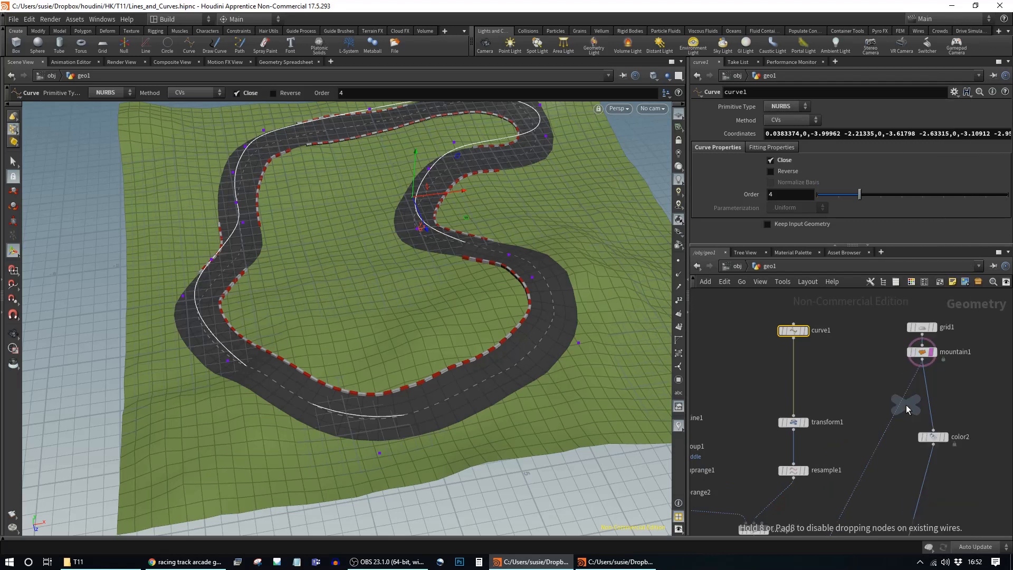
{"action": "left_click", "coordinate": [903, 395]}
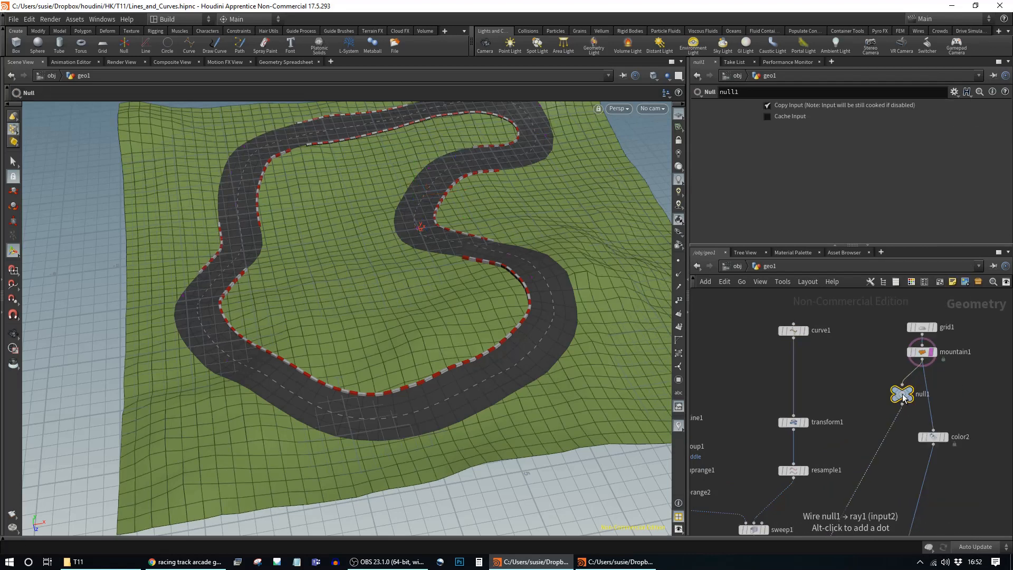
{"action": "left_click_drag", "start_coordinate": [901, 395], "coordinate": [924, 392]}
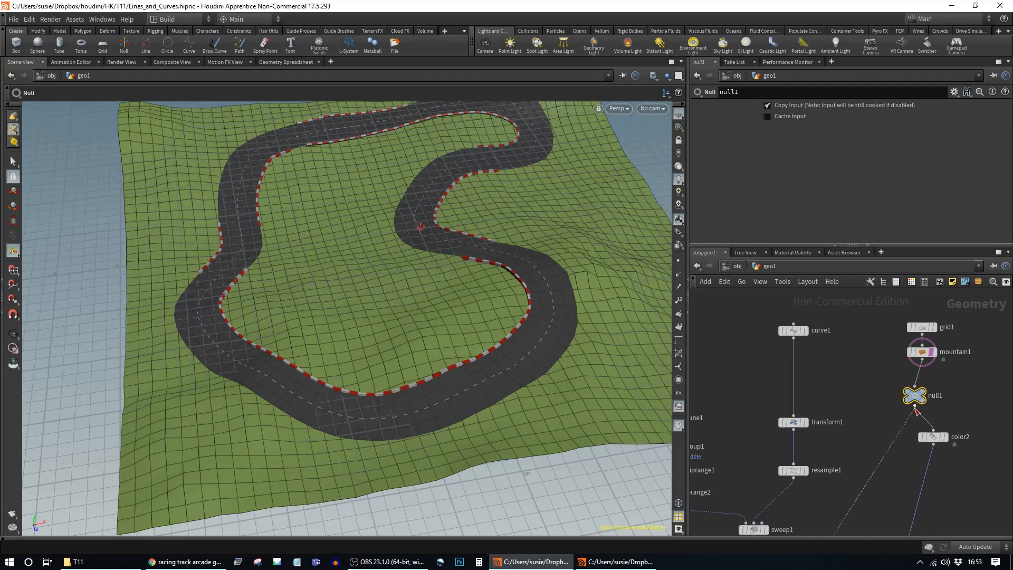
Move curve1, grid1 and mountain1 up away from the rest of the network, and select curve1
{"action": "scroll", "coordinate": [910, 394], "scroll_direction": "down", "scroll_amount": 4}
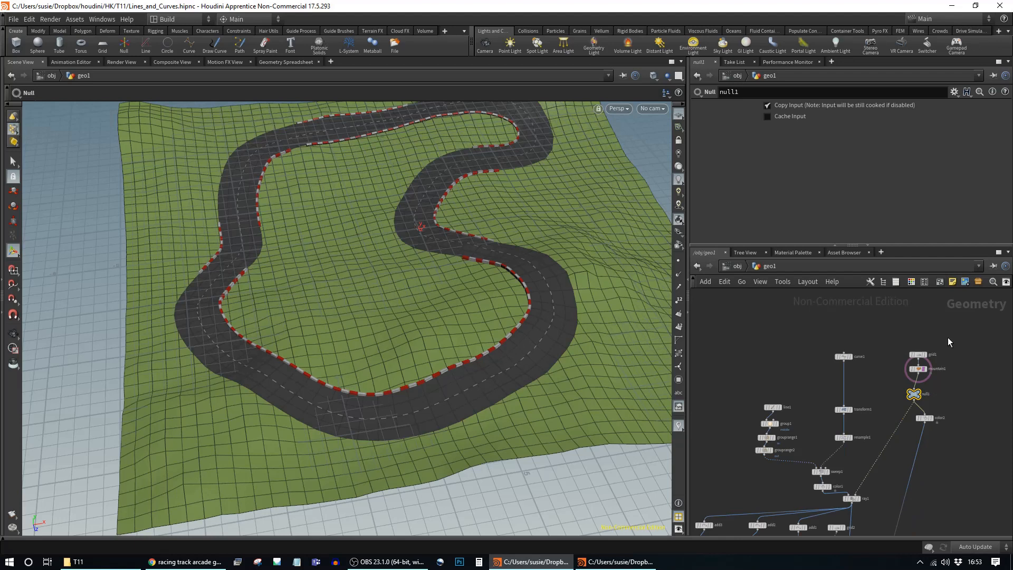
{"action": "left_click_drag", "start_coordinate": [831, 362], "coordinate": [832, 363]}
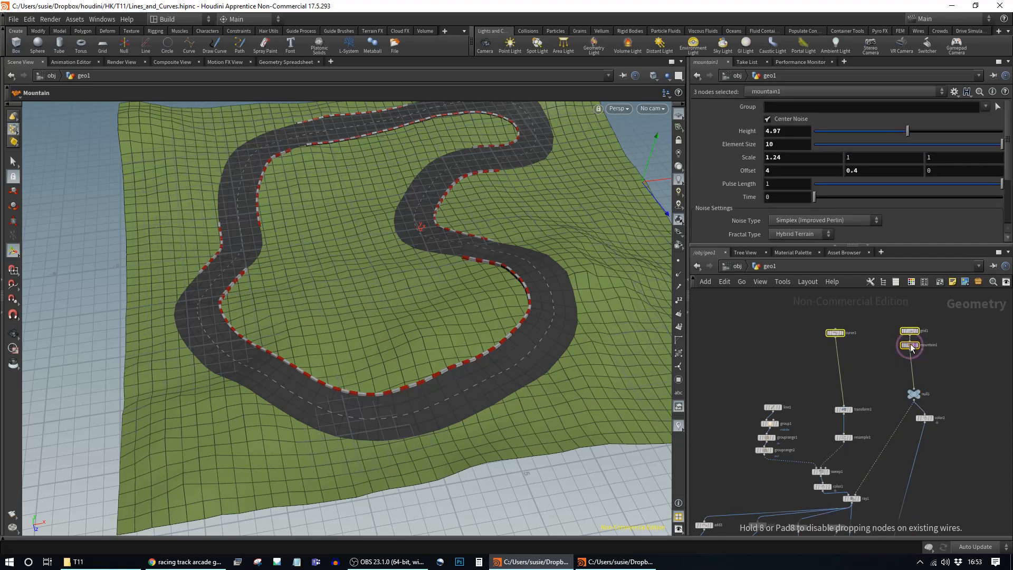
{"action": "left_click", "coordinate": [906, 336]}
{"action": "middle_click_drag", "start_coordinate": [907, 337], "coordinate": [893, 389]}
{"action": "left_click_drag", "start_coordinate": [823, 374], "coordinate": [832, 371]}
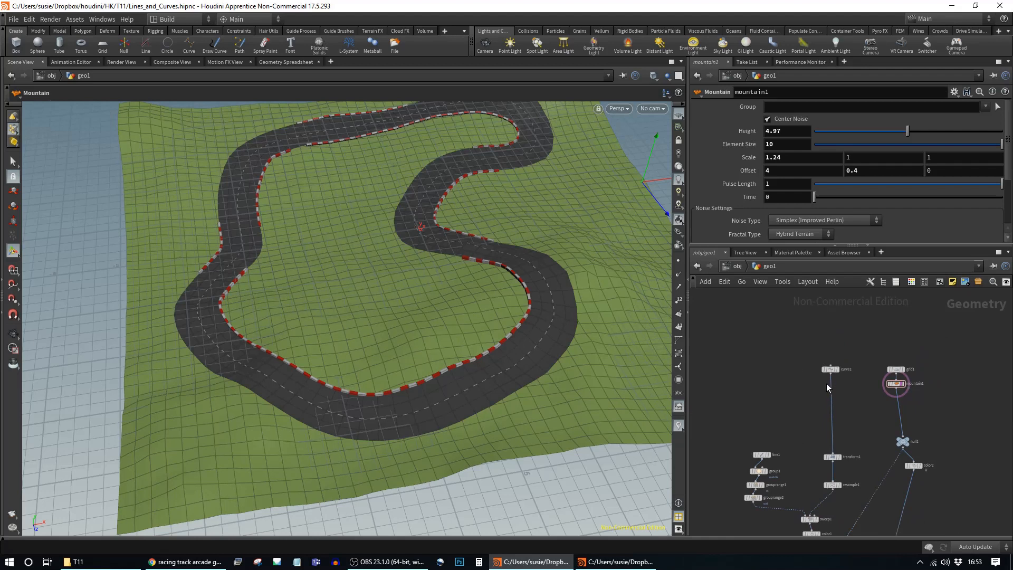
{"action": "left_click", "coordinate": [831, 369]}
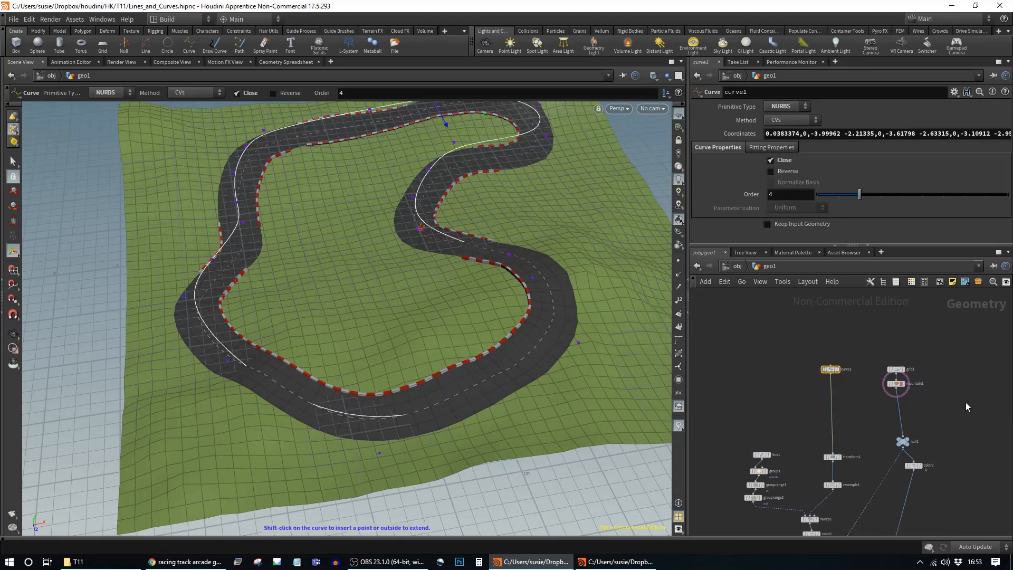
Select curve1, grid1 and mountain1 and shift the terrain noise to an offset of 3.68094, 0.00749054, 0.338799
{"action": "left_click", "coordinate": [895, 385]}
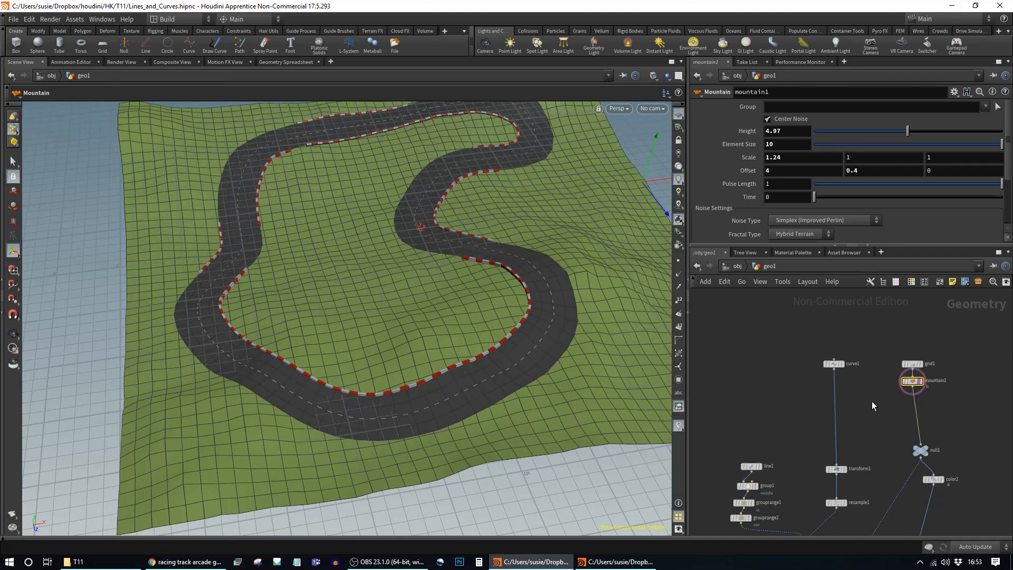
{"action": "scroll", "coordinate": [873, 401], "scroll_direction": "up", "scroll_amount": 2}
{"action": "middle_click_drag", "start_coordinate": [882, 405], "coordinate": [834, 406]}
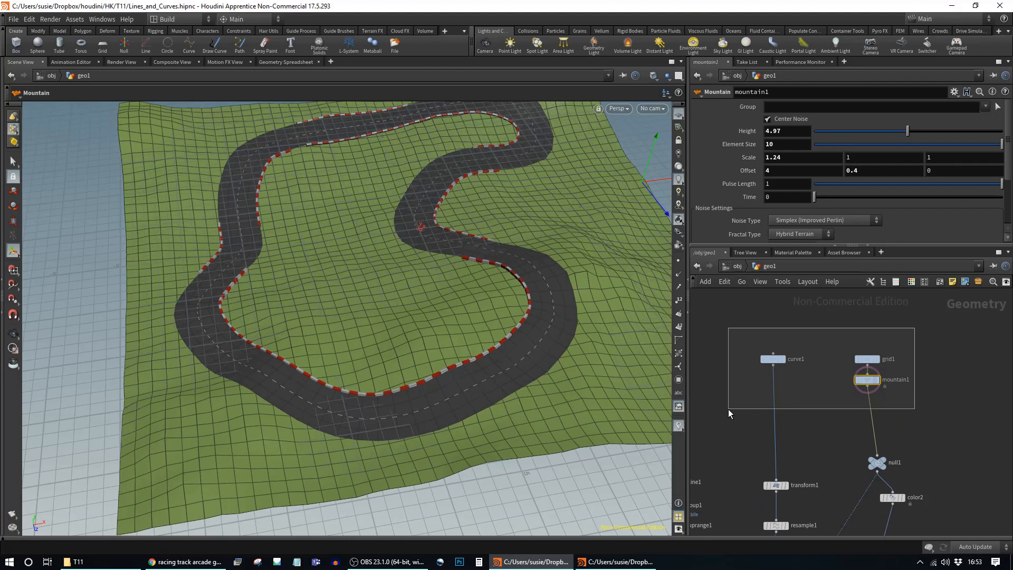
{"action": "scroll", "coordinate": [916, 450], "scroll_direction": "down", "scroll_amount": 2}
{"action": "scroll", "coordinate": [846, 395], "scroll_direction": "down", "scroll_amount": 2}
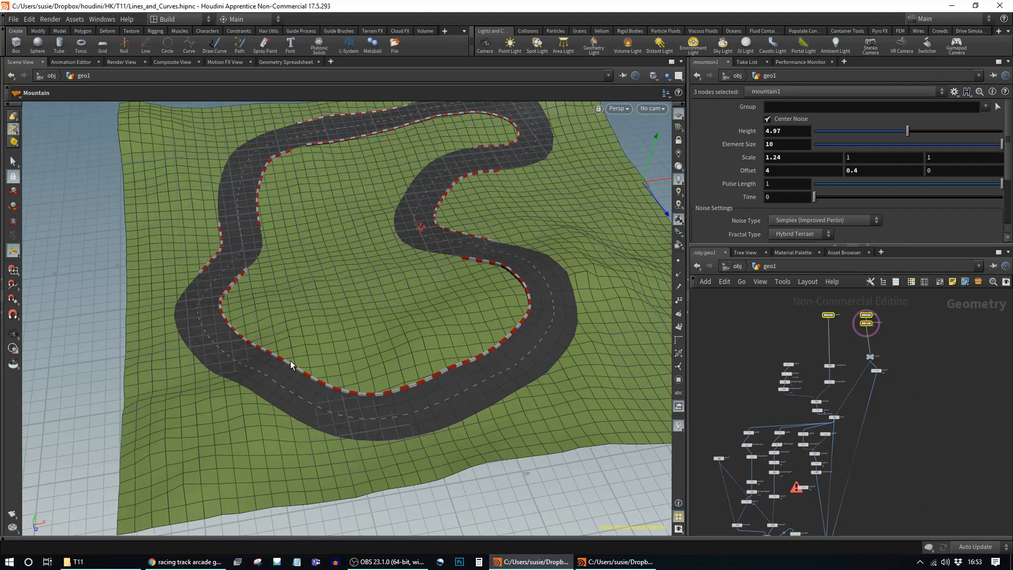
{"action": "middle_click_drag", "start_coordinate": [403, 300], "coordinate": [416, 347]}
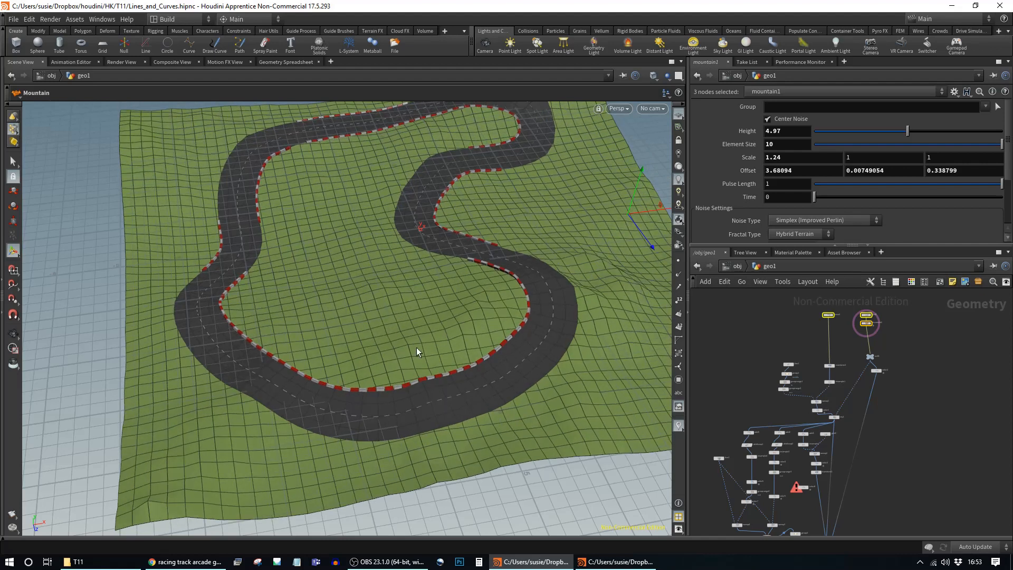
Select merge1 and examine the road, barriers and terrain from several angles around the track
{"action": "middle_click_drag", "start_coordinate": [906, 465], "coordinate": [936, 395]}
{"action": "middle_click_drag", "start_coordinate": [926, 436], "coordinate": [932, 400]}
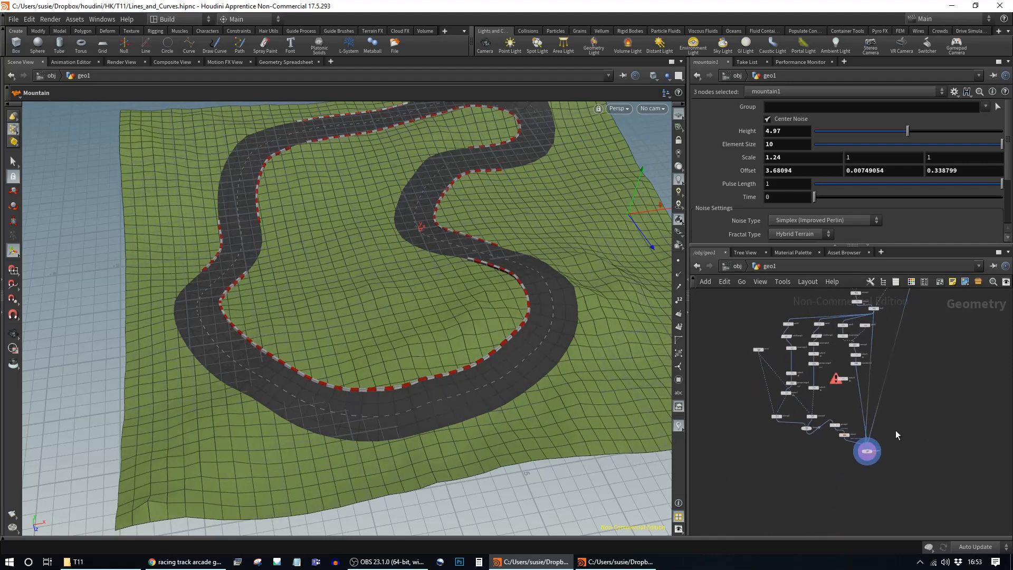
{"action": "scroll", "coordinate": [880, 442], "scroll_direction": "up", "scroll_amount": 3}
{"action": "left_click", "coordinate": [876, 498]}
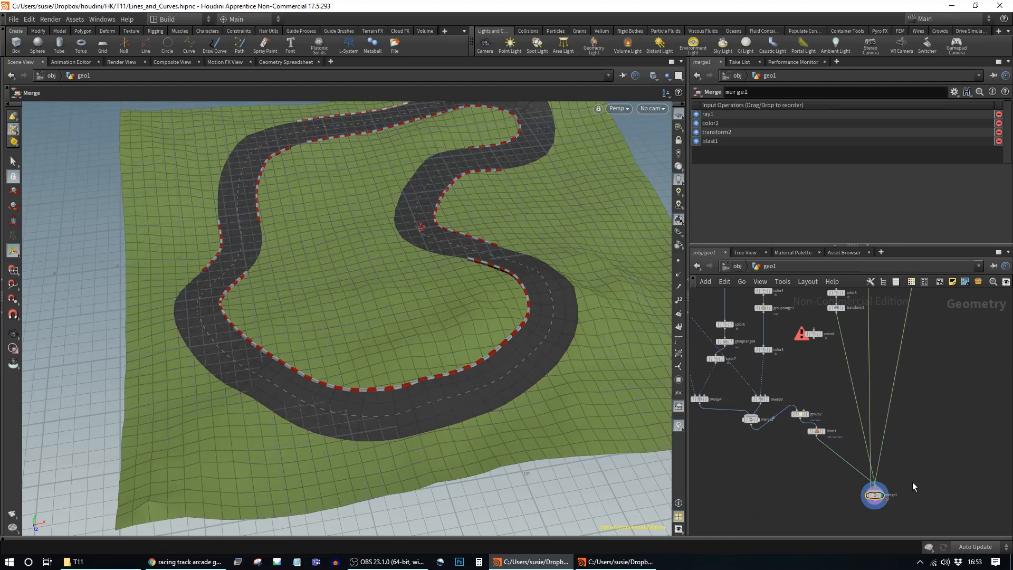
{"action": "key", "text": "Escape"}
{"action": "left_click_drag", "start_coordinate": [332, 310], "coordinate": [578, 335]}
{"action": "left_click_drag", "start_coordinate": [340, 339], "coordinate": [463, 346]}
{"action": "middle_click_drag", "start_coordinate": [463, 344], "coordinate": [373, 334]}
{"action": "right_click_drag", "start_coordinate": [373, 335], "coordinate": [533, 373]}
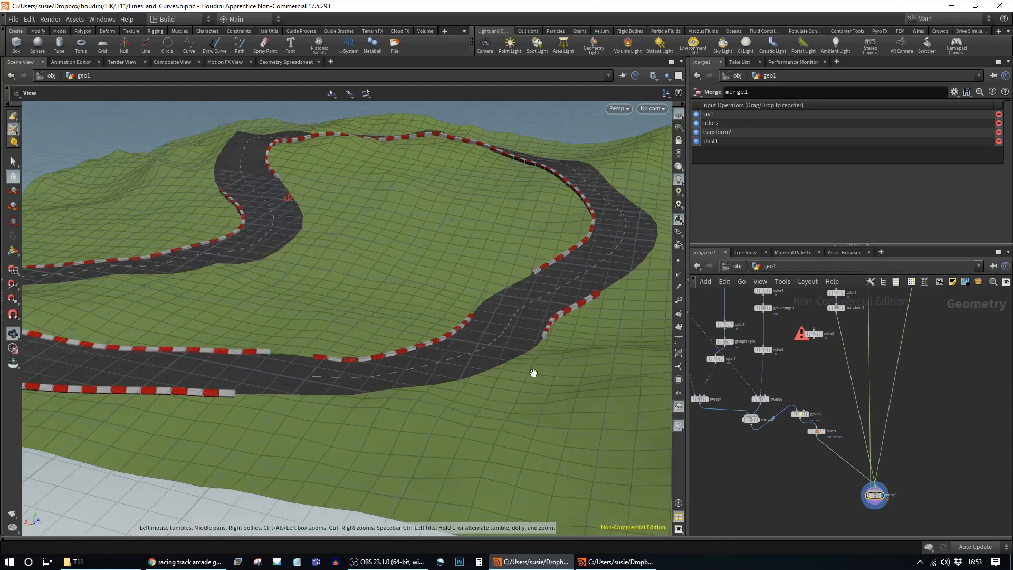
{"action": "left_click_drag", "start_coordinate": [533, 373], "coordinate": [483, 302]}
{"action": "middle_click_drag", "start_coordinate": [482, 302], "coordinate": [428, 383]}
{"action": "right_click_drag", "start_coordinate": [428, 383], "coordinate": [531, 379]}
{"action": "middle_click_drag", "start_coordinate": [532, 379], "coordinate": [463, 363]}
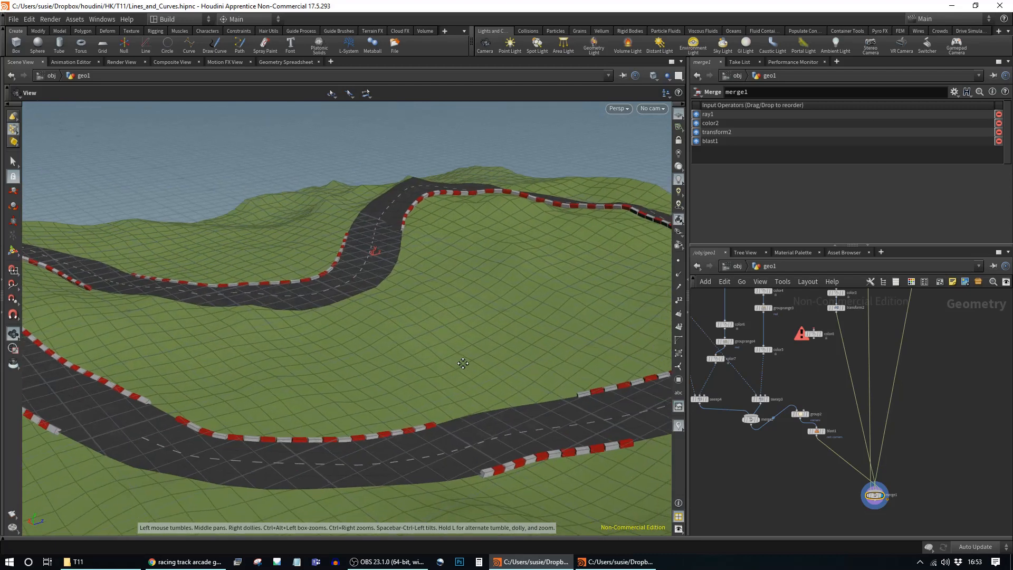
{"action": "left_click_drag", "start_coordinate": [459, 336], "coordinate": [251, 344]}
{"action": "middle_click_drag", "start_coordinate": [483, 358], "coordinate": [369, 349]}
{"action": "left_click_drag", "start_coordinate": [370, 349], "coordinate": [397, 332]}
{"action": "middle_click_drag", "start_coordinate": [388, 355], "coordinate": [371, 323]}
{"action": "left_click_drag", "start_coordinate": [371, 324], "coordinate": [475, 318]}
{"action": "middle_click_drag", "start_coordinate": [475, 318], "coordinate": [511, 322]}
{"action": "left_click_drag", "start_coordinate": [466, 380], "coordinate": [445, 347]}
{"action": "middle_click_drag", "start_coordinate": [445, 346], "coordinate": [487, 359]}
{"action": "left_click_drag", "start_coordinate": [500, 361], "coordinate": [442, 331]}
{"action": "middle_click_drag", "start_coordinate": [442, 331], "coordinate": [454, 347]}
{"action": "left_click_drag", "start_coordinate": [453, 346], "coordinate": [478, 355]}
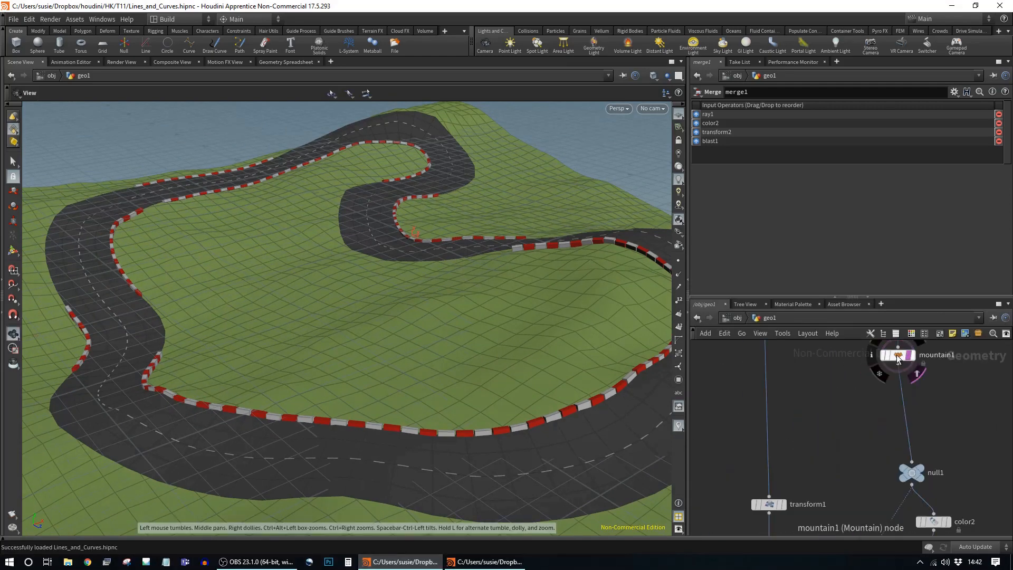
Set the roughness of mountain1 to 0.388 and select resample1 below the track curve
{"action": "left_click", "coordinate": [897, 354]}
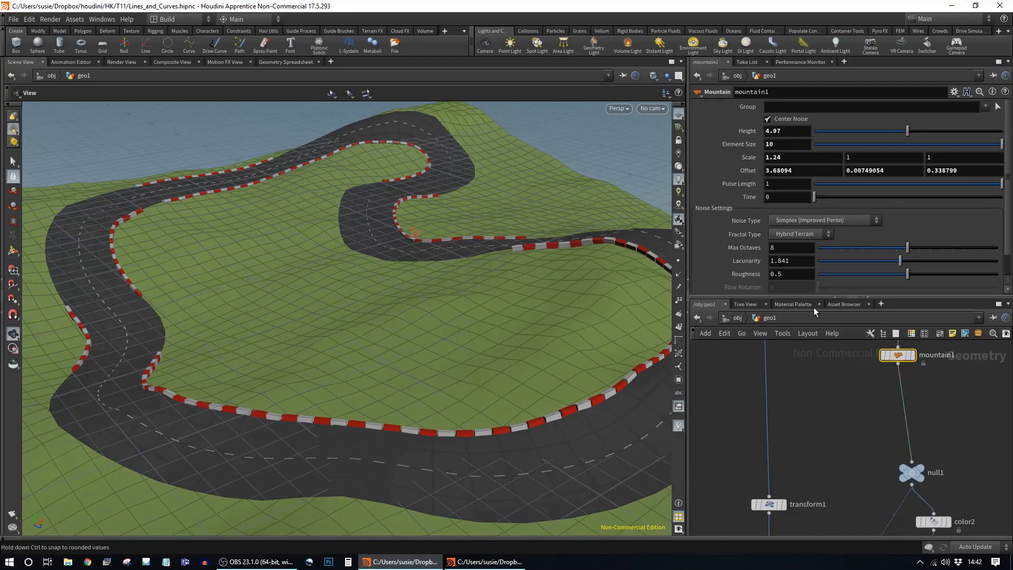
{"action": "left_click", "coordinate": [768, 187]}
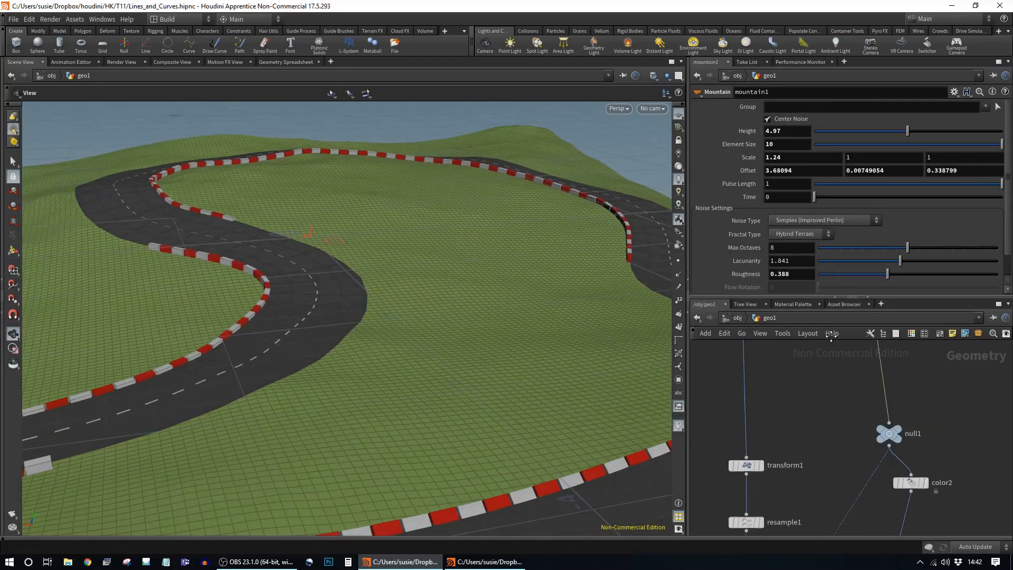
{"action": "left_click", "coordinate": [746, 522]}
{"action": "left_click_drag", "start_coordinate": [422, 316], "coordinate": [538, 271]}
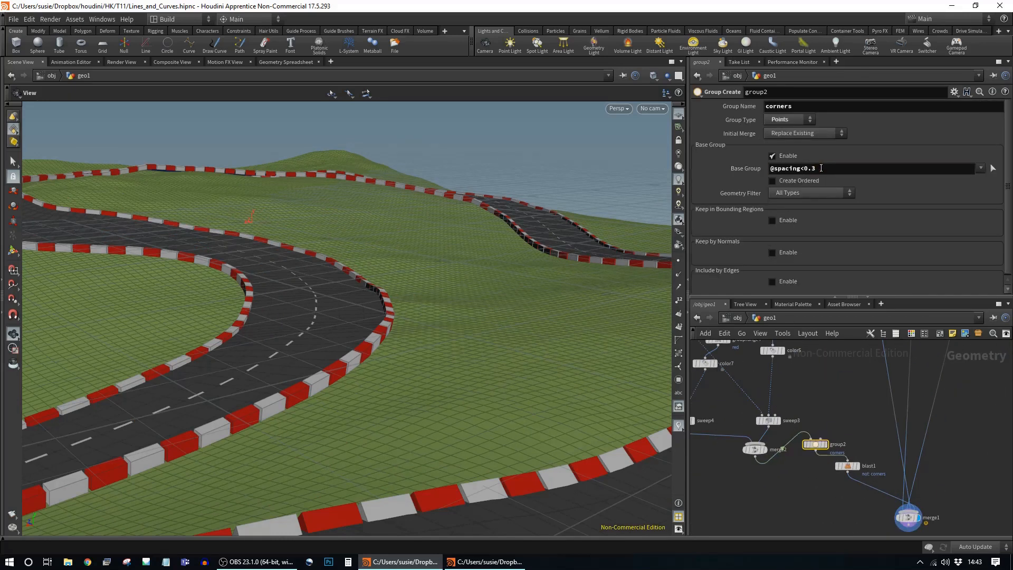
Display group2 and open the Geometry Spreadsheet to read the point spacing behind the corners group
{"action": "left_click", "coordinate": [828, 445]}
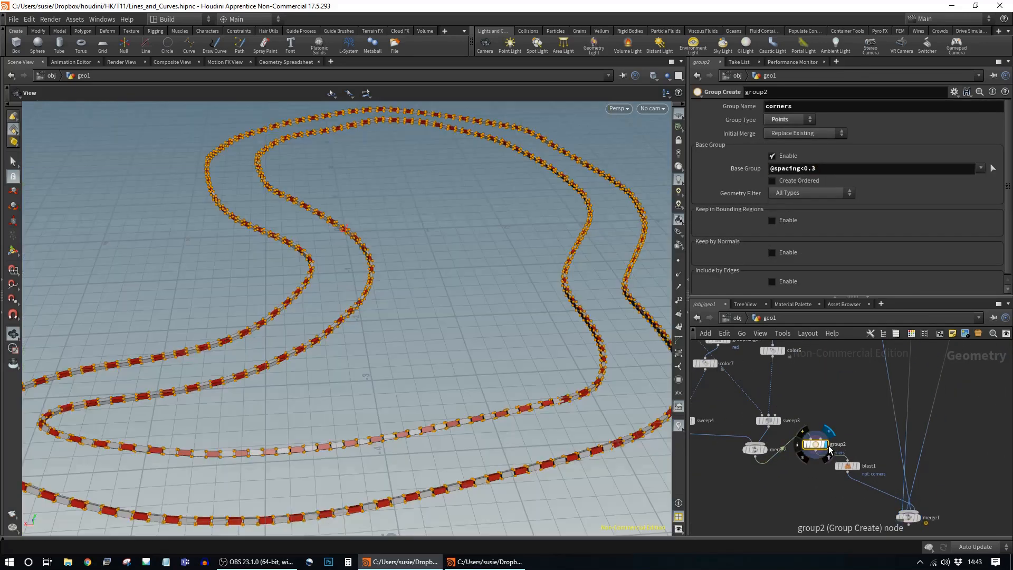
{"action": "left_click", "coordinate": [286, 62]}
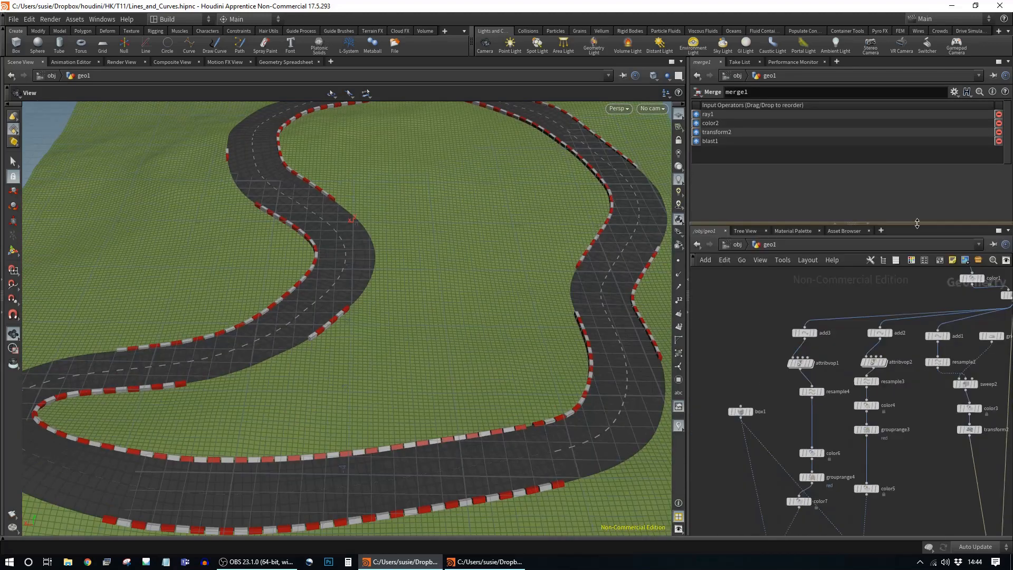
Insert an Add node below line1 with a point at X -0.5, and duplicate the node
{"action": "left_click", "coordinate": [790, 299]}
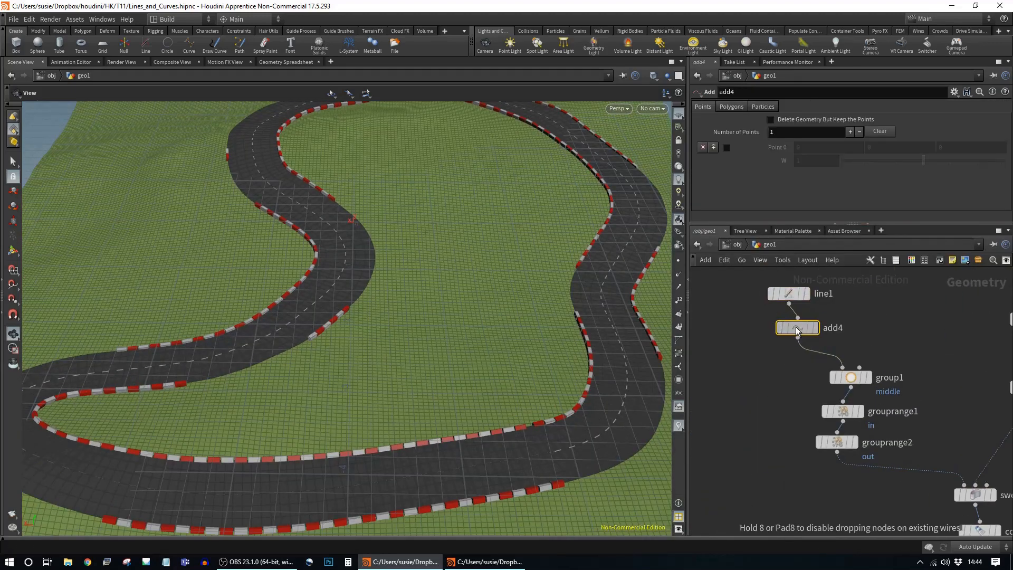
{"action": "left_click", "coordinate": [805, 325]}
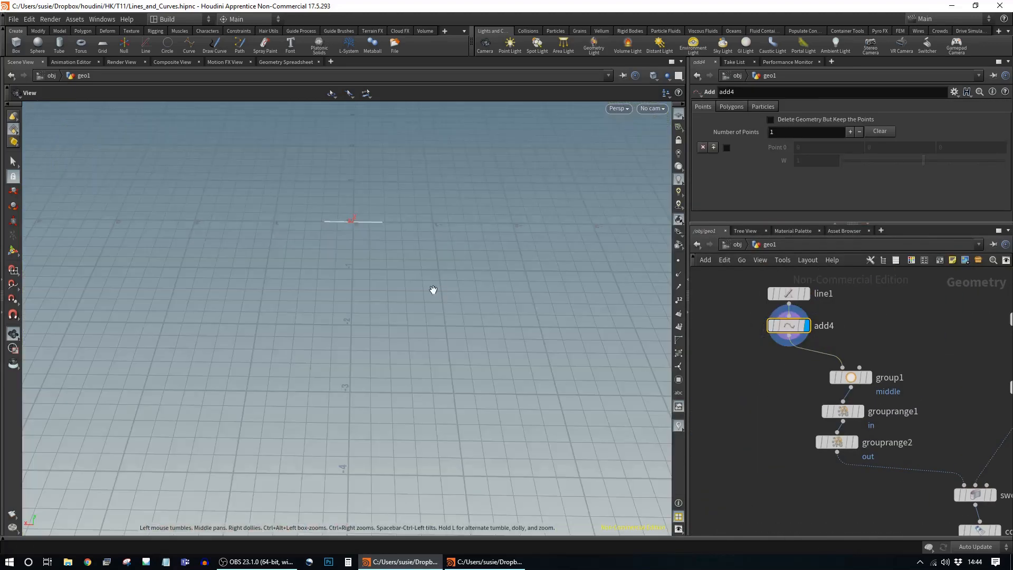
{"action": "left_click_drag", "start_coordinate": [790, 326], "coordinate": [790, 361], "text": "alt"}
{"action": "left_click_drag", "start_coordinate": [548, 285], "coordinate": [607, 264]}
{"action": "scroll", "coordinate": [902, 355], "scroll_direction": "down", "scroll_amount": 2}
Place the two Add nodes below grouprange2 and insert a copy of grouprange1 named in_point between them
{"action": "left_click", "coordinate": [800, 315], "text": "shift"}
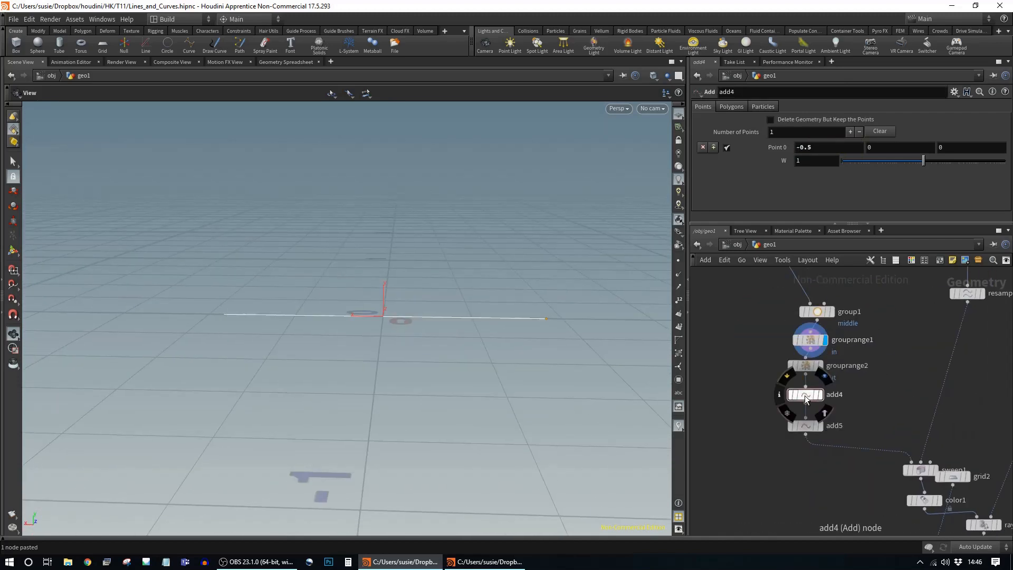
{"action": "left_click_drag", "start_coordinate": [810, 343], "coordinate": [817, 421], "text": "alt"}
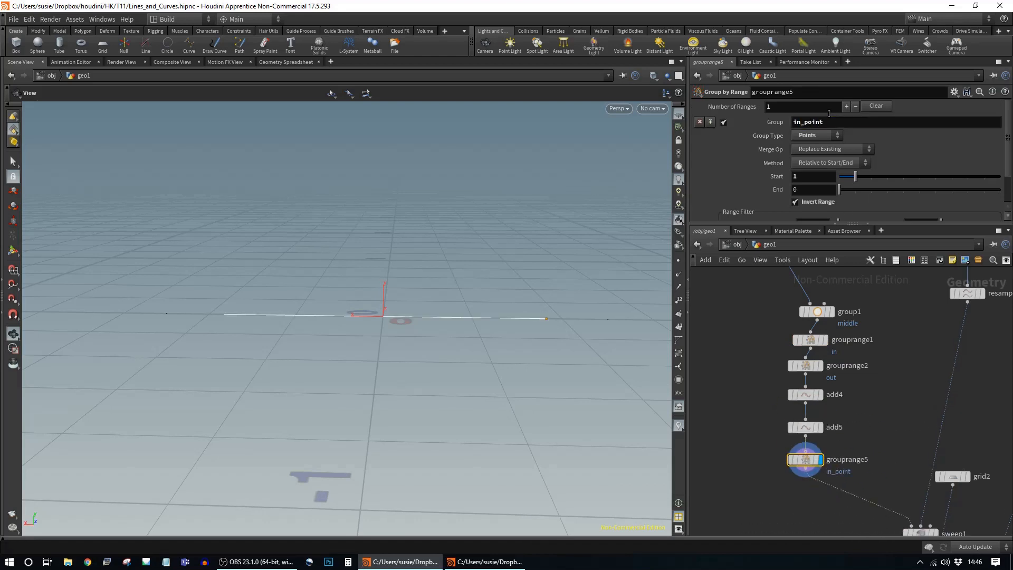
{"action": "left_click_drag", "start_coordinate": [813, 460], "coordinate": [823, 438]}
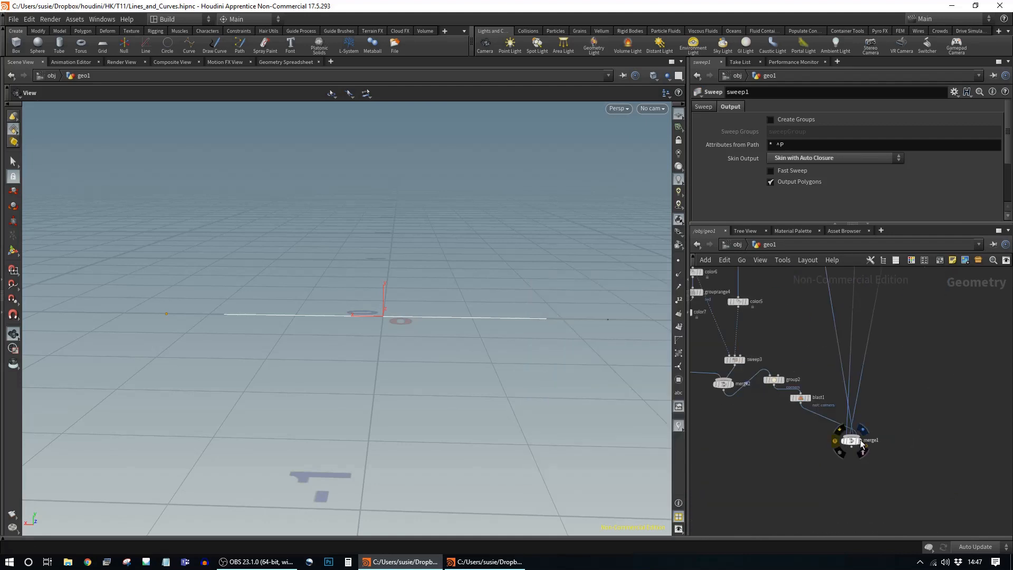
Copy a barrier's Add-to-Group-by-Range chain, wire the copy to ray1, and display its curve built from the in_point group
{"action": "left_click", "coordinate": [859, 440]}
{"action": "middle_click_drag", "start_coordinate": [897, 296], "coordinate": [907, 401]}
{"action": "middle_click_drag", "start_coordinate": [909, 275], "coordinate": [916, 376]}
{"action": "left_click_drag", "start_coordinate": [794, 364], "coordinate": [955, 477]}
{"action": "middle_click_drag", "start_coordinate": [956, 477], "coordinate": [952, 416]}
{"action": "left_click", "coordinate": [791, 446]}
{"action": "middle_click_drag", "start_coordinate": [791, 448], "coordinate": [835, 459]}
{"action": "left_click_drag", "start_coordinate": [832, 324], "coordinate": [795, 417]}
{"action": "key", "text": "ctrl+c"}
{"action": "middle_click_drag", "start_coordinate": [962, 408], "coordinate": [851, 427]}
{"action": "key", "text": "ctrl+v"}
{"action": "left_click_drag", "start_coordinate": [808, 324], "coordinate": [887, 345]}
{"action": "left_click", "coordinate": [887, 349]}
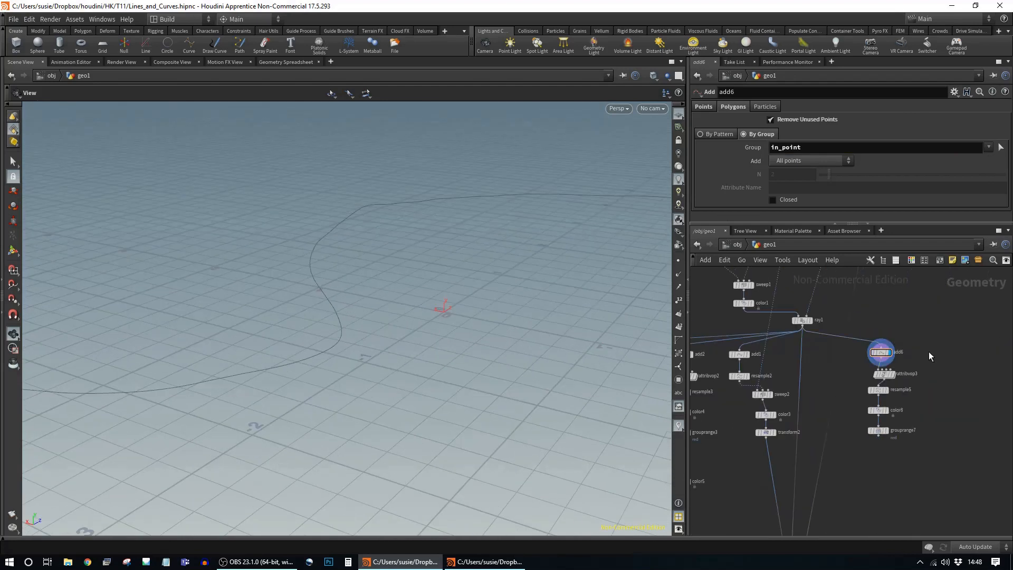
Load the tire.bgeo geometry into a File node beside the copied chain
{"action": "left_click", "coordinate": [998, 120]}
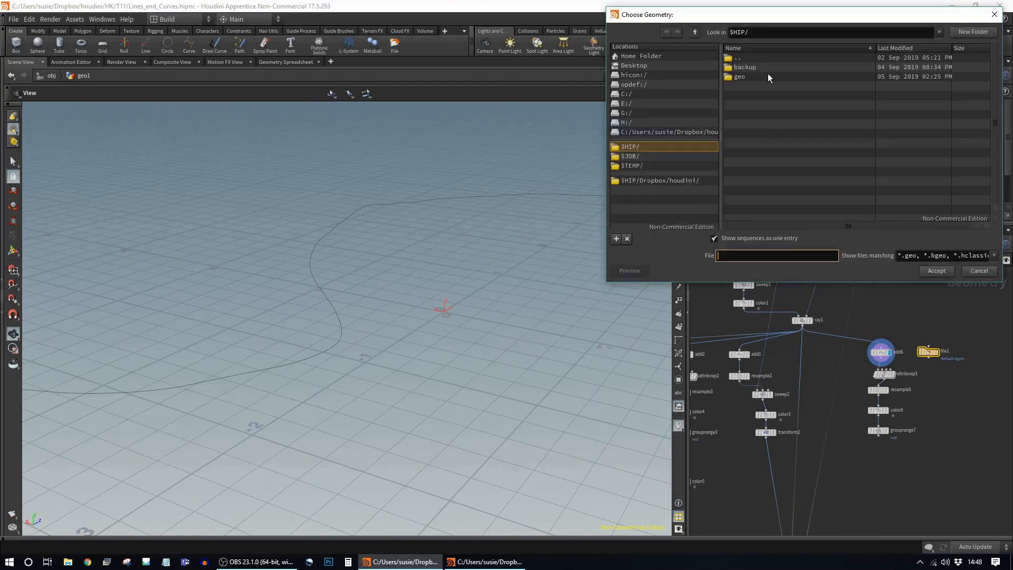
{"action": "double_click", "coordinate": [749, 67]}
Delete the Color node from the copied chain and tidy the remaining nodes
{"action": "left_click", "coordinate": [887, 431]}
{"action": "middle_click_drag", "start_coordinate": [921, 440], "coordinate": [958, 416]}
{"action": "left_click", "coordinate": [916, 388]}
{"action": "key", "text": "Delete"}
{"action": "left_click_drag", "start_coordinate": [922, 350], "coordinate": [915, 356]}
{"action": "left_click_drag", "start_coordinate": [915, 366], "coordinate": [915, 377]}
Paste a Sweep node below the copied chain, feed it the tyre geometry, and display it
{"action": "middle_click_drag", "start_coordinate": [938, 437], "coordinate": [910, 455]}
{"action": "key", "text": "ctrl+v"}
{"action": "left_click_drag", "start_coordinate": [934, 347], "coordinate": [946, 369]}
{"action": "left_click", "coordinate": [892, 452]}
Add a Transform after the tyre File node and set its uniform scale to 0.1
{"action": "right_click", "coordinate": [946, 375]}
{"action": "type", "text": "tr"}
{"action": "left_click", "coordinate": [948, 386]}
{"action": "middle_click_drag", "start_coordinate": [800, 200], "coordinate": [746, 200]}
Try wiring the tyre sweep directly into merge1 and display the merged result
{"action": "middle_click_drag", "start_coordinate": [851, 495], "coordinate": [856, 343]}
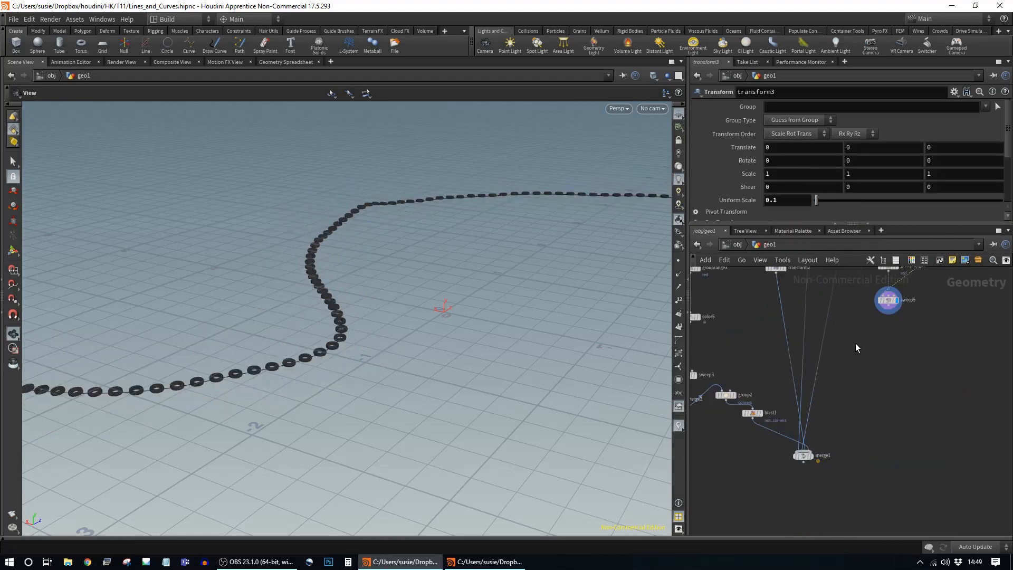
{"action": "left_click_drag", "start_coordinate": [889, 308], "coordinate": [802, 450]}
{"action": "left_click", "coordinate": [811, 454]}
Add a Normal node after merge1 and combine its output with sweep5 in a new Merge node
{"action": "middle_click_drag", "start_coordinate": [879, 393], "coordinate": [896, 450]}
{"action": "key", "text": "Tab"}
{"action": "type", "text": "nor"}
{"action": "left_click", "coordinate": [831, 420]}
{"action": "key", "text": "Tab"}
{"action": "type", "text": "merge"}
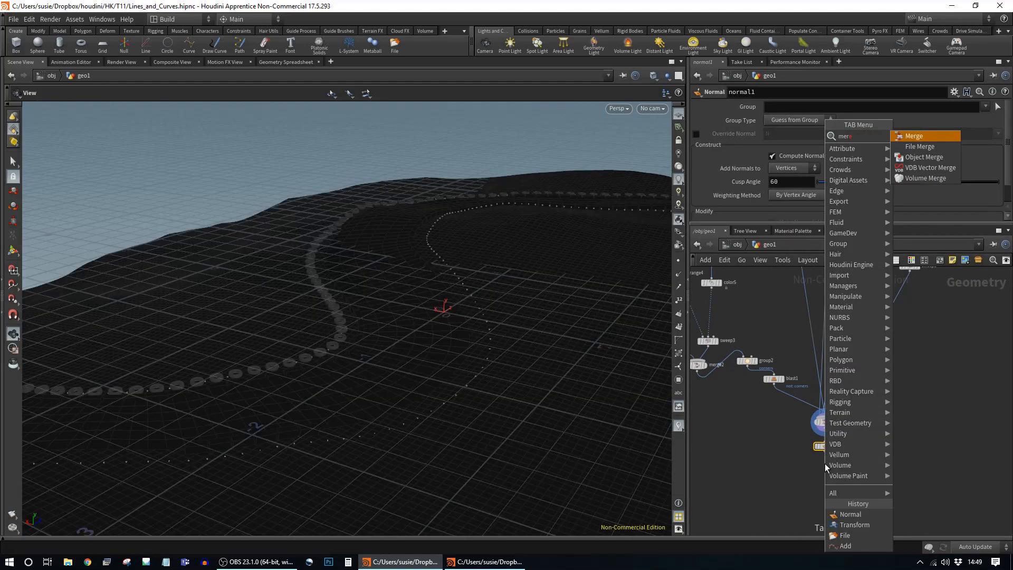
{"action": "left_click", "coordinate": [831, 446]}
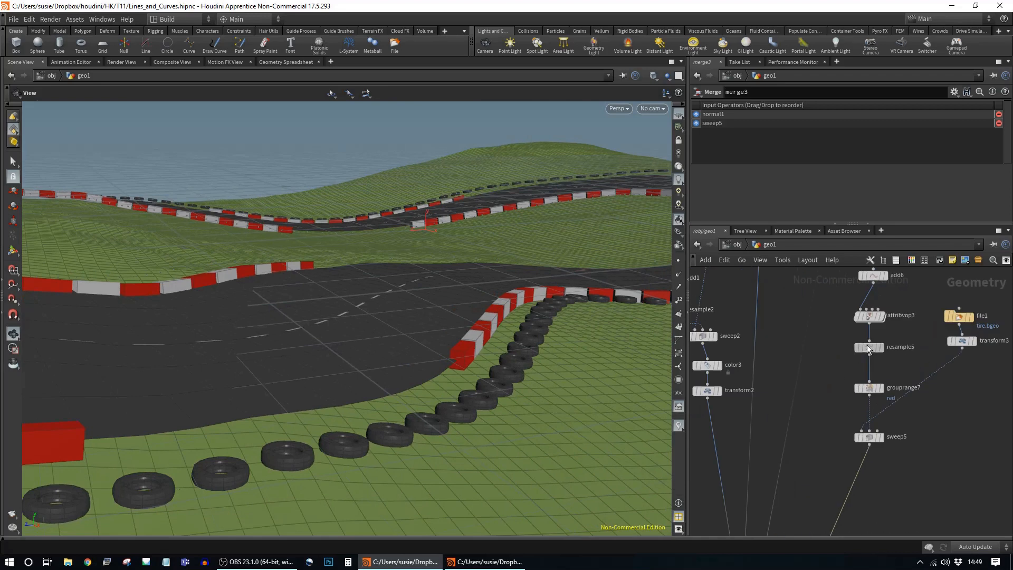
Set the maximum segment length of resample5 to 0.083 to space the tyres along the curve
{"action": "left_click", "coordinate": [869, 349]}
{"action": "middle_click_drag", "start_coordinate": [795, 183], "coordinate": [808, 222]}
{"action": "left_click_drag", "start_coordinate": [359, 264], "coordinate": [475, 380]}
{"action": "mouse_move", "coordinate": [796, 183]}
{"action": "middle_mouse_down"}
{"action": "mouse_move", "coordinate": [844, 190]}
{"action": "mouse_move", "coordinate": [803, 196]}
{"action": "middle_mouse_up"}
{"action": "left_click_drag", "start_coordinate": [370, 343], "coordinate": [348, 309]}
Display resample5 with its point markers to check the spacing along the tyre curve
{"action": "left_click", "coordinate": [882, 348]}
{"action": "left_click", "coordinate": [678, 260]}
{"action": "left_click_drag", "start_coordinate": [475, 317], "coordinate": [422, 343]}
{"action": "middle_click_drag", "start_coordinate": [738, 464], "coordinate": [908, 363]}
{"action": "scroll", "coordinate": [802, 414], "scroll_direction": "down", "scroll_amount": 6}
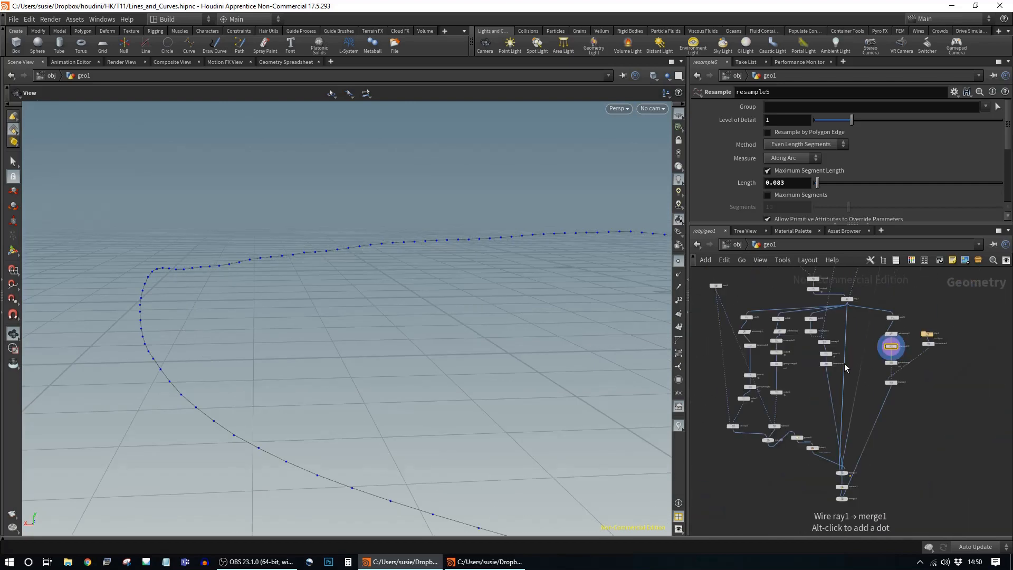
Display ray1 with its points to check how the road projects onto the terrain
{"action": "middle_click_drag", "start_coordinate": [855, 274], "coordinate": [848, 361]}
{"action": "left_click", "coordinate": [868, 308]}
{"action": "mouse_move", "coordinate": [433, 385]}
{"action": "left_mouse_down"}
{"action": "mouse_move", "coordinate": [380, 357]}
{"action": "mouse_move", "coordinate": [417, 374]}
{"action": "left_mouse_up"}
{"action": "scroll", "coordinate": [855, 338], "scroll_direction": "up", "scroll_amount": 5}
{"action": "middle_click_drag", "start_coordinate": [857, 387], "coordinate": [894, 305]}
{"action": "left_click", "coordinate": [827, 474]}
{"action": "left_click", "coordinate": [837, 474]}
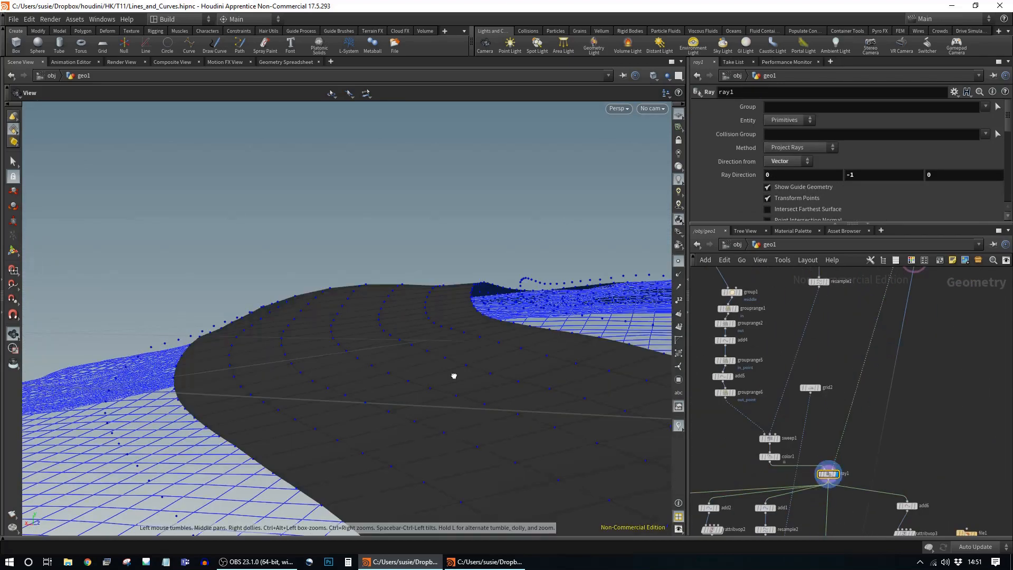
{"action": "left_click_drag", "start_coordinate": [454, 376], "coordinate": [464, 343]}
{"action": "scroll", "coordinate": [806, 174], "scroll_direction": "down", "scroll_amount": 5}
{"action": "middle_click_drag", "start_coordinate": [805, 170], "coordinate": [813, 192]}
Display merge3 again and hide the point markers
{"action": "middle_click_drag", "start_coordinate": [865, 502], "coordinate": [844, 316]}
{"action": "left_click", "coordinate": [845, 516]}
{"action": "left_click_drag", "start_coordinate": [554, 379], "coordinate": [633, 390]}
{"action": "left_click", "coordinate": [678, 261]}
{"action": "scroll", "coordinate": [382, 342], "scroll_direction": "down", "scroll_amount": 5}
{"action": "left_click_drag", "start_coordinate": [382, 341], "coordinate": [422, 296]}
{"action": "middle_click_drag", "start_coordinate": [865, 296], "coordinate": [882, 503]}
{"action": "left_click", "coordinate": [863, 378]}
{"action": "middle_click_drag", "start_coordinate": [795, 170], "coordinate": [806, 208]}
{"action": "left_click_drag", "start_coordinate": [433, 327], "coordinate": [407, 349]}
Copy group2 and blast1 and insert the copies between sweep5 and merge3
{"action": "middle_click_drag", "start_coordinate": [966, 373], "coordinate": [934, 160]}
{"action": "left_click", "coordinate": [744, 404]}
{"action": "left_click", "coordinate": [772, 422], "text": "shift"}
{"action": "key", "text": "ctrl+c"}
{"action": "key", "text": "ctrl+v"}
{"action": "left_click", "coordinate": [919, 369]}
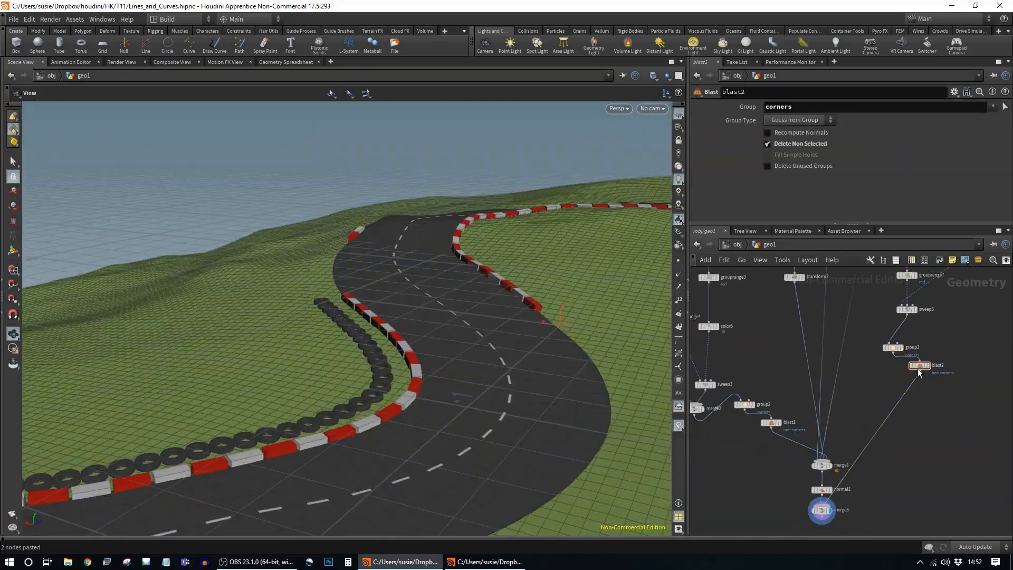
{"action": "left_click", "coordinate": [900, 348]}
{"action": "scroll", "coordinate": [385, 317], "scroll_direction": "down", "scroll_amount": 5}
{"action": "left_click_drag", "start_coordinate": [385, 317], "coordinate": [369, 332]}
{"action": "left_click_drag", "start_coordinate": [815, 168], "coordinate": [822, 168]}
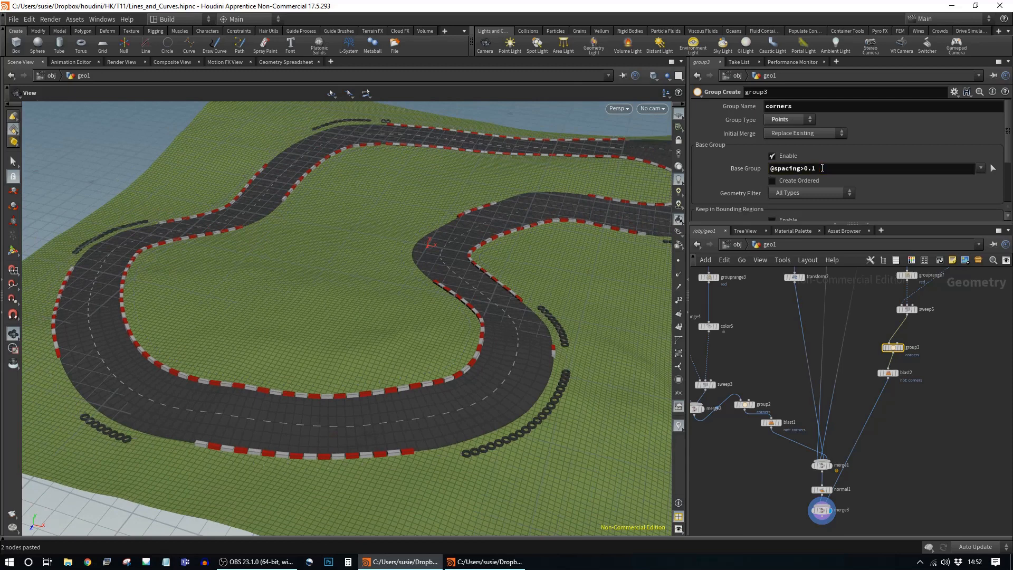
{"action": "type", "text": "95"}
{"action": "key", "text": "Return"}
Duplicate group3 and blast2 as a second tyre branch from sweep5 through a Transform, and wire it into merge3
{"action": "left_click_drag", "start_coordinate": [417, 316], "coordinate": [295, 316]}
{"action": "scroll", "coordinate": [215, 261], "scroll_direction": "up", "scroll_amount": 5}
{"action": "middle_click_drag", "start_coordinate": [972, 382], "coordinate": [921, 461]}
{"action": "scroll", "coordinate": [921, 461], "scroll_direction": "up", "scroll_amount": 2}
{"action": "key", "text": "ctrl+c"}
{"action": "key", "text": "ctrl+v"}
{"action": "middle_click_drag", "start_coordinate": [915, 392], "coordinate": [960, 265]}
{"action": "mouse_move", "coordinate": [959, 302]}
{"action": "middle_mouse_down"}
{"action": "mouse_move", "coordinate": [961, 416]}
{"action": "mouse_move", "coordinate": [961, 302]}
{"action": "middle_mouse_up"}
{"action": "left_click", "coordinate": [900, 387]}
{"action": "left_click_drag", "start_coordinate": [784, 489], "coordinate": [809, 509]}
Select sweep5 and check its sweep options against the tyre row in the view
{"action": "left_click_drag", "start_coordinate": [464, 385], "coordinate": [326, 348]}
{"action": "middle_click_drag", "start_coordinate": [928, 301], "coordinate": [894, 453]}
{"action": "left_click", "coordinate": [853, 401]}
{"action": "scroll", "coordinate": [830, 175], "scroll_direction": "down", "scroll_amount": 3}
{"action": "scroll", "coordinate": [812, 177], "scroll_direction": "up", "scroll_amount": 3}
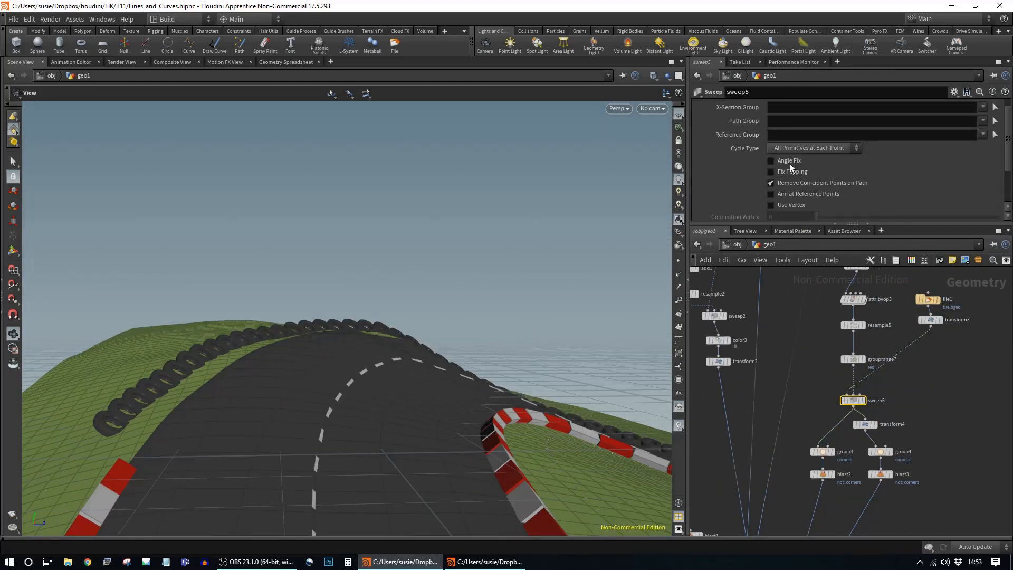
Raise the second tyre layer by setting the Y translation of transform4 to 0.023
{"action": "scroll", "coordinate": [851, 181], "scroll_direction": "down", "scroll_amount": 3}
{"action": "middle_click_drag", "start_coordinate": [918, 401], "coordinate": [919, 349]}
{"action": "left_click", "coordinate": [865, 372]}
{"action": "middle_click_drag", "start_coordinate": [866, 148], "coordinate": [886, 174]}
{"action": "left_click_drag", "start_coordinate": [376, 366], "coordinate": [519, 355]}
{"action": "middle_click_drag", "start_coordinate": [884, 148], "coordinate": [902, 187]}
{"action": "left_click", "coordinate": [881, 400]}
{"action": "left_click", "coordinate": [827, 168]}
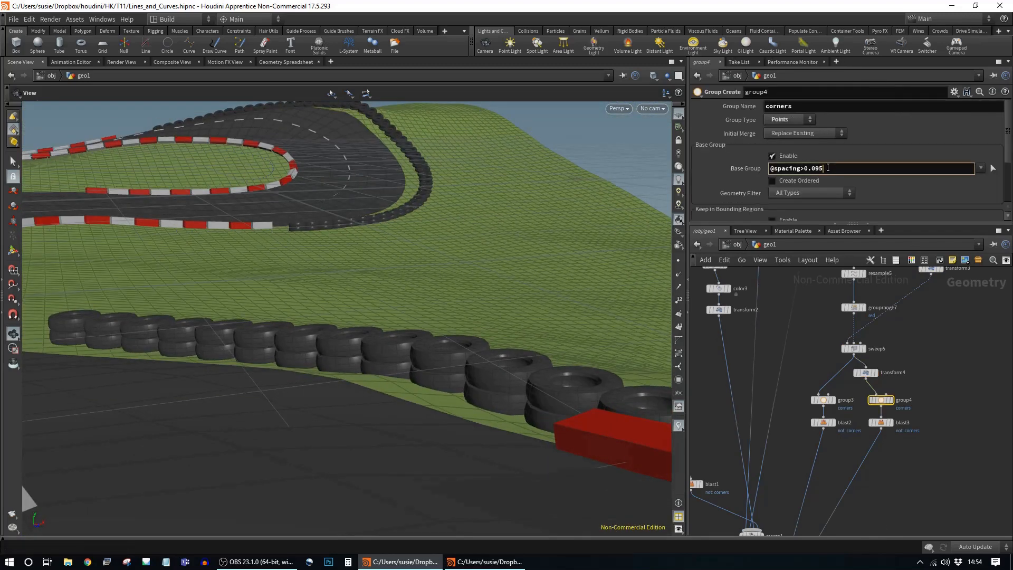
{"action": "key", "text": "BackSpace"}
{"action": "type", "text": "8"}
{"action": "key", "text": "Return"}
{"action": "left_click_drag", "start_coordinate": [412, 253], "coordinate": [554, 322]}
{"action": "left_click_drag", "start_coordinate": [369, 227], "coordinate": [422, 201]}
Duplicate transform4, group4 and blast3 as a third tyre layer fed from blast3, and wire it into merge3
{"action": "middle_click_drag", "start_coordinate": [944, 369], "coordinate": [925, 297]}
{"action": "left_click_drag", "start_coordinate": [902, 369], "coordinate": [840, 293]}
{"action": "key", "text": "ctrl+c"}
{"action": "key", "text": "ctrl+v"}
{"action": "left_click_drag", "start_coordinate": [924, 280], "coordinate": [924, 377]}
{"action": "left_click_drag", "start_coordinate": [862, 357], "coordinate": [917, 370]}
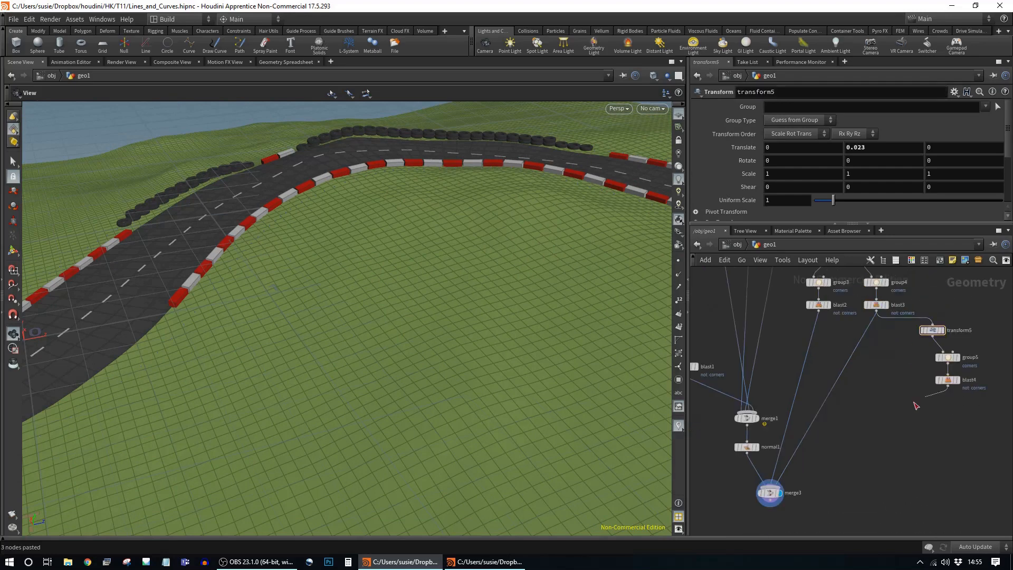
{"action": "left_click_drag", "start_coordinate": [916, 405], "coordinate": [770, 487]}
{"action": "left_click_drag", "start_coordinate": [948, 380], "coordinate": [899, 378]}
{"action": "left_click_drag", "start_coordinate": [947, 357], "coordinate": [900, 351]}
{"action": "left_click", "coordinate": [839, 168]}
{"action": "key", "text": "BackSpace"}
{"action": "key", "text": "BackSpace"}
{"action": "key", "text": "BackSpace"}
{"action": "type", "text": "11"}
{"action": "key", "text": "Return"}
Tidy the nodes of the upper tyre layers into a column and review the stacked tyres around the bends
{"action": "left_click_drag", "start_coordinate": [391, 285], "coordinate": [295, 301]}
{"action": "middle_click_drag", "start_coordinate": [855, 338], "coordinate": [847, 414]}
{"action": "left_click_drag", "start_coordinate": [810, 388], "coordinate": [855, 329]}
{"action": "scroll", "coordinate": [459, 348], "scroll_direction": "up", "scroll_amount": 6}
{"action": "left_click_drag", "start_coordinate": [459, 349], "coordinate": [438, 311]}
{"action": "key", "text": "ctrl+z"}
{"action": "scroll", "coordinate": [870, 338], "scroll_direction": "down", "scroll_amount": 3}
{"action": "left_click_drag", "start_coordinate": [897, 304], "coordinate": [875, 342]}
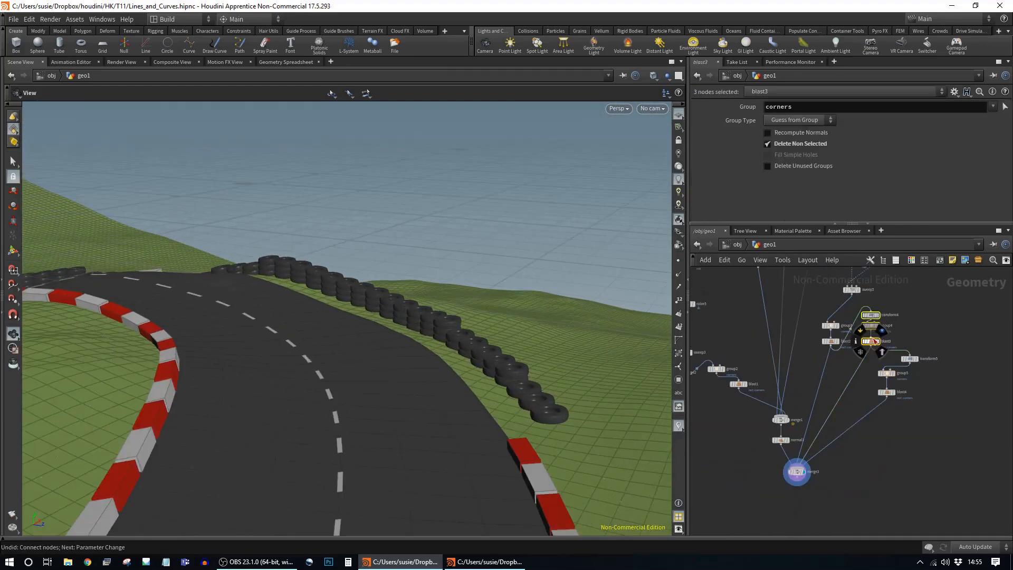
{"action": "scroll", "coordinate": [413, 350], "scroll_direction": "down", "scroll_amount": 6}
{"action": "left_click_drag", "start_coordinate": [369, 317], "coordinate": [414, 350]}
{"action": "scroll", "coordinate": [897, 380], "scroll_direction": "down", "scroll_amount": 3}
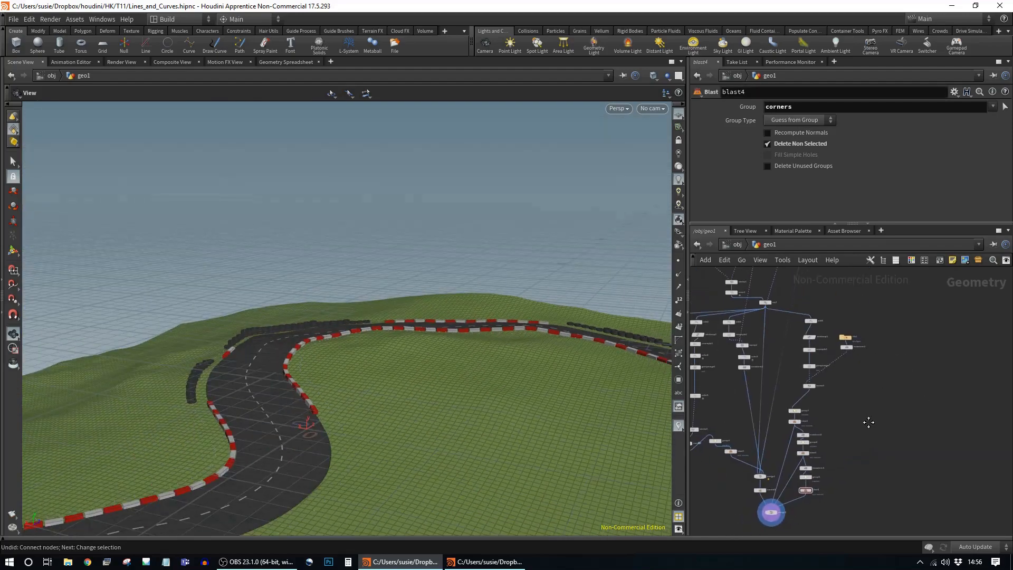
Duplicate the tyre row branch from add6 to sweep5 and place the copy beside the original
{"action": "scroll", "coordinate": [866, 306], "scroll_direction": "up", "scroll_amount": 4}
{"action": "left_click_drag", "start_coordinate": [839, 364], "coordinate": [930, 353]}
{"action": "left_click_drag", "start_coordinate": [844, 314], "coordinate": [757, 455]}
{"action": "key", "text": "ctrl+c"}
{"action": "key", "text": "ctrl+v"}
{"action": "middle_click_drag", "start_coordinate": [951, 464], "coordinate": [973, 426]}
{"action": "left_click_drag", "start_coordinate": [804, 412], "coordinate": [777, 444]}
Merge both tyre row branches and set the duplicated branch to use the out points of the track
{"action": "key", "text": "Tab"}
{"action": "middle_click_drag", "start_coordinate": [833, 391], "coordinate": [824, 416]}
{"action": "left_click", "coordinate": [880, 323]}
{"action": "left_click", "coordinate": [779, 147]}
{"action": "type", "text": "out"}
Try reshaping the track by moving points of curve1, and undo the handle change
{"action": "scroll", "coordinate": [499, 212], "scroll_direction": "down", "scroll_amount": 4}
{"action": "left_click_drag", "start_coordinate": [499, 212], "coordinate": [479, 280]}
{"action": "middle_click_drag", "start_coordinate": [765, 316], "coordinate": [866, 507]}
{"action": "left_click", "coordinate": [824, 409]}
{"action": "left_click_drag", "start_coordinate": [443, 296], "coordinate": [358, 331]}
{"action": "key", "text": "Return"}
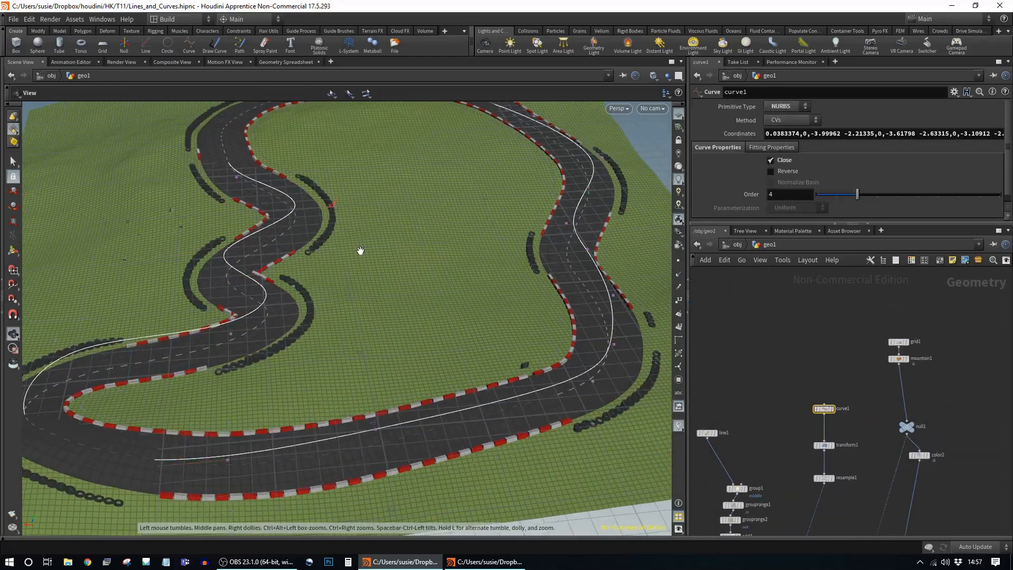
{"action": "left_click_drag", "start_coordinate": [360, 251], "coordinate": [295, 311]}
{"action": "scroll", "coordinate": [296, 312], "scroll_direction": "down", "scroll_amount": 4}
{"action": "key", "text": "ctrl+z"}
{"action": "left_click_drag", "start_coordinate": [364, 327], "coordinate": [304, 448]}
{"action": "left_click_drag", "start_coordinate": [269, 197], "coordinate": [293, 320]}
{"action": "scroll", "coordinate": [294, 321], "scroll_direction": "up", "scroll_amount": 5}
{"action": "scroll", "coordinate": [294, 320], "scroll_direction": "down", "scroll_amount": 2}
{"action": "left_click_drag", "start_coordinate": [389, 380], "coordinate": [430, 118]}
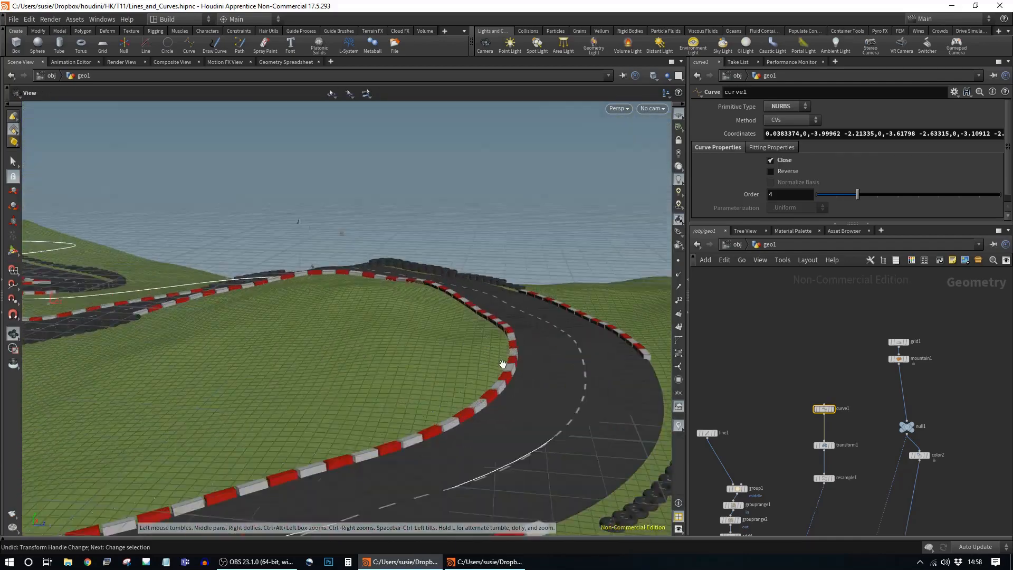
Load $HIP/geo/barrier.bgeo with a File node and wire it through a Transform into the barrier sweeps
{"action": "key", "text": "Tab"}
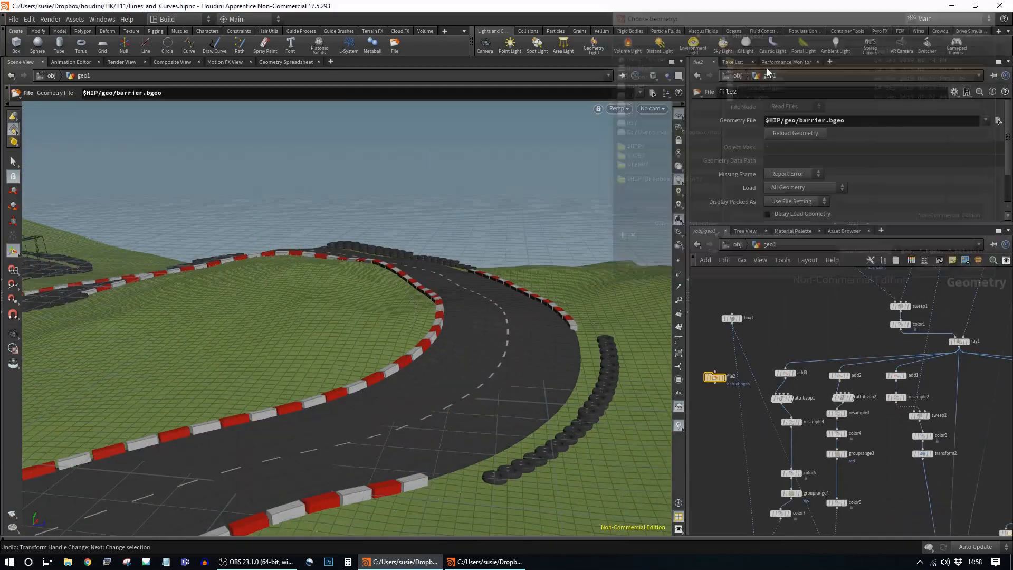
{"action": "middle_click_drag", "start_coordinate": [760, 391], "coordinate": [784, 332]}
{"action": "key", "text": "Tab"}
{"action": "type", "text": "tr"}
{"action": "key", "text": "Return"}
{"action": "left_click", "coordinate": [739, 353]}
{"action": "left_click_drag", "start_coordinate": [734, 336], "coordinate": [776, 479]}
{"action": "left_click_drag", "start_coordinate": [734, 337], "coordinate": [848, 479]}
Rotate the barrier model 90 degrees about Y and set its uniform scale to 0.121 in transform6
{"action": "middle_click_drag", "start_coordinate": [752, 201], "coordinate": [699, 199]}
{"action": "double_click", "coordinate": [848, 161]}
{"action": "type", "text": "90"}
{"action": "key", "text": "Return"}
{"action": "left_click_drag", "start_coordinate": [400, 327], "coordinate": [338, 285], "text": "alt"}
{"action": "scroll", "coordinate": [337, 285], "scroll_direction": "up", "scroll_amount": 4}
{"action": "middle_click_drag", "start_coordinate": [799, 199], "coordinate": [750, 225]}
{"action": "left_click_drag", "start_coordinate": [369, 263], "coordinate": [401, 338], "text": "alt"}
{"action": "middle_click_drag", "start_coordinate": [796, 202], "coordinate": [802, 243]}
{"action": "left_click_drag", "start_coordinate": [568, 239], "coordinate": [369, 295], "text": "alt"}
{"action": "scroll", "coordinate": [470, 276], "scroll_direction": "down", "scroll_amount": 5}
Try scattering points on the terrain with a Scatter node below color2
{"action": "middle_click_drag", "start_coordinate": [992, 295], "coordinate": [846, 394]}
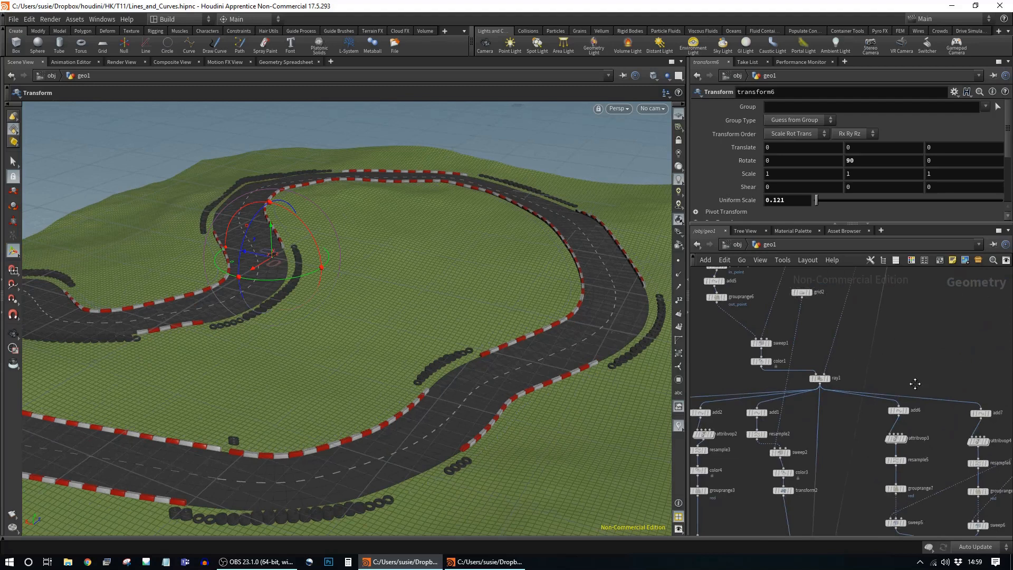
{"action": "middle_click_drag", "start_coordinate": [943, 361], "coordinate": [858, 524]}
{"action": "left_click", "coordinate": [872, 398]}
{"action": "key", "text": "Tab"}
{"action": "type", "text": "scatter"}
{"action": "key", "text": "Return"}
{"action": "left_click", "coordinate": [851, 433]}
{"action": "double_click", "coordinate": [850, 431]}
{"action": "left_click_drag", "start_coordinate": [935, 308], "coordinate": [935, 372]}
{"action": "middle_click_drag", "start_coordinate": [885, 436], "coordinate": [742, 442]}
Add an Attribute VOP after color2 in the terrain branch
{"action": "left_click", "coordinate": [733, 380]}
{"action": "key", "text": "Tab"}
{"action": "left_click", "coordinate": [807, 417]}
{"action": "left_click", "coordinate": [725, 403]}
{"action": "key", "text": "Tab"}
{"action": "left_click", "coordinate": [855, 405]}
{"action": "left_click", "coordinate": [803, 417]}
{"action": "left_click", "coordinate": [832, 410]}
{"action": "key", "text": "Tab"}
{"action": "left_click", "coordinate": [897, 221]}
{"action": "left_click", "coordinate": [911, 427]}
{"action": "middle_click_drag", "start_coordinate": [982, 395], "coordinate": [943, 359]}
{"action": "left_click_drag", "start_coordinate": [898, 370], "coordinate": [934, 399]}
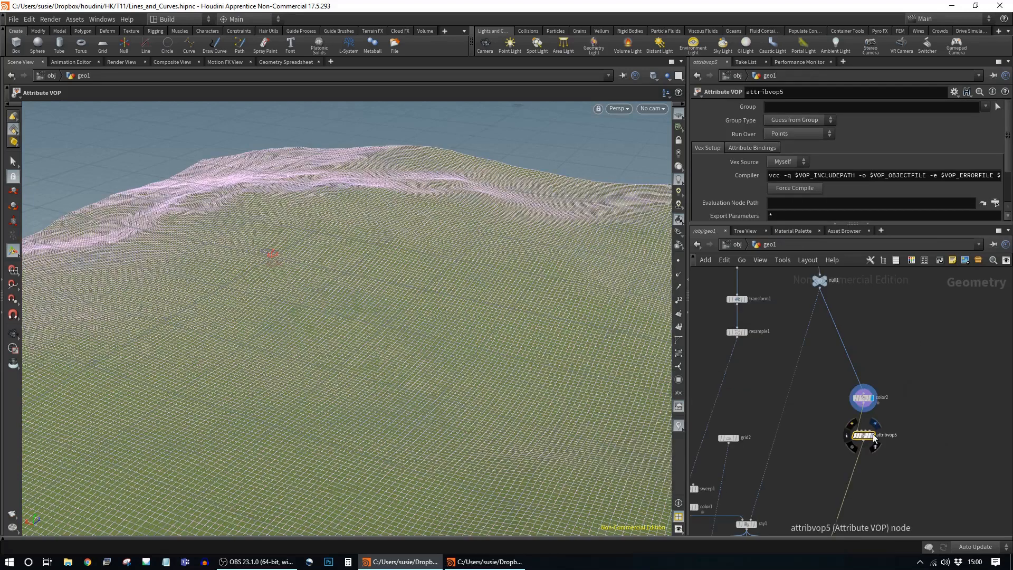
Export fit1's result through a Bind named forest, and set colormix1's colours to dark green and yellow-green
{"action": "left_click_drag", "start_coordinate": [794, 376], "coordinate": [861, 463]}
{"action": "left_click", "coordinate": [860, 462]}
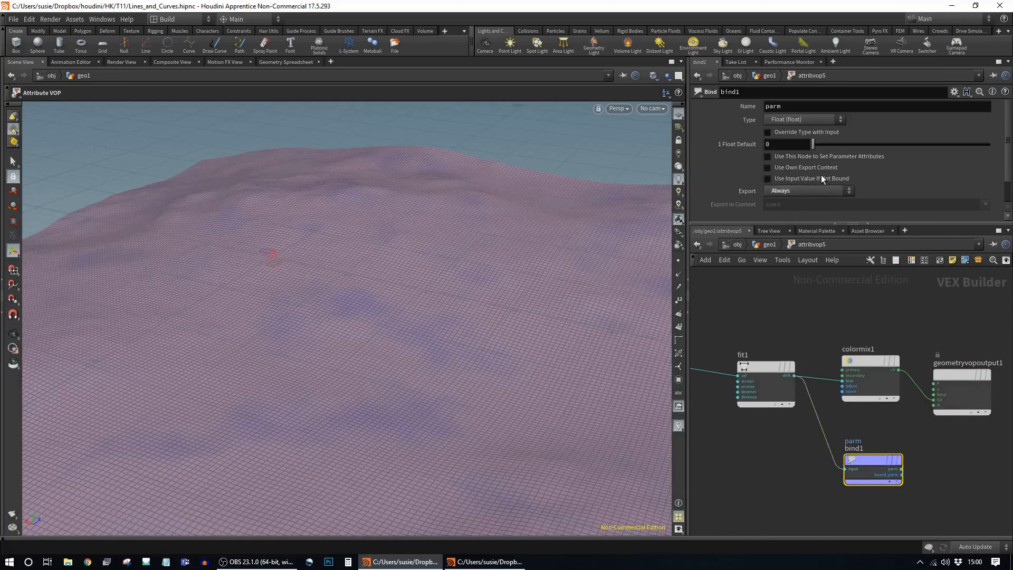
{"action": "left_click", "coordinate": [871, 364]}
{"action": "middle_click_drag", "start_coordinate": [868, 362], "coordinate": [899, 349]}
{"action": "left_click_drag", "start_coordinate": [775, 120], "coordinate": [780, 113]}
{"action": "left_click", "coordinate": [776, 106]}
{"action": "left_click", "coordinate": [799, 90]}
Adjust the source range of fit1 to balance the terrain colours, and return to the geometry network
{"action": "middle_click_drag", "start_coordinate": [844, 317], "coordinate": [939, 332]}
{"action": "left_click", "coordinate": [805, 361]}
{"action": "middle_click_drag", "start_coordinate": [732, 134], "coordinate": [749, 134]}
{"action": "left_click_drag", "start_coordinate": [452, 274], "coordinate": [475, 263]}
{"action": "key", "text": "u"}
Add a File node for the tree model and load firtreeA.bgeo from $HIP/geo
{"action": "key", "text": "Tab"}
{"action": "type", "text": "at"}
{"action": "left_click", "coordinate": [872, 160]}
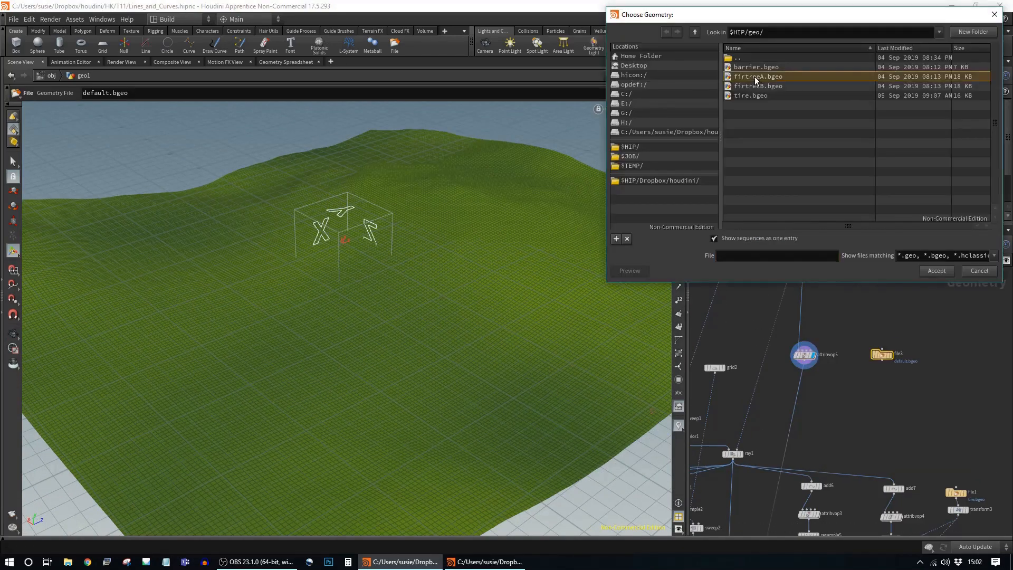
Scatter points on the attribvop5 terrain by density, using the forest attribute
{"action": "key", "text": "Tab"}
{"action": "type", "text": "scatter"}
{"action": "key", "text": "Return"}
{"action": "left_click", "coordinate": [839, 360]}
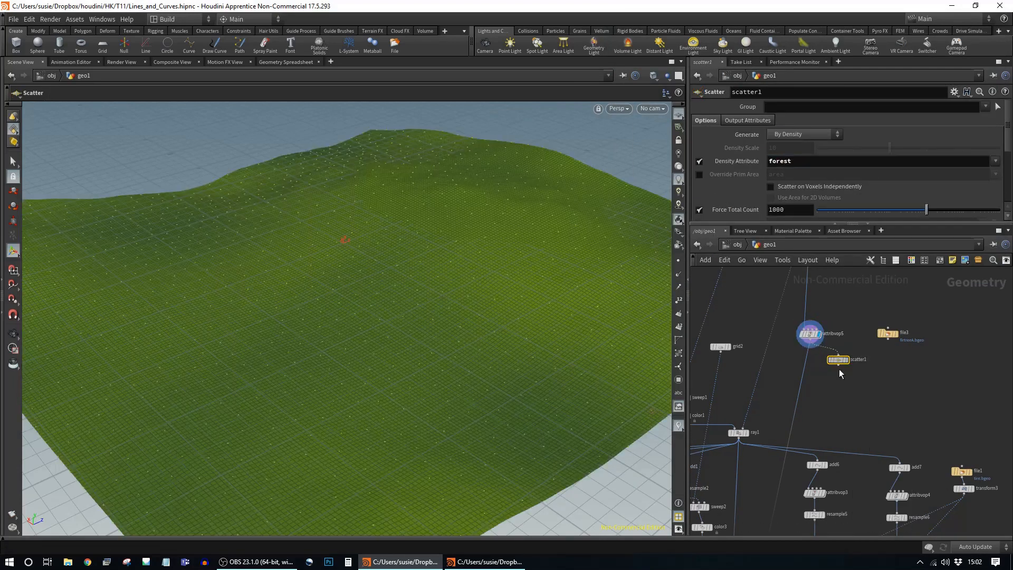
Copy the fir tree onto the scattered points with a Copy to Points node
{"action": "left_click", "coordinate": [839, 369]}
{"action": "key", "text": "Tab"}
{"action": "type", "text": "copy to points"}
{"action": "key", "text": "Return"}
{"action": "left_click", "coordinate": [850, 397]}
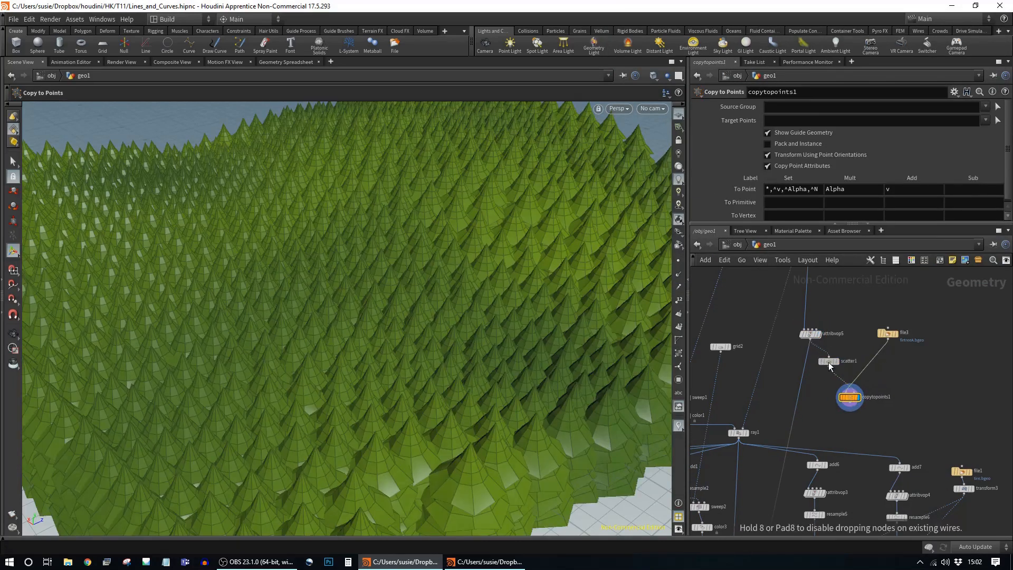
Check the forest values in the spreadsheet and feed the forest Bind from a separate Fit Range off the noise
{"action": "left_click", "coordinate": [277, 62]}
{"action": "left_click", "coordinate": [810, 334]}
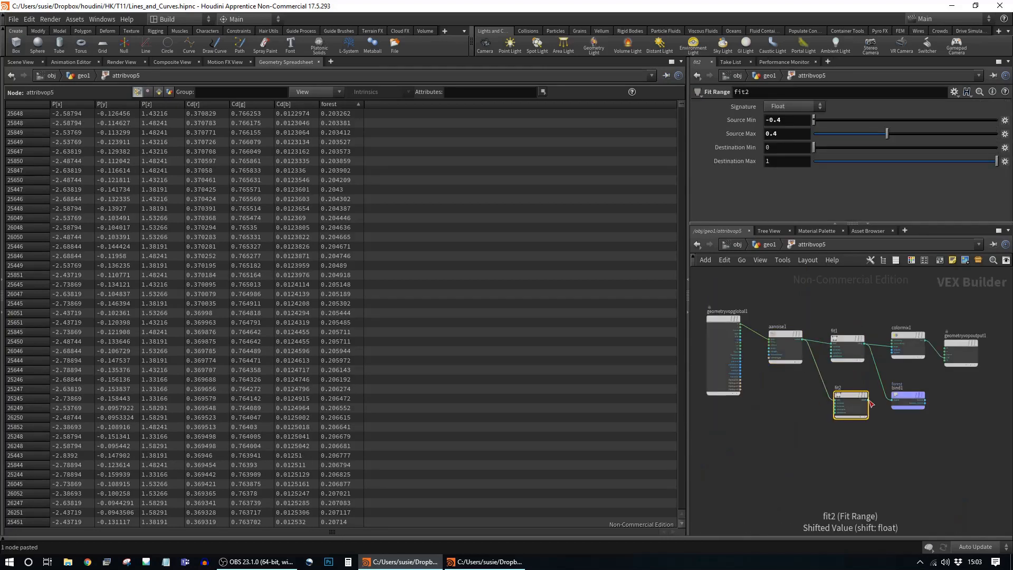
{"action": "left_click_drag", "start_coordinate": [868, 400], "coordinate": [904, 400]}
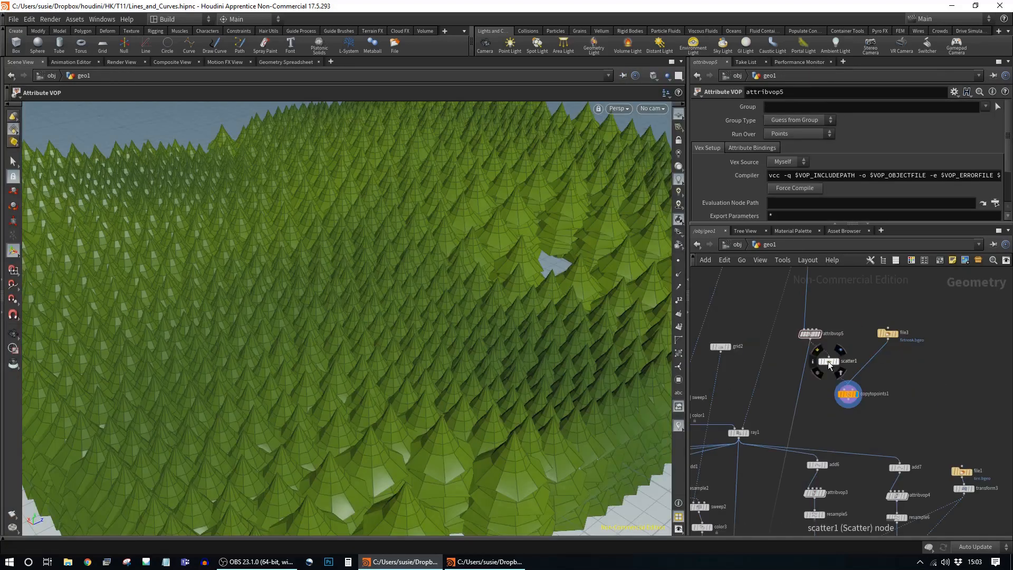
Insert a Transform below the fir tree file to resize it, and set scatter1's total count to 361
{"action": "left_click", "coordinate": [888, 333]}
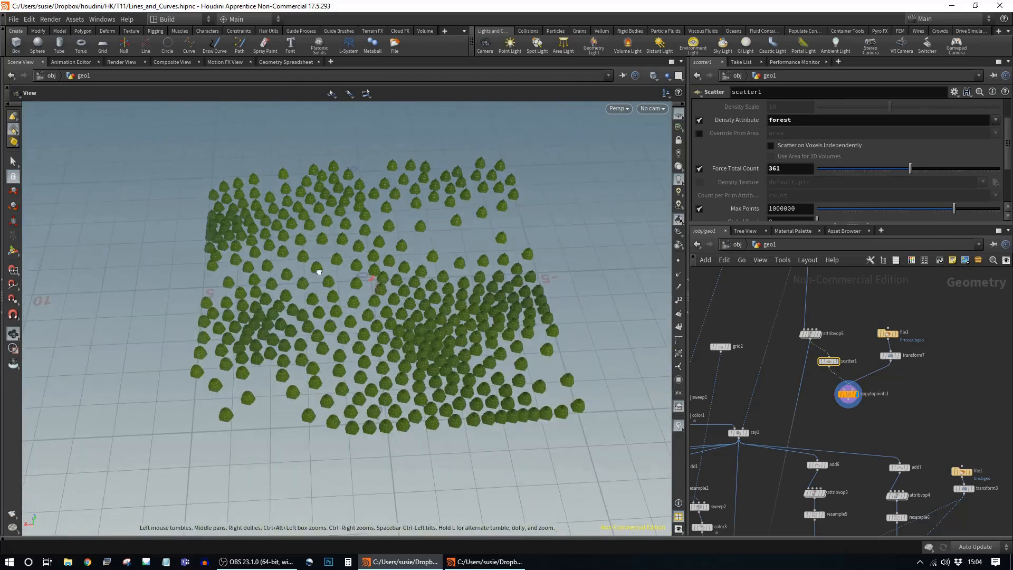
{"action": "left_click", "coordinate": [810, 333]}
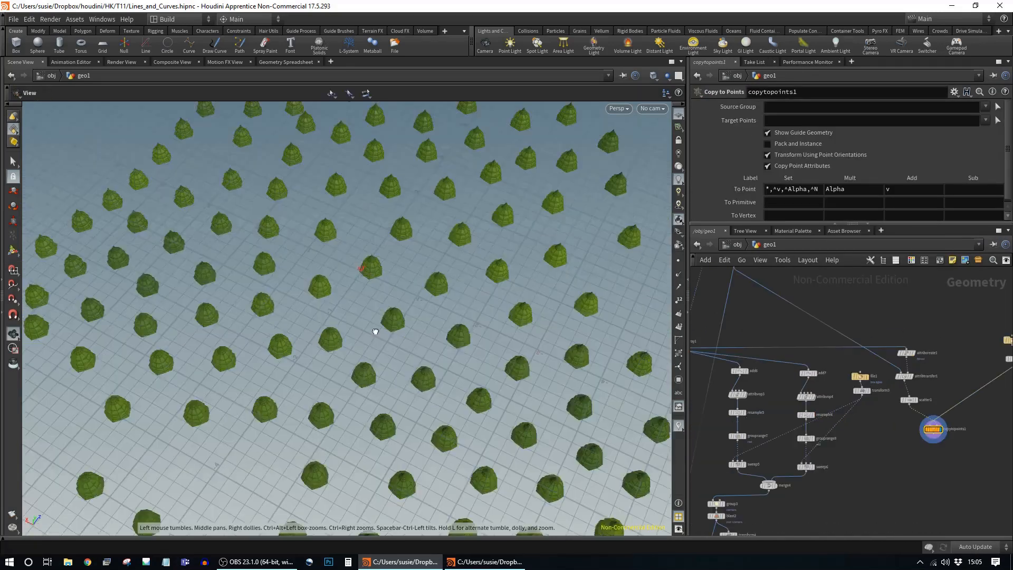
Use attribtransfer1 to keep trees off the track, and duplicate the tree file, Transform, Scatter and copy nodes
{"action": "left_click", "coordinate": [905, 376]}
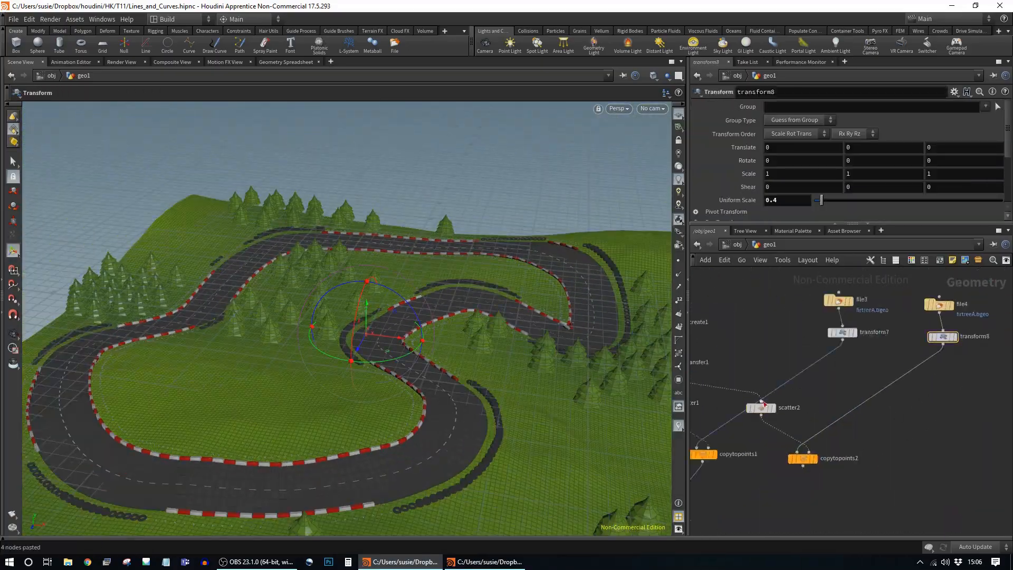
{"action": "left_click_drag", "start_coordinate": [969, 298], "coordinate": [776, 485]}
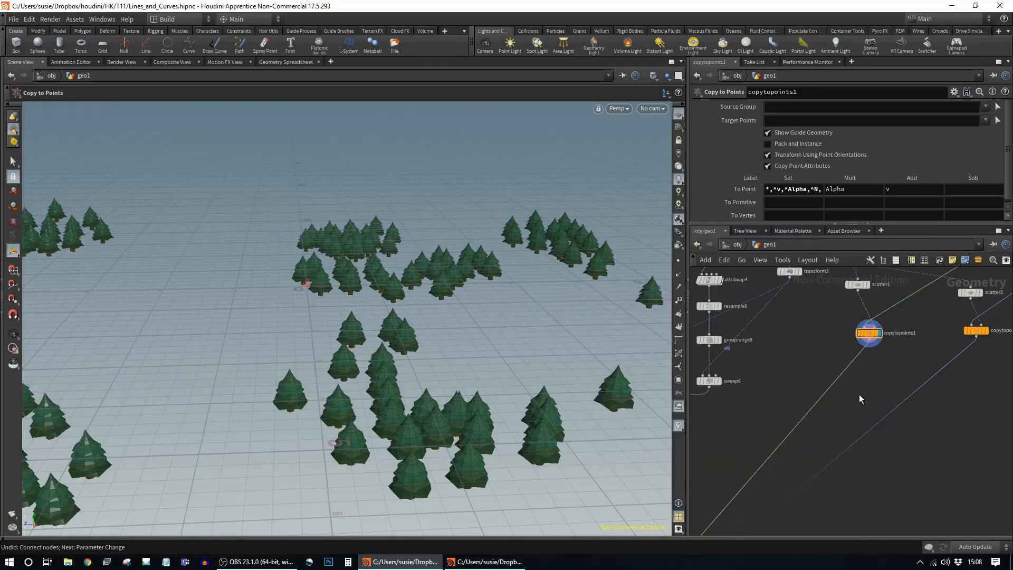
Merge both tree copies, promote their Cd attribute with Attribute Promote, and wire the result into merge3
{"action": "key", "text": "Tab"}
{"action": "left_click", "coordinate": [833, 251]}
{"action": "left_click", "coordinate": [806, 411]}
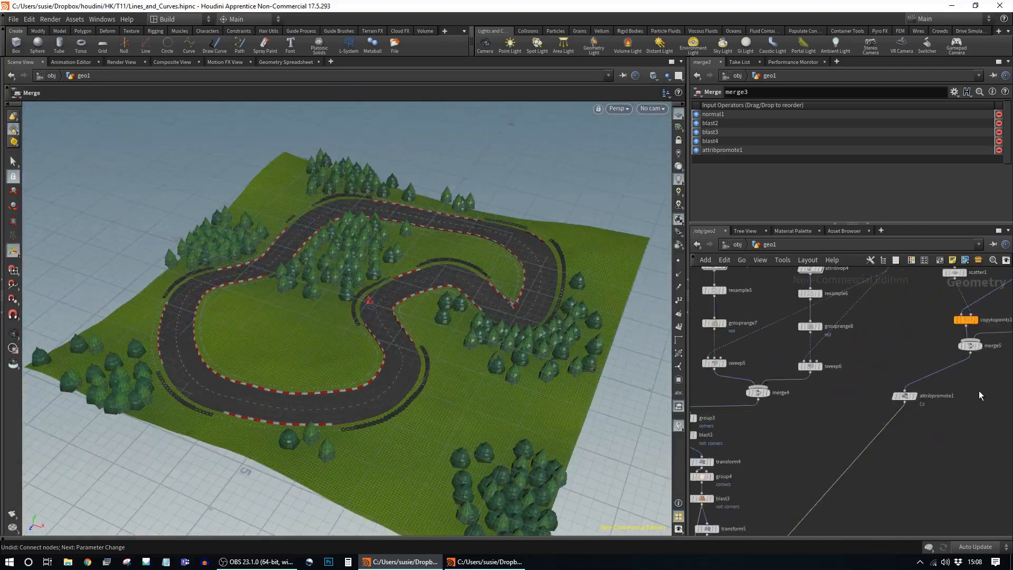
Duplicate the terrain Attribute VOP, and inside the copy pass a forest Bind through a Fit Range into a Mix
{"action": "key", "text": "ctrl+c"}
{"action": "key", "text": "ctrl+v"}
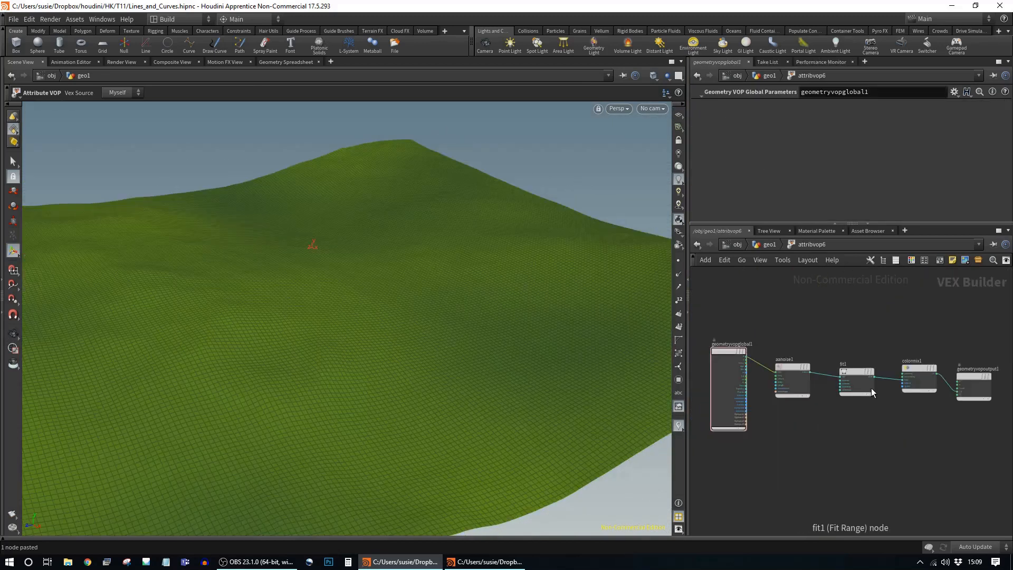
{"action": "key", "text": "u"}
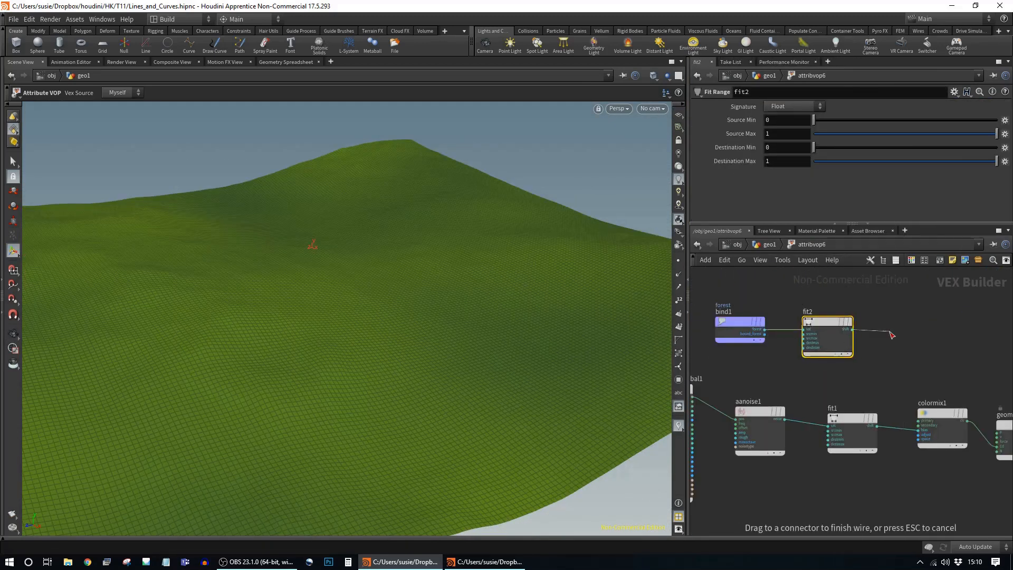
{"action": "key", "text": "Tab"}
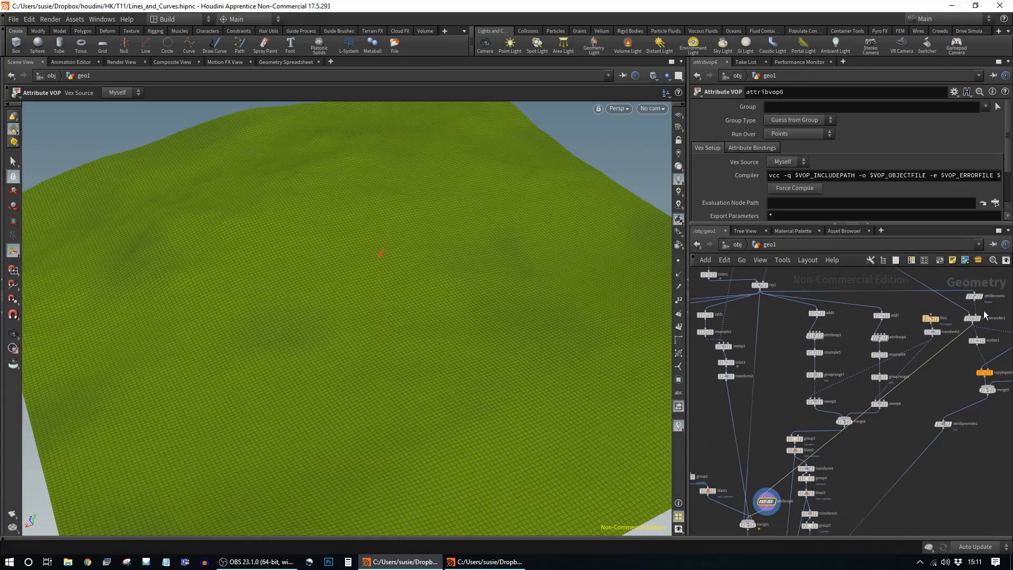
Duplicate attribtransfer1 ahead of attribvop6, and drive the bias of colormix1 from mix1 inside attribvop6
{"action": "left_click", "coordinate": [973, 319]}
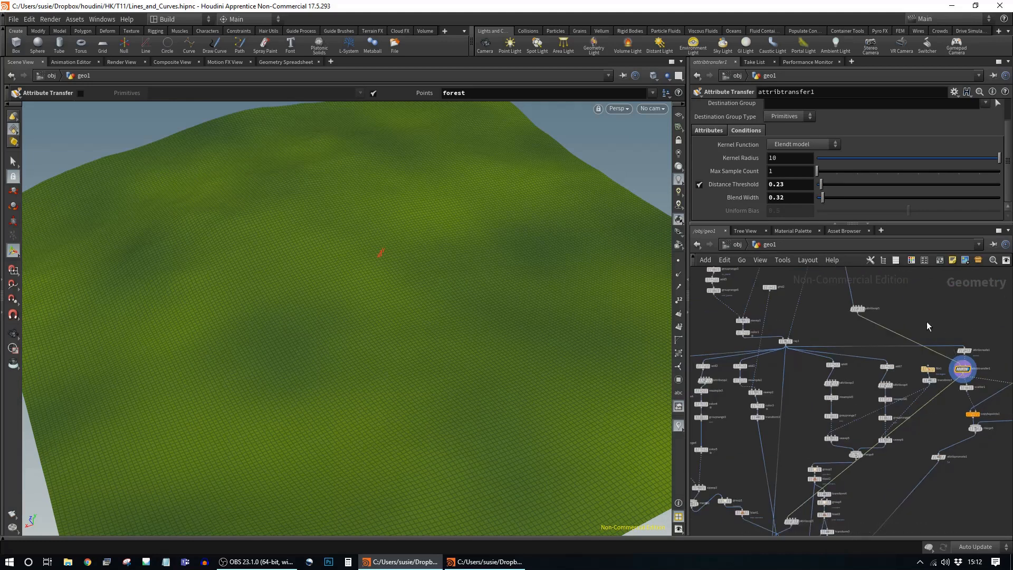
{"action": "middle_click_drag", "start_coordinate": [928, 326], "coordinate": [933, 308]}
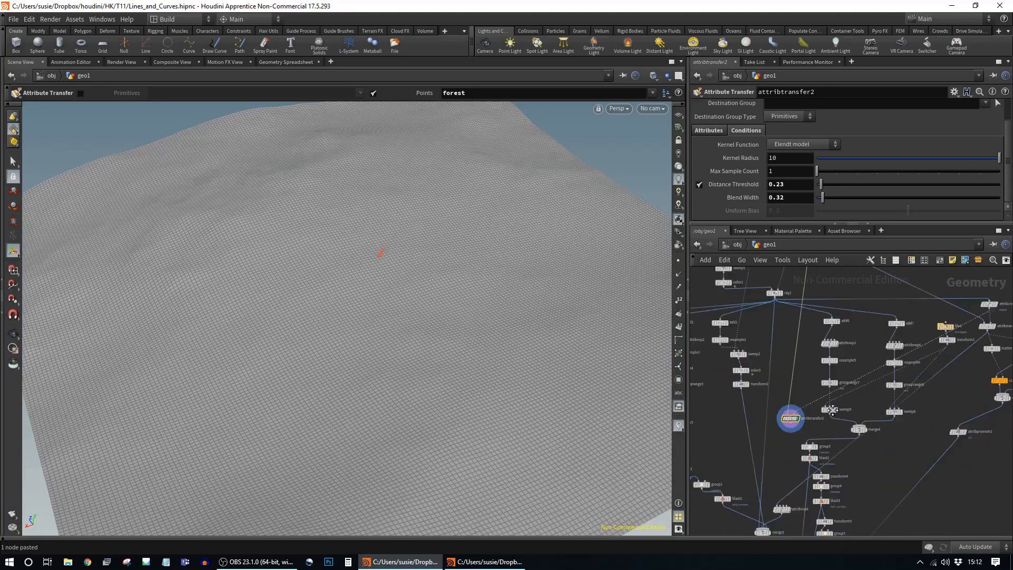
{"action": "middle_click_drag", "start_coordinate": [886, 317], "coordinate": [886, 392]}
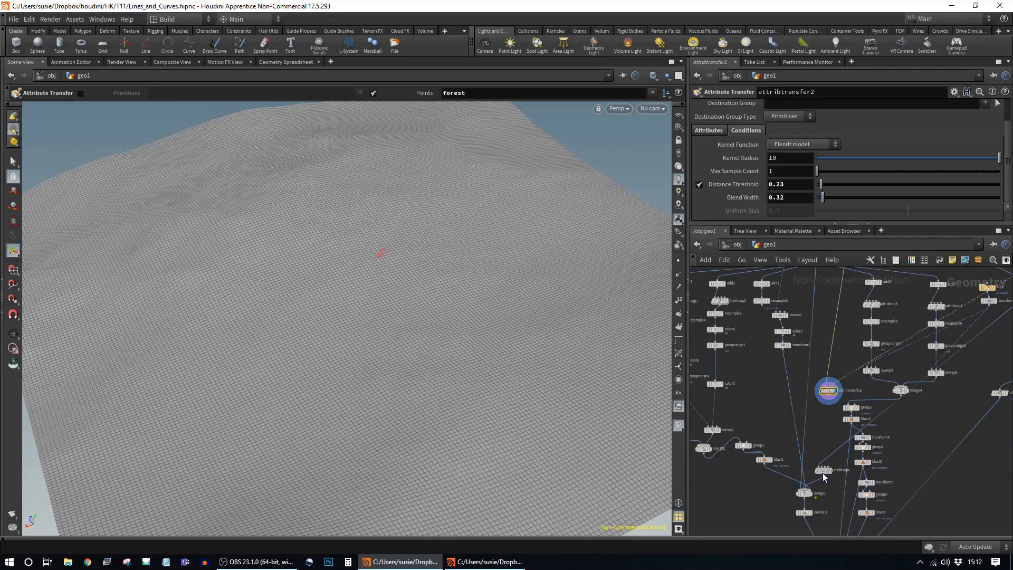
{"action": "left_click", "coordinate": [830, 471]}
{"action": "double_click", "coordinate": [830, 471]}
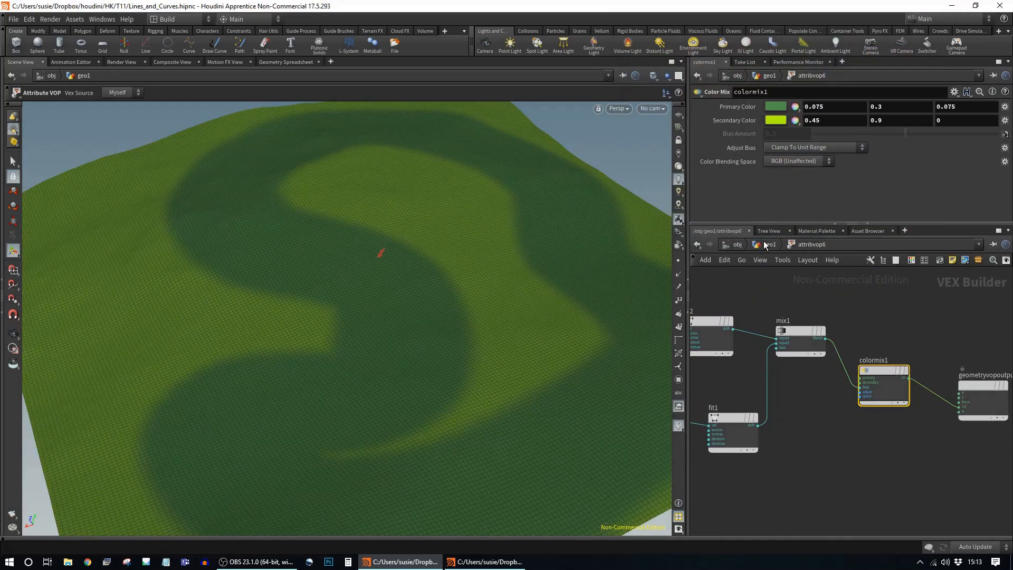
Set attribtransfer2's distance threshold to 0 and blend width to 1.07, and display merge3
{"action": "left_click", "coordinate": [766, 245]}
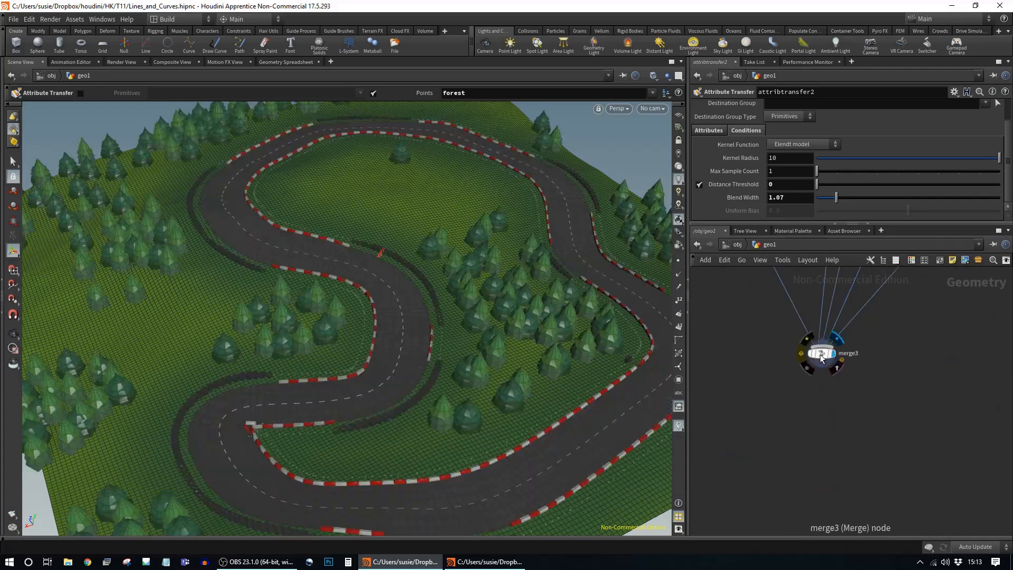
{"action": "left_click", "coordinate": [836, 357]}
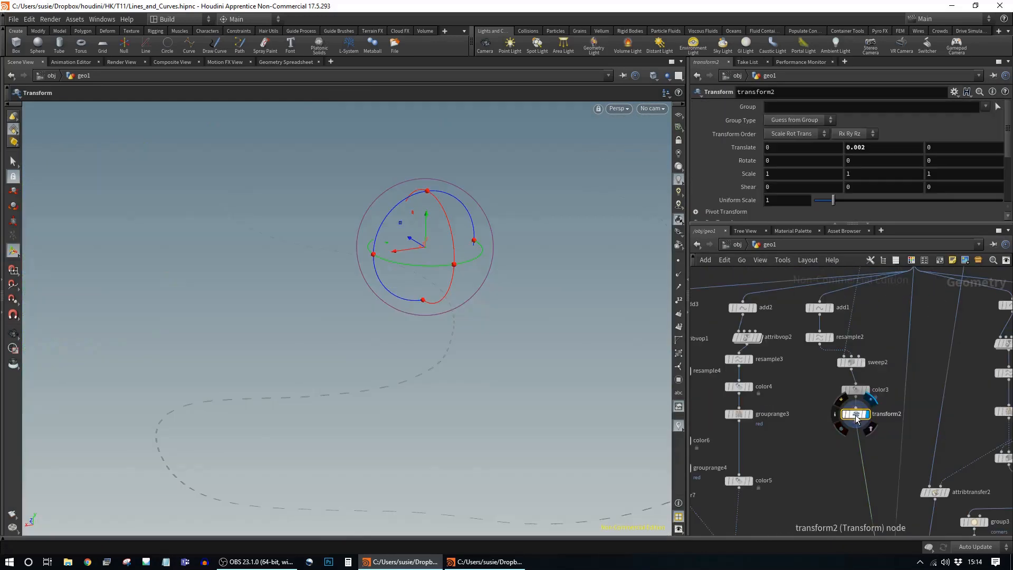
Branch a new Resample node off resample2 on the track's centre curve
{"action": "left_click", "coordinate": [818, 338]}
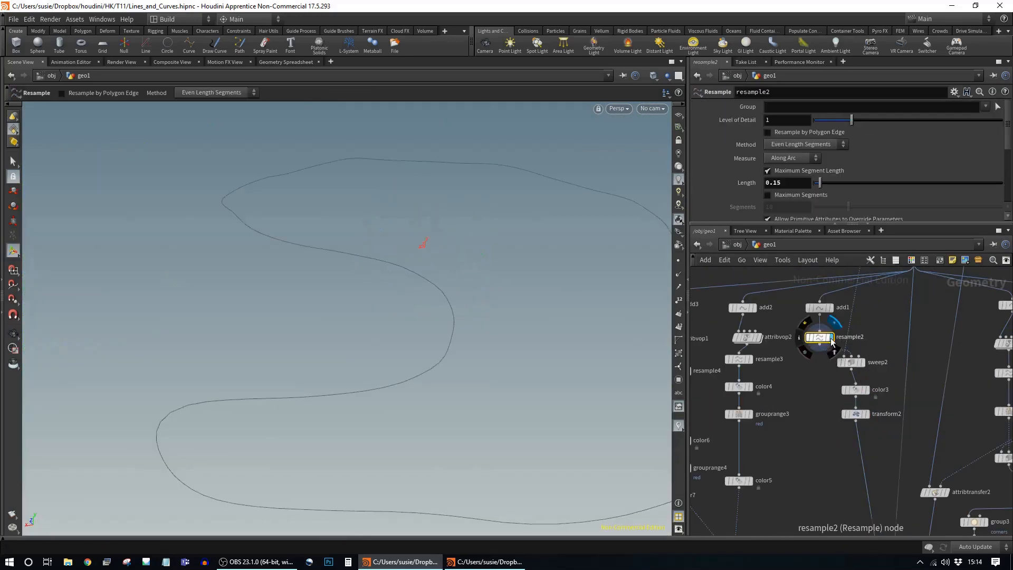
{"action": "key", "text": "Tab"}
{"action": "type", "text": "at"}
{"action": "key", "text": "BackSpace"}
{"action": "key", "text": "BackSpace"}
{"action": "type", "text": "re"}
{"action": "left_click", "coordinate": [911, 179]}
{"action": "left_click", "coordinate": [800, 433]}
Display the track surface, move transform2 further down the network, and place the new Resample node beneath resample2
{"action": "middle_click_drag", "start_coordinate": [820, 469], "coordinate": [777, 363]}
{"action": "left_click", "coordinate": [823, 307]}
{"action": "scroll", "coordinate": [788, 374], "scroll_direction": "down", "scroll_amount": 5}
{"action": "left_click", "coordinate": [880, 364]}
{"action": "middle_click_drag", "start_coordinate": [865, 327], "coordinate": [870, 384]}
{"action": "left_click", "coordinate": [839, 325]}
{"action": "scroll", "coordinate": [825, 409], "scroll_direction": "up", "scroll_amount": 5}
{"action": "middle_click_drag", "start_coordinate": [807, 413], "coordinate": [812, 446]}
{"action": "left_click_drag", "start_coordinate": [784, 416], "coordinate": [767, 493]}
{"action": "left_click_drag", "start_coordinate": [727, 441], "coordinate": [738, 417]}
{"action": "left_click", "coordinate": [738, 417]}
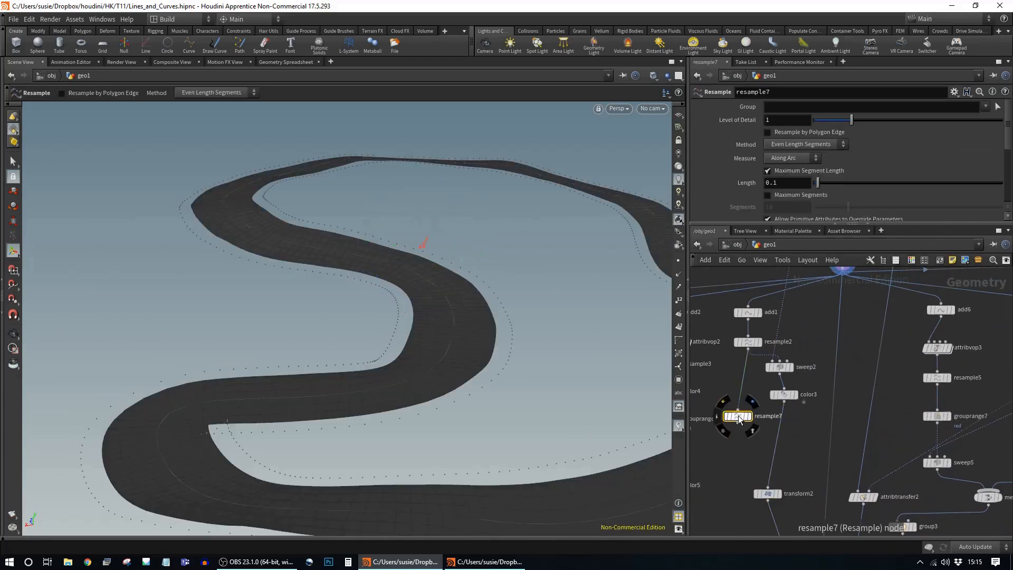
Add a Color node below resample7 and display the coloured centre curve
{"action": "left_click", "coordinate": [738, 423]}
{"action": "left_click", "coordinate": [737, 443]}
{"action": "left_click", "coordinate": [750, 444]}
Add an Attribute Transfer on the track surface, feed it the centre curve's Color node as the source, and display it
{"action": "key", "text": "Tab"}
{"action": "left_click", "coordinate": [816, 465]}
{"action": "left_click", "coordinate": [737, 450]}
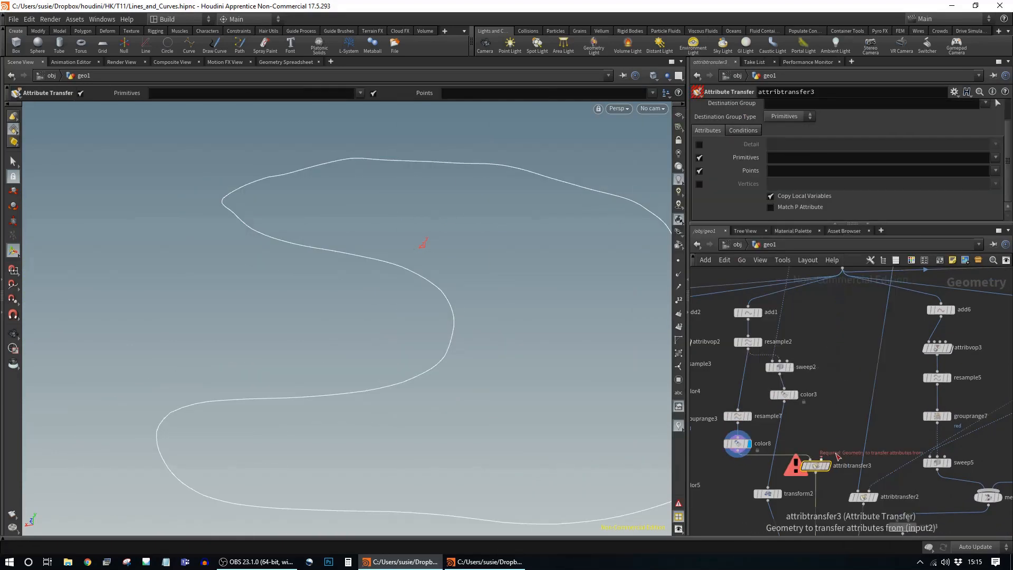
{"action": "left_click", "coordinate": [821, 459]}
{"action": "left_click", "coordinate": [827, 466]}
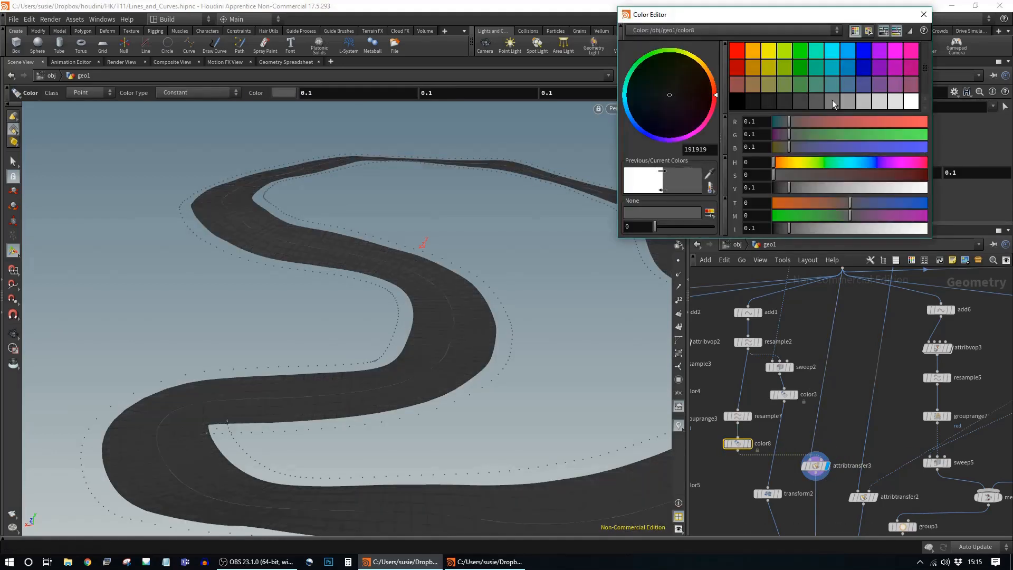